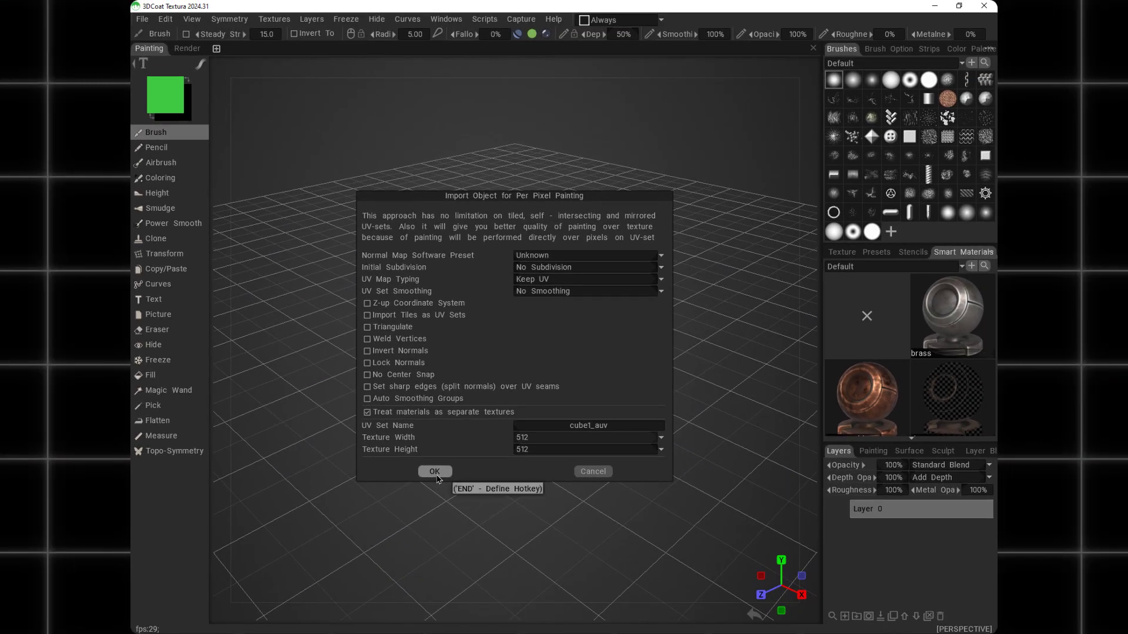
# Import the cube for per-pixel painting with its UVs kept, no subdivision, and 512 × 512 textures
pyautogui.click(329, 594)
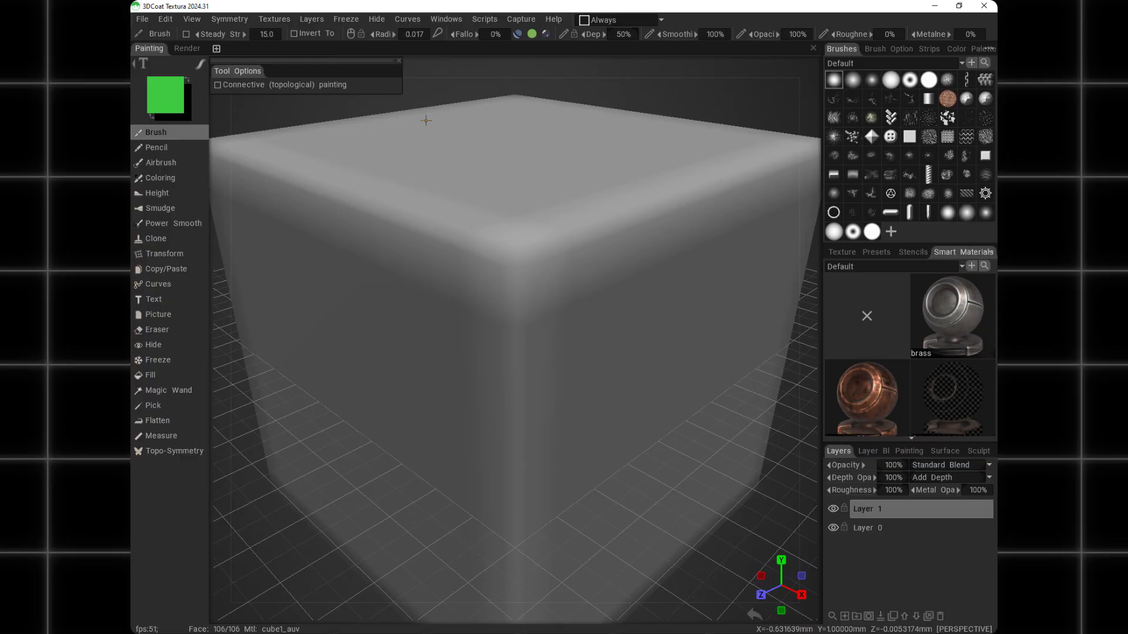
pyautogui.keyDown('alt'); pyautogui.moveTo(432, 267); pyautogui.dragTo(479, 448); pyautogui.keyUp('alt')
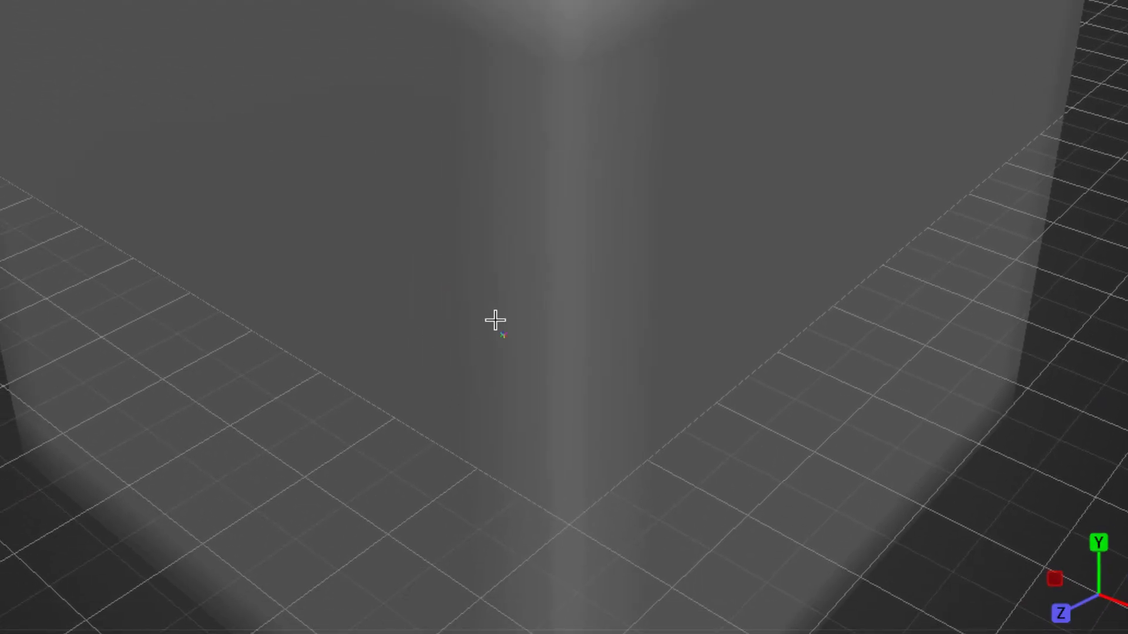
pyautogui.moveTo(495, 320)
pyautogui.keyDown('alt'); pyautogui.mouseDown()
pyautogui.moveTo(599, 206)
pyautogui.moveTo(377, 297)
pyautogui.moveTo(466, 309)
pyautogui.moveTo(614, 182)
pyautogui.mouseUp(); pyautogui.keyUp('alt')
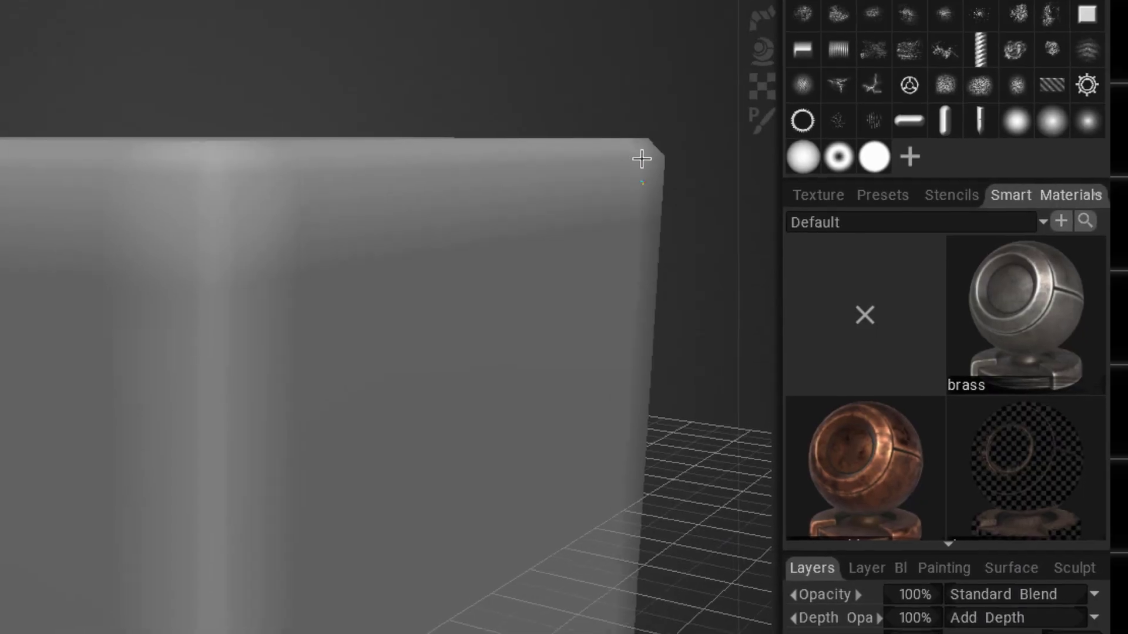
pyautogui.keyDown('alt'); pyautogui.moveTo(623, 158); pyautogui.dragTo(487, 228); pyautogui.keyUp('alt')
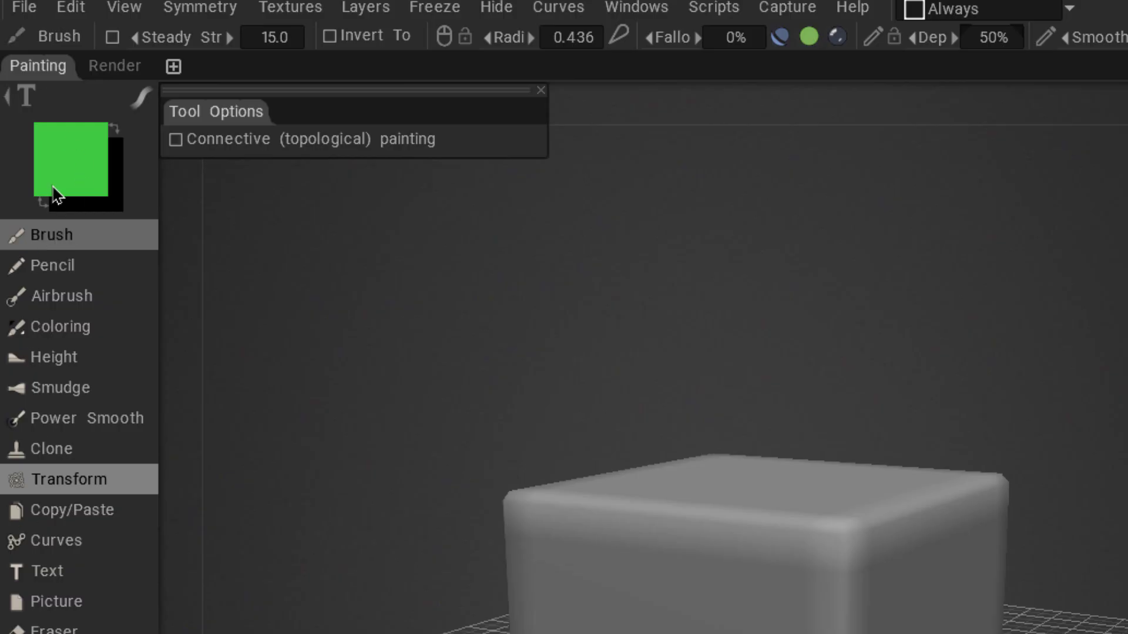
# Examine the HSL and IMG color pickers in the foreground color palette, finishing on HSL2 with the green color kept
pyautogui.click(78, 188)
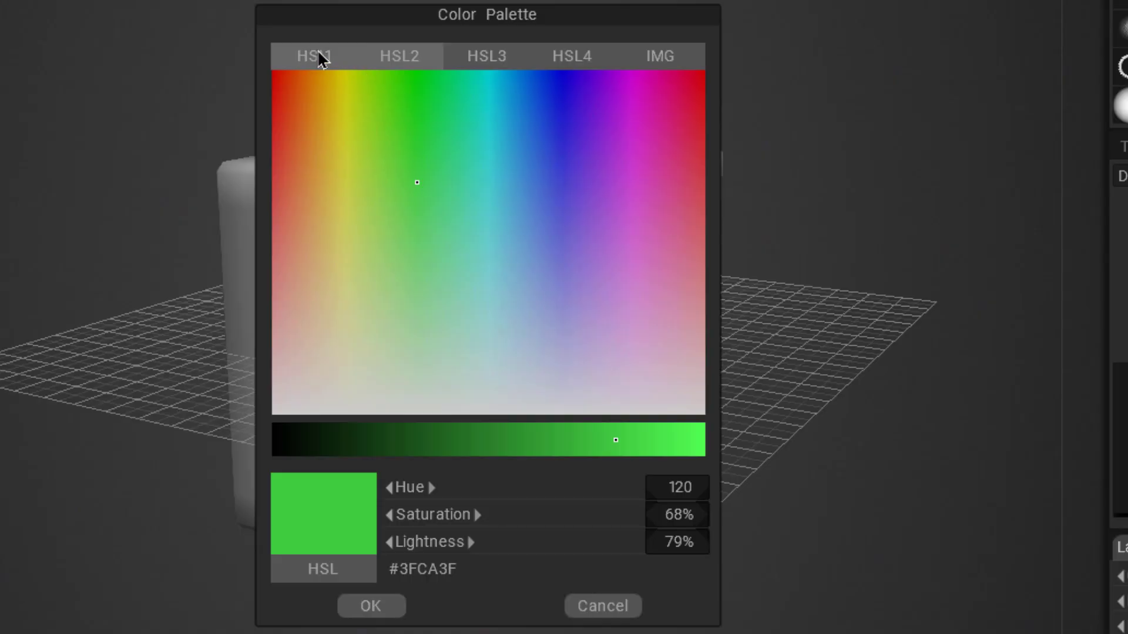
pyautogui.click(399, 56)
pyautogui.click(486, 56)
pyautogui.click(572, 56)
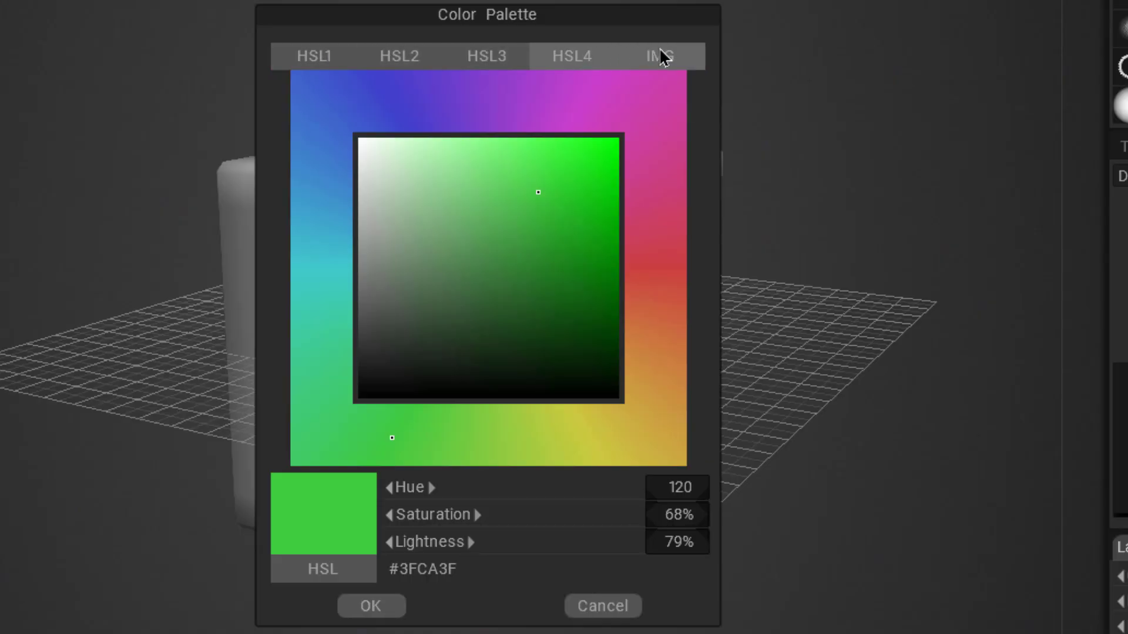
pyautogui.click(661, 56)
pyautogui.click(572, 61)
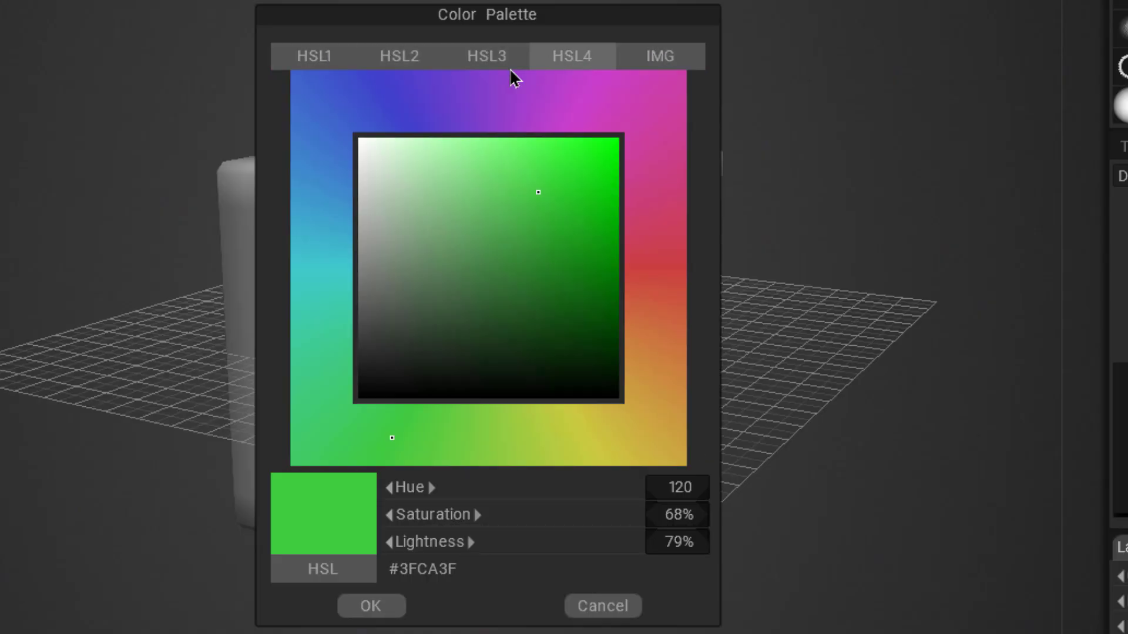
pyautogui.click(657, 62)
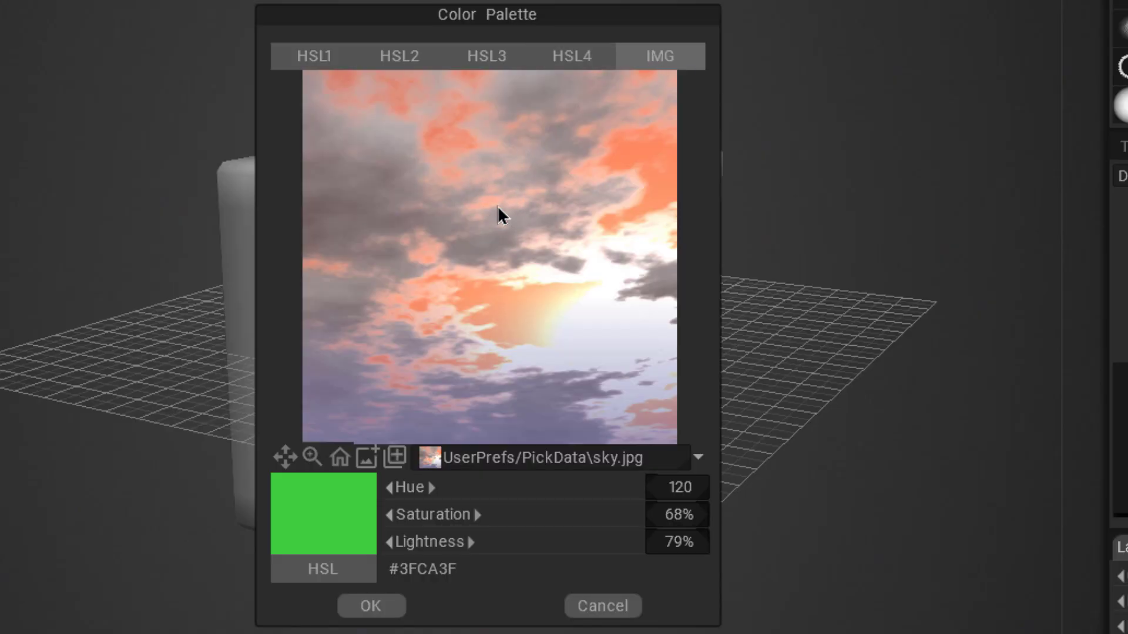
pyautogui.click(397, 59)
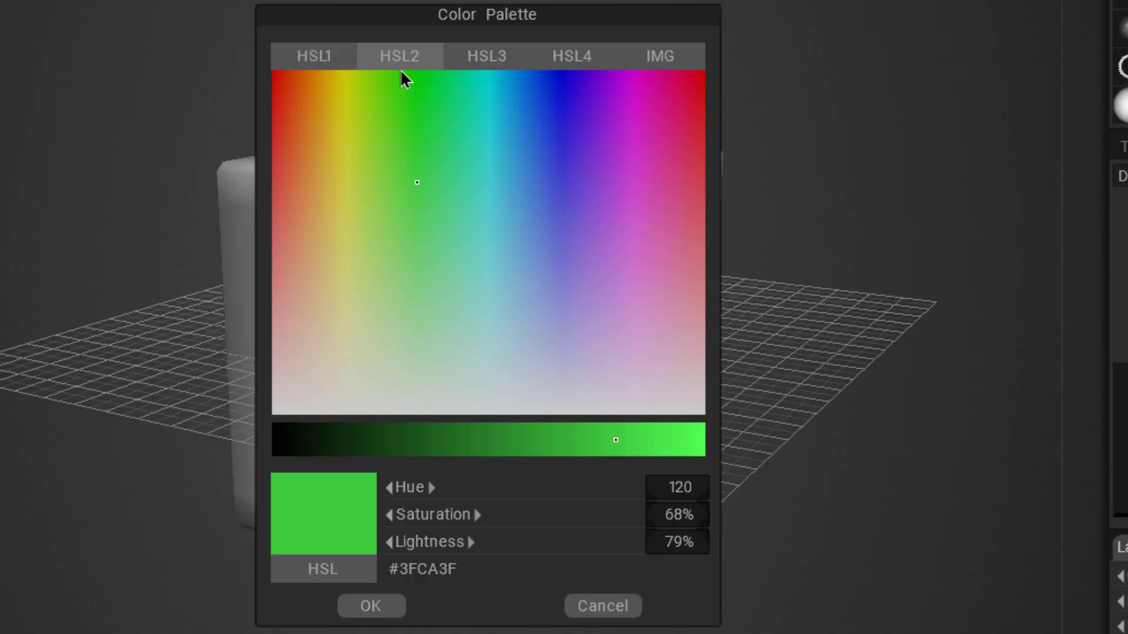
pyautogui.click(370, 606)
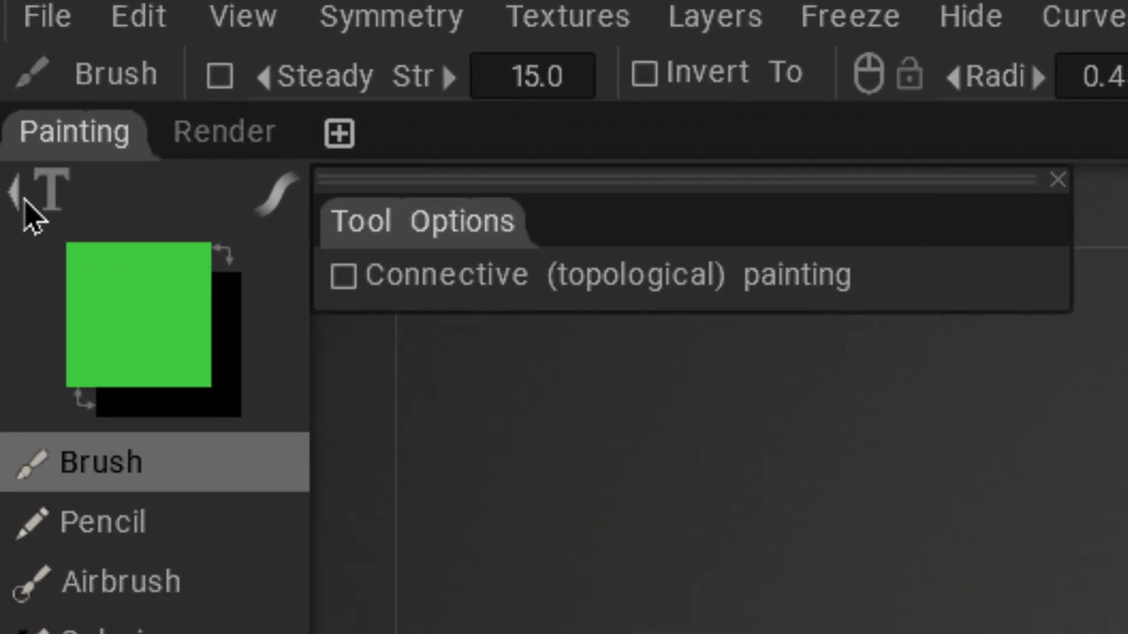
# Cycle the tool list through its icon-only, text-only and icon-with-text layouts, ending on three columns of icons
pyautogui.click(47, 191)
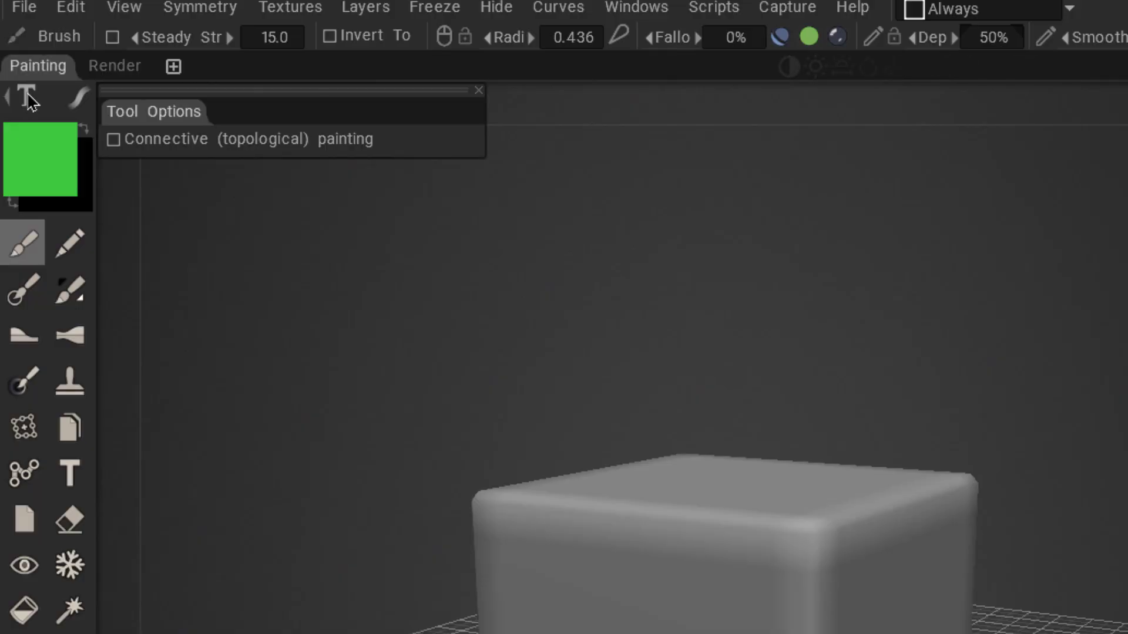
pyautogui.click(29, 95)
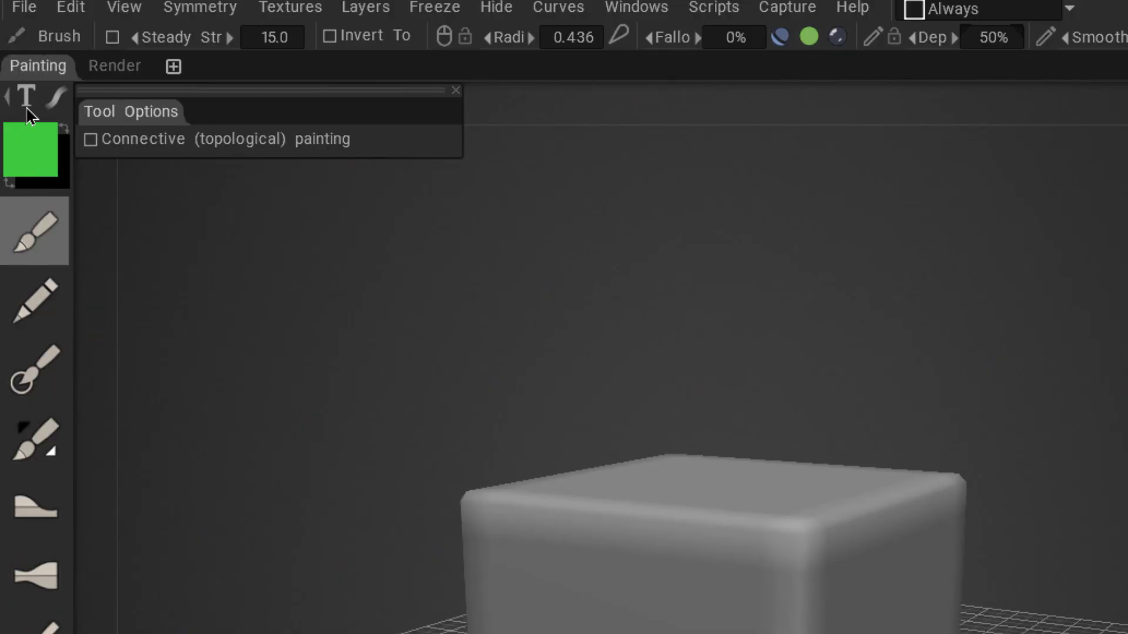
pyautogui.click(26, 101)
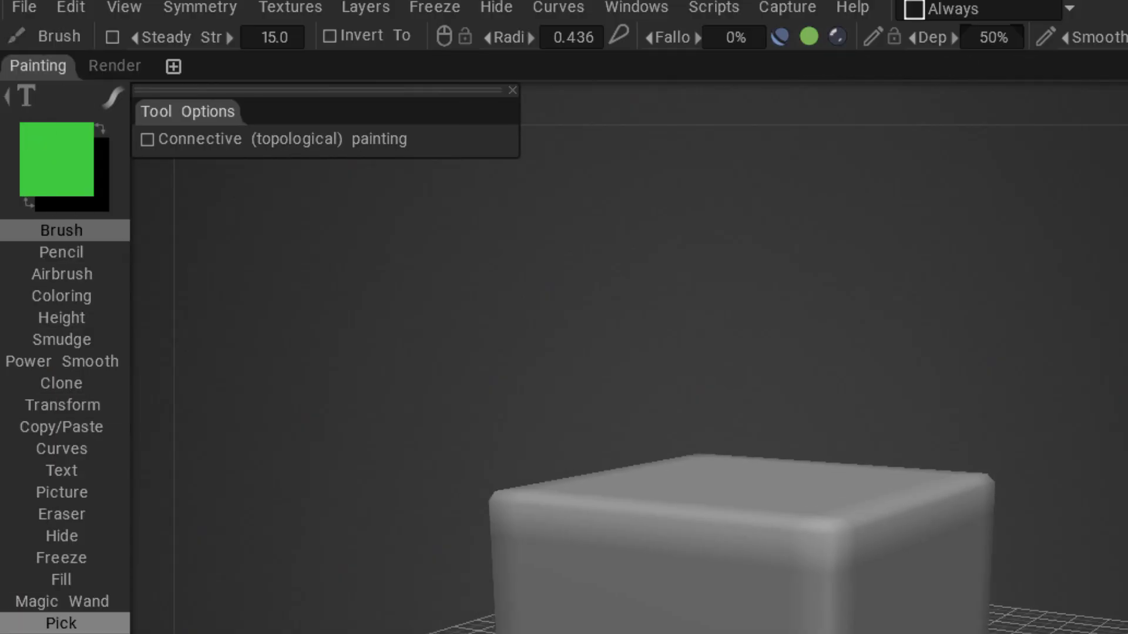
pyautogui.click(28, 100)
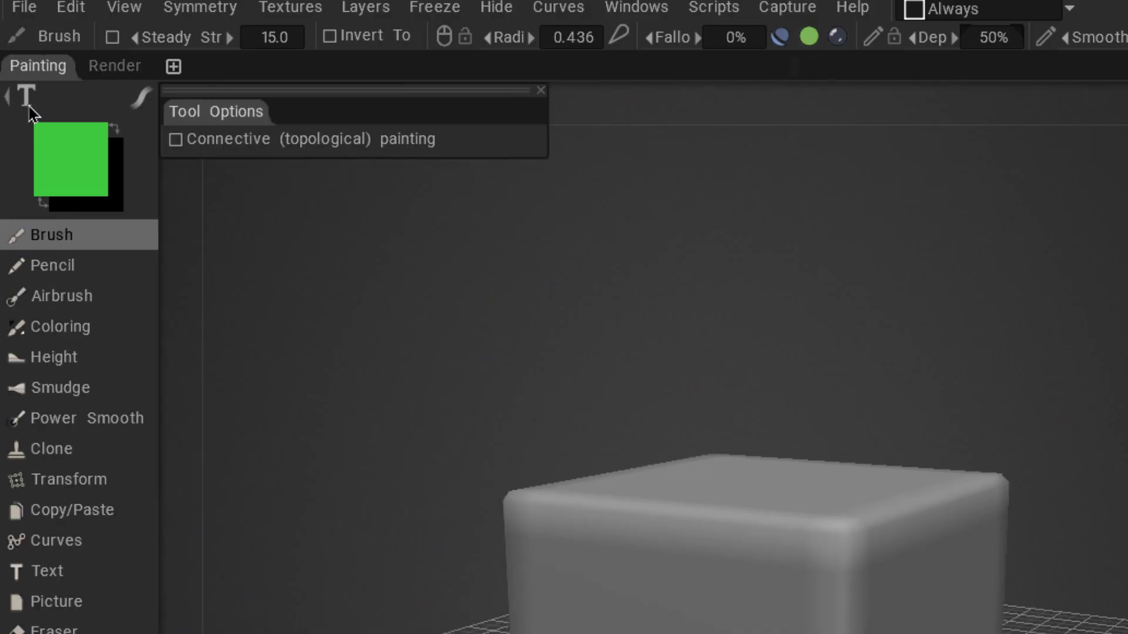
pyautogui.click(27, 98)
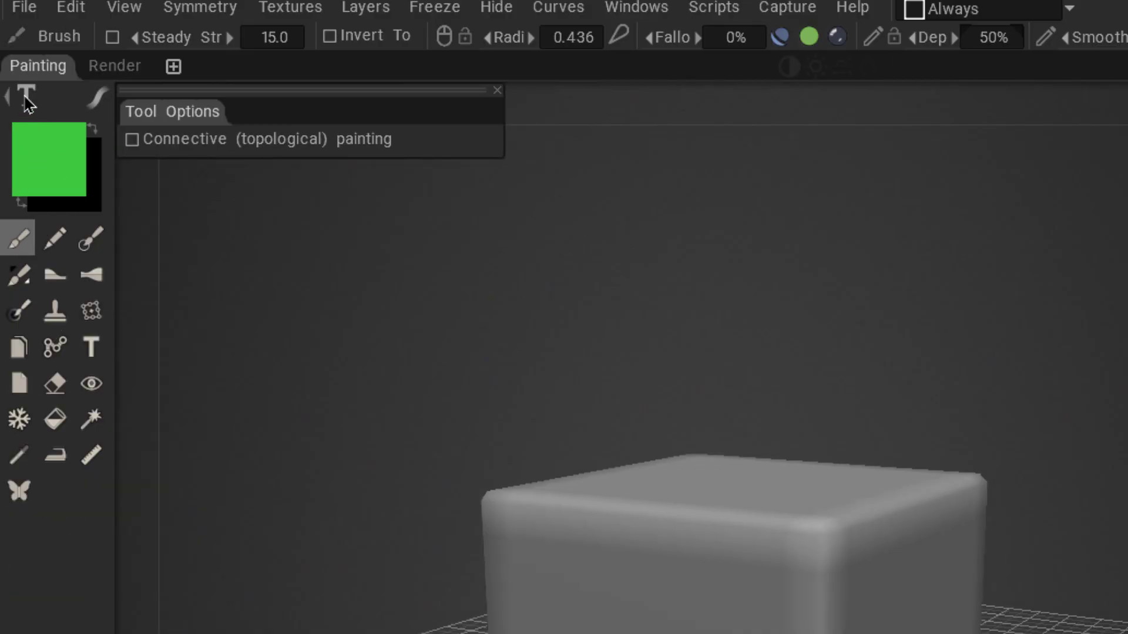
pyautogui.click(27, 97)
pyautogui.click(27, 98)
pyautogui.click(27, 99)
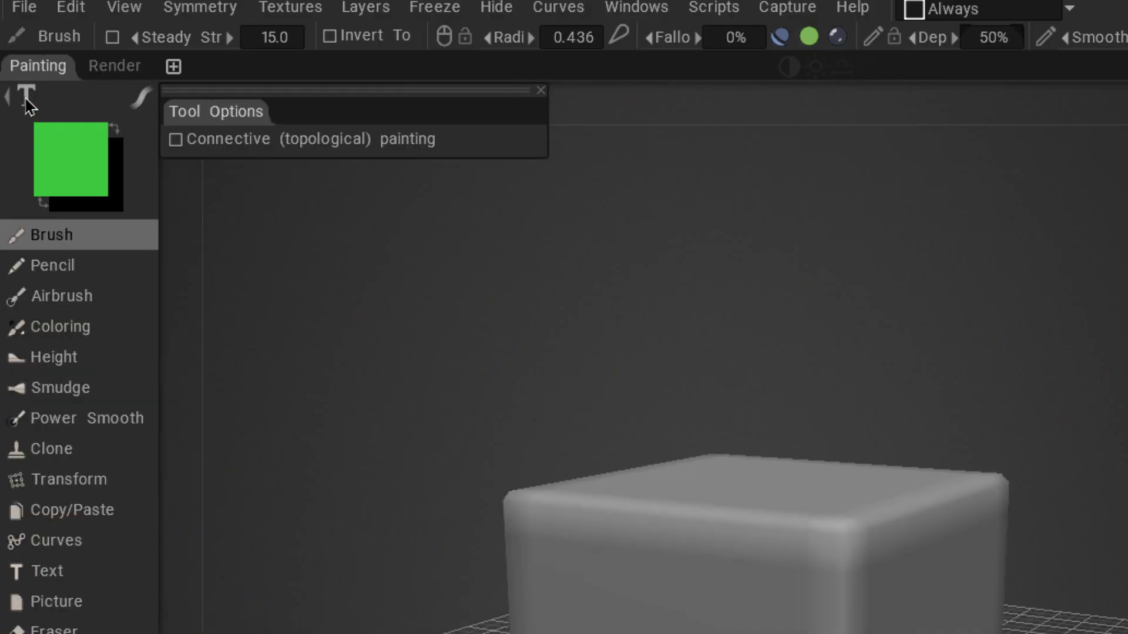
pyautogui.click(27, 98)
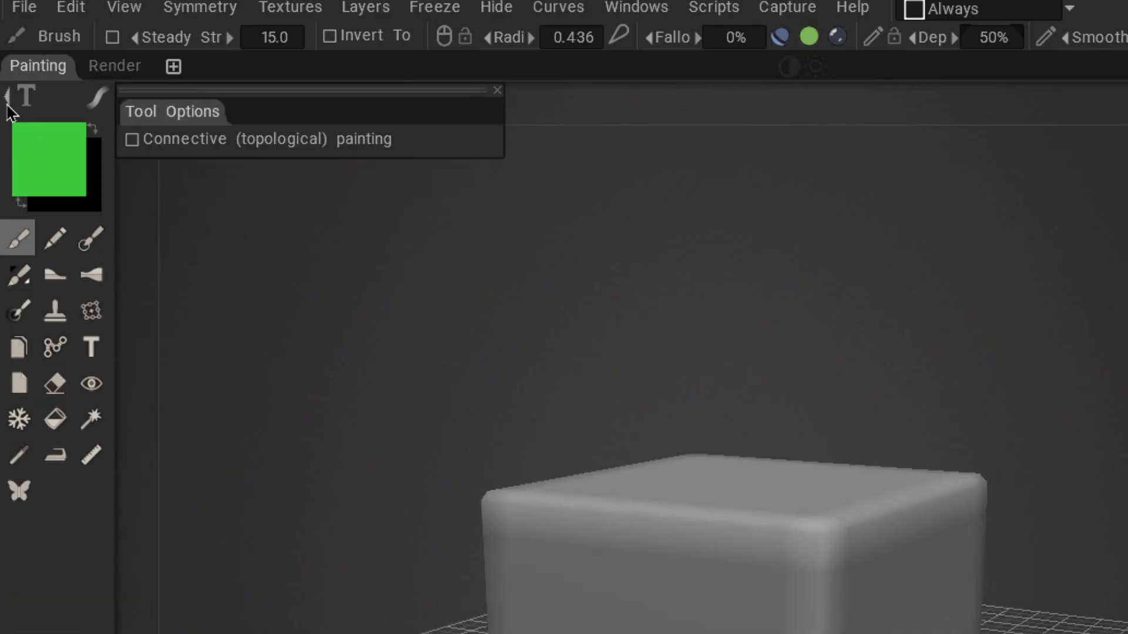
# Collapse the tool list, hide the docked panels, and restore them all
pyautogui.click(8, 97)
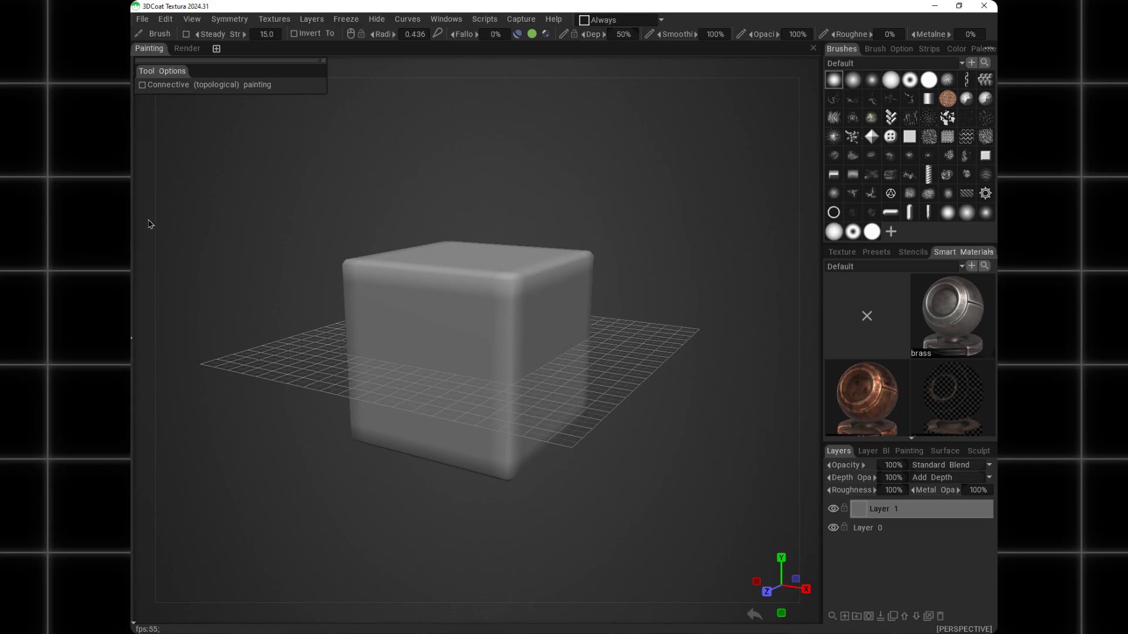
pyautogui.press('Tab')
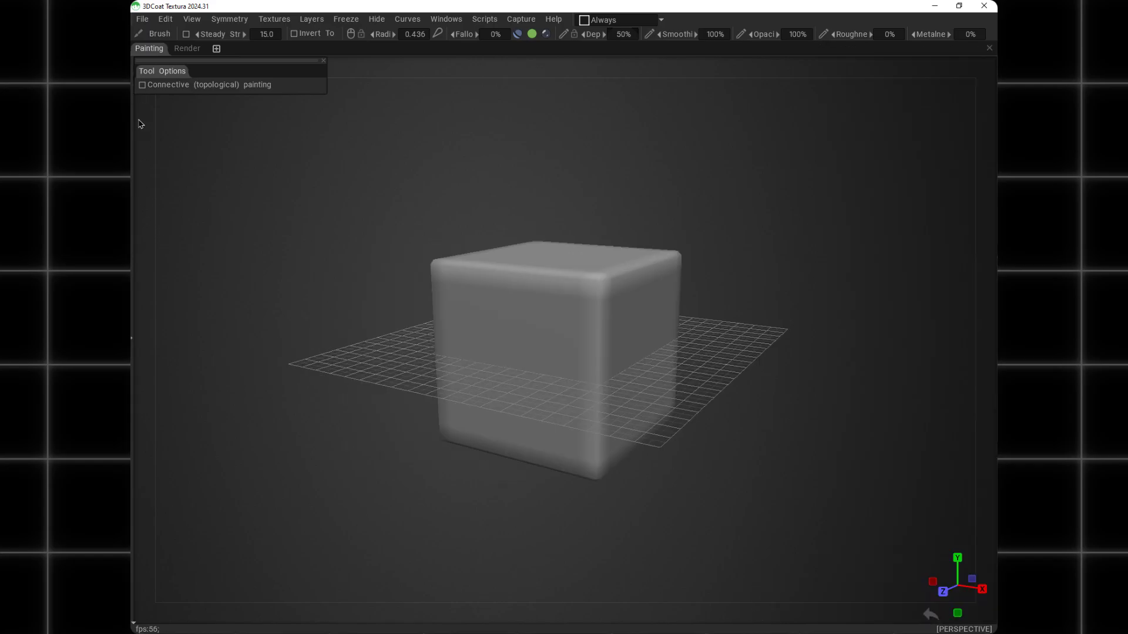
pyautogui.press('Tab')
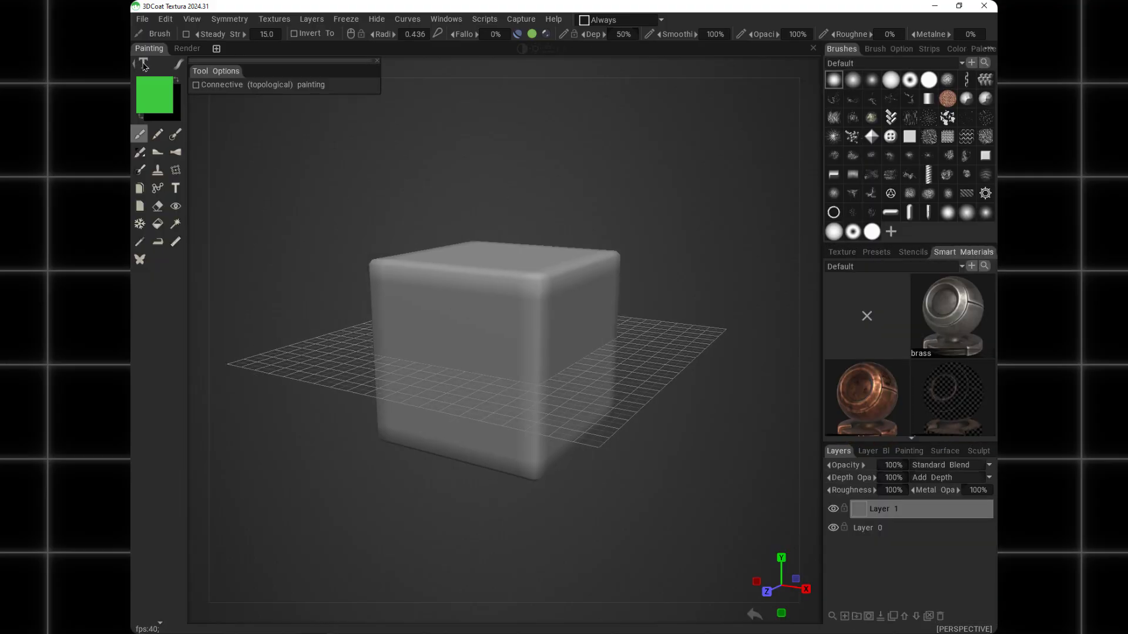
# Switch the tool list back to the layout with icons and tool names
pyautogui.click(144, 64)
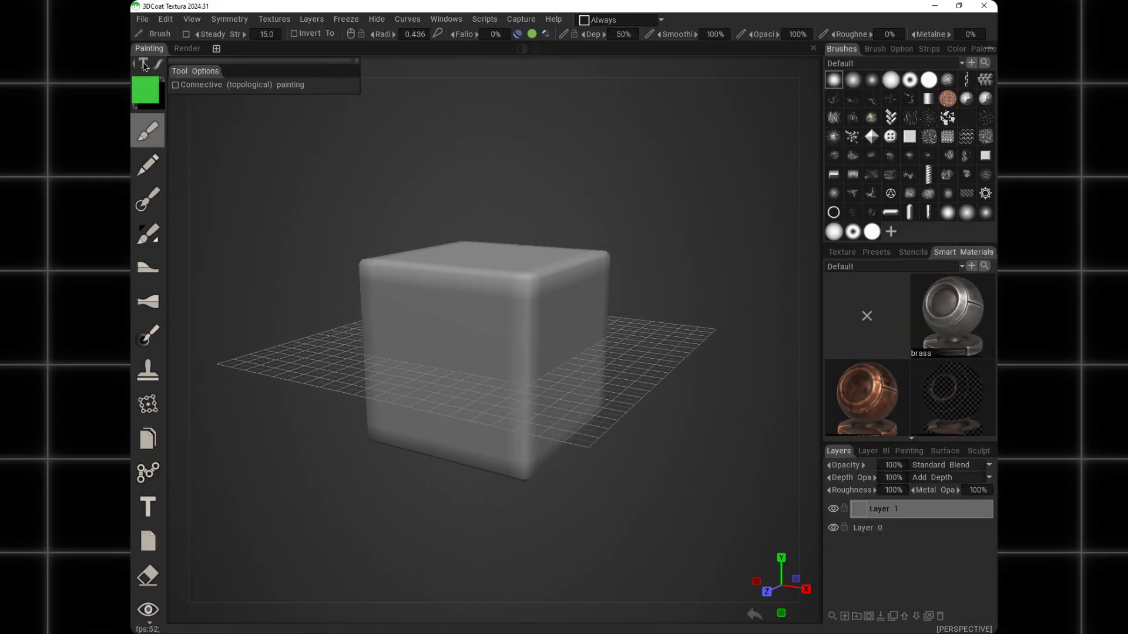
pyautogui.click(144, 63)
pyautogui.click(144, 64)
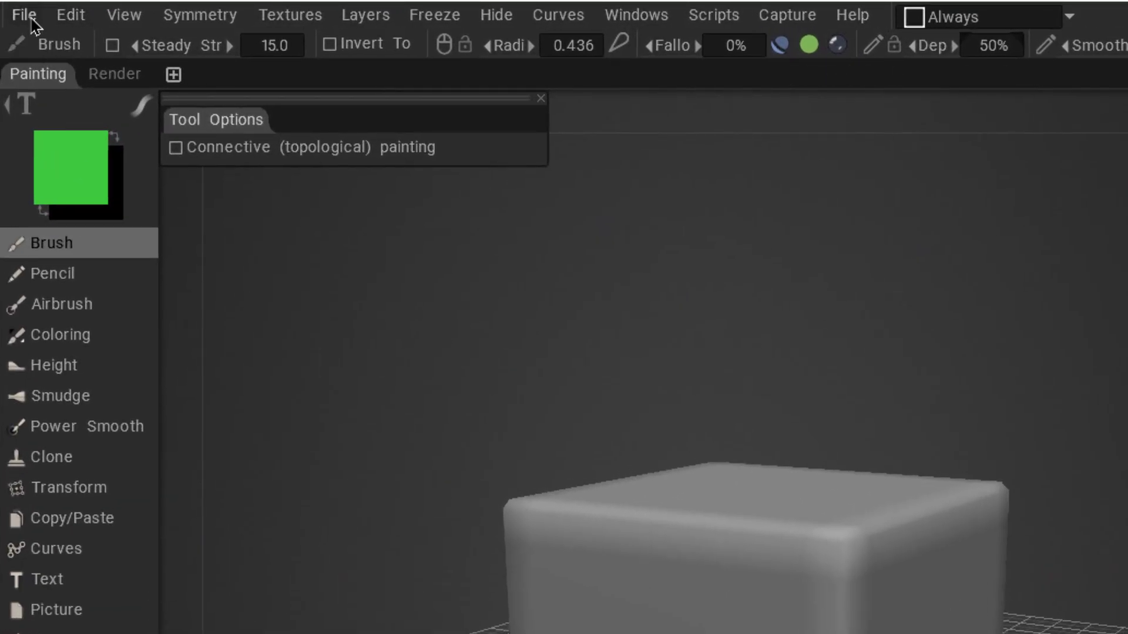
pyautogui.click(25, 16)
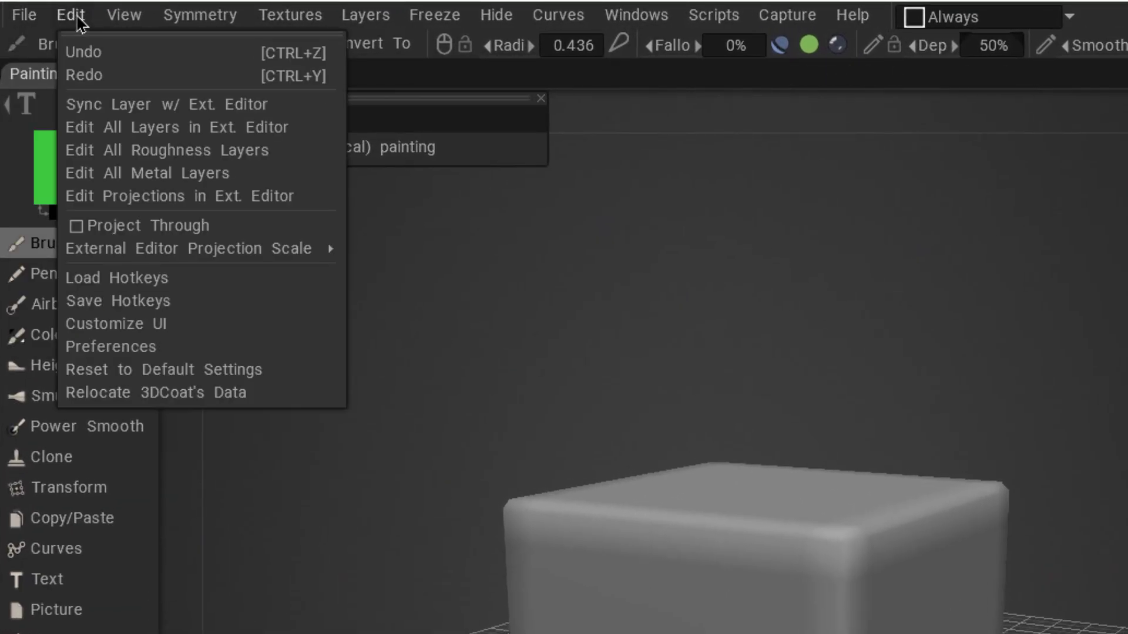
pyautogui.moveTo(127, 15)
pyautogui.moveTo(74, 16)
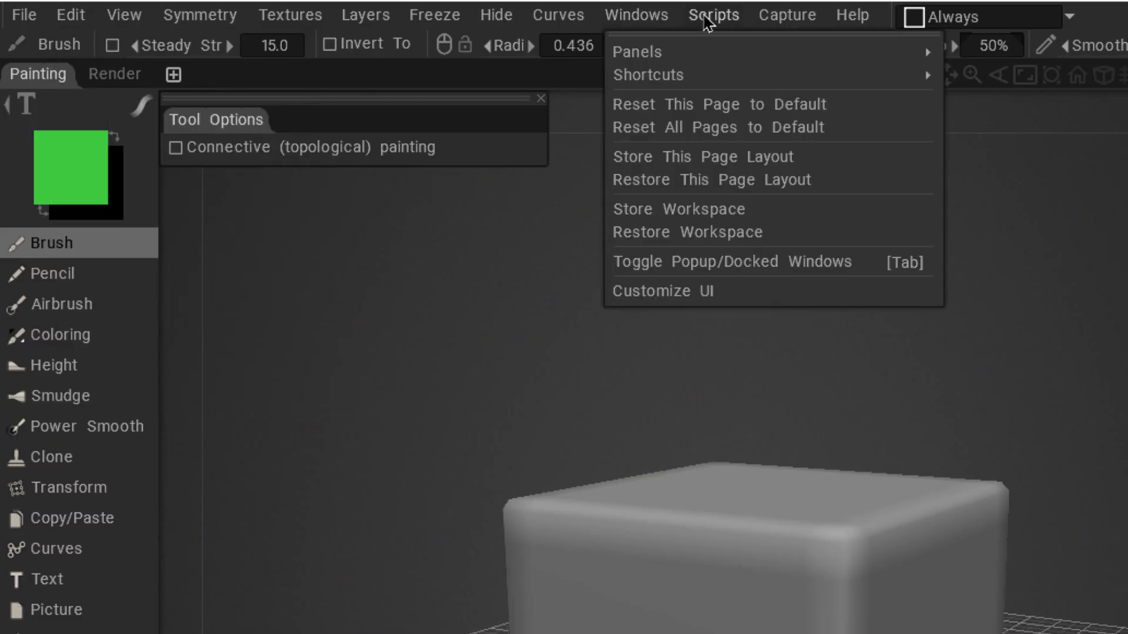
pyautogui.moveTo(800, 25)
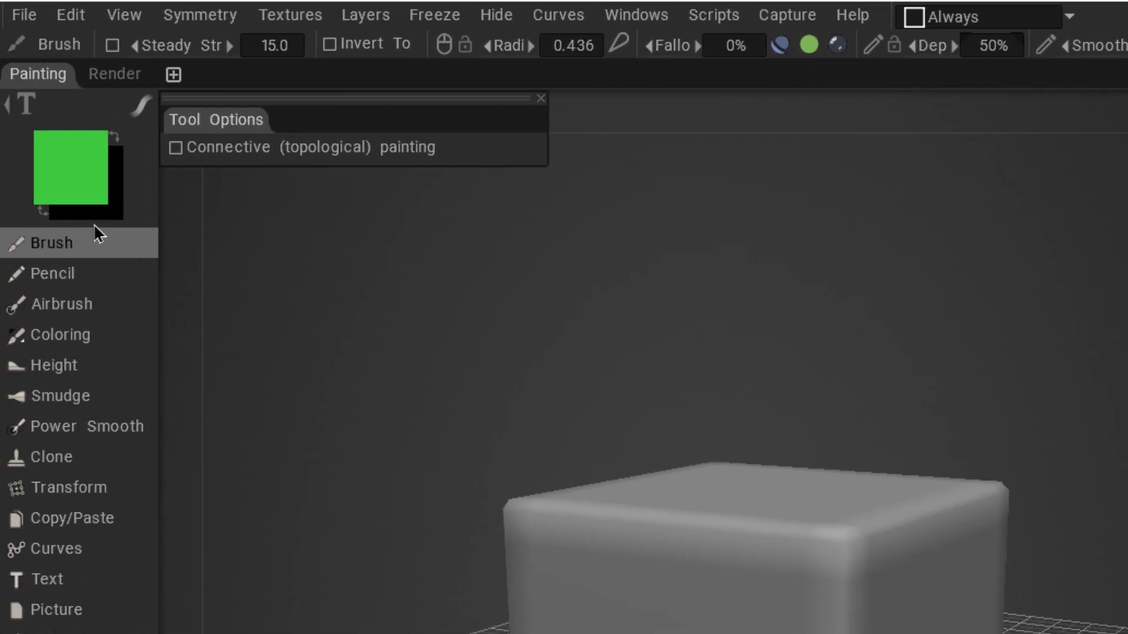
# Examine the options of the Airbrush, Coloring, Height, Smudge and Power Smooth tools, and return to the Brush
pyautogui.click(59, 304)
pyautogui.click(65, 339)
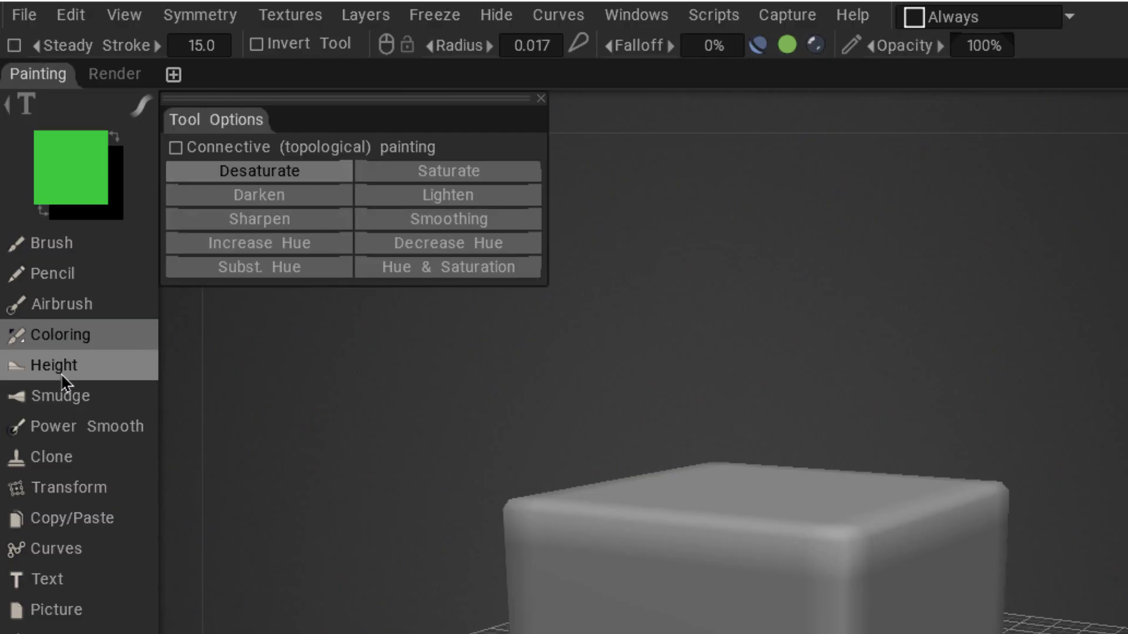
pyautogui.click(53, 366)
pyautogui.click(56, 396)
pyautogui.click(59, 427)
pyautogui.click(59, 244)
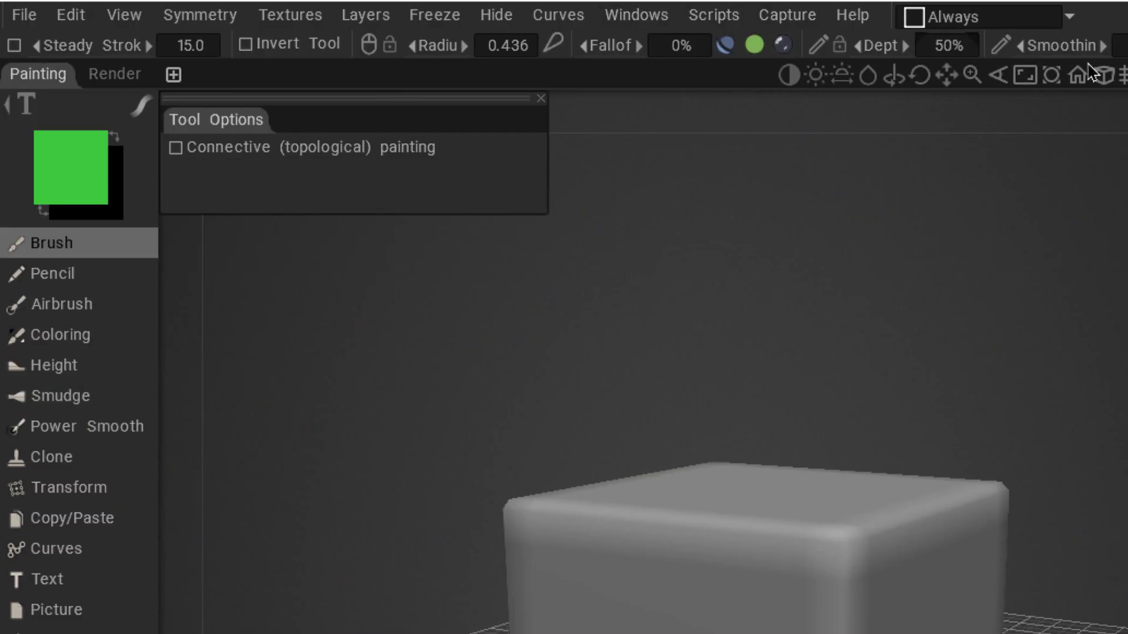
# Compare the settings of the Pencil and Airbrush tools with those of the Brush, ending on the Brush
pyautogui.click(90, 274)
pyautogui.click(60, 246)
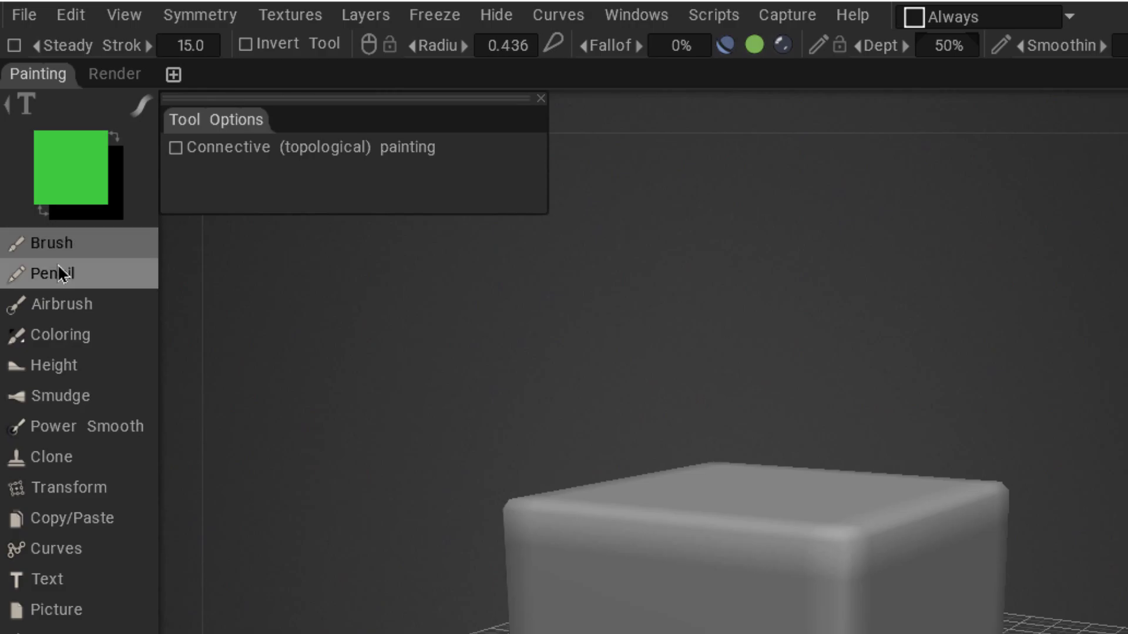
pyautogui.click(59, 275)
pyautogui.click(55, 299)
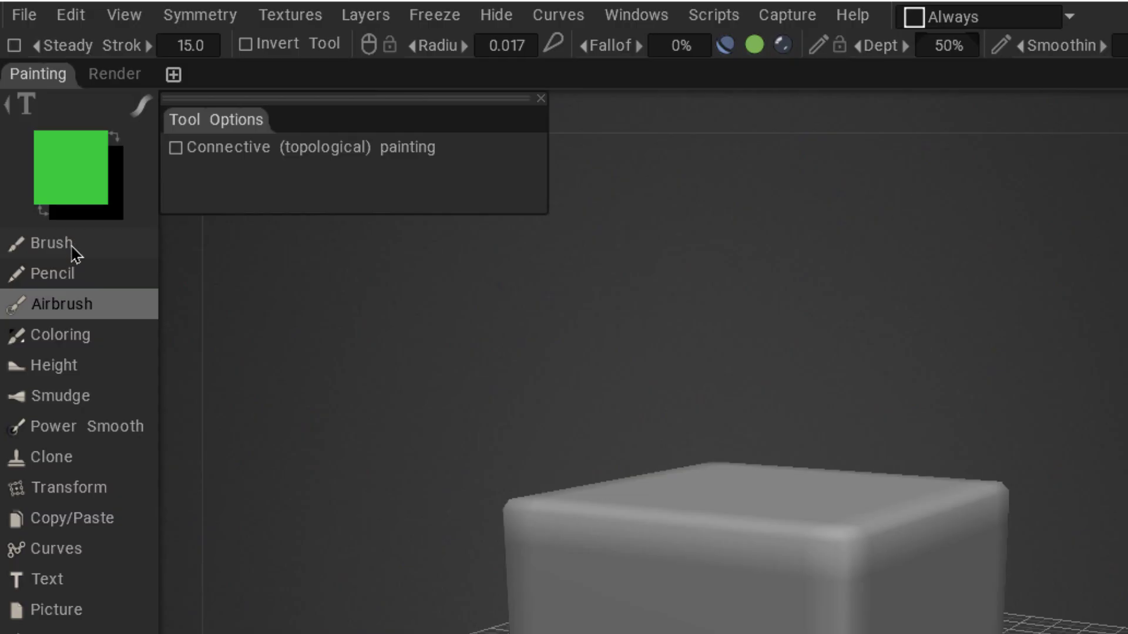
pyautogui.click(75, 244)
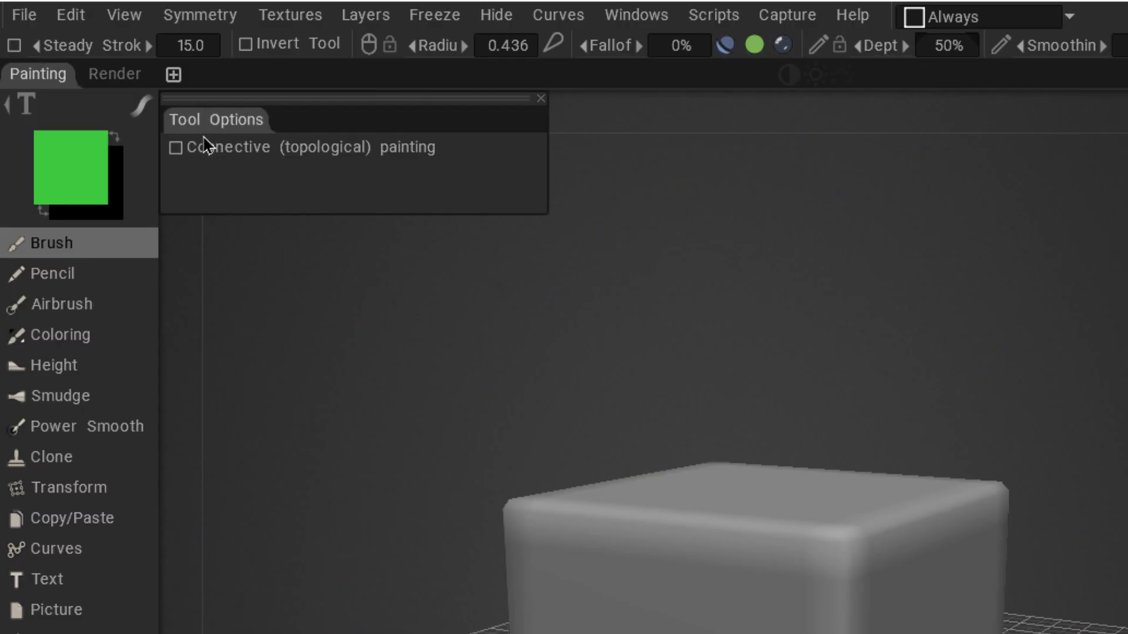
# Examine the options of the Clone and Transform tools, and return to the Brush
pyautogui.click(50, 458)
pyautogui.click(65, 489)
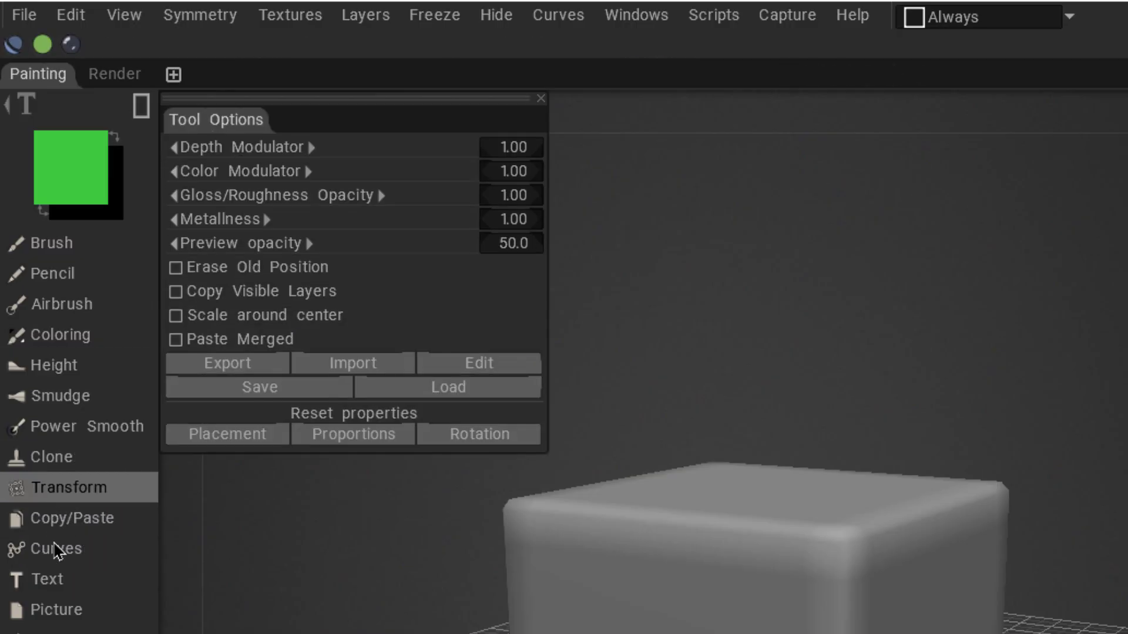
pyautogui.click(82, 248)
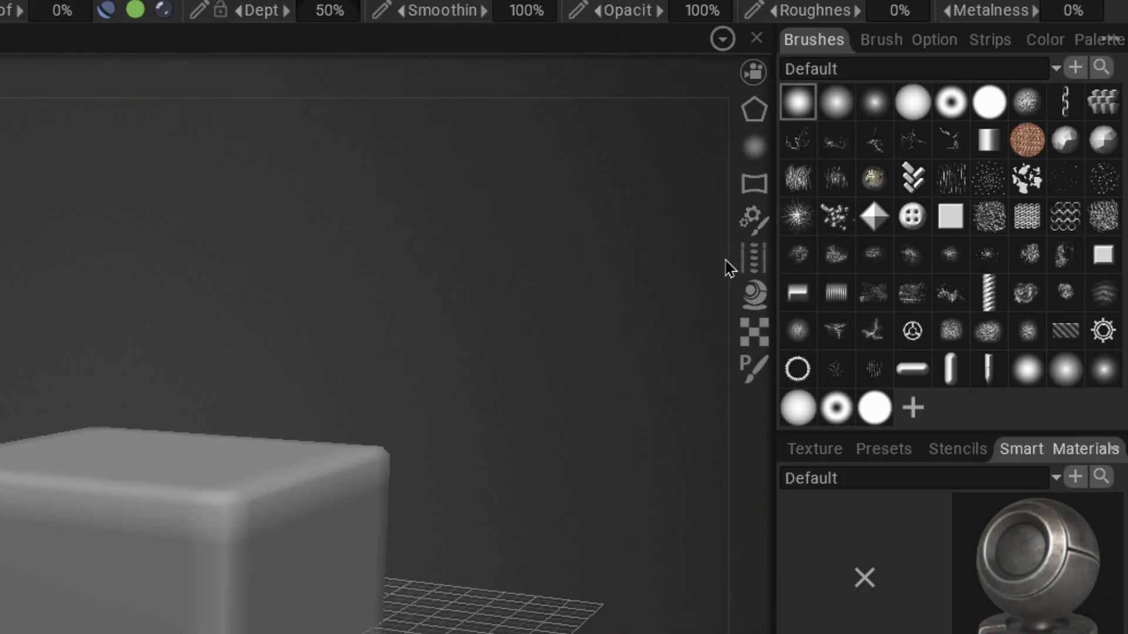
# Examine the brush options, the available strips, and the color palette
pyautogui.click(881, 41)
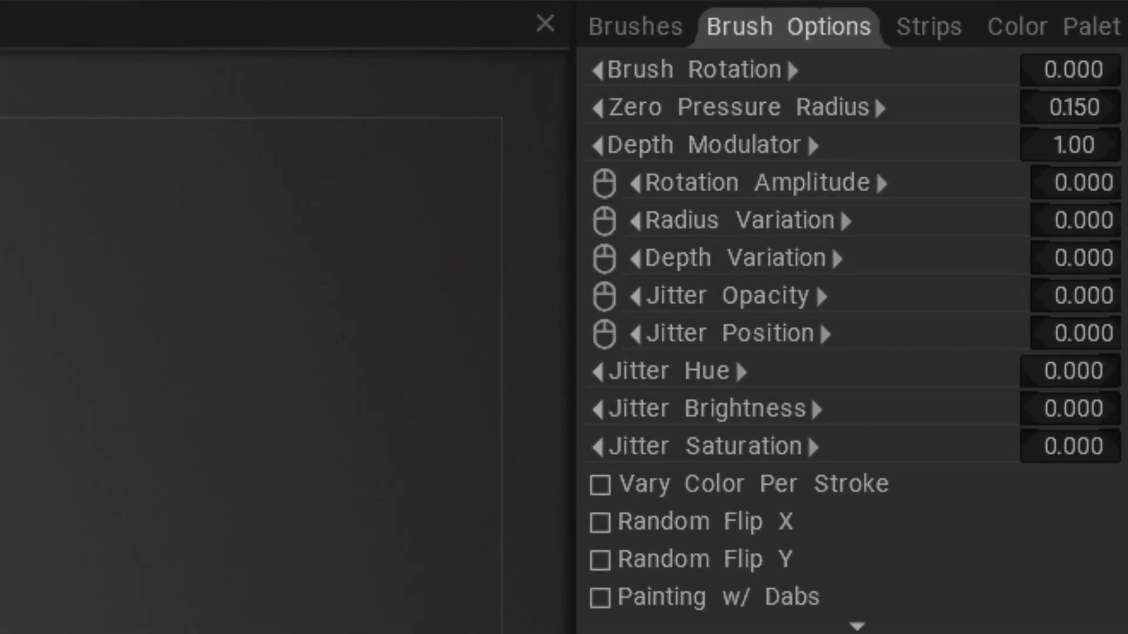
pyautogui.click(928, 27)
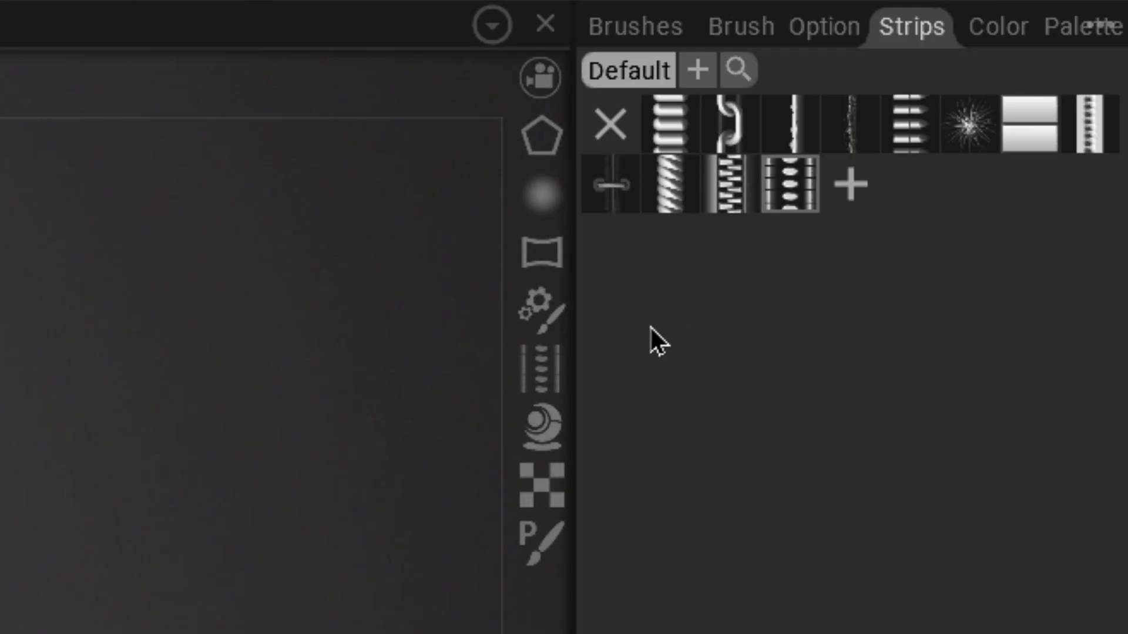
pyautogui.click(1002, 27)
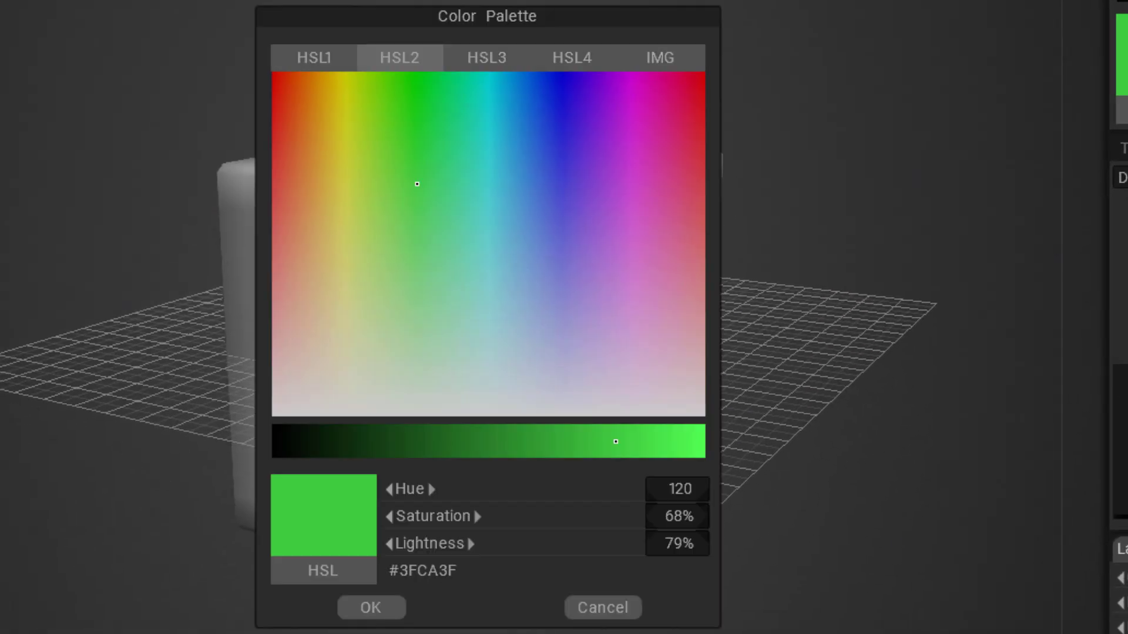
# Close the color picker without changing the color, and detach the Color Palette as a floating panel beside the cube
pyautogui.click(602, 607)
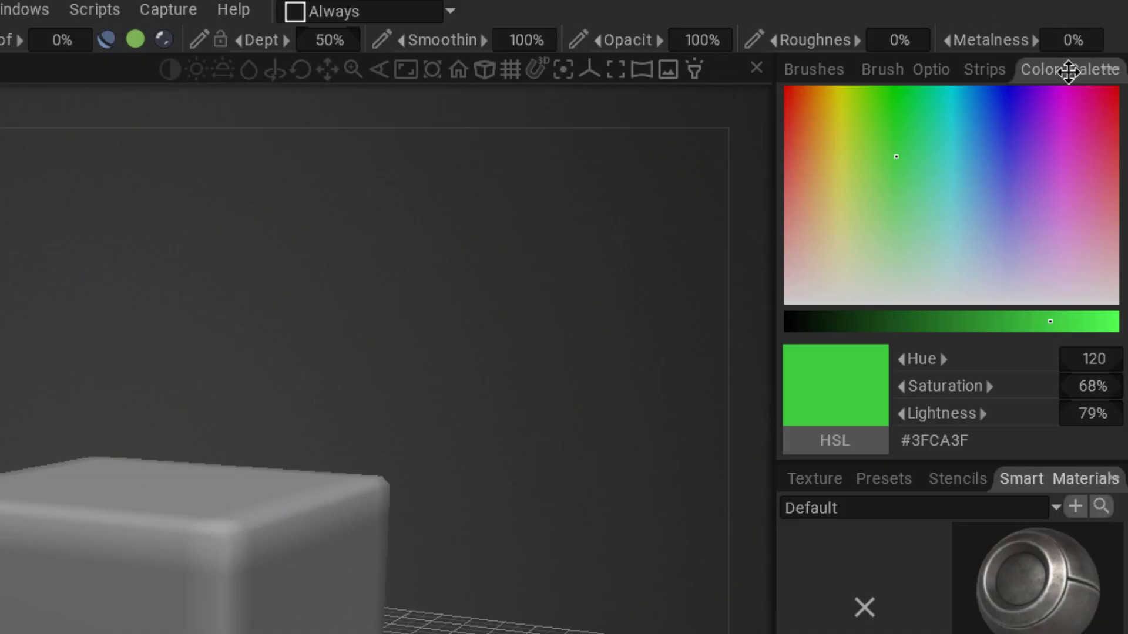
pyautogui.moveTo(1068, 71); pyautogui.dragTo(414, 185)
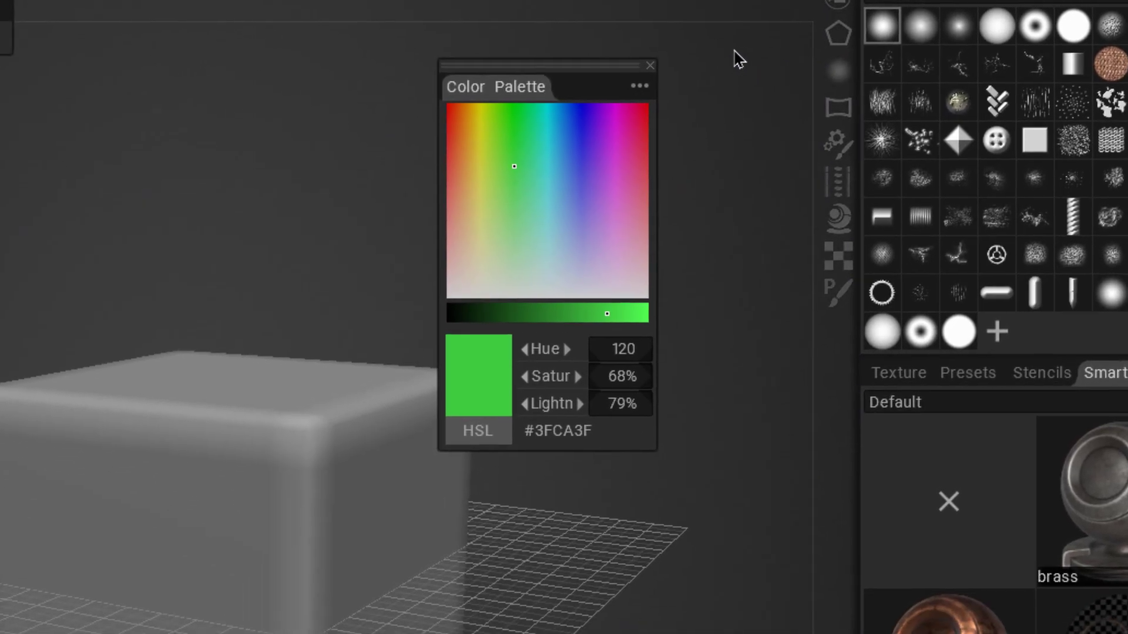
pyautogui.moveTo(591, 59); pyautogui.dragTo(701, 38)
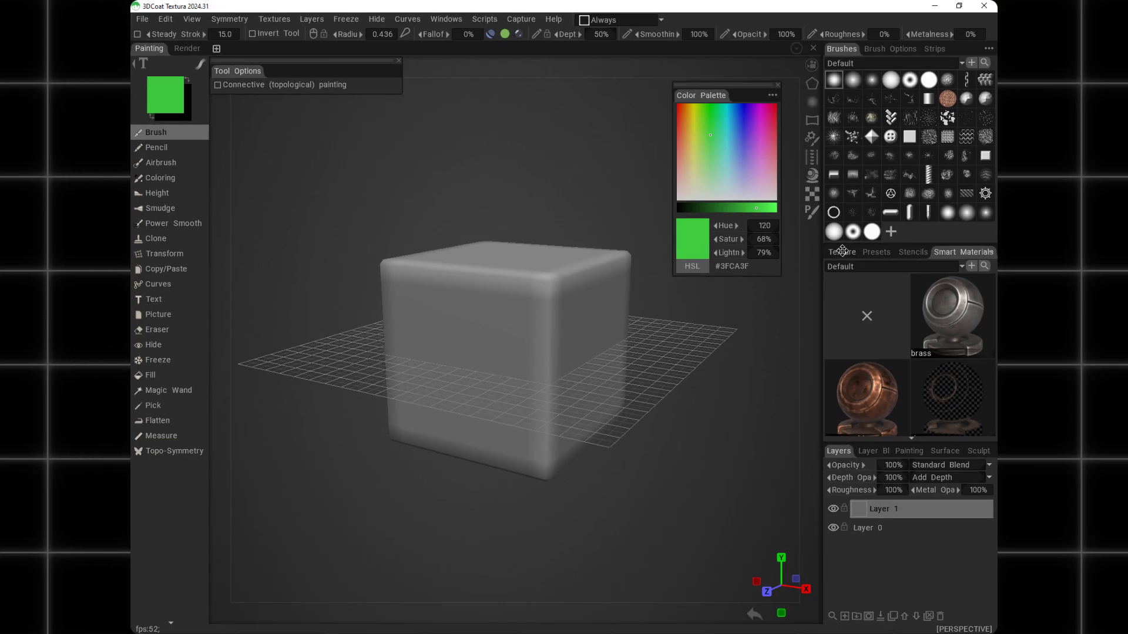
# Open the Texture Editor and examine the cube's texture layout at different zoom levels and positions
pyautogui.click(847, 263)
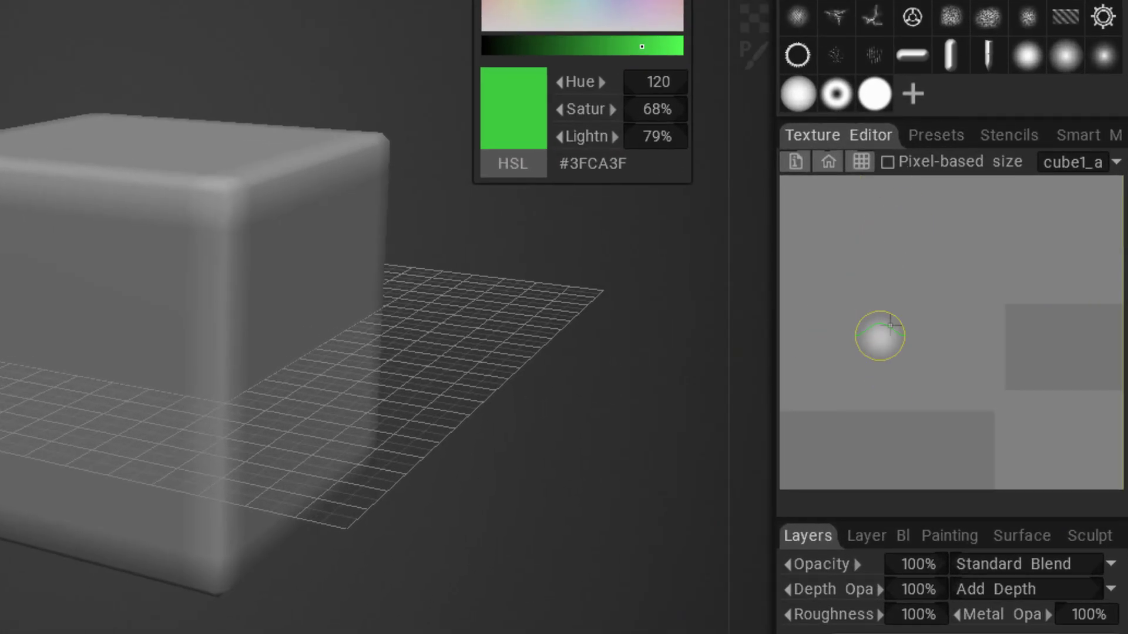
pyautogui.moveTo(937, 364); pyautogui.dragTo(891, 206, button='right')
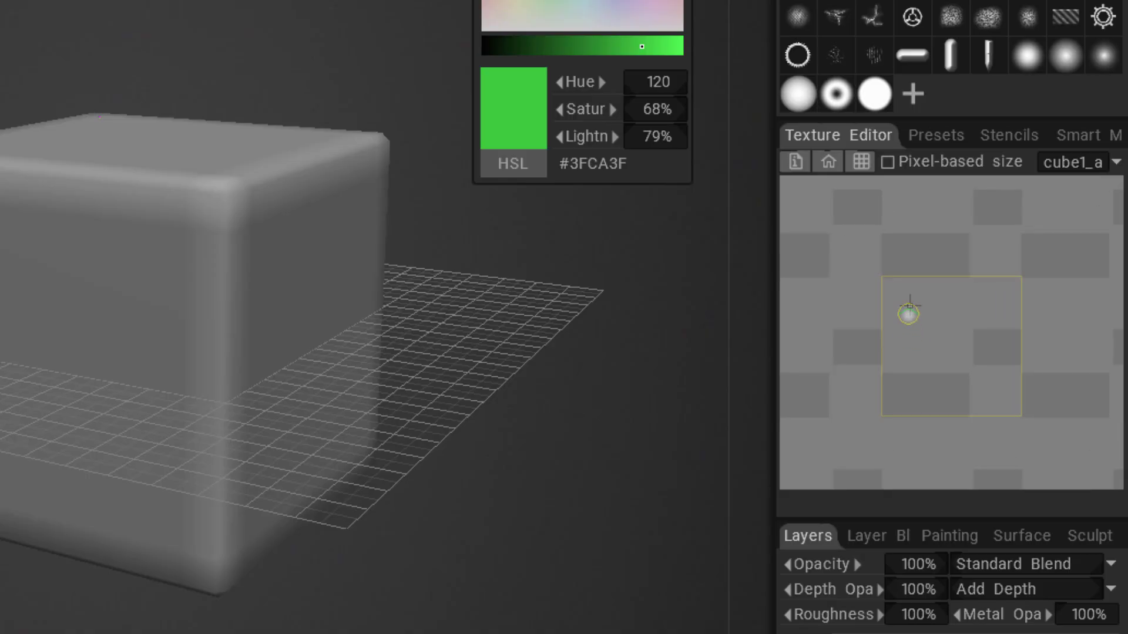
pyautogui.moveTo(908, 314); pyautogui.dragTo(929, 292, button='middle')
pyautogui.moveTo(921, 303); pyautogui.dragTo(944, 311, button='right')
pyautogui.moveTo(936, 282)
pyautogui.mouseDown(button='middle')
pyautogui.moveTo(922, 288)
pyautogui.moveTo(946, 267)
pyautogui.moveTo(879, 267)
pyautogui.moveTo(916, 309)
pyautogui.moveTo(970, 304)
pyautogui.moveTo(920, 300)
pyautogui.moveTo(936, 284)
pyautogui.mouseUp(button='middle')
pyautogui.moveTo(926, 283); pyautogui.dragTo(960, 320, button='right')
pyautogui.moveTo(955, 244); pyautogui.dragTo(917, 304, button='middle')
# Check the presets, enlarge the Layers panel's height, and return to the Texture Editor
pyautogui.click(943, 135)
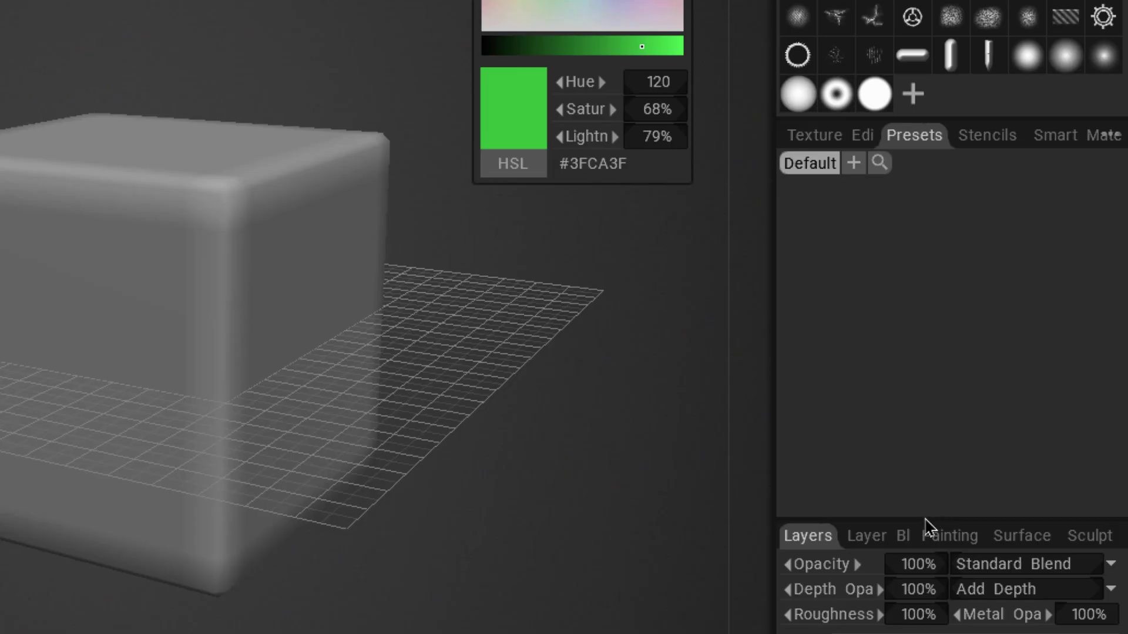
pyautogui.moveTo(924, 517); pyautogui.dragTo(936, 453)
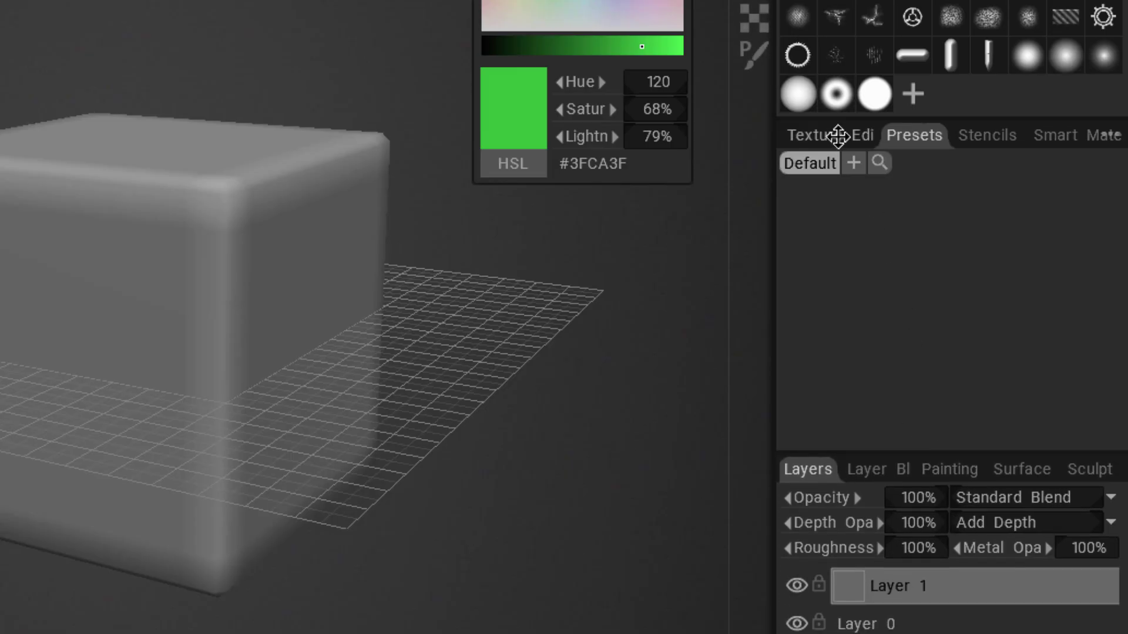
pyautogui.click(818, 134)
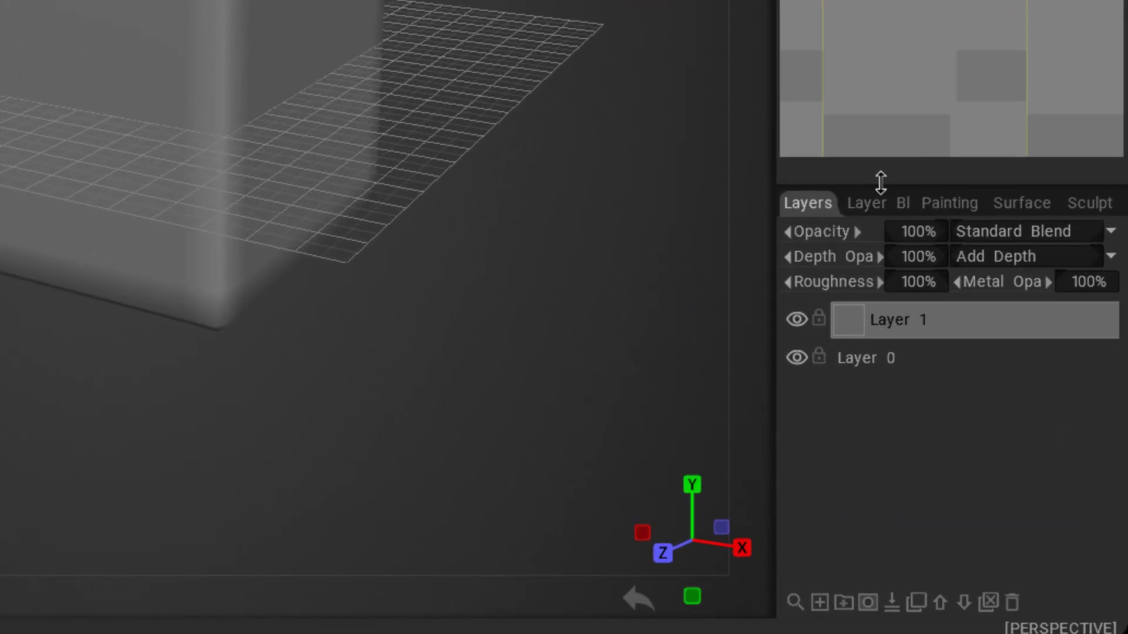
pyautogui.moveTo(879, 185)
pyautogui.mouseDown()
pyautogui.moveTo(880, 174)
pyautogui.moveTo(878, 205)
pyautogui.mouseUp()
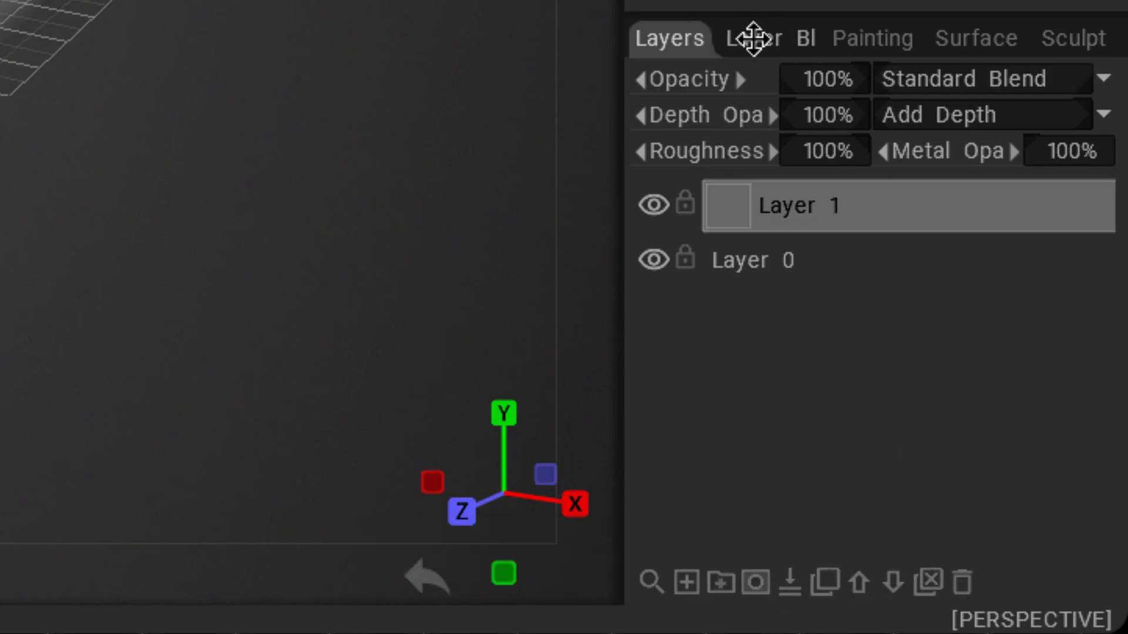
# Examine the layer blending settings, the painting objects and the surface materials, and return to the layer list
pyautogui.click(791, 40)
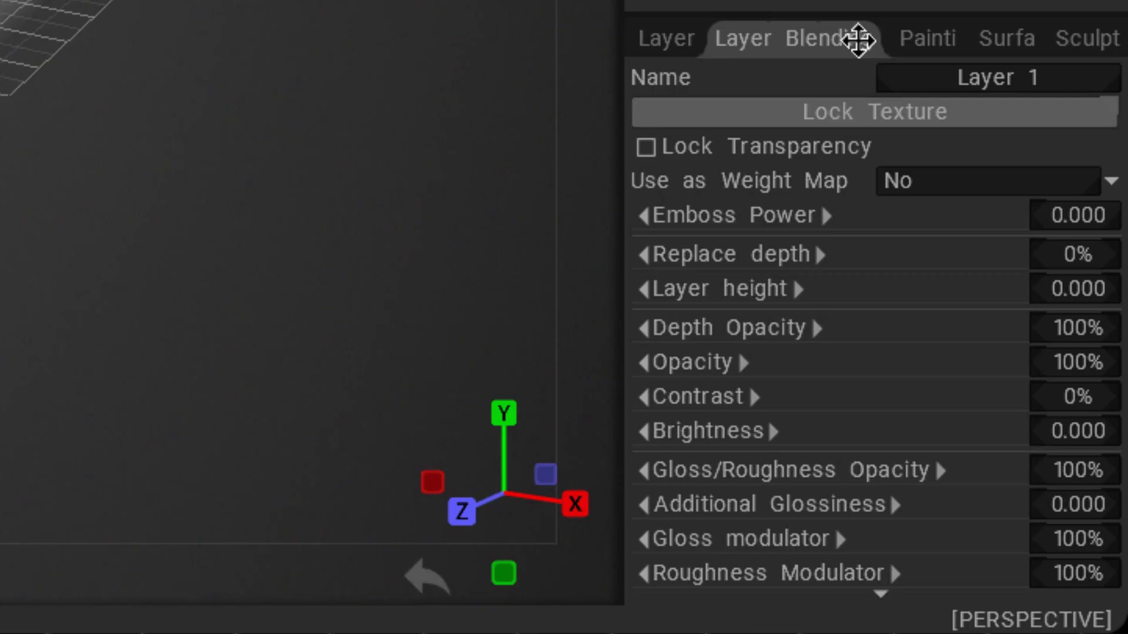
pyautogui.click(936, 38)
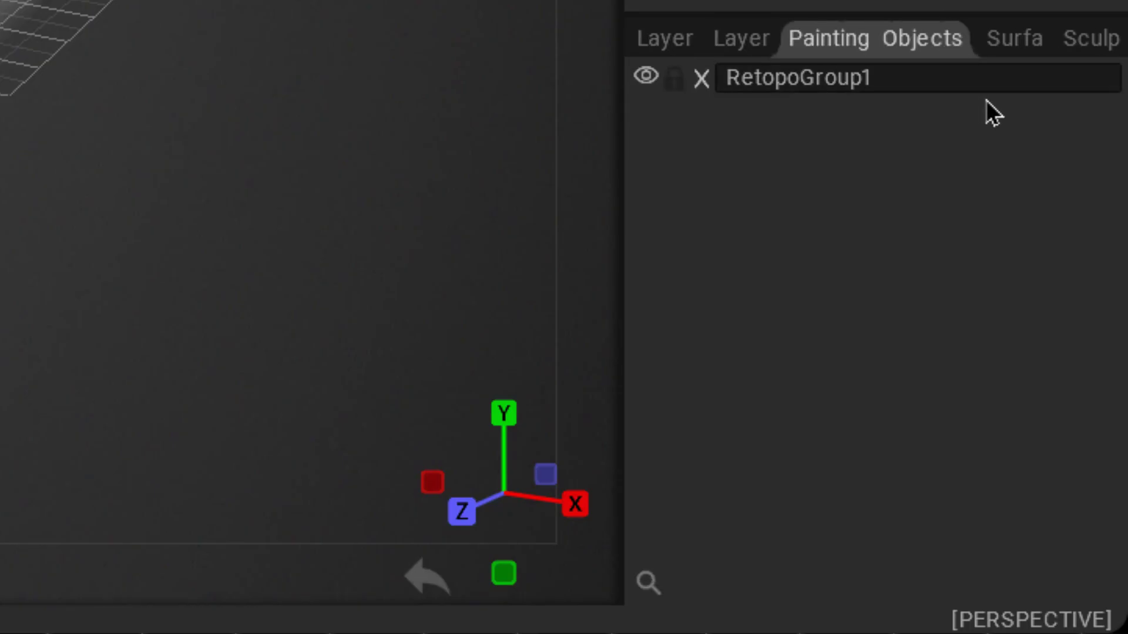
pyautogui.click(1039, 35)
pyautogui.click(666, 34)
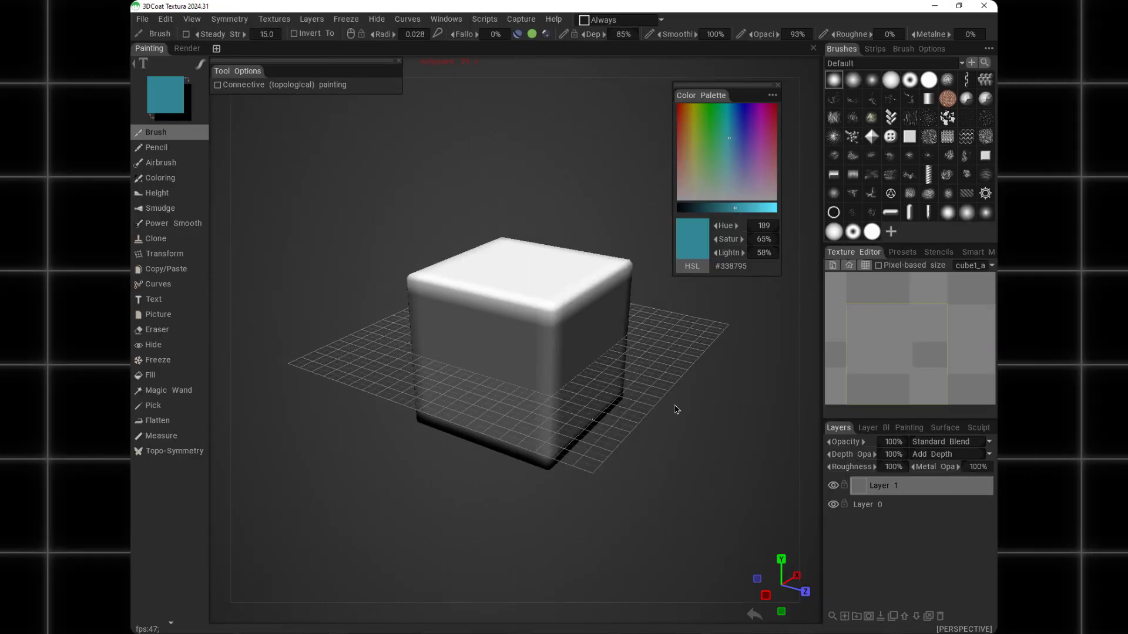
# Orbit around the cube to view it from several angles
pyautogui.keyDown('alt'); pyautogui.moveTo(675, 409); pyautogui.dragTo(634, 346); pyautogui.keyUp('alt')
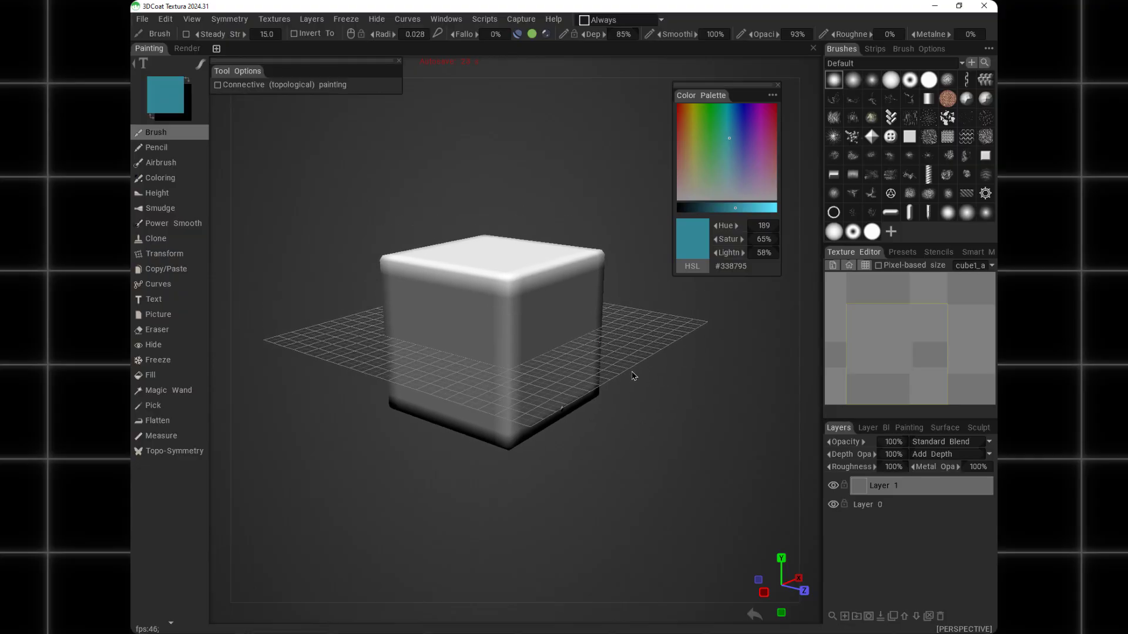
pyautogui.keyDown('alt'); pyautogui.moveTo(615, 426); pyautogui.dragTo(620, 374); pyautogui.keyUp('alt')
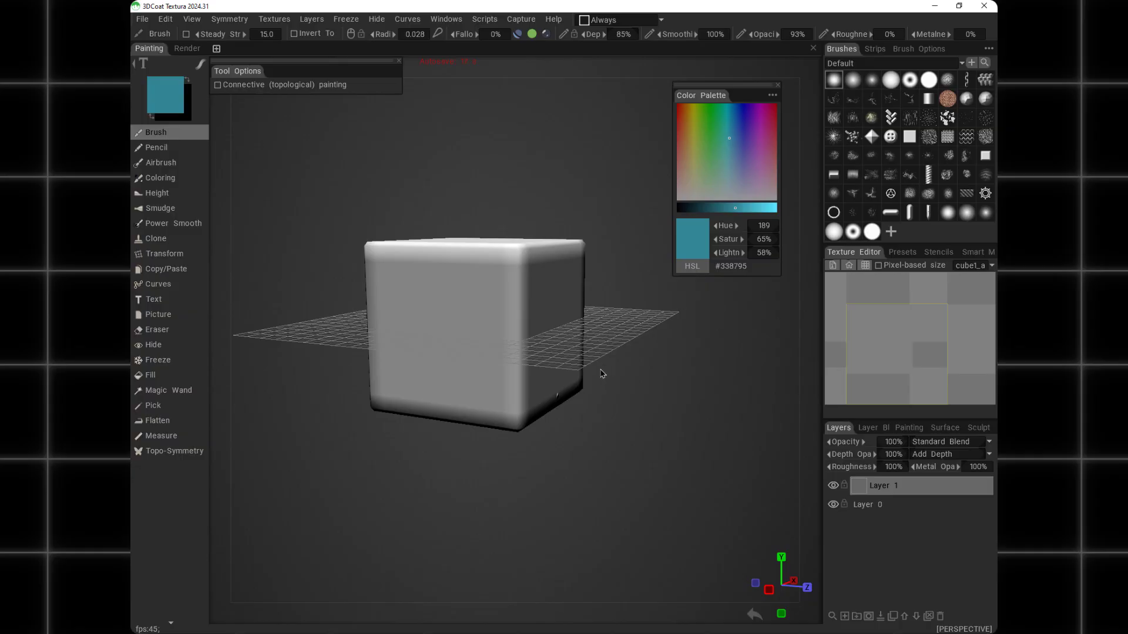
pyautogui.keyDown('alt'); pyautogui.moveTo(625, 396); pyautogui.dragTo(617, 392); pyautogui.keyUp('alt')
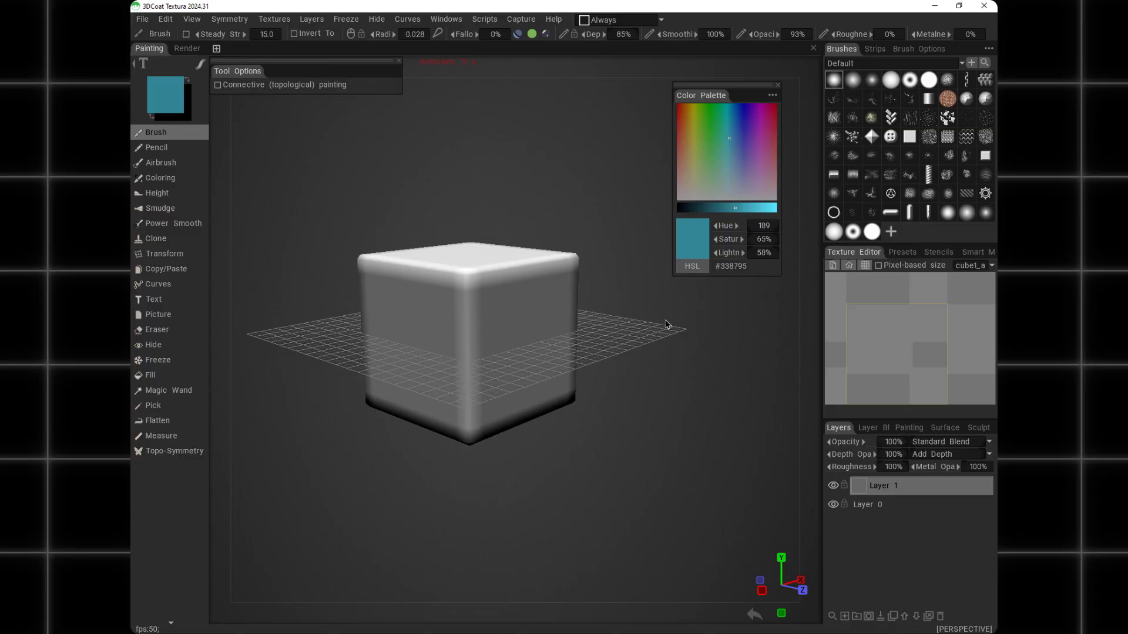
# Cycle through the preset orthographic views of the cube, including left and back, ending on the front view
pyautogui.press('KP_2')
pyautogui.press('KP_4')
pyautogui.press('KP_5')
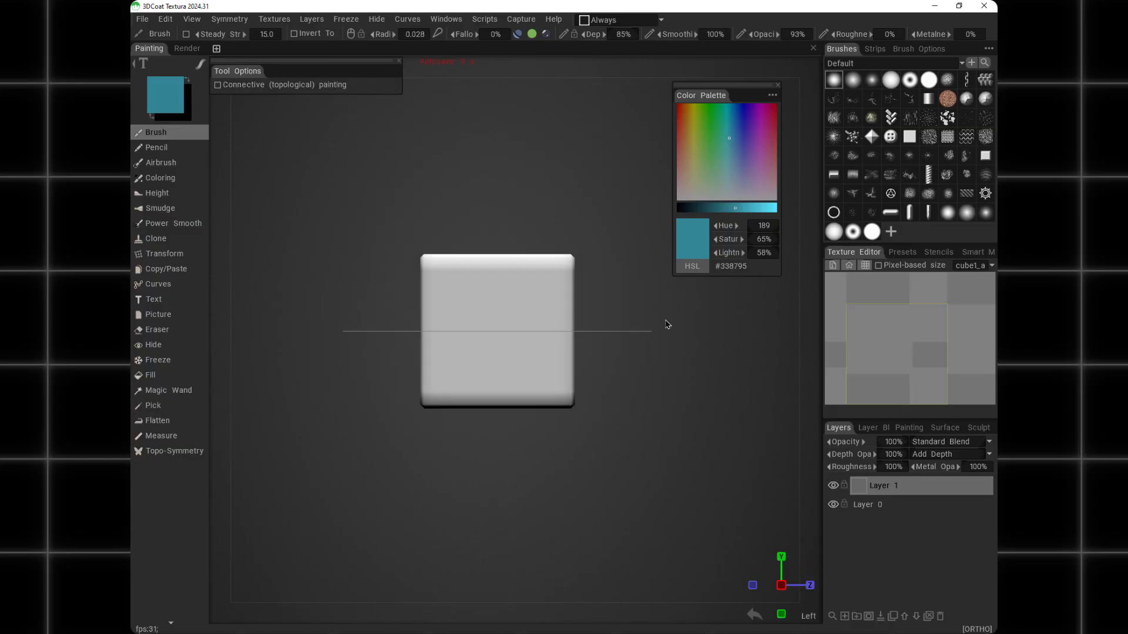
pyautogui.press('KP_6')
pyautogui.press('KP_7')
pyautogui.press('KP_8')
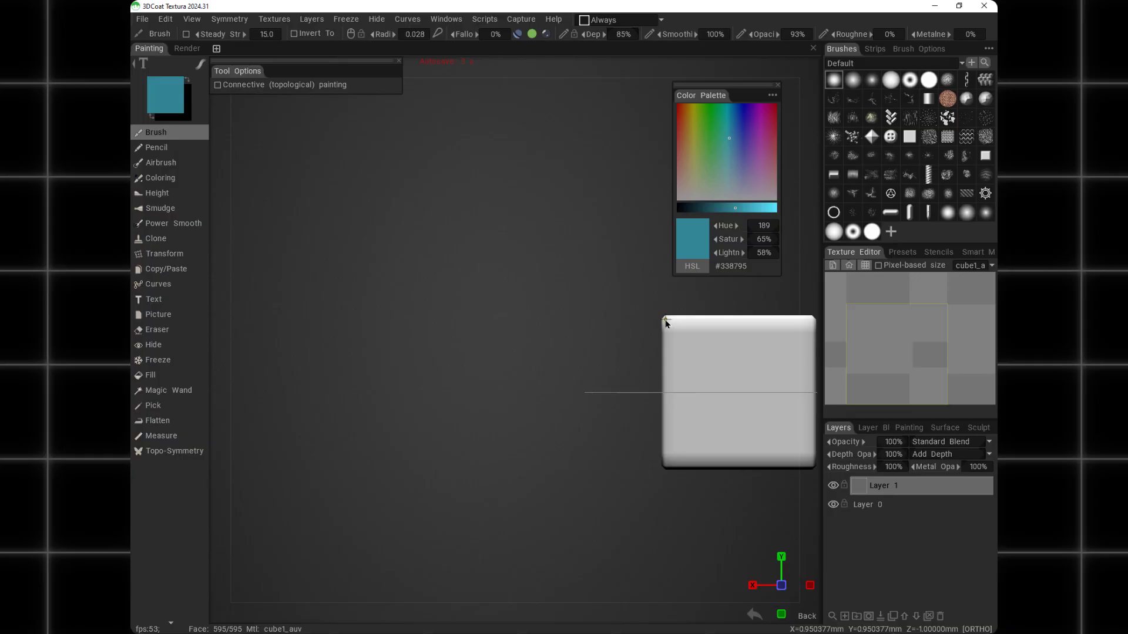
pyautogui.press('KP_1')
pyautogui.press('KP_2')
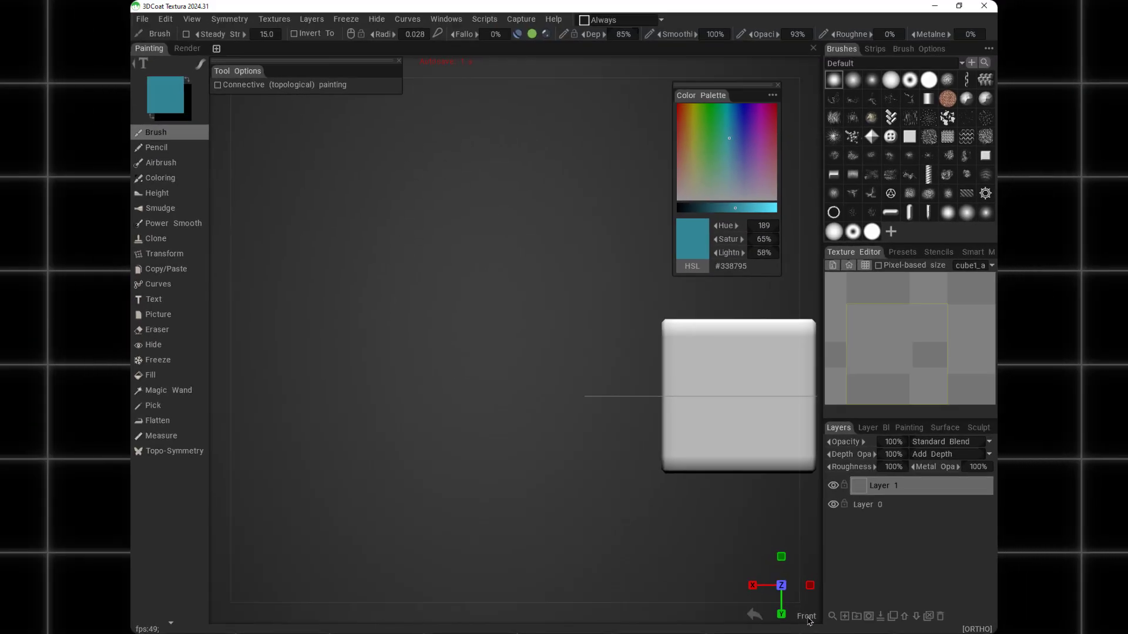
# Orbit, pan and zoom the orthographic view to show the cube at an angle
pyautogui.moveTo(583, 415); pyautogui.dragTo(532, 374)
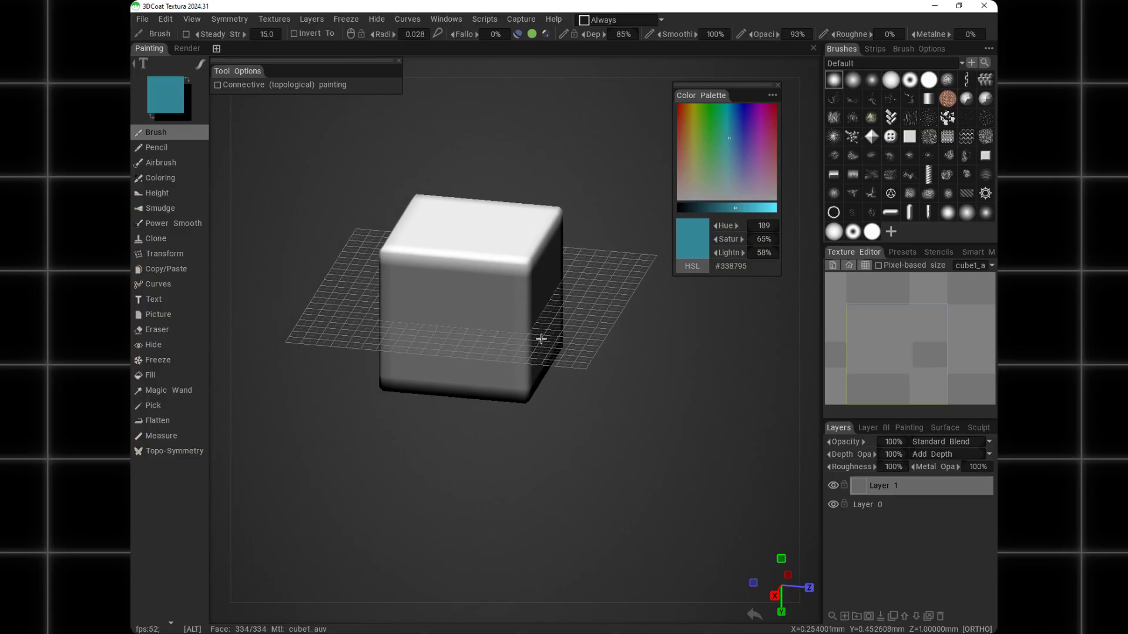
pyautogui.keyDown('alt'); pyautogui.moveTo(536, 341); pyautogui.dragTo(554, 337, button='middle'); pyautogui.keyUp('alt')
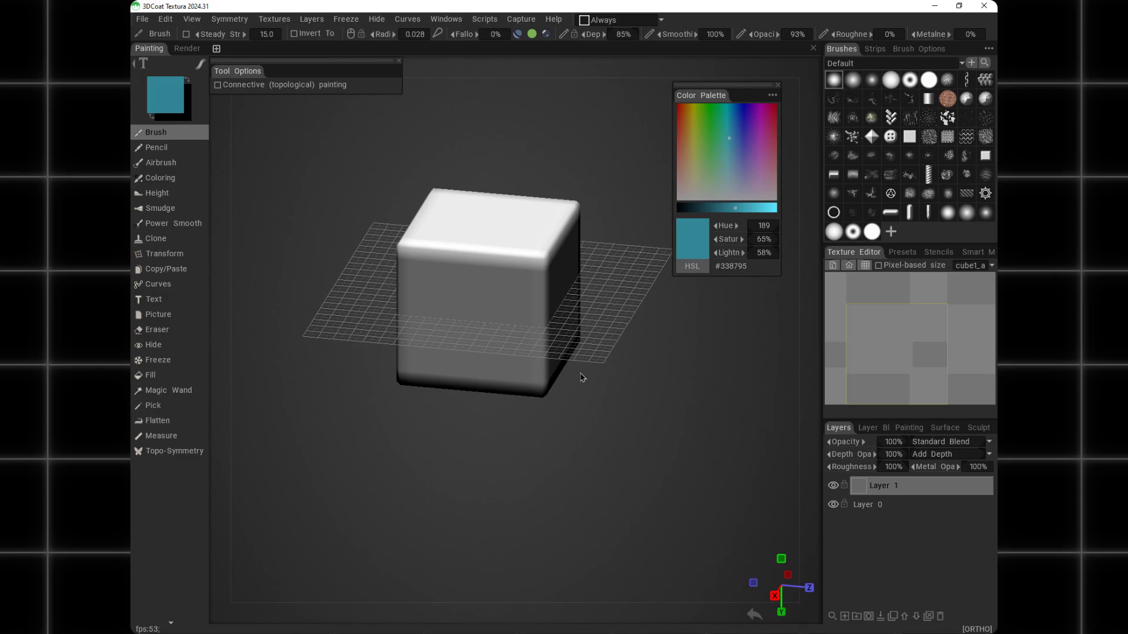
pyautogui.keyDown('alt'); pyautogui.moveTo(518, 312); pyautogui.dragTo(534, 300, button='right'); pyautogui.keyUp('alt')
pyautogui.keyDown('alt'); pyautogui.moveTo(545, 250); pyautogui.dragTo(532, 309, button='middle'); pyautogui.keyUp('alt')
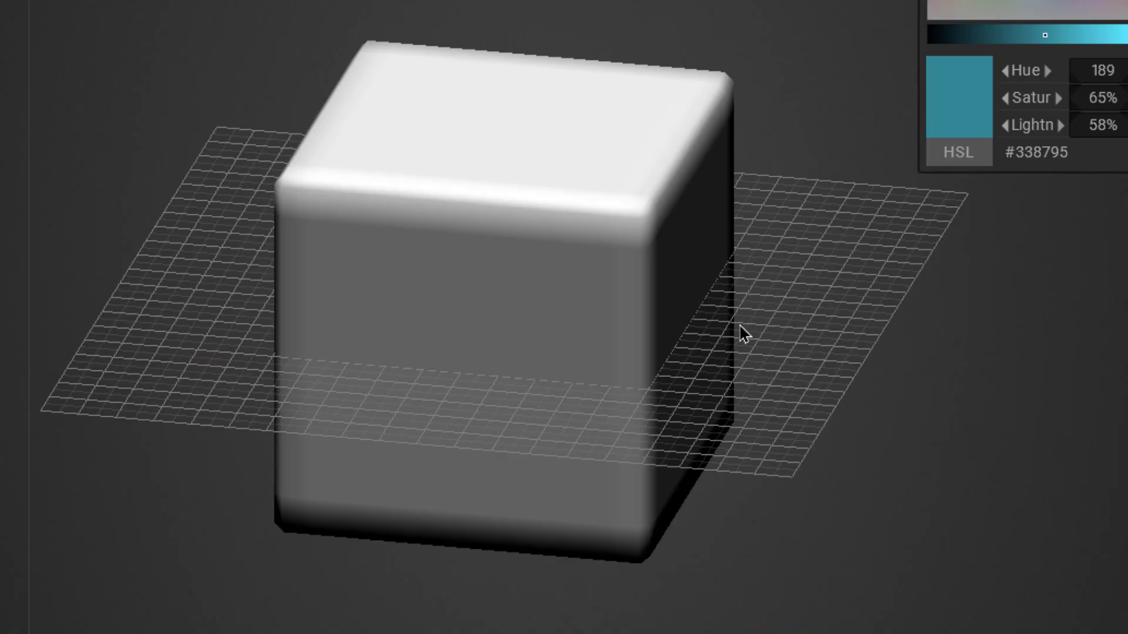
# Compare orthographic and perspective projection of the cube, ending in perspective with the cube reframed
pyautogui.press('KP_5')
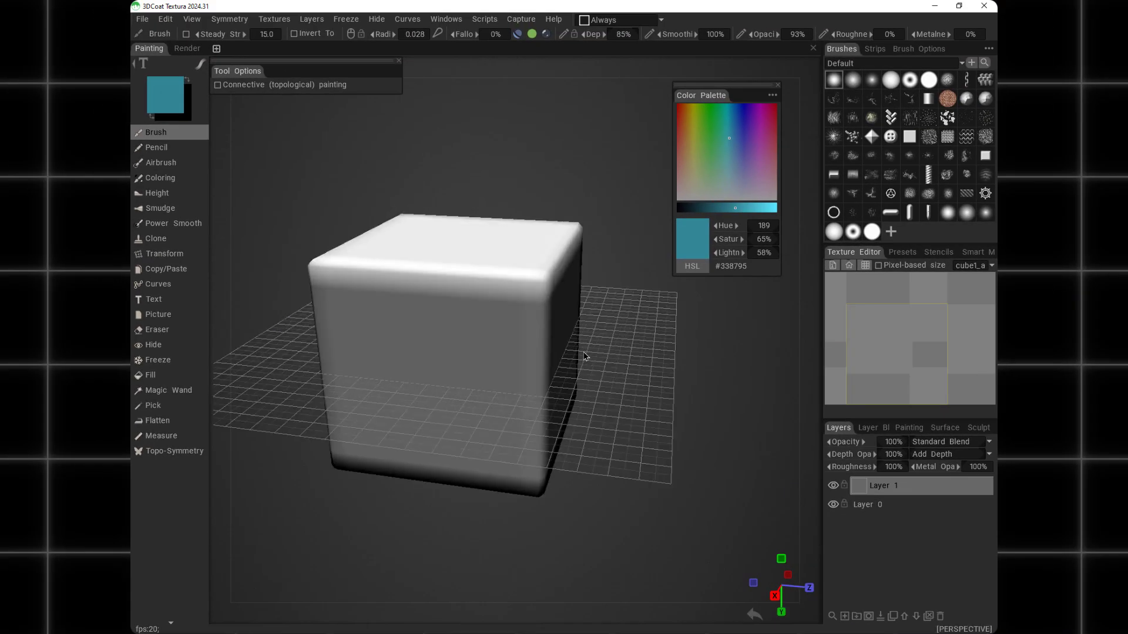
pyautogui.press('KP_5')
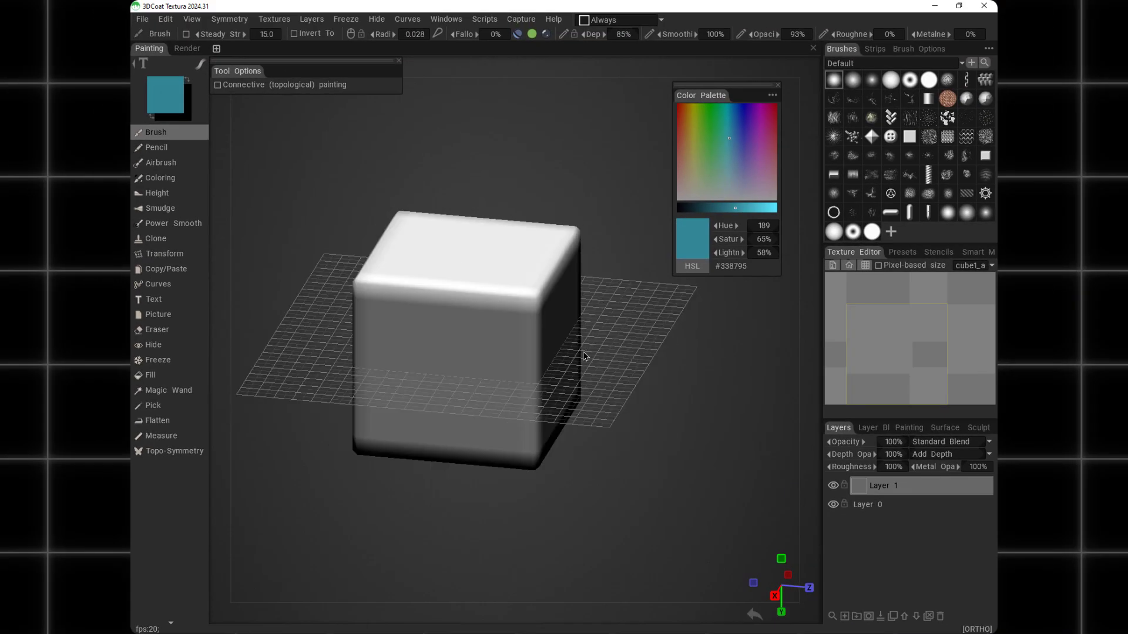
pyautogui.press('KP_5')
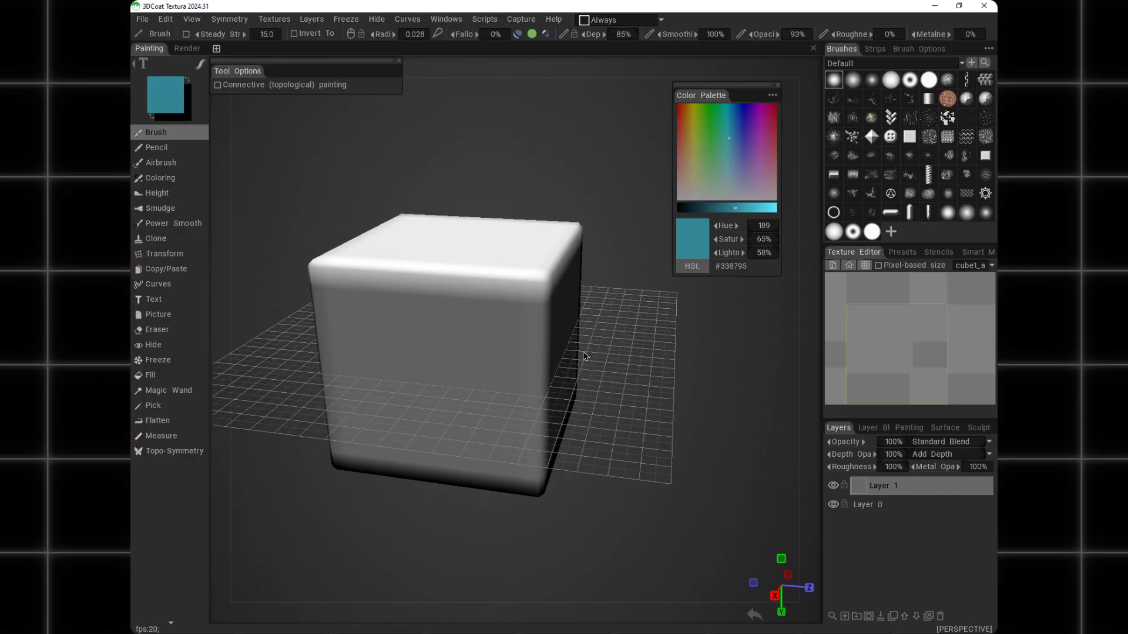
pyautogui.press('KP_5')
pyautogui.press('KP_5')
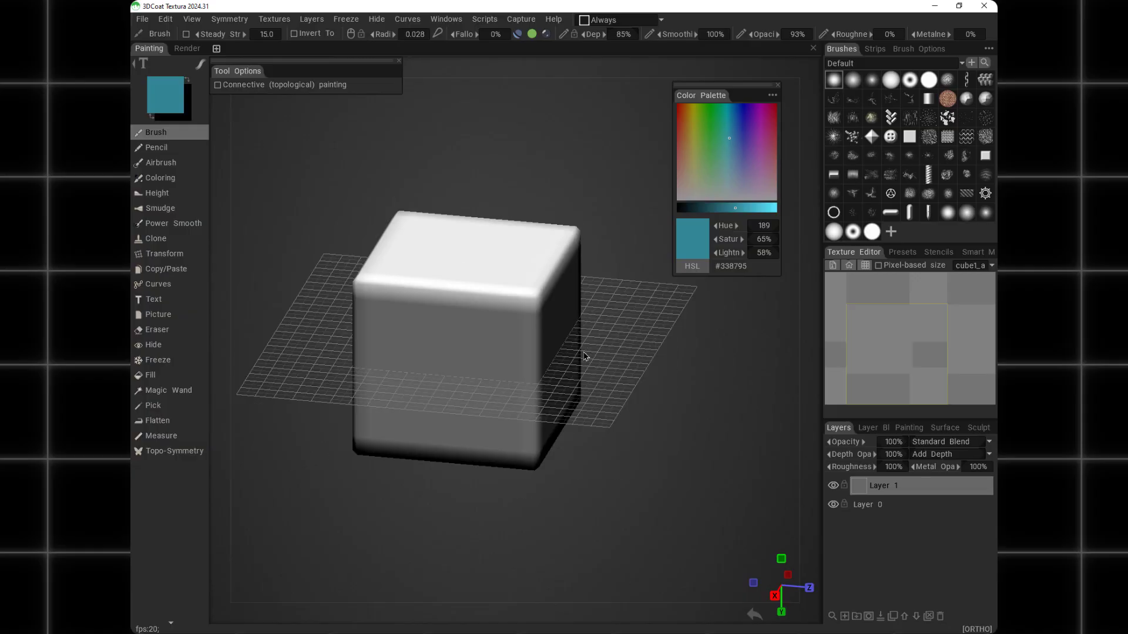
pyautogui.press('KP_5')
pyautogui.keyDown('alt'); pyautogui.moveTo(460, 289); pyautogui.dragTo(435, 294, button='middle'); pyautogui.keyUp('alt')
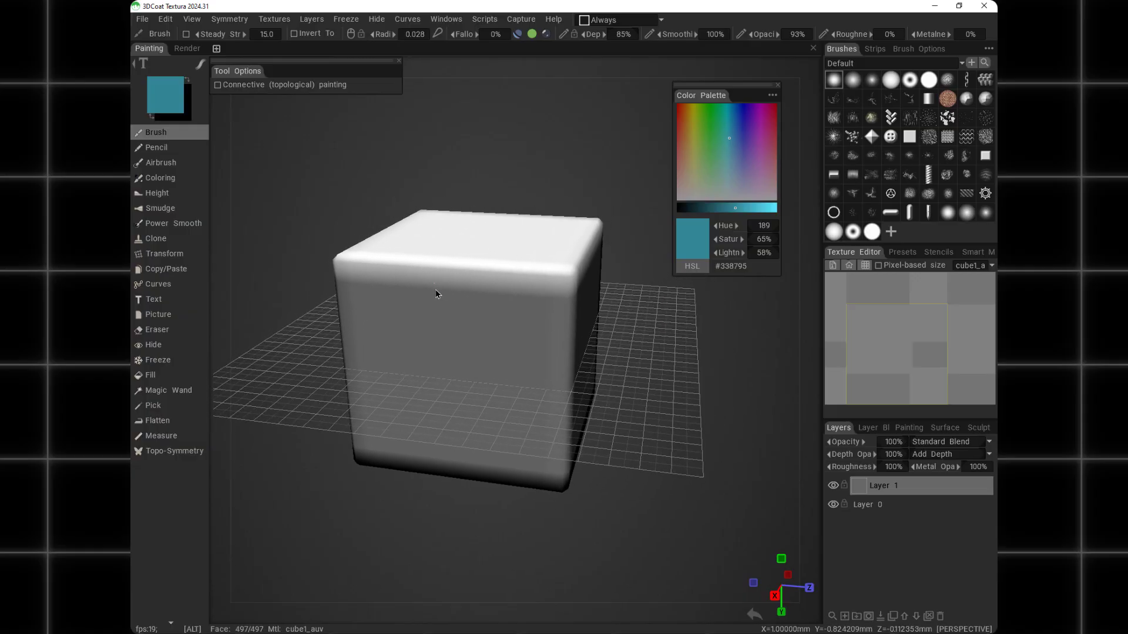
pyautogui.keyDown('alt'); pyautogui.moveTo(435, 294); pyautogui.dragTo(416, 309, button='right'); pyautogui.keyUp('alt')
pyautogui.moveTo(416, 309)
pyautogui.keyDown('alt'); pyautogui.mouseDown(button='middle')
pyautogui.moveTo(428, 314)
pyautogui.moveTo(424, 298)
pyautogui.mouseUp(button='middle'); pyautogui.keyUp('alt')
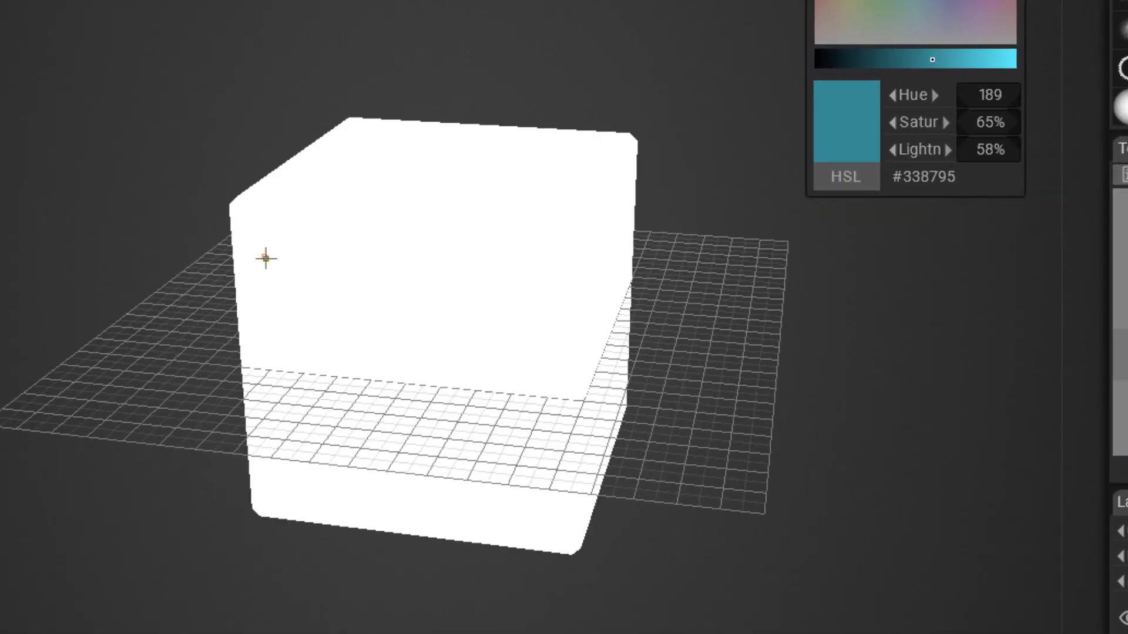
# Compare the shading modes on the cube, with the low-poly display turned on and back off
pyautogui.press('5')
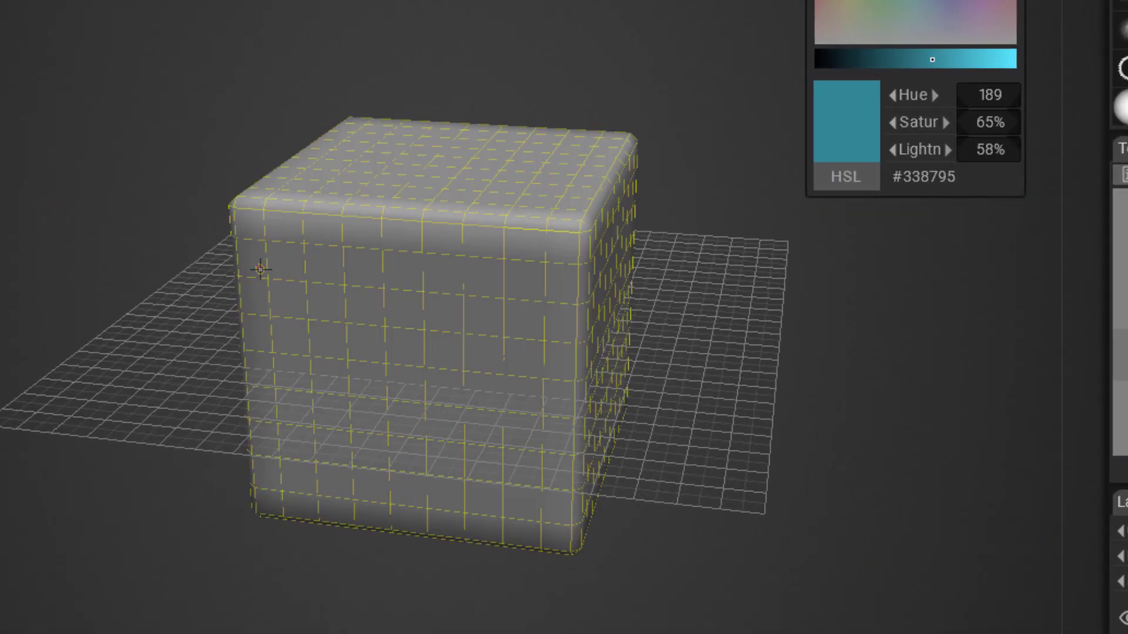
pyautogui.press('6')
pyautogui.press('2')
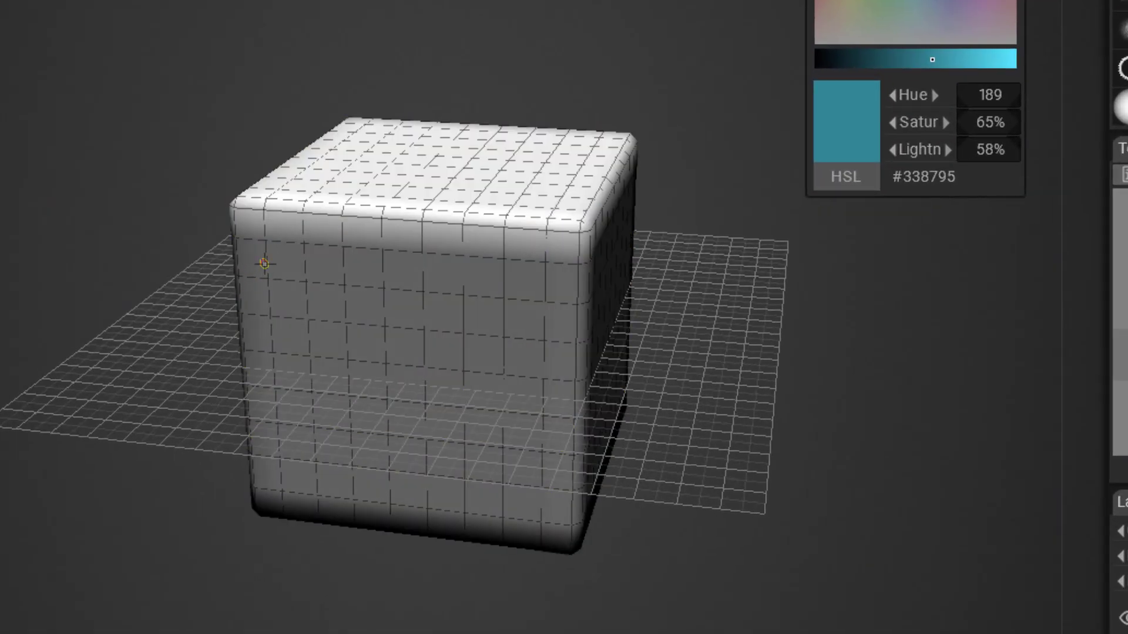
pyautogui.press('3')
pyautogui.press('4')
pyautogui.press('6')
pyautogui.press('2')
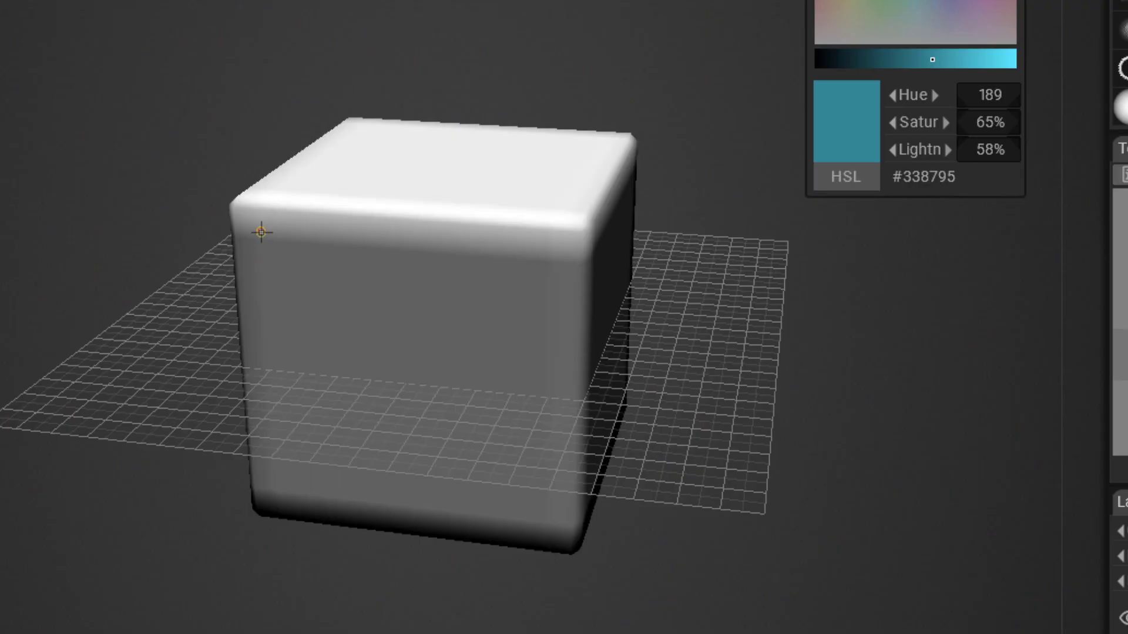
# Review the available shading modes and compare relief-only, flat and other shading on the cube
pyautogui.click(124, 8)
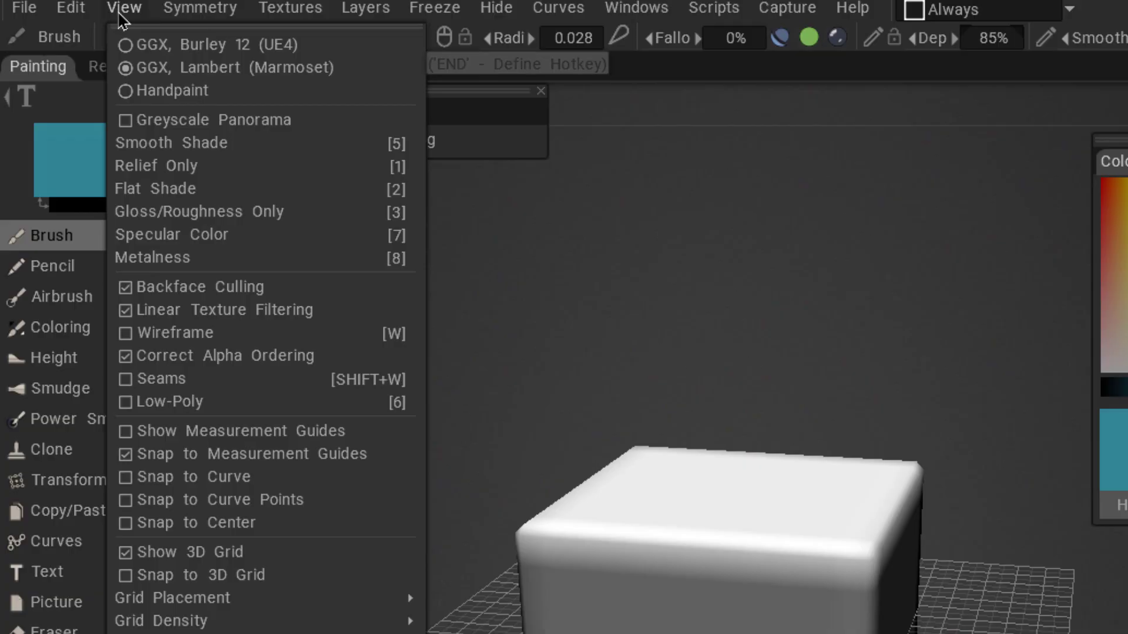
pyautogui.click(696, 362)
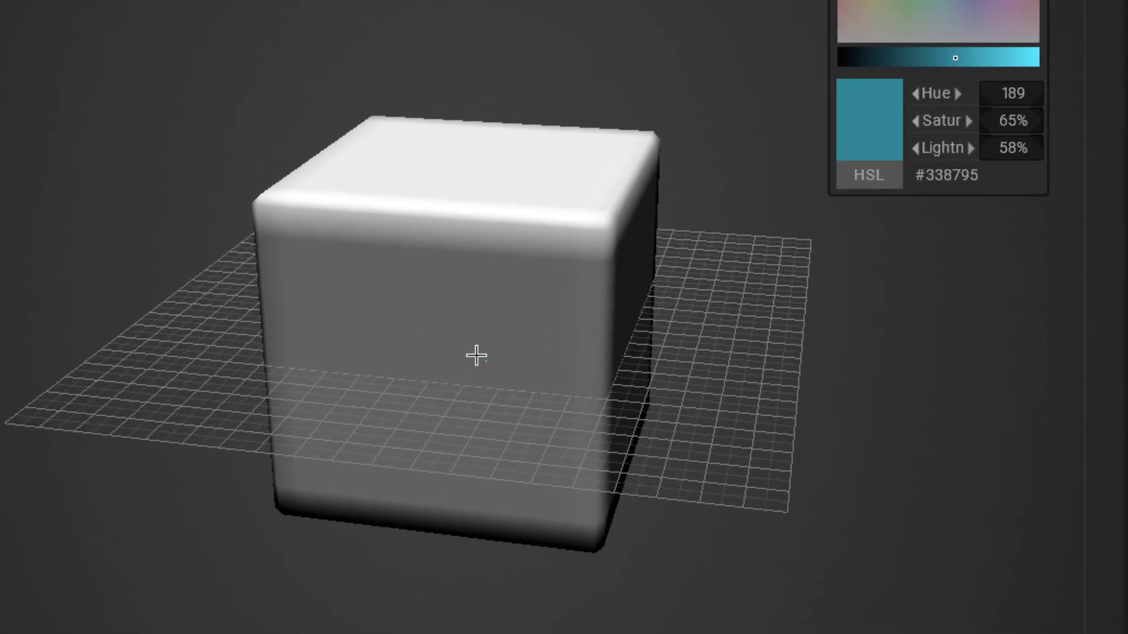
pyautogui.moveTo(476, 355)
pyautogui.keyDown('alt'); pyautogui.mouseDown()
pyautogui.moveTo(277, 320)
pyautogui.moveTo(538, 277)
pyautogui.moveTo(551, 345)
pyautogui.moveTo(495, 363)
pyautogui.mouseUp(); pyautogui.keyUp('alt')
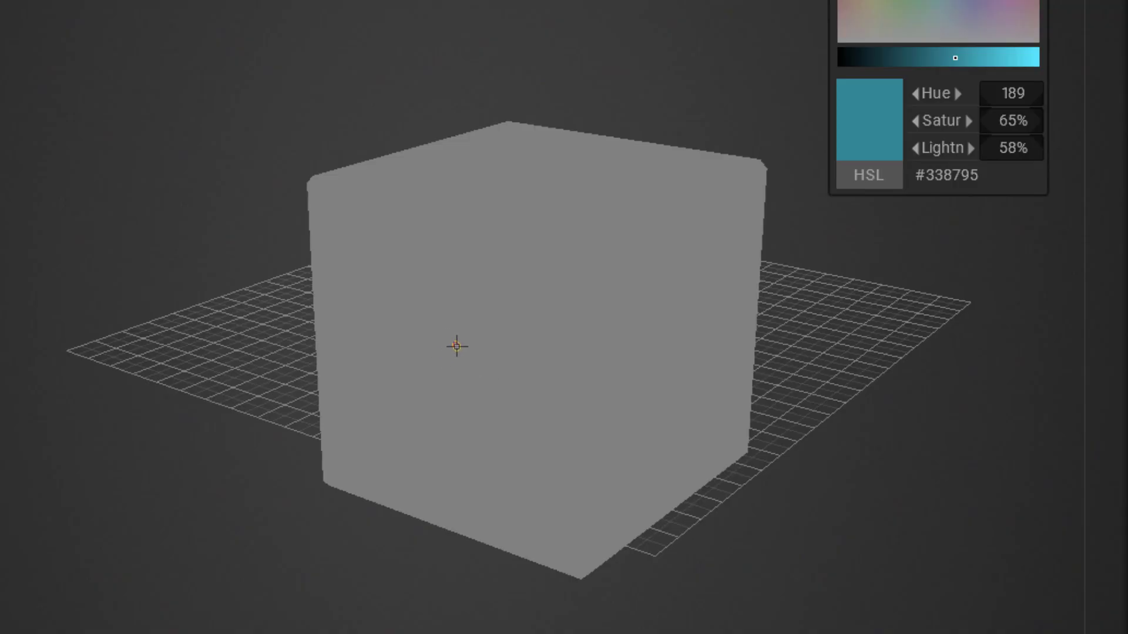
pyautogui.press('4')
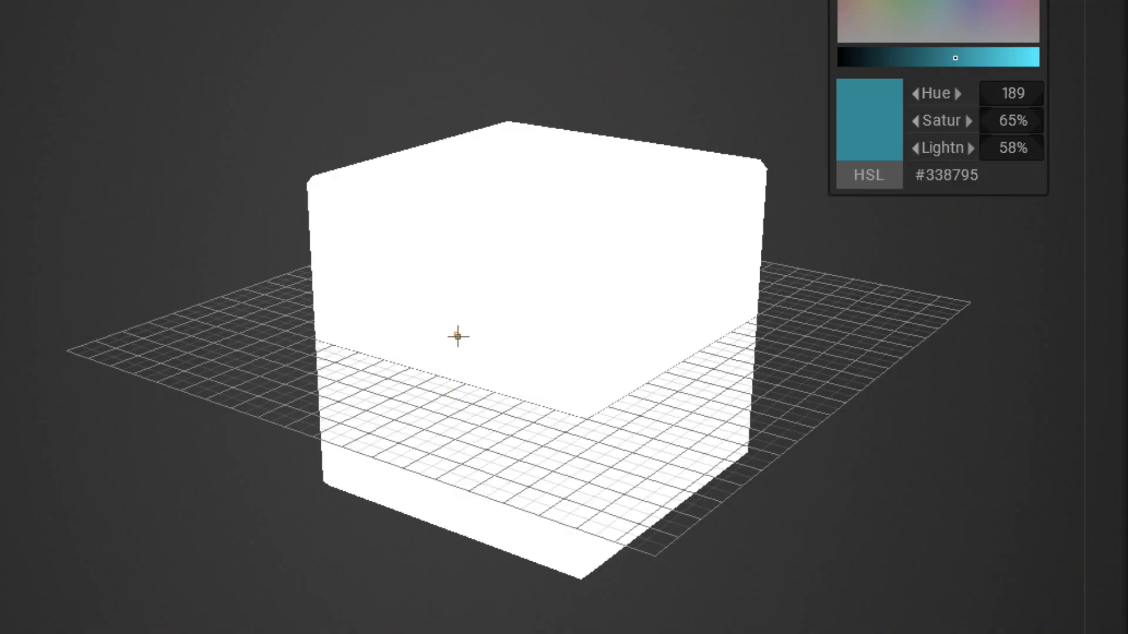
pyautogui.press('5')
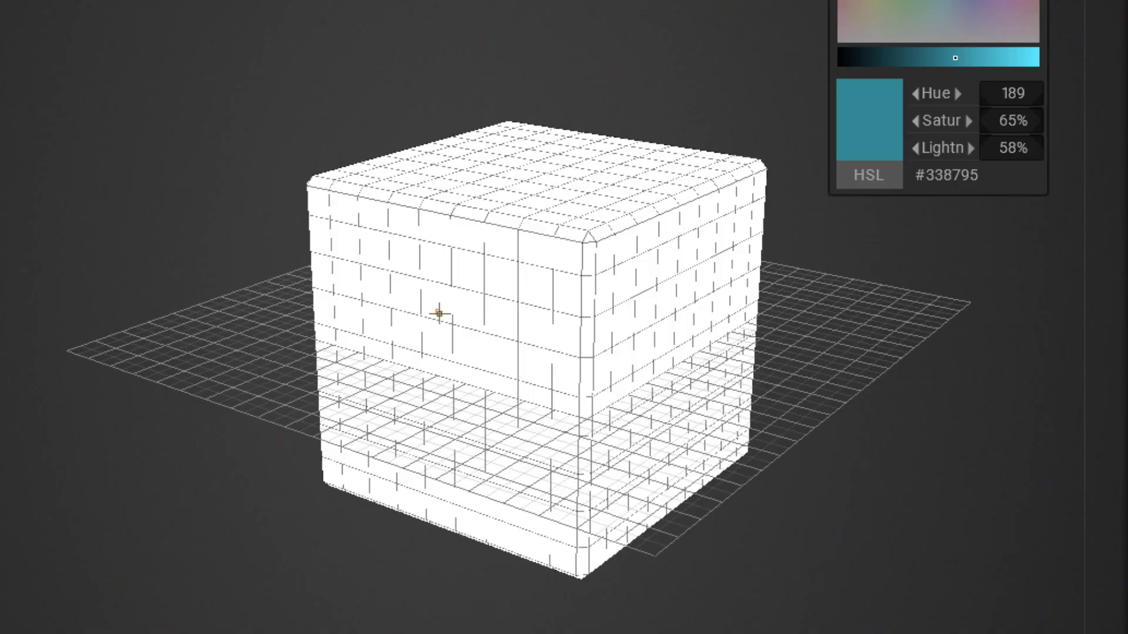
# Toggle the wireframe overlay on and off while switching the cube between shading modes, ending with relief-only shading and no wireframe
pyautogui.press('w')
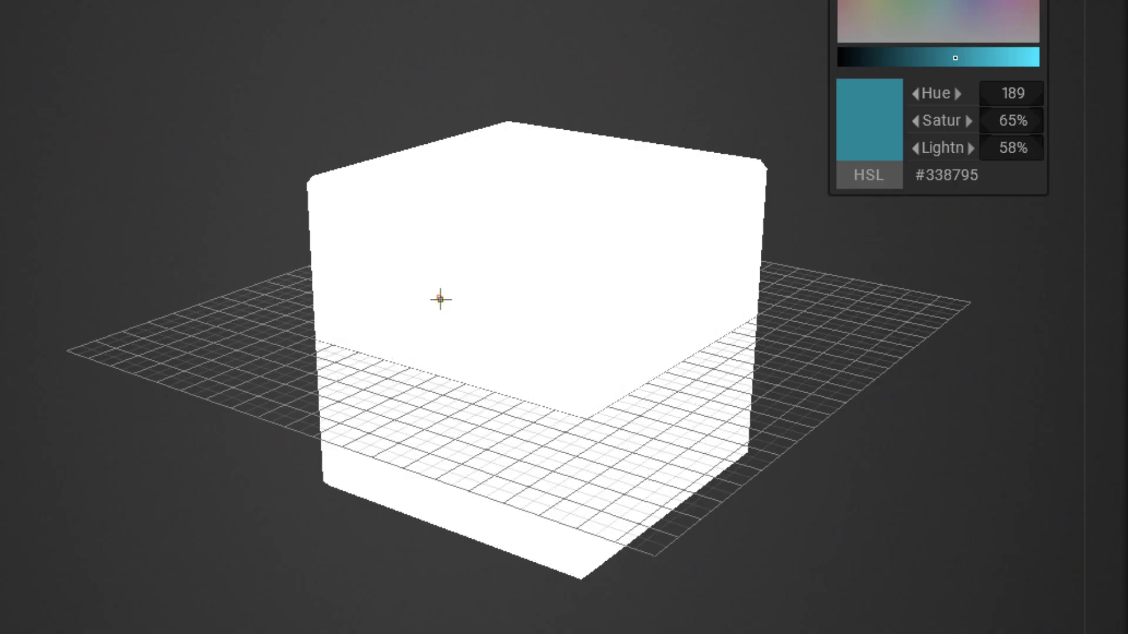
pyautogui.press('2')
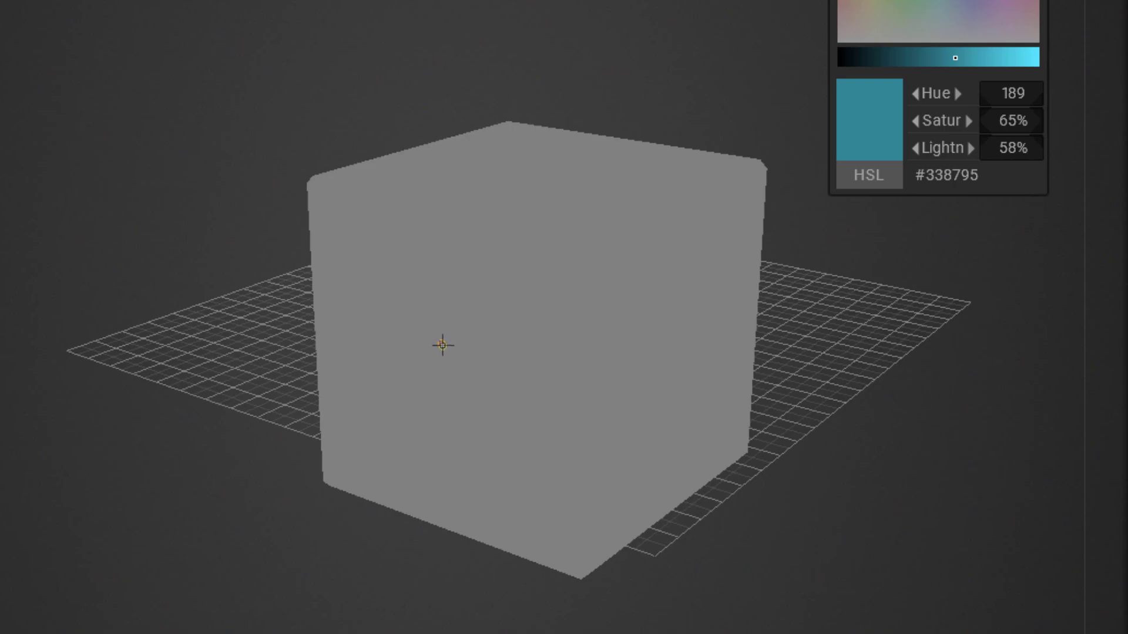
pyautogui.press('w')
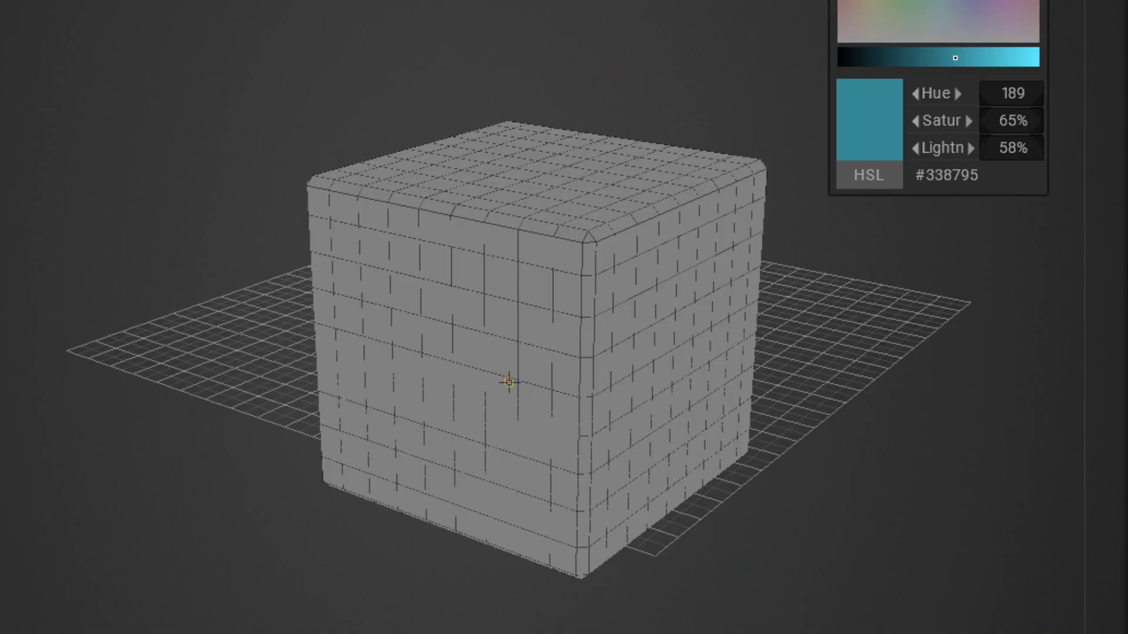
pyautogui.press('w')
pyautogui.press('2')
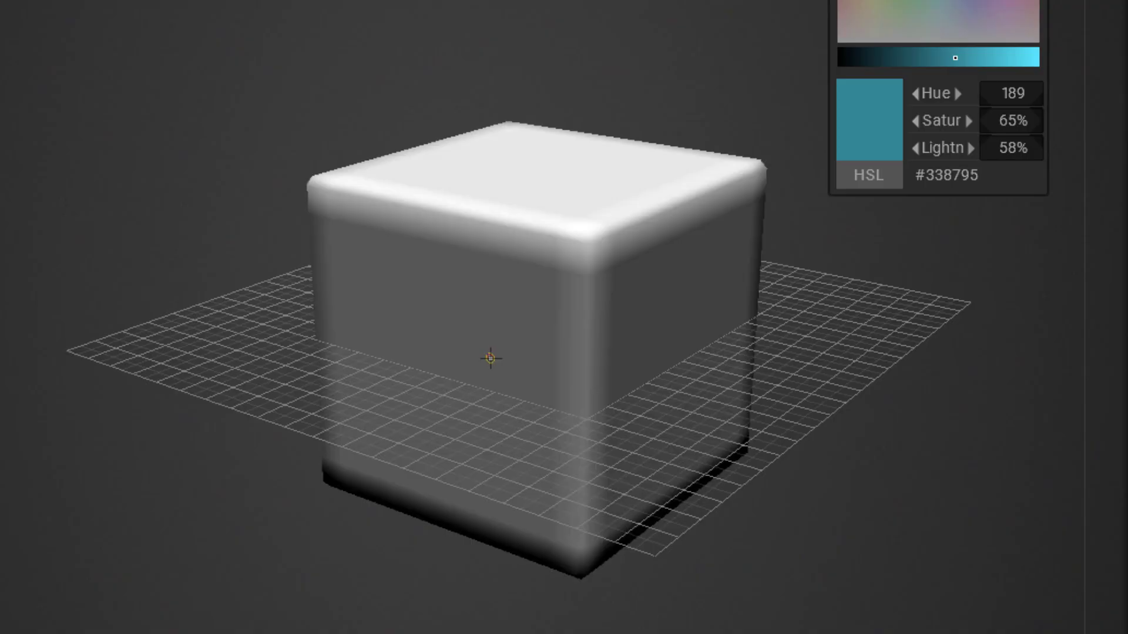
pyautogui.moveTo(524, 317)
pyautogui.mouseDown(button='middle')
pyautogui.moveTo(575, 298)
pyautogui.moveTo(483, 300)
pyautogui.mouseUp(button='middle')
pyautogui.press('1')
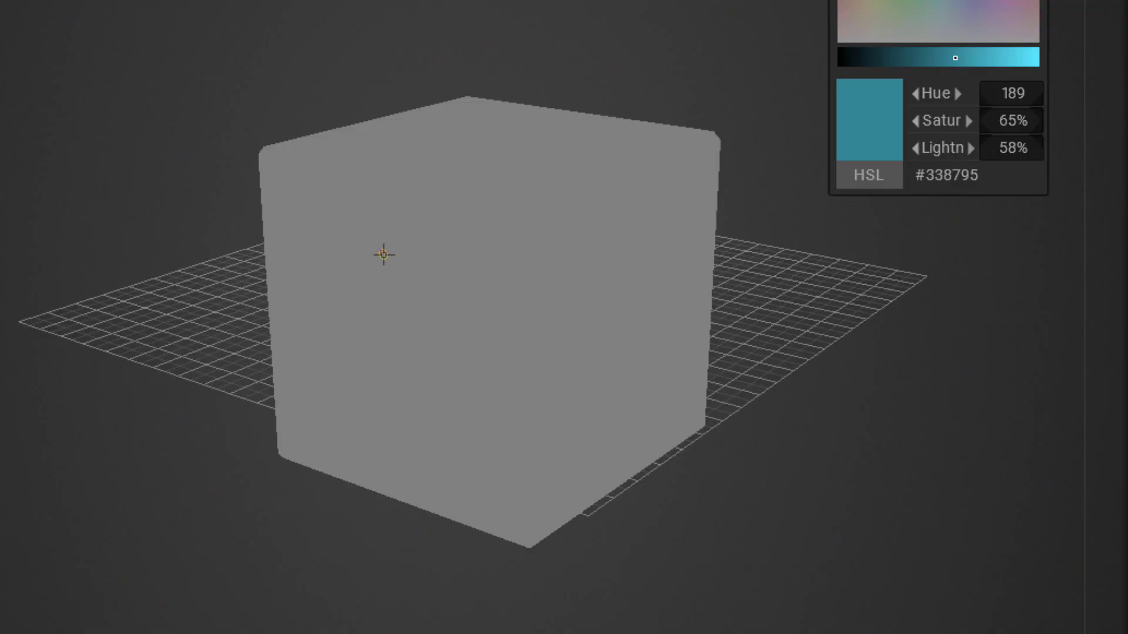
pyautogui.press('w')
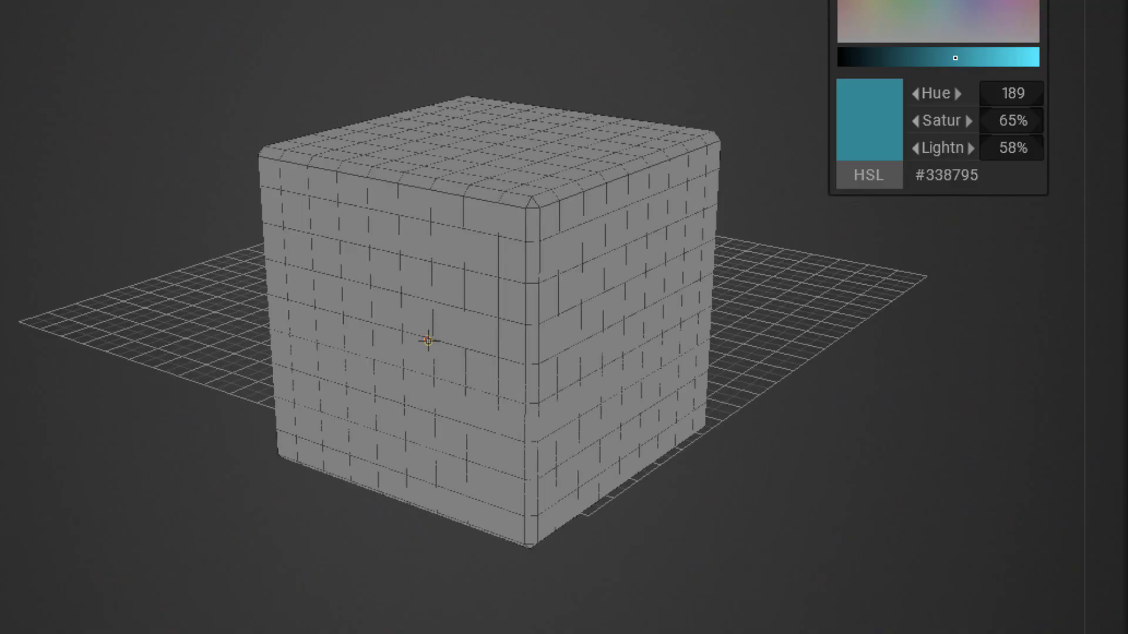
pyautogui.press('w')
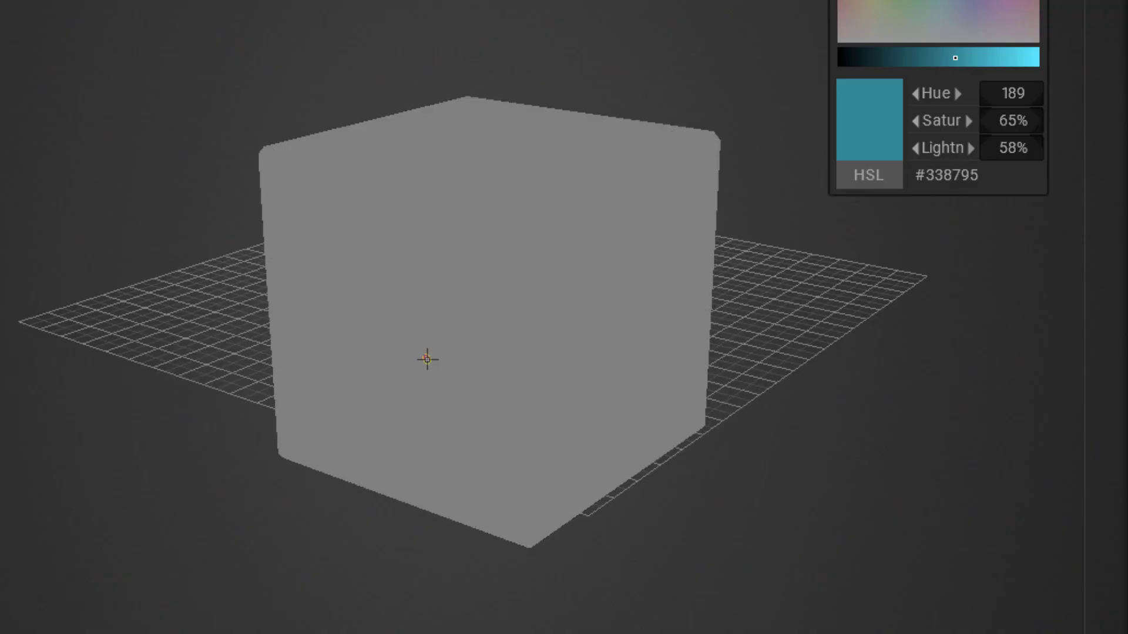
pyautogui.press('w')
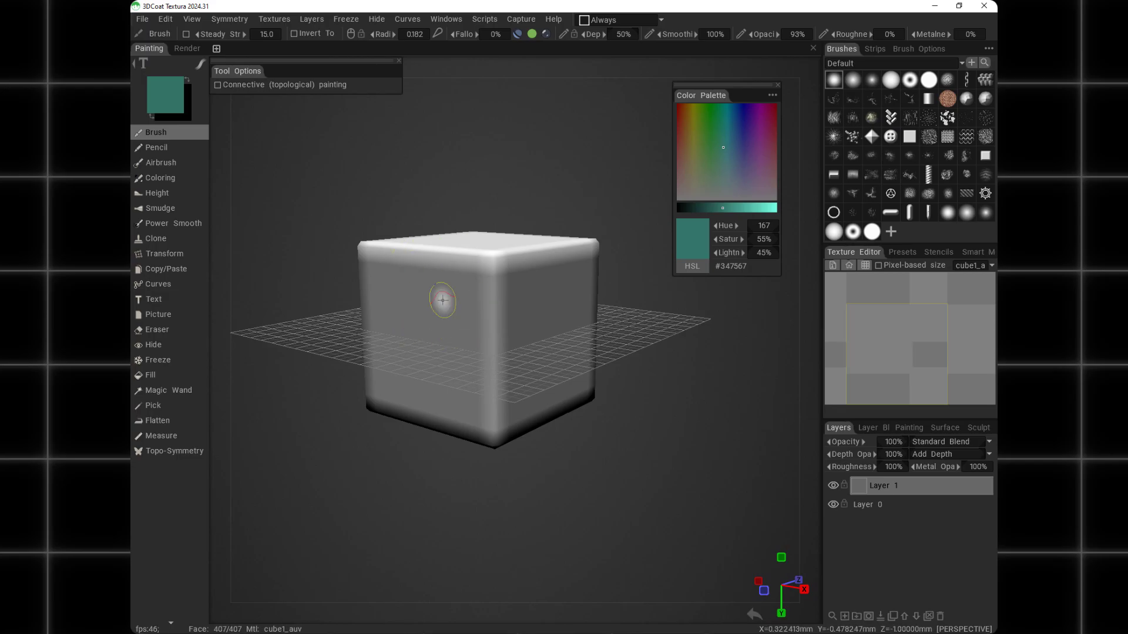
# Set the teal paint colour's lightness to 48%
pyautogui.keyDown('alt'); pyautogui.moveTo(497, 303); pyautogui.dragTo(584, 281); pyautogui.keyUp('alt')
pyautogui.keyDown('alt'); pyautogui.moveTo(584, 282); pyautogui.dragTo(451, 262, button='middle'); pyautogui.keyUp('alt')
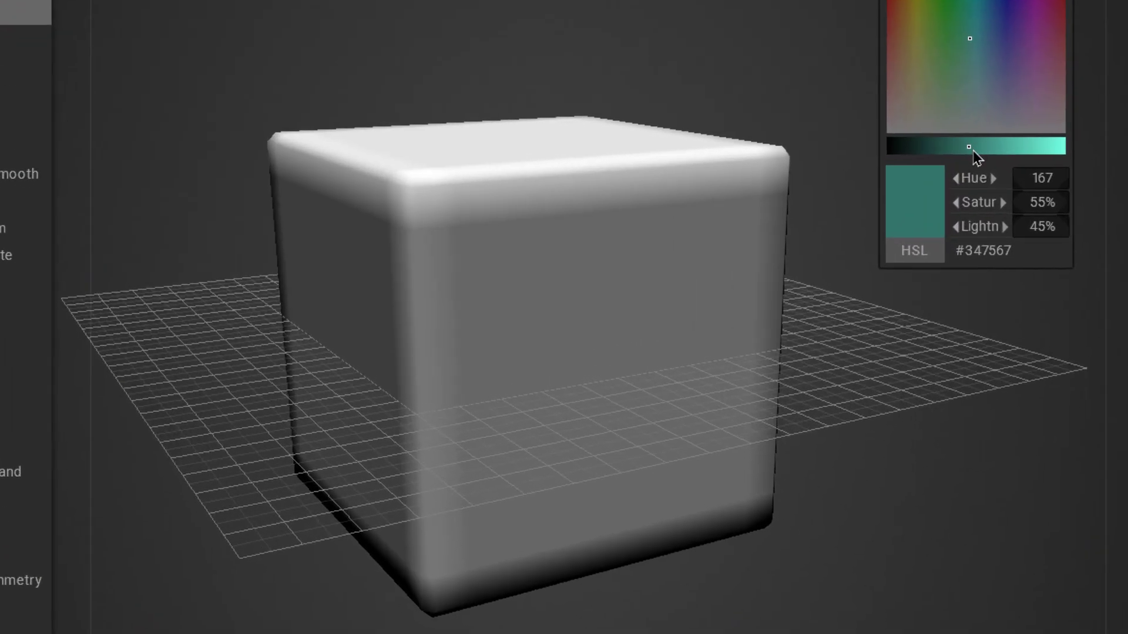
pyautogui.click(973, 147)
# Paint freehand raised strokes with the Brush across the cube's top and side faces in colour #377C6D
pyautogui.moveTo(388, 291)
pyautogui.mouseDown()
pyautogui.moveTo(402, 305)
pyautogui.moveTo(633, 309)
pyautogui.moveTo(577, 184)
pyautogui.moveTo(516, 133)
pyautogui.mouseUp()
pyautogui.moveTo(549, 242)
pyautogui.keyDown('alt'); pyautogui.mouseDown()
pyautogui.moveTo(624, 354)
pyautogui.moveTo(635, 336)
pyautogui.mouseUp(); pyautogui.keyUp('alt')
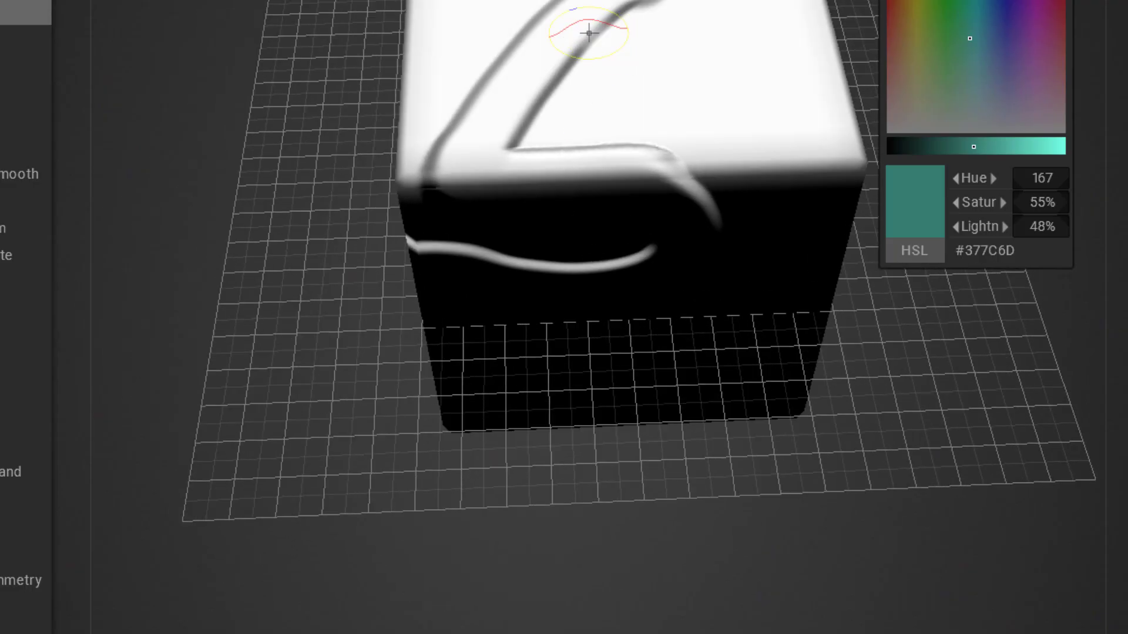
pyautogui.moveTo(588, 33)
pyautogui.mouseDown()
pyautogui.moveTo(759, 6)
pyautogui.moveTo(530, 66)
pyautogui.mouseUp()
pyautogui.moveTo(664, 417)
pyautogui.keyDown('alt'); pyautogui.mouseDown()
pyautogui.moveTo(656, 321)
pyautogui.moveTo(626, 335)
pyautogui.moveTo(579, 282)
pyautogui.moveTo(685, 405)
pyautogui.mouseUp(); pyautogui.keyUp('alt')
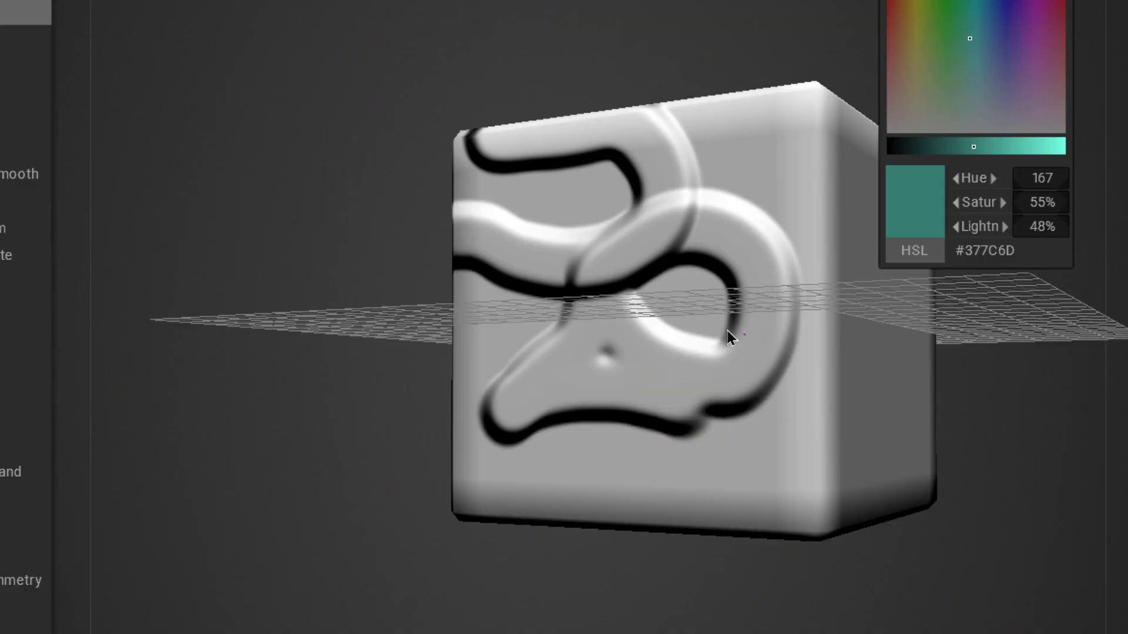
pyautogui.moveTo(728, 338)
pyautogui.keyDown('alt'); pyautogui.mouseDown()
pyautogui.moveTo(717, 347)
pyautogui.moveTo(735, 347)
pyautogui.moveTo(473, 382)
pyautogui.moveTo(414, 444)
pyautogui.moveTo(605, 301)
pyautogui.moveTo(687, 285)
pyautogui.moveTo(386, 314)
pyautogui.moveTo(493, 249)
pyautogui.moveTo(642, 282)
pyautogui.moveTo(930, 309)
pyautogui.moveTo(843, 255)
pyautogui.moveTo(511, 266)
pyautogui.moveTo(1076, 257)
pyautogui.mouseUp(); pyautogui.keyUp('alt')
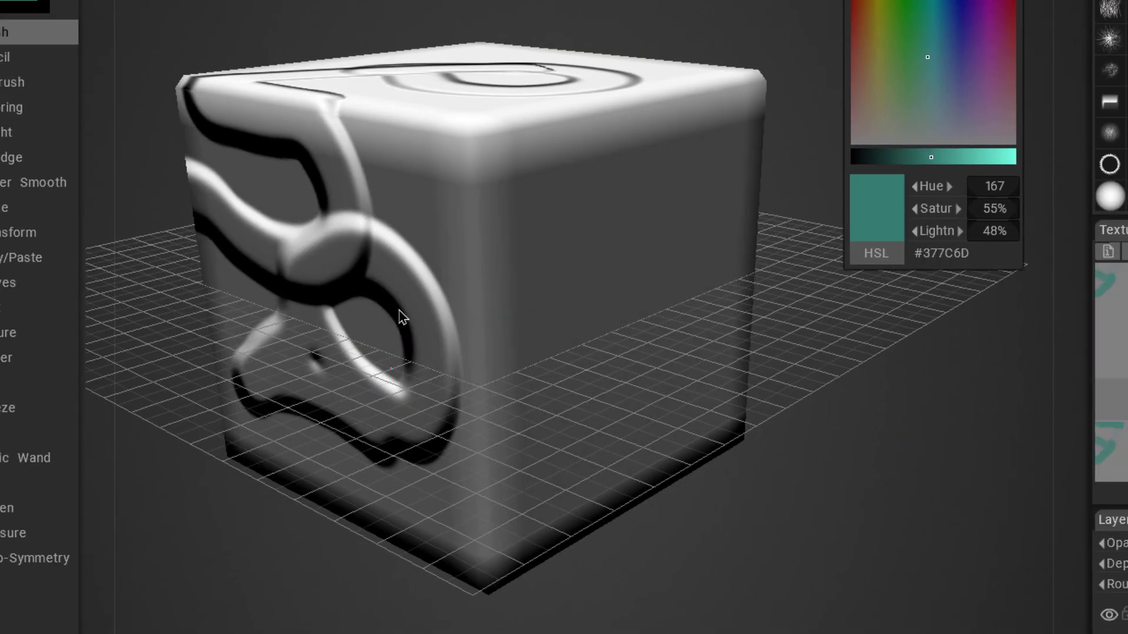
pyautogui.keyDown('alt'); pyautogui.moveTo(403, 316); pyautogui.dragTo(646, 87); pyautogui.keyUp('alt')
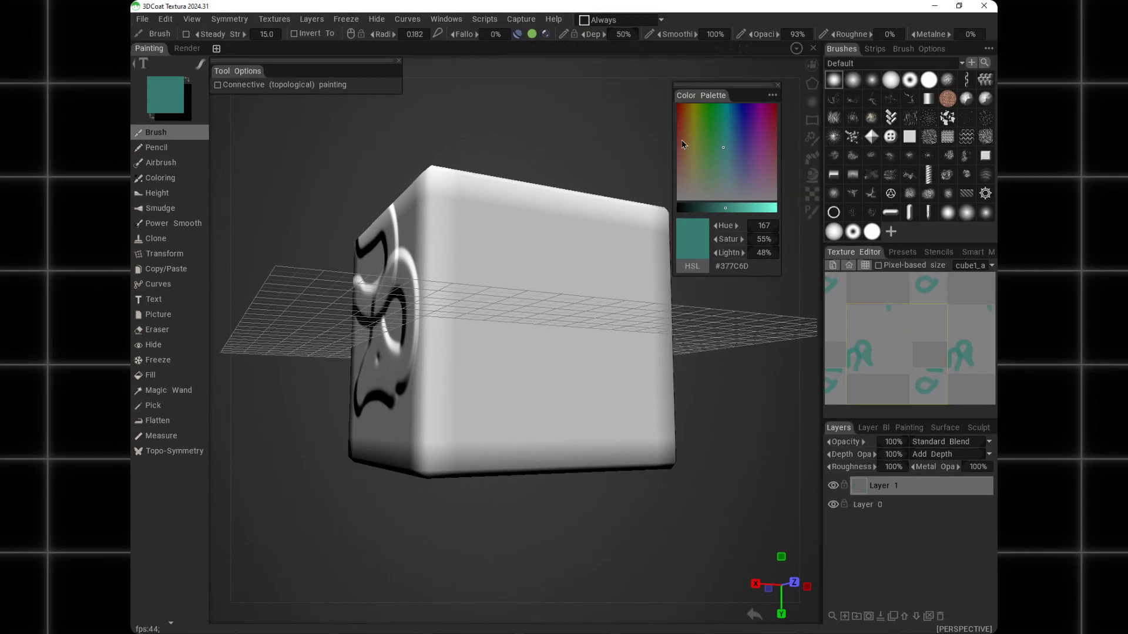
pyautogui.keyDown('alt'); pyautogui.moveTo(637, 226); pyautogui.dragTo(921, 345); pyautogui.keyUp('alt')
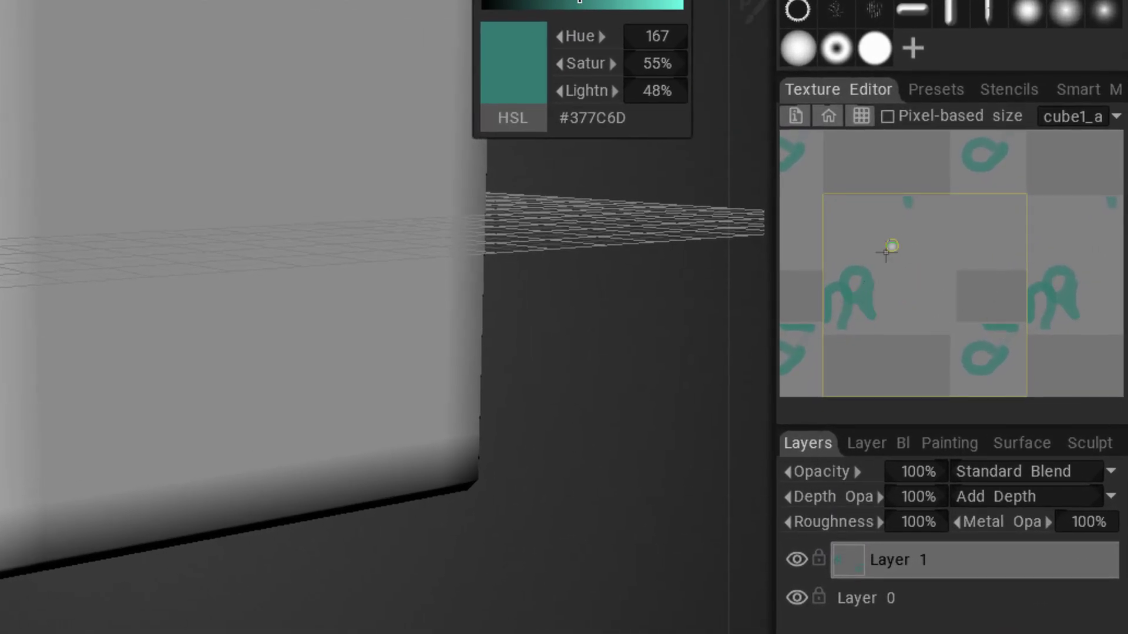
# Paint looping strokes directly on the cube's flat texture map in the Texture Editor and inspect them on the model
pyautogui.moveTo(890, 236)
pyautogui.mouseDown()
pyautogui.moveTo(913, 276)
pyautogui.moveTo(892, 322)
pyautogui.mouseUp()
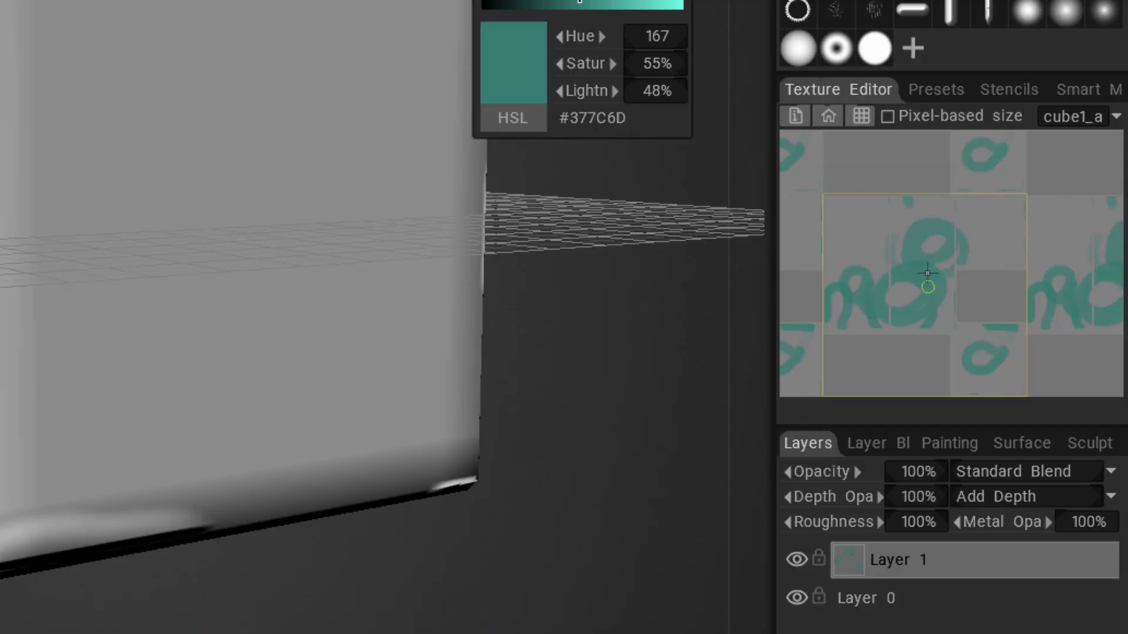
pyautogui.moveTo(928, 287)
pyautogui.mouseDown()
pyautogui.moveTo(869, 209)
pyautogui.moveTo(935, 219)
pyautogui.mouseUp()
pyautogui.keyDown('alt'); pyautogui.moveTo(203, 146); pyautogui.dragTo(0, 89); pyautogui.keyUp('alt')
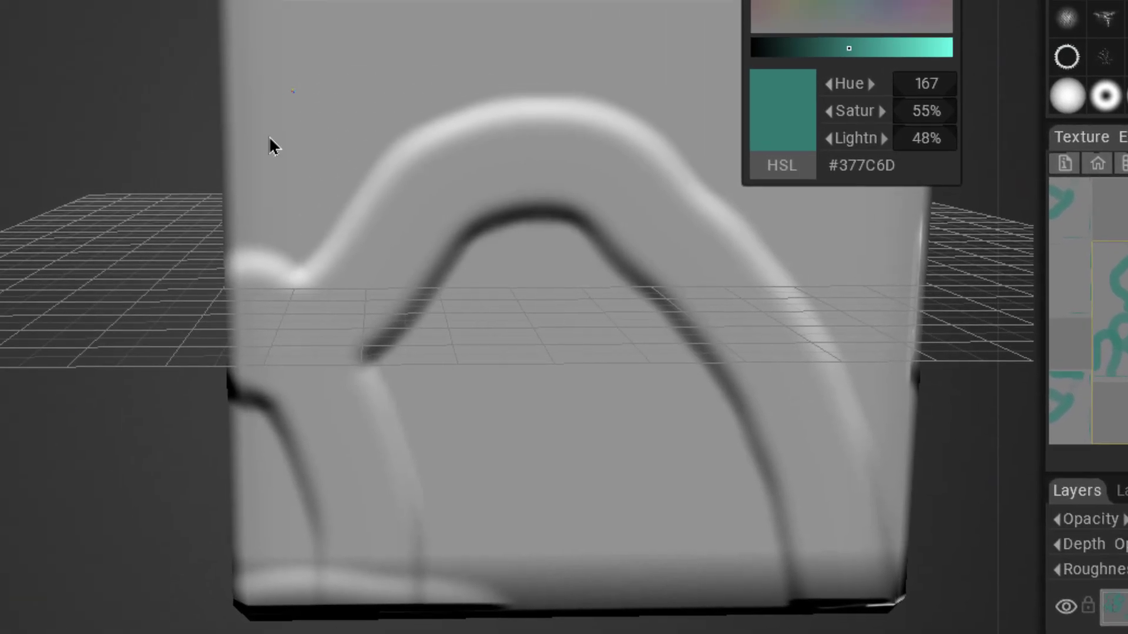
pyautogui.keyDown('alt'); pyautogui.moveTo(269, 136); pyautogui.dragTo(348, 178); pyautogui.keyUp('alt')
pyautogui.keyDown('alt'); pyautogui.moveTo(348, 177); pyautogui.dragTo(362, 274, button='right'); pyautogui.keyUp('alt')
pyautogui.keyDown('alt'); pyautogui.moveTo(363, 274); pyautogui.dragTo(382, 368); pyautogui.keyUp('alt')
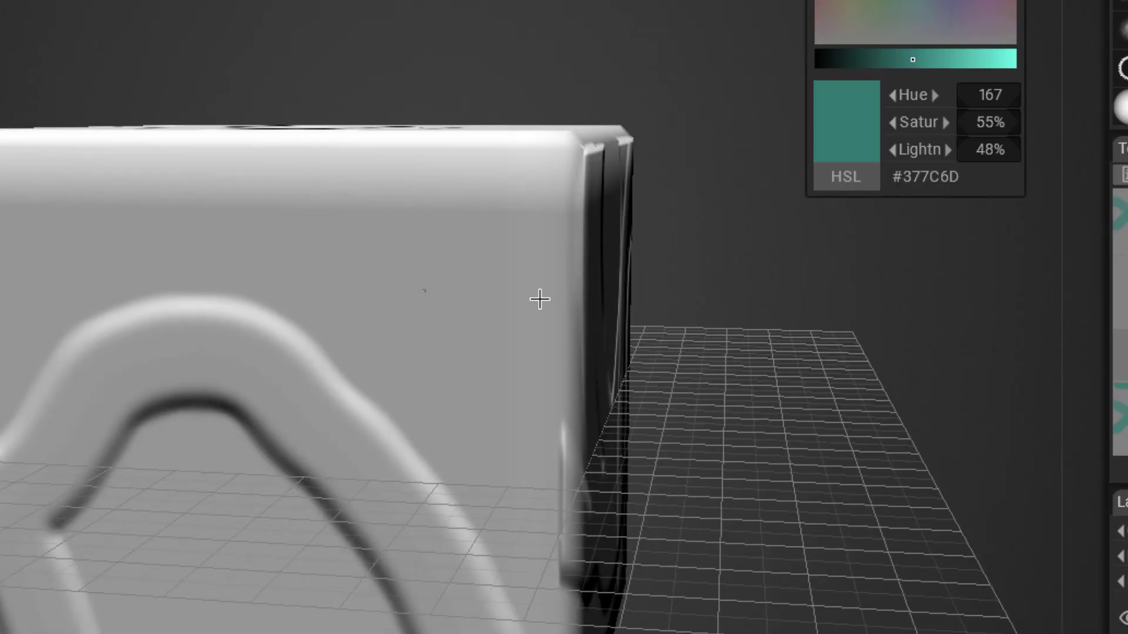
pyautogui.keyDown('alt'); pyautogui.moveTo(382, 368); pyautogui.dragTo(134, 228, button='right'); pyautogui.keyUp('alt')
pyautogui.keyDown('alt'); pyautogui.moveTo(338, 305); pyautogui.dragTo(387, 197, button='middle'); pyautogui.keyUp('alt')
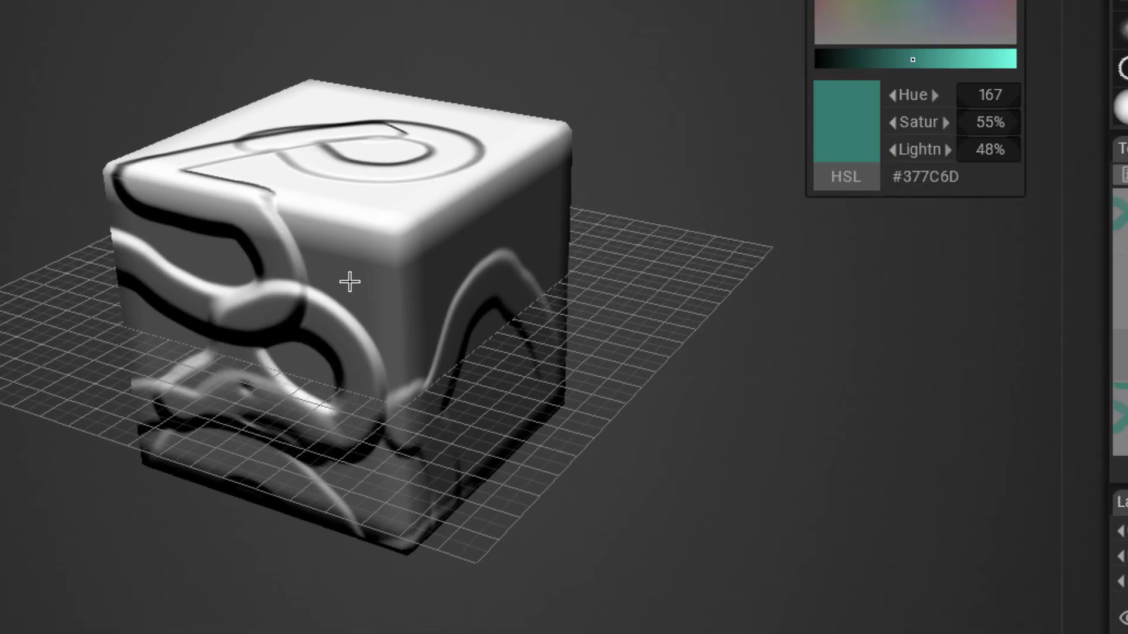
# Compare the painted cube in smooth and flat shading and with the wireframe overlay, viewing it from several sides
pyautogui.press('1')
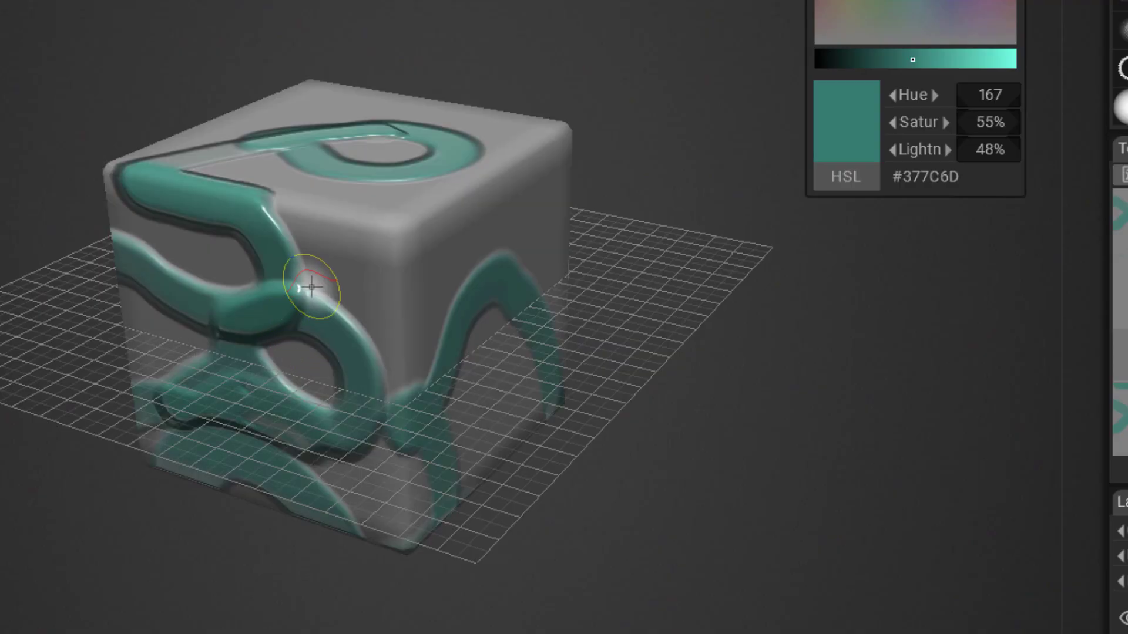
pyautogui.moveTo(315, 297)
pyautogui.keyDown('alt'); pyautogui.mouseDown()
pyautogui.moveTo(338, 176)
pyautogui.moveTo(456, 355)
pyautogui.moveTo(231, 322)
pyautogui.moveTo(587, 396)
pyautogui.moveTo(121, 390)
pyautogui.moveTo(340, 295)
pyautogui.mouseUp(); pyautogui.keyUp('alt')
pyautogui.keyDown('alt'); pyautogui.moveTo(340, 294); pyautogui.dragTo(372, 252, button='right'); pyautogui.keyUp('alt')
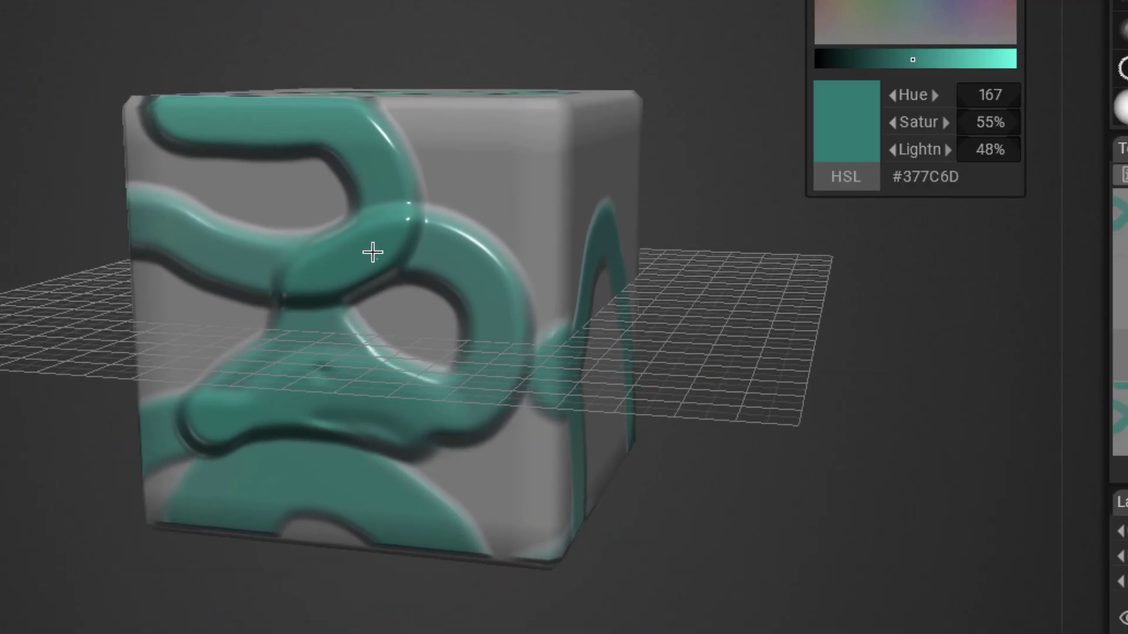
pyautogui.moveTo(373, 253)
pyautogui.keyDown('alt'); pyautogui.mouseDown()
pyautogui.moveTo(262, 259)
pyautogui.moveTo(258, 247)
pyautogui.mouseUp(); pyautogui.keyUp('alt')
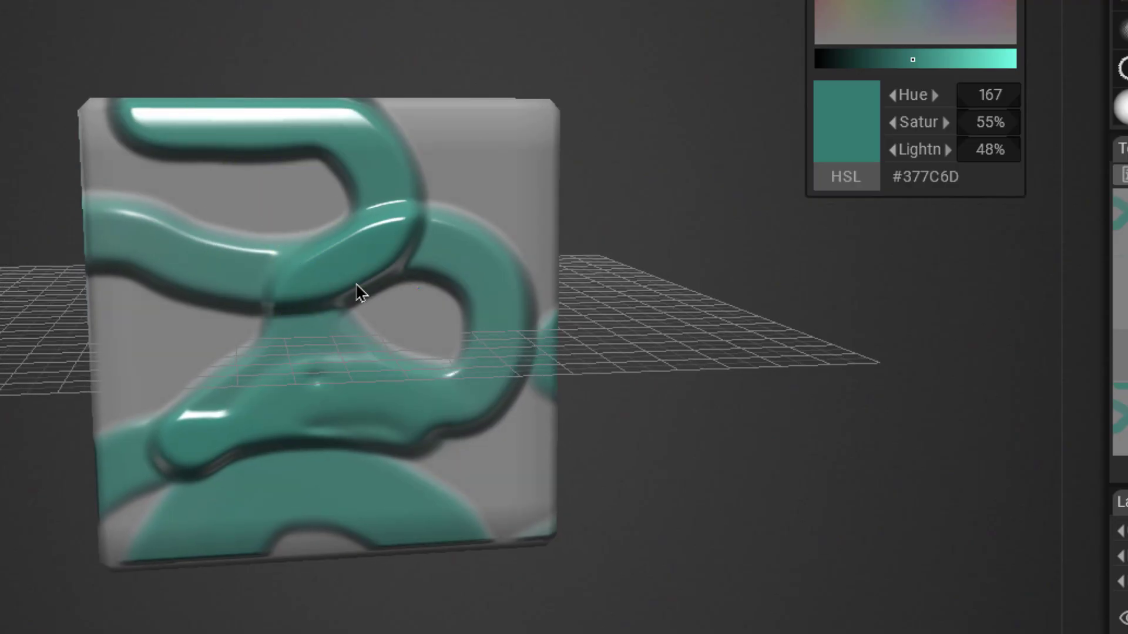
pyautogui.moveTo(355, 294)
pyautogui.keyDown('alt'); pyautogui.mouseDown()
pyautogui.moveTo(280, 279)
pyautogui.moveTo(283, 291)
pyautogui.mouseUp(); pyautogui.keyUp('alt')
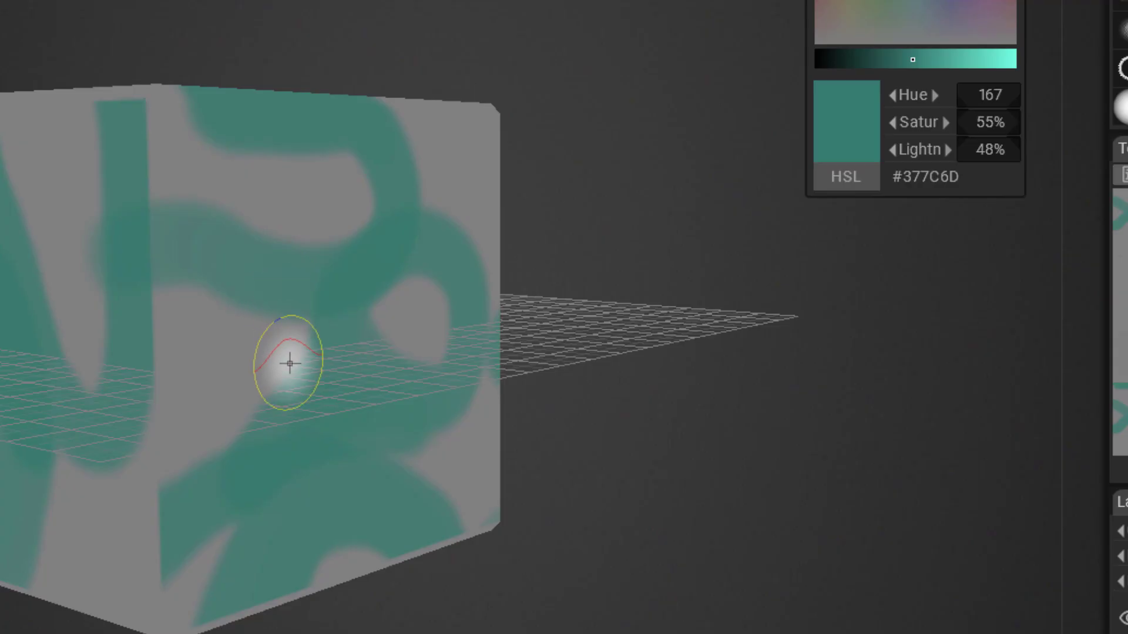
pyautogui.moveTo(289, 365)
pyautogui.keyDown('alt'); pyautogui.mouseDown()
pyautogui.moveTo(171, 378)
pyautogui.moveTo(452, 336)
pyautogui.moveTo(612, 377)
pyautogui.mouseUp(); pyautogui.keyUp('alt')
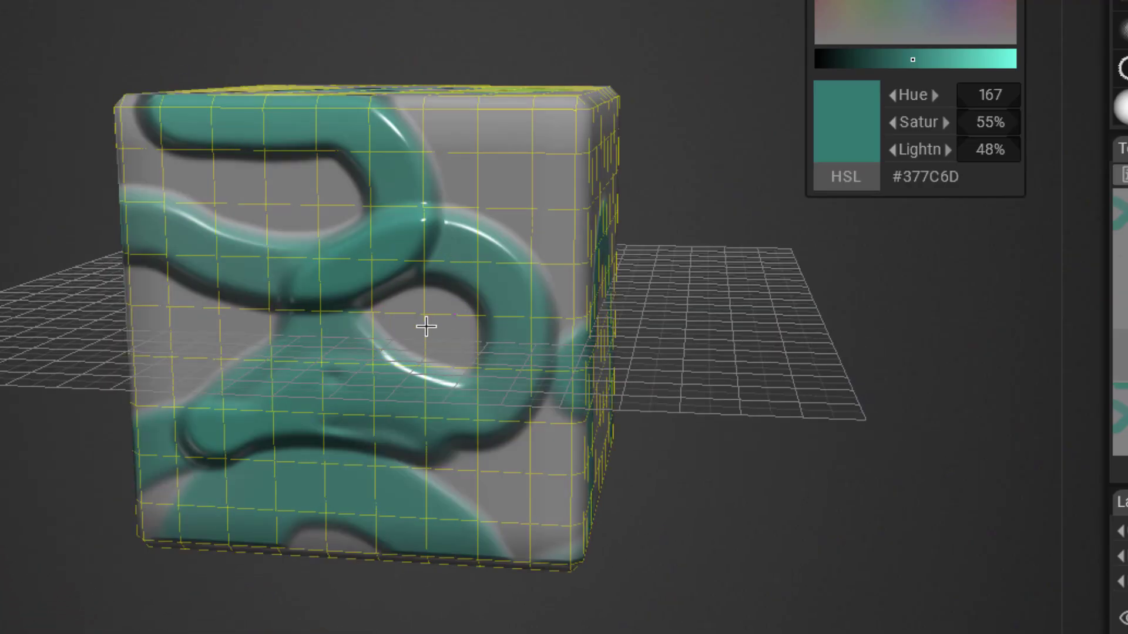
pyautogui.moveTo(429, 325)
pyautogui.keyDown('alt'); pyautogui.mouseDown()
pyautogui.moveTo(423, 360)
pyautogui.moveTo(475, 268)
pyautogui.moveTo(435, 323)
pyautogui.moveTo(491, 335)
pyautogui.moveTo(755, 329)
pyautogui.moveTo(444, 254)
pyautogui.mouseUp(); pyautogui.keyUp('alt')
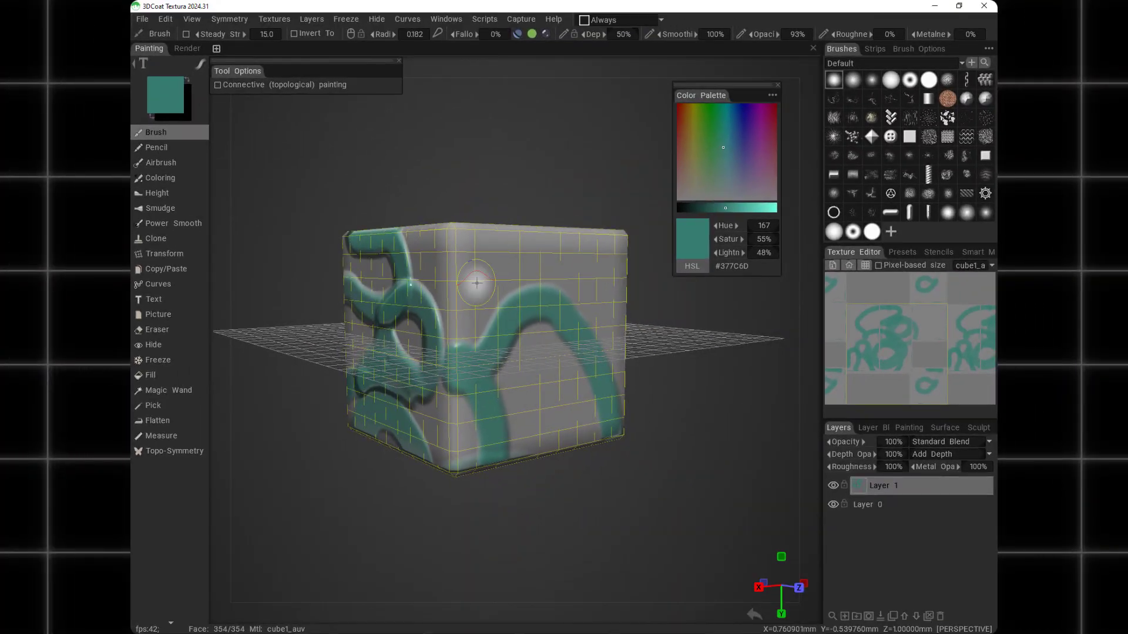
# Undo the practice paint strokes on the cube one after another
pyautogui.hotkey('ctrl', 'z')
pyautogui.hotkey('ctrl', 'z')
pyautogui.hotkey('ctrl', 'z')
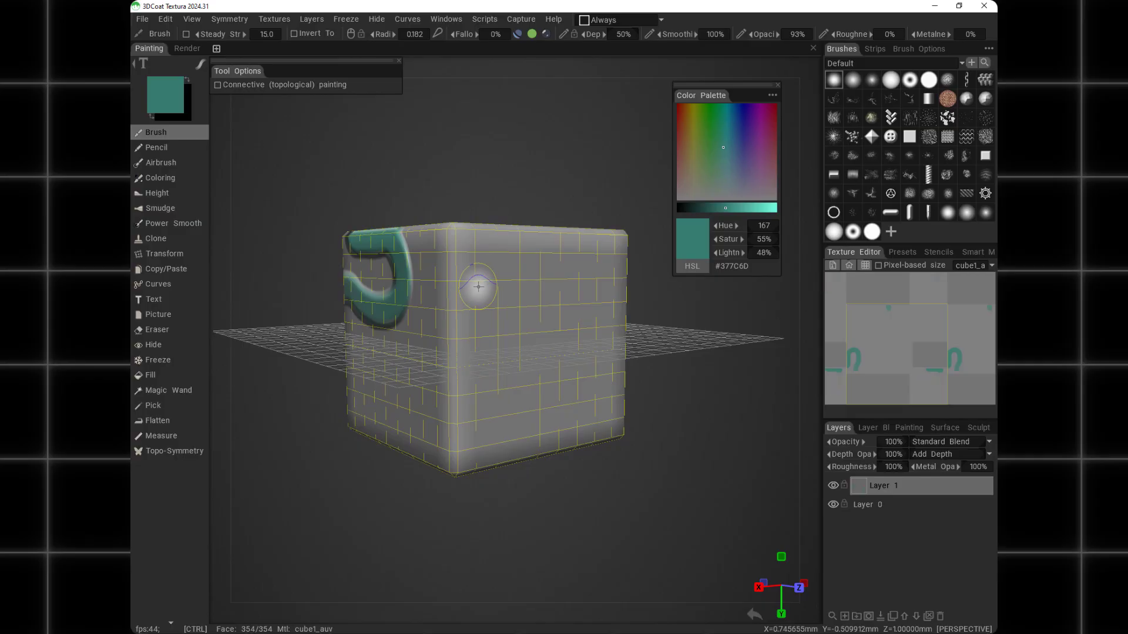
pyautogui.hotkey('ctrl', 'z')
pyautogui.moveTo(478, 294)
pyautogui.keyDown('alt'); pyautogui.mouseDown()
pyautogui.moveTo(510, 323)
pyautogui.moveTo(464, 348)
pyautogui.moveTo(494, 305)
pyautogui.moveTo(459, 262)
pyautogui.moveTo(448, 313)
pyautogui.moveTo(558, 311)
pyautogui.moveTo(491, 337)
pyautogui.moveTo(480, 106)
pyautogui.mouseUp(); pyautogui.keyUp('alt')
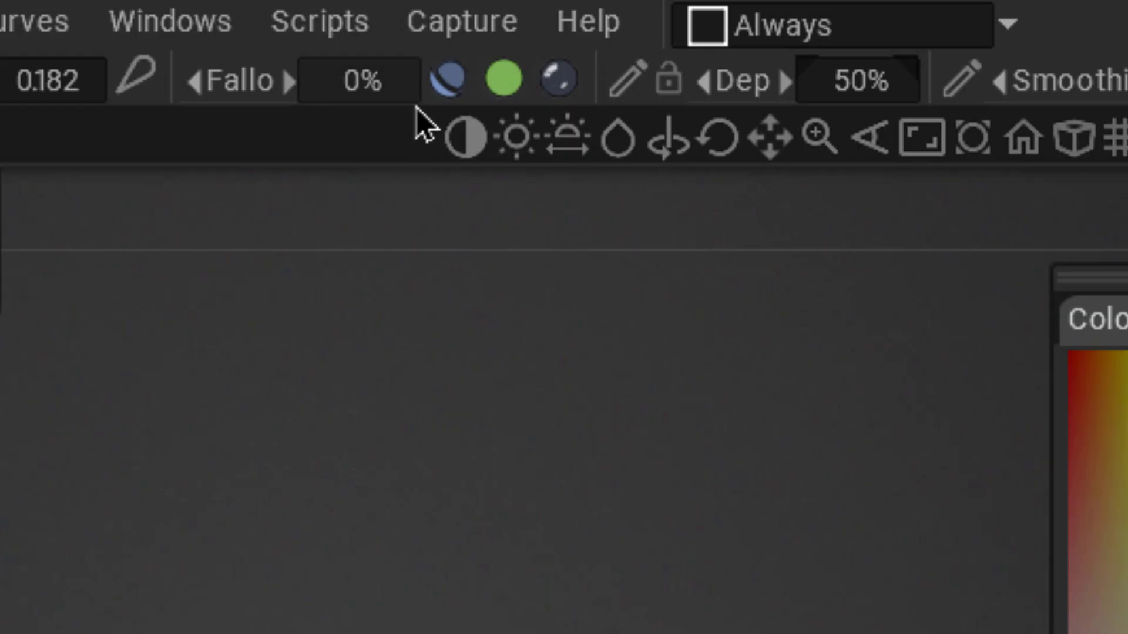
# Turn off depth and glossiness painting for the brush
pyautogui.click(516, 35)
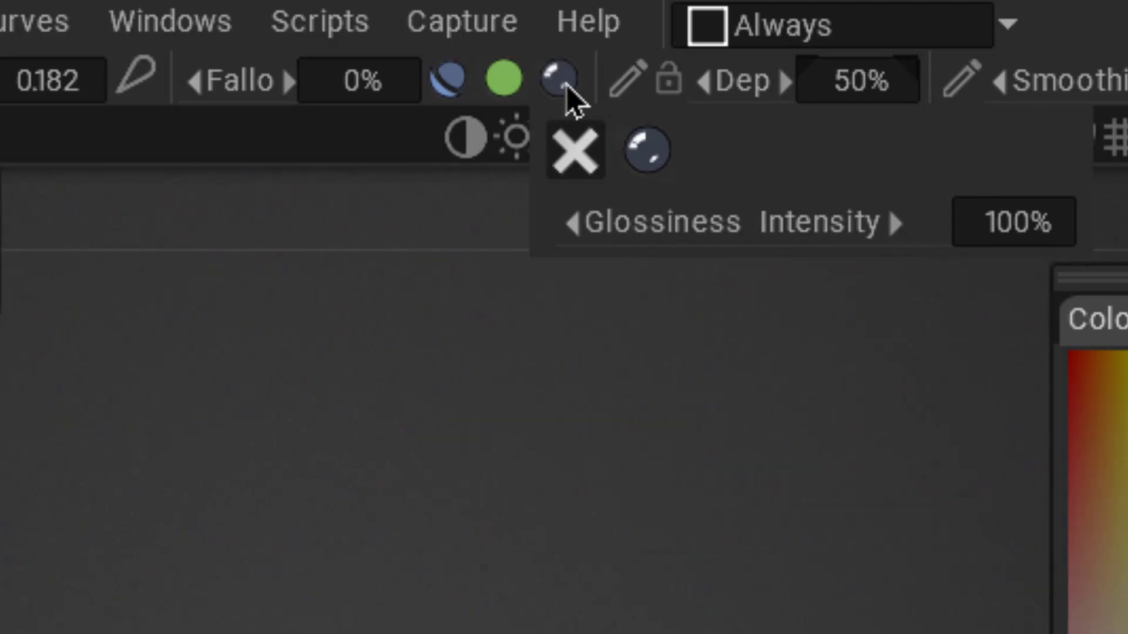
pyautogui.moveTo(519, 82)
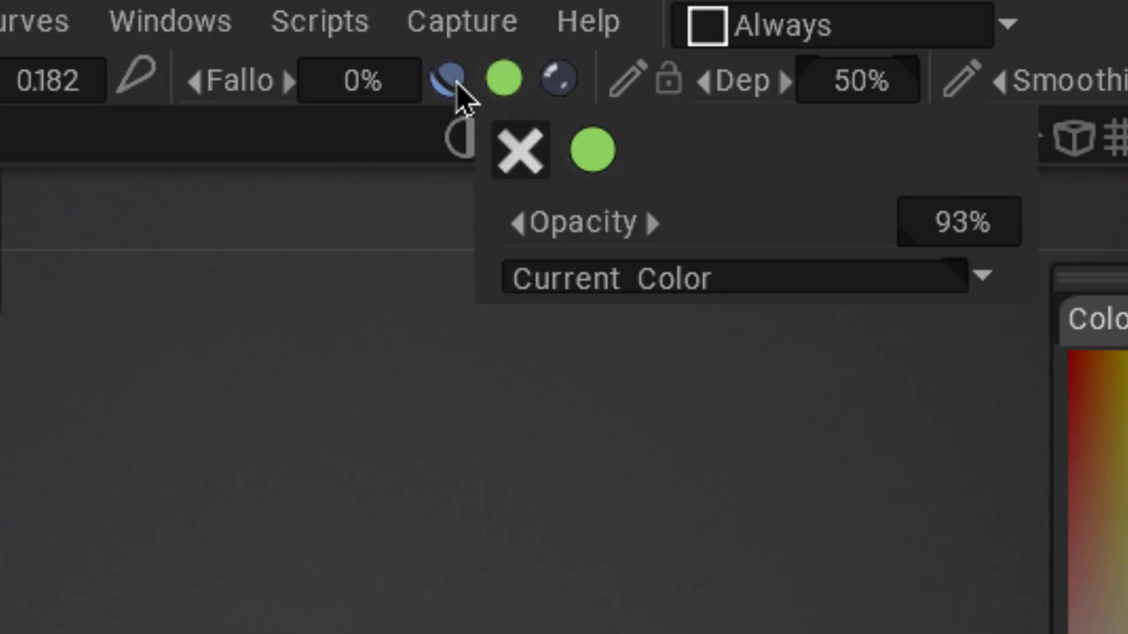
pyautogui.click(450, 87)
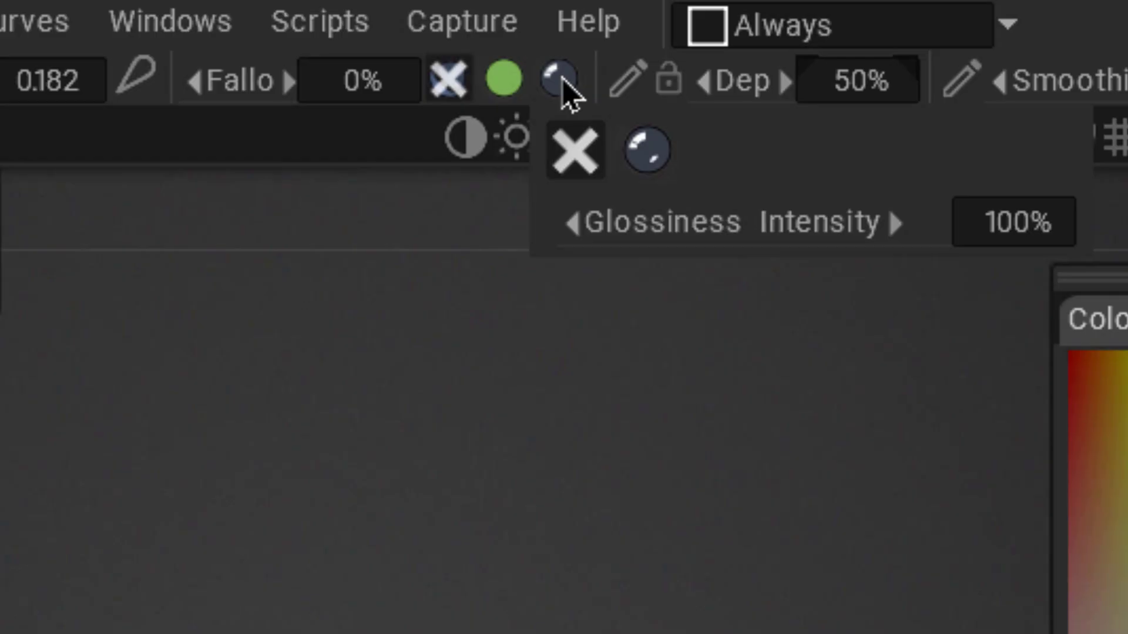
pyautogui.click(561, 83)
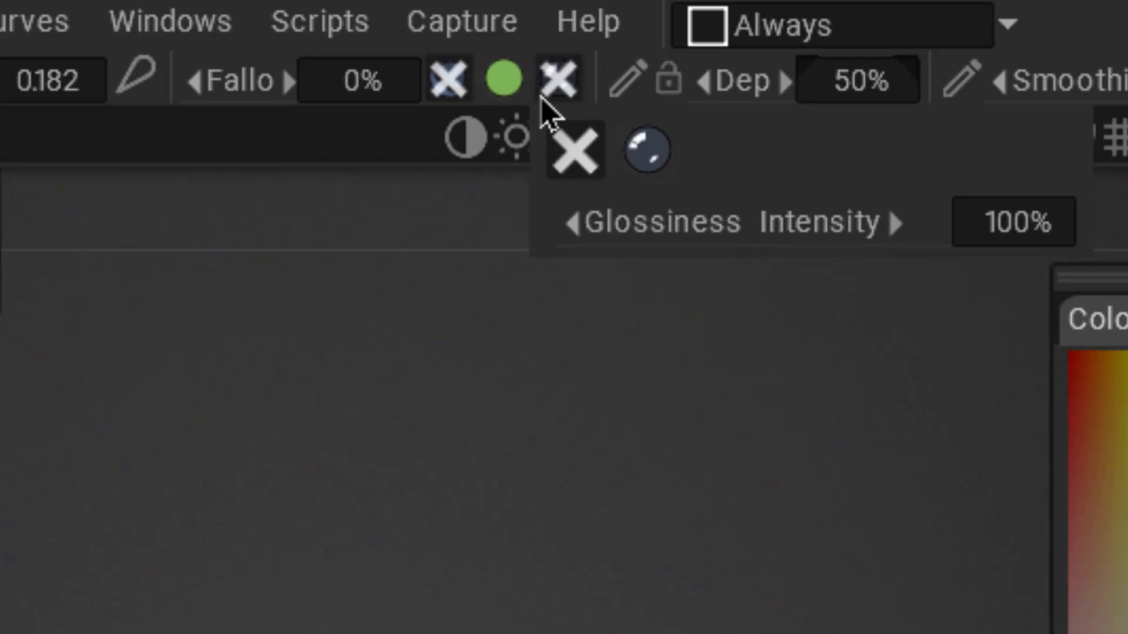
# Paint a broad teal patch across the cube's corner with only the colour channel active, and undo the test strokes
pyautogui.moveTo(500, 94)
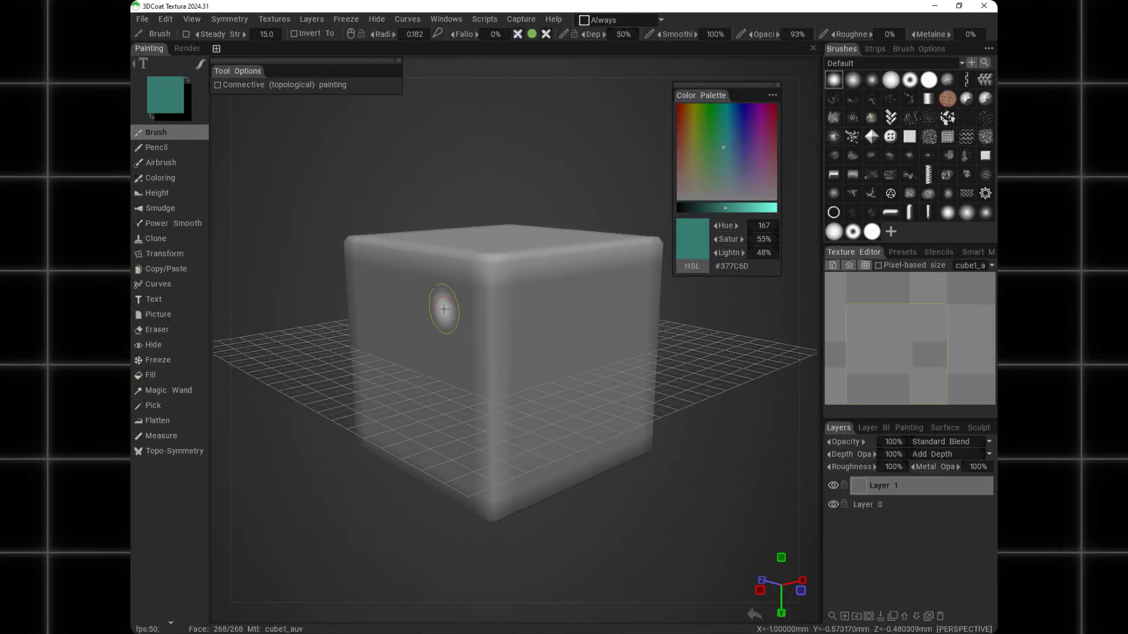
pyautogui.moveTo(440, 306)
pyautogui.mouseDown()
pyautogui.moveTo(551, 337)
pyautogui.moveTo(384, 305)
pyautogui.moveTo(481, 352)
pyautogui.moveTo(529, 340)
pyautogui.moveTo(468, 381)
pyautogui.moveTo(422, 373)
pyautogui.mouseUp()
pyautogui.moveTo(532, 35)
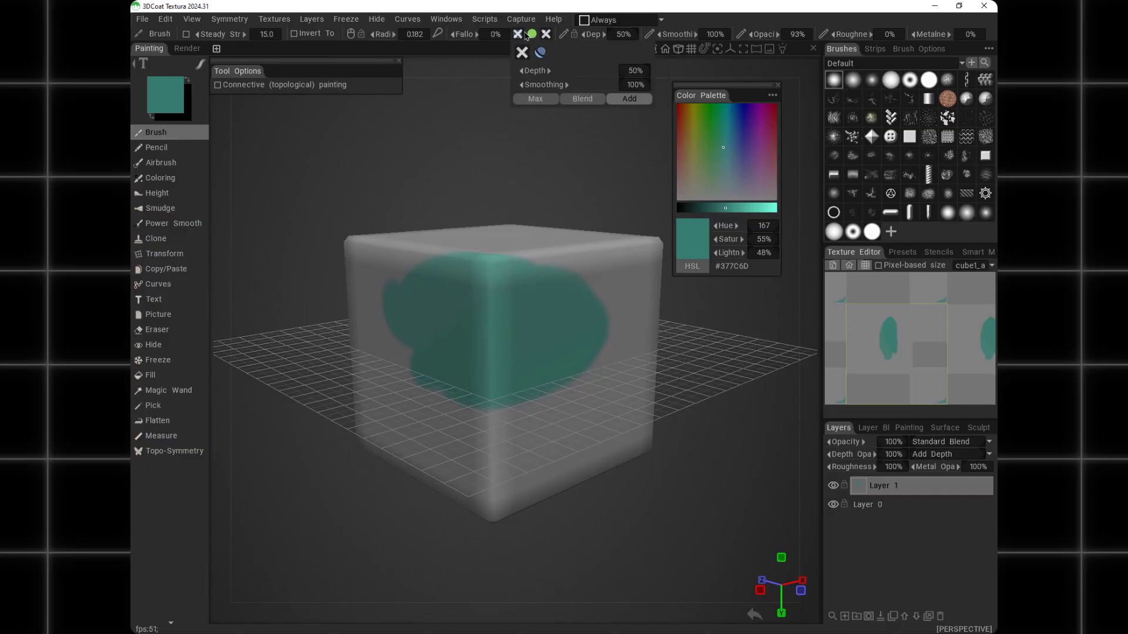
pyautogui.hotkey('ctrl', 'z')
pyautogui.moveTo(442, 317)
pyautogui.mouseDown()
pyautogui.moveTo(485, 328)
pyautogui.moveTo(541, 315)
pyautogui.moveTo(442, 292)
pyautogui.mouseUp()
pyautogui.hotkey('ctrl', 'z')
# Display the cube in flat shading with the wireframe overlay and try a brush stroke across it, undoing the stroke
pyautogui.moveTo(504, 311)
pyautogui.keyDown('alt'); pyautogui.mouseDown()
pyautogui.moveTo(483, 322)
pyautogui.moveTo(618, 359)
pyautogui.moveTo(350, 380)
pyautogui.moveTo(345, 367)
pyautogui.mouseUp(); pyautogui.keyUp('alt')
pyautogui.press('1')
pyautogui.press('4')
pyautogui.moveTo(388, 312)
pyautogui.mouseDown()
pyautogui.moveTo(412, 302)
pyautogui.moveTo(471, 389)
pyautogui.moveTo(416, 284)
pyautogui.moveTo(402, 339)
pyautogui.moveTo(421, 301)
pyautogui.moveTo(594, 289)
pyautogui.moveTo(398, 310)
pyautogui.moveTo(672, 297)
pyautogui.moveTo(604, 330)
pyautogui.moveTo(491, 289)
pyautogui.moveTo(446, 306)
pyautogui.moveTo(549, 297)
pyautogui.mouseUp()
pyautogui.hotkey('ctrl', 'z')
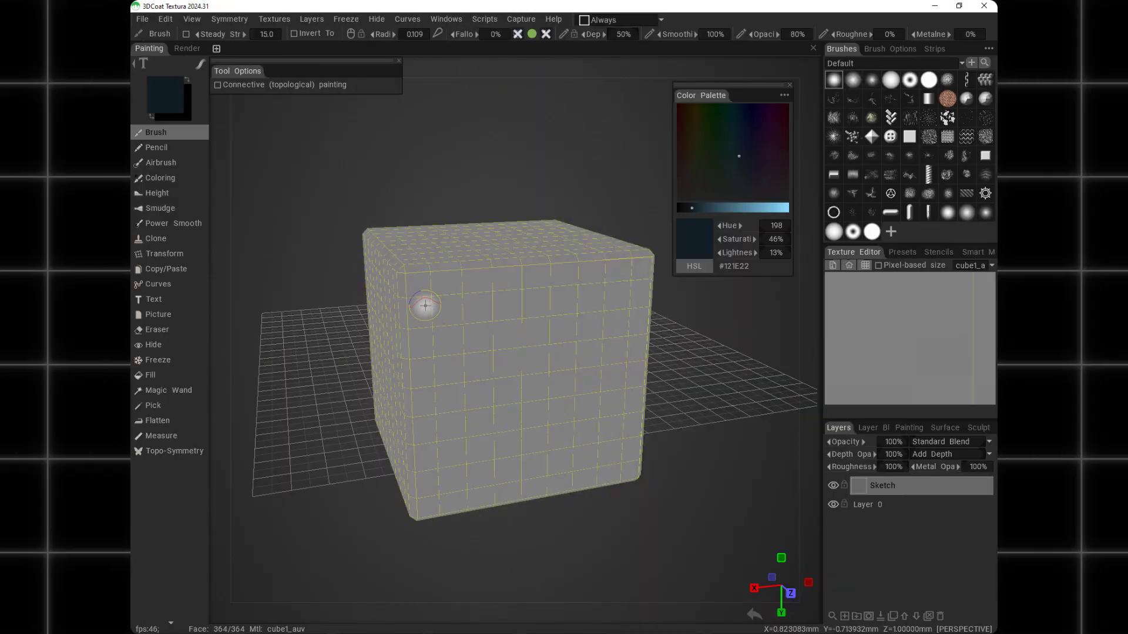
# Paint several dark zigzag test strokes on the cube's front face, undoing each one
pyautogui.moveTo(418, 325)
pyautogui.keyDown('alt'); pyautogui.mouseDown()
pyautogui.moveTo(473, 330)
pyautogui.moveTo(448, 358)
pyautogui.moveTo(511, 311)
pyautogui.moveTo(378, 339)
pyautogui.moveTo(420, 311)
pyautogui.moveTo(456, 342)
pyautogui.moveTo(486, 262)
pyautogui.moveTo(478, 294)
pyautogui.moveTo(508, 358)
pyautogui.moveTo(584, 365)
pyautogui.mouseUp(); pyautogui.keyUp('alt')
pyautogui.hotkey('ctrl', 'z')
pyautogui.moveTo(411, 304)
pyautogui.mouseDown()
pyautogui.moveTo(443, 359)
pyautogui.moveTo(592, 365)
pyautogui.mouseUp()
pyautogui.hotkey('ctrl', 'z')
pyautogui.moveTo(404, 375)
pyautogui.mouseDown()
pyautogui.moveTo(402, 365)
pyautogui.moveTo(576, 381)
pyautogui.mouseUp()
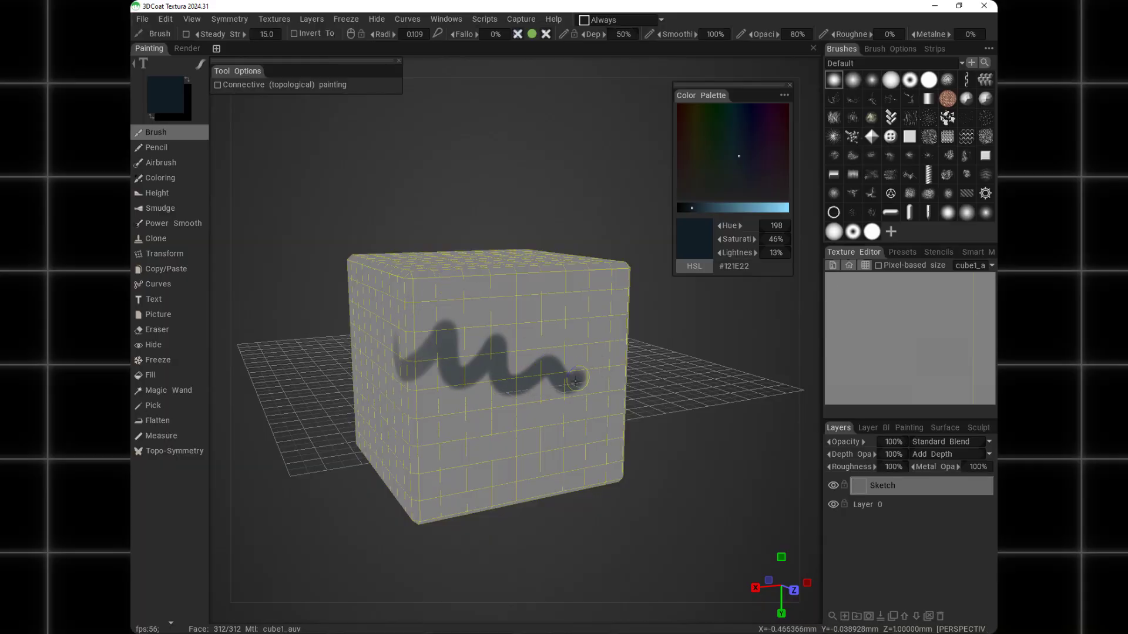
pyautogui.hotkey('ctrl', 'z')
pyautogui.moveTo(480, 342); pyautogui.dragTo(558, 399)
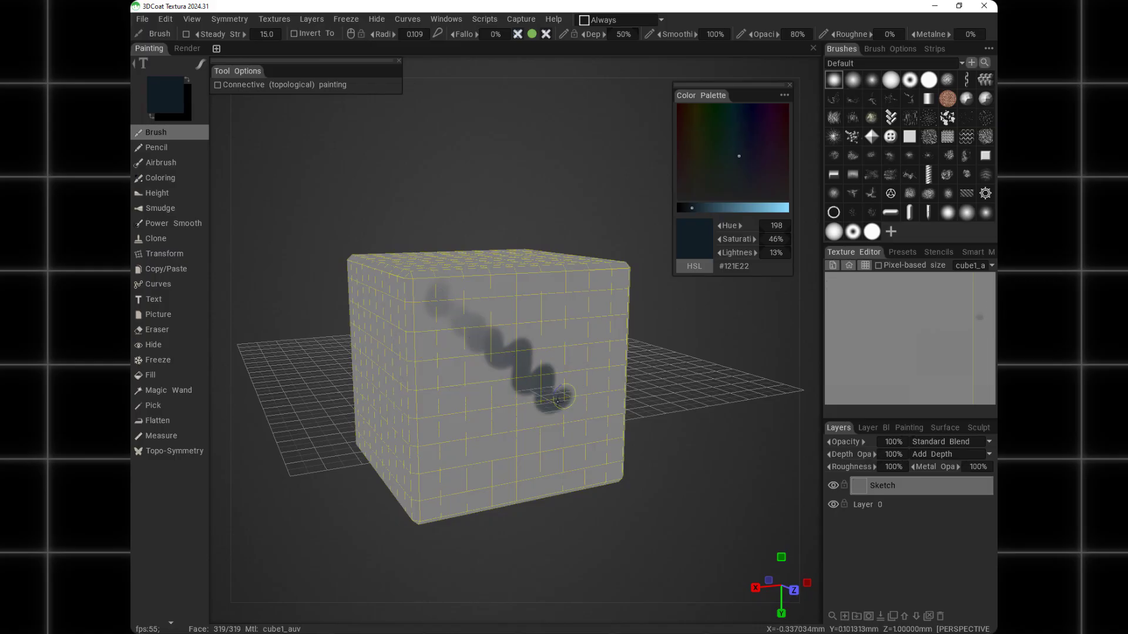
pyautogui.hotkey('ctrl', 'z')
pyautogui.moveTo(483, 336); pyautogui.dragTo(550, 417)
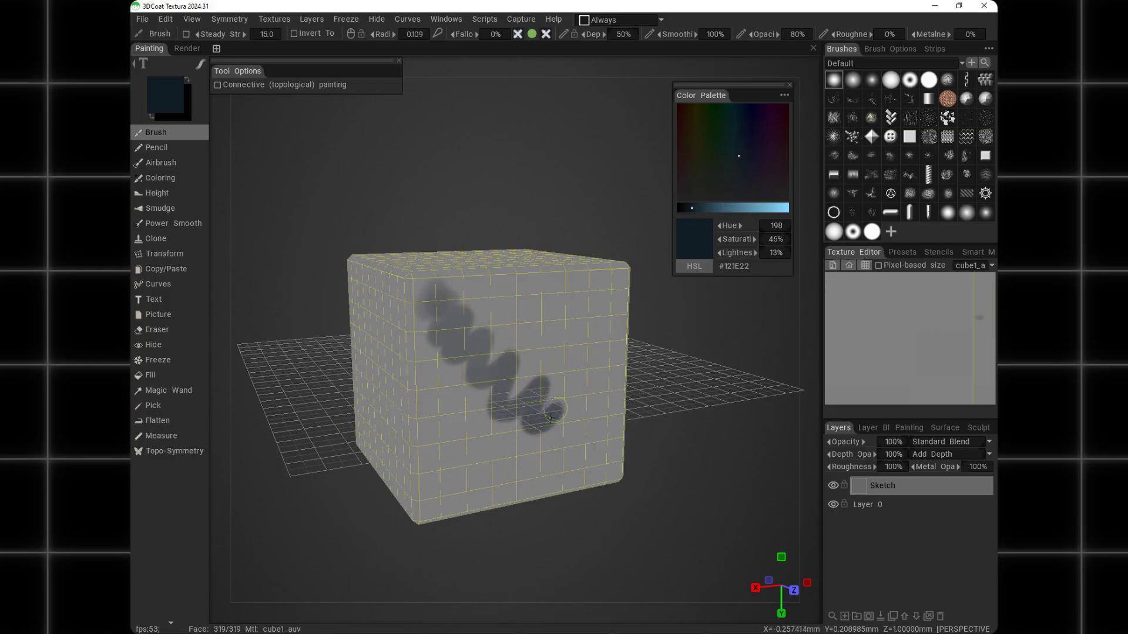
pyautogui.hotkey('ctrl', 'z')
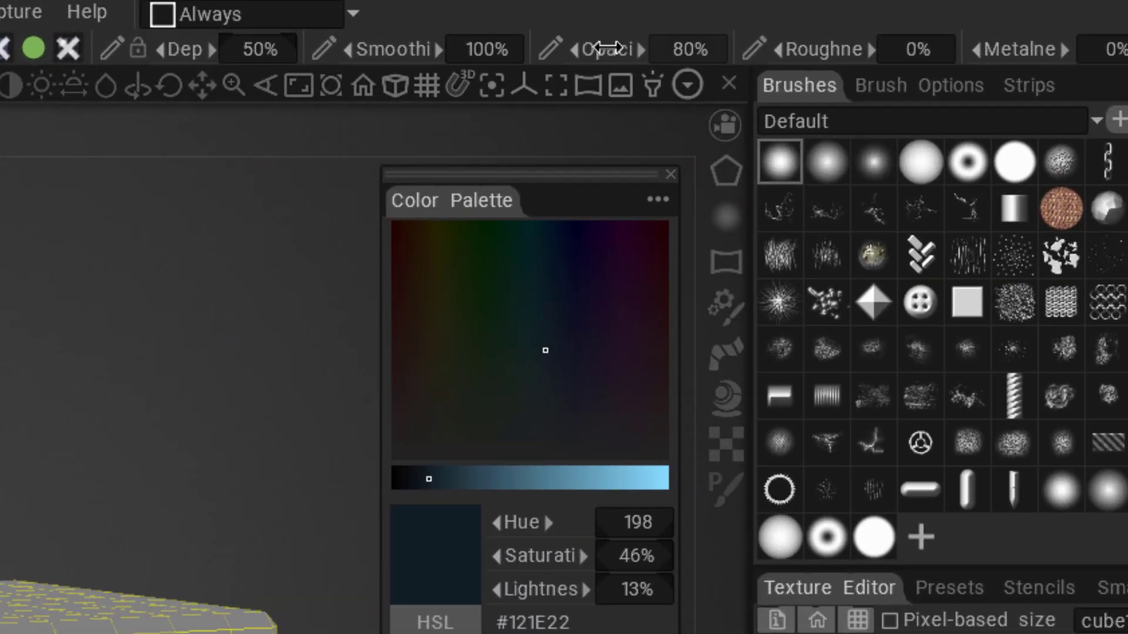
# Turn off pressure dependence for the brush opacity and test it with a stroke at 82% opacity, undoing the stroke
pyautogui.moveTo(605, 47); pyautogui.dragTo(611, 47)
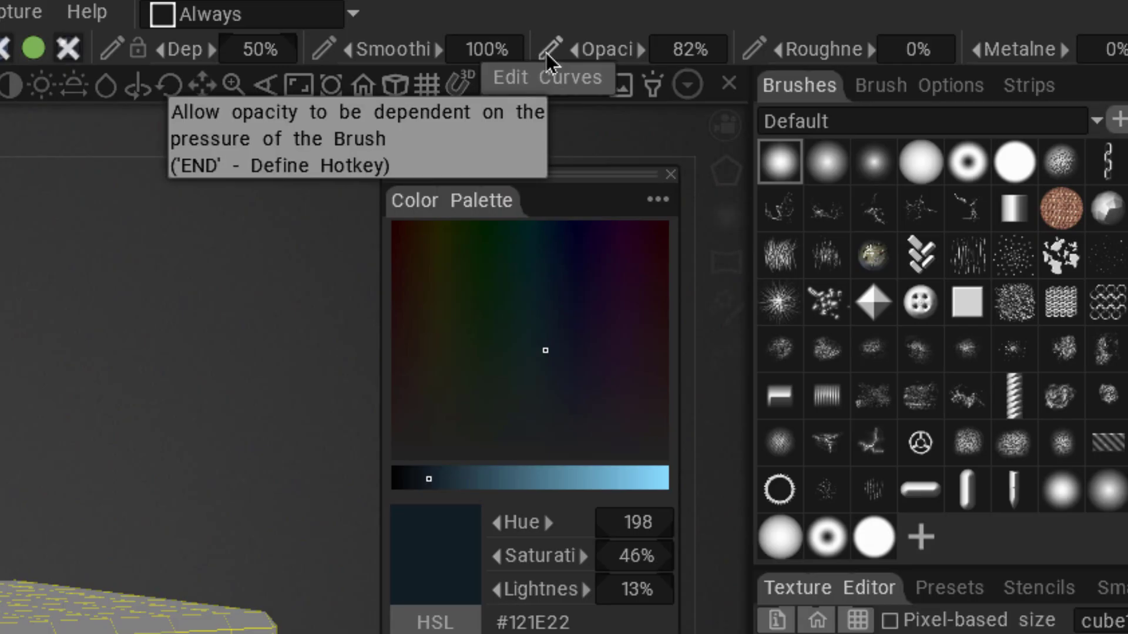
pyautogui.click(549, 50)
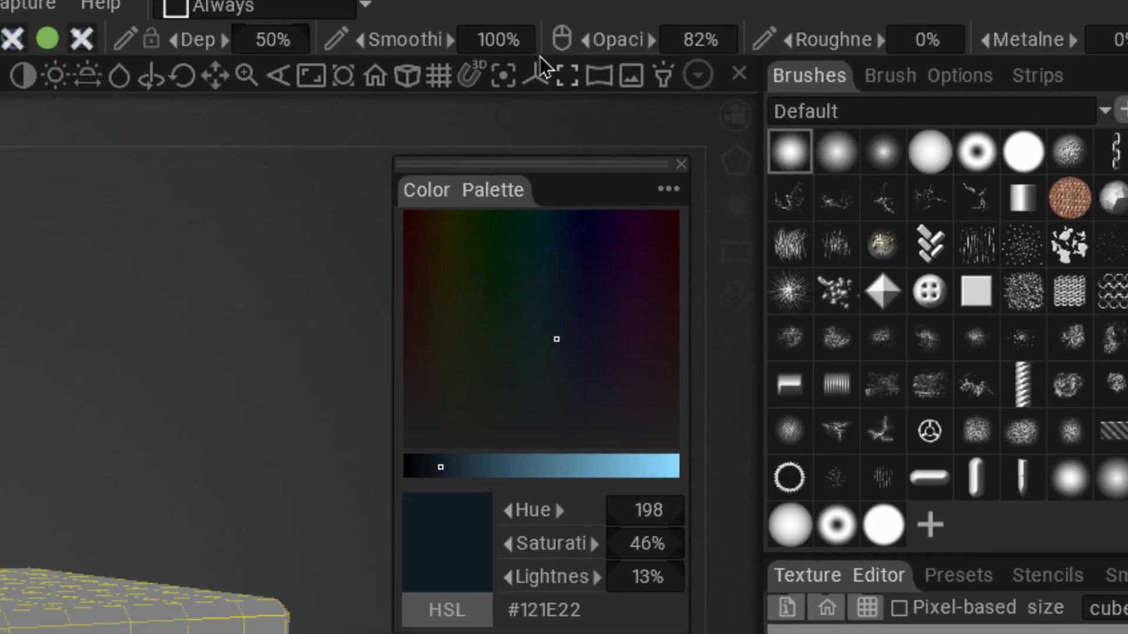
pyautogui.moveTo(358, 254)
pyautogui.mouseDown()
pyautogui.moveTo(335, 329)
pyautogui.moveTo(628, 470)
pyautogui.moveTo(633, 531)
pyautogui.mouseUp()
pyautogui.hotkey('ctrl', 'z')
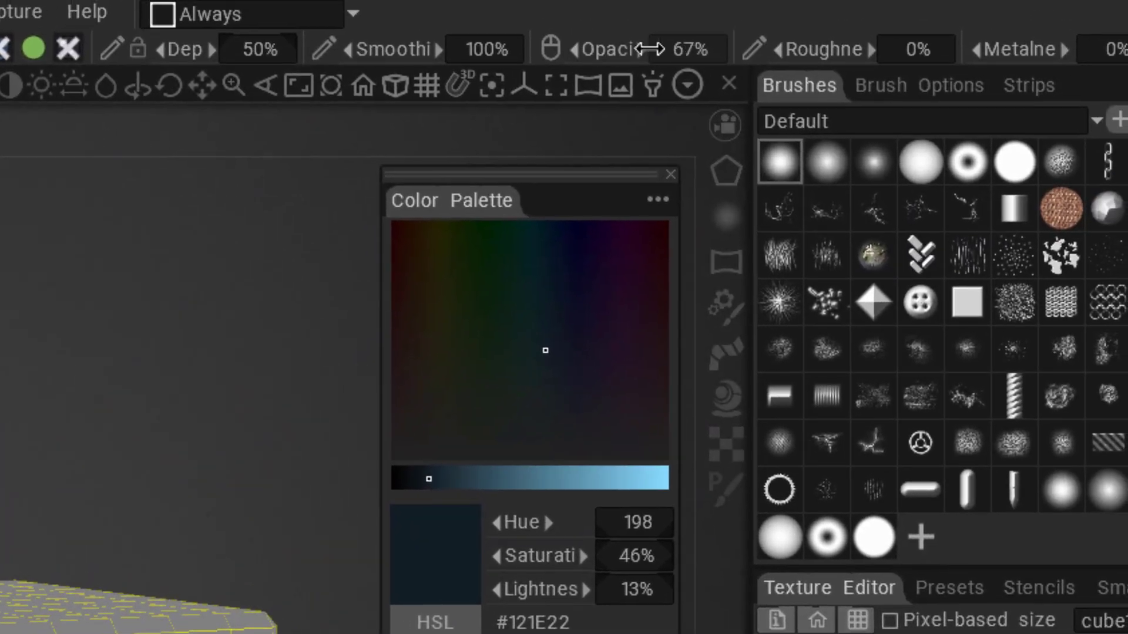
# Set the brush opacity to 70% and try short vertical strokes on the front face, undoing them
pyautogui.moveTo(572, 58)
pyautogui.mouseDown()
pyautogui.moveTo(657, 55)
pyautogui.moveTo(562, 42)
pyautogui.moveTo(686, 41)
pyautogui.moveTo(580, 40)
pyautogui.moveTo(602, 42)
pyautogui.mouseUp()
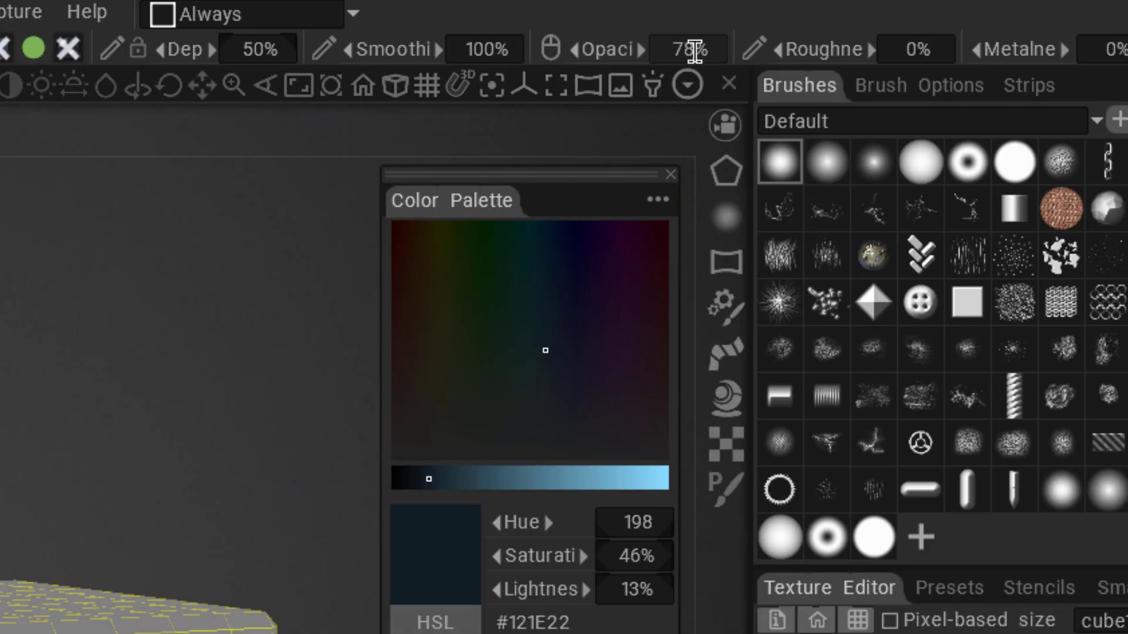
pyautogui.click(695, 49)
pyautogui.write('70')
pyautogui.press('Return')
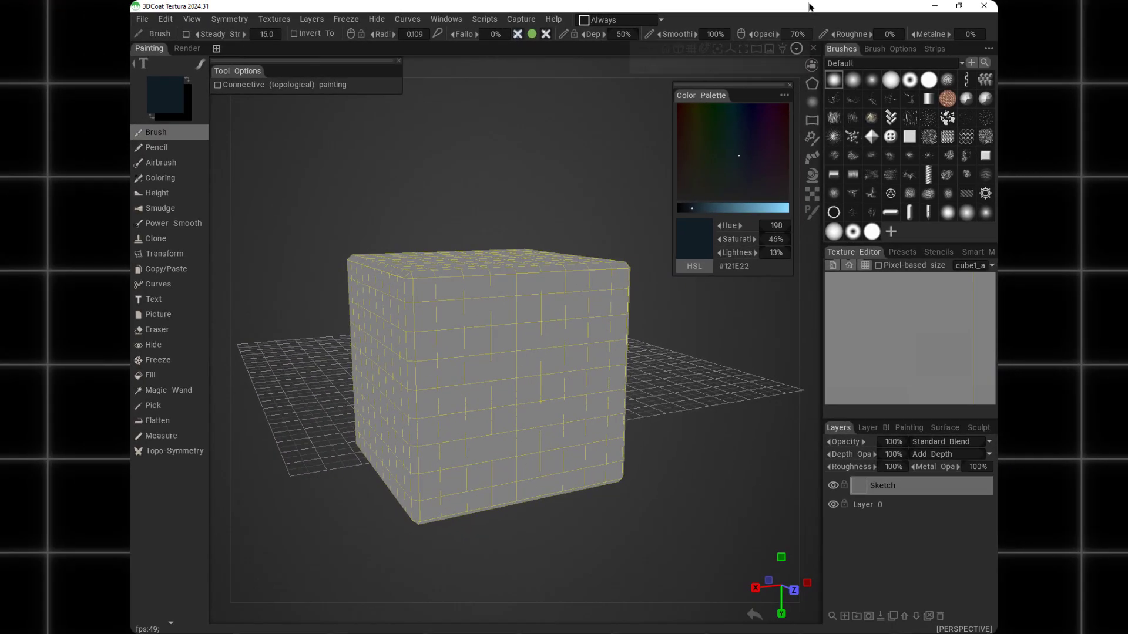
pyautogui.moveTo(453, 325)
pyautogui.mouseDown()
pyautogui.moveTo(490, 364)
pyautogui.moveTo(558, 385)
pyautogui.mouseUp()
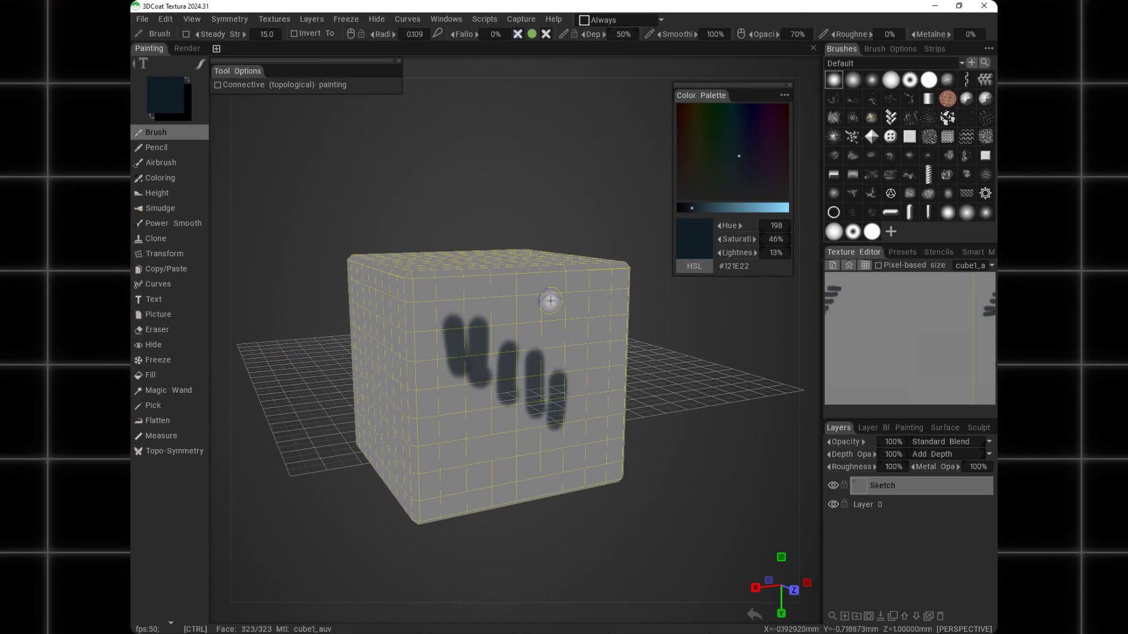
pyautogui.hotkey('ctrl', 'z')
pyautogui.hotkey('ctrl', 'z')
pyautogui.hotkey('ctrl', 'z')
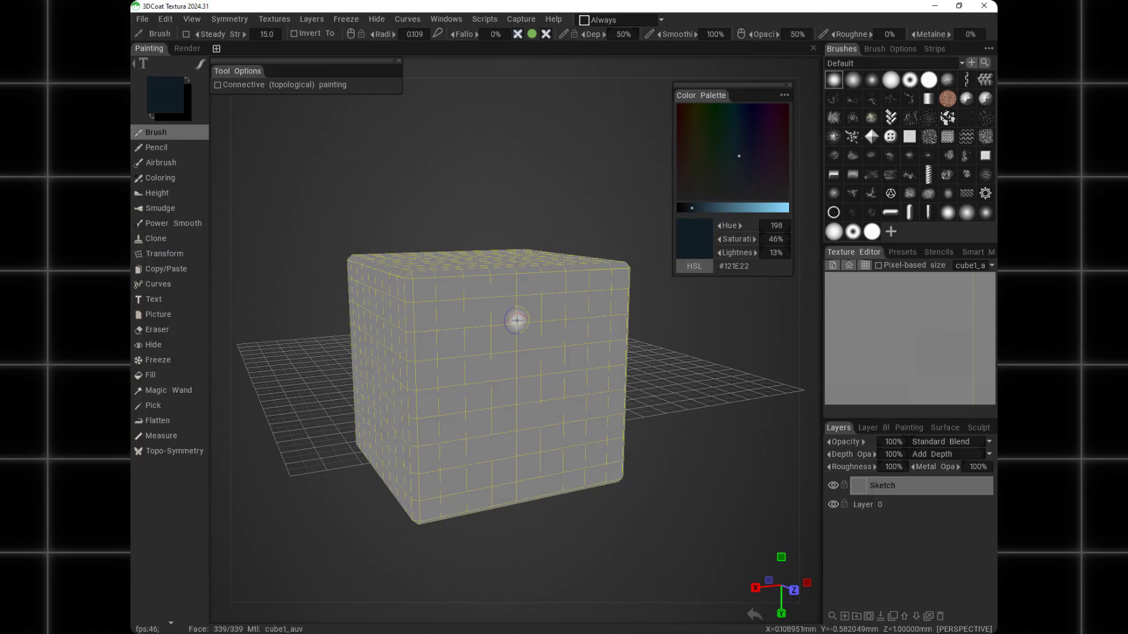
# Set the brush opacity to 50% and test it with overlapping vertical strokes on the front face, undoing them
pyautogui.moveTo(514, 316)
pyautogui.mouseDown()
pyautogui.moveTo(497, 320)
pyautogui.moveTo(503, 404)
pyautogui.mouseUp()
pyautogui.hotkey('ctrl', 'z')
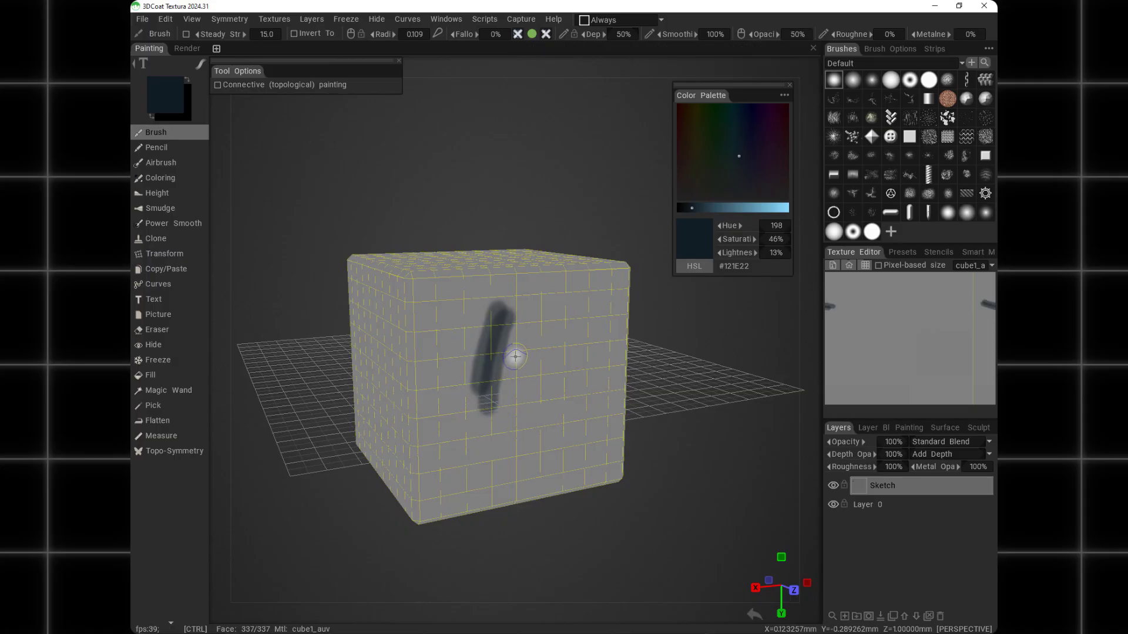
pyautogui.hotkey('ctrl', 'z')
pyautogui.hotkey('ctrl', 'z')
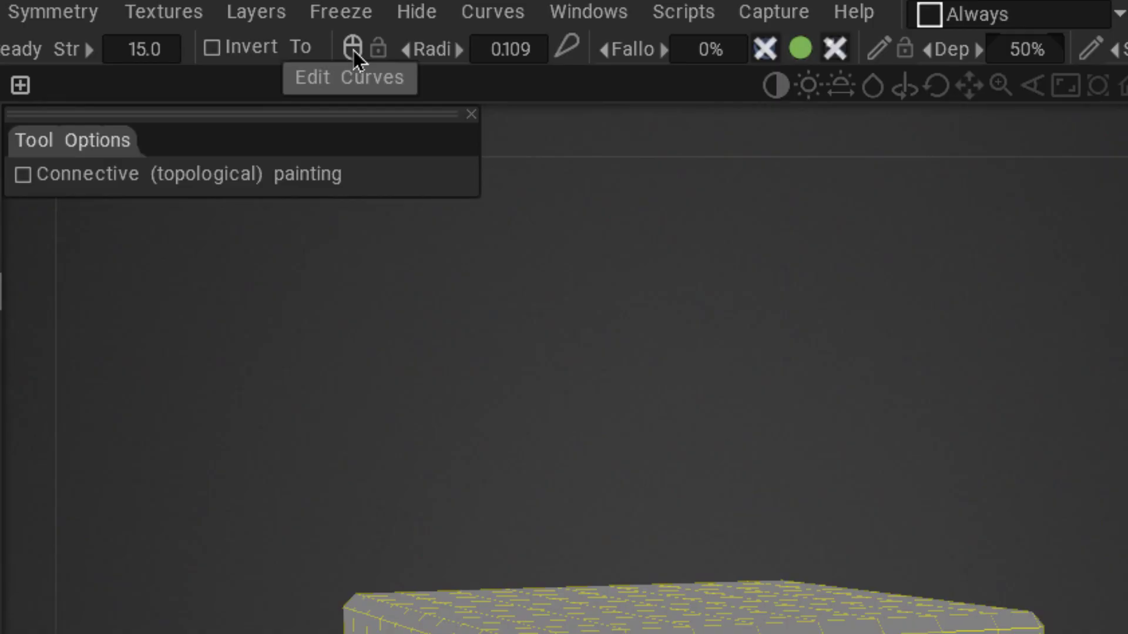
# Make the brush radius depend on pen pressure and test it with zigzag strokes on the front face, undoing them
pyautogui.click(353, 49)
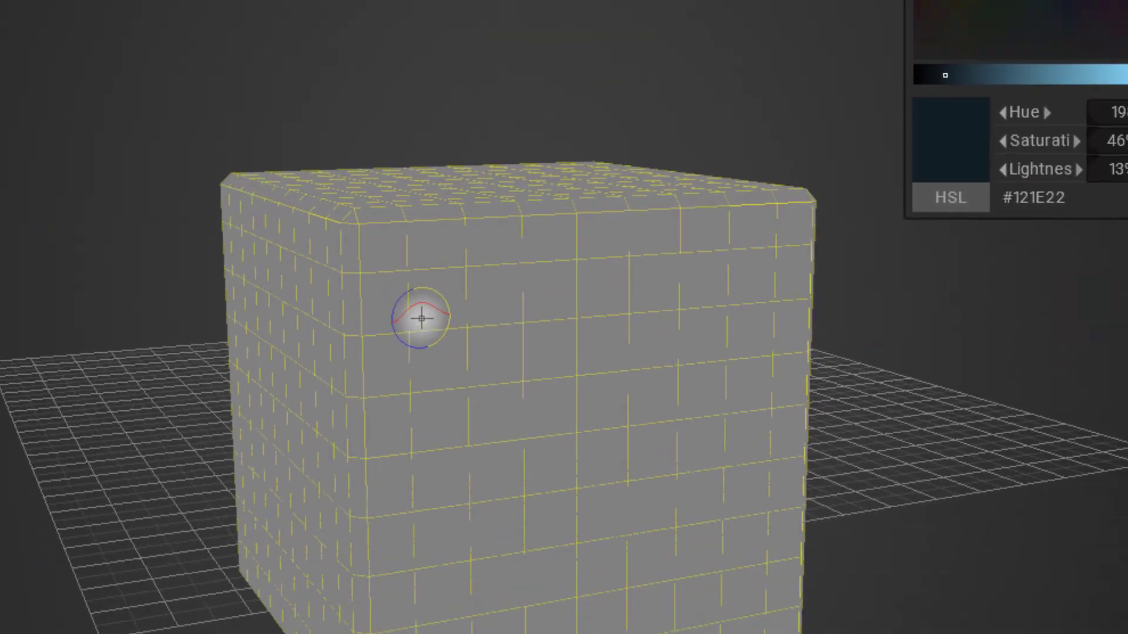
pyautogui.moveTo(408, 308); pyautogui.dragTo(508, 456)
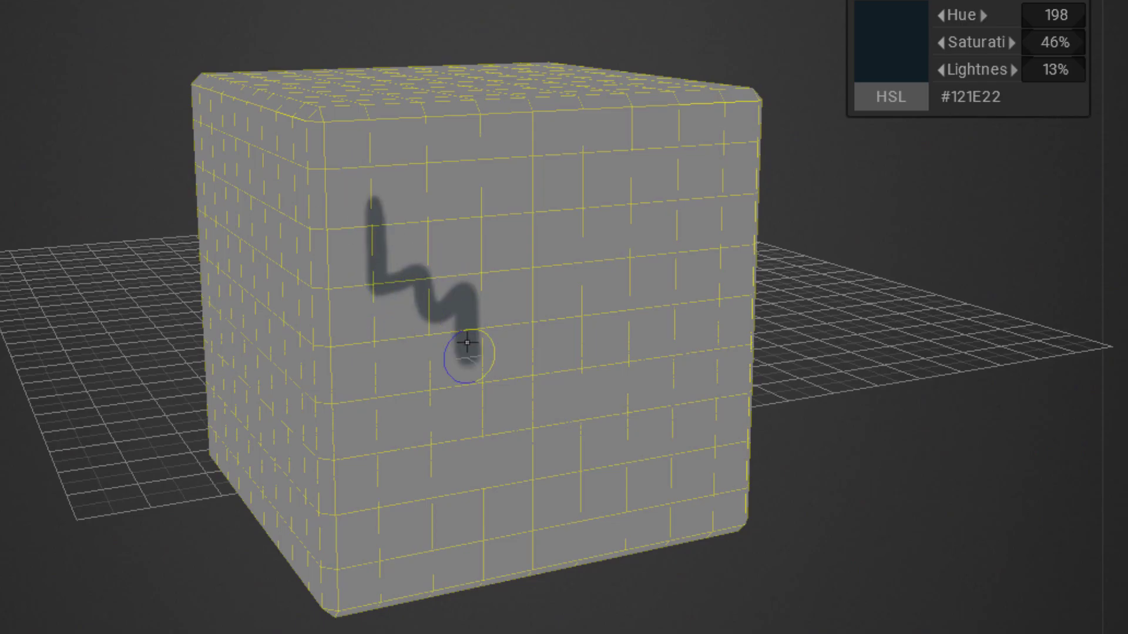
pyautogui.moveTo(467, 342); pyautogui.dragTo(608, 326)
pyautogui.hotkey('ctrl', 'z')
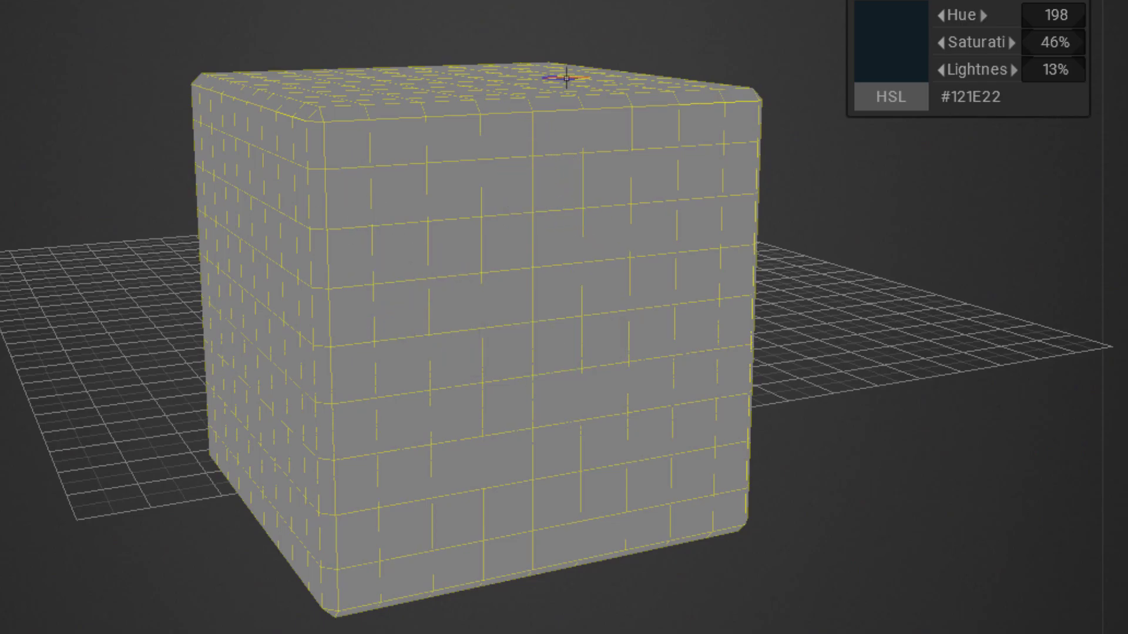
# Paint long winding strokes of varying thickness across the front face and undo them all
pyautogui.hotkey('ctrl', 'shift', 'z')
pyautogui.moveTo(610, 431); pyautogui.dragTo(689, 286)
pyautogui.moveTo(656, 206)
pyautogui.mouseDown()
pyautogui.moveTo(644, 191)
pyautogui.moveTo(565, 191)
pyautogui.moveTo(467, 167)
pyautogui.moveTo(505, 238)
pyautogui.moveTo(654, 272)
pyautogui.moveTo(684, 190)
pyautogui.mouseUp()
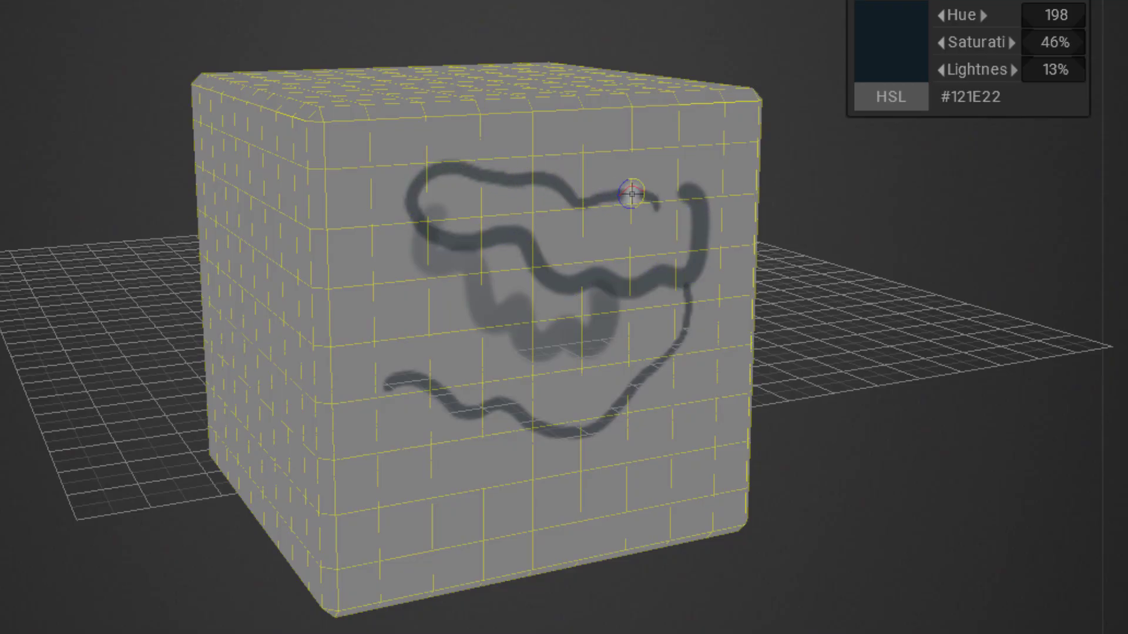
pyautogui.hotkey('ctrl', 'z')
pyautogui.moveTo(656, 150)
pyautogui.mouseDown()
pyautogui.moveTo(596, 156)
pyautogui.moveTo(402, 224)
pyautogui.moveTo(568, 242)
pyautogui.moveTo(712, 234)
pyautogui.moveTo(517, 452)
pyautogui.moveTo(422, 466)
pyautogui.moveTo(540, 407)
pyautogui.mouseUp()
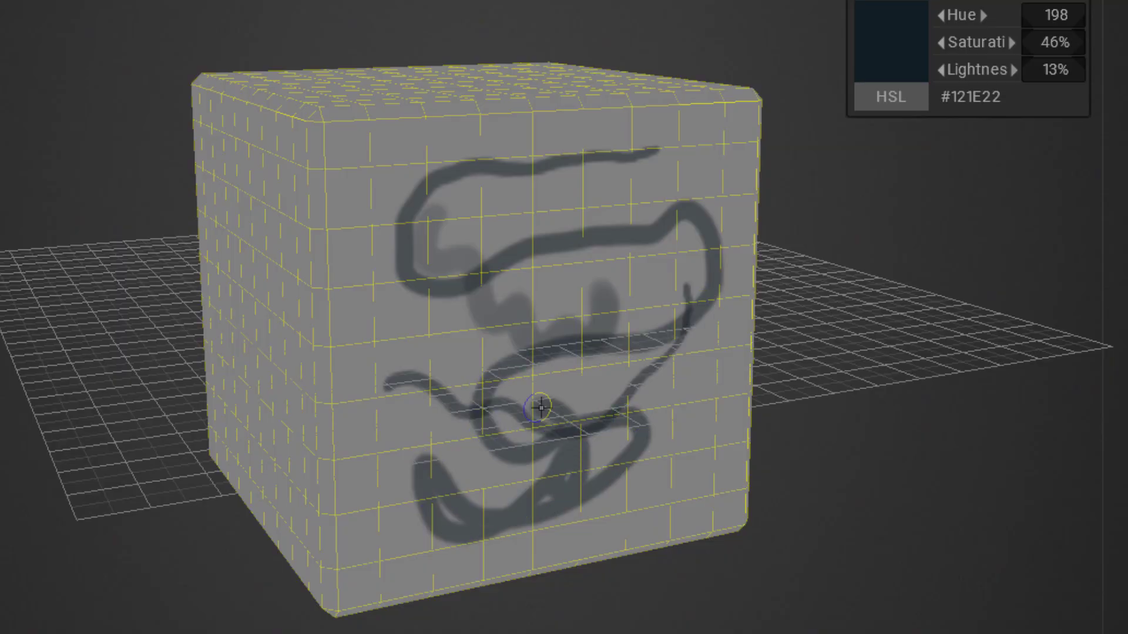
pyautogui.hotkey('ctrl', 'z')
pyautogui.hotkey('ctrl', 'z')
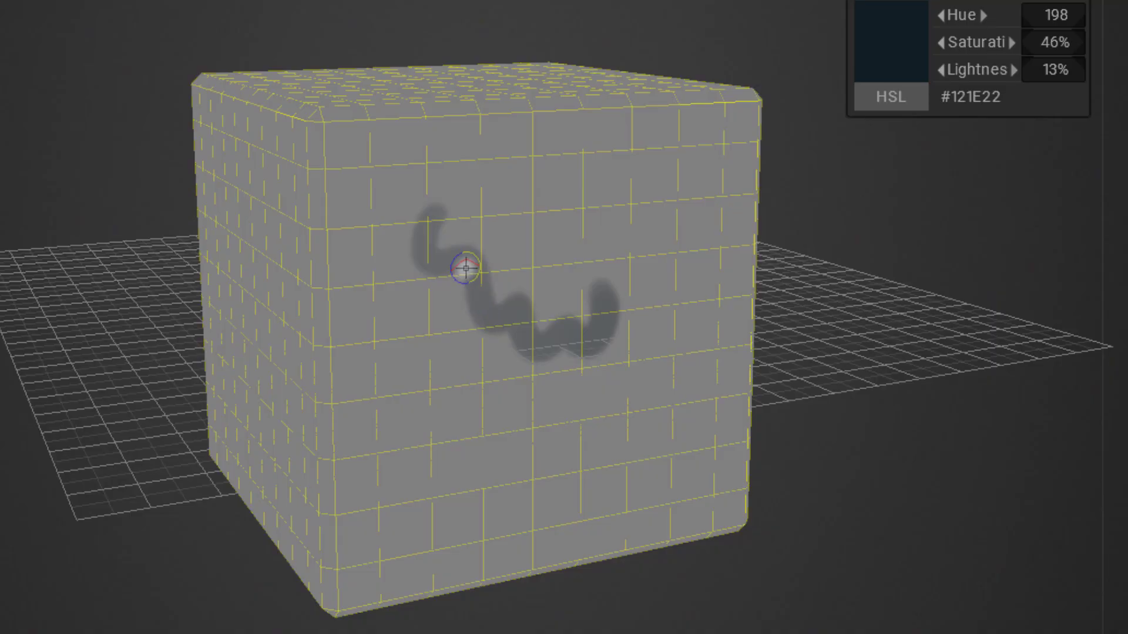
pyautogui.hotkey('ctrl', 'z')
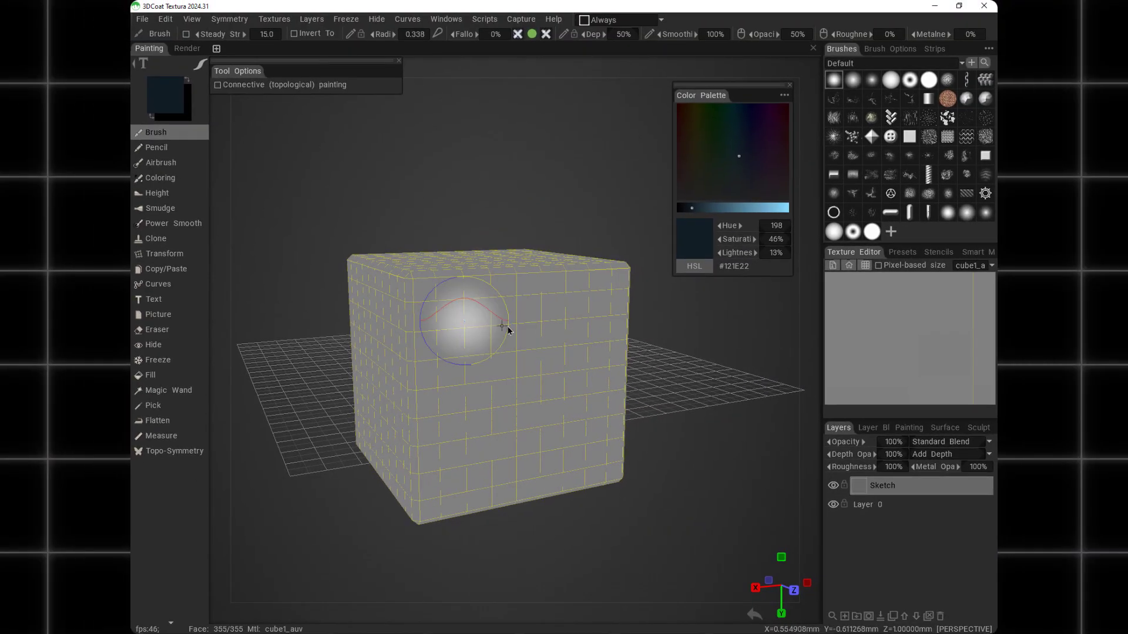
# Reduce the brush radius to 0.064 and sketch straight lines just inside the front face's left and top edges
pyautogui.moveTo(508, 328); pyautogui.dragTo(467, 324, button='right')
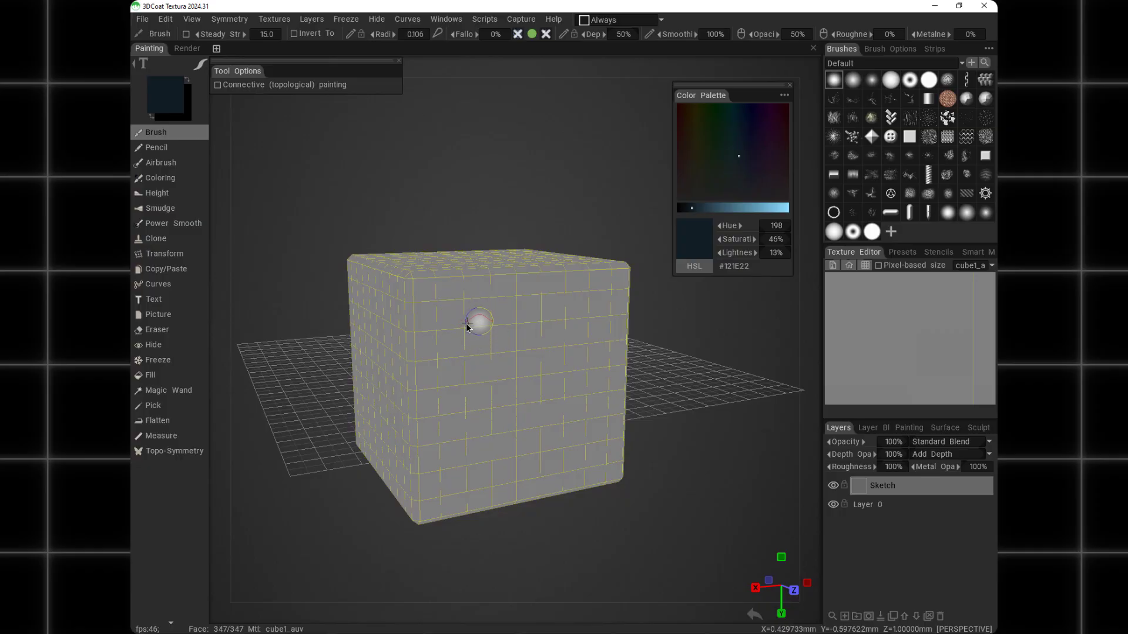
pyautogui.moveTo(481, 345); pyautogui.dragTo(453, 352, button='middle')
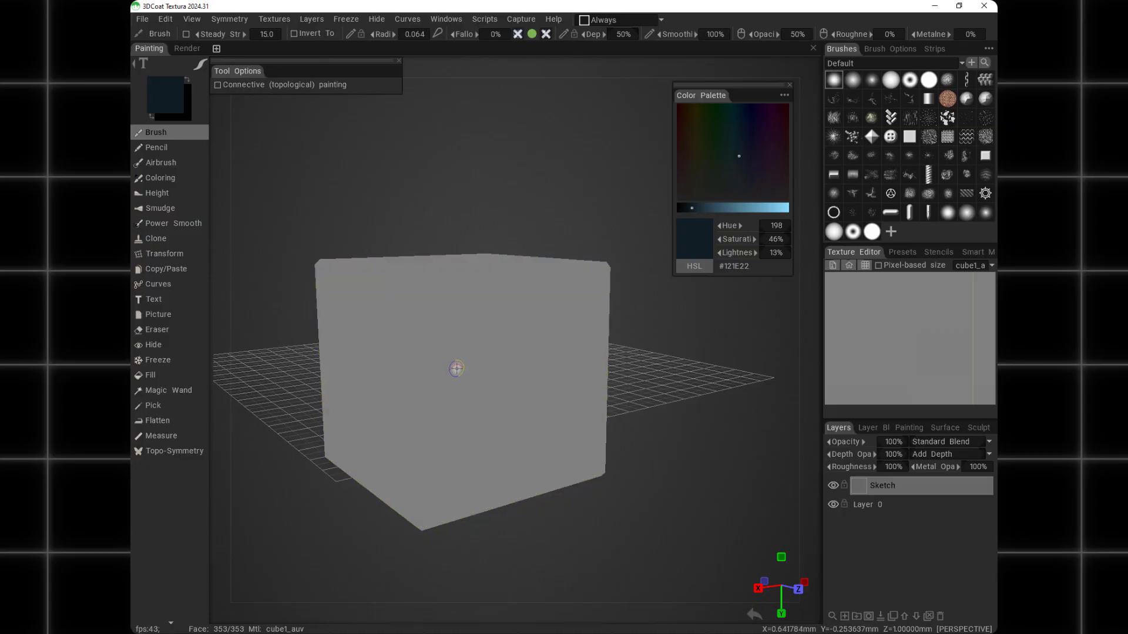
pyautogui.moveTo(454, 327)
pyautogui.keyDown('alt'); pyautogui.mouseDown()
pyautogui.moveTo(461, 360)
pyautogui.moveTo(438, 378)
pyautogui.moveTo(468, 370)
pyautogui.moveTo(454, 424)
pyautogui.moveTo(451, 320)
pyautogui.moveTo(506, 319)
pyautogui.moveTo(513, 350)
pyautogui.moveTo(445, 306)
pyautogui.mouseUp(); pyautogui.keyUp('alt')
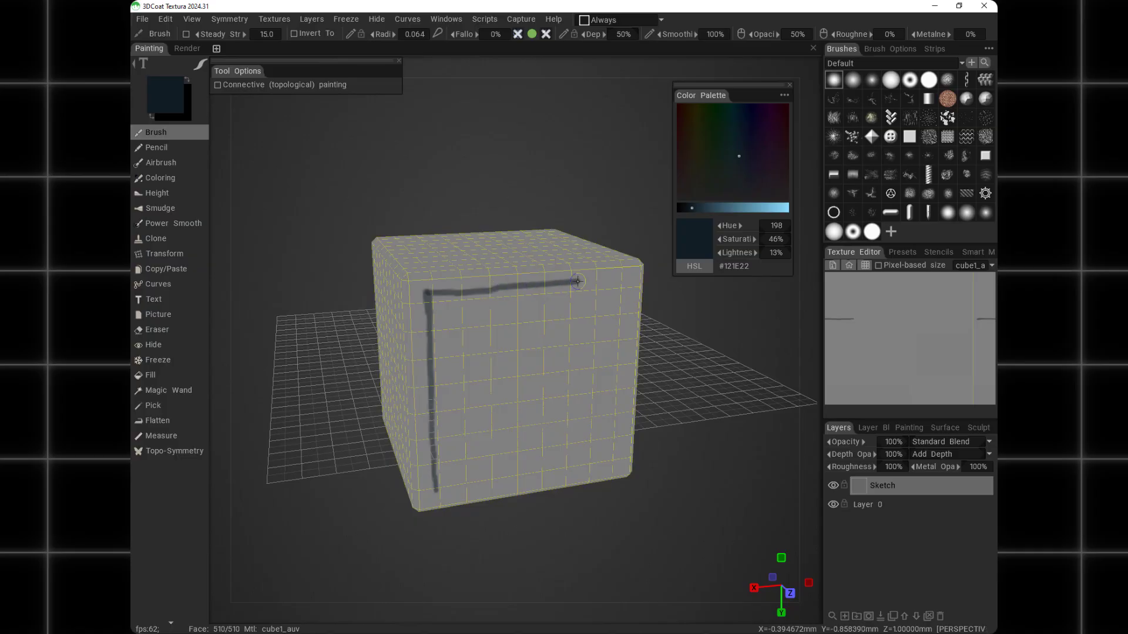
# Sketch freehand lines just inside the front face's right and bottom edges to continue the inset border
pyautogui.keyDown('alt'); pyautogui.moveTo(628, 318); pyautogui.dragTo(565, 285); pyautogui.keyUp('alt')
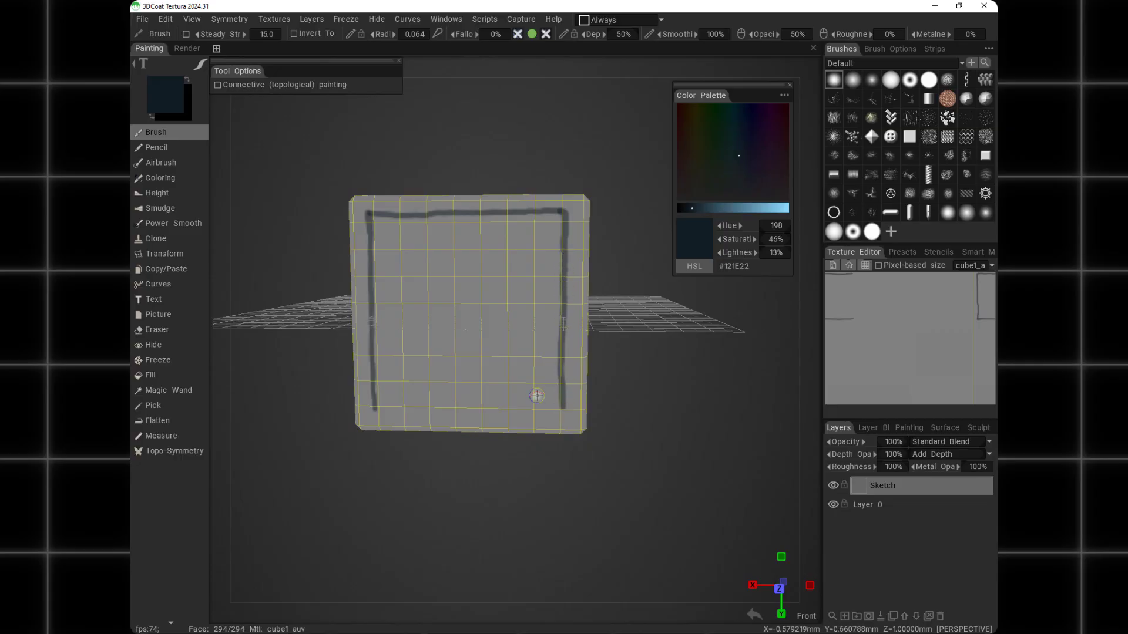
pyautogui.moveTo(372, 407); pyautogui.dragTo(405, 416)
pyautogui.moveTo(475, 419); pyautogui.dragTo(546, 414)
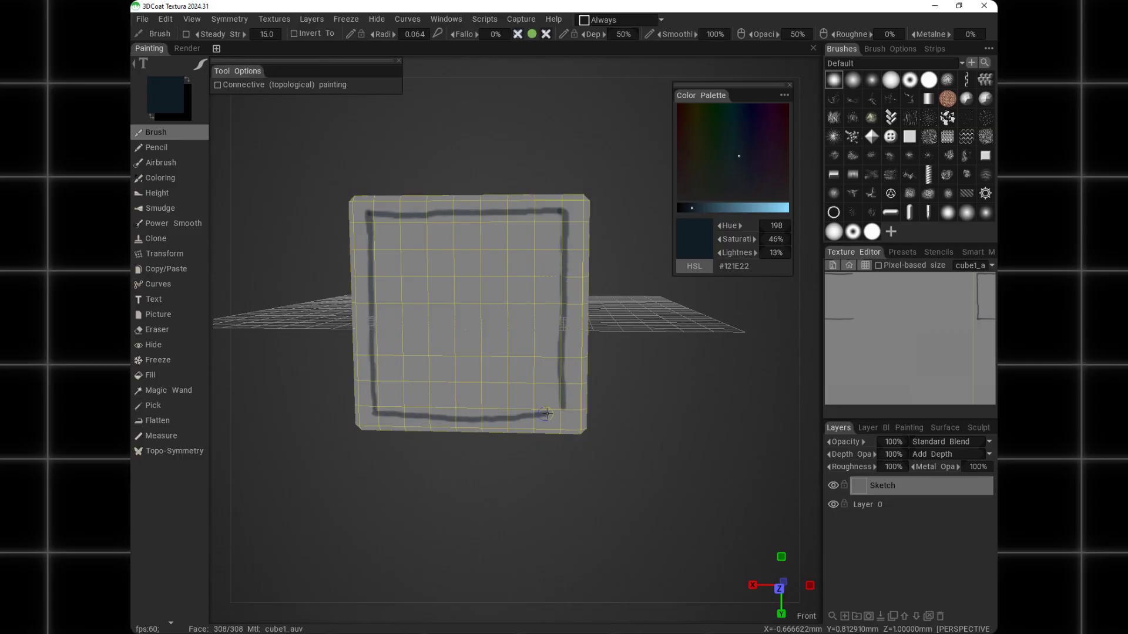
# Undo the freehand bottom line, turn on Steady Stroke at 15.0 and repaint the bottom line of the border
pyautogui.hotkey('ctrl', 'z')
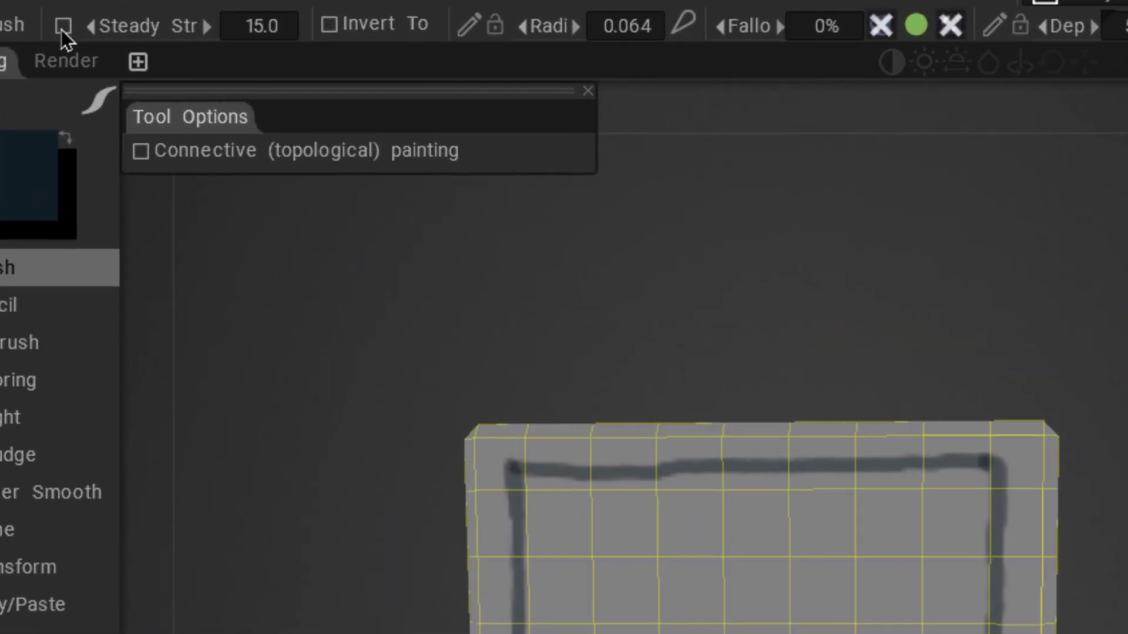
pyautogui.click(62, 29)
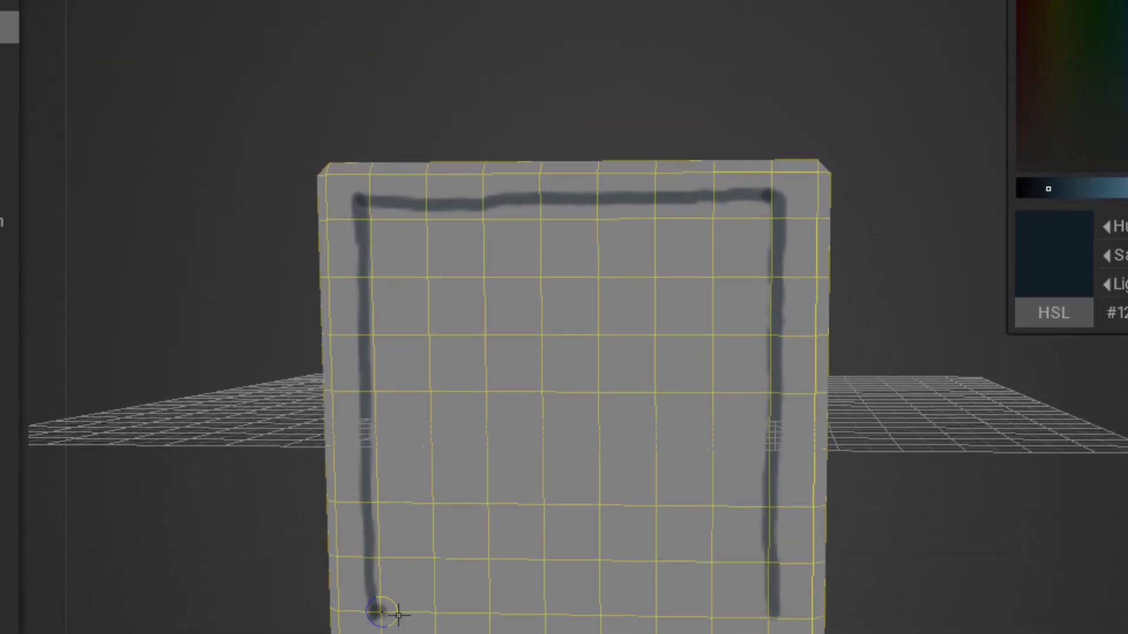
pyautogui.moveTo(317, 499); pyautogui.dragTo(700, 511)
# Sketch an inset rectangular border on the adjacent cube face using steady strokes along all four edges
pyautogui.moveTo(382, 156)
pyautogui.mouseDown(button='middle')
pyautogui.moveTo(360, 416)
pyautogui.moveTo(536, 263)
pyautogui.moveTo(473, 242)
pyautogui.moveTo(538, 159)
pyautogui.moveTo(329, 194)
pyautogui.moveTo(323, 175)
pyautogui.mouseUp(button='middle')
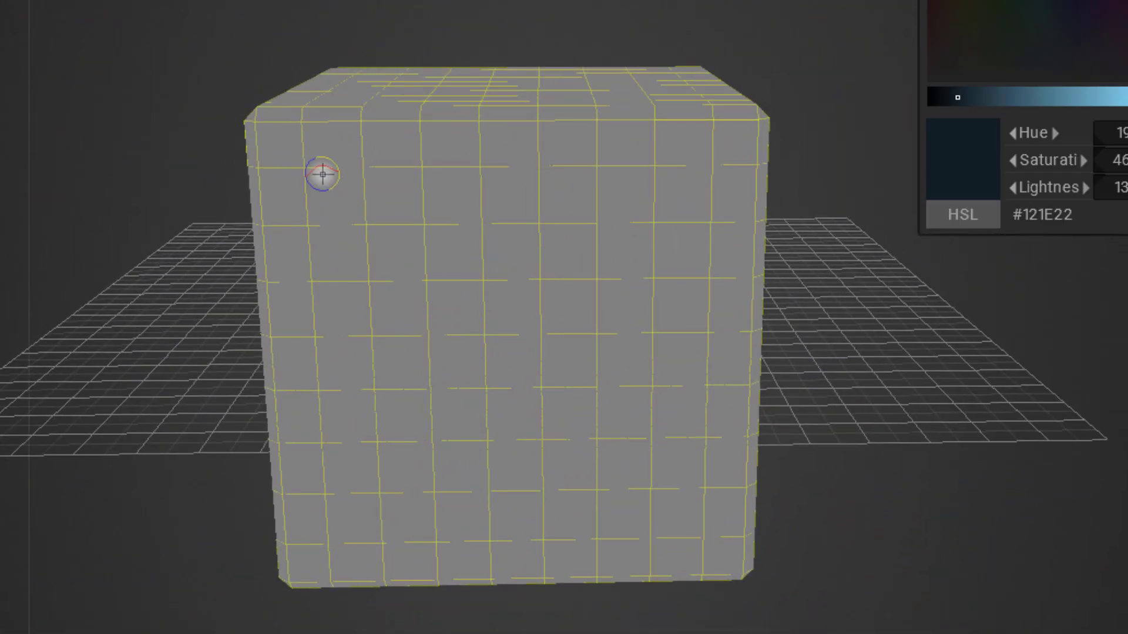
pyautogui.moveTo(292, 168); pyautogui.dragTo(720, 168)
pyautogui.moveTo(292, 168)
pyautogui.mouseDown()
pyautogui.moveTo(309, 533)
pyautogui.moveTo(445, 550)
pyautogui.moveTo(699, 543)
pyautogui.mouseUp()
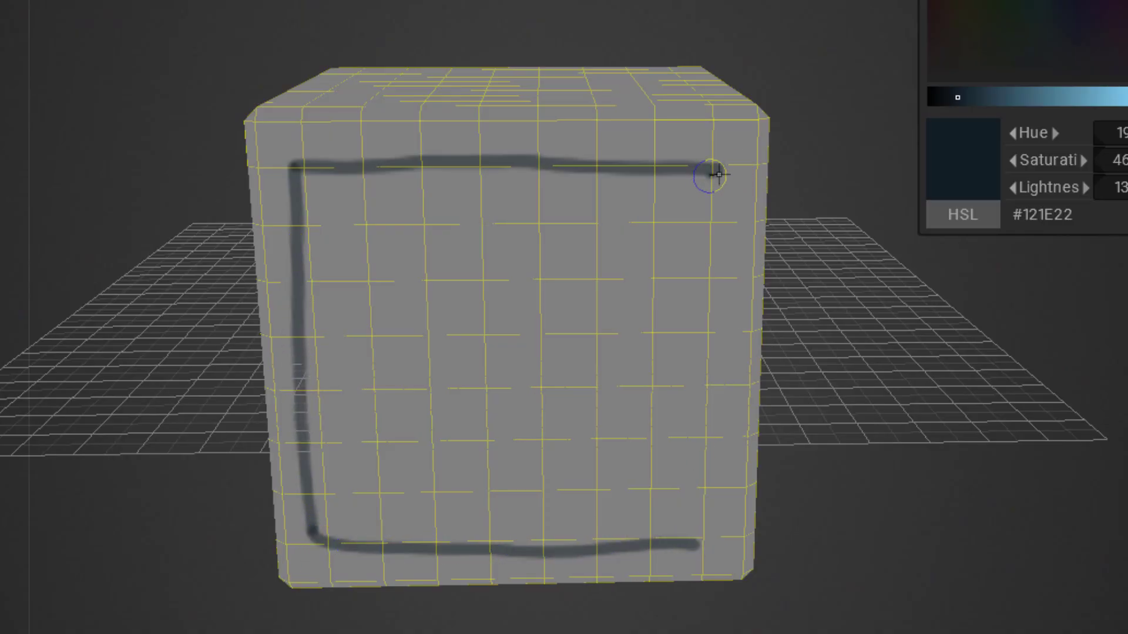
pyautogui.moveTo(718, 175); pyautogui.dragTo(703, 549)
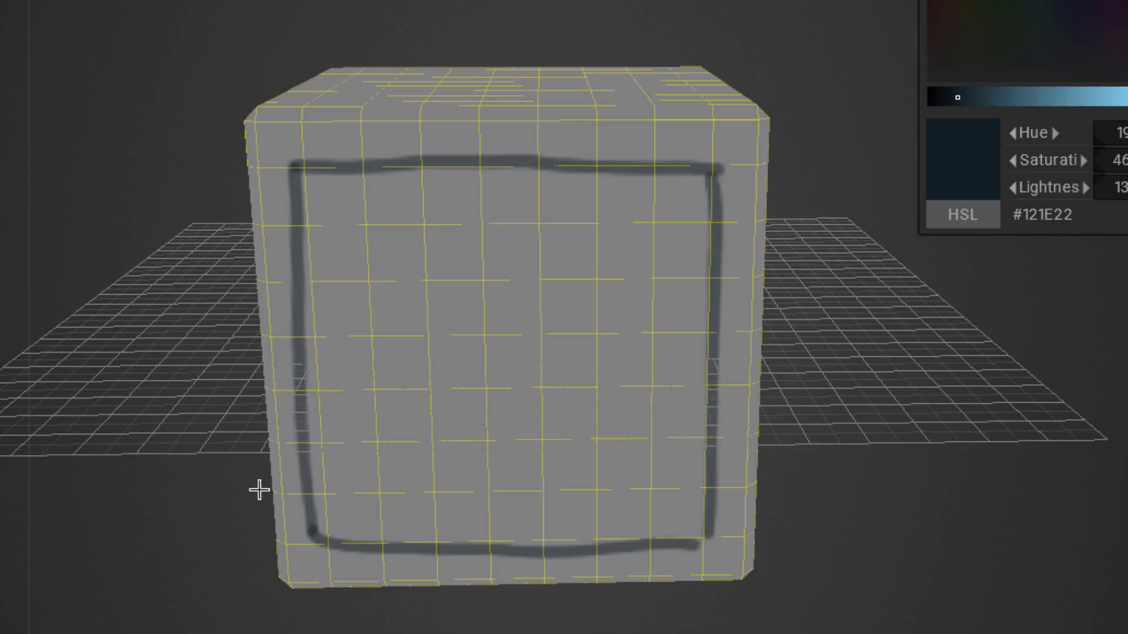
# Sketch inset rectangular borders with steady strokes on the cube's two remaining side faces
pyautogui.moveTo(404, 446)
pyautogui.keyDown('alt'); pyautogui.mouseDown()
pyautogui.moveTo(658, 407)
pyautogui.moveTo(225, 427)
pyautogui.moveTo(674, 395)
pyautogui.moveTo(126, 429)
pyautogui.moveTo(506, 368)
pyautogui.mouseUp(); pyautogui.keyUp('alt')
pyautogui.keyDown('alt'); pyautogui.moveTo(506, 368); pyautogui.dragTo(347, 266, button='right'); pyautogui.keyUp('alt')
pyautogui.moveTo(561, 353)
pyautogui.keyDown('alt'); pyautogui.mouseDown()
pyautogui.moveTo(591, 412)
pyautogui.moveTo(450, 387)
pyautogui.moveTo(345, 294)
pyautogui.mouseUp(); pyautogui.keyUp('alt')
pyautogui.moveTo(335, 573)
pyautogui.mouseDown()
pyautogui.moveTo(340, 257)
pyautogui.moveTo(413, 263)
pyautogui.moveTo(488, 289)
pyautogui.mouseUp()
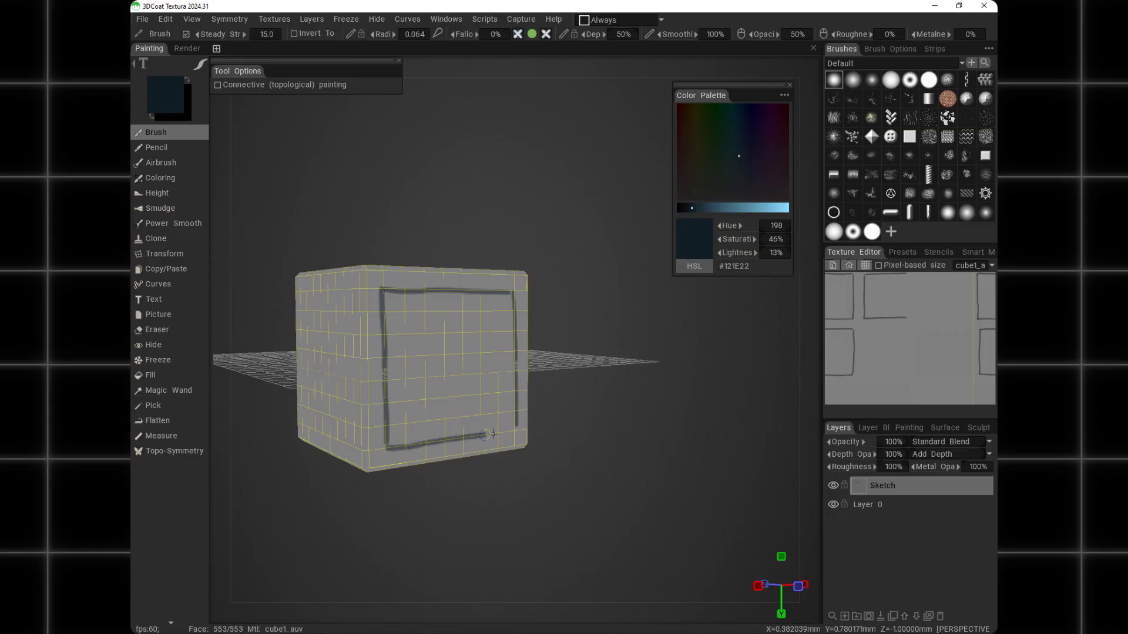
pyautogui.moveTo(517, 428)
pyautogui.keyDown('alt'); pyautogui.mouseDown()
pyautogui.moveTo(380, 372)
pyautogui.moveTo(548, 372)
pyautogui.moveTo(366, 377)
pyautogui.moveTo(456, 330)
pyautogui.moveTo(349, 327)
pyautogui.moveTo(352, 436)
pyautogui.mouseUp(); pyautogui.keyUp('alt')
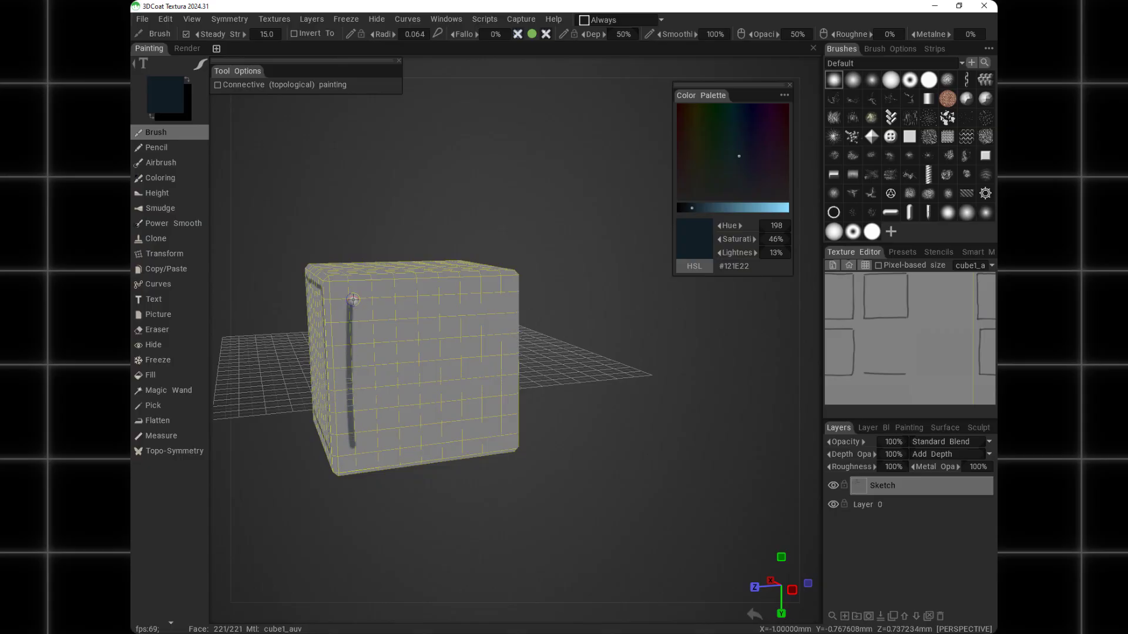
pyautogui.moveTo(376, 297)
pyautogui.mouseDown()
pyautogui.moveTo(443, 295)
pyautogui.moveTo(500, 356)
pyautogui.moveTo(501, 432)
pyautogui.mouseUp()
pyautogui.moveTo(353, 443); pyautogui.dragTo(442, 451)
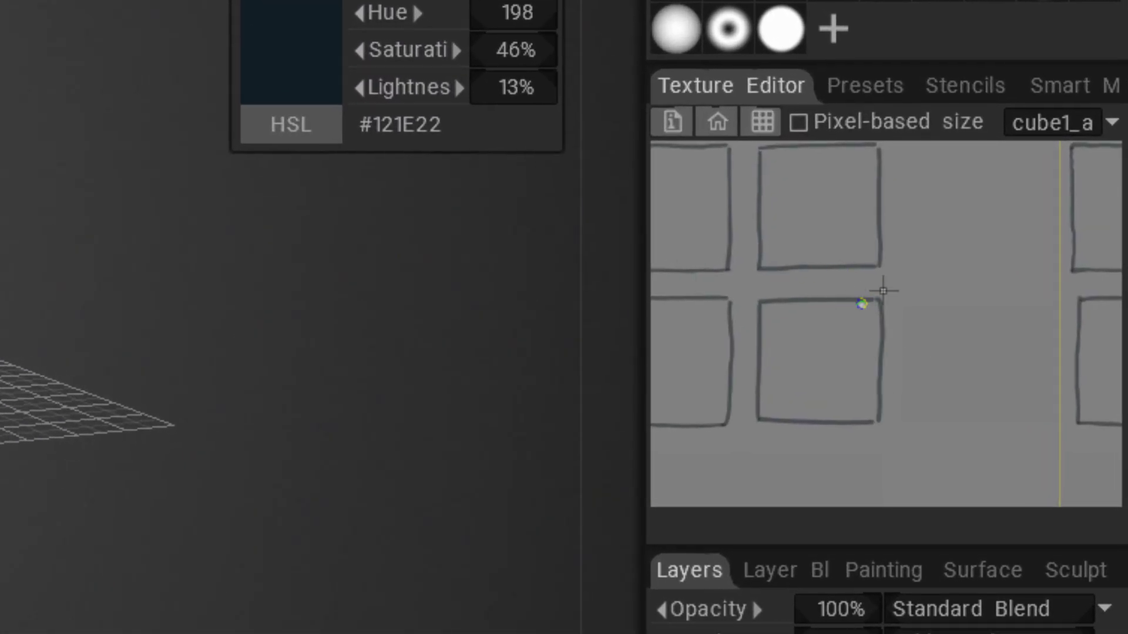
# Show the UV wireframe in the texture preview, examine how the painted borders fit the face islands, and hide the wireframe
pyautogui.click(762, 122)
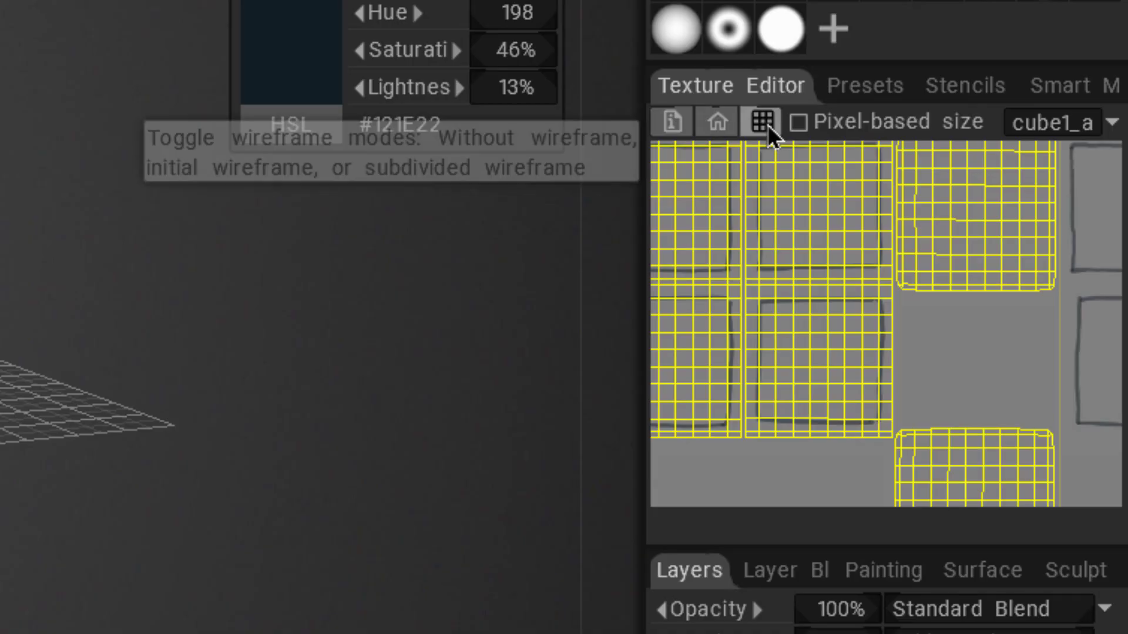
pyautogui.scroll(-3, 1028, 288)
pyautogui.keyDown('alt'); pyautogui.moveTo(980, 327); pyautogui.dragTo(849, 333, button='middle'); pyautogui.keyUp('alt')
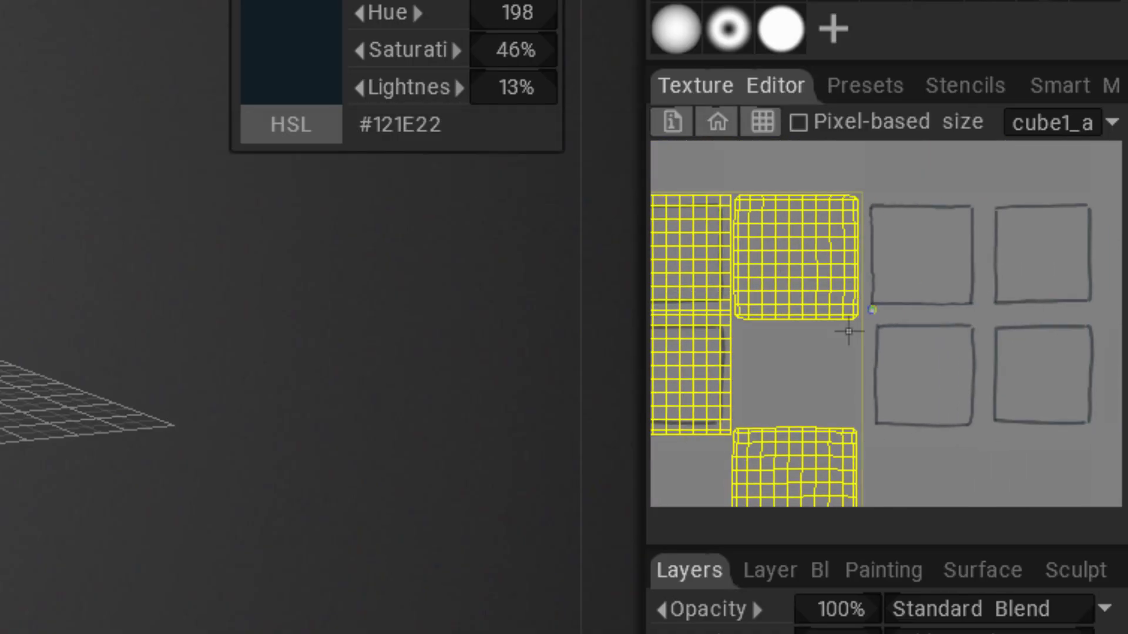
pyautogui.scroll(3, 848, 333)
pyautogui.keyDown('alt'); pyautogui.moveTo(784, 280); pyautogui.dragTo(855, 381, button='middle'); pyautogui.keyUp('alt')
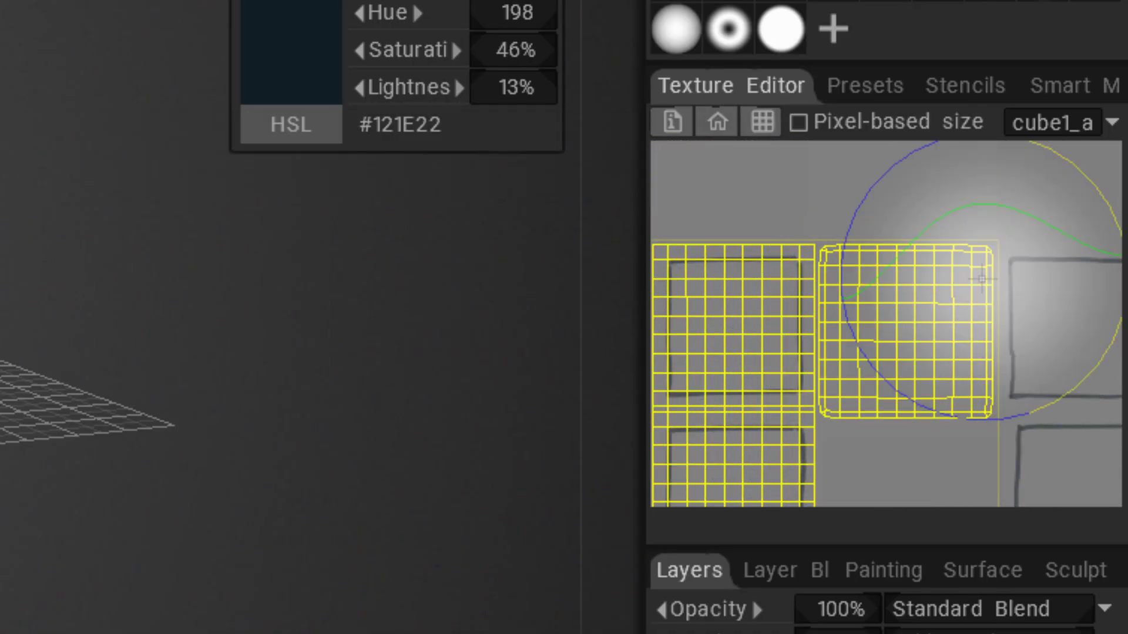
pyautogui.click(766, 123)
# Set the brush radius to 0.042 and sketch inset rectangular borders on the cube's top and bottom faces
pyautogui.keyDown('alt'); pyautogui.moveTo(493, 376); pyautogui.dragTo(421, 355); pyautogui.keyUp('alt')
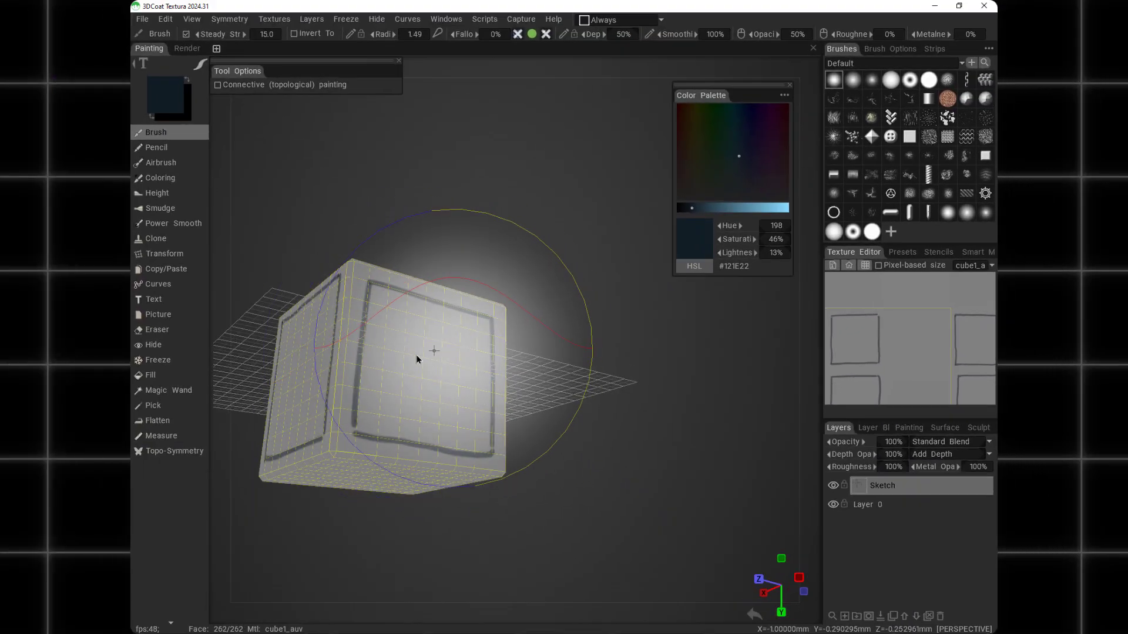
pyautogui.moveTo(437, 405)
pyautogui.keyDown('alt'); pyautogui.mouseDown()
pyautogui.moveTo(373, 410)
pyautogui.moveTo(544, 308)
pyautogui.moveTo(342, 290)
pyautogui.moveTo(401, 445)
pyautogui.mouseUp(); pyautogui.keyUp('alt')
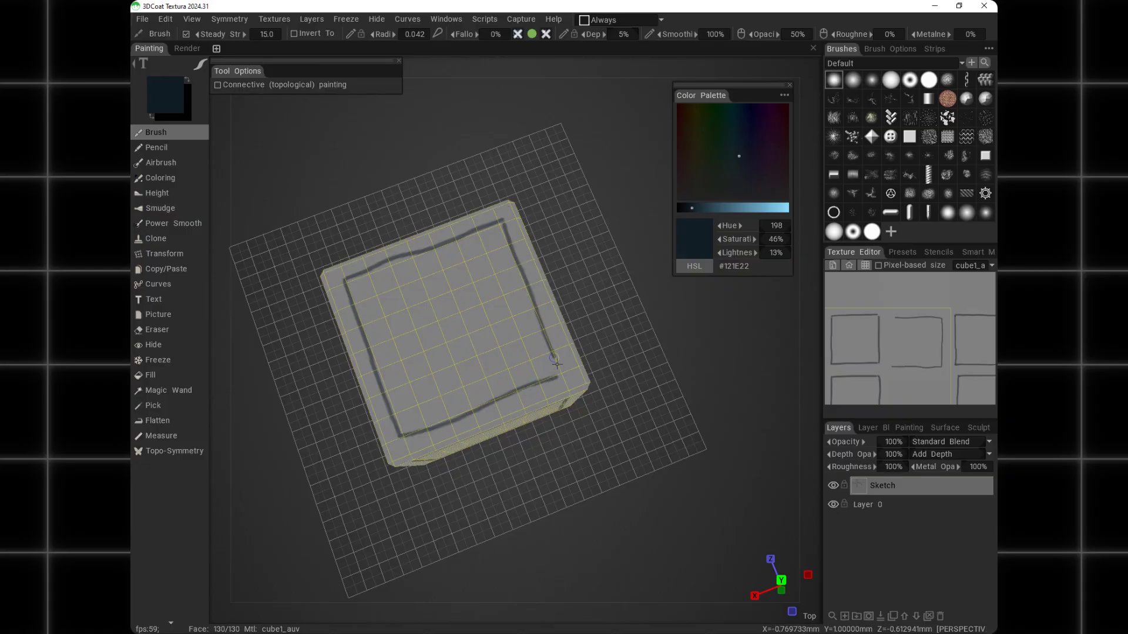
pyautogui.keyDown('alt'); pyautogui.moveTo(535, 326); pyautogui.dragTo(446, 367); pyautogui.keyUp('alt')
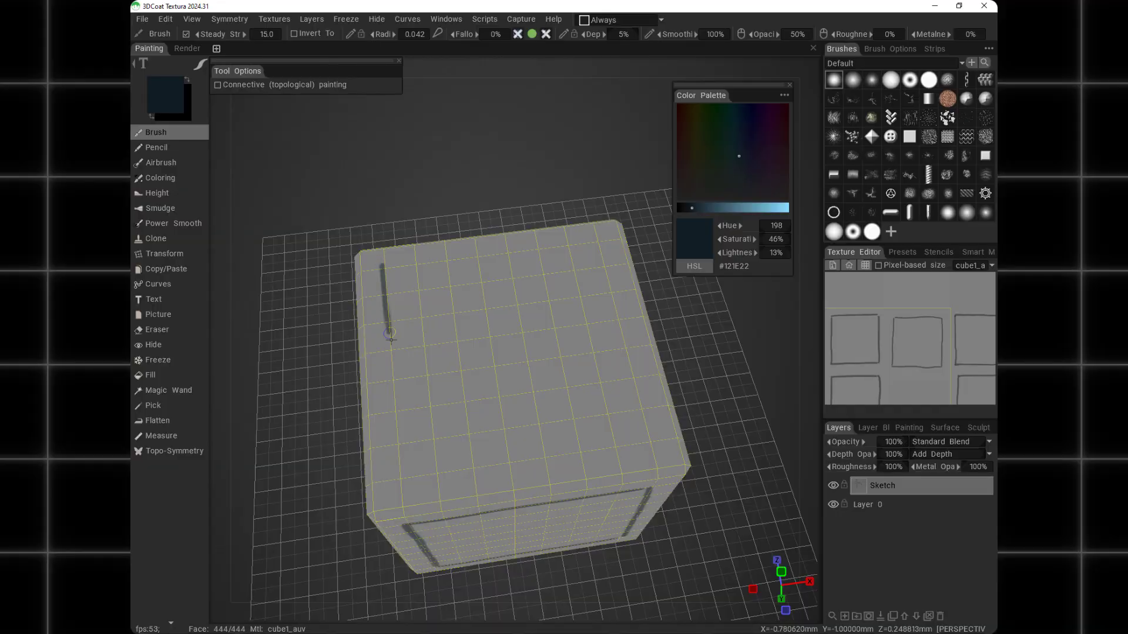
pyautogui.hotkey('ctrl', 'z')
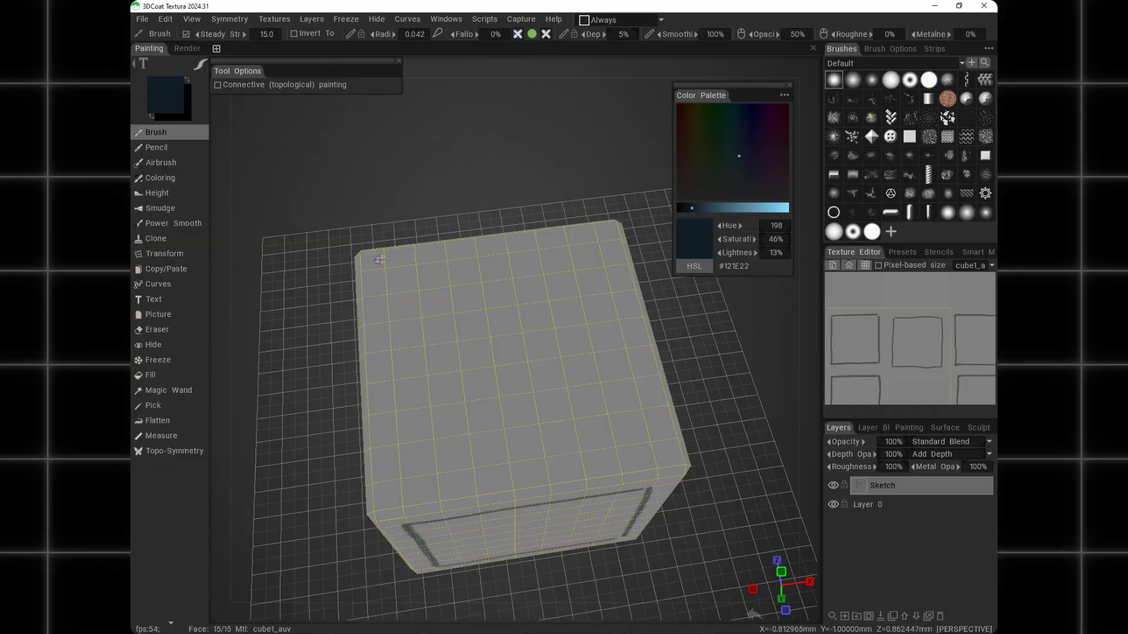
pyautogui.moveTo(379, 260); pyautogui.dragTo(396, 465)
pyautogui.moveTo(382, 266); pyautogui.dragTo(603, 237)
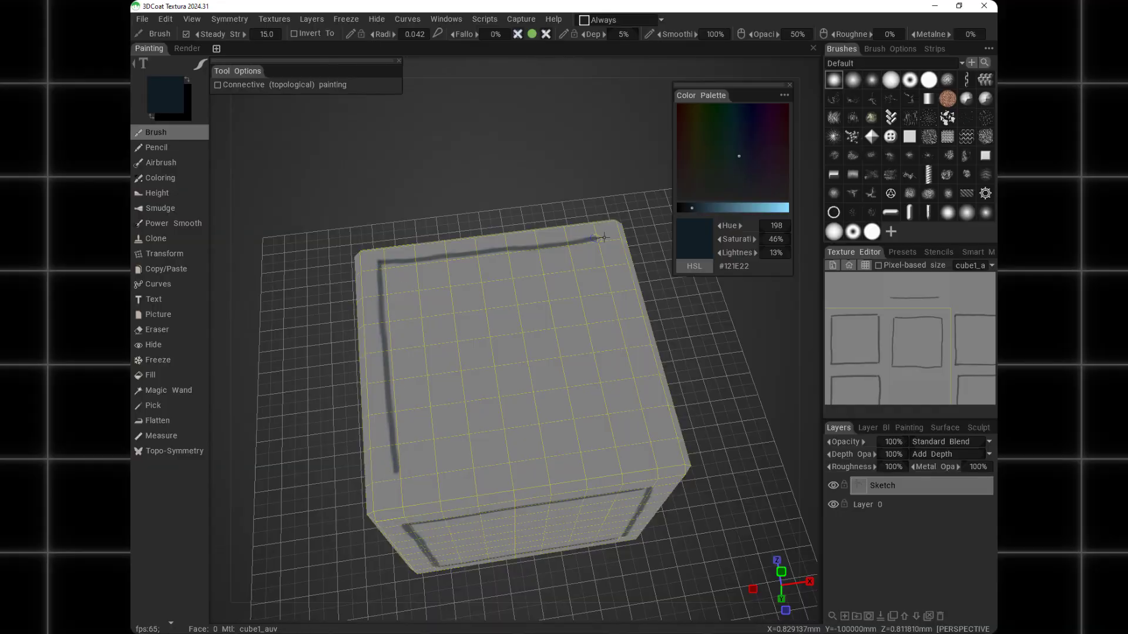
pyautogui.keyDown('alt'); pyautogui.moveTo(630, 325); pyautogui.dragTo(580, 286); pyautogui.keyUp('alt')
pyautogui.keyDown('alt'); pyautogui.moveTo(574, 391); pyautogui.dragTo(389, 391); pyautogui.keyUp('alt')
pyautogui.moveTo(389, 391); pyautogui.dragTo(453, 386)
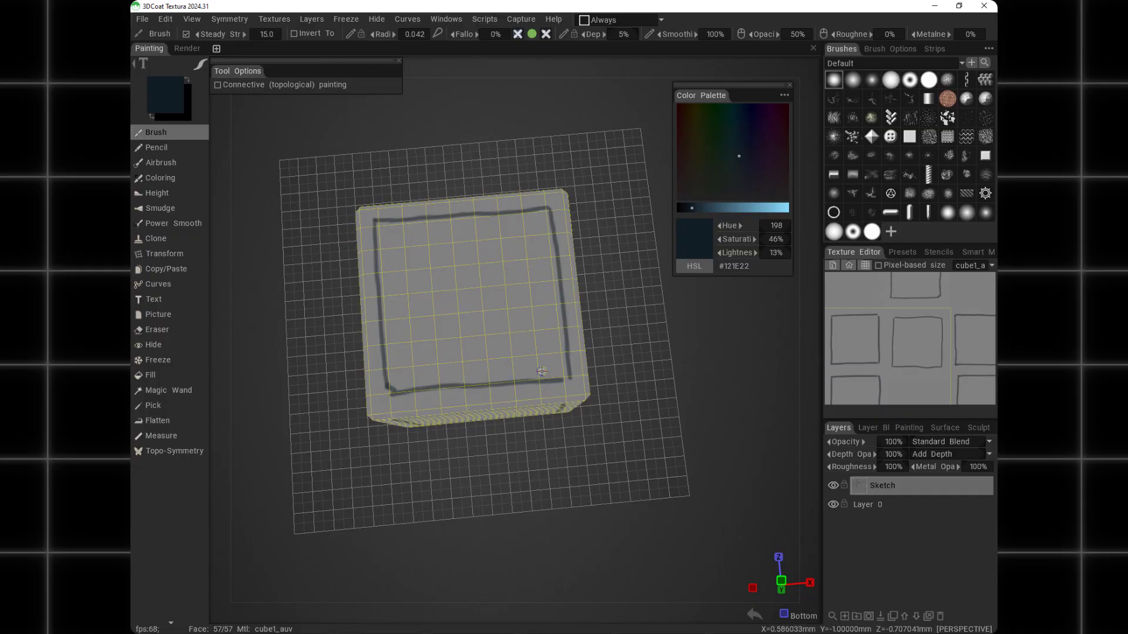
# Sketch two lines across the inset panel of each cube face to divide it into three planks
pyautogui.keyDown('alt'); pyautogui.moveTo(499, 377); pyautogui.dragTo(458, 287); pyautogui.keyUp('alt')
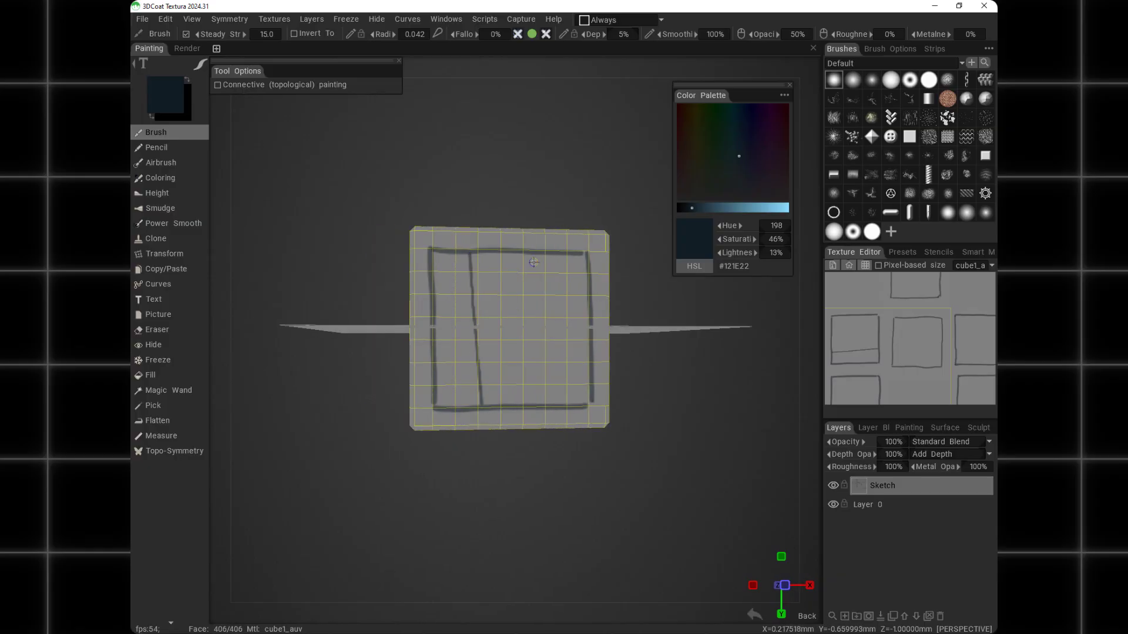
pyautogui.moveTo(533, 253); pyautogui.dragTo(533, 409)
pyautogui.keyDown('alt'); pyautogui.moveTo(560, 369); pyautogui.dragTo(417, 318); pyautogui.keyUp('alt')
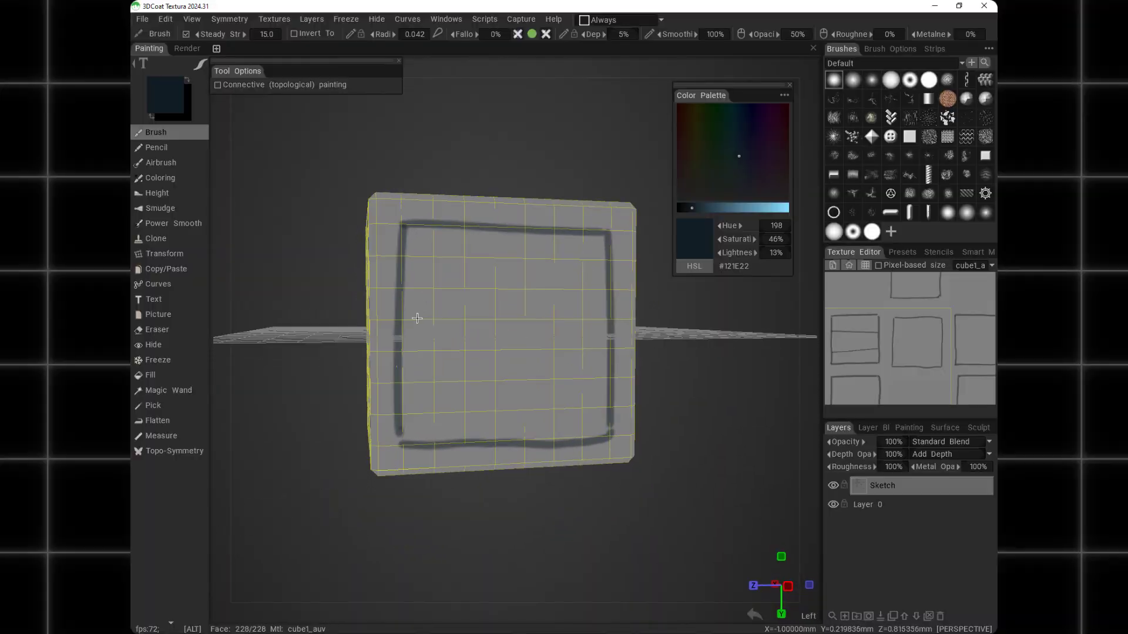
pyautogui.moveTo(476, 226); pyautogui.dragTo(474, 445)
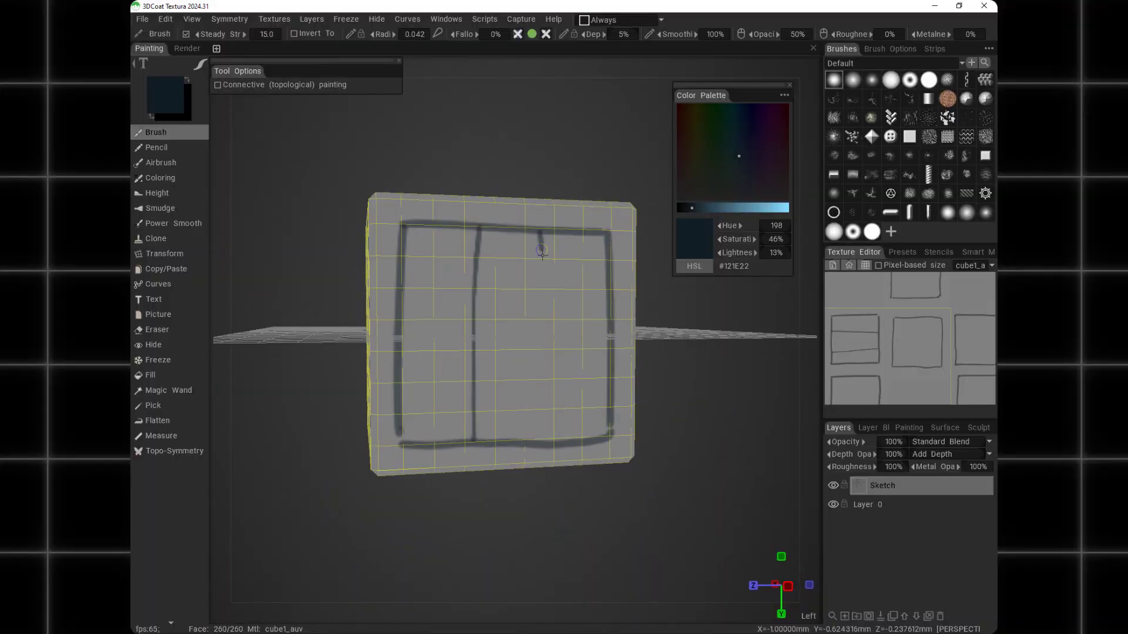
pyautogui.keyDown('alt'); pyautogui.moveTo(562, 445); pyautogui.dragTo(458, 264); pyautogui.keyUp('alt')
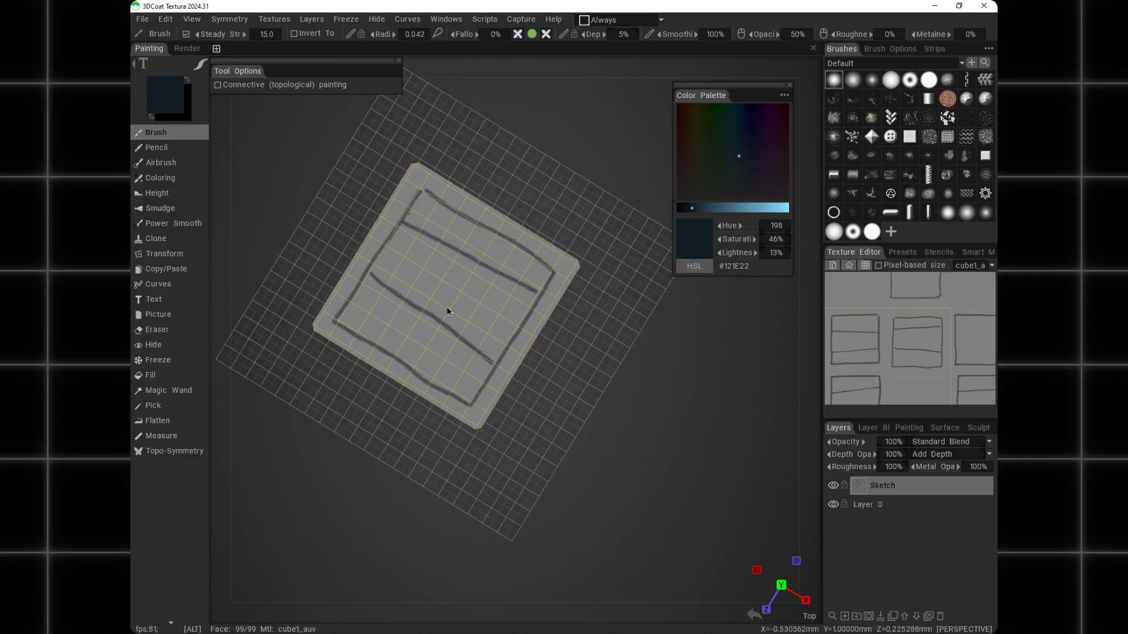
pyautogui.keyDown('alt'); pyautogui.moveTo(447, 311); pyautogui.dragTo(465, 365); pyautogui.keyUp('alt')
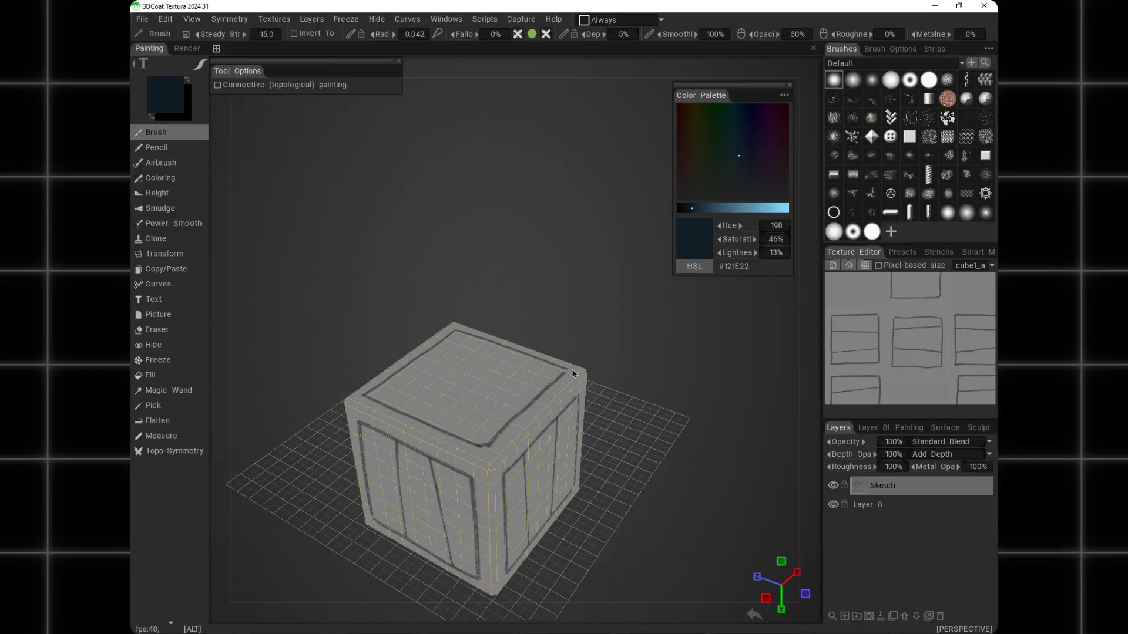
pyautogui.keyDown('alt'); pyautogui.moveTo(572, 373); pyautogui.dragTo(453, 303); pyautogui.keyUp('alt')
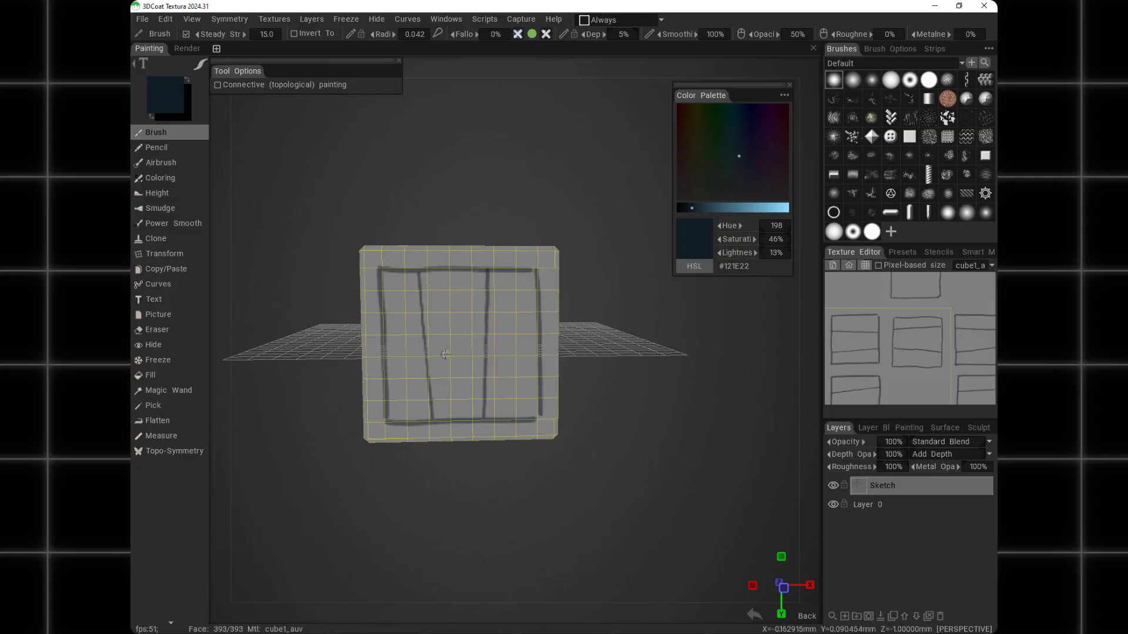
pyautogui.keyDown('alt'); pyautogui.moveTo(538, 347); pyautogui.dragTo(462, 444); pyautogui.keyUp('alt')
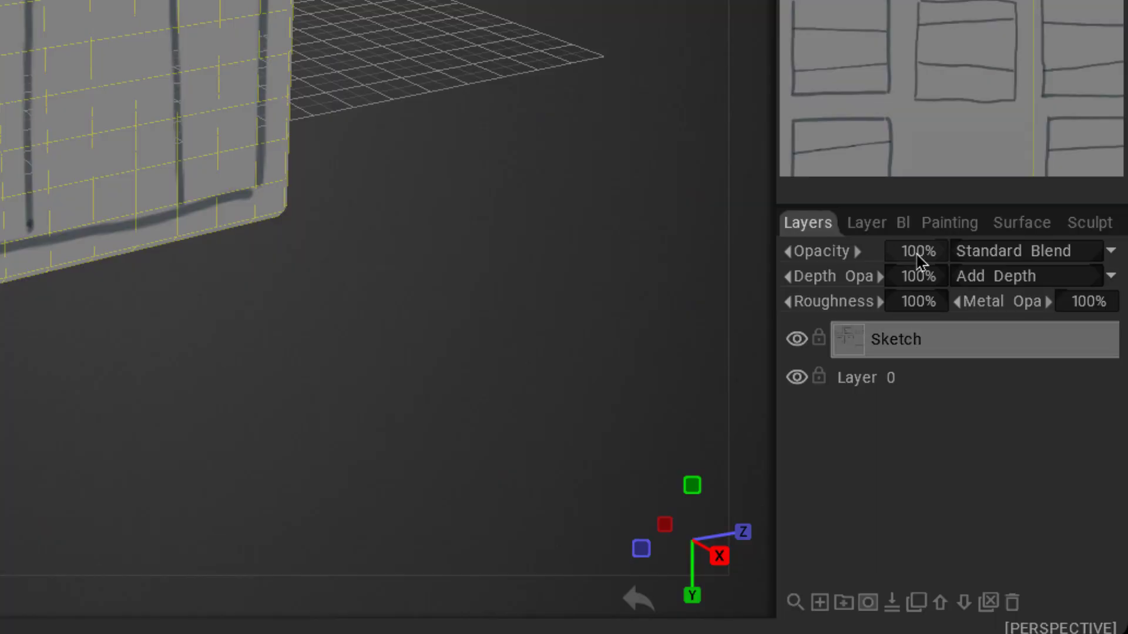
# Set the Sketch layer's opacity to 50% and view the fainter lines around the cube
pyautogui.click(914, 251)
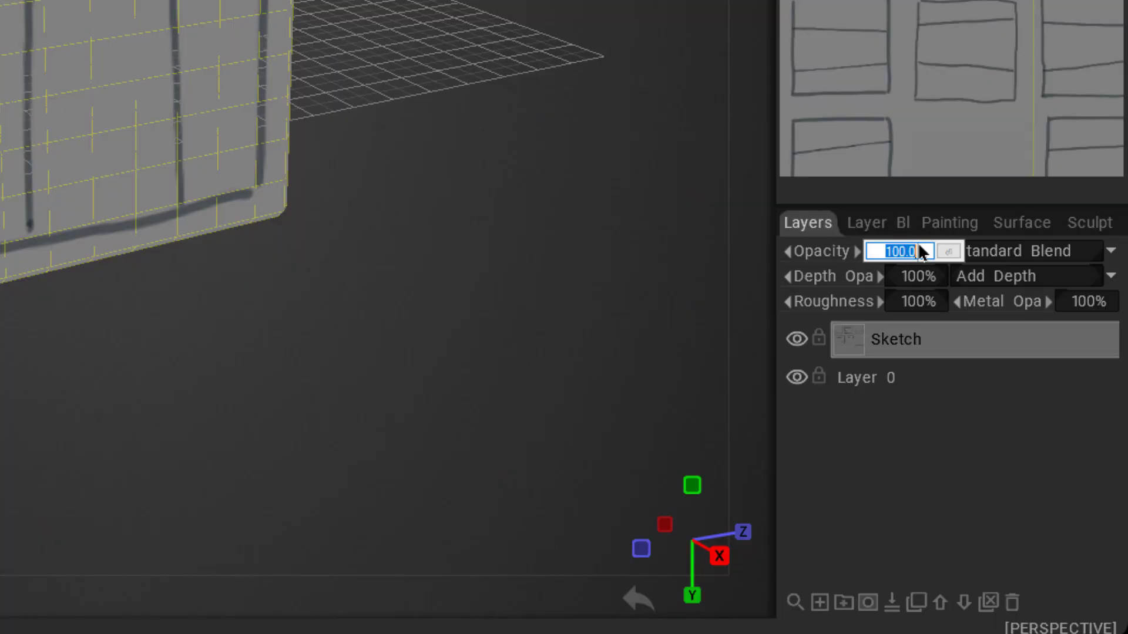
pyautogui.press('Return')
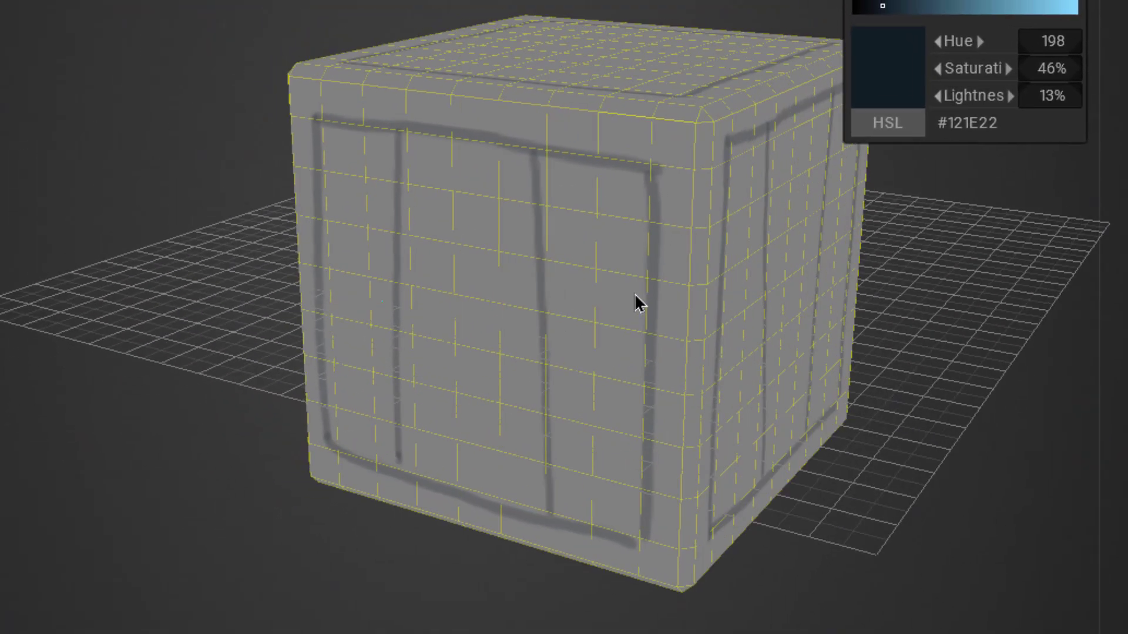
pyautogui.keyDown('alt'); pyautogui.moveTo(635, 293); pyautogui.dragTo(619, 292); pyautogui.keyUp('alt')
pyautogui.keyDown('alt'); pyautogui.moveTo(619, 292); pyautogui.dragTo(506, 287, button='middle'); pyautogui.keyUp('alt')
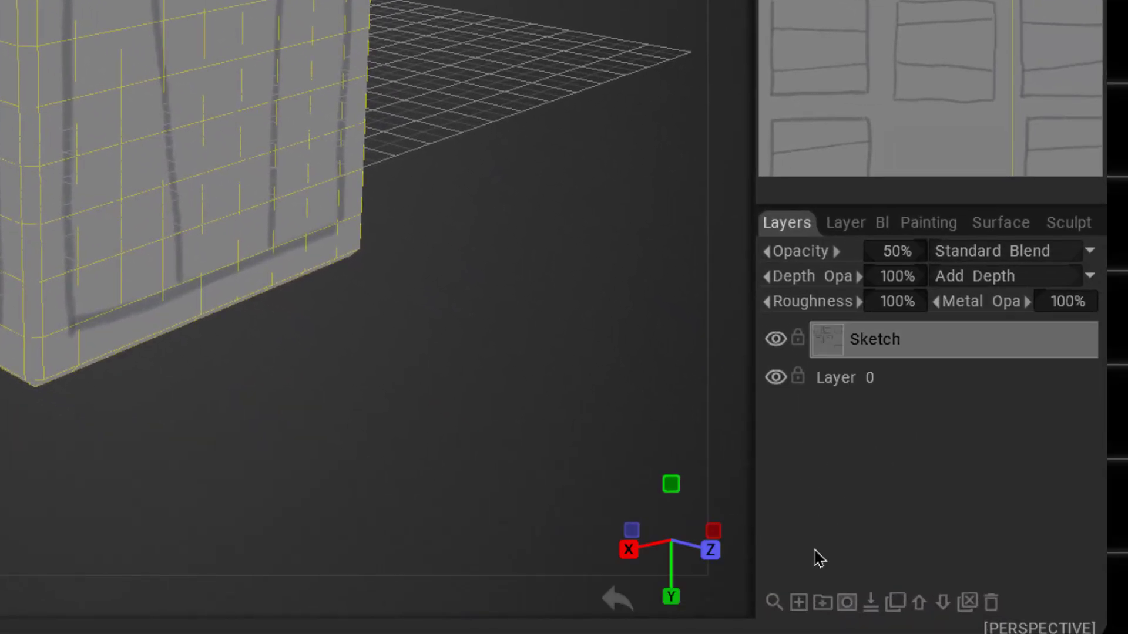
# Add a new paint layer and name it Base
pyautogui.click(798, 602)
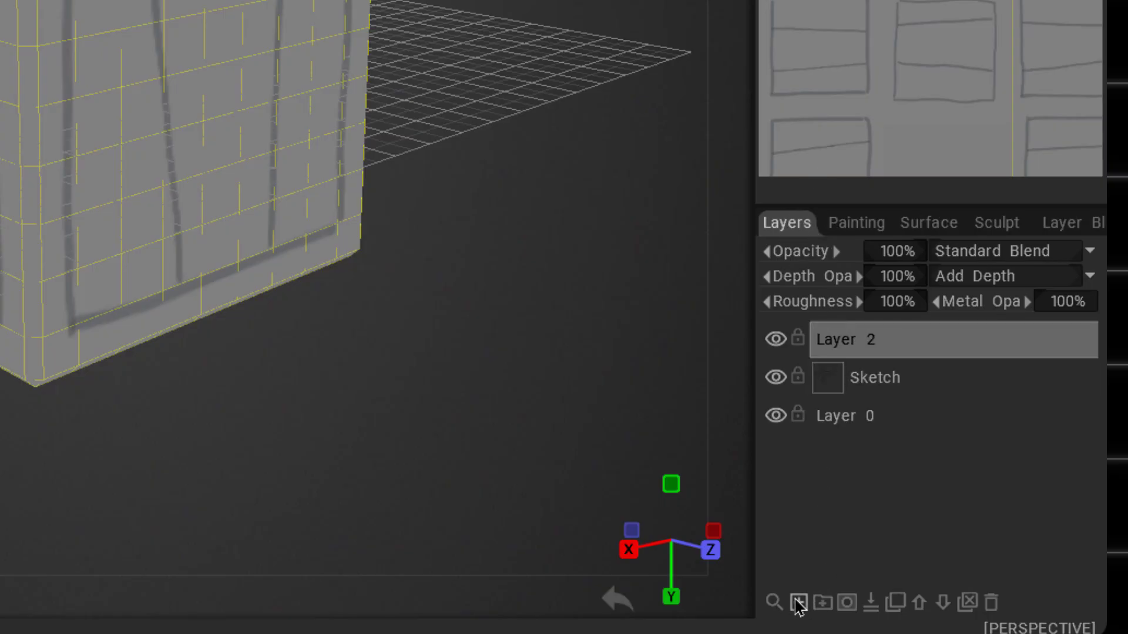
pyautogui.doubleClick(846, 344)
pyautogui.write('Base')
pyautogui.press('Return')
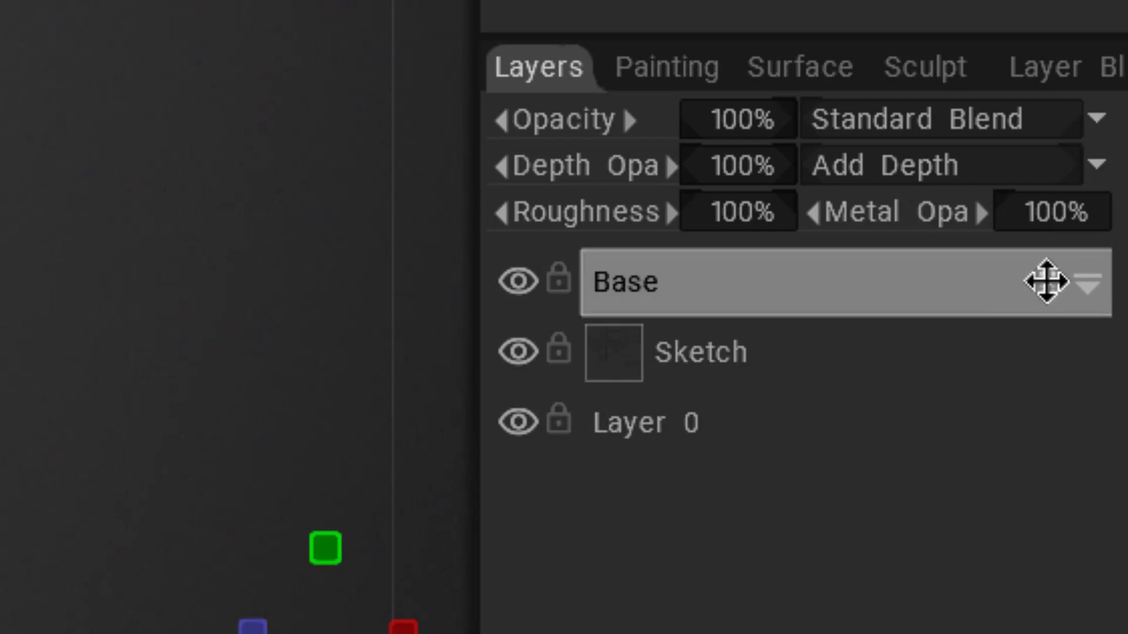
# Move the Base layer below the Sketch layer and make Base the active layer
pyautogui.moveTo(1048, 280)
pyautogui.mouseDown()
pyautogui.moveTo(1050, 388)
pyautogui.moveTo(1055, 368)
pyautogui.moveTo(1044, 389)
pyautogui.mouseUp()
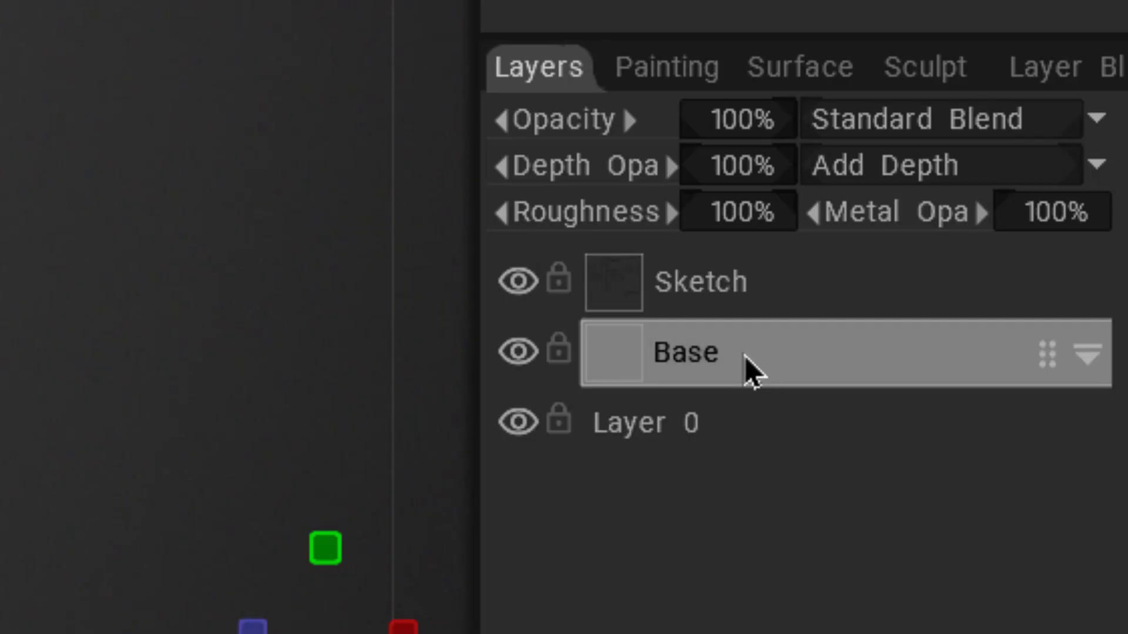
pyautogui.doubleClick(713, 355)
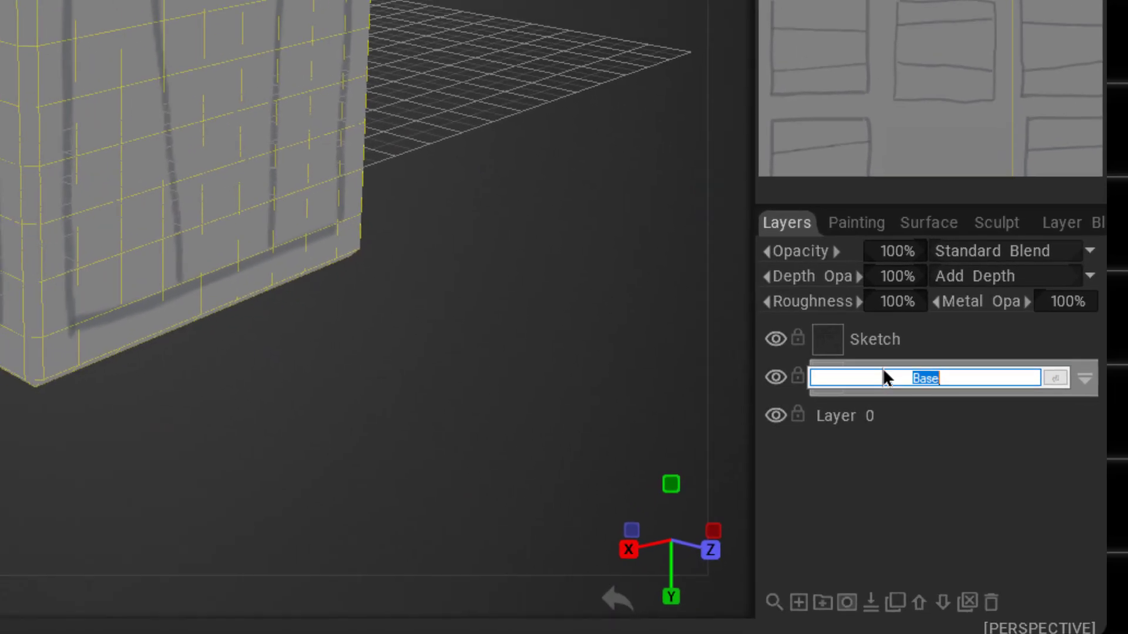
pyautogui.click(924, 340)
pyautogui.click(894, 347)
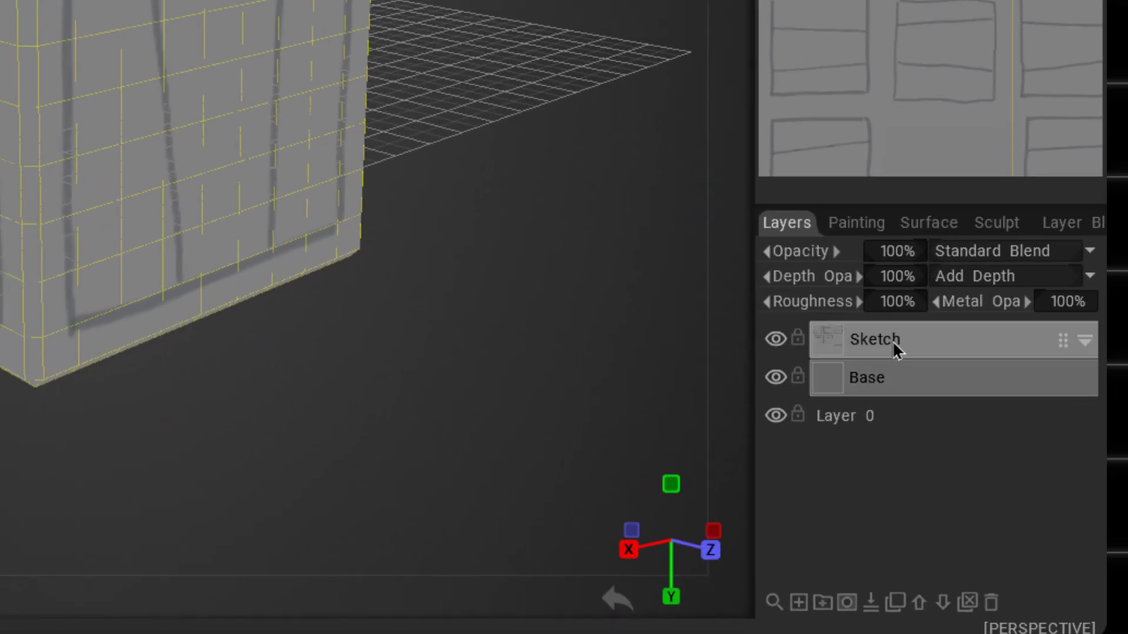
pyautogui.click(903, 388)
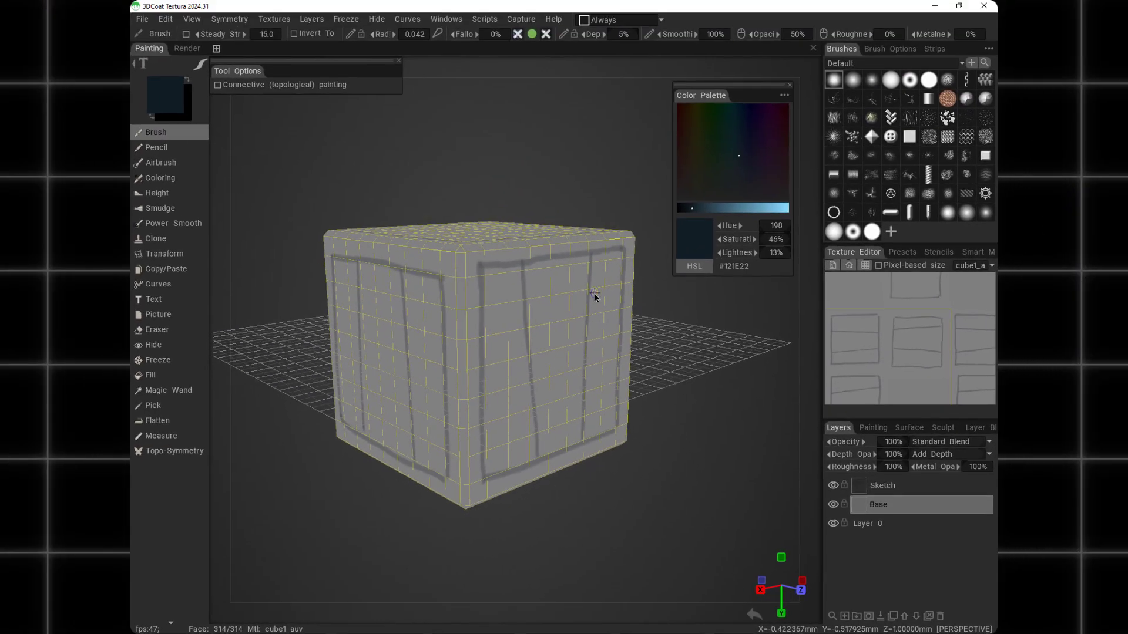
# Activate the Fill tool and pick a golden tan with hue 41.7 and 57% saturation, moving the material preview off the cube
pyautogui.keyDown('alt'); pyautogui.moveTo(447, 360); pyautogui.dragTo(452, 323); pyautogui.keyUp('alt')
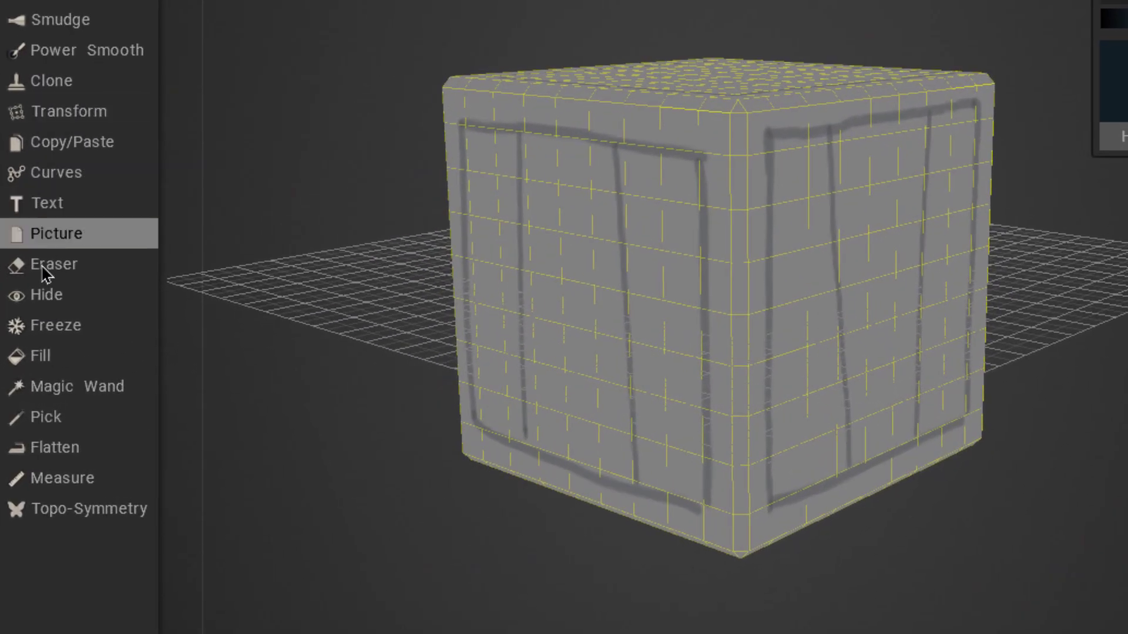
pyautogui.click(47, 357)
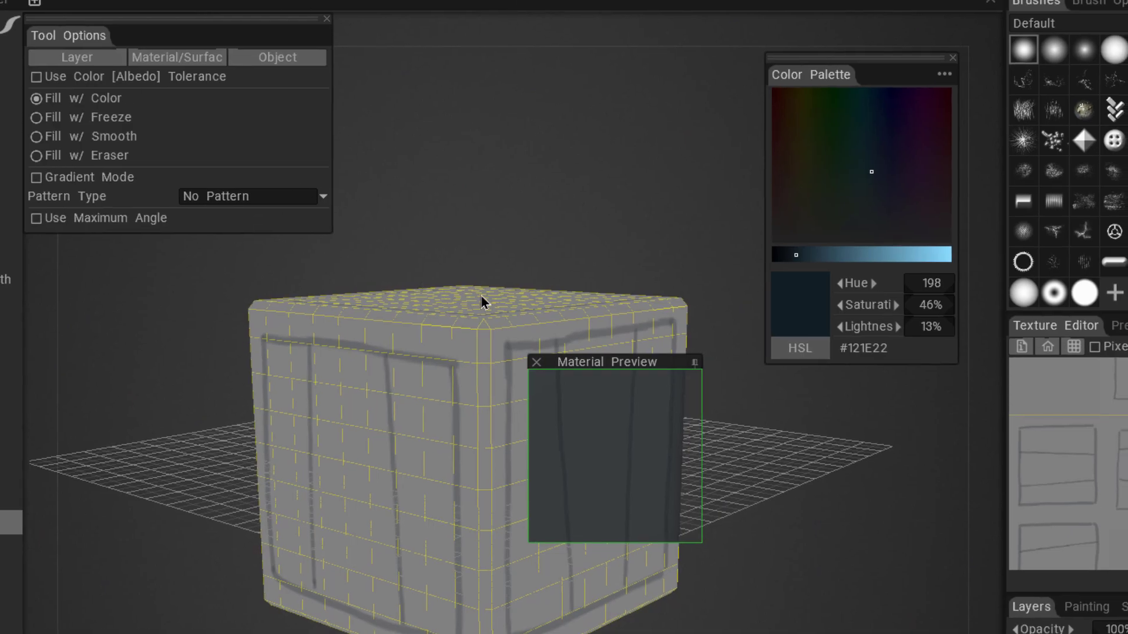
pyautogui.click(869, 255)
pyautogui.click(856, 137)
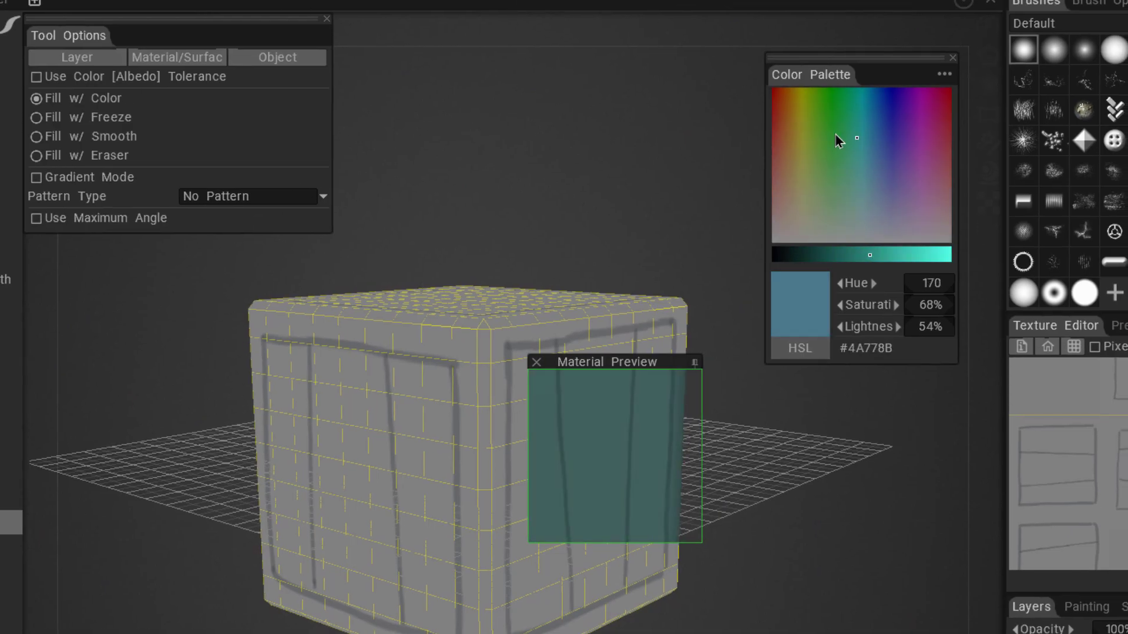
pyautogui.click(795, 126)
pyautogui.moveTo(798, 140); pyautogui.dragTo(793, 155)
pyautogui.moveTo(572, 360); pyautogui.dragTo(529, 44)
pyautogui.click(878, 256)
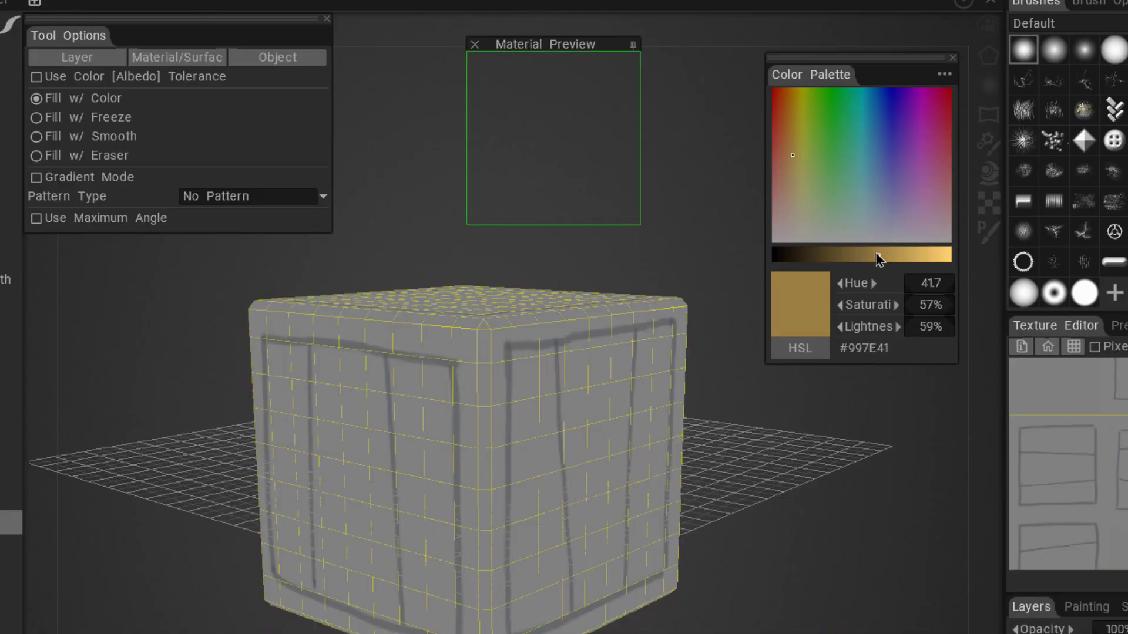
pyautogui.moveTo(877, 255); pyautogui.dragTo(876, 255)
# Preview darker fill colors on the cube, choose a muted green (#375F50), and move the material preview clear of the cube
pyautogui.moveTo(529, 44); pyautogui.dragTo(651, 256)
pyautogui.click(828, 256)
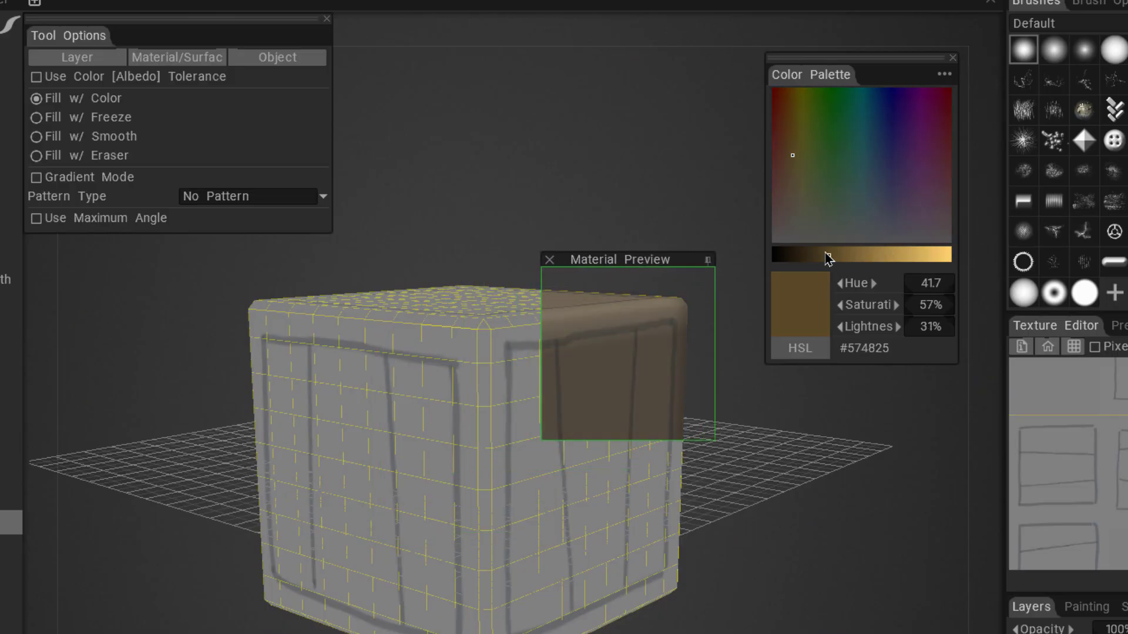
pyautogui.moveTo(828, 256); pyautogui.dragTo(859, 255)
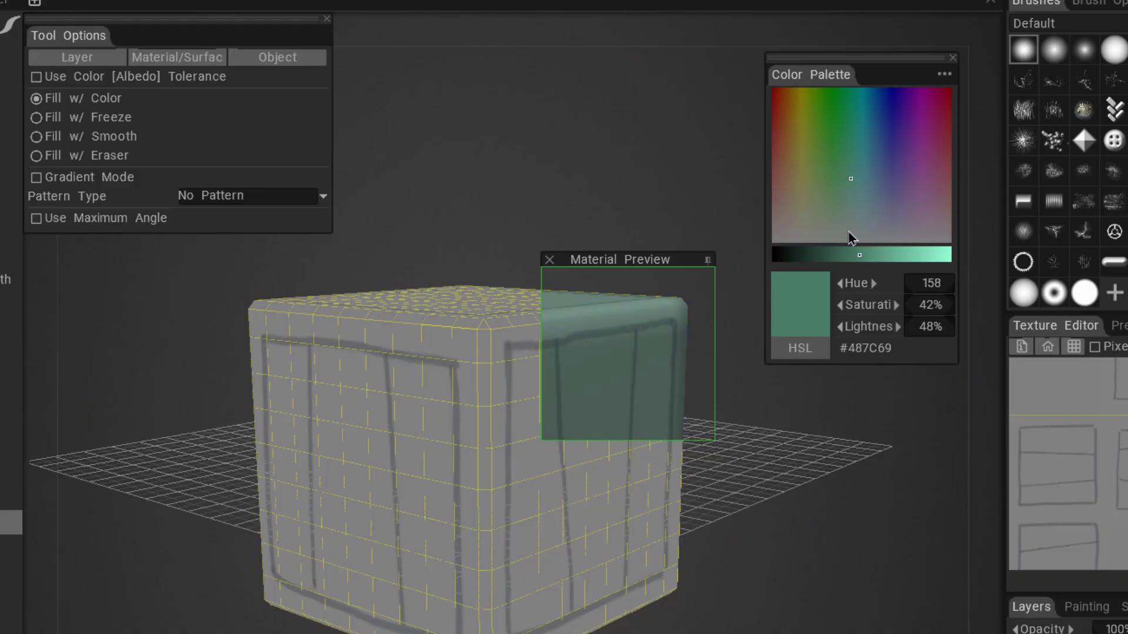
pyautogui.click(839, 259)
pyautogui.moveTo(624, 259); pyautogui.dragTo(632, 52)
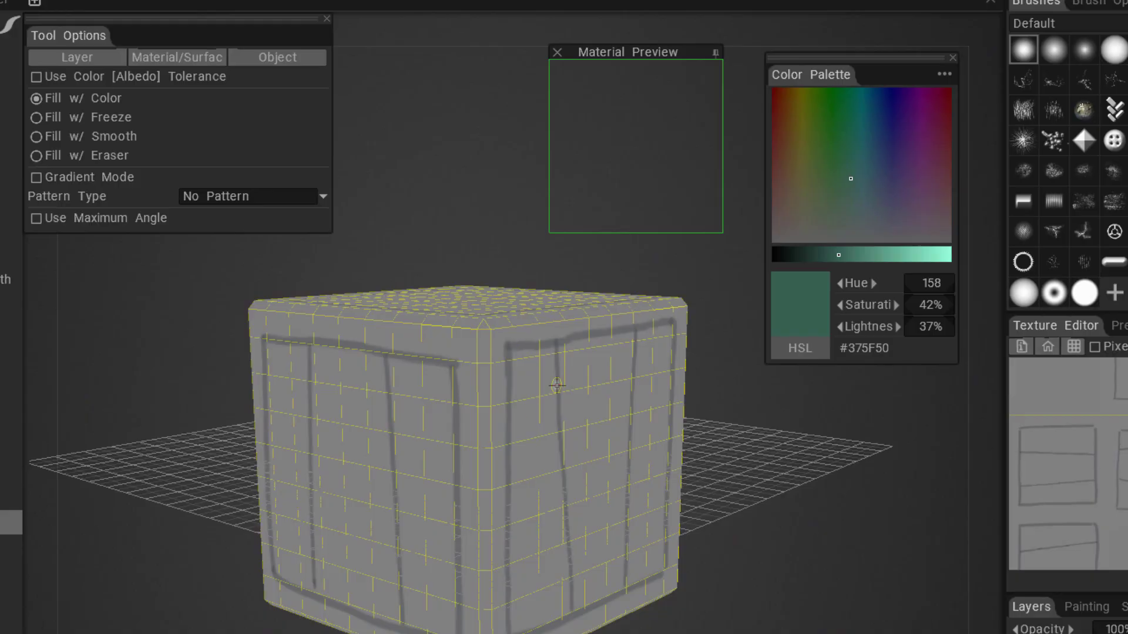
# Choose a dark golden brown (#65512A) and fill the whole cube with it on the Base layer
pyautogui.moveTo(557, 385)
pyautogui.keyDown('alt'); pyautogui.mouseDown(button='right')
pyautogui.moveTo(592, 402)
pyautogui.moveTo(576, 390)
pyautogui.mouseUp(button='right'); pyautogui.keyUp('alt')
pyautogui.click(802, 160)
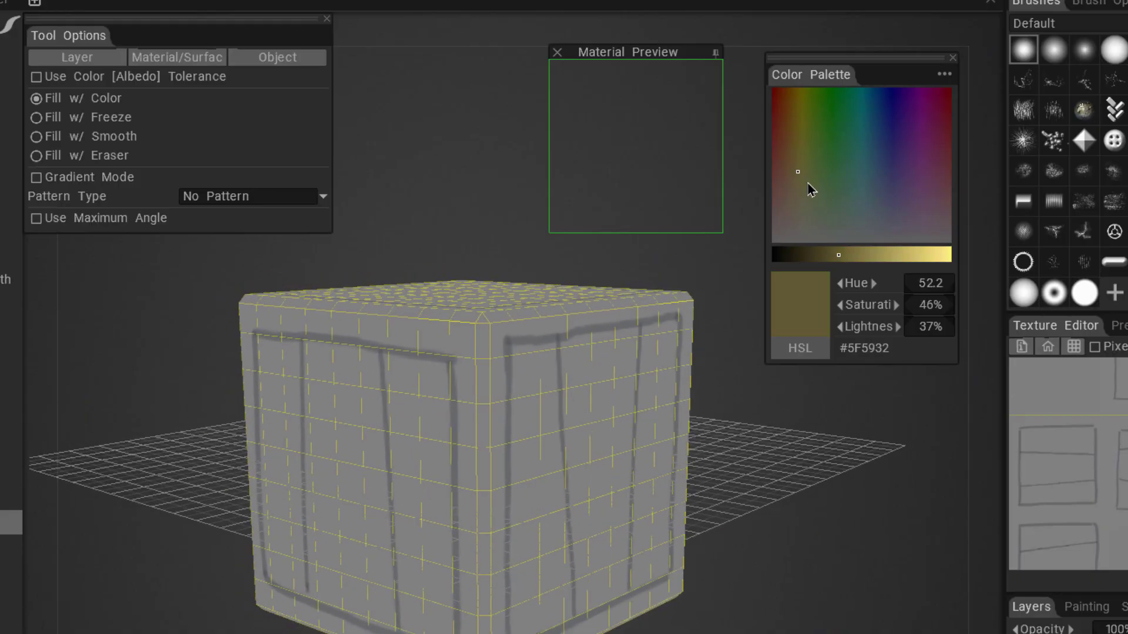
pyautogui.click(880, 255)
pyautogui.moveTo(791, 183)
pyautogui.mouseDown()
pyautogui.moveTo(803, 176)
pyautogui.moveTo(794, 141)
pyautogui.mouseUp()
pyautogui.click(835, 255)
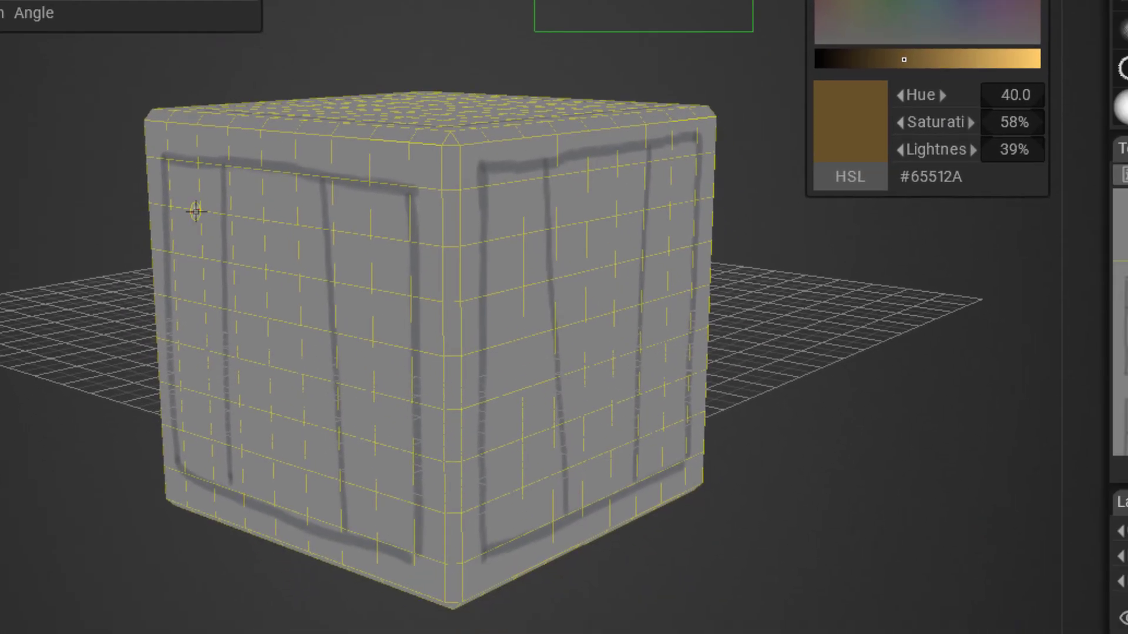
pyautogui.click(343, 444)
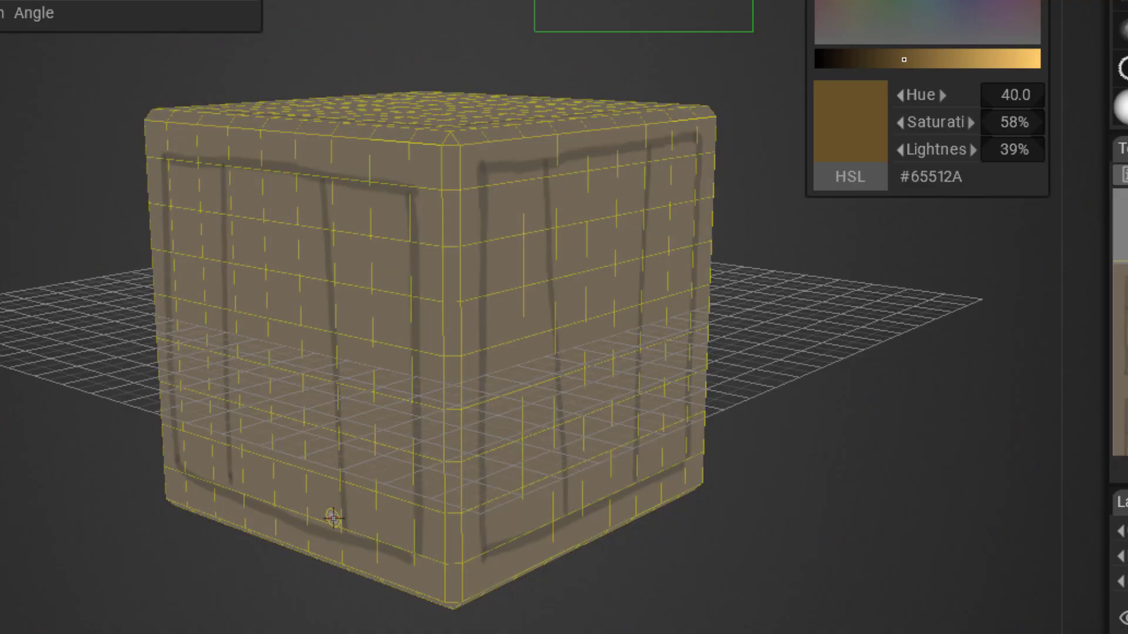
# Darken and saturate the fill color to #5C471B, and fill the cube with it again on the Base layer
pyautogui.moveTo(903, 60); pyautogui.dragTo(895, 59)
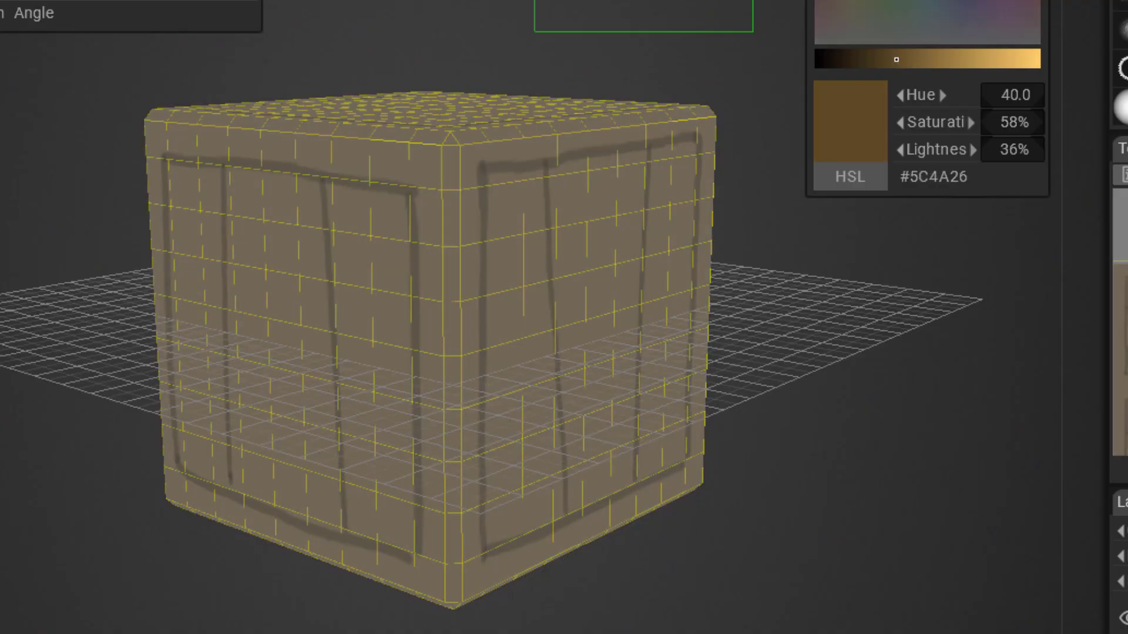
pyautogui.moveTo(840, 1); pyautogui.dragTo(839, 0)
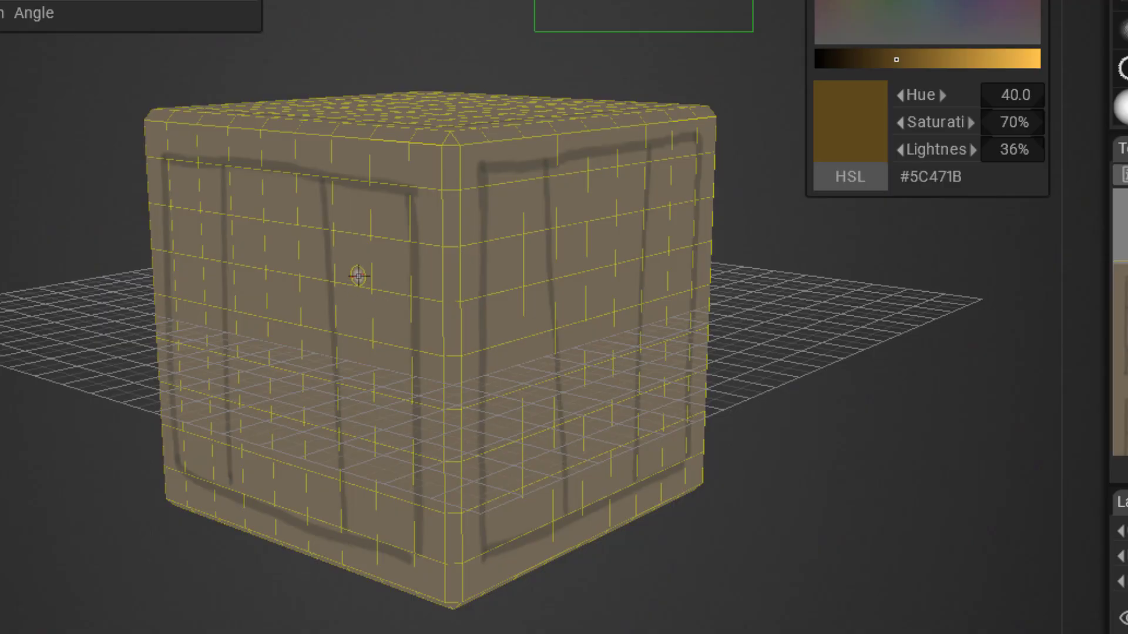
pyautogui.click(359, 276)
# Inspect the filled cube from several sides and turn off the 3D grid display
pyautogui.moveTo(507, 423); pyautogui.dragTo(421, 443, button='middle')
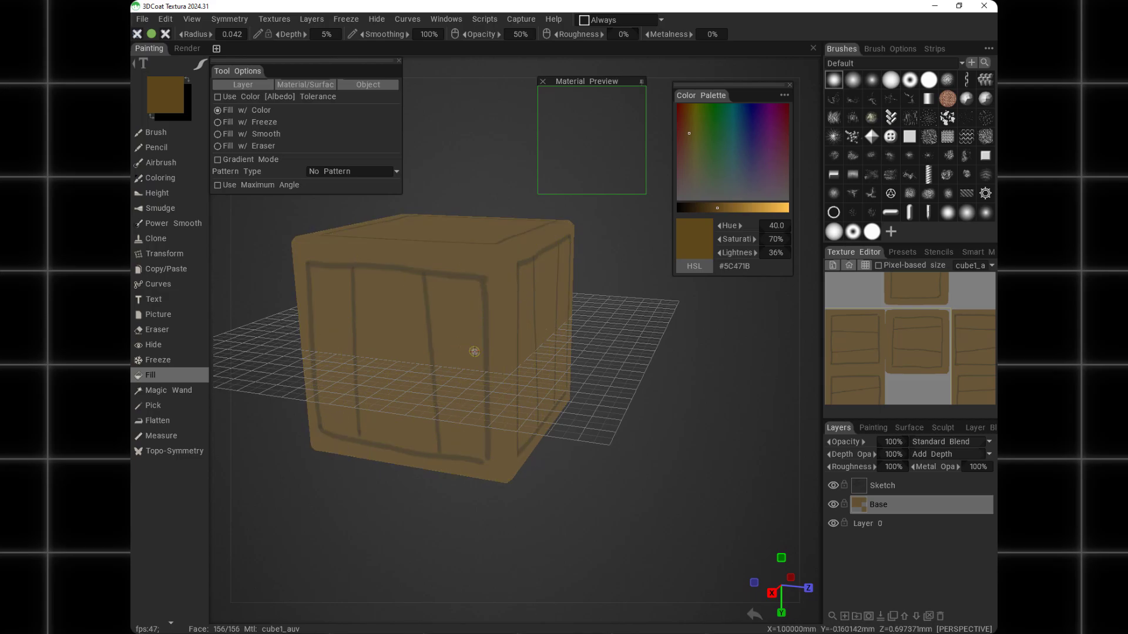
pyautogui.keyDown('alt'); pyautogui.moveTo(456, 328); pyautogui.dragTo(562, 353); pyautogui.keyUp('alt')
pyautogui.keyDown('alt'); pyautogui.moveTo(514, 293); pyautogui.dragTo(516, 307); pyautogui.keyUp('alt')
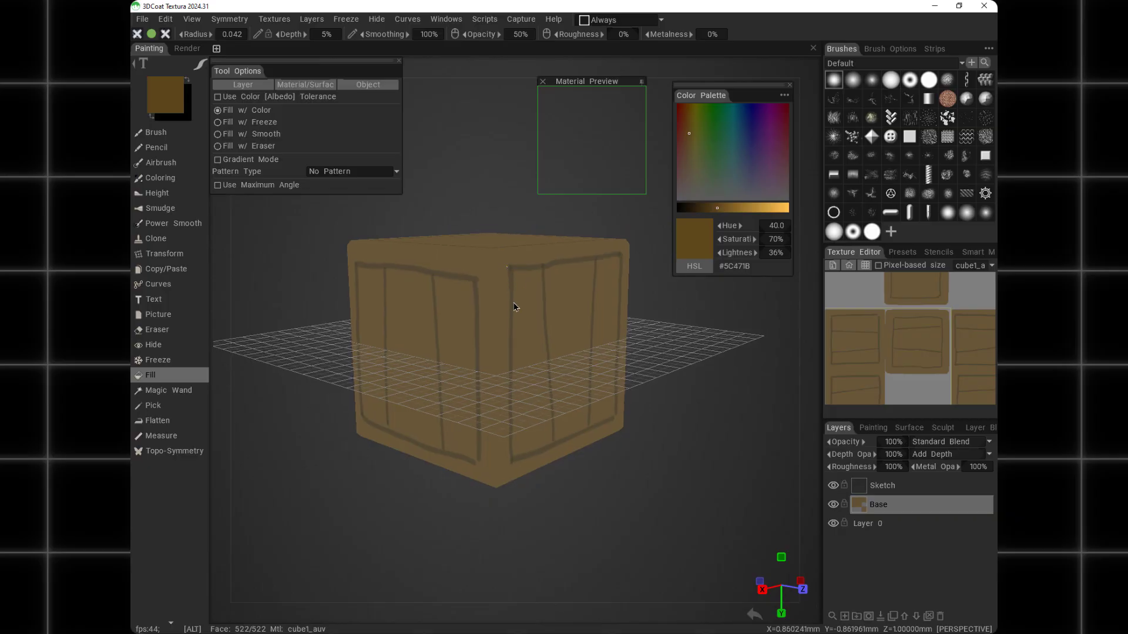
pyautogui.keyDown('alt'); pyautogui.moveTo(516, 307); pyautogui.dragTo(534, 336, button='middle'); pyautogui.keyUp('alt')
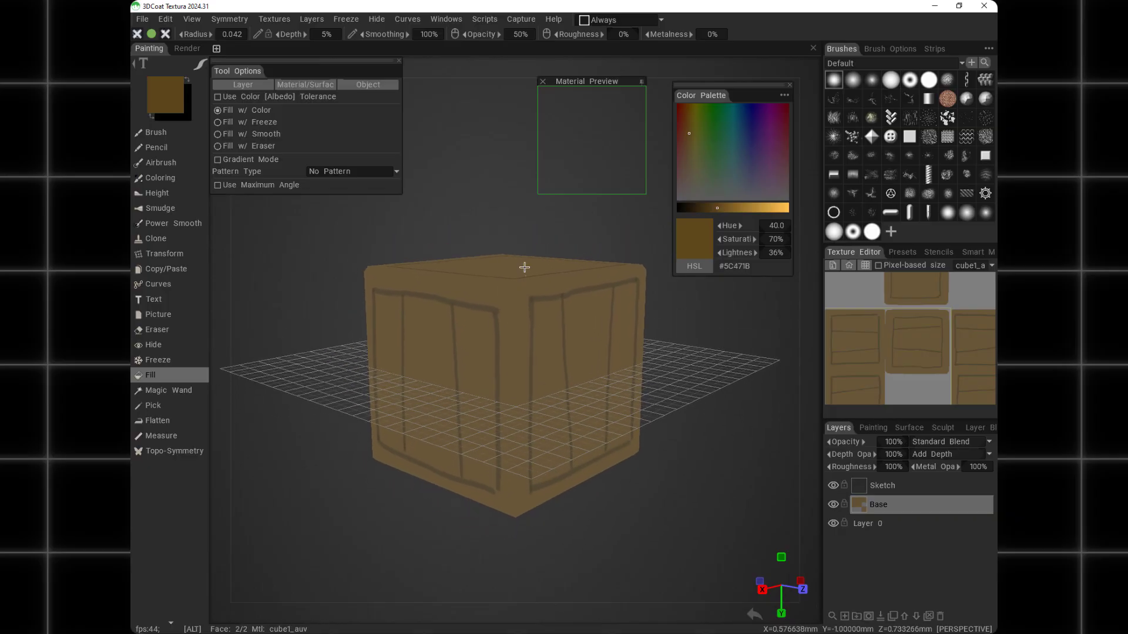
pyautogui.click(191, 20)
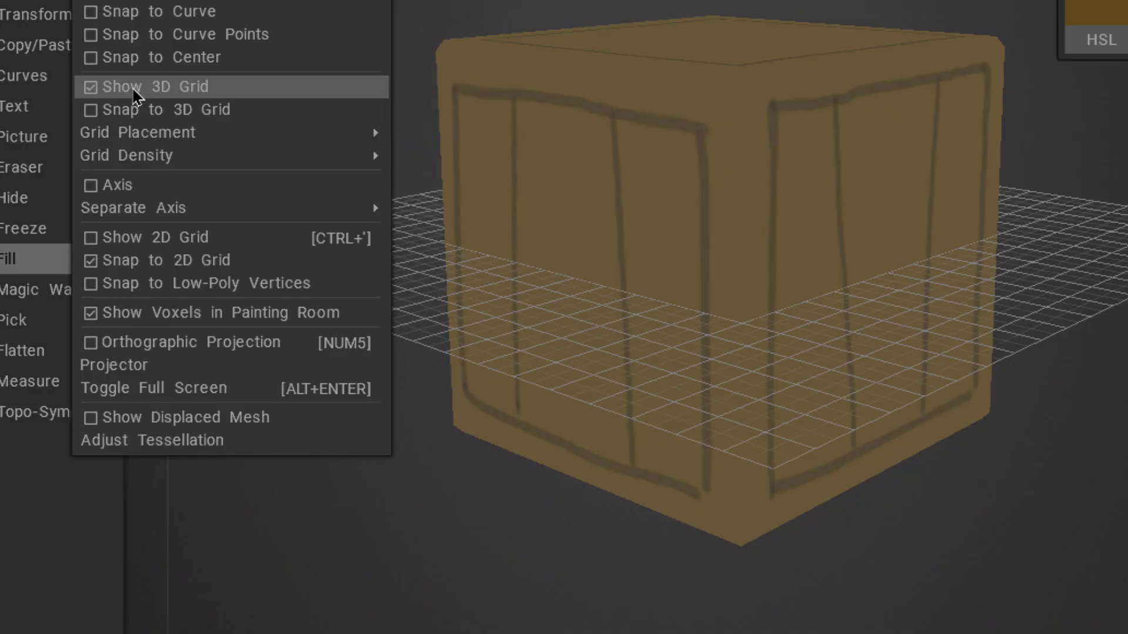
pyautogui.click(137, 88)
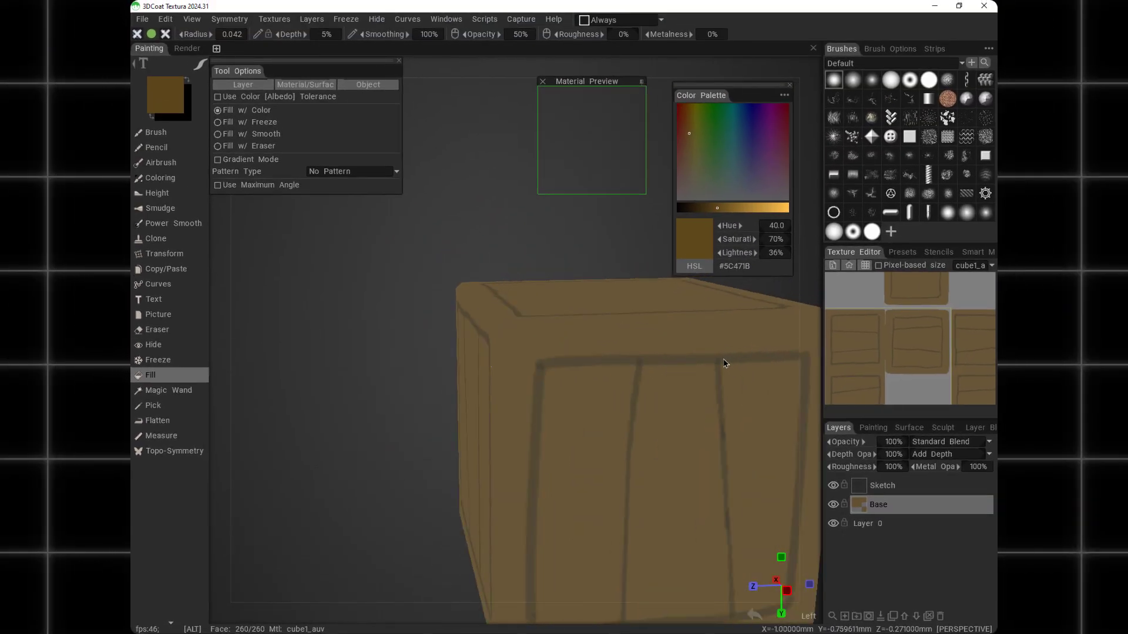
# Add a layer named Gradiente between Sketch and Base, and set its color blending mode to Overlay
pyautogui.keyDown('alt'); pyautogui.moveTo(724, 363); pyautogui.dragTo(511, 375); pyautogui.keyUp('alt')
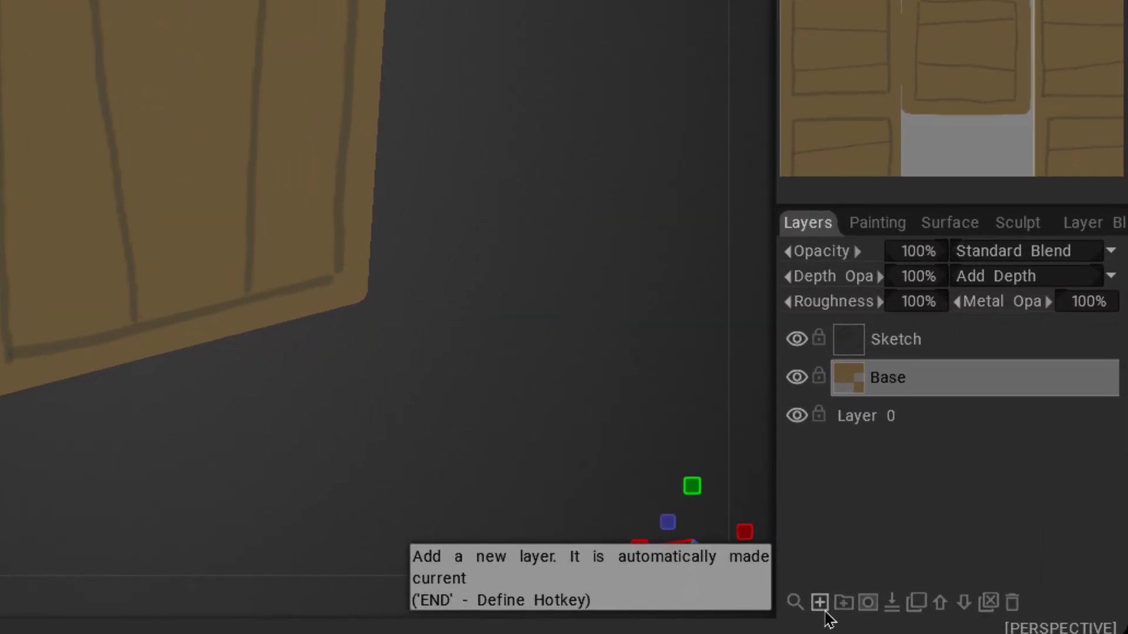
pyautogui.click(844, 617)
pyautogui.click(874, 382)
pyautogui.doubleClick(865, 389)
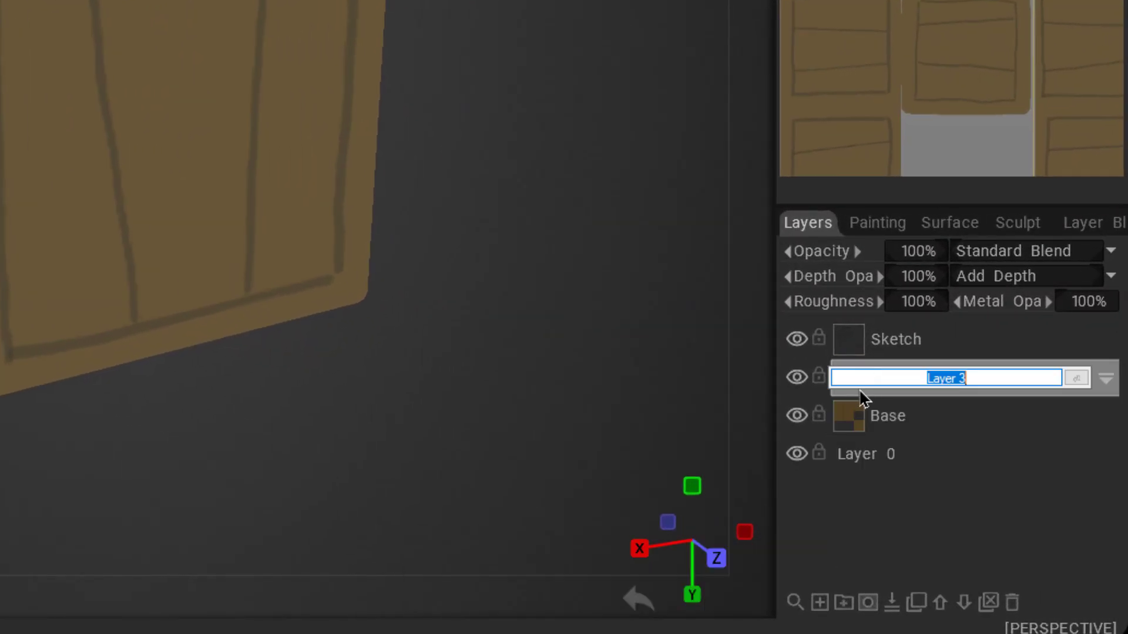
pyautogui.write('Gradiente')
pyautogui.press('Return')
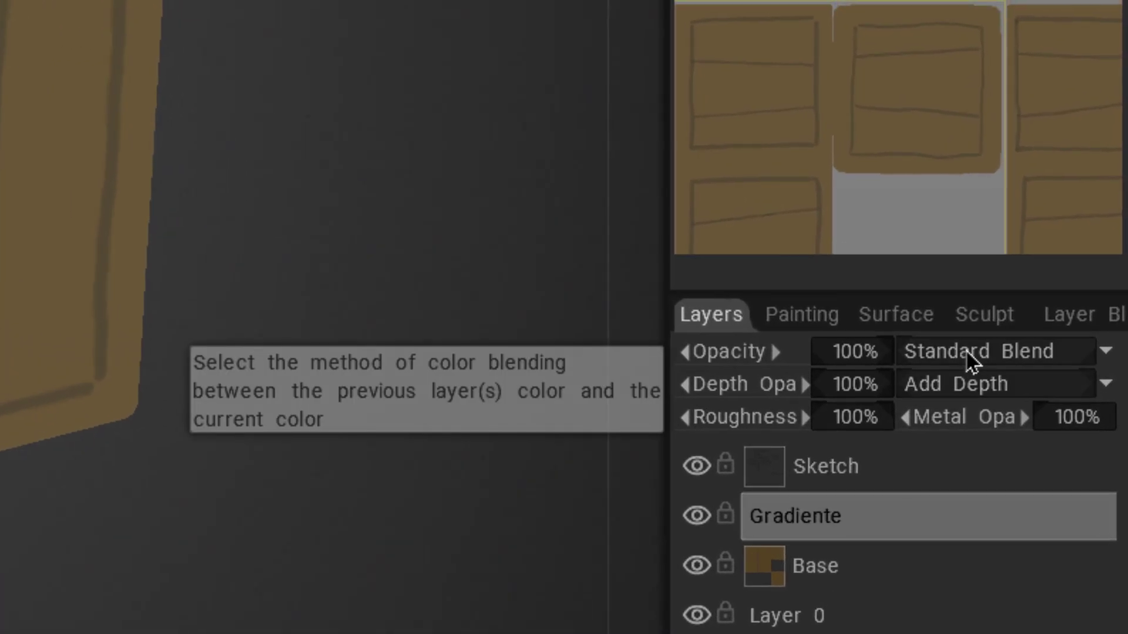
pyautogui.click(975, 359)
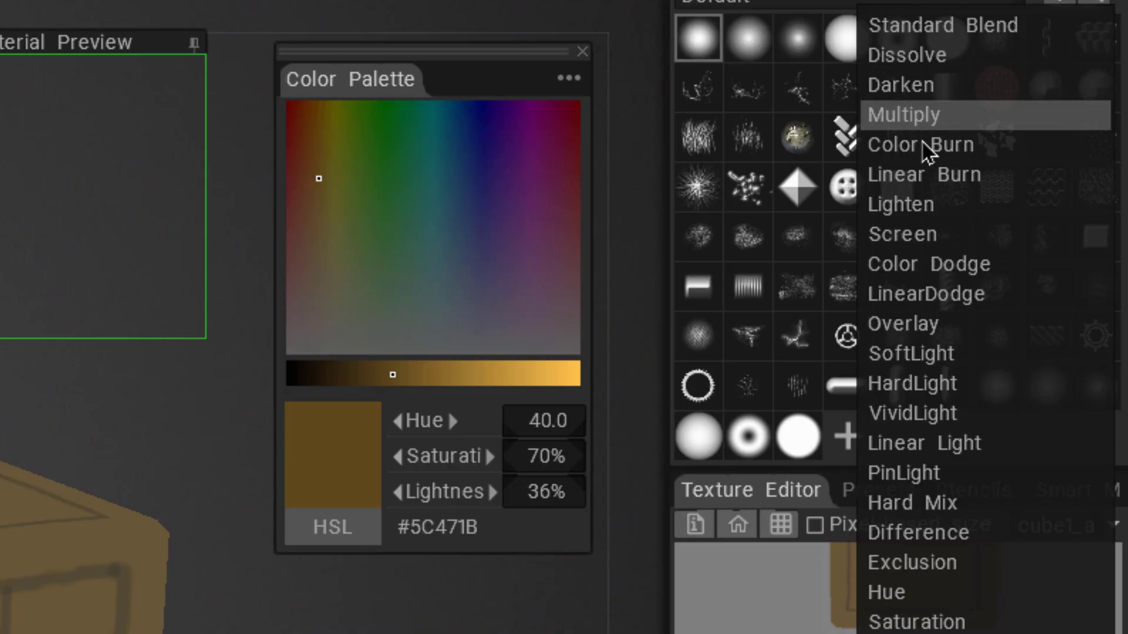
pyautogui.click(909, 326)
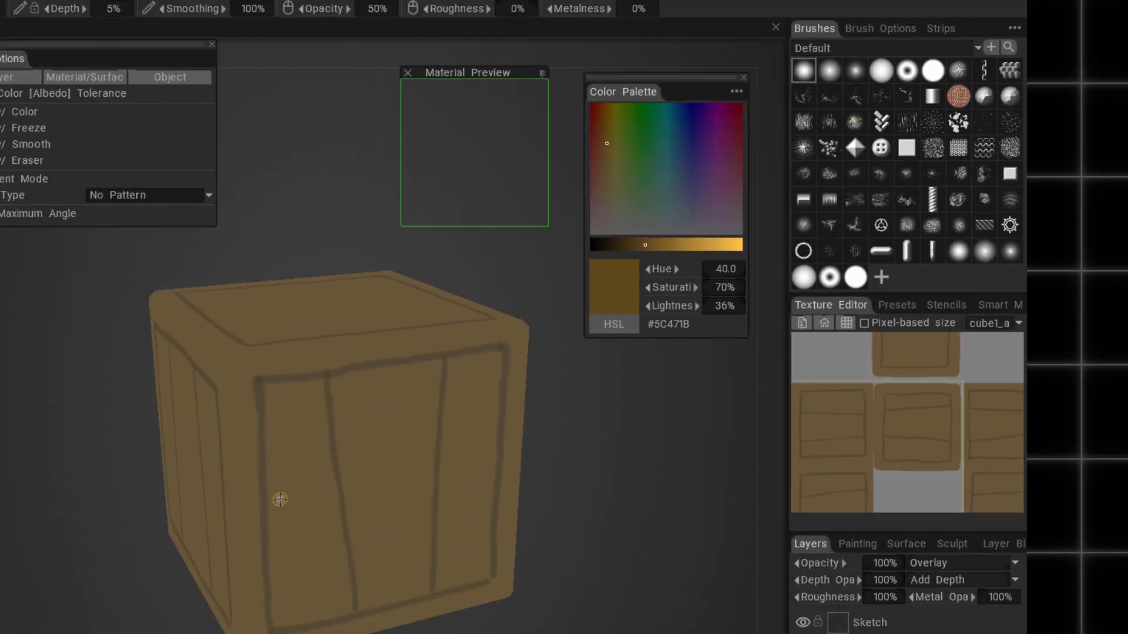
# Enable Gradient Mode for the color fill and examine the gradient line and its two end points on the cube
pyautogui.keyDown('alt'); pyautogui.moveTo(438, 397); pyautogui.dragTo(500, 353); pyautogui.keyUp('alt')
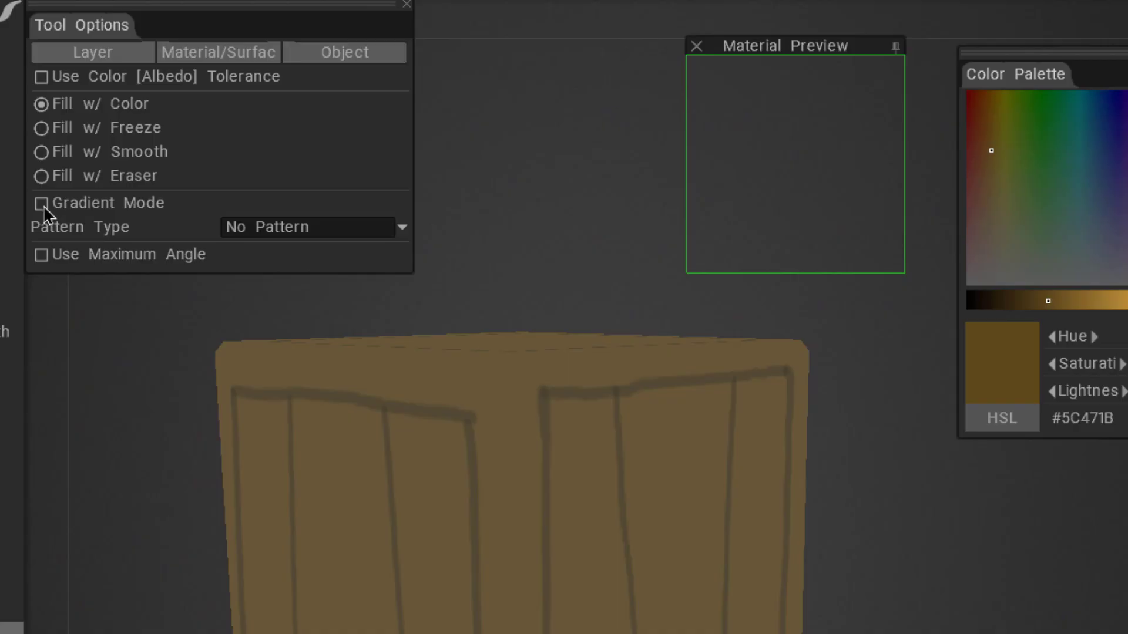
pyautogui.click(41, 204)
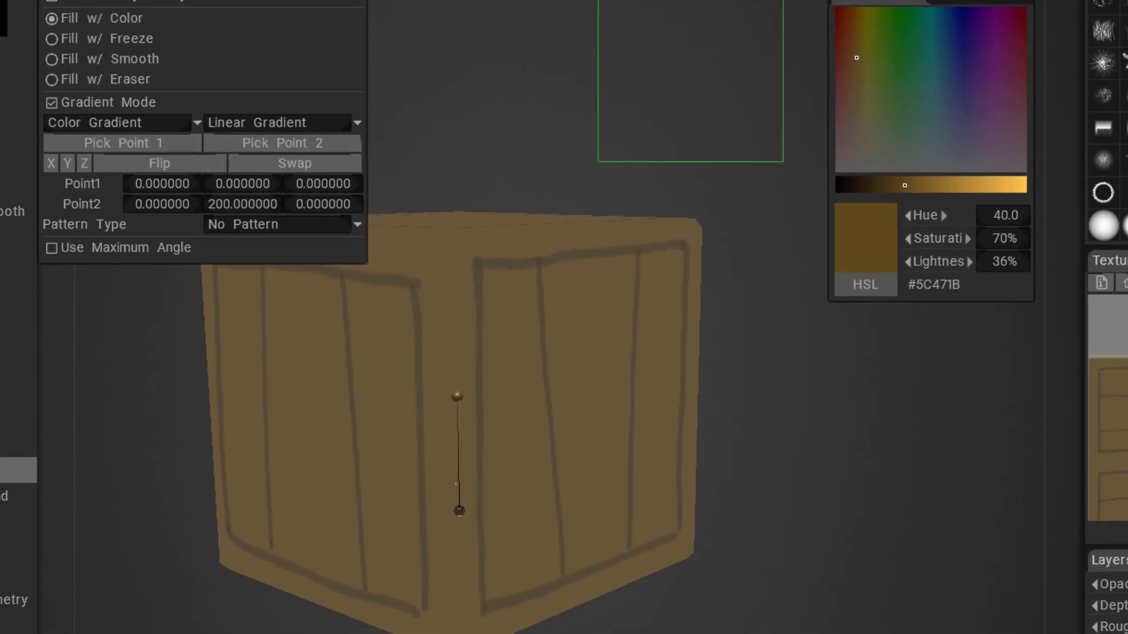
pyautogui.moveTo(463, 468)
pyautogui.keyDown('alt'); pyautogui.mouseDown(button='right')
pyautogui.moveTo(570, 521)
pyautogui.moveTo(480, 457)
pyautogui.mouseUp(button='right'); pyautogui.keyUp('alt')
pyautogui.keyDown('alt'); pyautogui.moveTo(479, 457); pyautogui.dragTo(570, 390, button='middle'); pyautogui.keyUp('alt')
pyautogui.keyDown('alt'); pyautogui.moveTo(419, 450); pyautogui.dragTo(550, 480, button='right'); pyautogui.keyUp('alt')
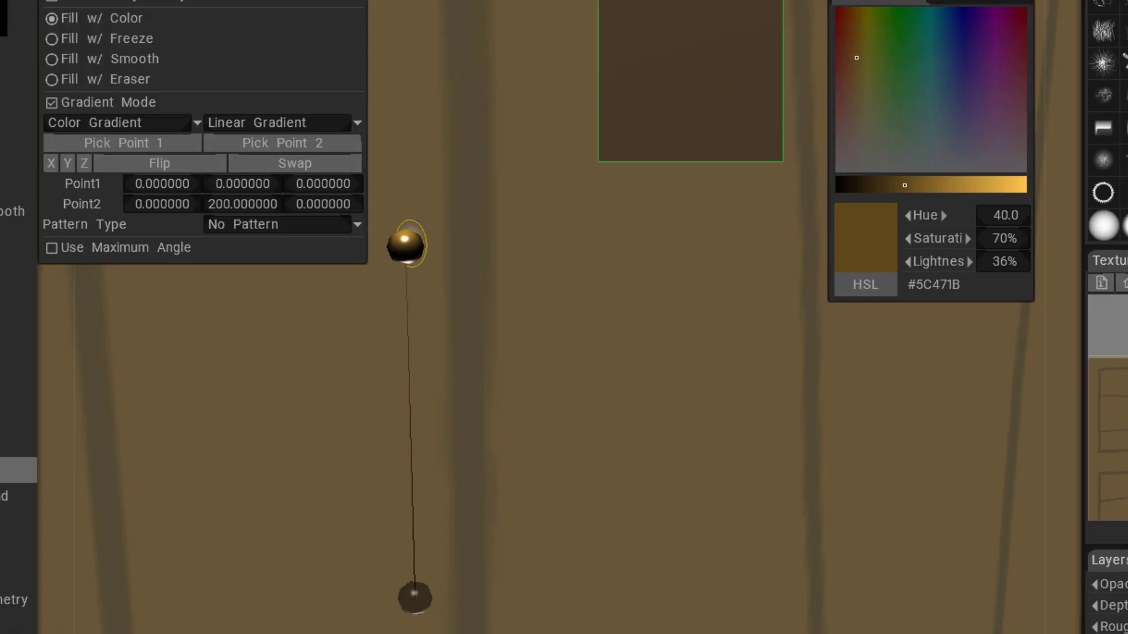
pyautogui.keyDown('alt'); pyautogui.moveTo(496, 347); pyautogui.dragTo(335, 291, button='right'); pyautogui.keyUp('alt')
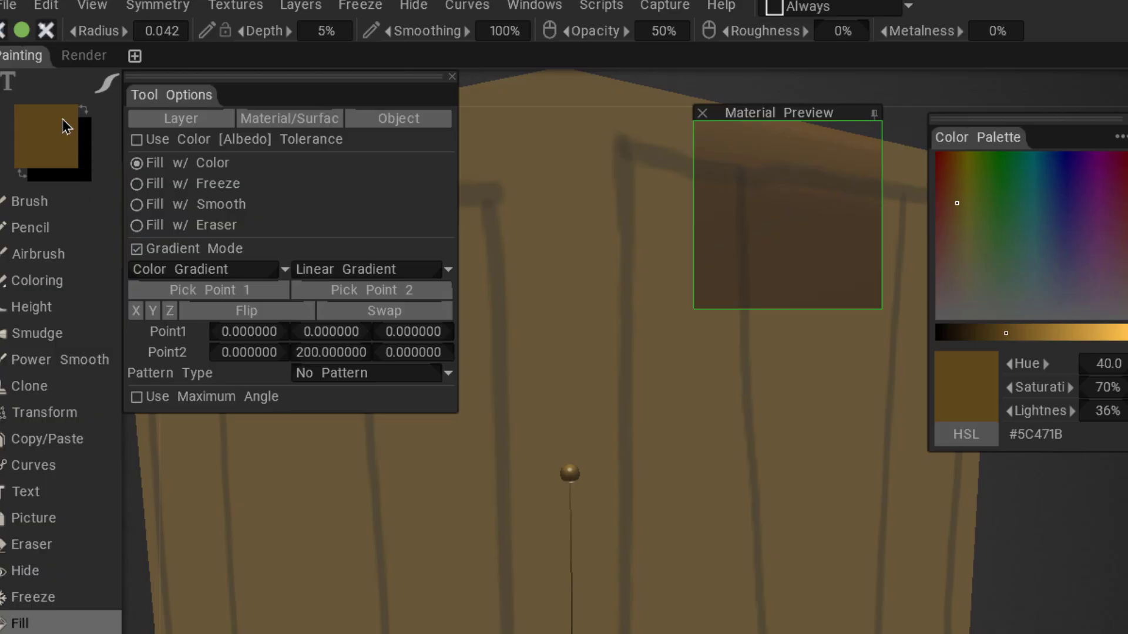
# Set the secondary color to a very dark olive green for the gradient's second color
pyautogui.click(82, 180)
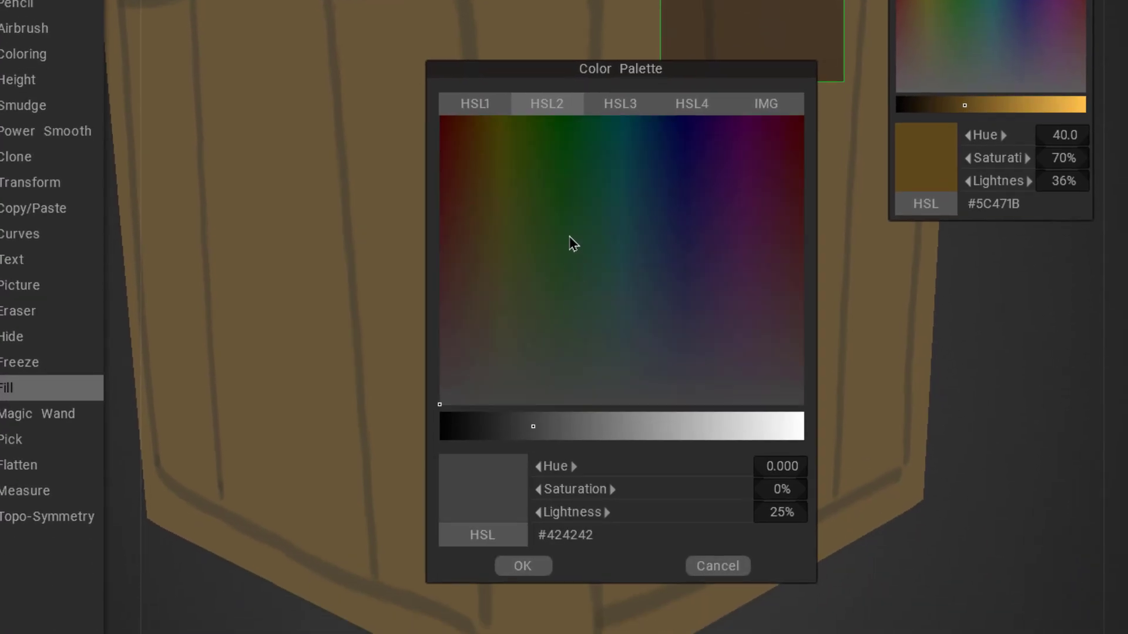
pyautogui.click(613, 441)
pyautogui.click(538, 633)
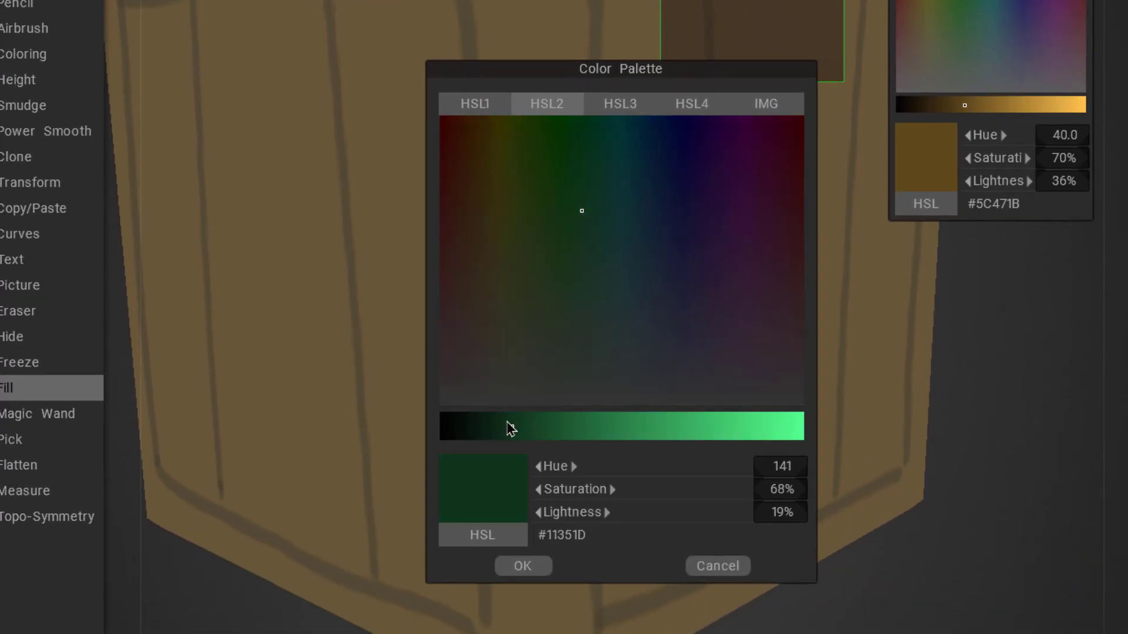
pyautogui.moveTo(549, 240); pyautogui.dragTo(529, 255)
pyautogui.click(522, 565)
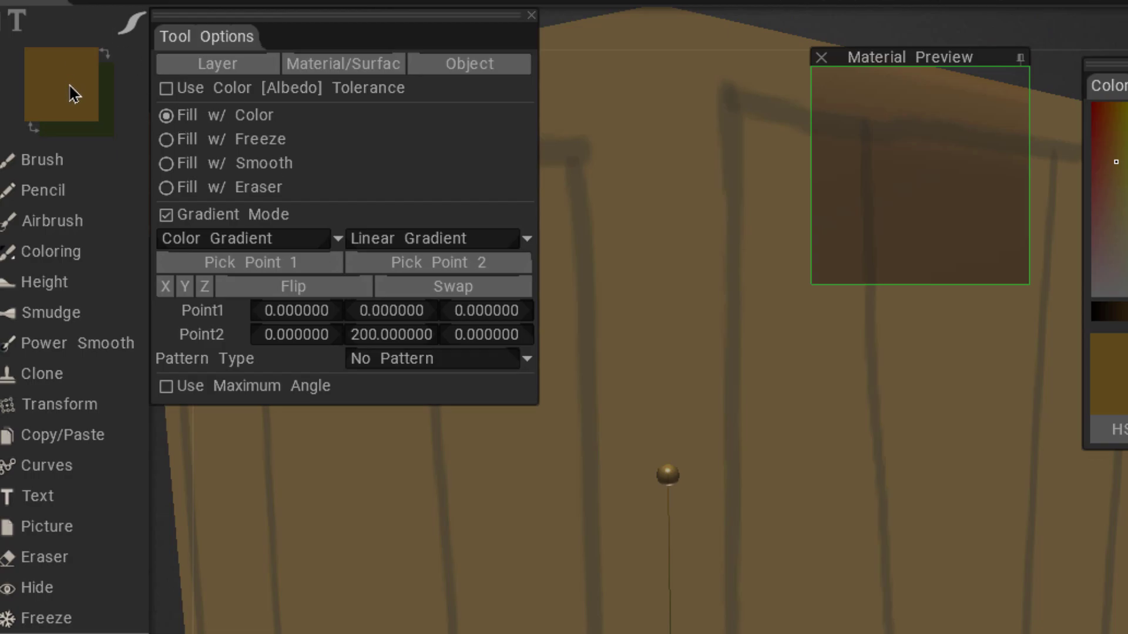
# Try different positions for gradient Point 1 on the cube, ending near the top of the front vertical edge
pyautogui.click(255, 263)
pyautogui.scroll(-5, 649, 478)
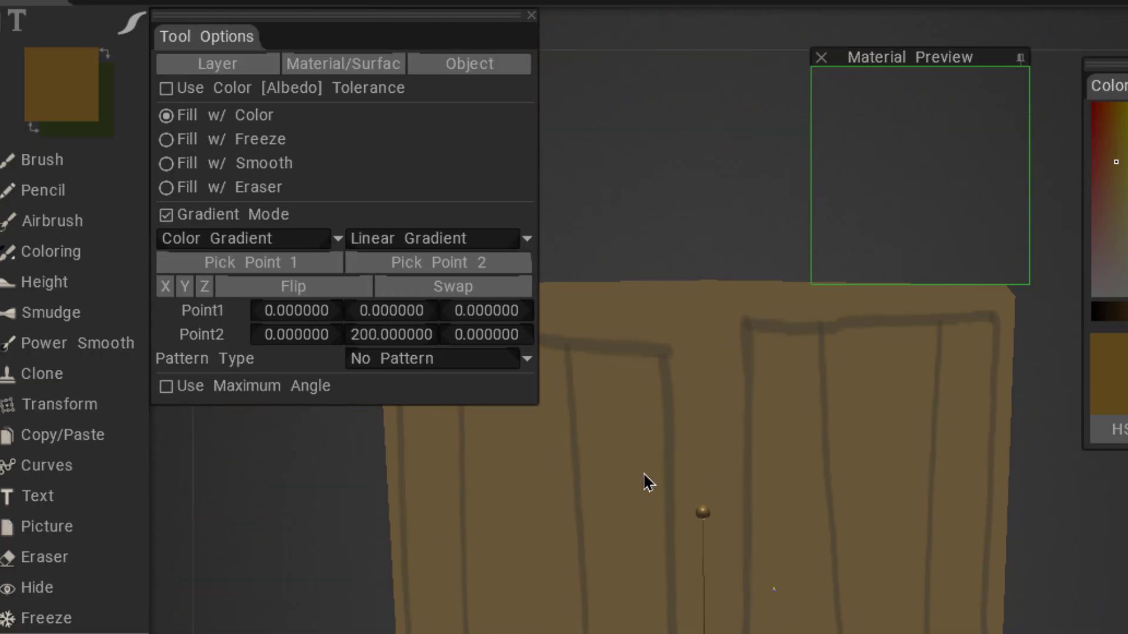
pyautogui.moveTo(878, 573)
pyautogui.mouseDown(button='middle')
pyautogui.moveTo(701, 563)
pyautogui.moveTo(907, 549)
pyautogui.moveTo(863, 577)
pyautogui.mouseUp(button='middle')
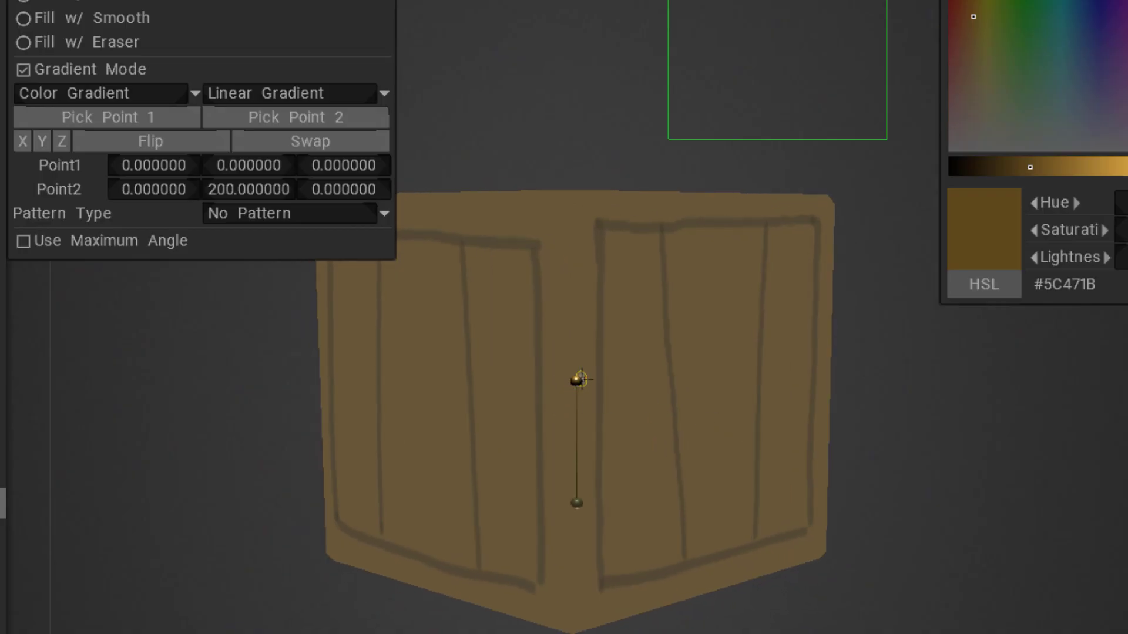
pyautogui.click(717, 334)
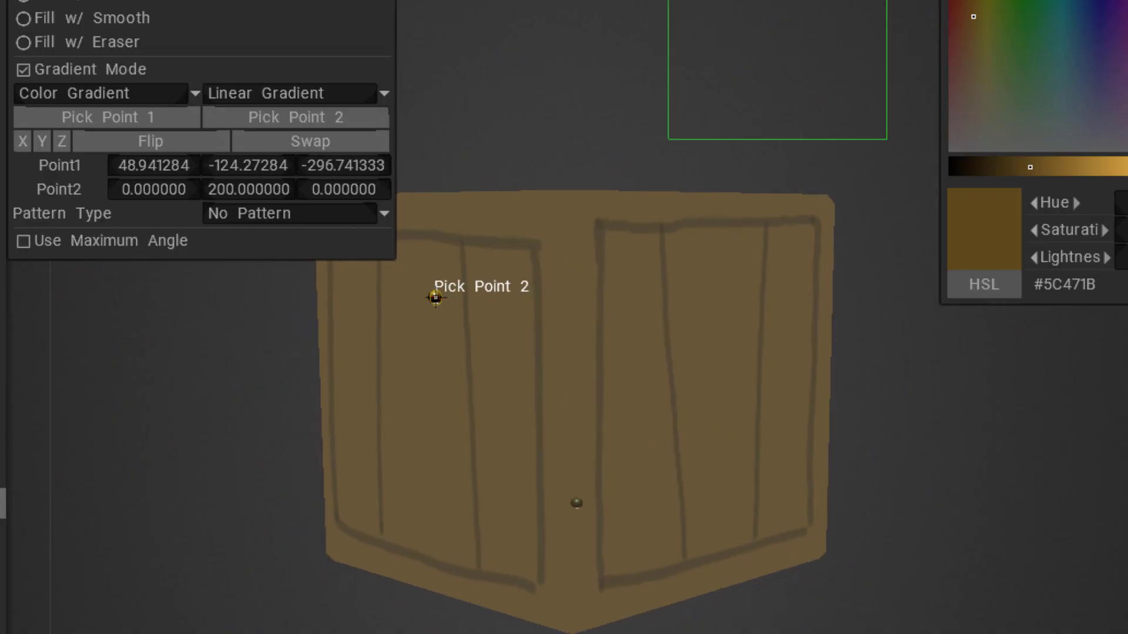
pyautogui.click(429, 290)
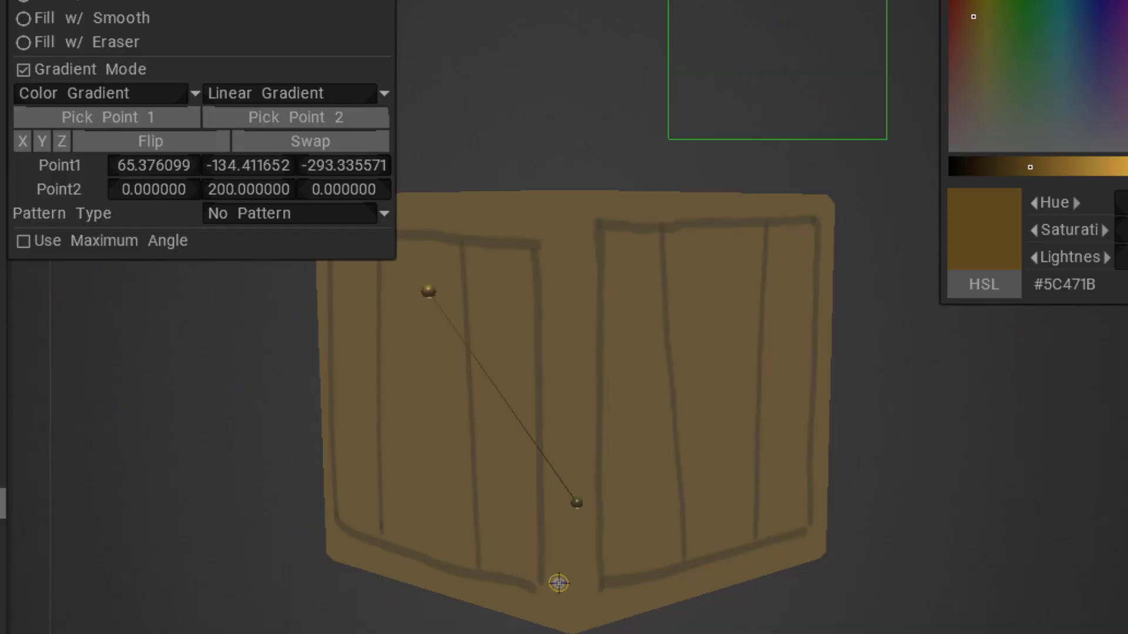
pyautogui.click(576, 285)
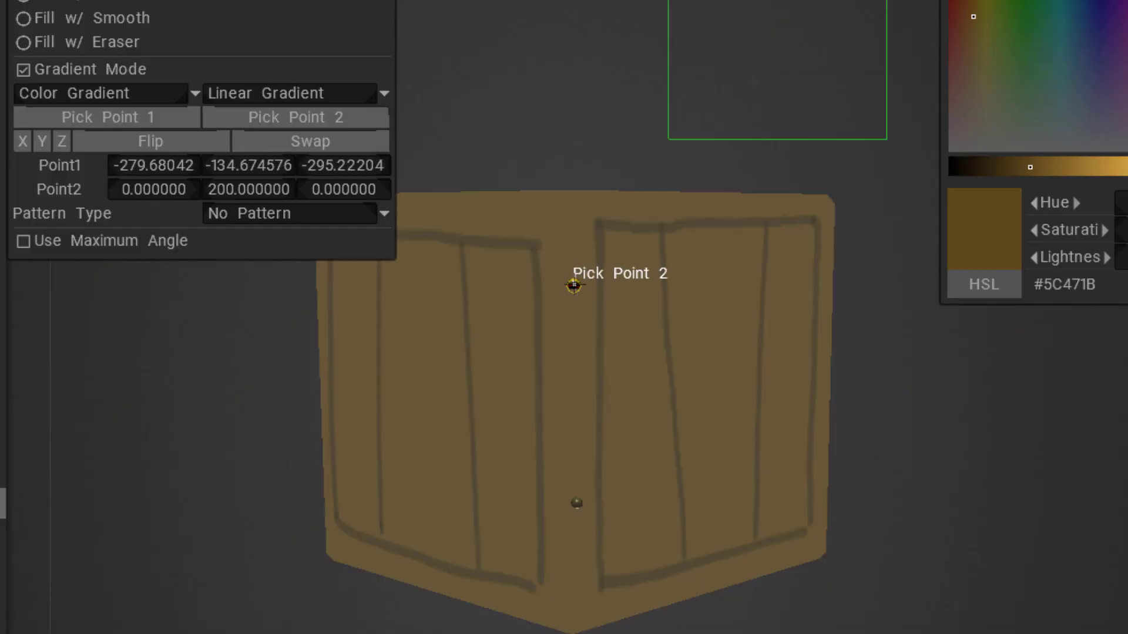
pyautogui.click(569, 276)
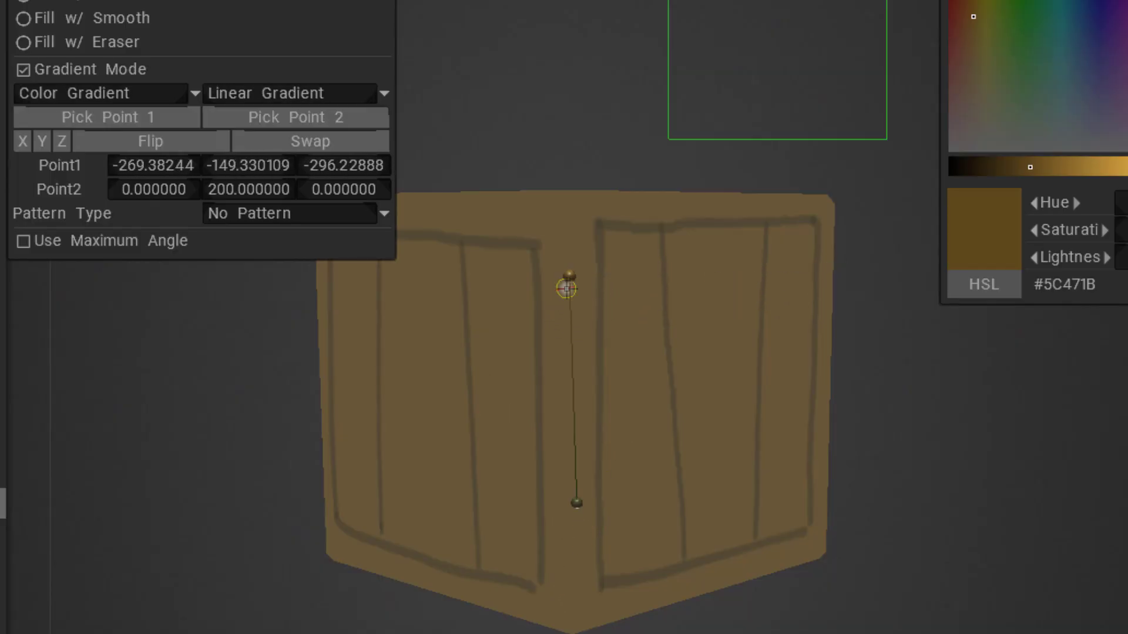
# In a straight-on face view, place gradient Point 1 at about (-3, 259, 296) and Point 2 vertically below it at about (-1, -249, 296)
pyautogui.moveTo(528, 403); pyautogui.dragTo(585, 302, button='middle')
pyautogui.press('KP_2')
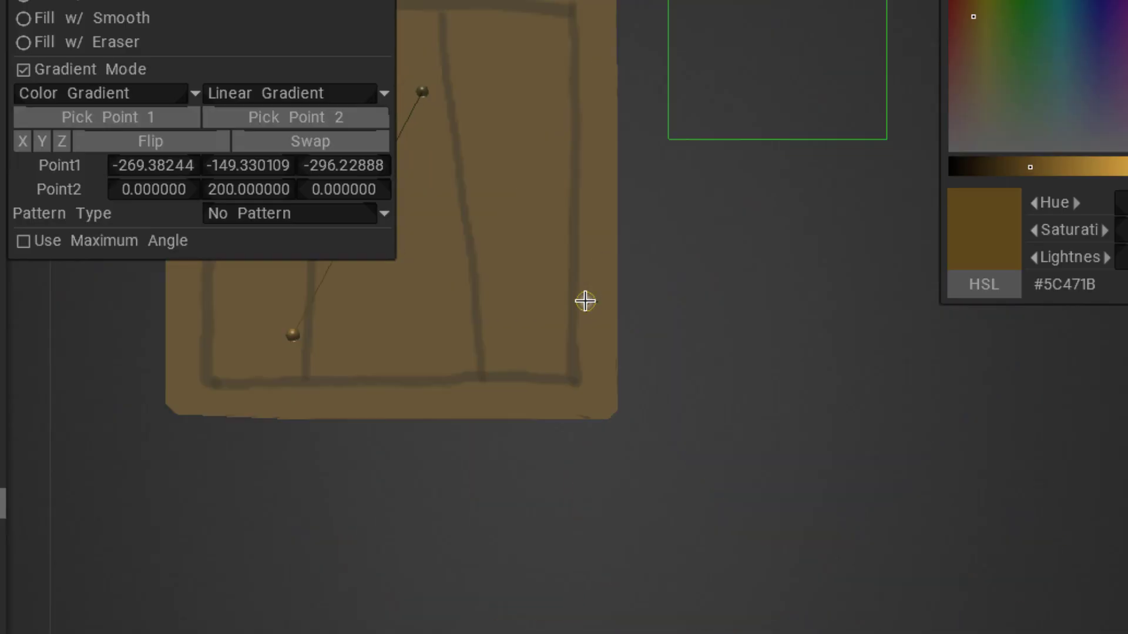
pyautogui.press('KP_4')
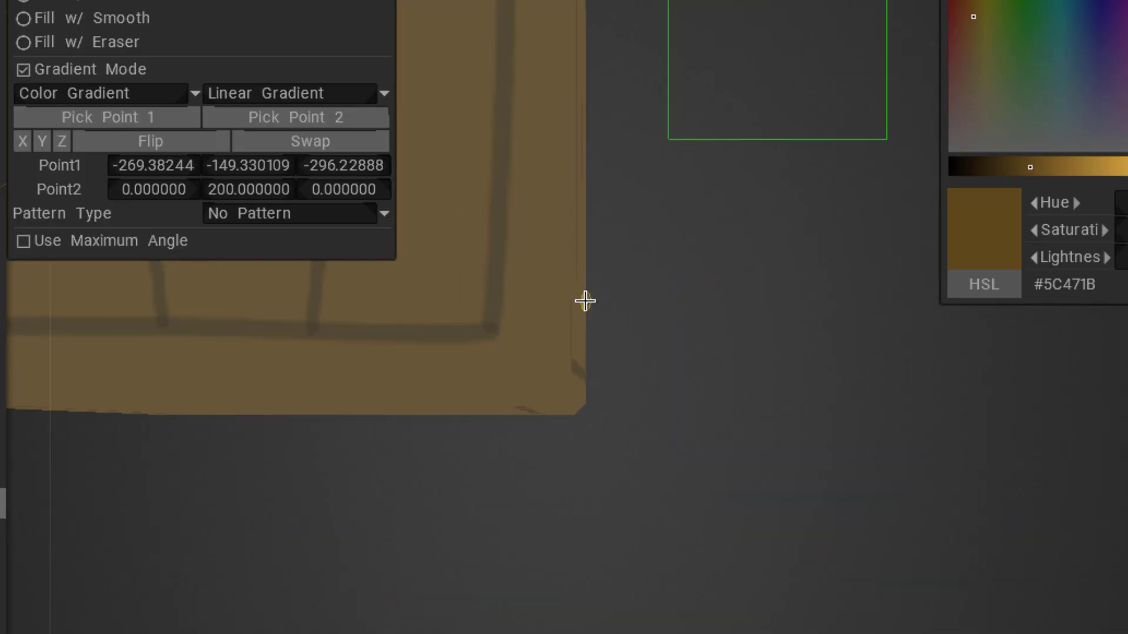
pyautogui.press('KP_6')
pyautogui.keyDown('alt'); pyautogui.moveTo(726, 531); pyautogui.dragTo(794, 302, button='right'); pyautogui.keyUp('alt')
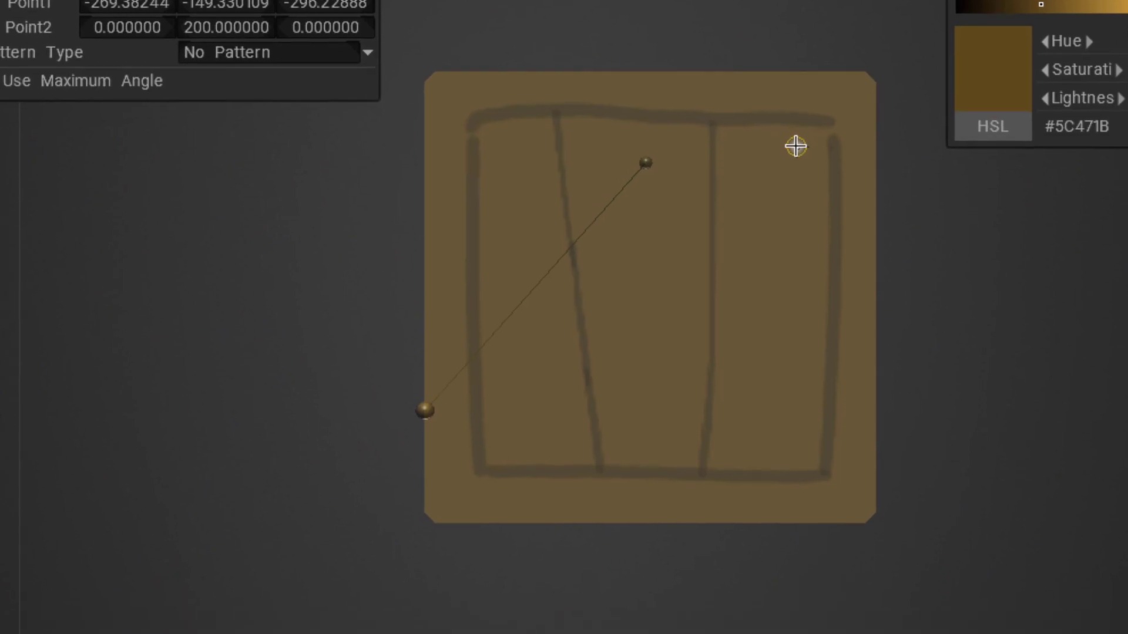
pyautogui.press('KP_1')
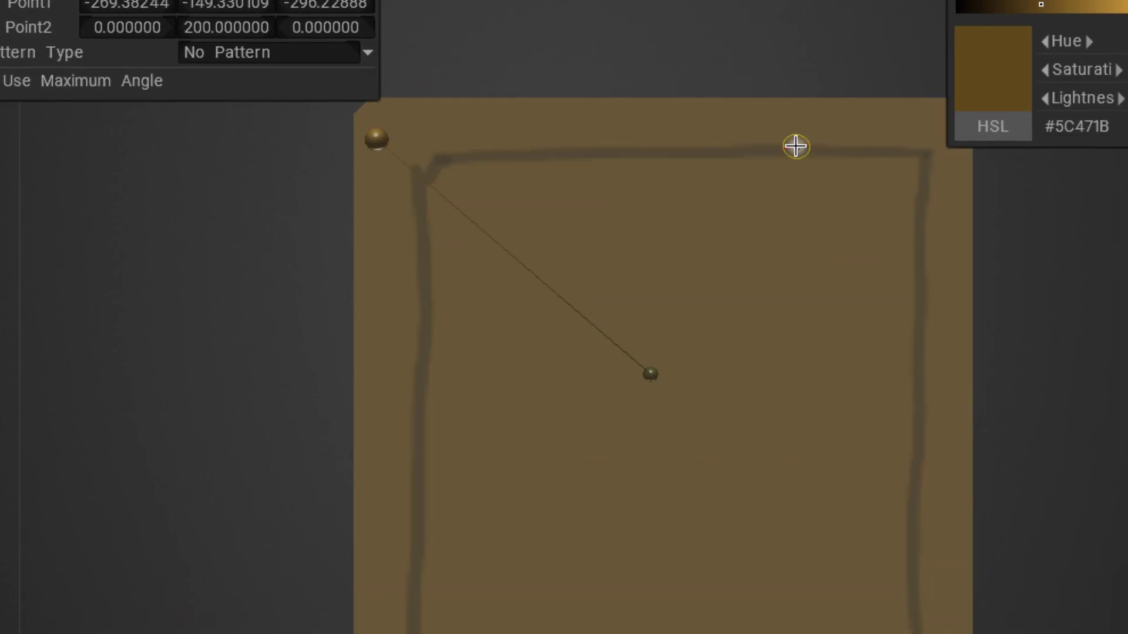
pyautogui.press('KP_2')
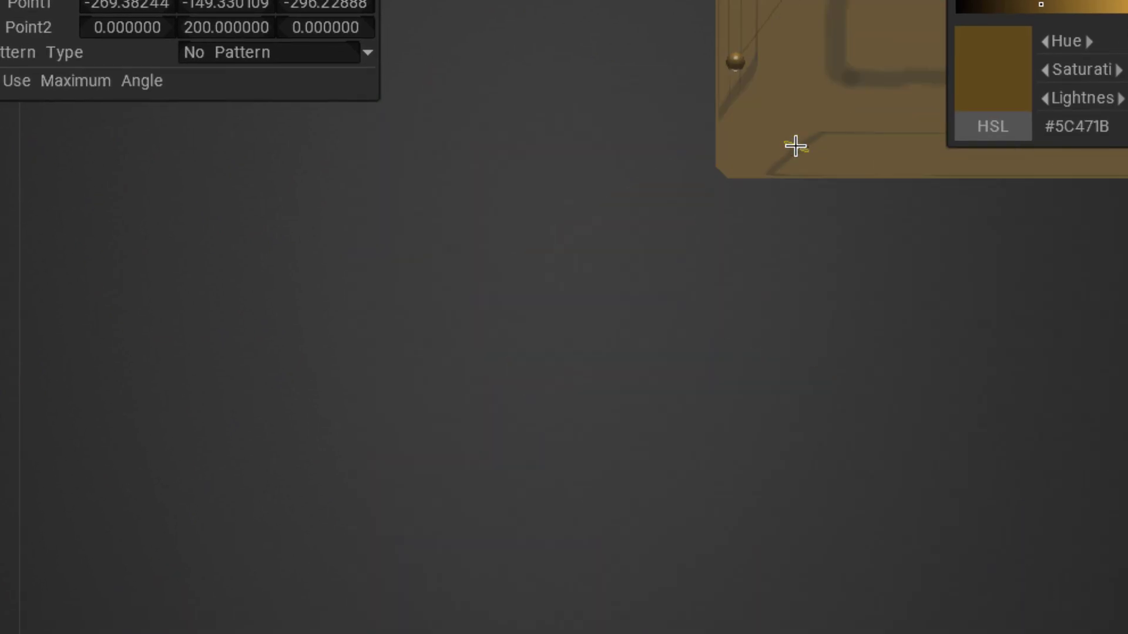
pyautogui.press('KP_2')
pyautogui.keyDown('alt'); pyautogui.moveTo(743, 236); pyautogui.dragTo(293, 289, button='middle'); pyautogui.keyUp('alt')
pyautogui.keyDown('alt'); pyautogui.moveTo(546, 320); pyautogui.dragTo(541, 222, button='right'); pyautogui.keyUp('alt')
pyautogui.moveTo(566, 158); pyautogui.dragTo(546, 448)
pyautogui.moveTo(409, 364); pyautogui.dragTo(547, 106)
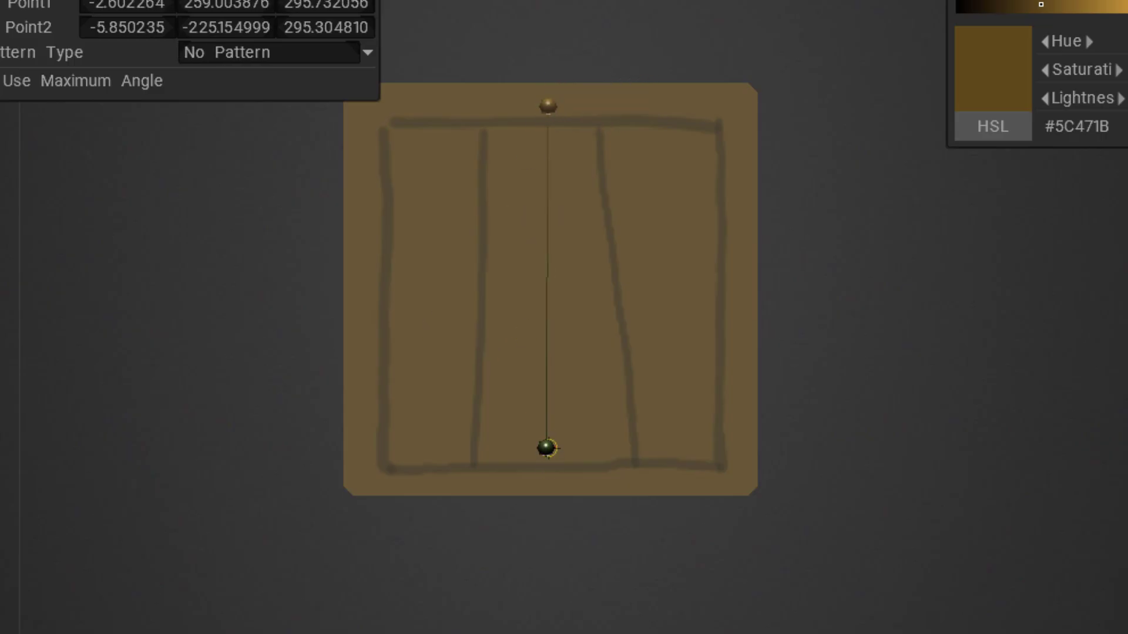
pyautogui.moveTo(545, 447); pyautogui.dragTo(548, 465)
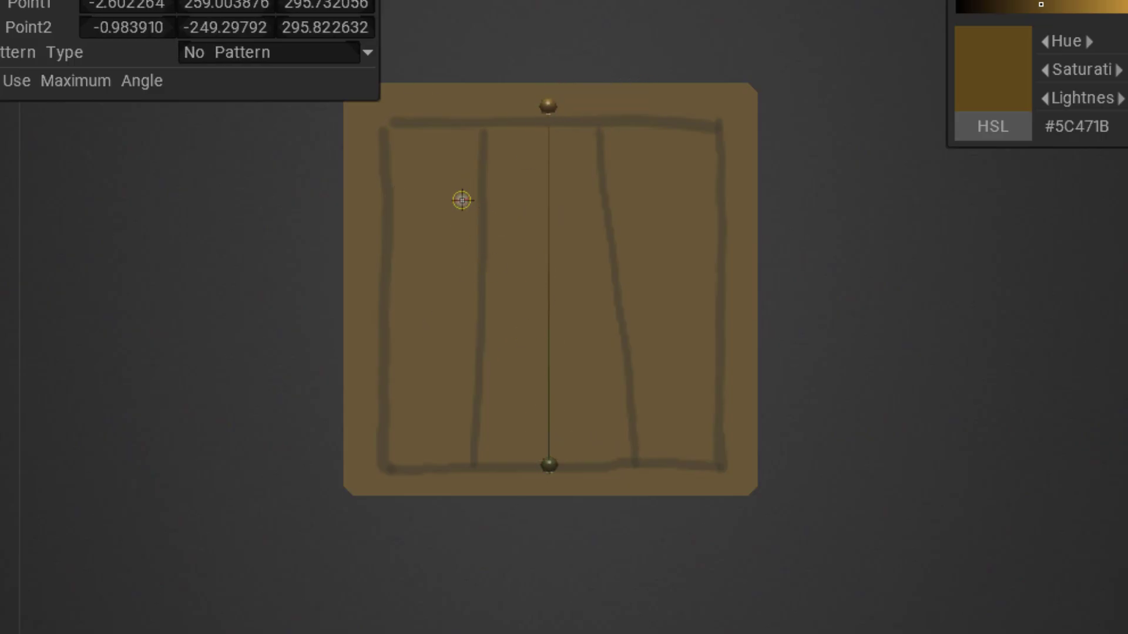
# Fill the whole cube on the Gradiente layer with the linear color gradient from brown to dark olive green
pyautogui.click(469, 237)
pyautogui.moveTo(177, 347); pyautogui.dragTo(520, 345)
pyautogui.moveTo(488, 219); pyautogui.dragTo(619, 267, button='middle')
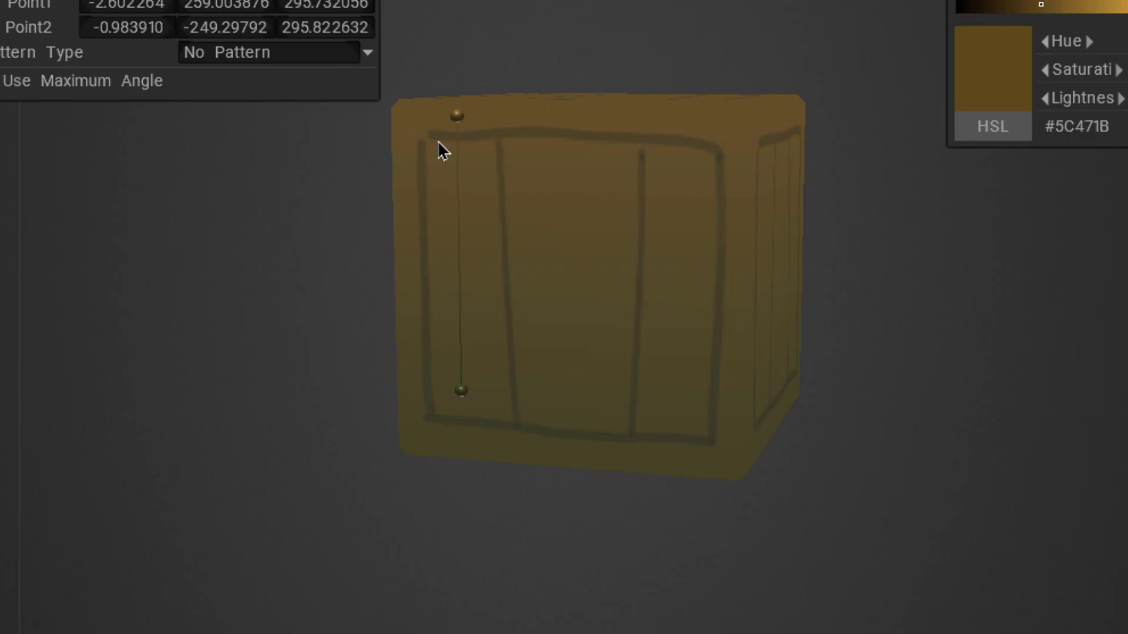
# Examine the gradient on the crate's faces from several angles and compare it with the Gradiente layer hidden and shown
pyautogui.moveTo(702, 285); pyautogui.dragTo(637, 188, button='middle')
pyautogui.moveTo(582, 289); pyautogui.dragTo(553, 319, button='middle')
pyautogui.moveTo(561, 189); pyautogui.dragTo(543, 258, button='middle')
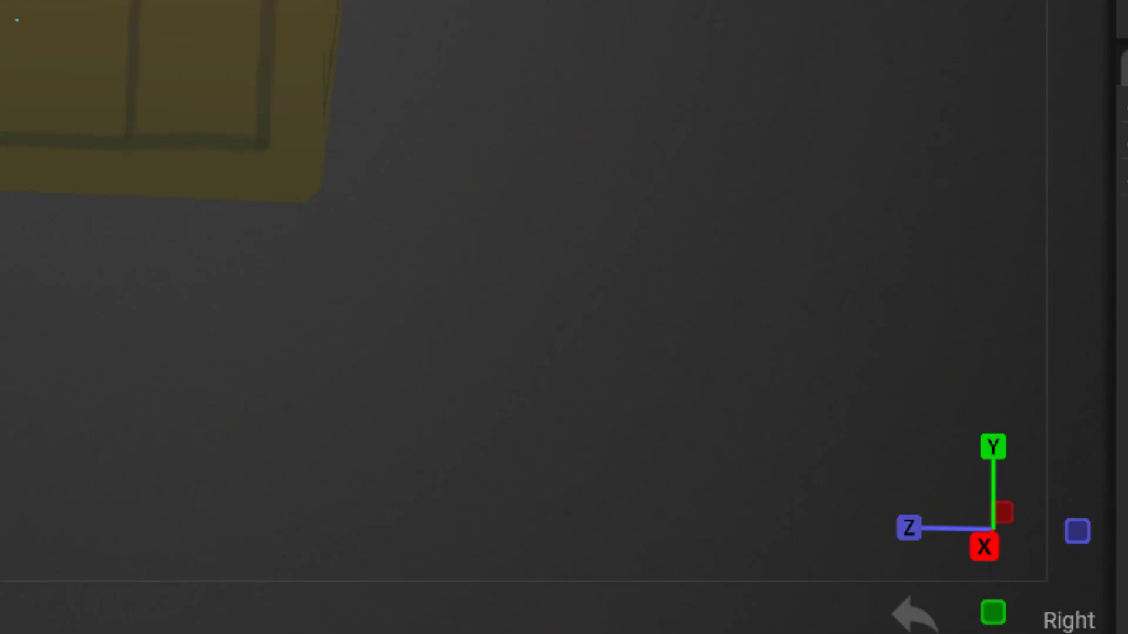
pyautogui.moveTo(18, 20)
pyautogui.keyDown('alt'); pyautogui.mouseDown()
pyautogui.moveTo(20, 120)
pyautogui.moveTo(12, 12)
pyautogui.mouseUp(); pyautogui.keyUp('alt')
pyautogui.keyDown('alt'); pyautogui.moveTo(773, 568); pyautogui.dragTo(823, 371, button='middle'); pyautogui.keyUp('alt')
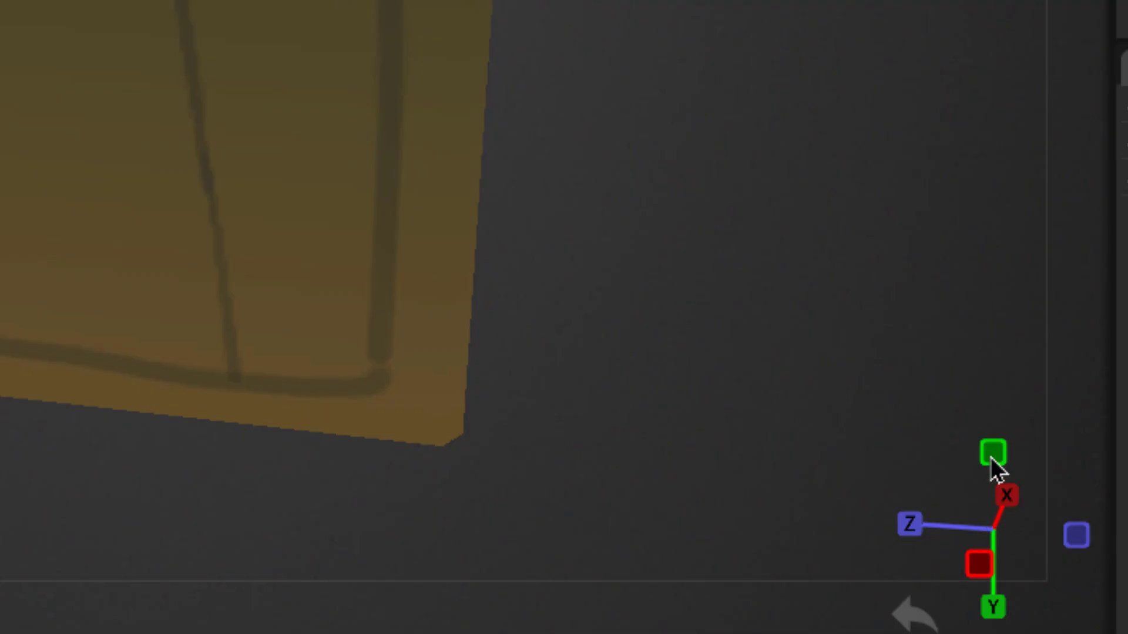
pyautogui.moveTo(116, 3)
pyautogui.keyDown('alt'); pyautogui.mouseDown()
pyautogui.moveTo(116, 247)
pyautogui.moveTo(117, 3)
pyautogui.mouseUp(); pyautogui.keyUp('alt')
pyautogui.keyDown('alt'); pyautogui.moveTo(317, 3); pyautogui.dragTo(327, 108, button='middle'); pyautogui.keyUp('alt')
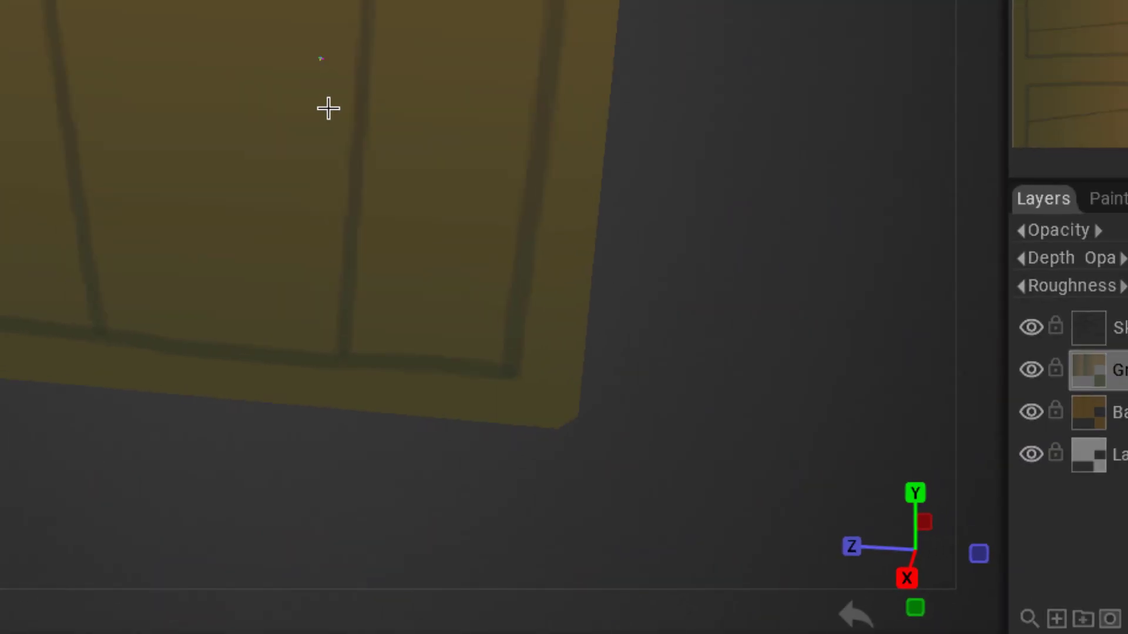
pyautogui.keyDown('alt'); pyautogui.moveTo(327, 108); pyautogui.dragTo(447, 389, button='right'); pyautogui.keyUp('alt')
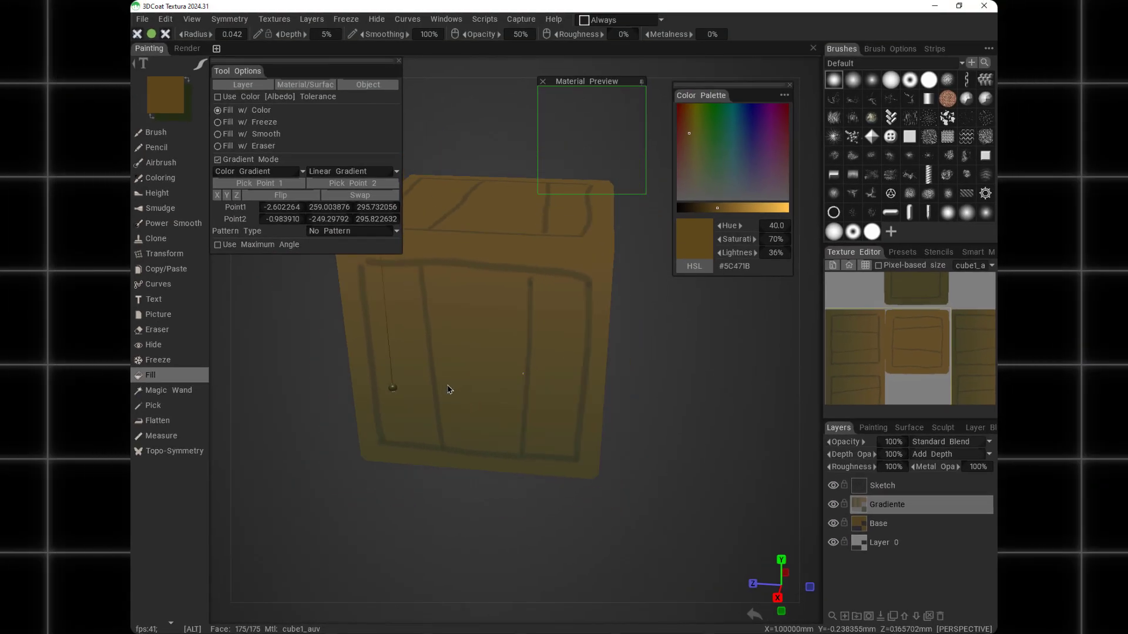
pyautogui.keyDown('alt'); pyautogui.moveTo(448, 389); pyautogui.dragTo(493, 385, button='middle'); pyautogui.keyUp('alt')
pyautogui.keyDown('alt'); pyautogui.moveTo(493, 390); pyautogui.dragTo(532, 353); pyautogui.keyUp('alt')
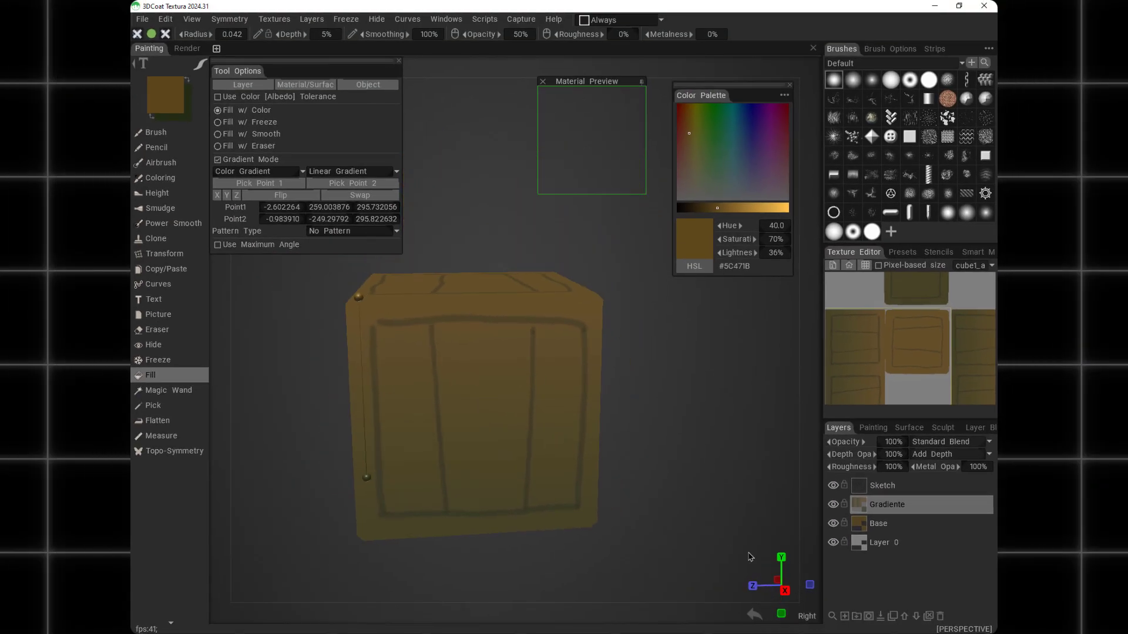
pyautogui.keyDown('alt'); pyautogui.moveTo(615, 452); pyautogui.dragTo(526, 449); pyautogui.keyUp('alt')
pyautogui.keyDown('alt'); pyautogui.moveTo(492, 156); pyautogui.dragTo(507, 291, button='right'); pyautogui.keyUp('alt')
pyautogui.keyDown('alt'); pyautogui.moveTo(512, 365); pyautogui.dragTo(527, 410, button='middle'); pyautogui.keyUp('alt')
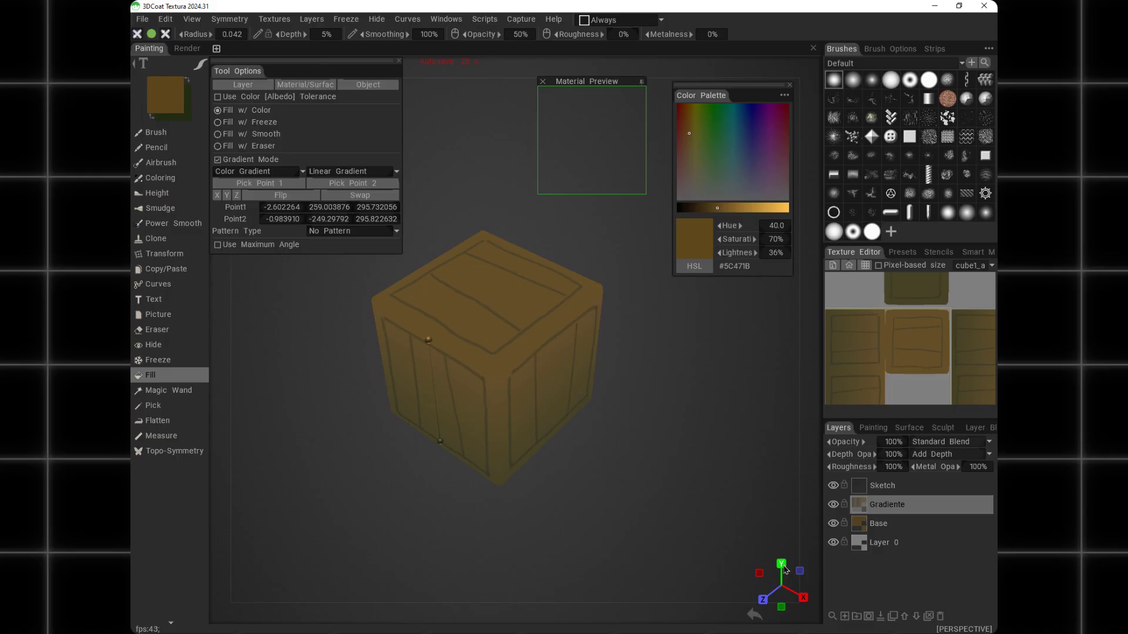
pyautogui.keyDown('alt'); pyautogui.moveTo(568, 403); pyautogui.dragTo(513, 393); pyautogui.keyUp('alt')
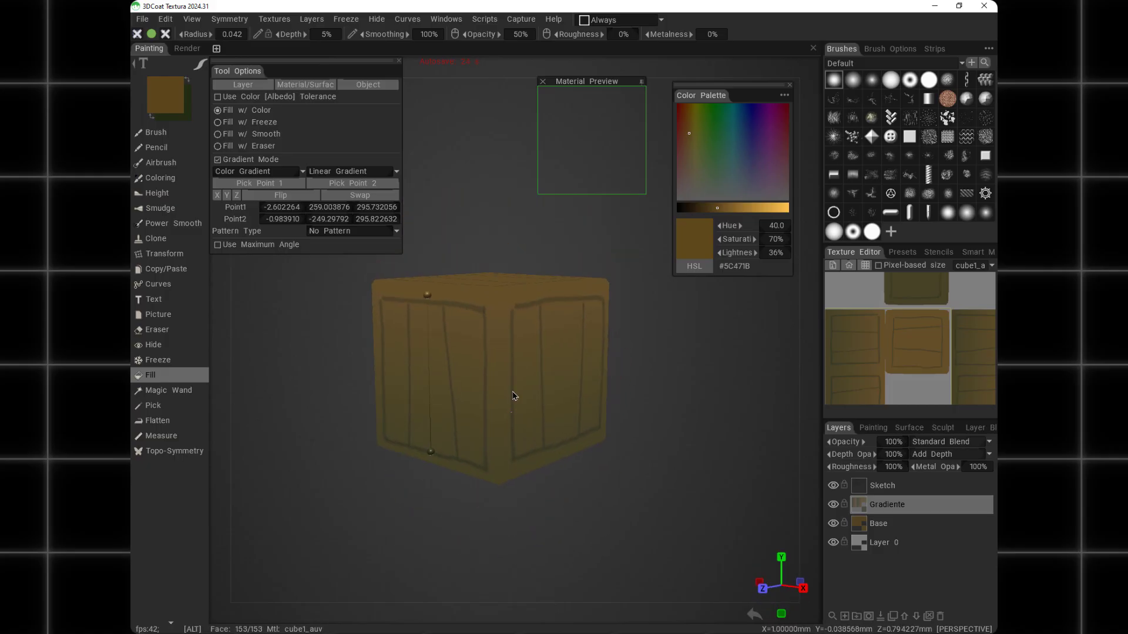
pyautogui.click(833, 504)
pyautogui.click(833, 504)
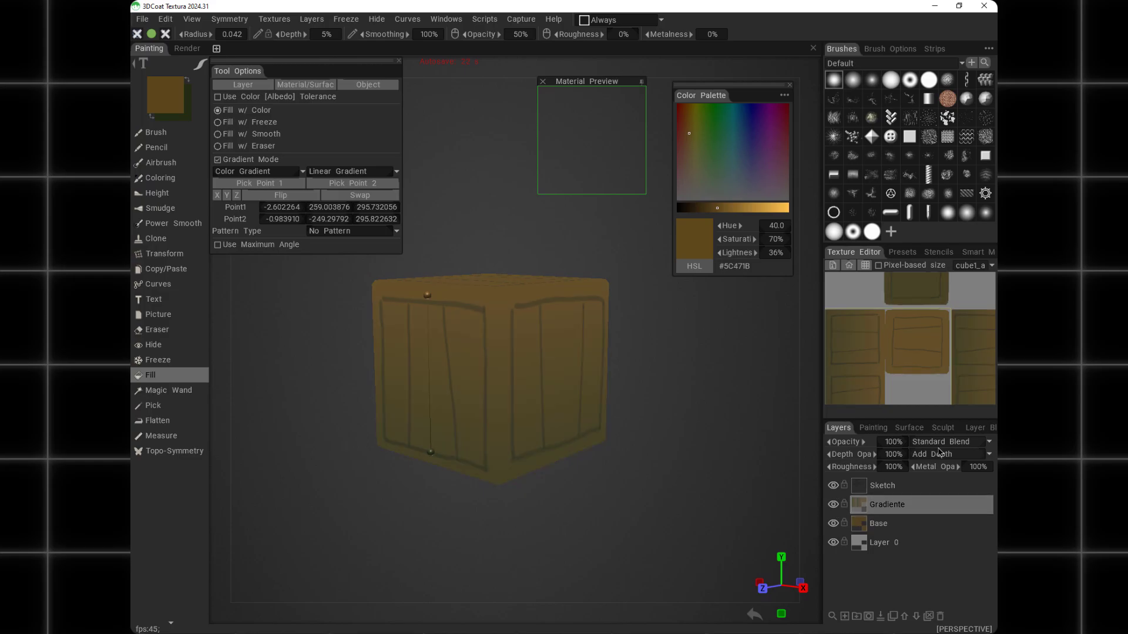
# Try the Overlay and Multiply blend modes on the Gradiente layer, settle on Overlay, and compare the crate without the layer
pyautogui.click(955, 446)
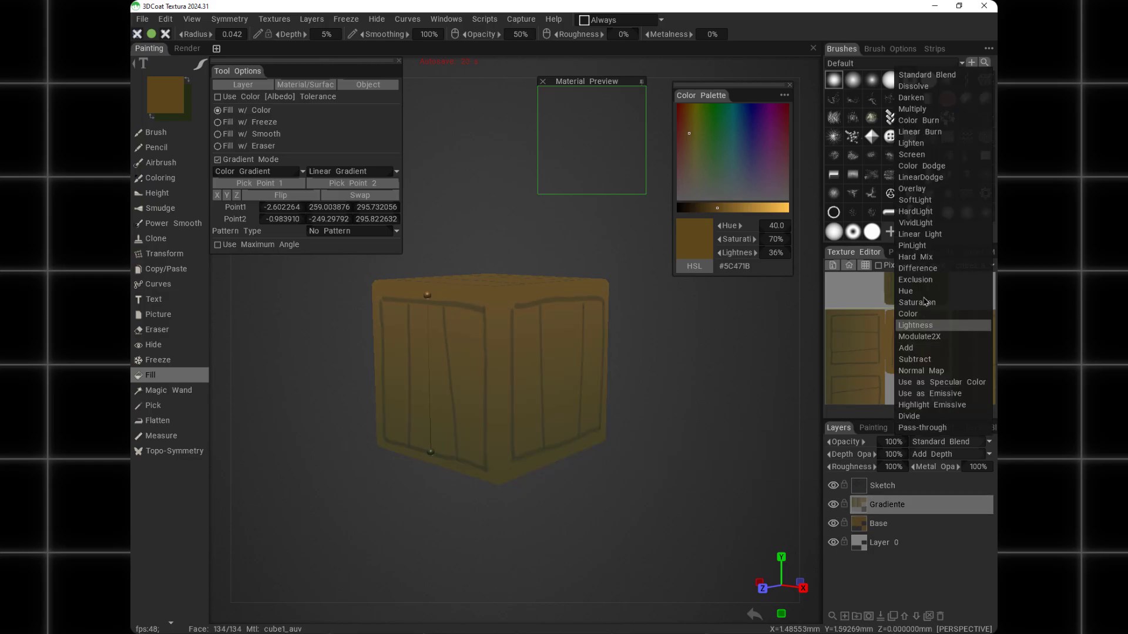
pyautogui.click(924, 190)
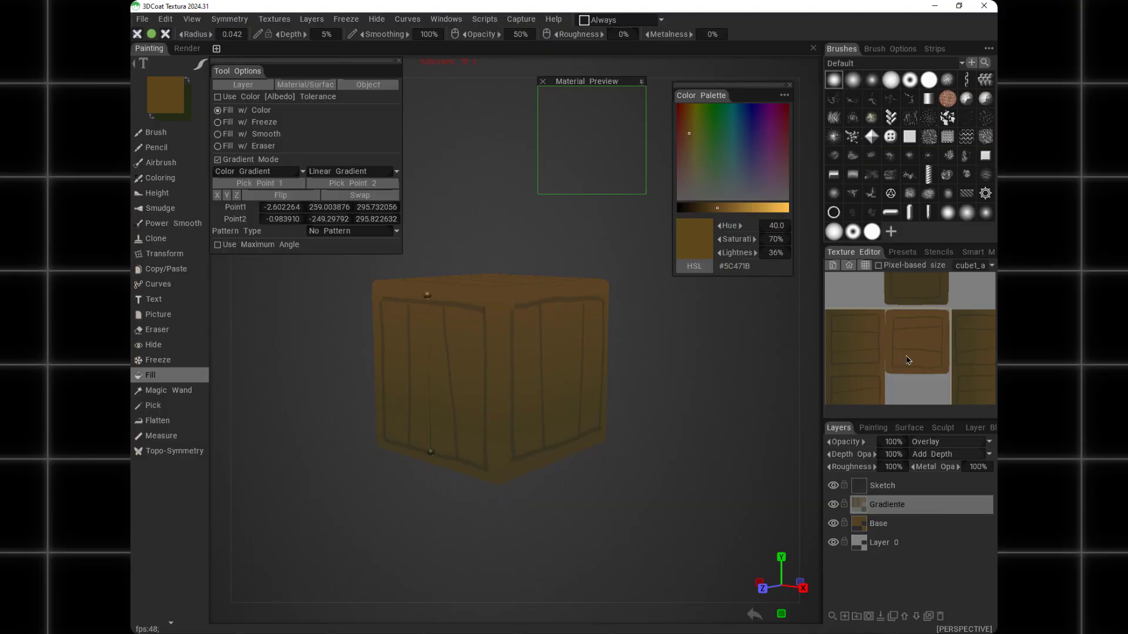
pyautogui.click(931, 444)
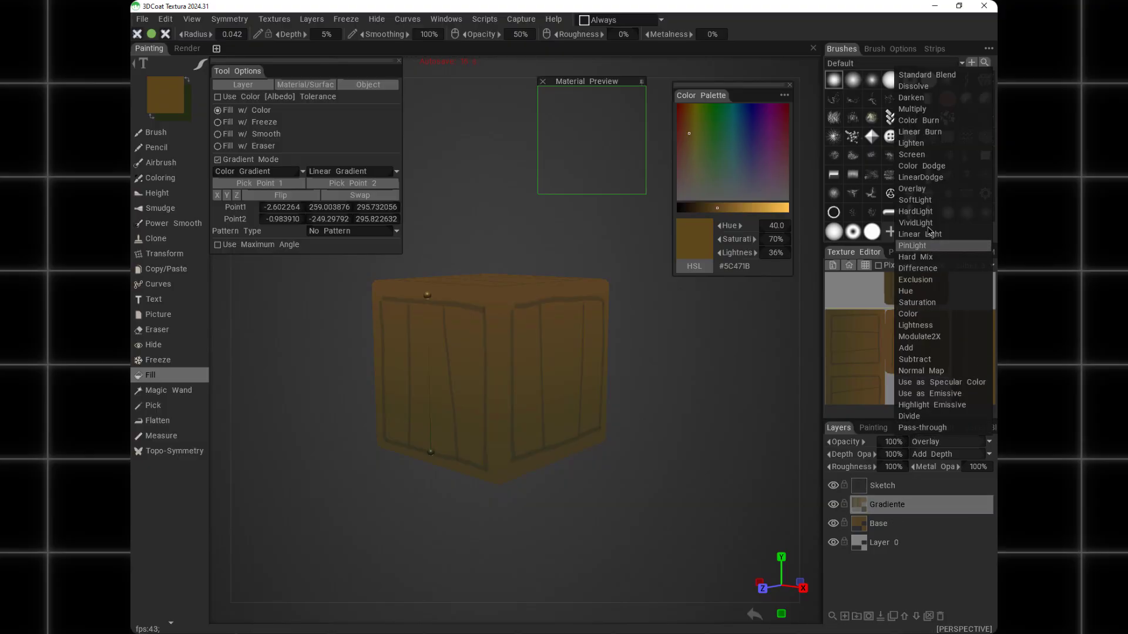
pyautogui.click(913, 109)
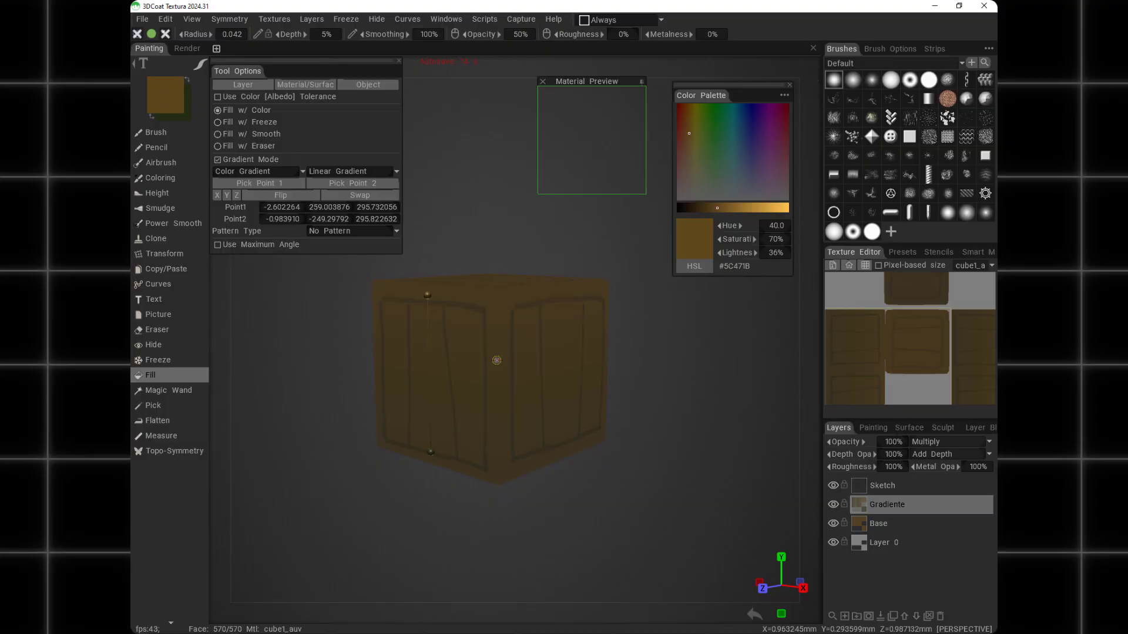
pyautogui.click(948, 445)
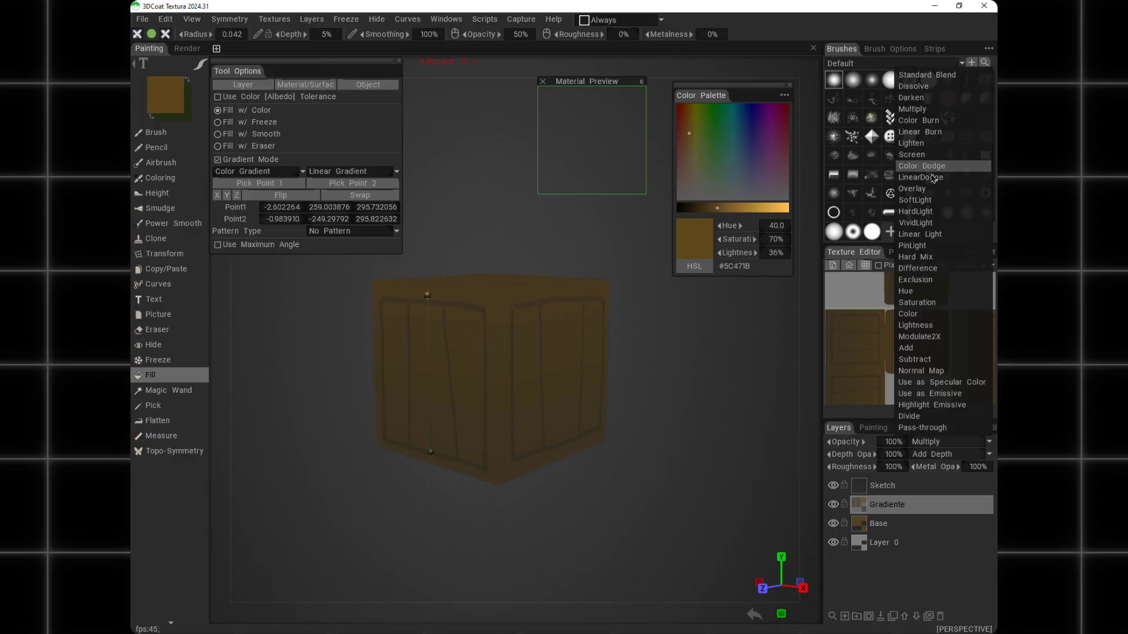
pyautogui.click(932, 187)
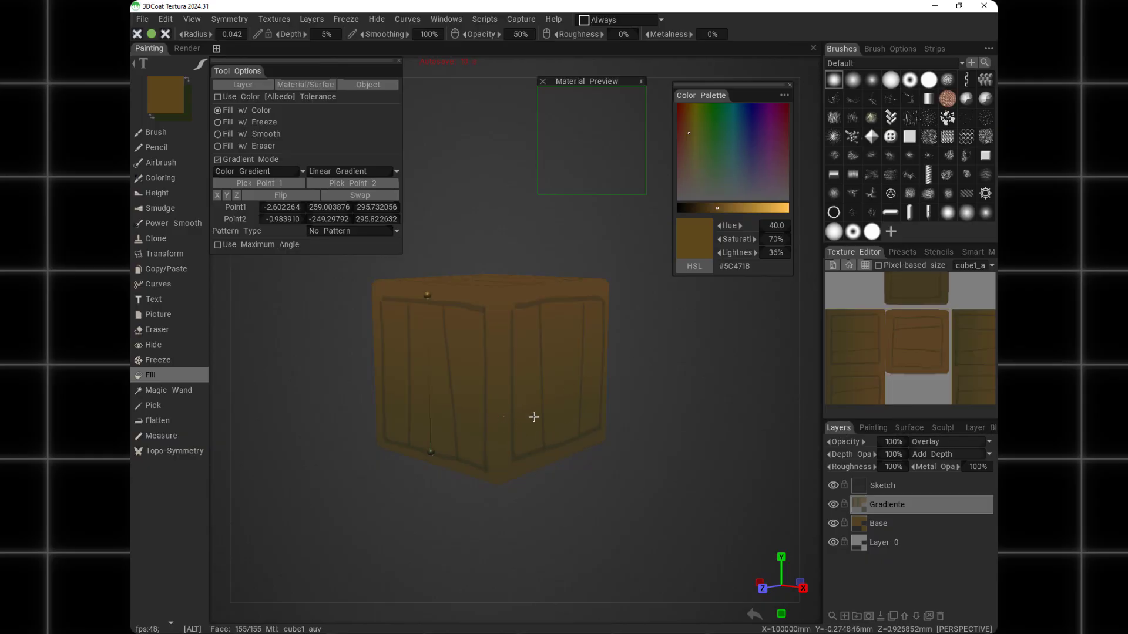
pyautogui.click(833, 505)
pyautogui.click(834, 505)
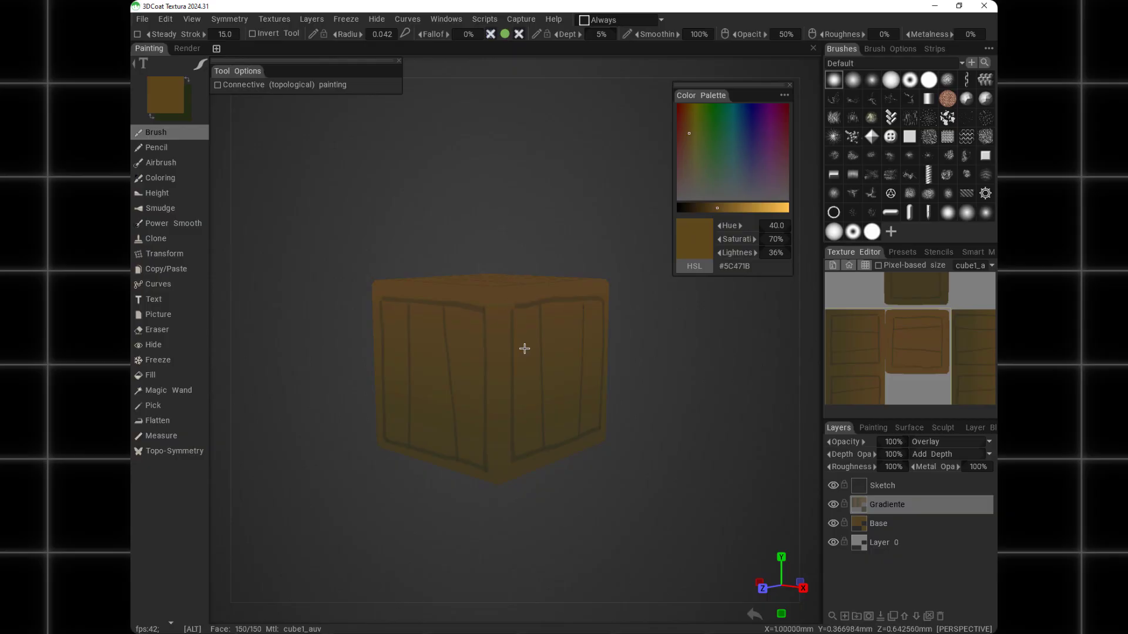
# Add a new paint layer directly above Gradiente and name it Textura
pyautogui.moveTo(523, 347)
pyautogui.keyDown('alt'); pyautogui.mouseDown()
pyautogui.moveTo(523, 314)
pyautogui.moveTo(527, 329)
pyautogui.moveTo(506, 338)
pyautogui.moveTo(531, 329)
pyautogui.mouseUp(); pyautogui.keyUp('alt')
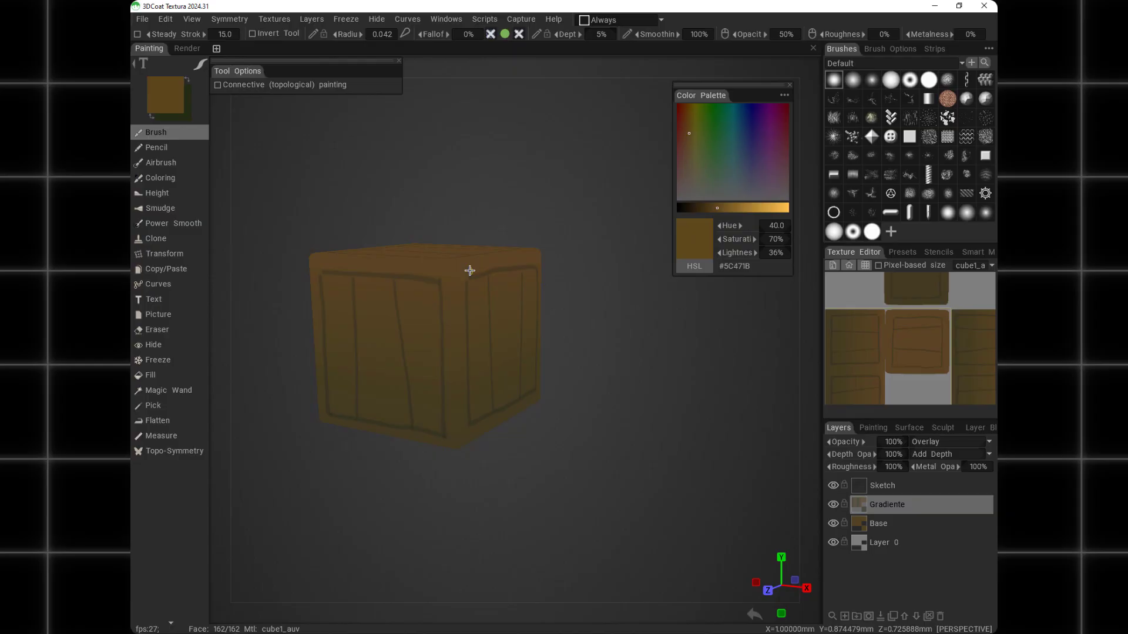
pyautogui.keyDown('alt'); pyautogui.moveTo(454, 363); pyautogui.dragTo(456, 347); pyautogui.keyUp('alt')
pyautogui.keyDown('alt'); pyautogui.moveTo(456, 348); pyautogui.dragTo(514, 318, button='middle'); pyautogui.keyUp('alt')
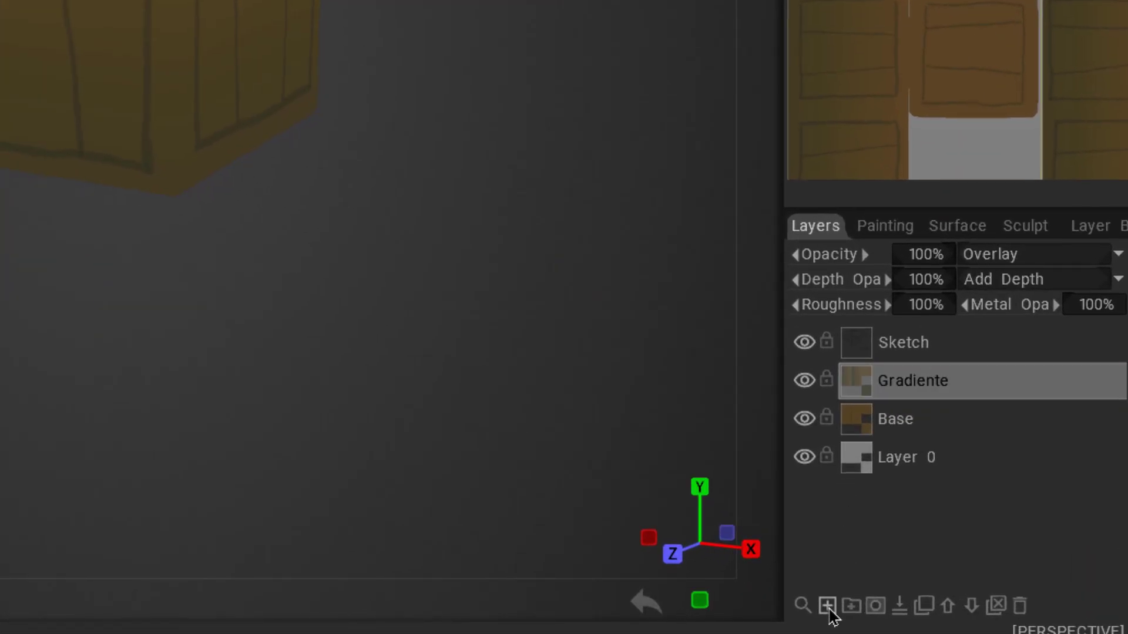
pyautogui.click(844, 616)
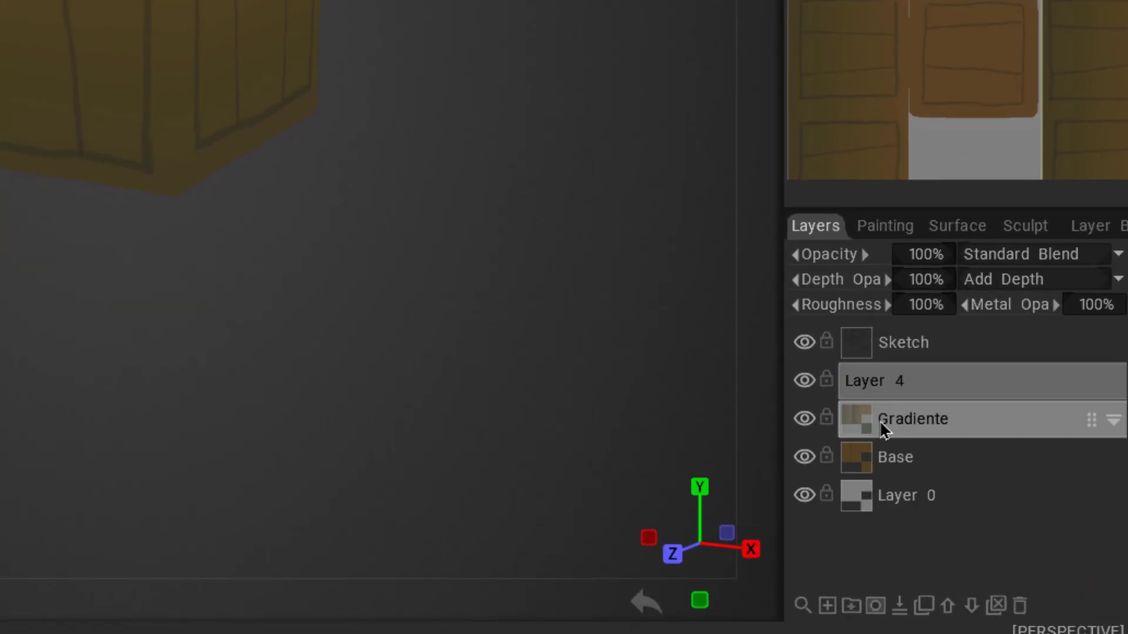
pyautogui.doubleClick(887, 387)
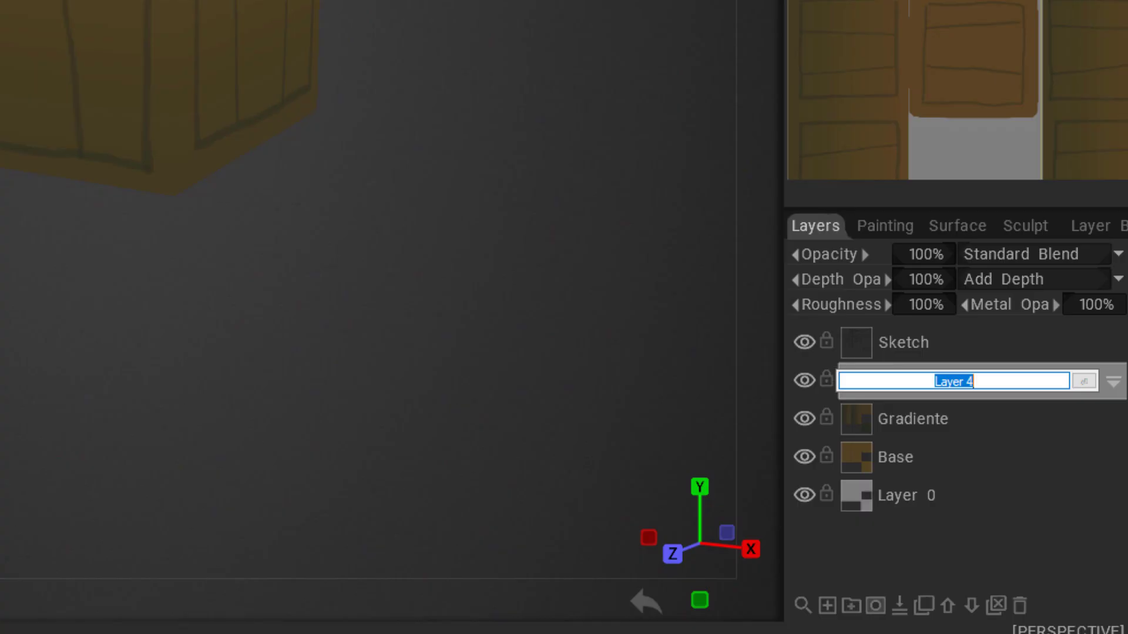
pyautogui.write('TEx')
pyautogui.press('Return')
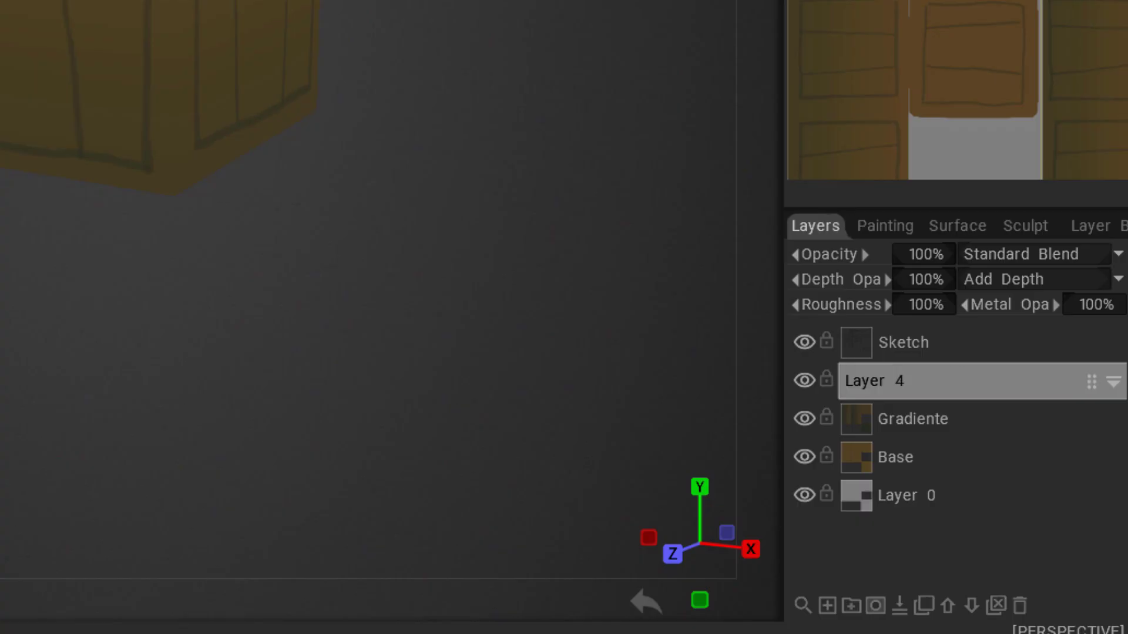
# Set the Textura layer's blend mode to Overlay
pyautogui.click(1032, 266)
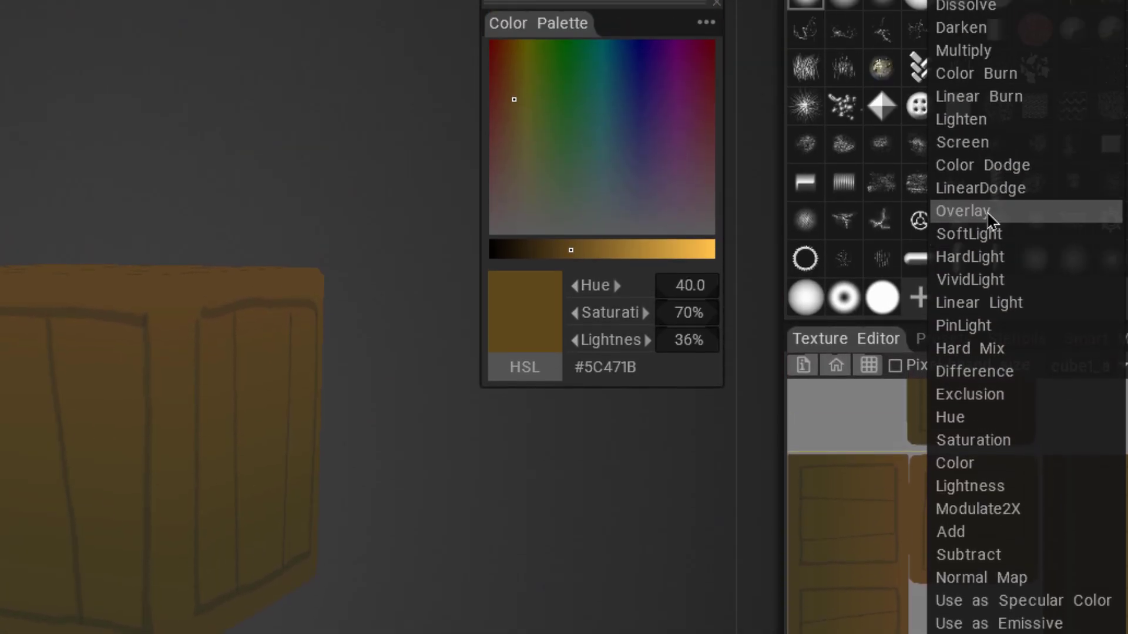
pyautogui.click(964, 232)
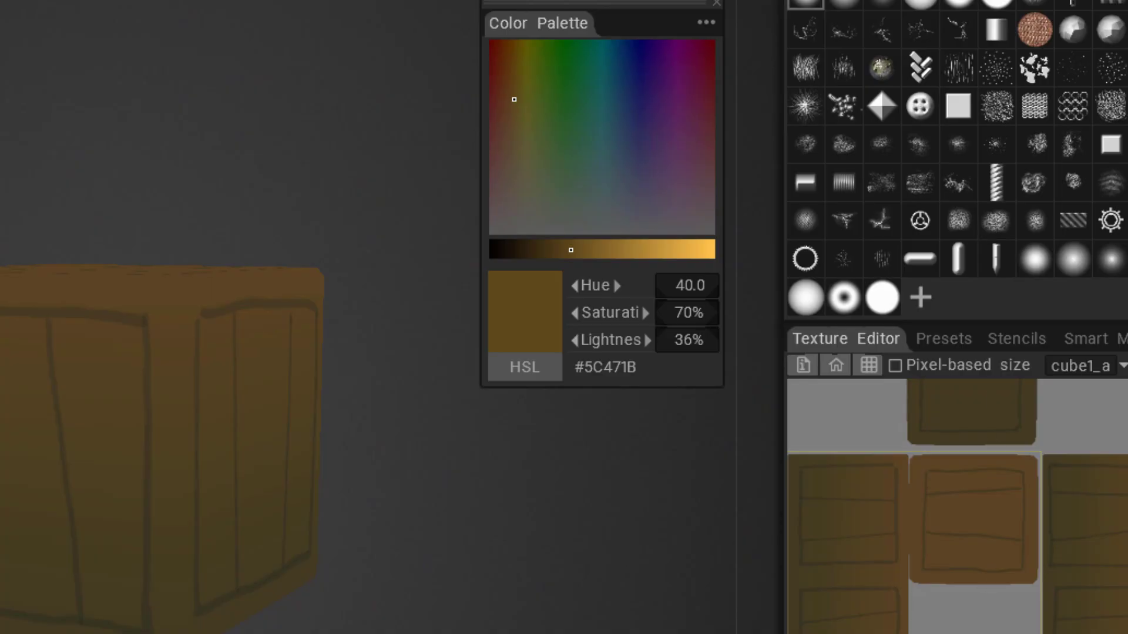
pyautogui.click(1007, 633)
pyautogui.click(975, 217)
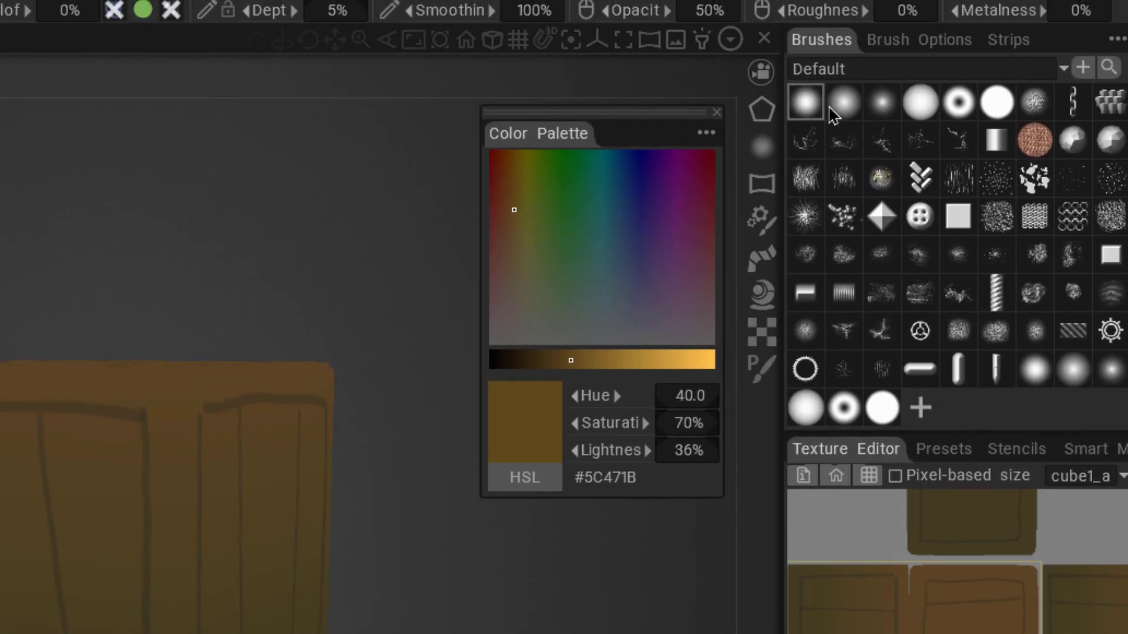
# Choose the default brush alpha with dense, fiber-like vertical strokes for painting the wood texture
pyautogui.click(806, 148)
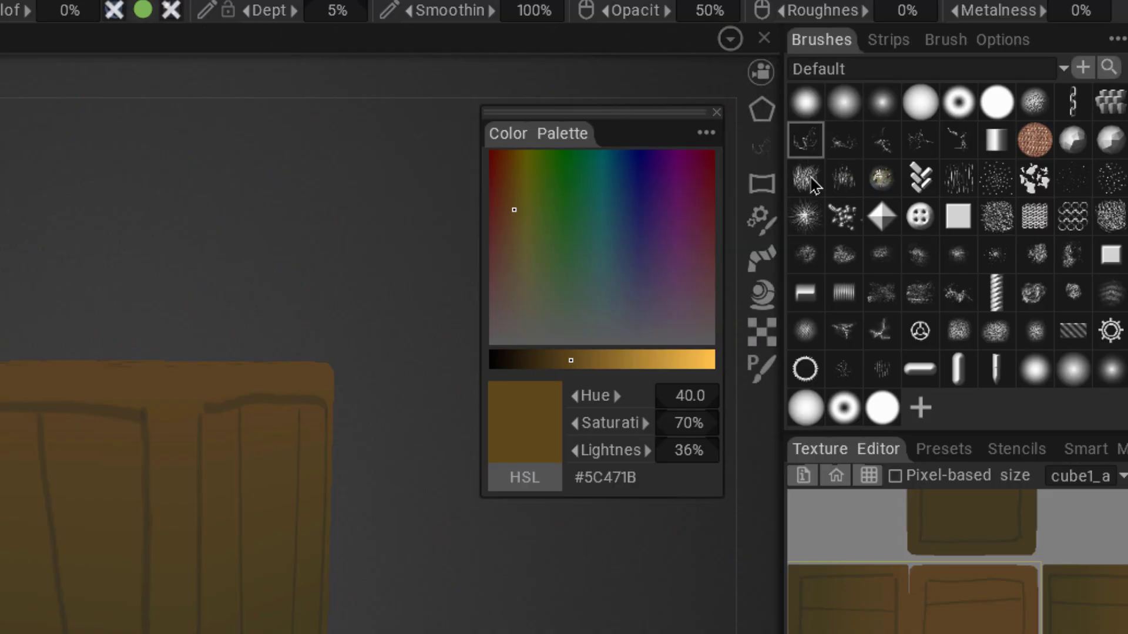
pyautogui.click(814, 185)
pyautogui.scroll(2, 81, 615)
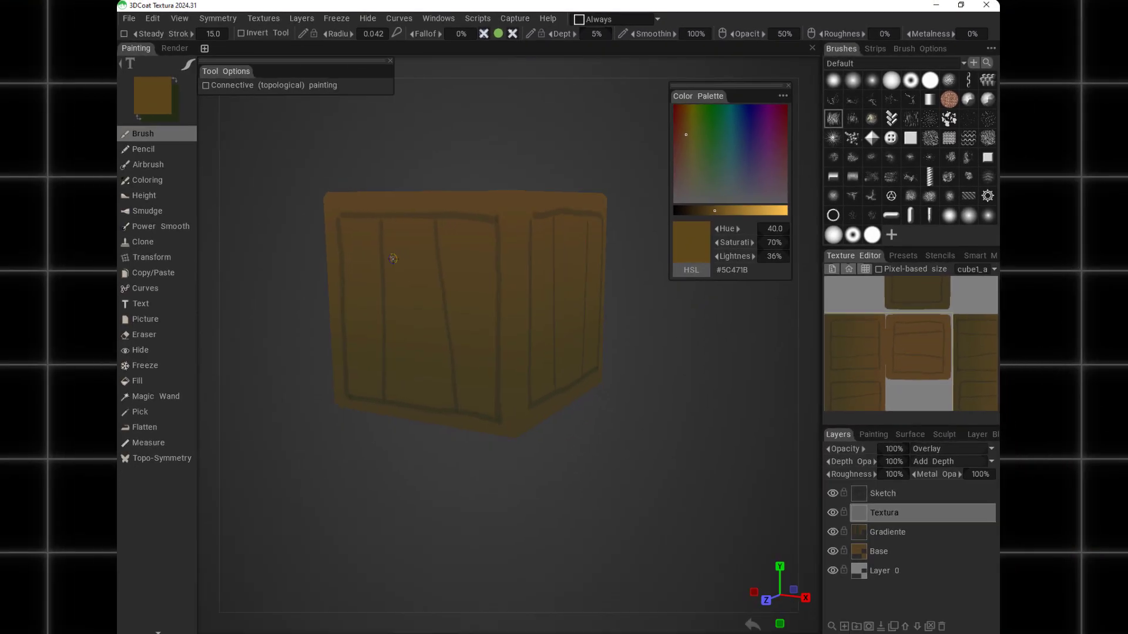
# Sample the primary color directly from several lighter and darker spots on the crate's visible faces
pyautogui.press('v')
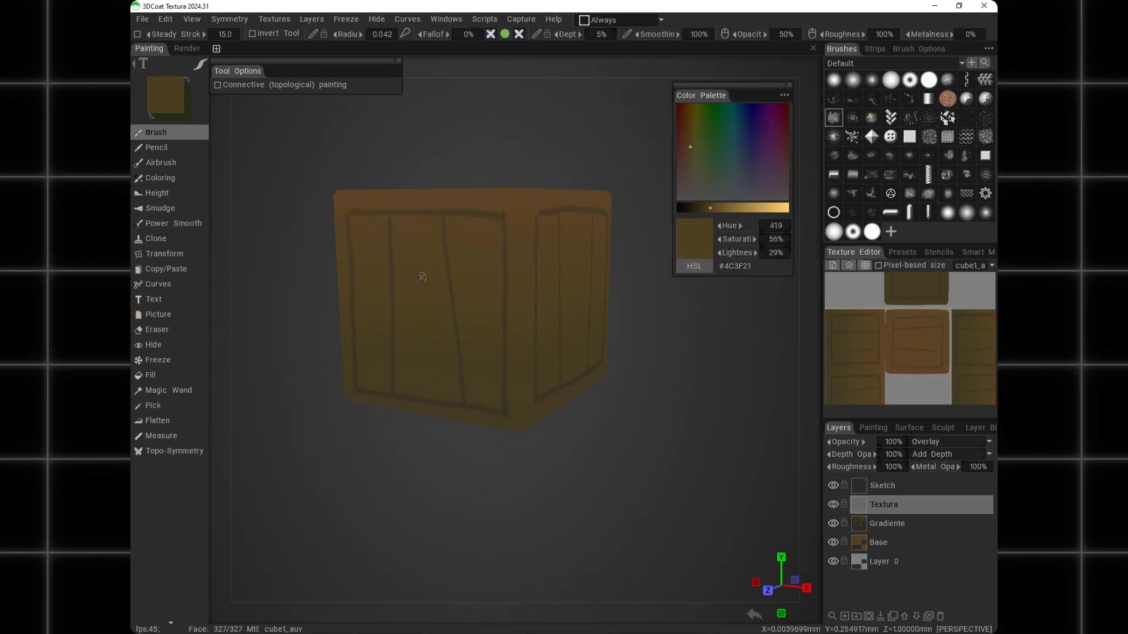
pyautogui.press('v')
pyautogui.press('v')
pyautogui.press('v')
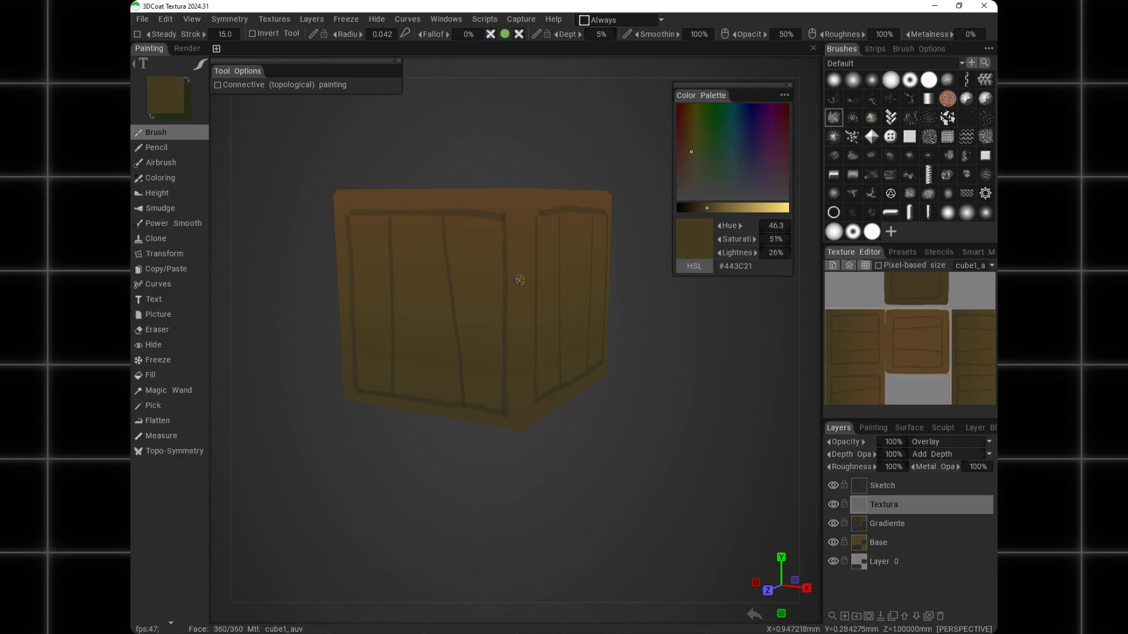
pyautogui.press('v')
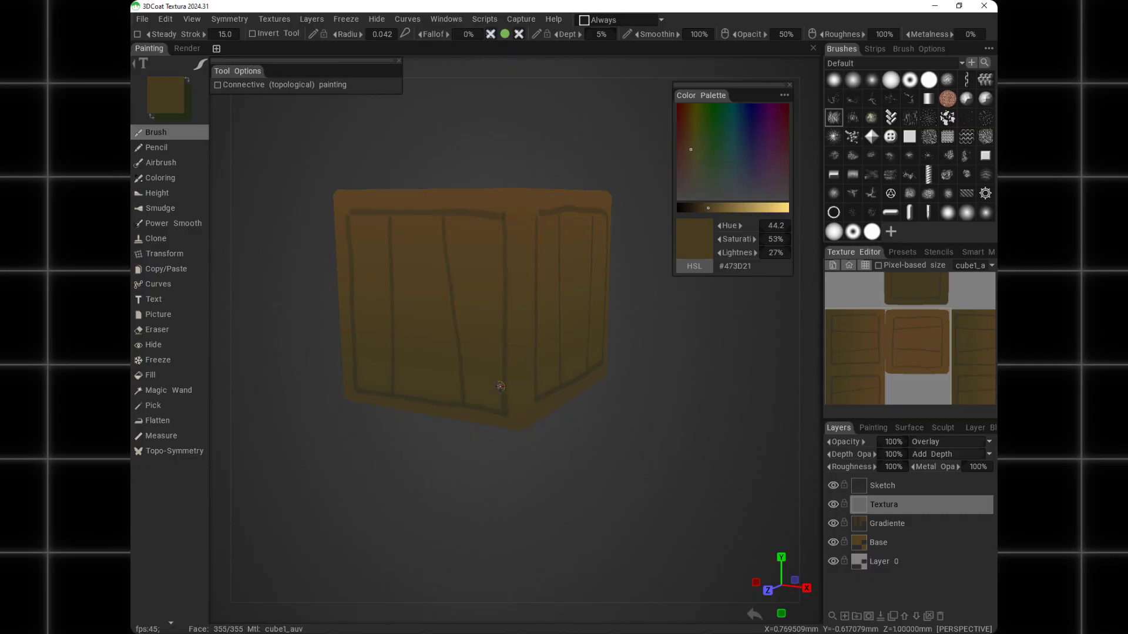
pyautogui.press('v')
pyautogui.press('v')
pyautogui.press('v')
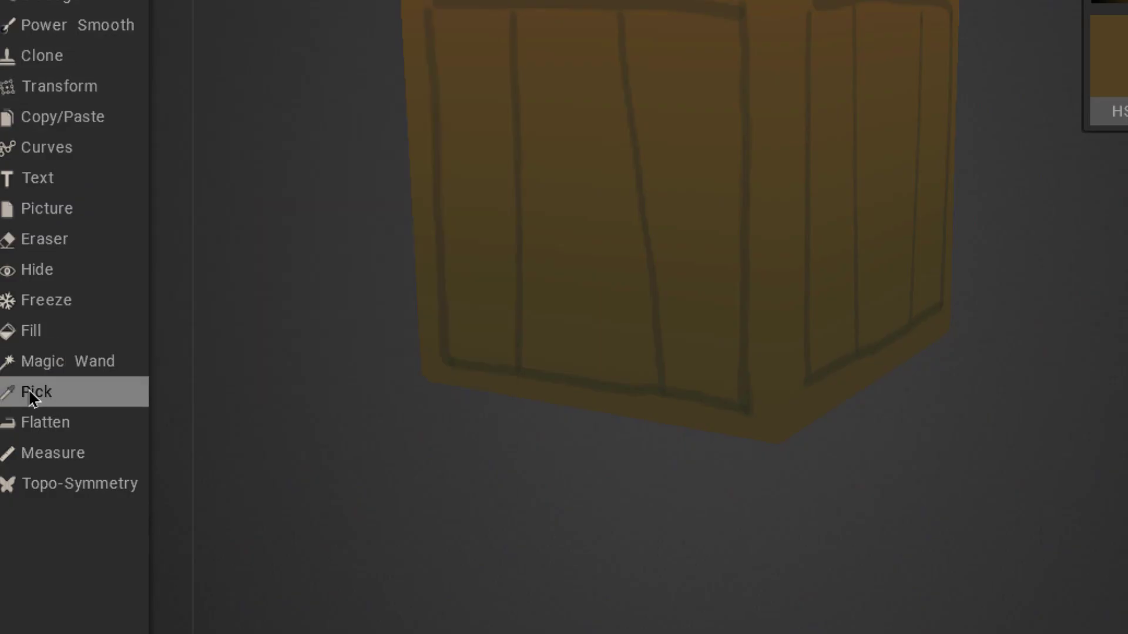
# Sample a dark brown from the middle of the crate's front face as the primary paint color
pyautogui.moveTo(33, 398)
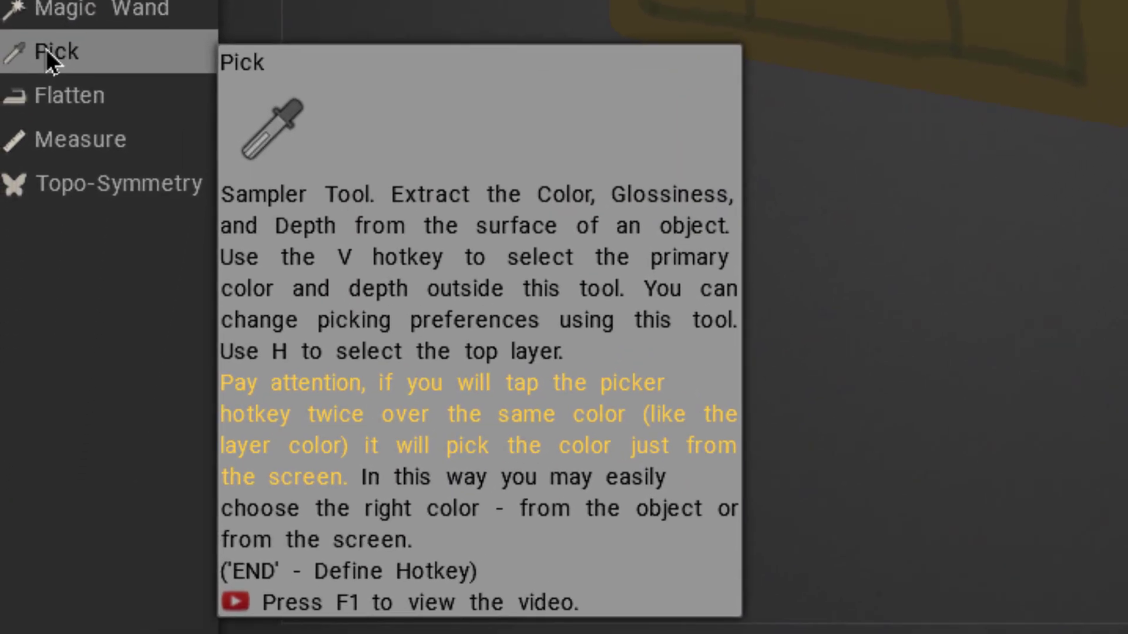
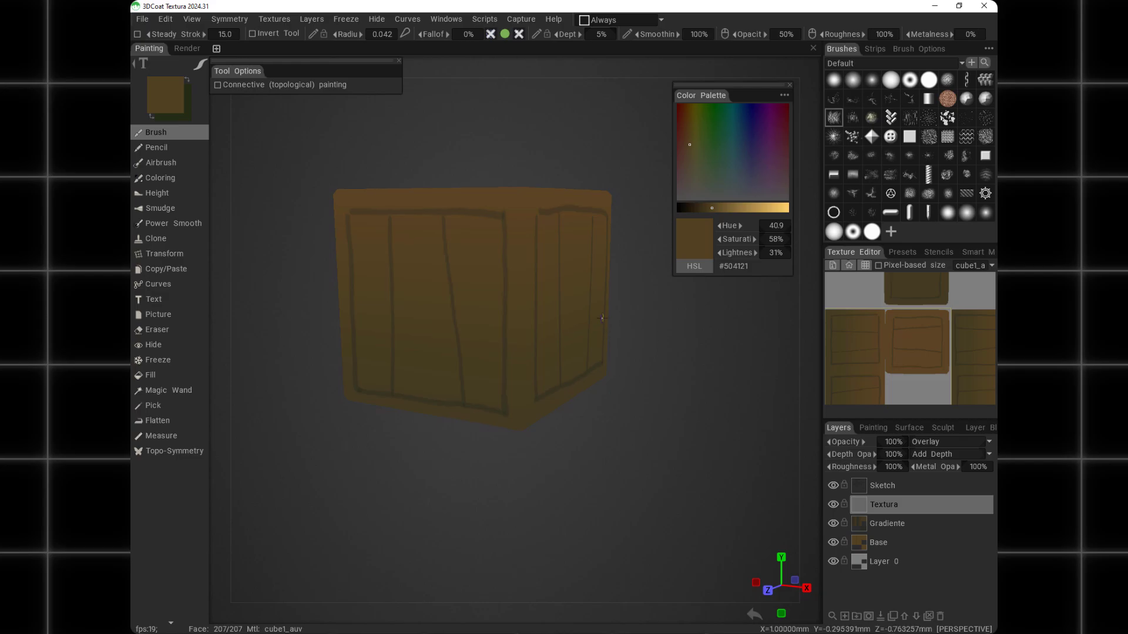
pyautogui.moveTo(438, 300)
pyautogui.keyDown('alt'); pyautogui.mouseDown()
pyautogui.moveTo(402, 307)
pyautogui.moveTo(460, 302)
pyautogui.moveTo(468, 312)
pyautogui.moveTo(440, 282)
pyautogui.mouseUp(); pyautogui.keyUp('alt')
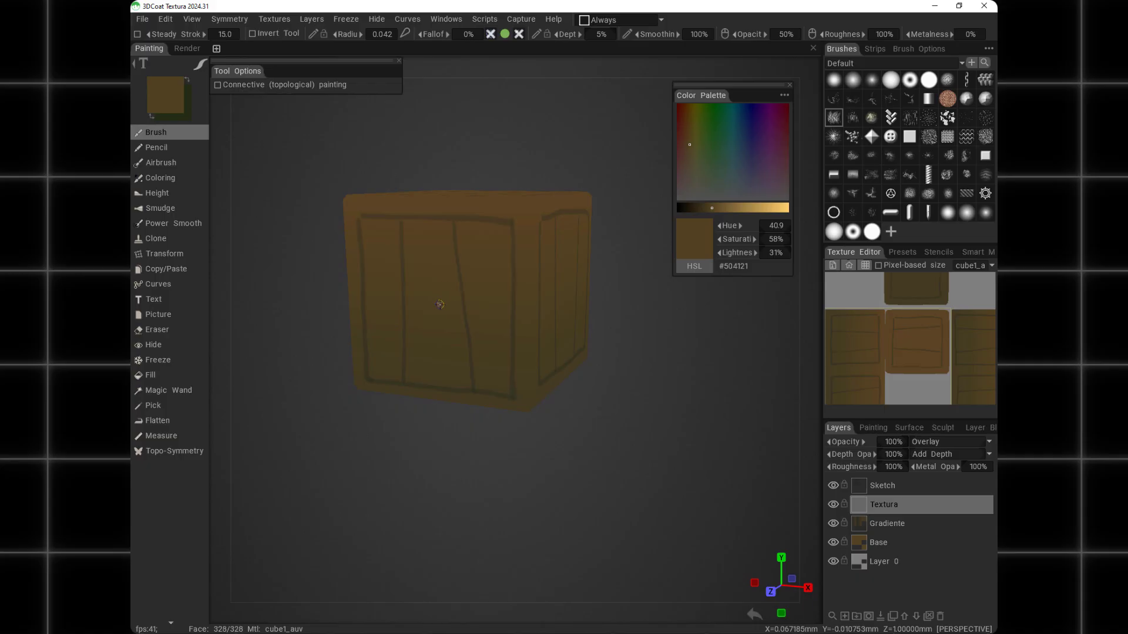
pyautogui.press('v')
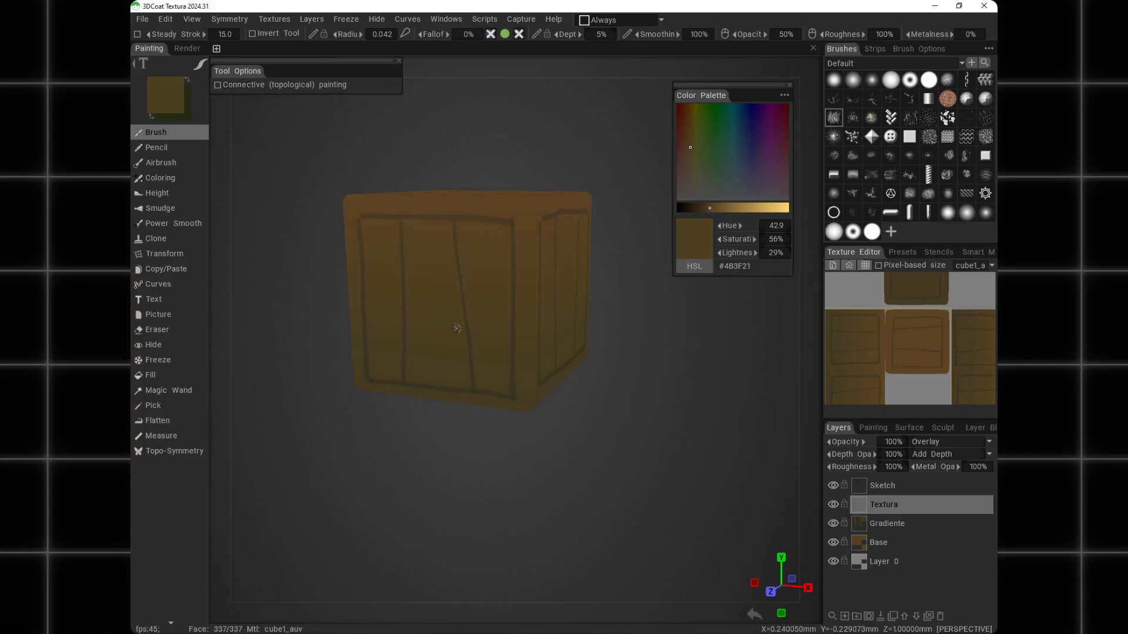
pyautogui.keyDown('alt'); pyautogui.moveTo(457, 328); pyautogui.dragTo(481, 341, button='right'); pyautogui.keyUp('alt')
pyautogui.keyDown('alt'); pyautogui.moveTo(470, 309); pyautogui.dragTo(479, 337, button='middle'); pyautogui.keyUp('alt')
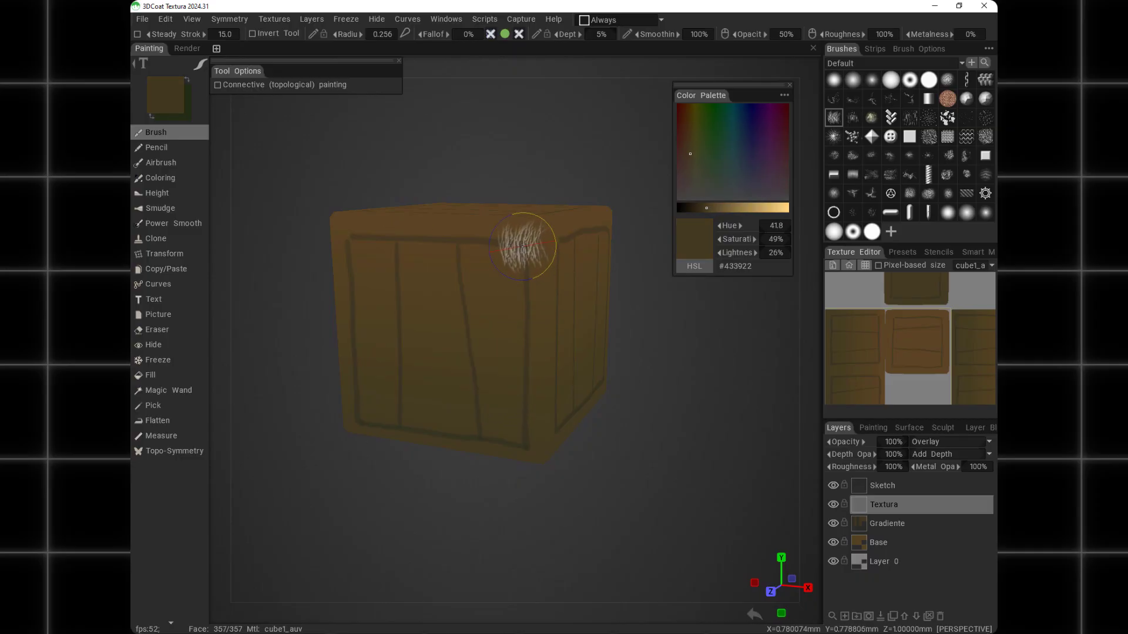
# Sample dark brown #3C3621 from the lower middle of the crate's front face and enlarge the brush radius to 0.695
pyautogui.press('v')
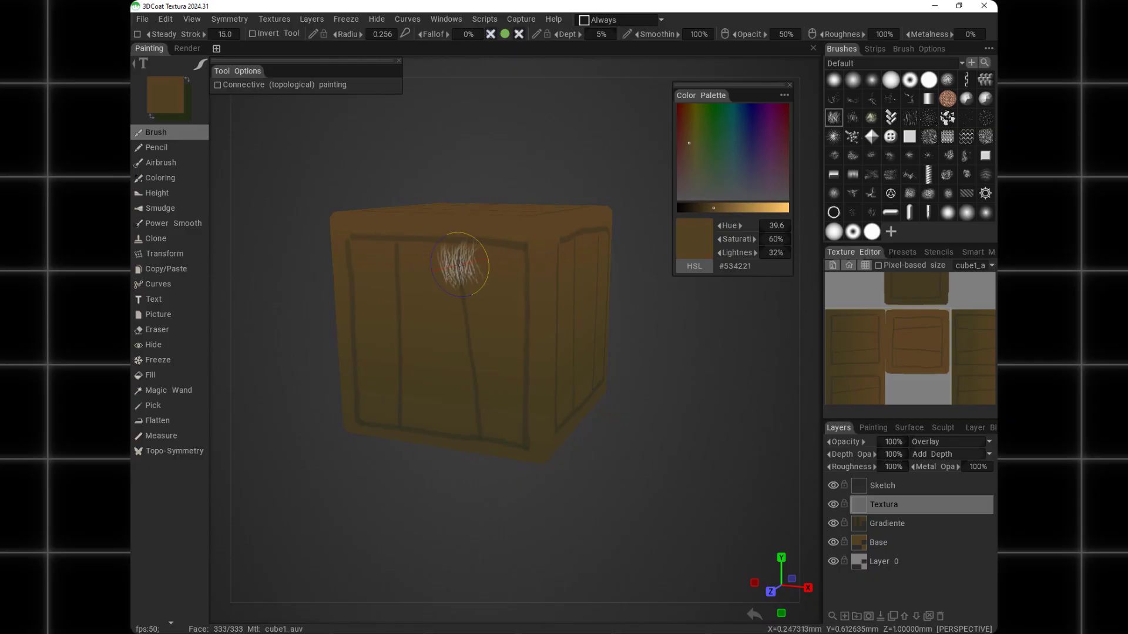
pyautogui.moveTo(436, 322)
pyautogui.keyDown('alt'); pyautogui.mouseDown(button='right')
pyautogui.moveTo(461, 329)
pyautogui.moveTo(480, 304)
pyautogui.mouseUp(button='right'); pyautogui.keyUp('alt')
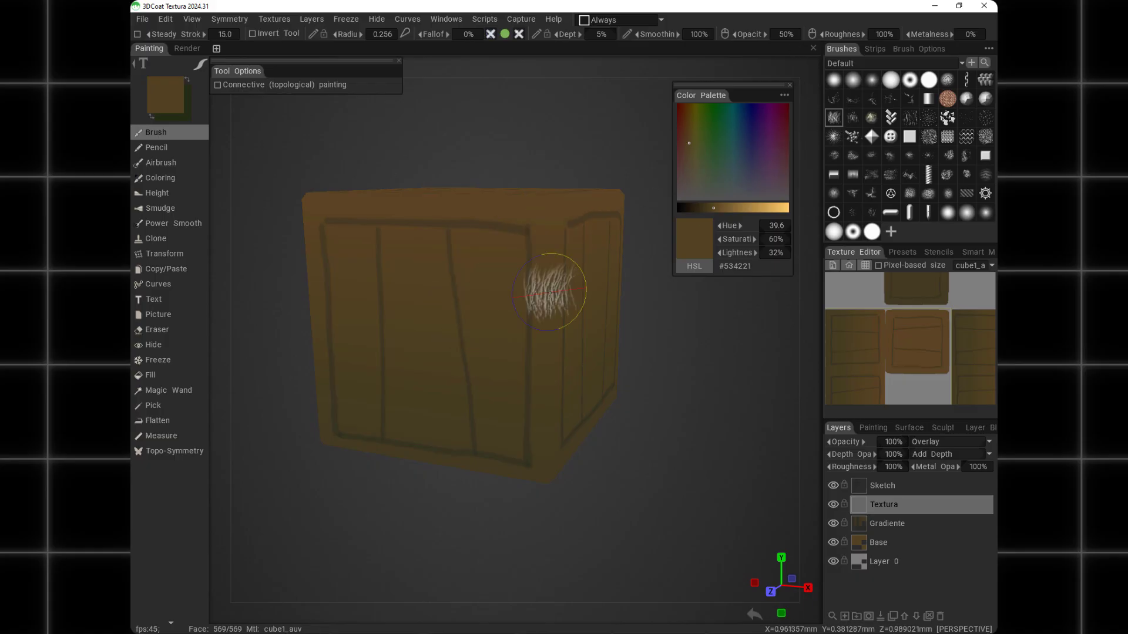
pyautogui.press('v')
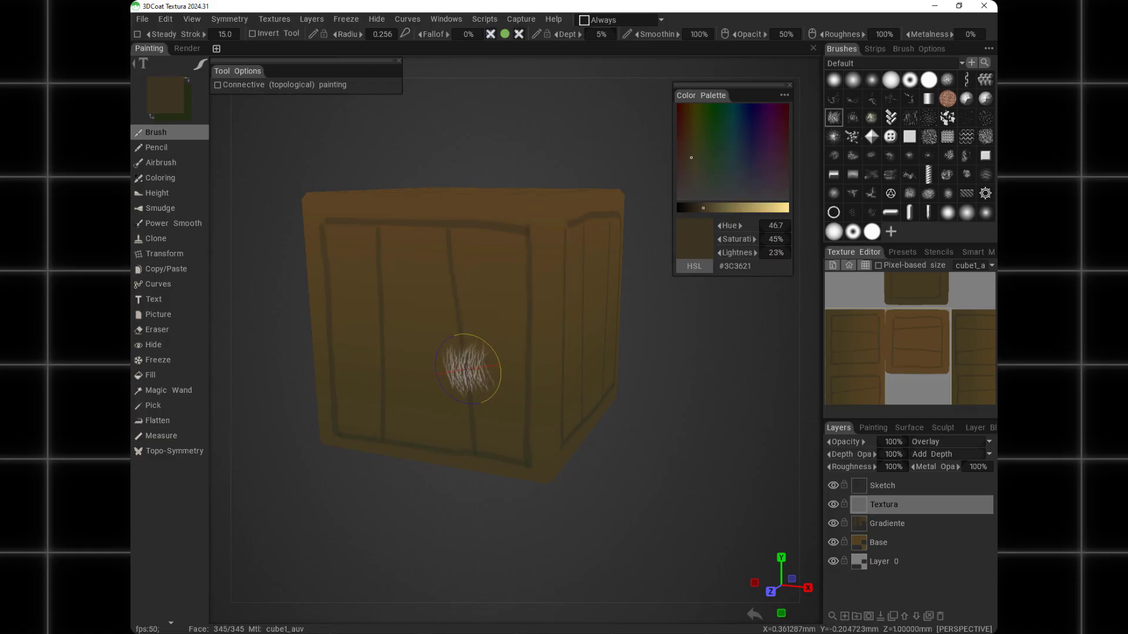
pyautogui.moveTo(440, 359); pyautogui.dragTo(488, 372, button='right')
# Try the fiber-like brush alpha with dark dabs across the crate's front face, and undo the test dabs
pyautogui.moveTo(492, 382); pyautogui.dragTo(470, 378)
pyautogui.click(399, 311)
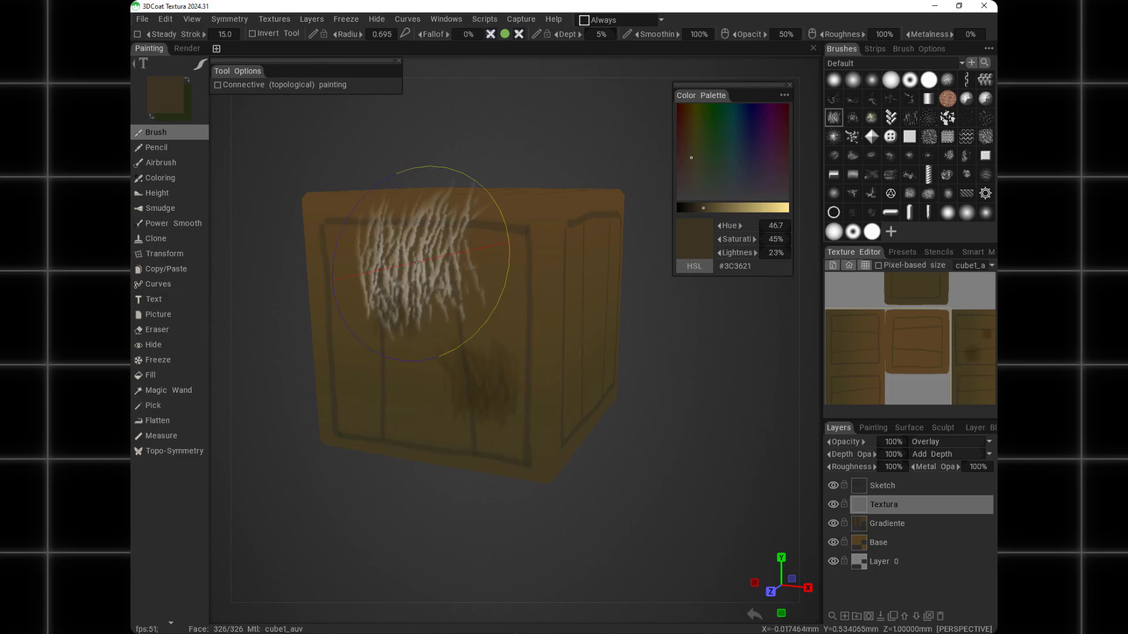
pyautogui.click(465, 382)
pyautogui.click(383, 404)
pyautogui.click(455, 436)
pyautogui.click(493, 308)
pyautogui.hotkey('ctrl', 'z')
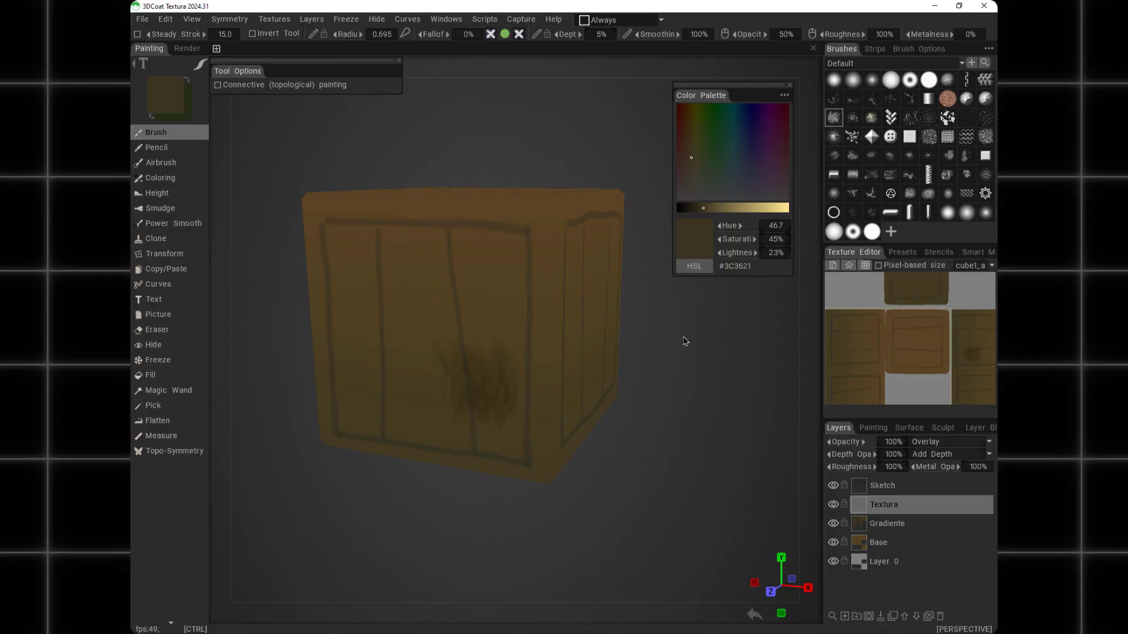
# Try a blotchy brush alpha with dabs on the crate's front face, and switch to a branching, crack-like alpha
pyautogui.moveTo(852, 137)
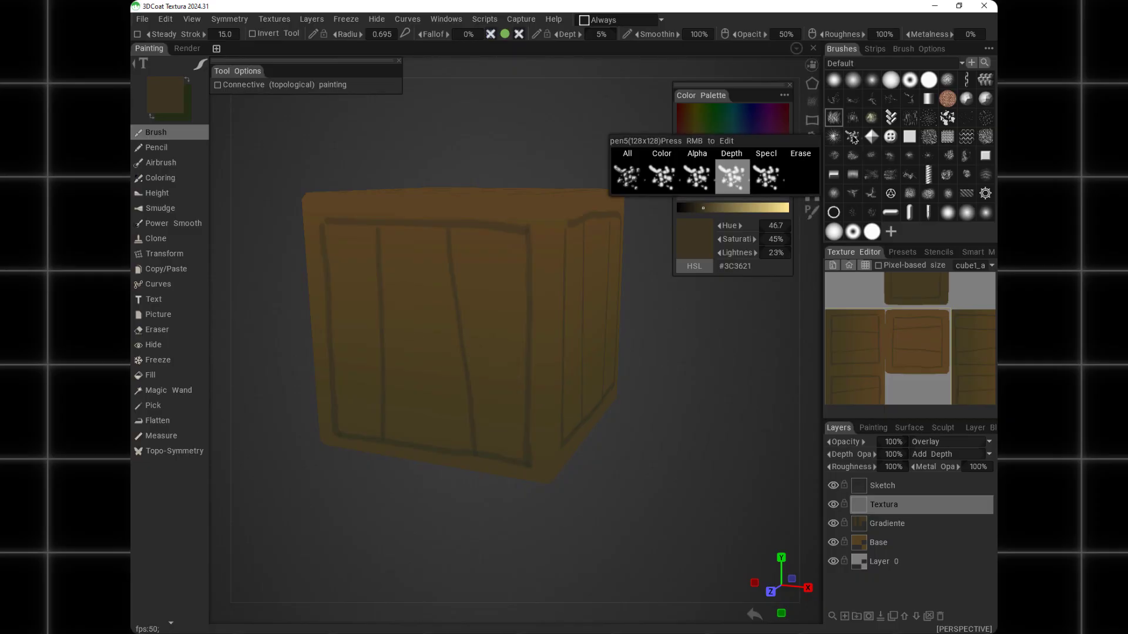
pyautogui.click(852, 117)
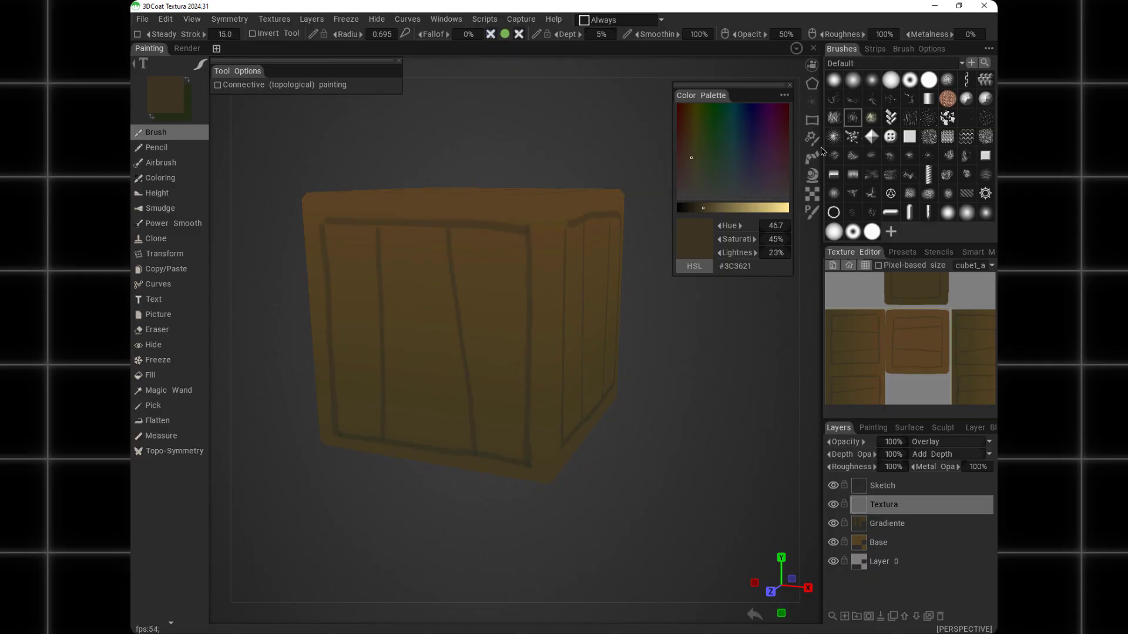
pyautogui.click(528, 359)
pyautogui.click(453, 404)
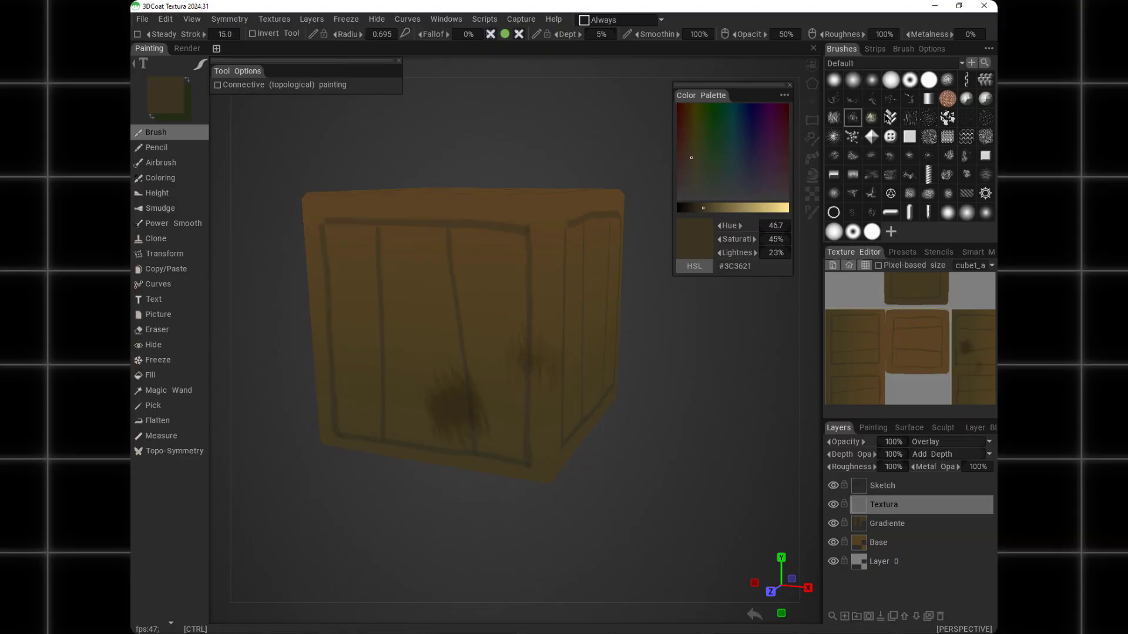
pyautogui.click(871, 98)
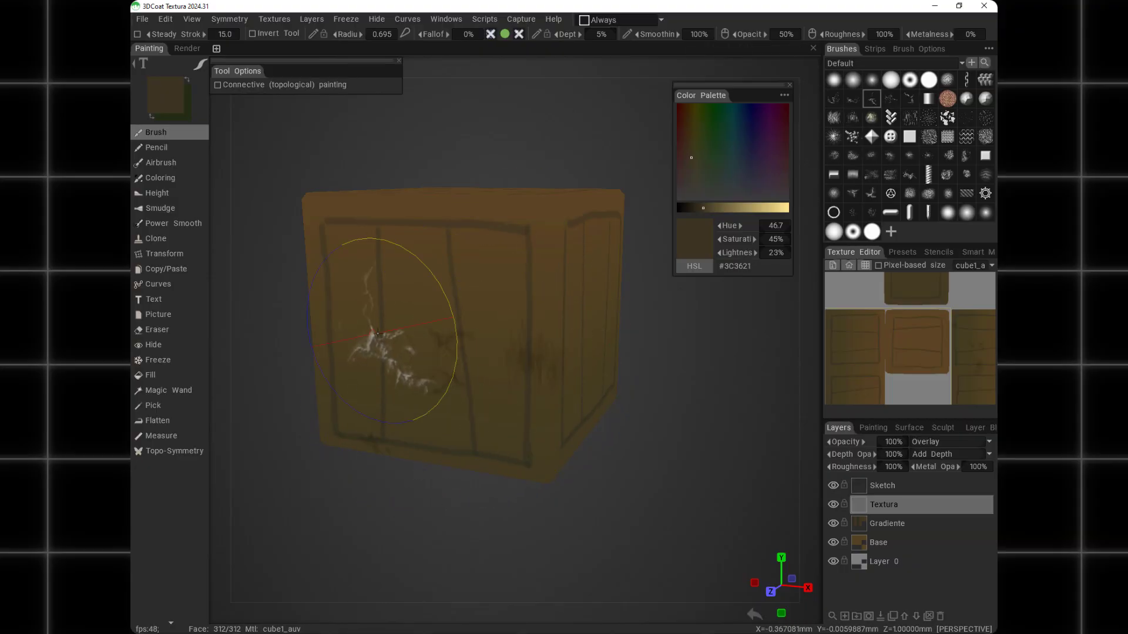
# Choose the brush alpha with rough, grainy horizontal streaks for painting the wood texture
pyautogui.click(891, 176)
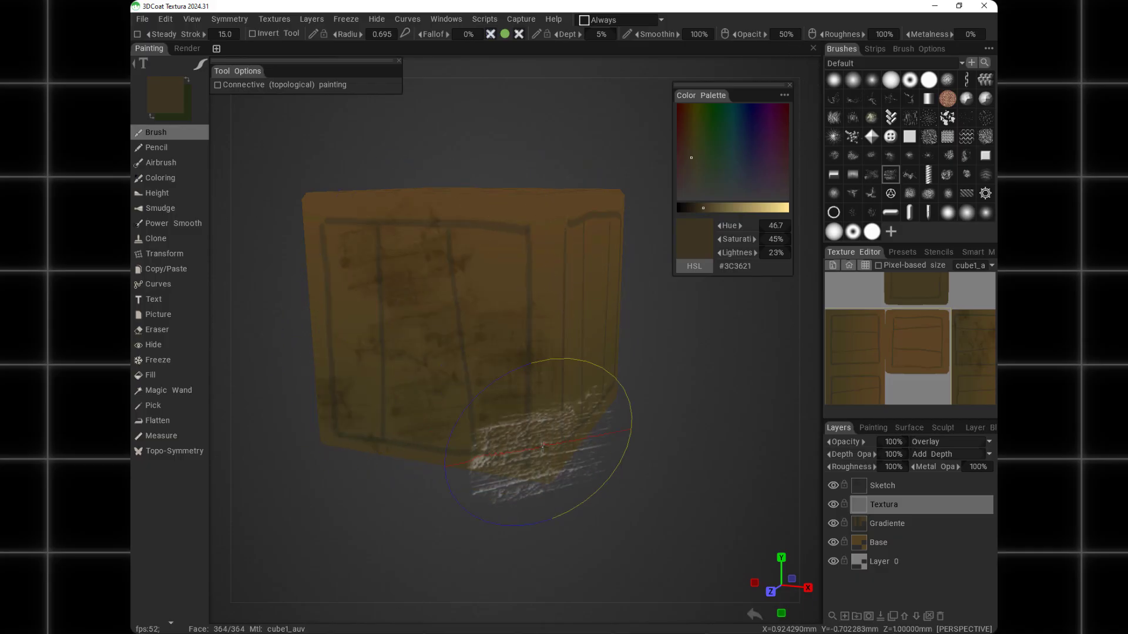
pyautogui.moveTo(415, 252)
pyautogui.keyDown('alt'); pyautogui.mouseDown()
pyautogui.moveTo(453, 340)
pyautogui.moveTo(536, 327)
pyautogui.moveTo(498, 284)
pyautogui.mouseUp(); pyautogui.keyUp('alt')
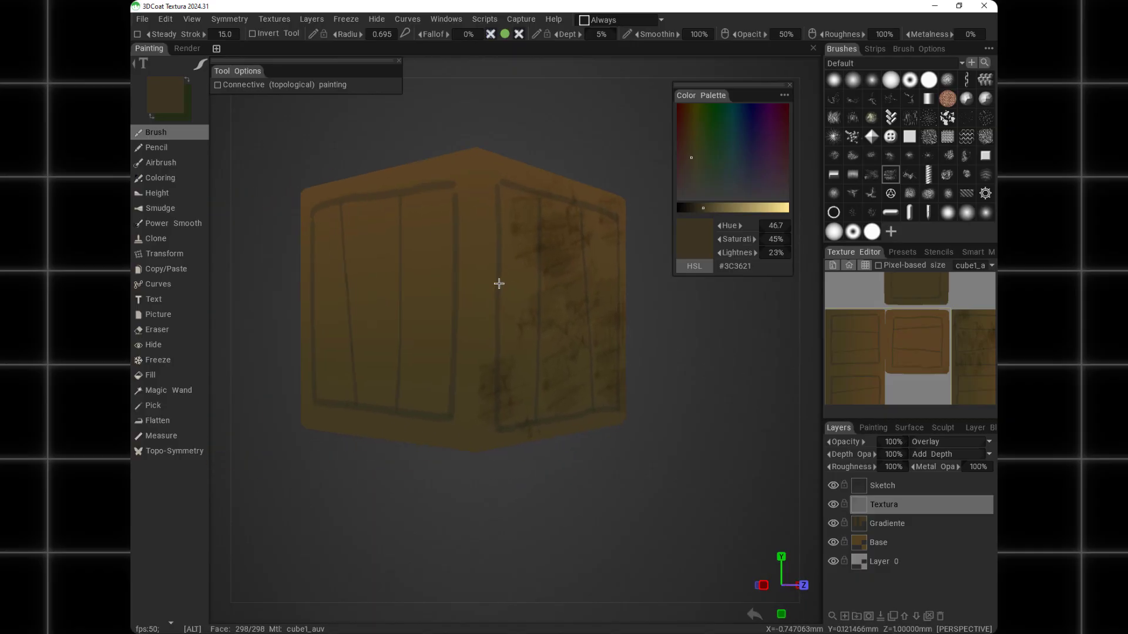
pyautogui.keyDown('alt'); pyautogui.moveTo(479, 303); pyautogui.dragTo(531, 266, button='right'); pyautogui.keyUp('alt')
pyautogui.moveTo(531, 267)
pyautogui.keyDown('alt'); pyautogui.mouseDown()
pyautogui.moveTo(471, 327)
pyautogui.moveTo(461, 320)
pyautogui.mouseUp(); pyautogui.keyUp('alt')
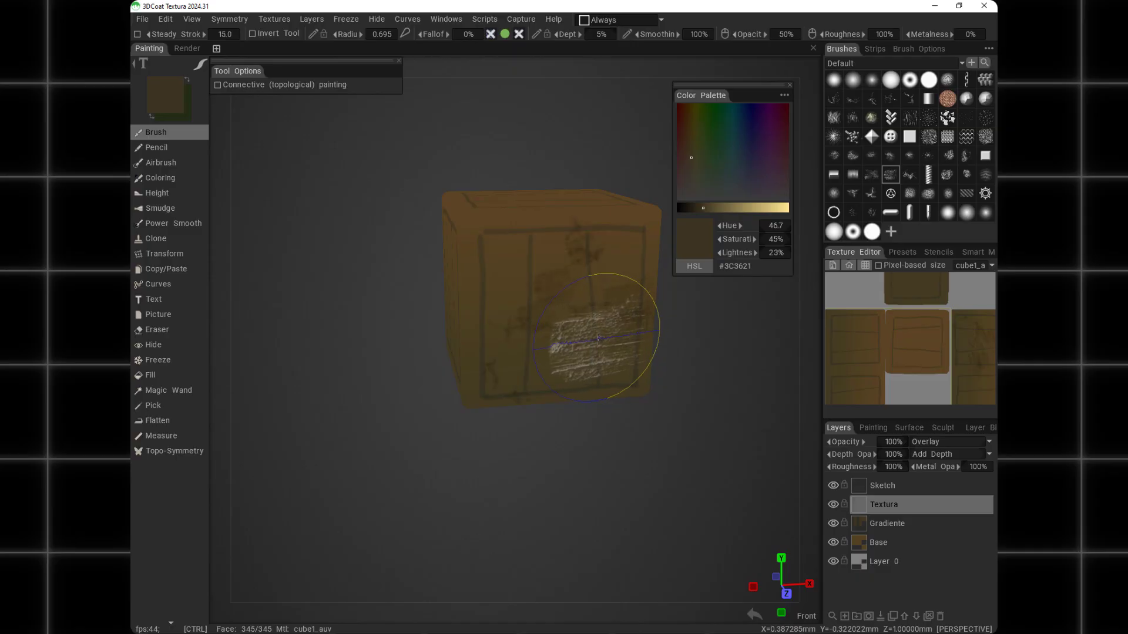
# Erase the dark test strokes from the crate's front face on the Textura layer
pyautogui.click(156, 330)
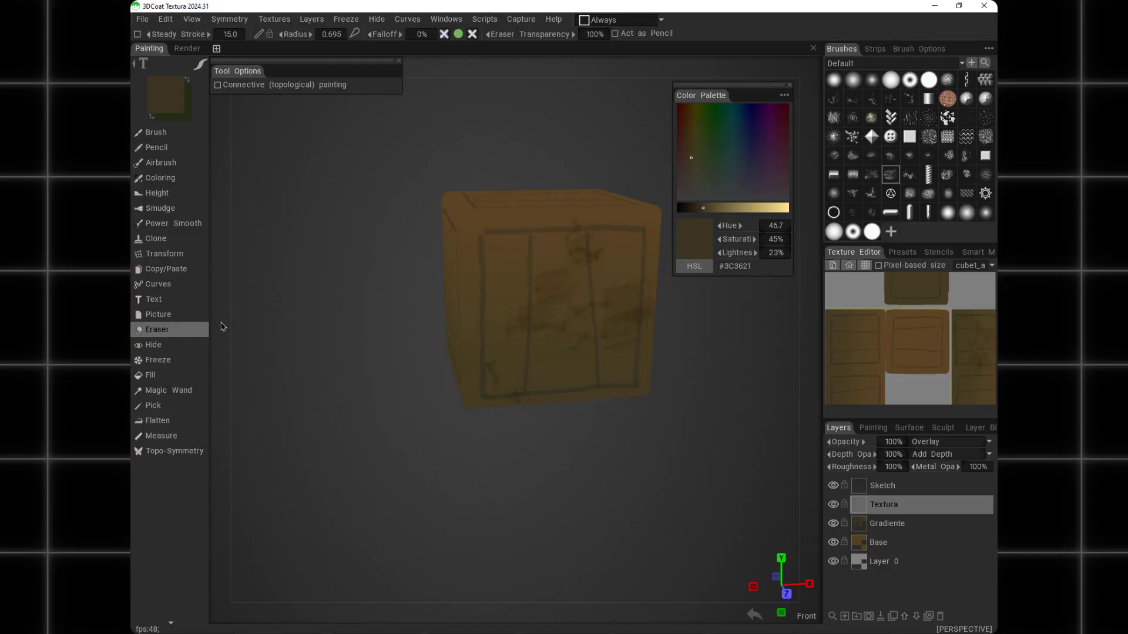
pyautogui.moveTo(522, 247); pyautogui.dragTo(571, 238)
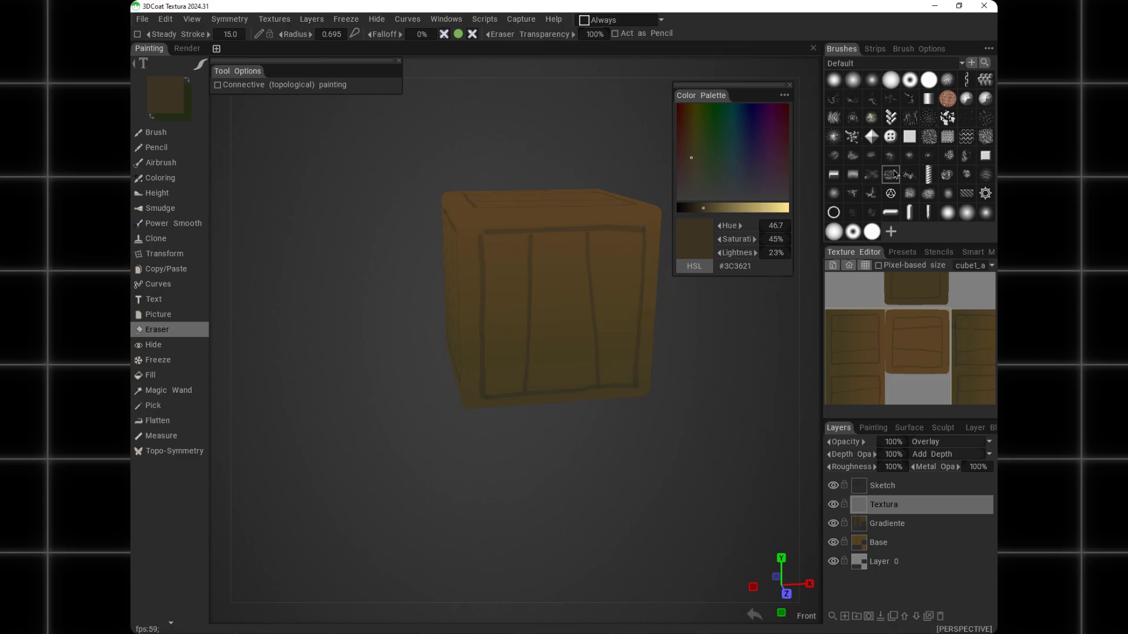
pyautogui.moveTo(458, 261); pyautogui.dragTo(581, 269)
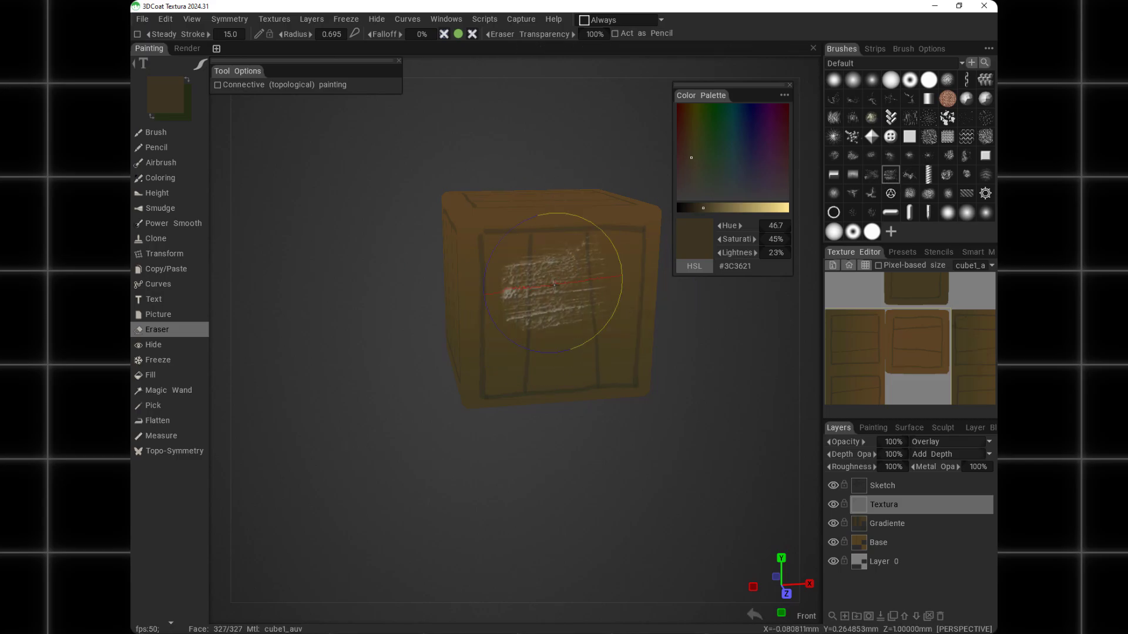
# Paint faint dark wood streaks with the Brush tool over the planks of the crate's front face
pyautogui.click(157, 132)
pyautogui.keyDown('alt'); pyautogui.moveTo(622, 199); pyautogui.dragTo(694, 87); pyautogui.keyUp('alt')
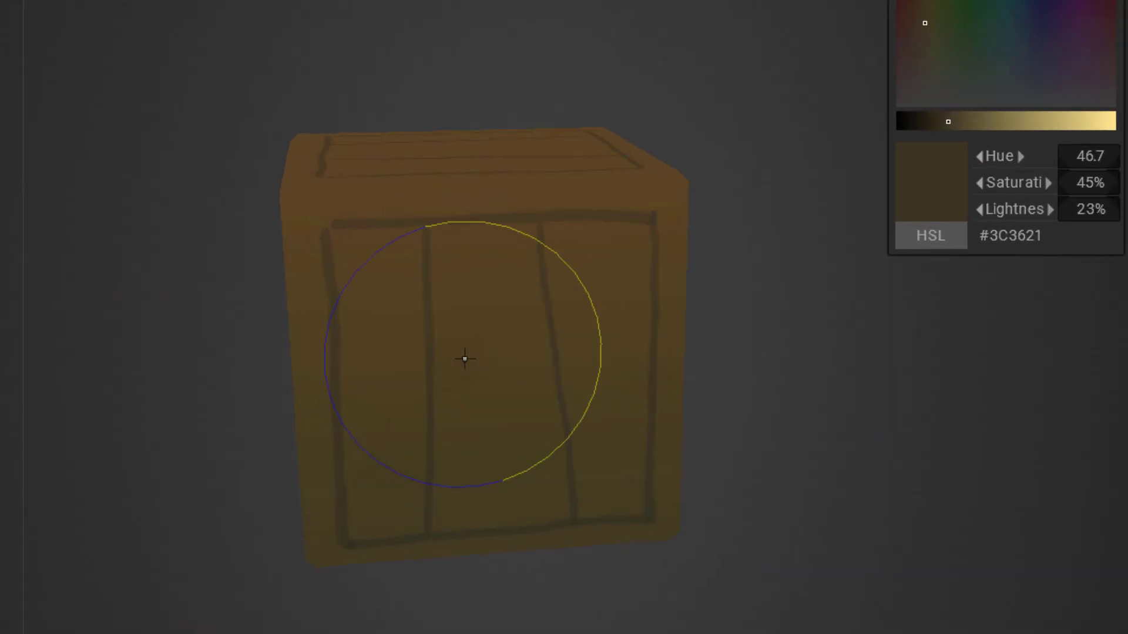
pyautogui.click(365, 405)
pyautogui.click(482, 374)
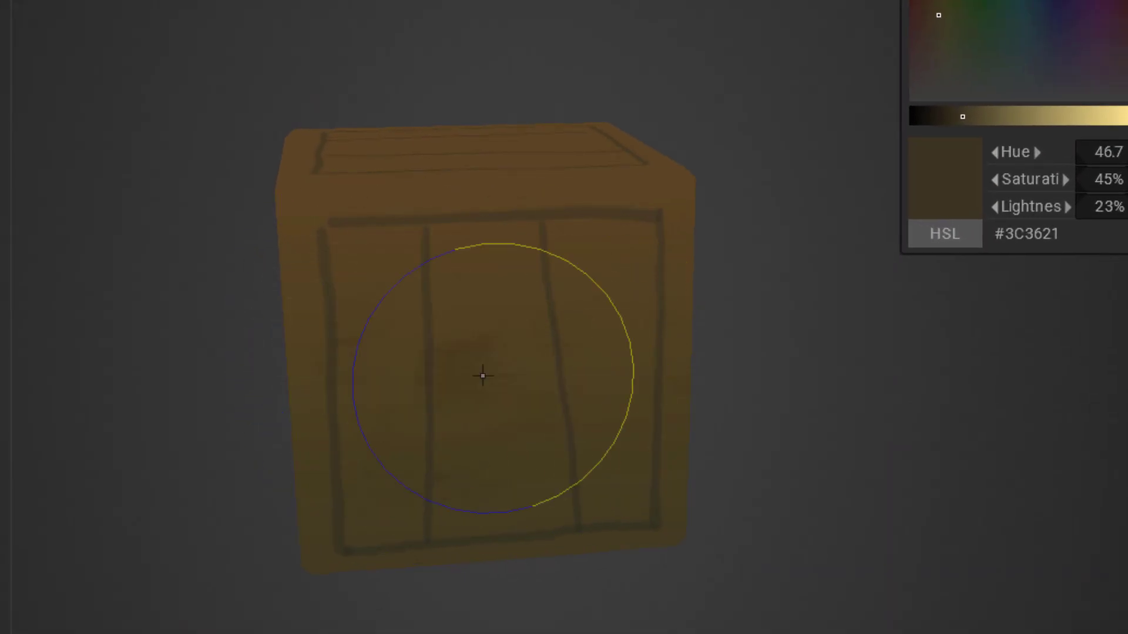
pyautogui.click(539, 470)
pyautogui.click(343, 420)
# Dab dark wood streaks over the neighboring side face, covering its lower planks, upper edge and outer plank
pyautogui.keyDown('alt'); pyautogui.moveTo(456, 433); pyautogui.dragTo(415, 395); pyautogui.keyUp('alt')
pyautogui.keyDown('alt'); pyautogui.moveTo(415, 395); pyautogui.dragTo(869, 317, button='middle'); pyautogui.keyUp('alt')
pyautogui.click(511, 385)
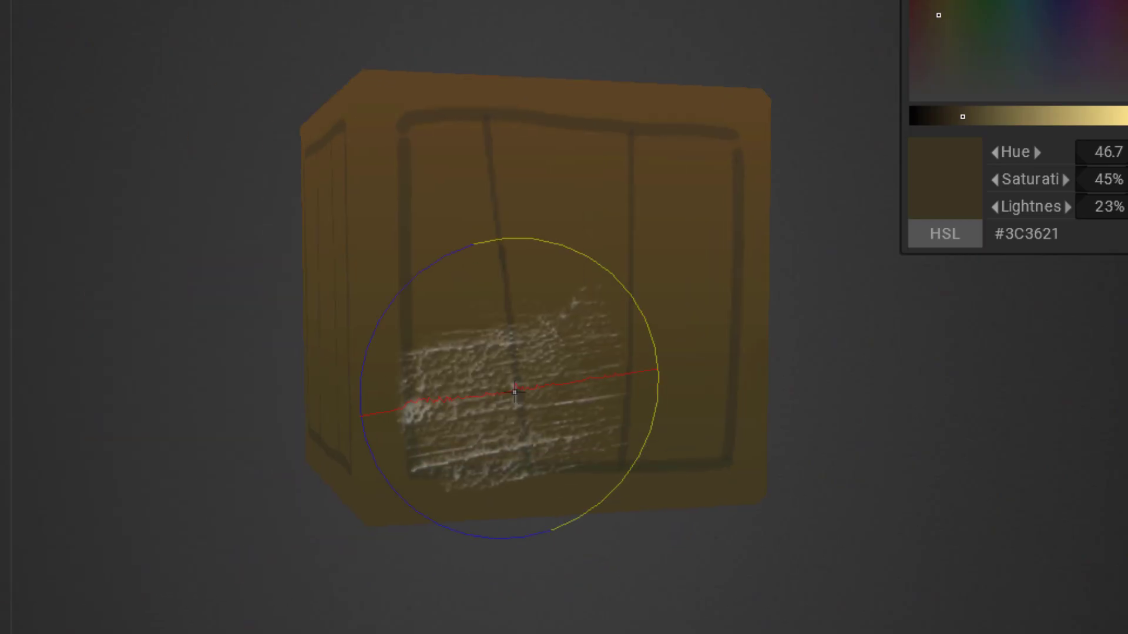
pyautogui.click(490, 242)
pyautogui.click(532, 379)
pyautogui.click(485, 434)
pyautogui.click(671, 431)
pyautogui.click(481, 152)
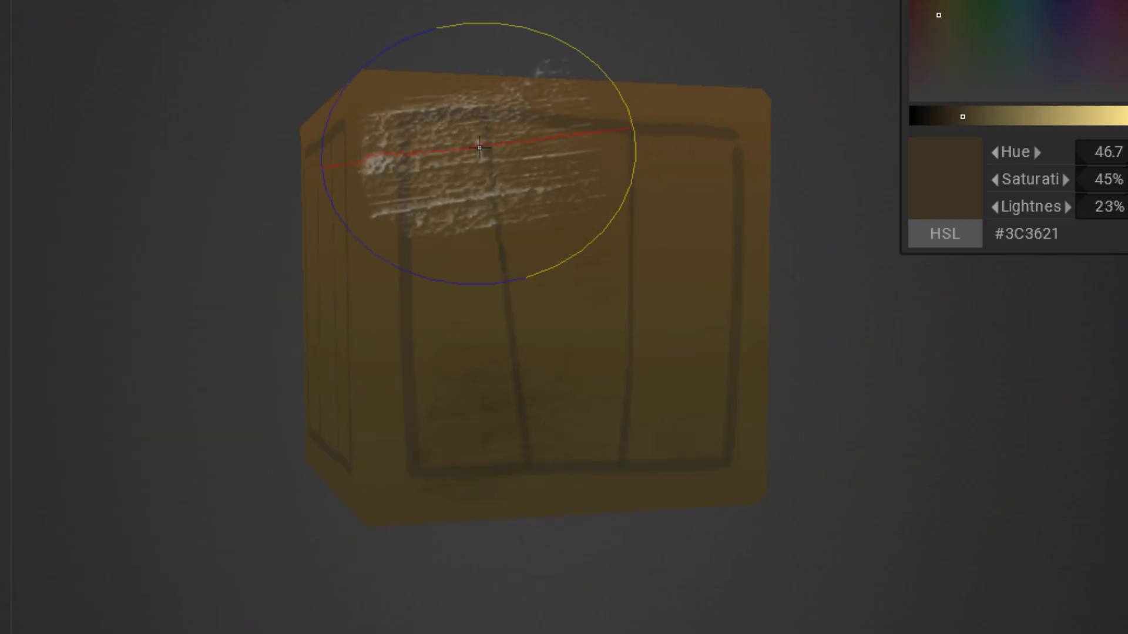
pyautogui.click(473, 252)
pyautogui.click(423, 408)
pyautogui.click(699, 245)
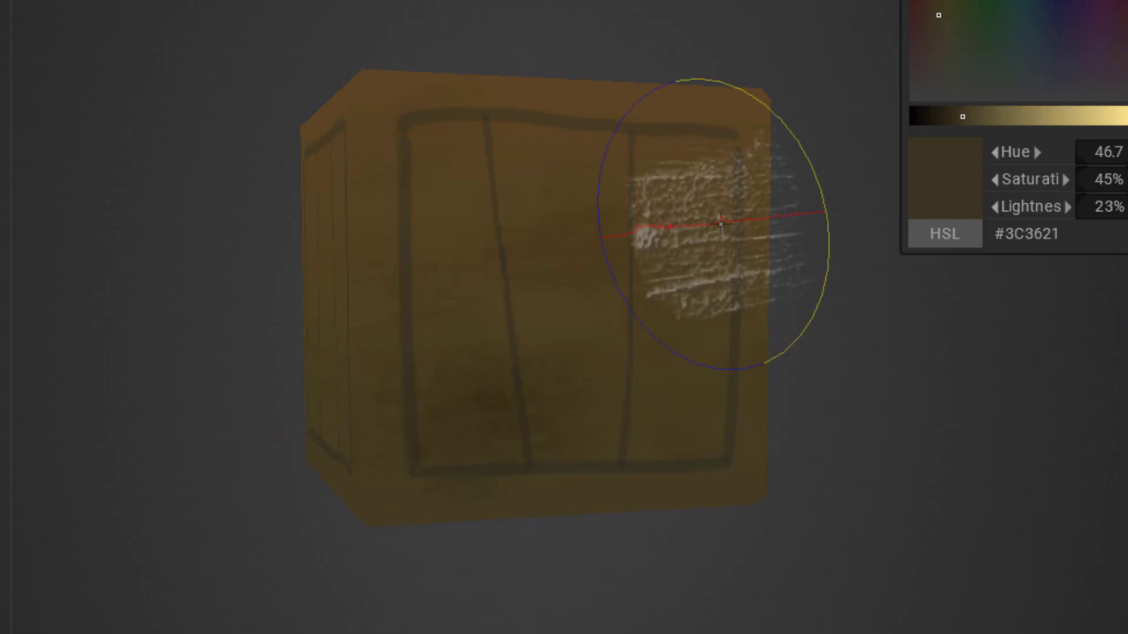
# Dab dark wood streaks over the planks and vertical edges of the crate's next unpainted side face
pyautogui.keyDown('alt'); pyautogui.moveTo(454, 473); pyautogui.dragTo(370, 415); pyautogui.keyUp('alt')
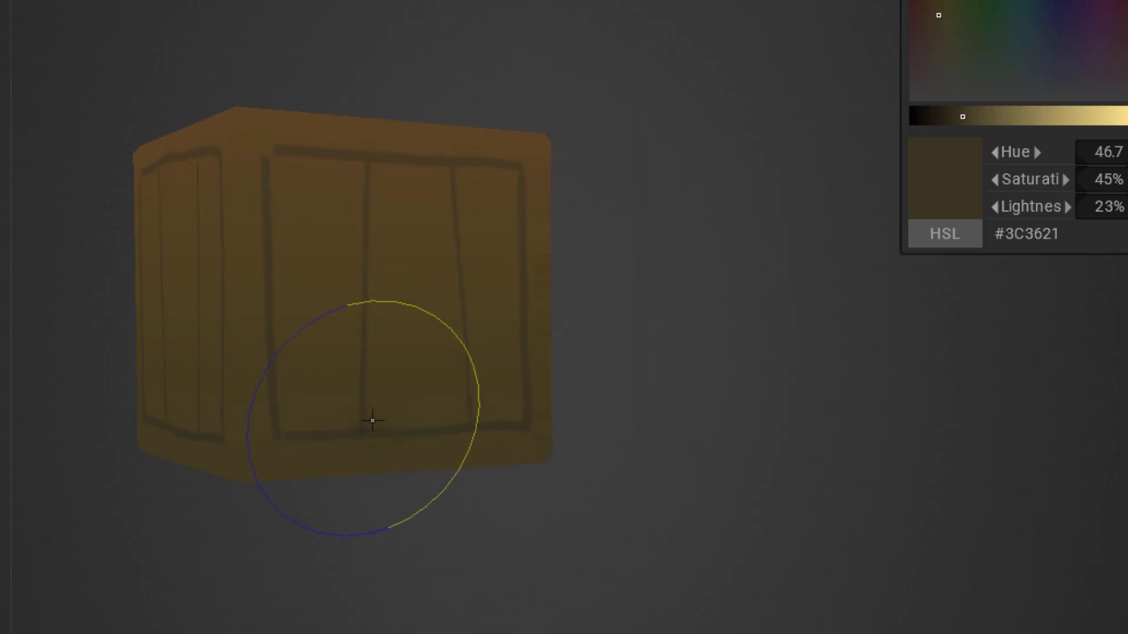
pyautogui.click(252, 415)
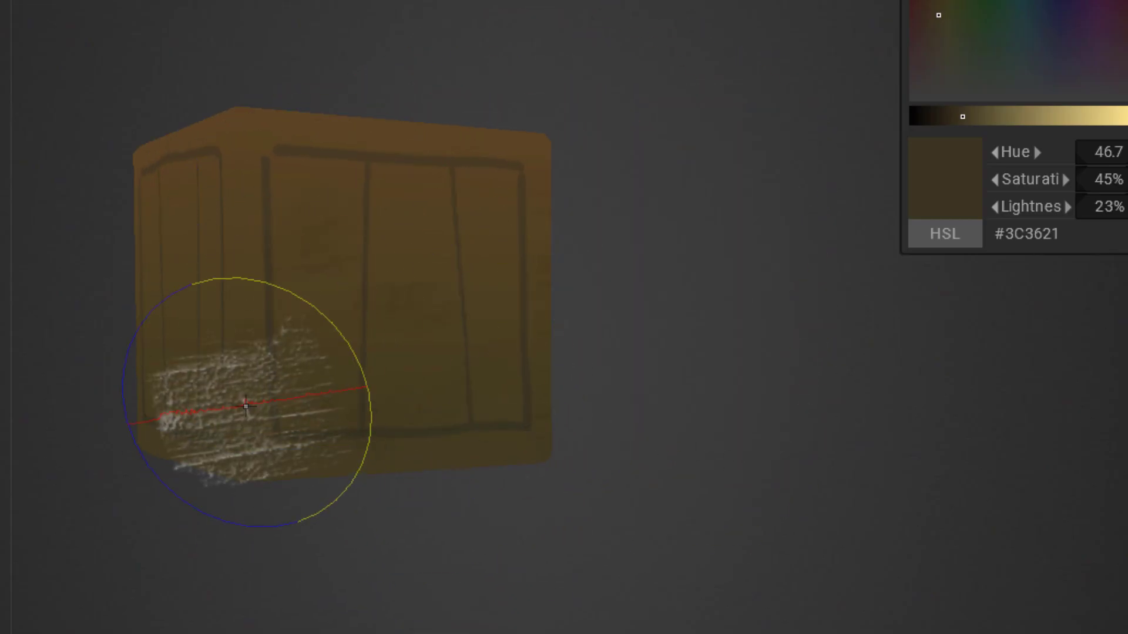
pyautogui.click(315, 188)
pyautogui.click(541, 227)
pyautogui.click(237, 334)
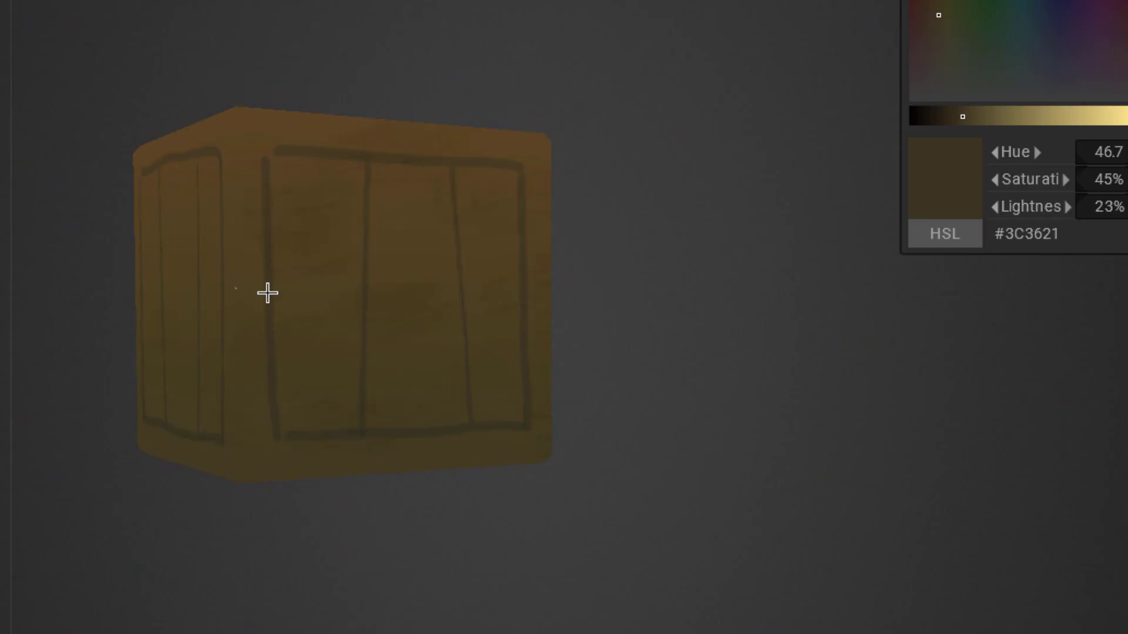
# Dab dark wood streaks across the planks and frame of the crate's remaining side face
pyautogui.keyDown('alt'); pyautogui.moveTo(267, 294); pyautogui.dragTo(534, 337); pyautogui.keyUp('alt')
pyautogui.keyDown('alt'); pyautogui.moveTo(534, 338); pyautogui.dragTo(975, 321, button='middle'); pyautogui.keyUp('alt')
pyautogui.click(444, 244)
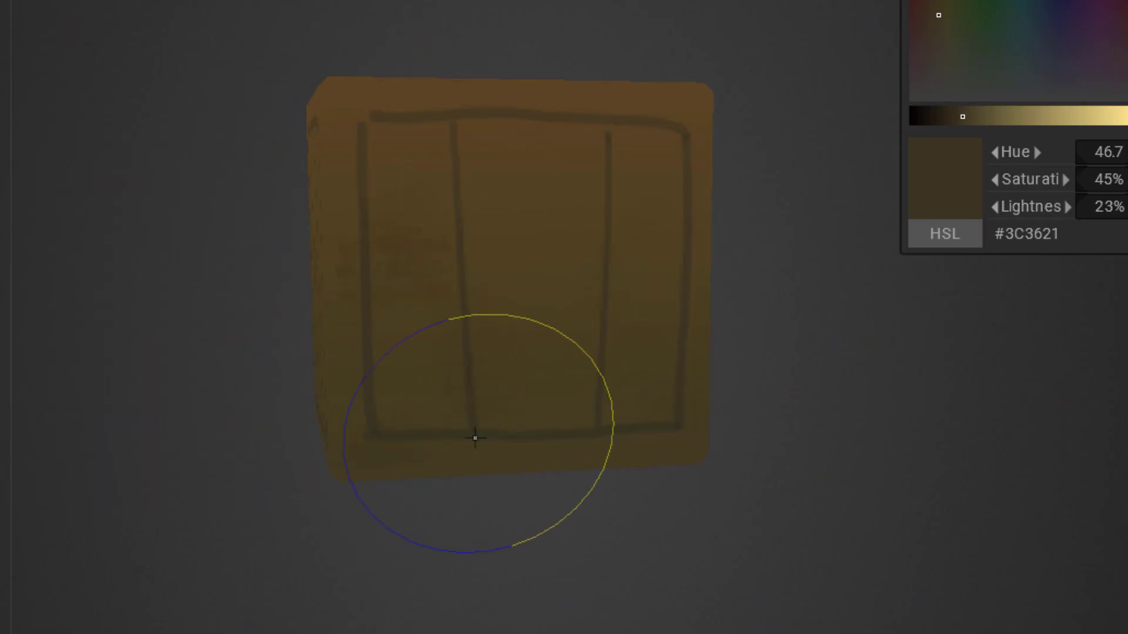
pyautogui.click(474, 436)
pyautogui.click(587, 265)
pyautogui.click(419, 184)
pyautogui.click(541, 117)
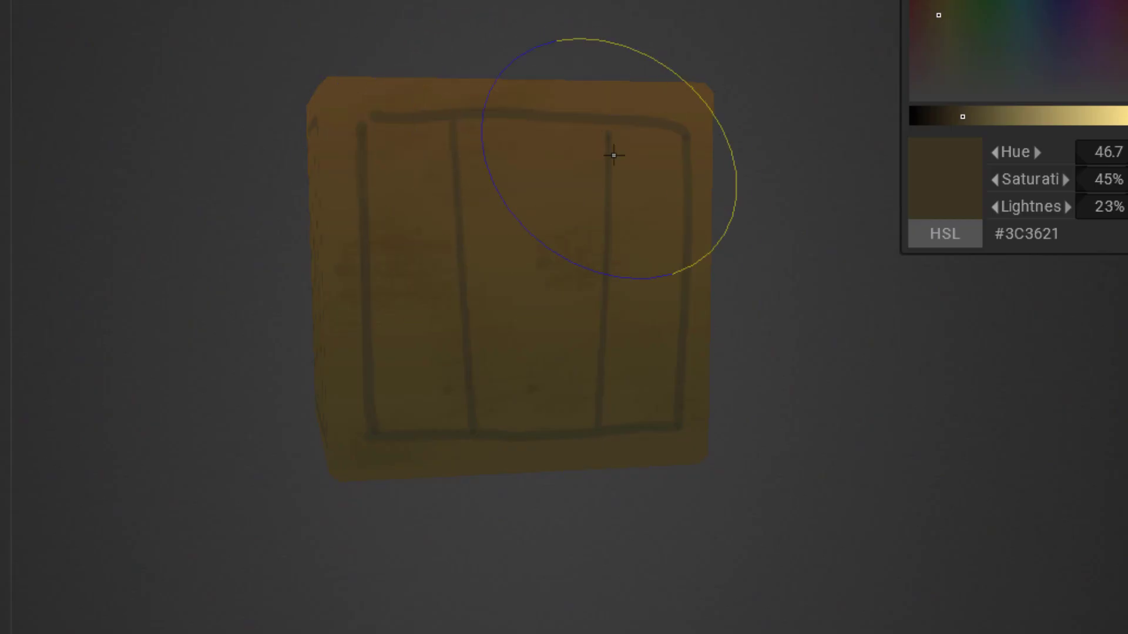
# Paint dark wood streaks over the crate's bottom and top faces
pyautogui.moveTo(390, 398)
pyautogui.keyDown('alt'); pyautogui.mouseDown()
pyautogui.moveTo(428, 96)
pyautogui.moveTo(403, 440)
pyautogui.mouseUp(); pyautogui.keyUp('alt')
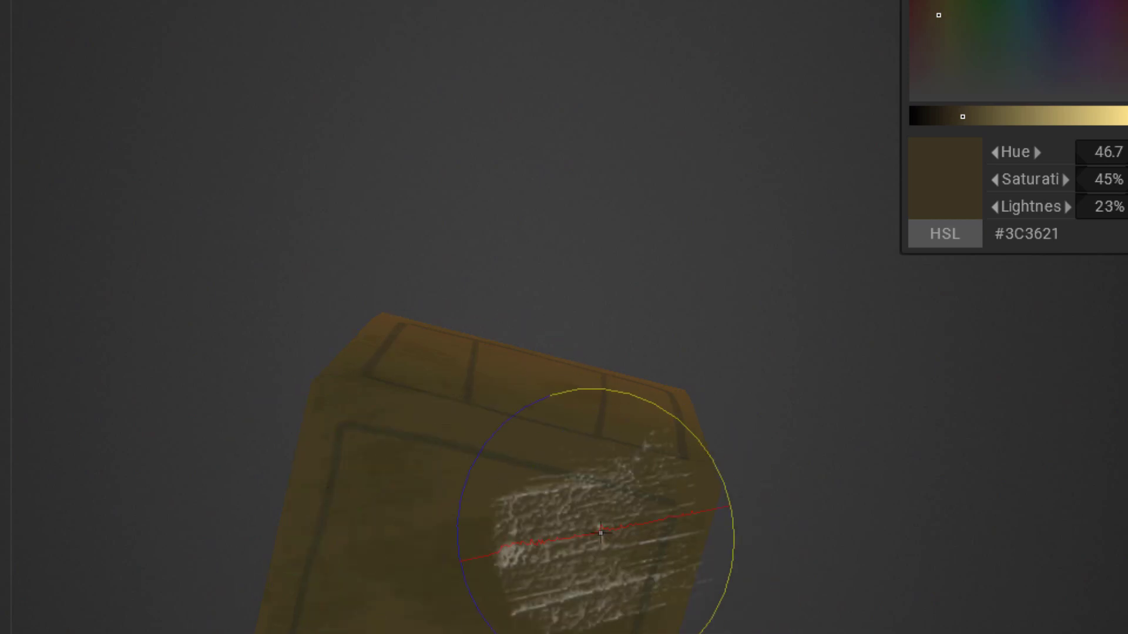
pyautogui.moveTo(593, 490)
pyautogui.keyDown('alt'); pyautogui.mouseDown()
pyautogui.moveTo(461, 421)
pyautogui.moveTo(454, 387)
pyautogui.mouseUp(); pyautogui.keyUp('alt')
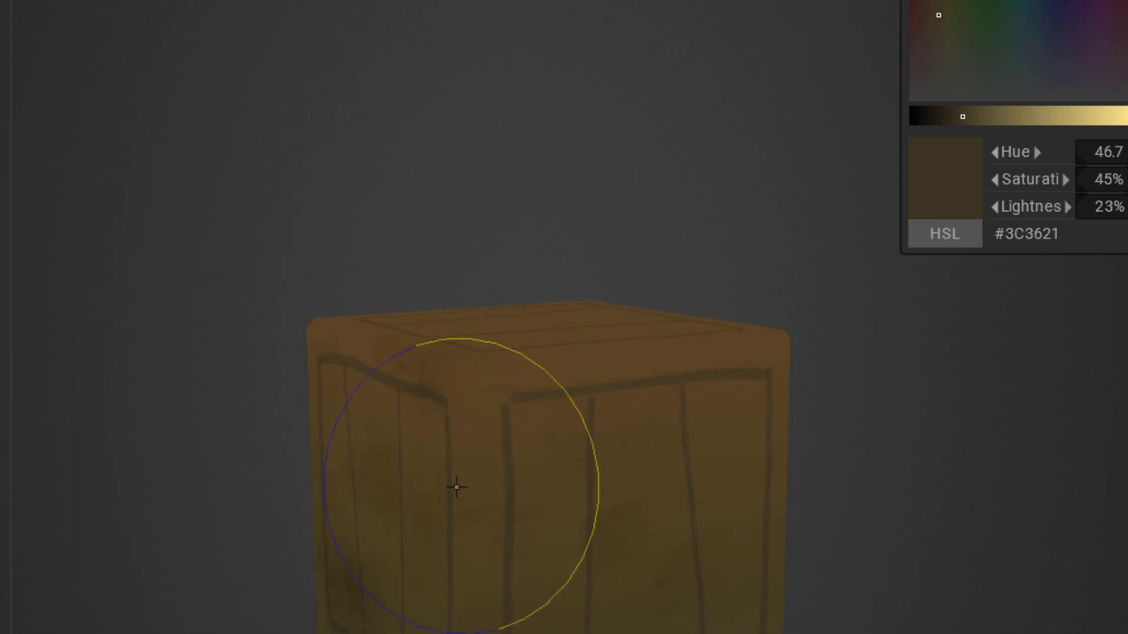
pyautogui.moveTo(674, 373)
pyautogui.keyDown('alt'); pyautogui.mouseDown()
pyautogui.moveTo(552, 505)
pyautogui.moveTo(420, 306)
pyautogui.mouseUp(); pyautogui.keyUp('alt')
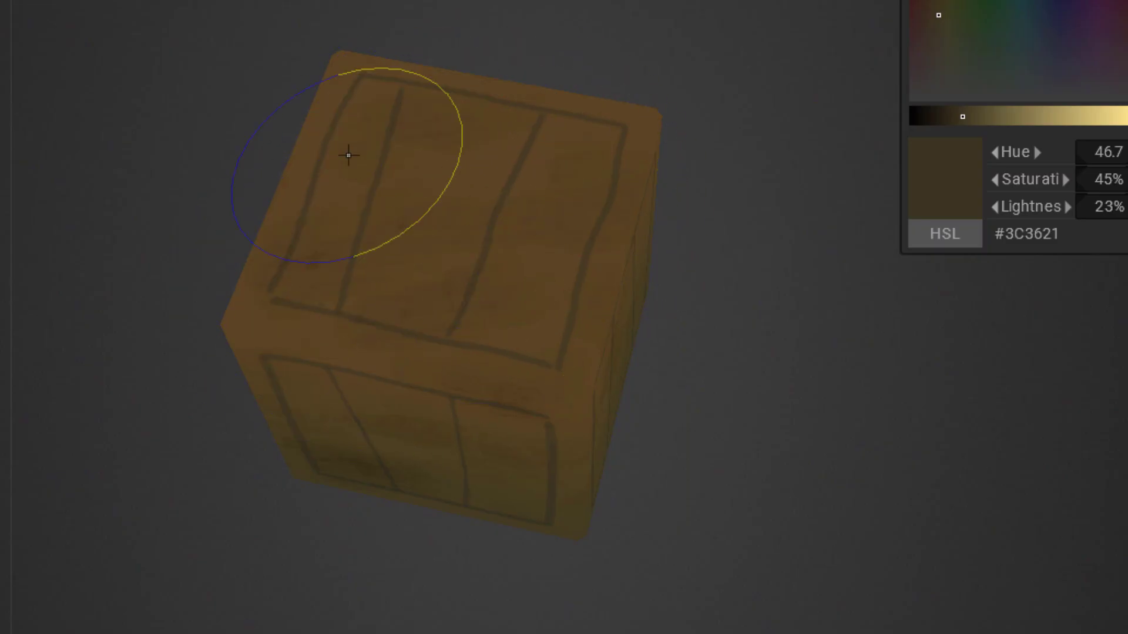
pyautogui.keyDown('alt'); pyautogui.moveTo(415, 52); pyautogui.dragTo(511, 65); pyautogui.keyUp('alt')
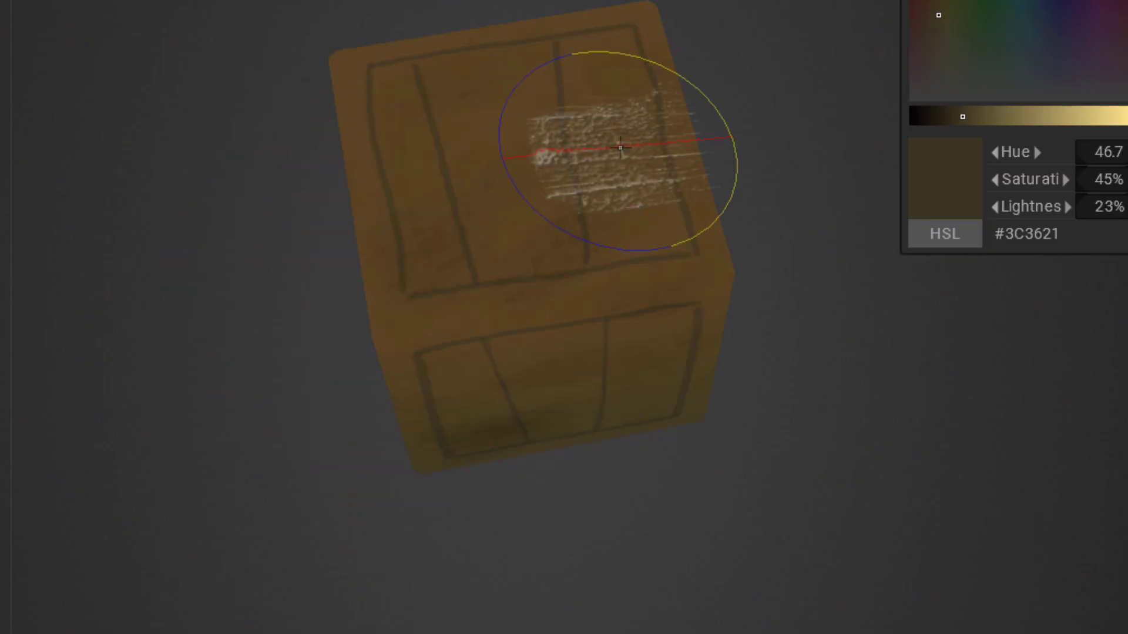
# Build up additional dark wood streaks on the crate's side faces and around their edges
pyautogui.keyDown('alt'); pyautogui.moveTo(403, 269); pyautogui.dragTo(368, 294); pyautogui.keyUp('alt')
pyautogui.keyDown('alt'); pyautogui.moveTo(368, 295); pyautogui.dragTo(642, 174, button='middle'); pyautogui.keyUp('alt')
pyautogui.moveTo(402, 260)
pyautogui.mouseDown()
pyautogui.moveTo(391, 430)
pyautogui.moveTo(610, 453)
pyautogui.mouseUp()
pyautogui.keyDown('alt'); pyautogui.moveTo(288, 327); pyautogui.dragTo(517, 335); pyautogui.keyUp('alt')
pyautogui.moveTo(552, 423); pyautogui.dragTo(508, 439)
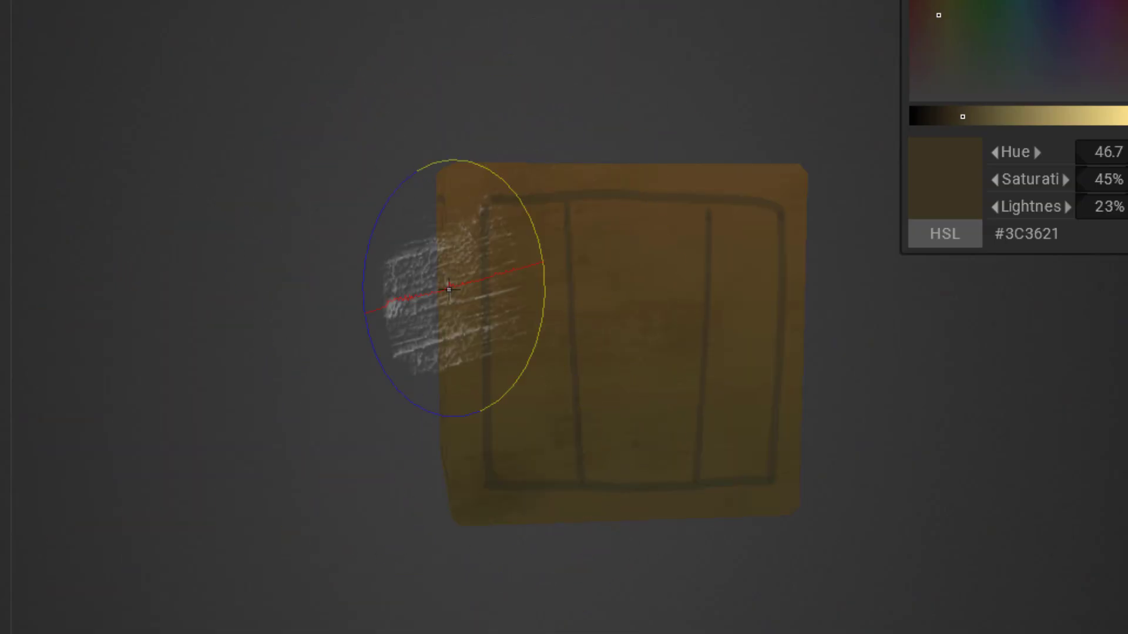
pyautogui.keyDown('alt'); pyautogui.moveTo(451, 290); pyautogui.dragTo(881, 313); pyautogui.keyUp('alt')
pyautogui.keyDown('alt'); pyautogui.moveTo(329, 305); pyautogui.dragTo(503, 276, button='middle'); pyautogui.keyUp('alt')
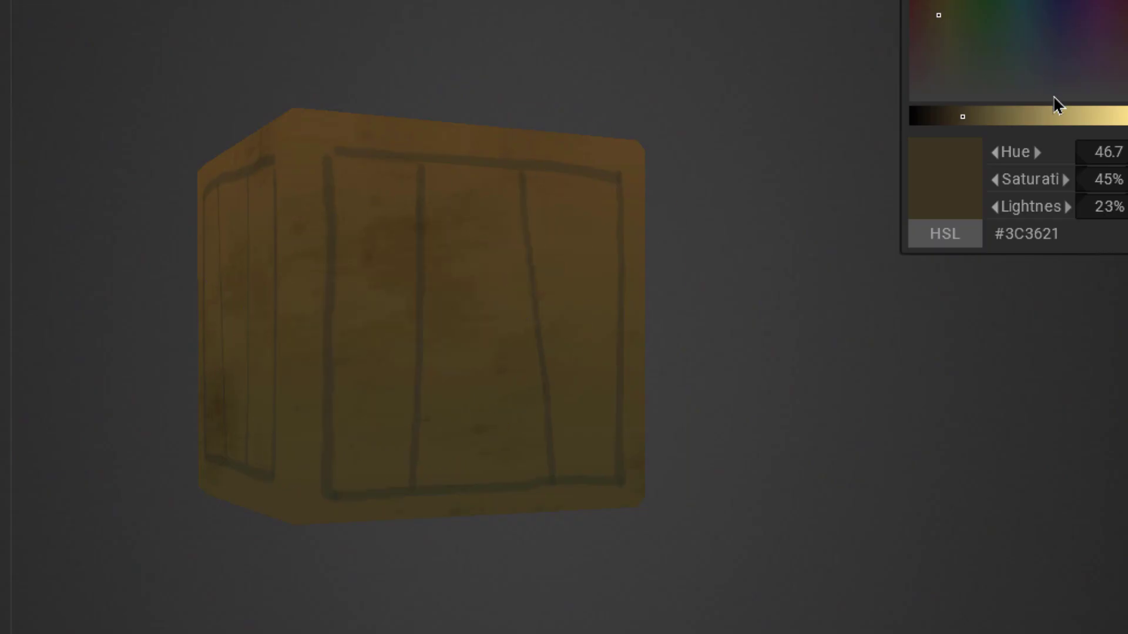
# Raise the primary color's lightness to 41% and brush lighter wood streaks over the crate's faces
pyautogui.moveTo(963, 117); pyautogui.dragTo(1002, 116)
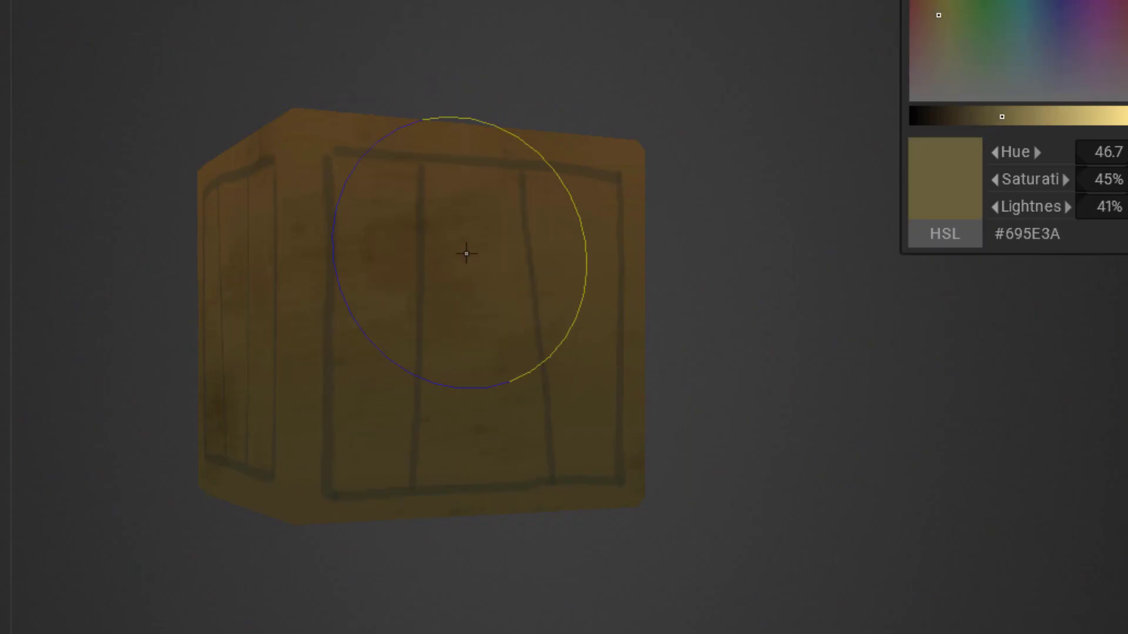
pyautogui.moveTo(353, 459)
pyautogui.keyDown('alt'); pyautogui.mouseDown()
pyautogui.moveTo(470, 370)
pyautogui.moveTo(654, 329)
pyautogui.moveTo(377, 305)
pyautogui.moveTo(389, 127)
pyautogui.mouseUp(); pyautogui.keyUp('alt')
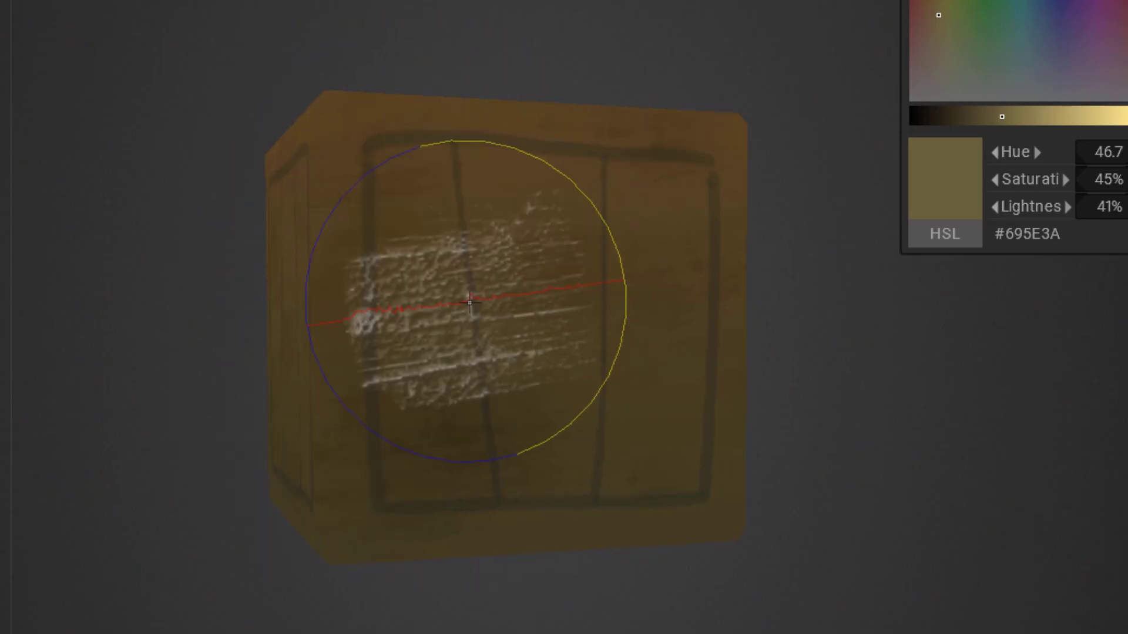
pyautogui.keyDown('alt'); pyautogui.moveTo(466, 302); pyautogui.dragTo(675, 376); pyautogui.keyUp('alt')
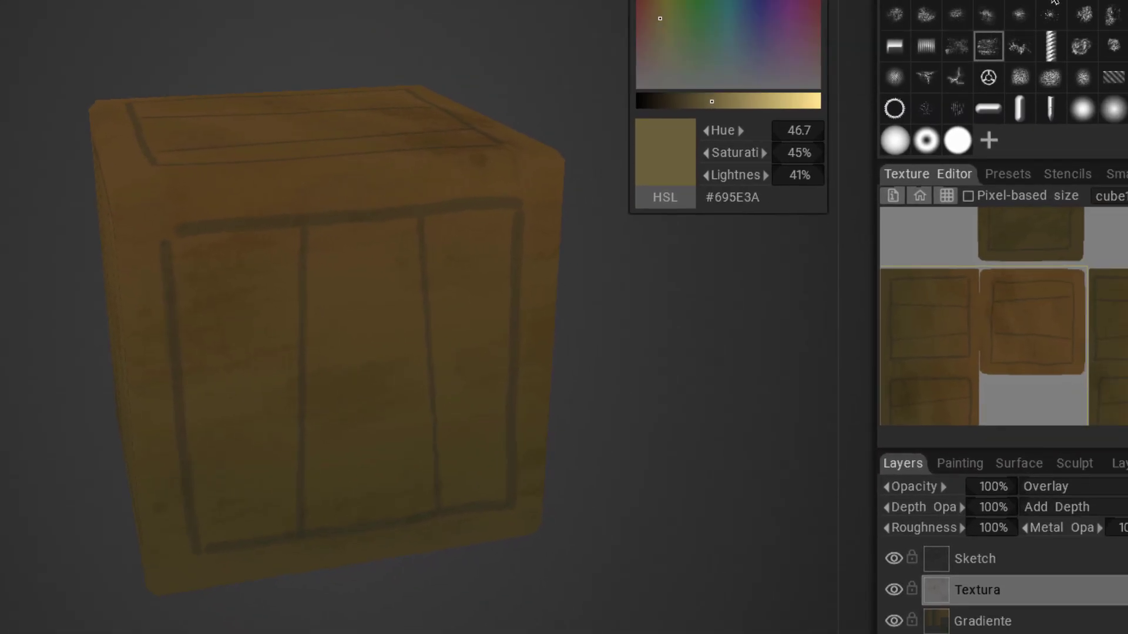
# Choose the round brush alpha made of dense, tangled fiber strokes
pyautogui.click(1054, 3)
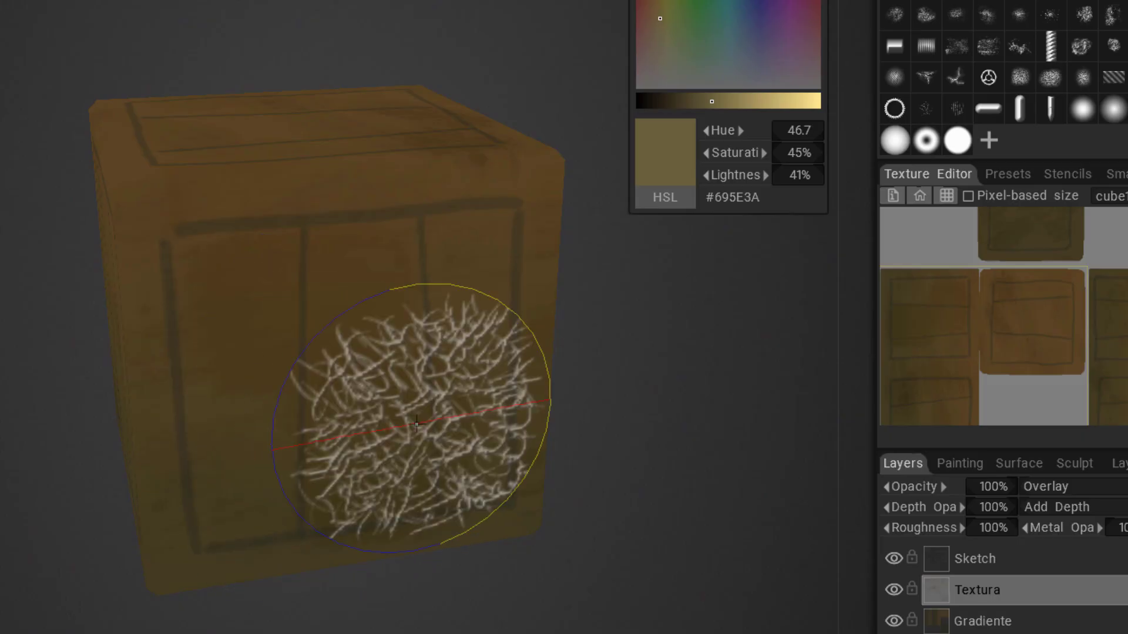
# Set the paint color to a dark blue with hue 202, saturation 40% and lightness 27%, undoing the test dab on the crate's face
pyautogui.moveTo(730, 31); pyautogui.dragTo(731, 30)
pyautogui.moveTo(726, 102); pyautogui.dragTo(686, 106)
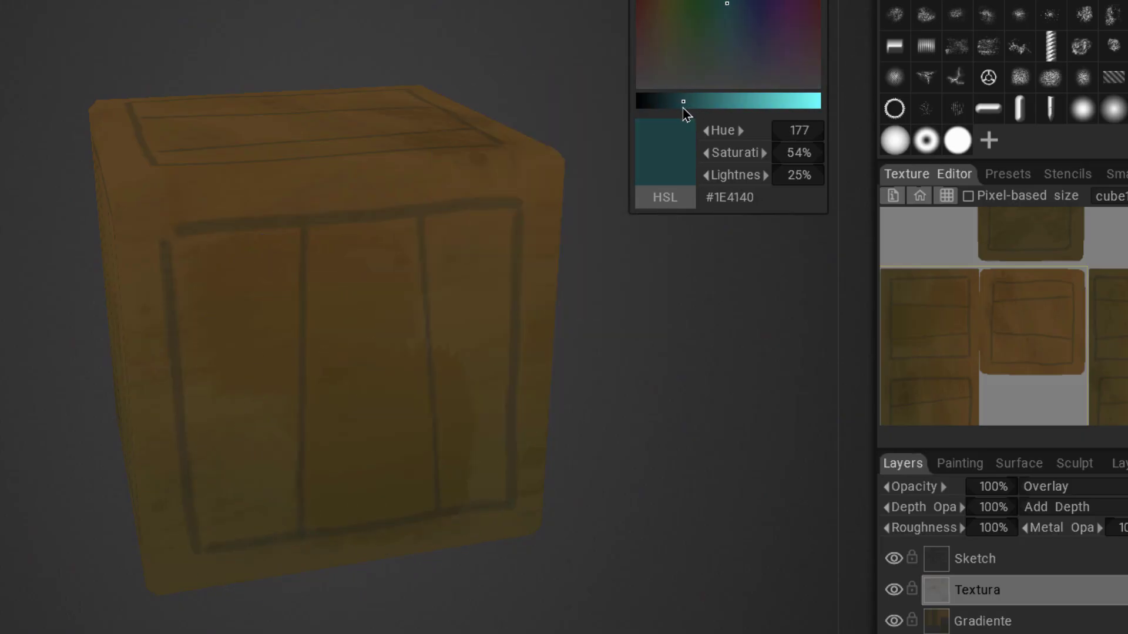
pyautogui.moveTo(320, 300); pyautogui.dragTo(362, 329)
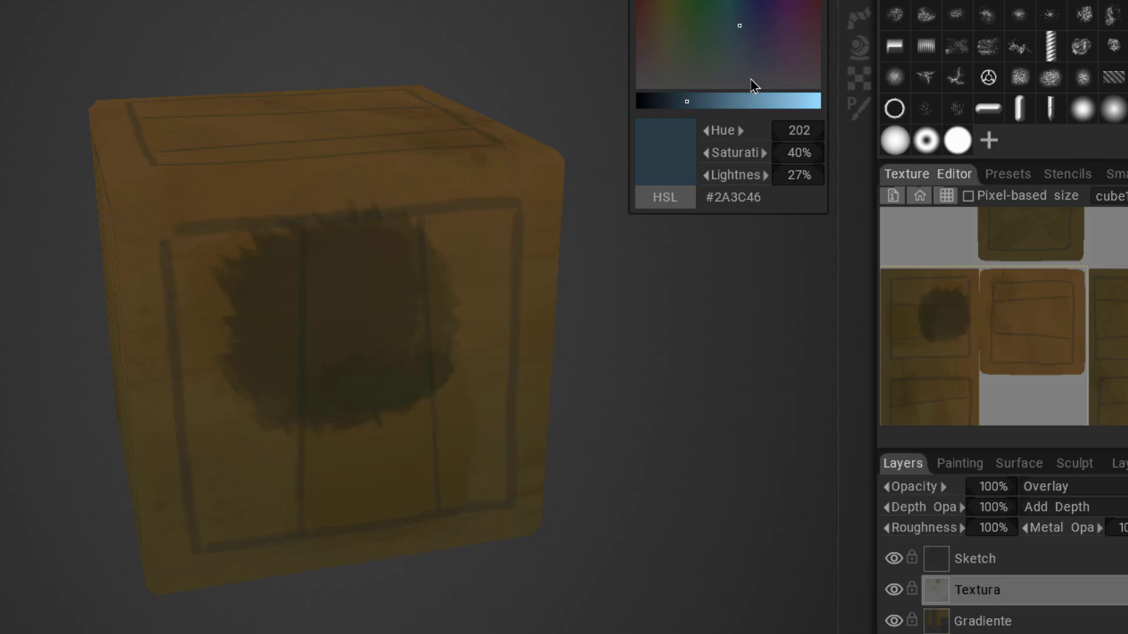
pyautogui.hotkey('ctrl', 'z')
pyautogui.click(444, 351)
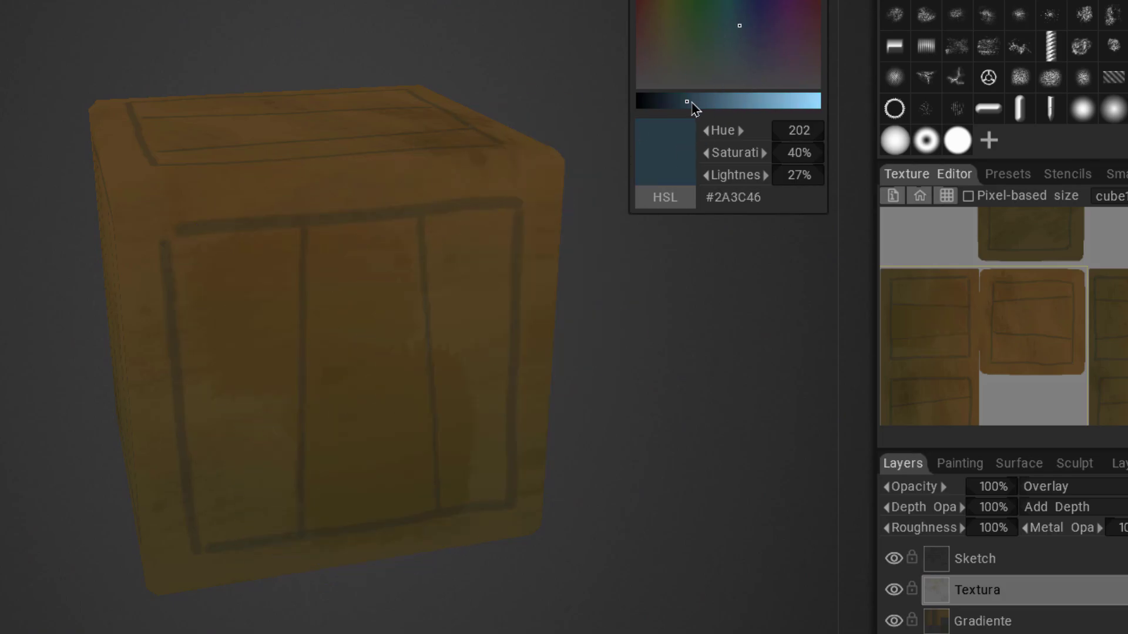
# Switch to the irregular speckled brush alpha, resize the brush and dab dark bluish stains over the lower parts of the crate's side faces
pyautogui.moveTo(355, 352); pyautogui.dragTo(455, 368, button='right')
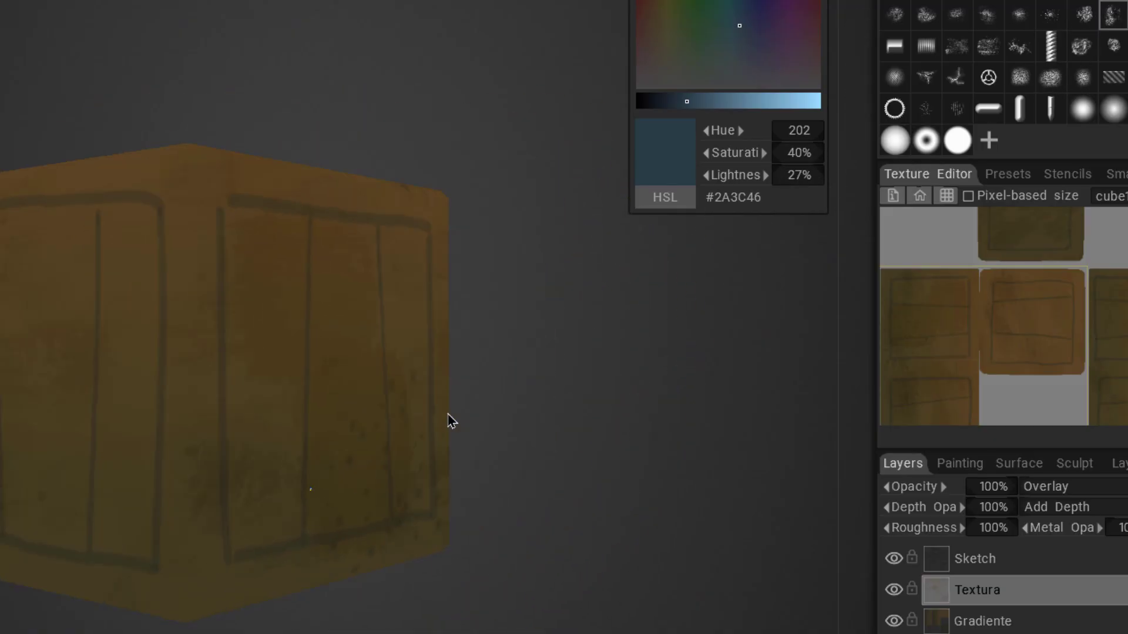
pyautogui.keyDown('alt'); pyautogui.moveTo(448, 414); pyautogui.dragTo(439, 309); pyautogui.keyUp('alt')
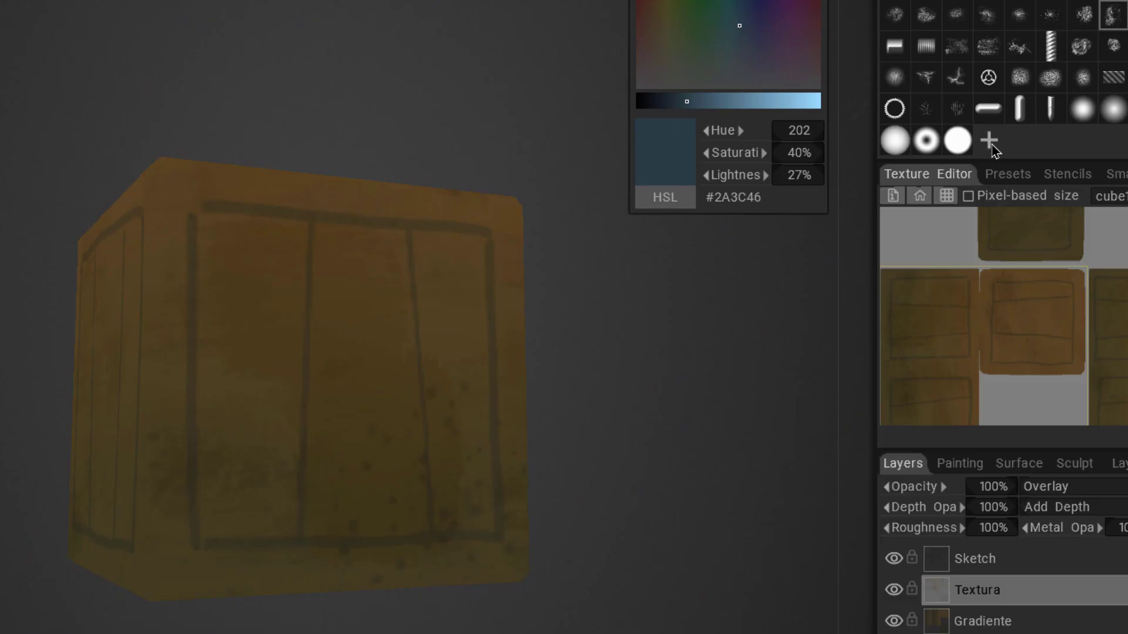
pyautogui.moveTo(191, 525)
pyautogui.keyDown('alt'); pyautogui.mouseDown()
pyautogui.moveTo(272, 496)
pyautogui.moveTo(428, 479)
pyautogui.moveTo(479, 421)
pyautogui.moveTo(385, 429)
pyautogui.moveTo(367, 416)
pyautogui.mouseUp(); pyautogui.keyUp('alt')
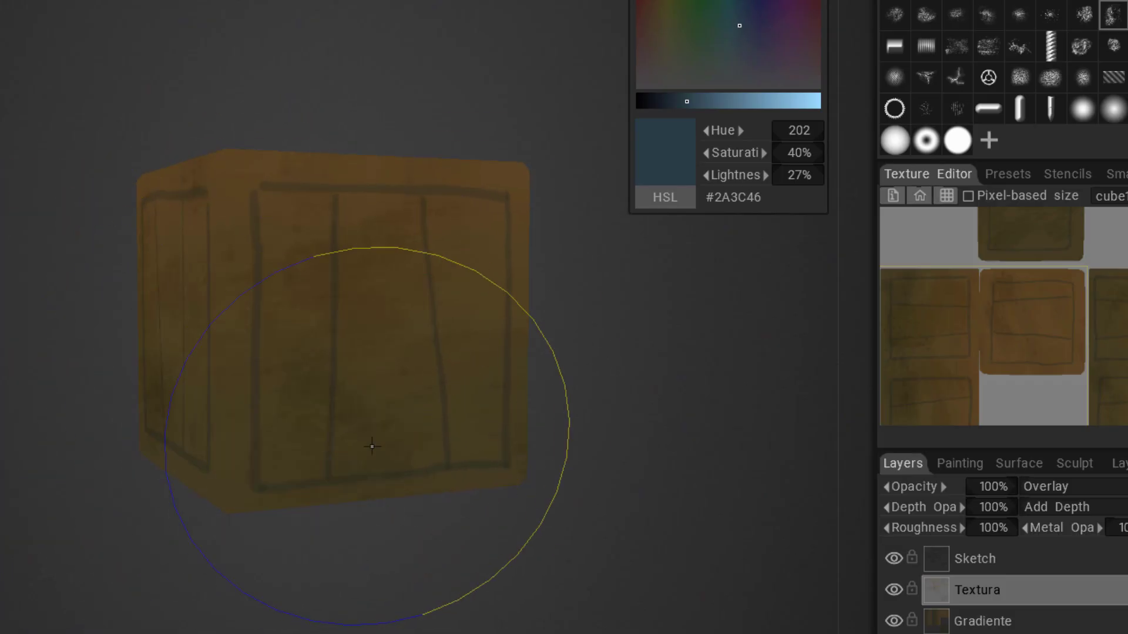
pyautogui.keyDown('alt'); pyautogui.moveTo(151, 428); pyautogui.dragTo(473, 449); pyautogui.keyUp('alt')
pyautogui.keyDown('alt'); pyautogui.moveTo(208, 382); pyautogui.dragTo(529, 373, button='middle'); pyautogui.keyUp('alt')
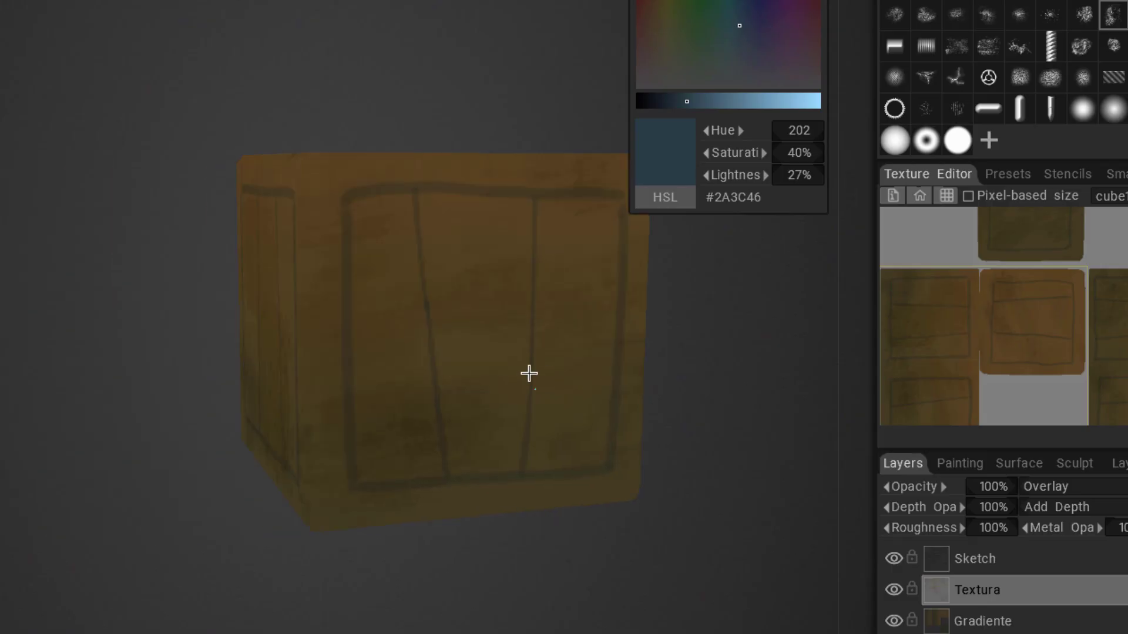
# Dab more dark mottled stains along the crate's lower edges and corners and across its bottom face
pyautogui.keyDown('alt'); pyautogui.moveTo(340, 467); pyautogui.dragTo(417, 211); pyautogui.keyUp('alt')
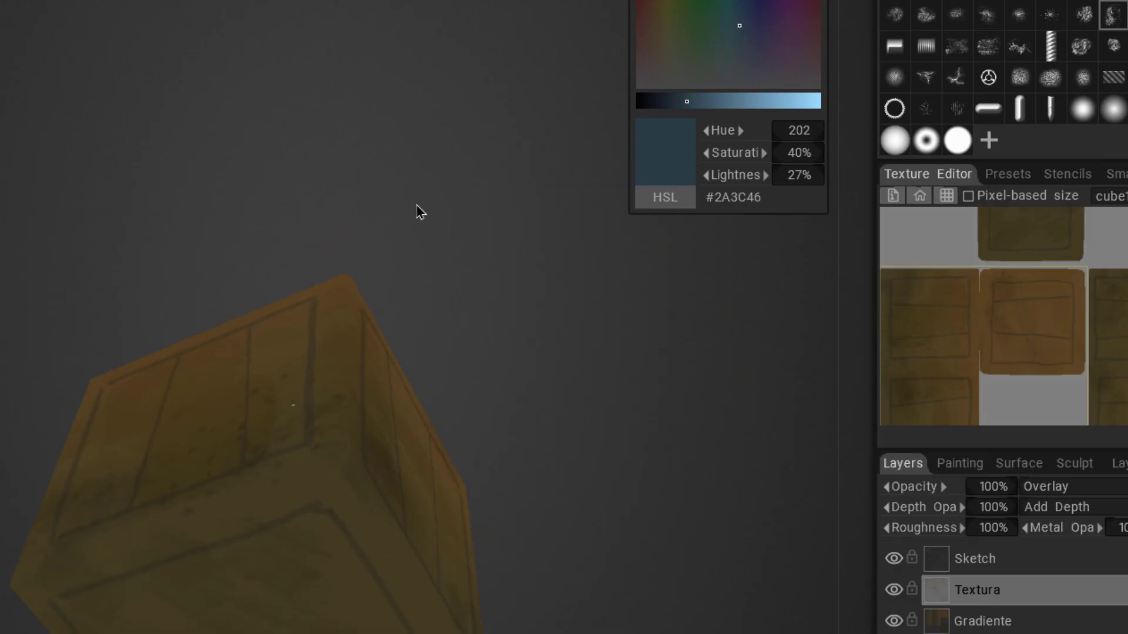
pyautogui.keyDown('alt'); pyautogui.moveTo(221, 328); pyautogui.dragTo(194, 396); pyautogui.keyUp('alt')
pyautogui.keyDown('alt'); pyautogui.moveTo(194, 396); pyautogui.dragTo(514, 370, button='middle'); pyautogui.keyUp('alt')
pyautogui.click(410, 458)
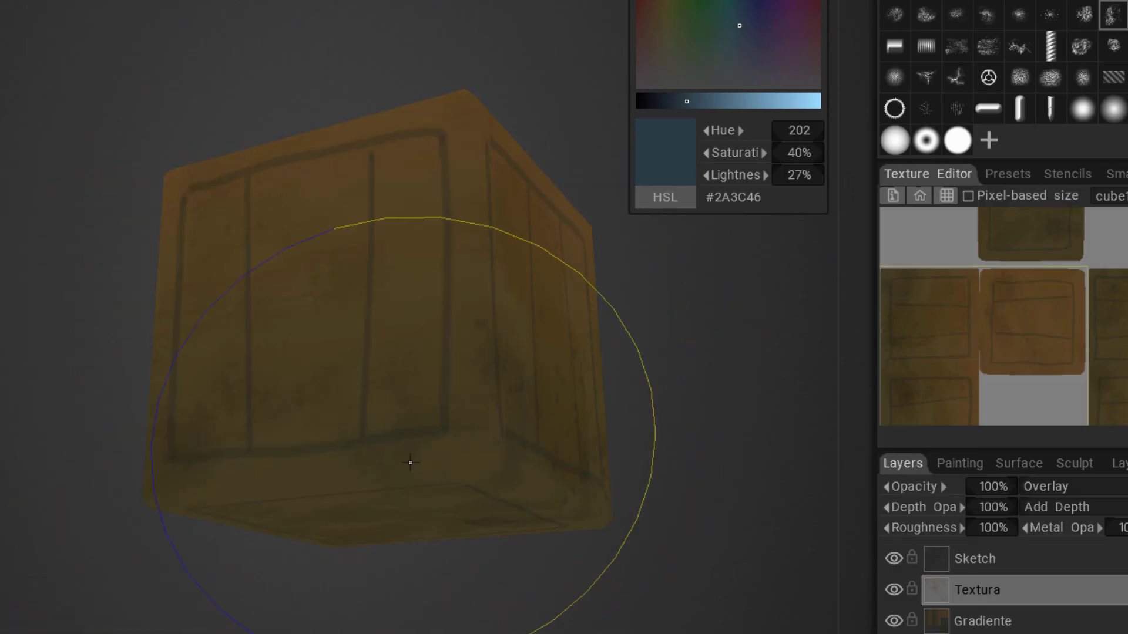
pyautogui.click(325, 517)
pyautogui.keyDown('alt'); pyautogui.moveTo(331, 450); pyautogui.dragTo(513, 481); pyautogui.keyUp('alt')
pyautogui.keyDown('alt'); pyautogui.moveTo(170, 440); pyautogui.dragTo(405, 383, button='middle'); pyautogui.keyUp('alt')
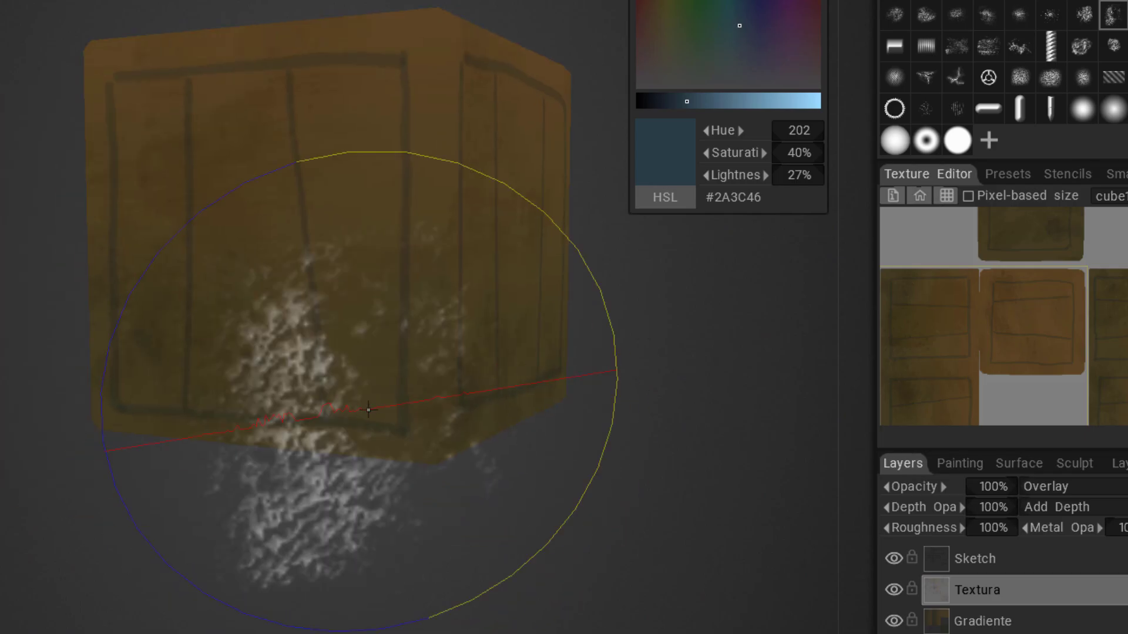
pyautogui.click(342, 371)
pyautogui.moveTo(433, 451)
pyautogui.keyDown('alt'); pyautogui.mouseDown()
pyautogui.moveTo(239, 354)
pyautogui.moveTo(355, 294)
pyautogui.mouseUp(); pyautogui.keyUp('alt')
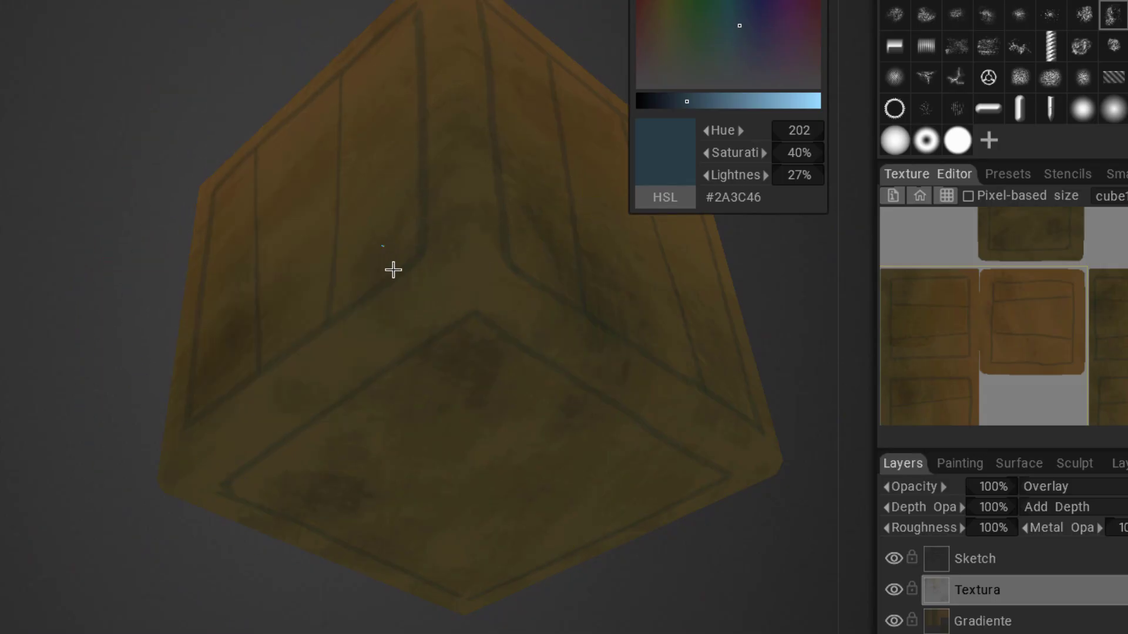
# Examine the crate from several sides, hiding and showing the Textura layer to compare its effect
pyautogui.keyDown('alt'); pyautogui.moveTo(393, 269); pyautogui.dragTo(312, 252, button='right'); pyautogui.keyUp('alt')
pyautogui.keyDown('alt'); pyautogui.moveTo(312, 251); pyautogui.dragTo(534, 496); pyautogui.keyUp('alt')
pyautogui.keyDown('alt'); pyautogui.moveTo(432, 133); pyautogui.dragTo(523, 337, button='middle'); pyautogui.keyUp('alt')
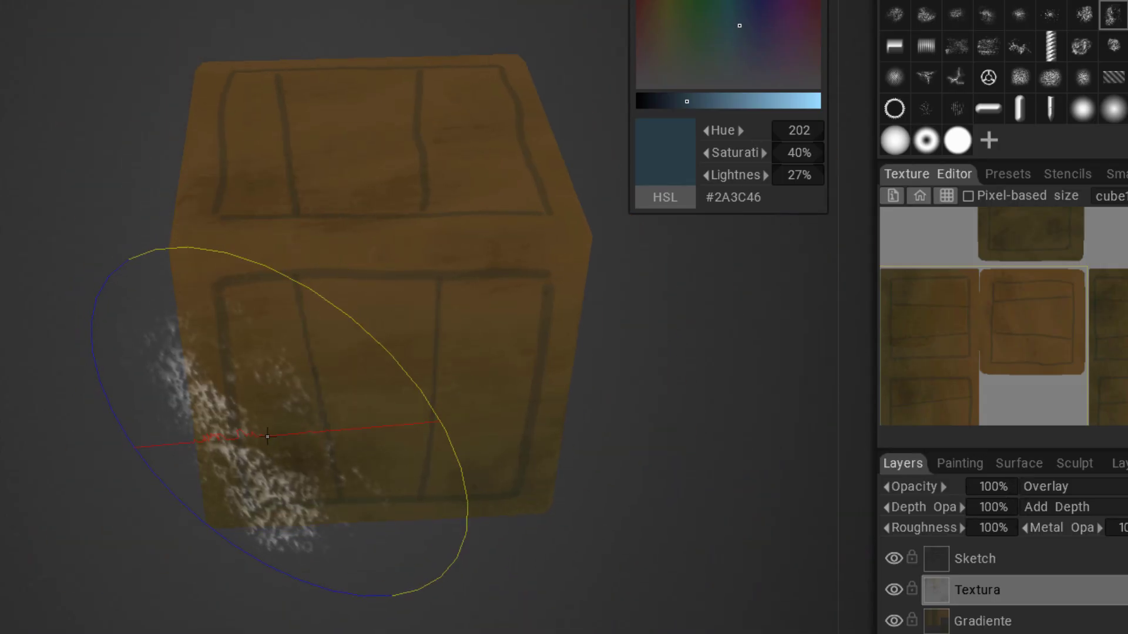
pyautogui.moveTo(282, 423)
pyautogui.keyDown('alt'); pyautogui.mouseDown()
pyautogui.moveTo(470, 358)
pyautogui.moveTo(569, 397)
pyautogui.mouseUp(); pyautogui.keyUp('alt')
pyautogui.click(895, 595)
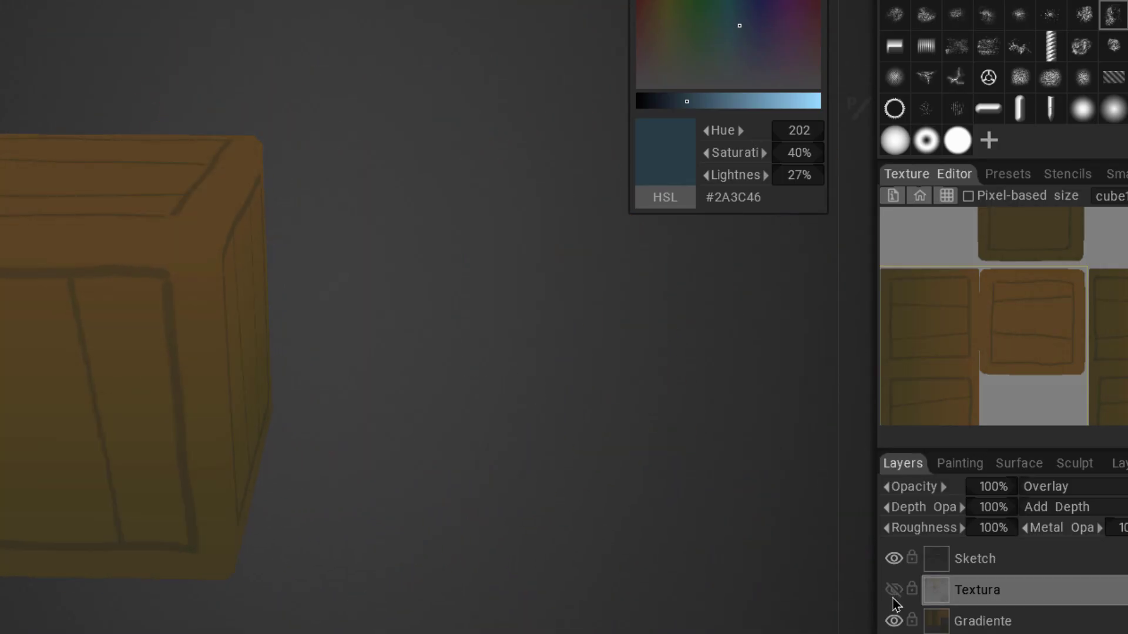
pyautogui.click(892, 595)
pyautogui.click(891, 596)
pyautogui.click(891, 596)
pyautogui.moveTo(134, 439)
pyautogui.keyDown('alt'); pyautogui.mouseDown(button='middle')
pyautogui.moveTo(340, 375)
pyautogui.moveTo(339, 361)
pyautogui.mouseUp(button='middle'); pyautogui.keyUp('alt')
pyautogui.moveTo(426, 470)
pyautogui.keyDown('alt'); pyautogui.mouseDown()
pyautogui.moveTo(430, 382)
pyautogui.moveTo(438, 409)
pyautogui.mouseUp(); pyautogui.keyUp('alt')
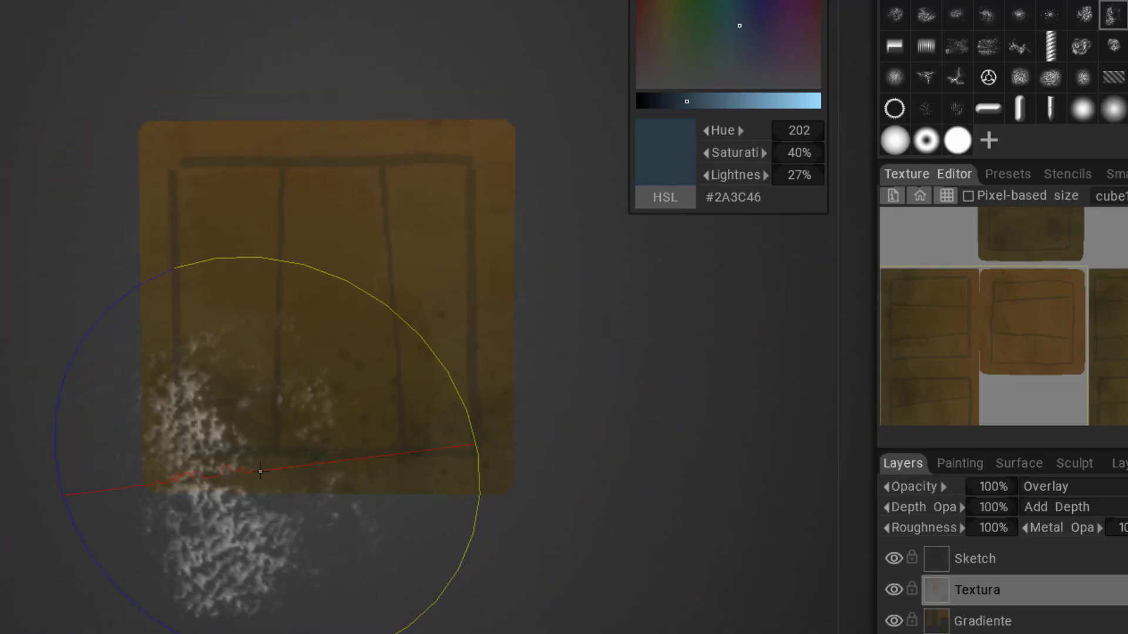
pyautogui.click(900, 594)
pyautogui.click(896, 594)
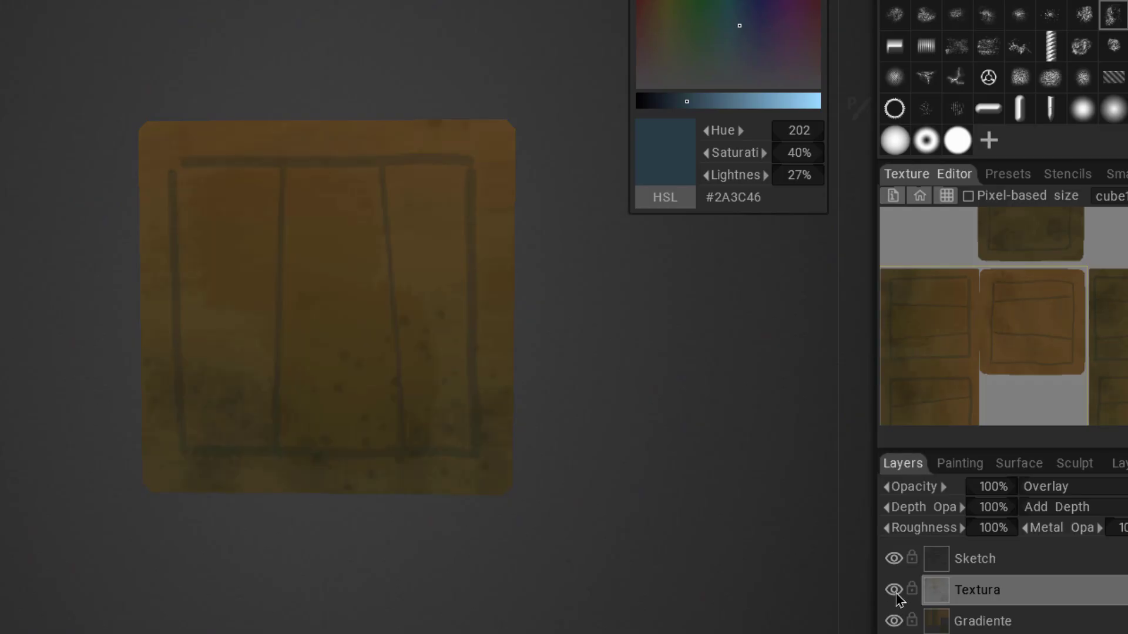
pyautogui.click(894, 591)
pyautogui.click(893, 590)
pyautogui.moveTo(112, 353)
pyautogui.mouseDown()
pyautogui.moveTo(206, 396)
pyautogui.moveTo(295, 351)
pyautogui.moveTo(317, 367)
pyautogui.moveTo(387, 317)
pyautogui.moveTo(476, 352)
pyautogui.moveTo(355, 326)
pyautogui.mouseUp()
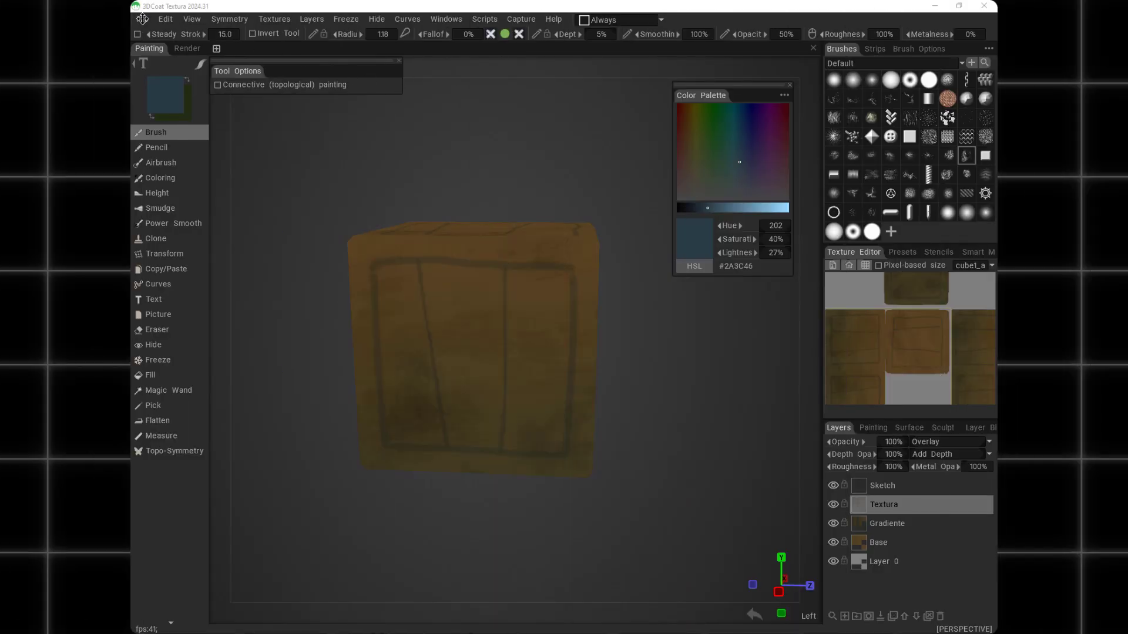
# Save the scene under the new file name CAIXA.3b
pyautogui.click(142, 19)
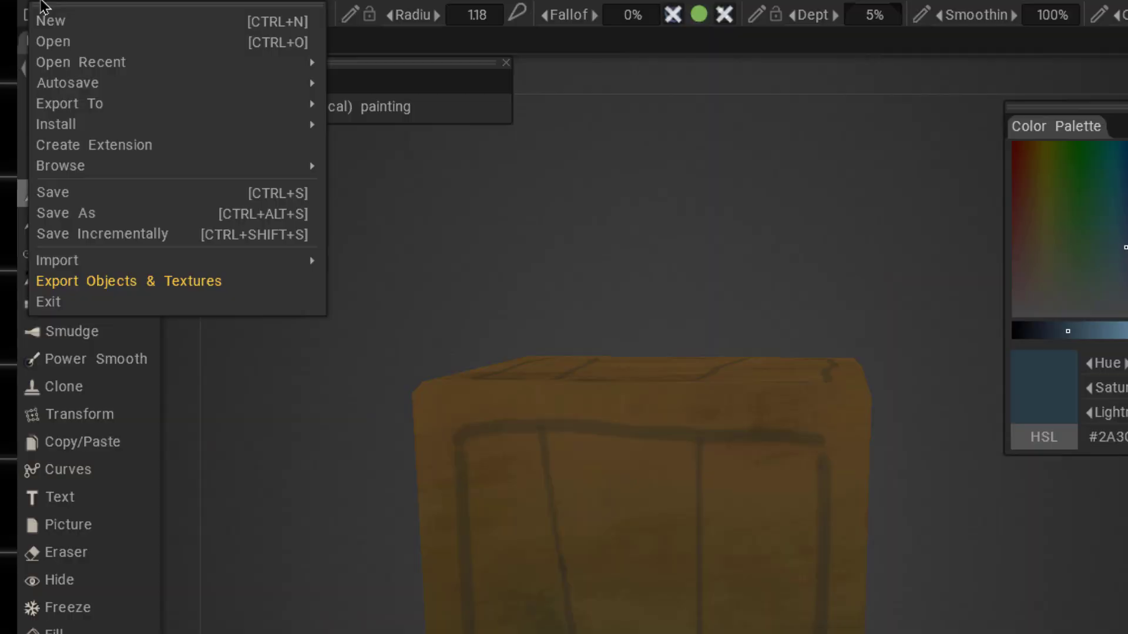
pyautogui.moveTo(160, 74)
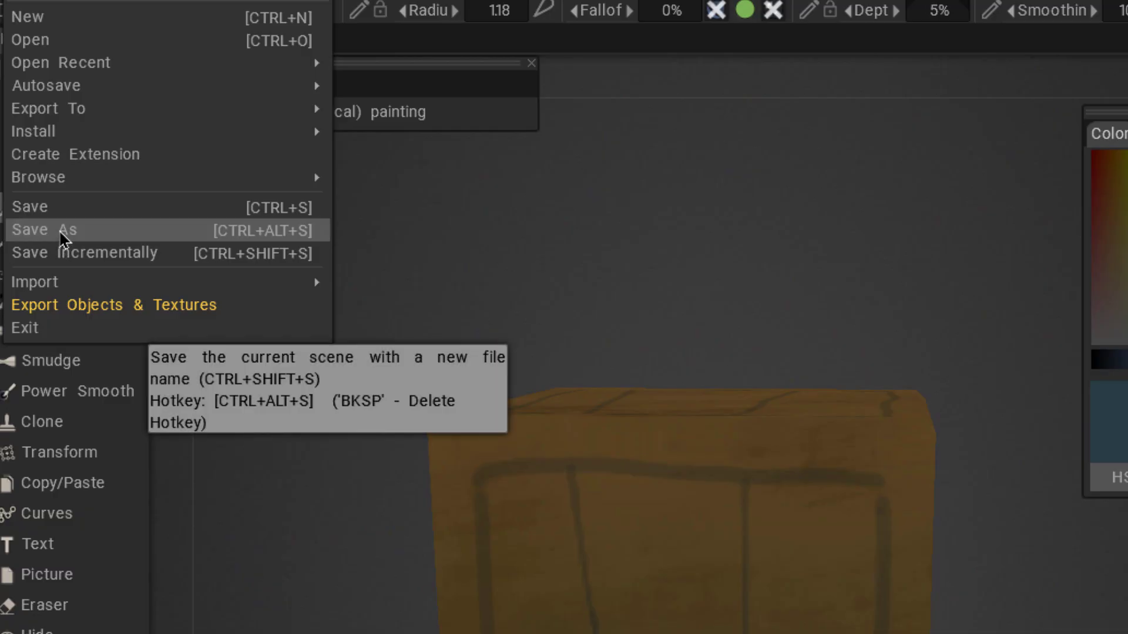
pyautogui.click(73, 238)
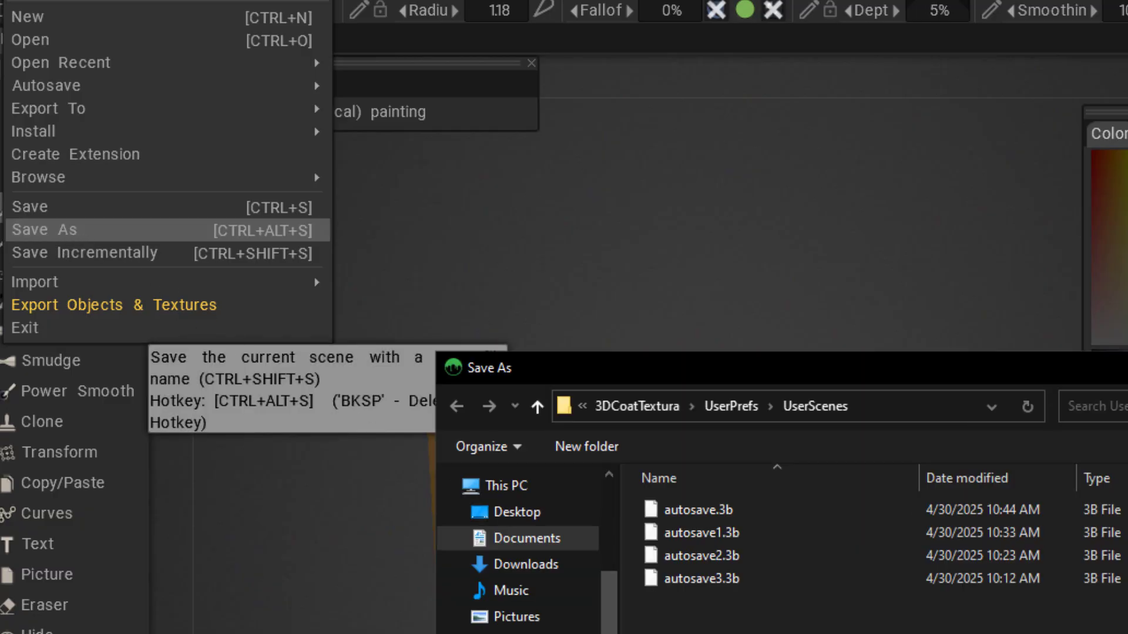
pyautogui.press('Escape')
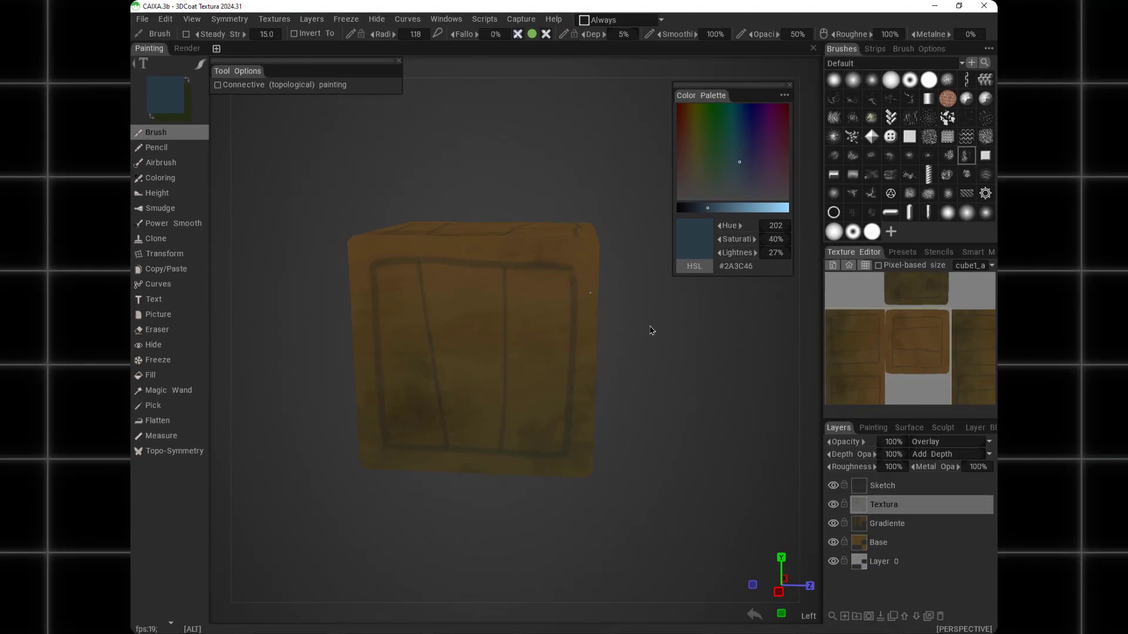
# Switch to the soft round brush tip, reduce its radius to a small size and undo the last stroke
pyautogui.moveTo(912, 516); pyautogui.dragTo(761, 503)
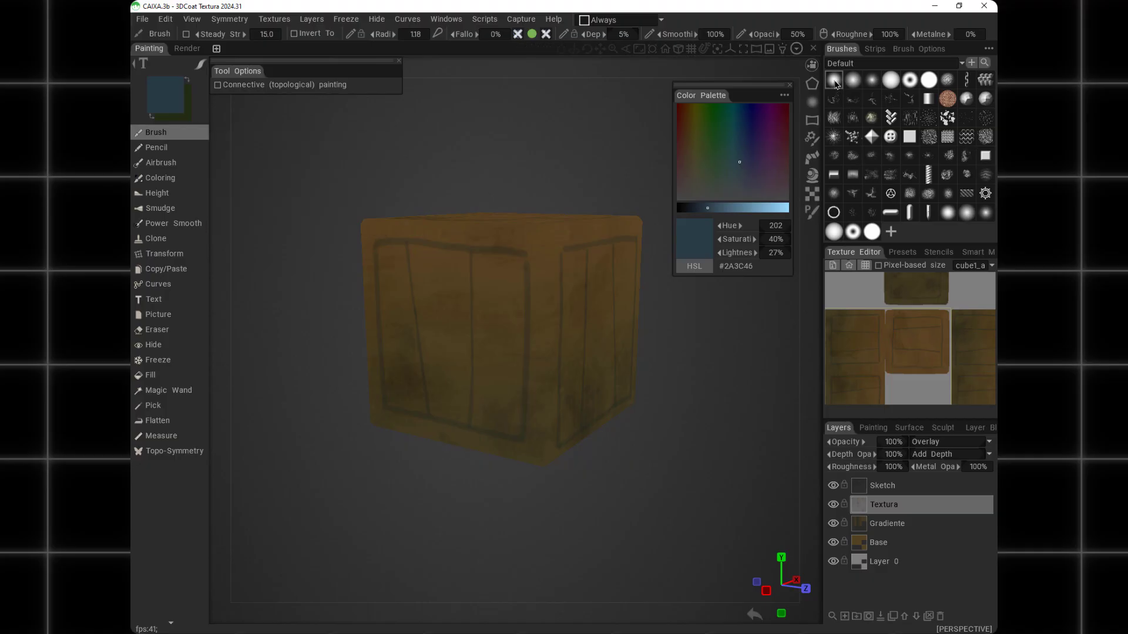
pyautogui.moveTo(496, 300)
pyautogui.mouseDown(button='right')
pyautogui.moveTo(531, 315)
pyautogui.moveTo(519, 298)
pyautogui.mouseUp(button='right')
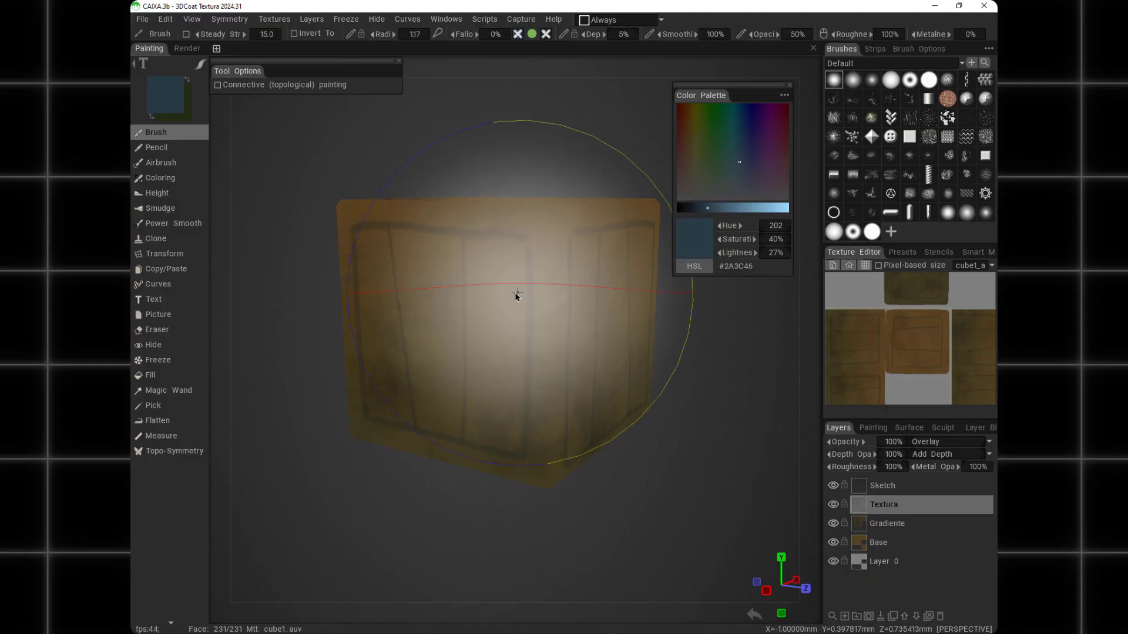
pyautogui.moveTo(436, 313); pyautogui.dragTo(372, 312, button='right')
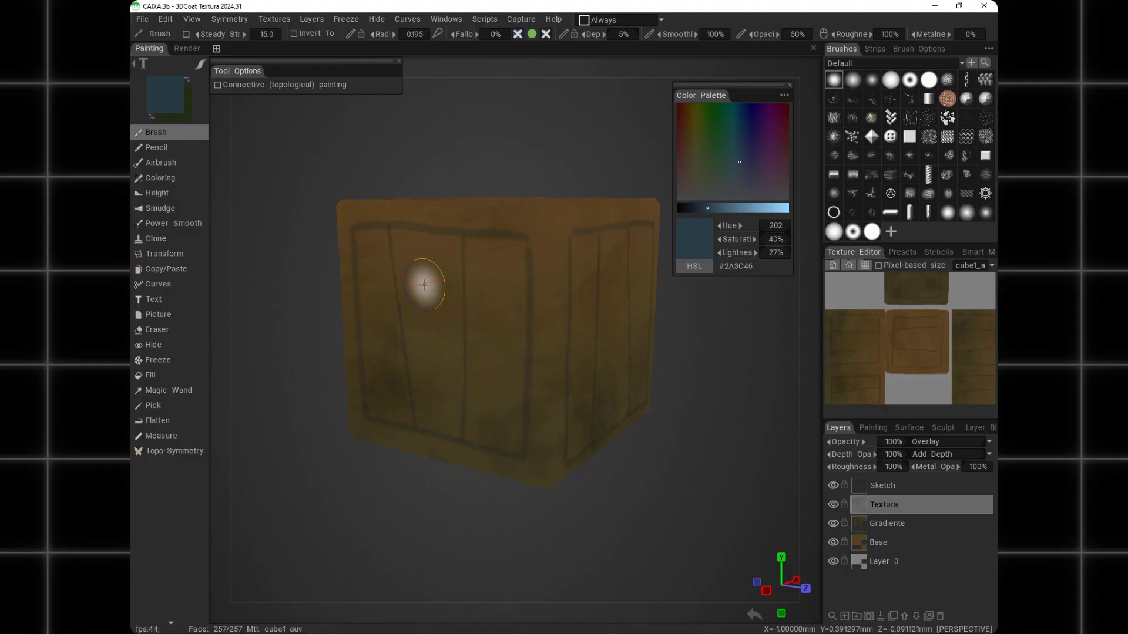
pyautogui.hotkey('ctrl', 'z')
pyautogui.keyDown('alt'); pyautogui.moveTo(472, 306); pyautogui.dragTo(433, 308); pyautogui.keyUp('alt')
pyautogui.keyDown('alt'); pyautogui.moveTo(432, 307); pyautogui.dragTo(451, 245, button='middle'); pyautogui.keyUp('alt')
pyautogui.keyDown('alt'); pyautogui.moveTo(437, 205); pyautogui.dragTo(460, 249, button='middle'); pyautogui.keyUp('alt')
pyautogui.keyDown('alt'); pyautogui.moveTo(459, 249); pyautogui.dragTo(438, 249); pyautogui.keyUp('alt')
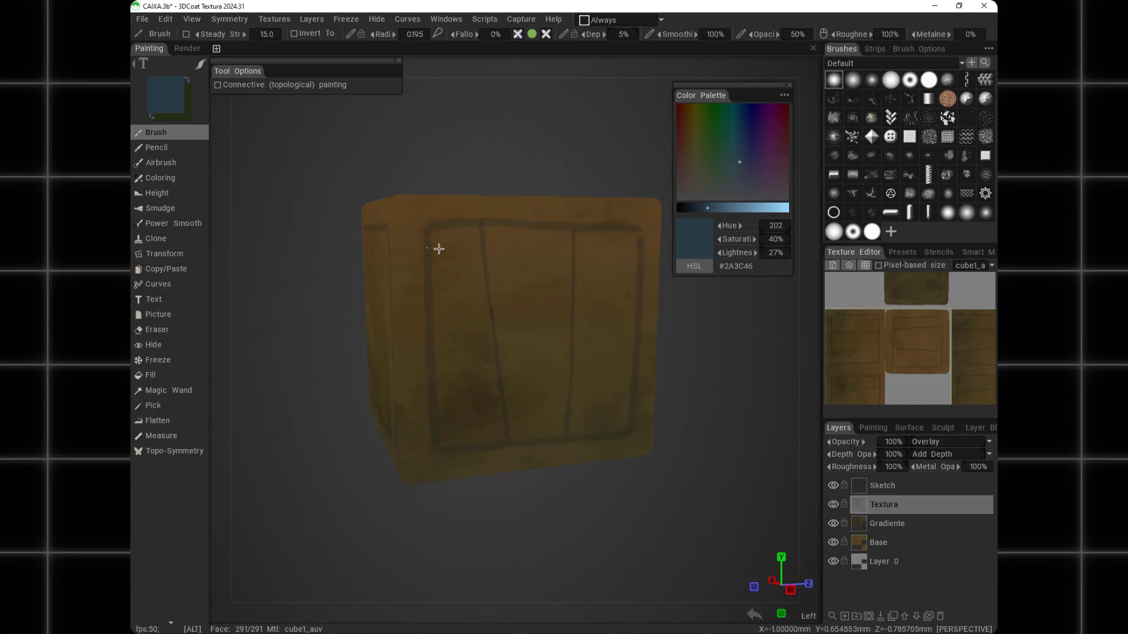
pyautogui.keyDown('alt'); pyautogui.moveTo(438, 249); pyautogui.dragTo(450, 219, button='right'); pyautogui.keyUp('alt')
pyautogui.keyDown('alt'); pyautogui.moveTo(483, 257); pyautogui.dragTo(430, 189); pyautogui.keyUp('alt')
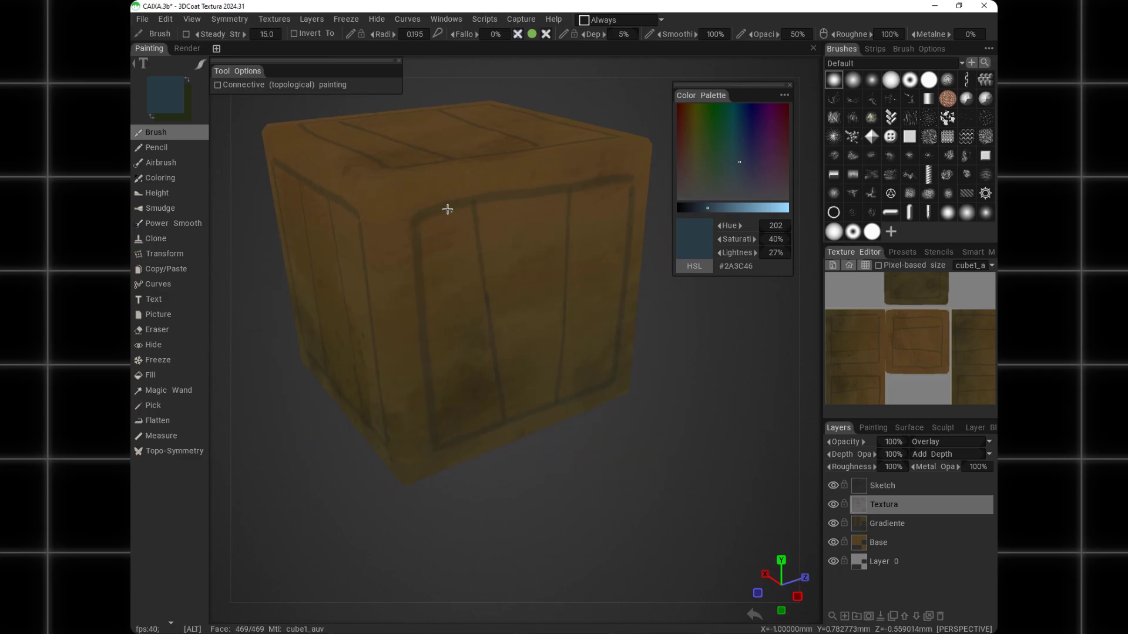
pyautogui.keyDown('alt'); pyautogui.moveTo(448, 209); pyautogui.dragTo(496, 229, button='right'); pyautogui.keyUp('alt')
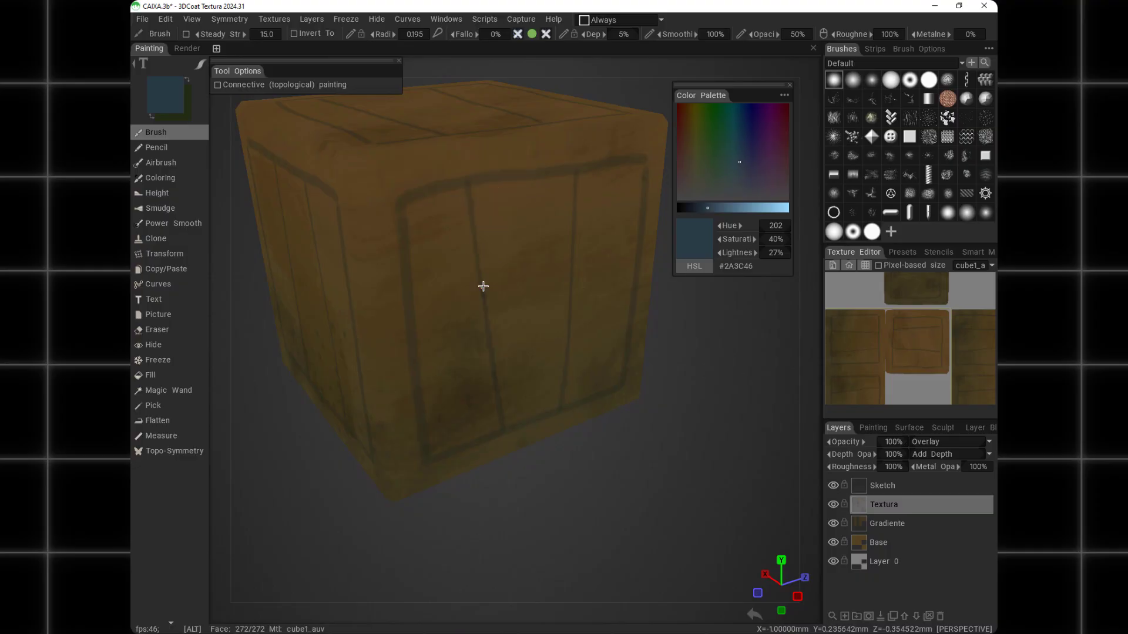
pyautogui.keyDown('alt'); pyautogui.moveTo(484, 286); pyautogui.dragTo(460, 247); pyautogui.keyUp('alt')
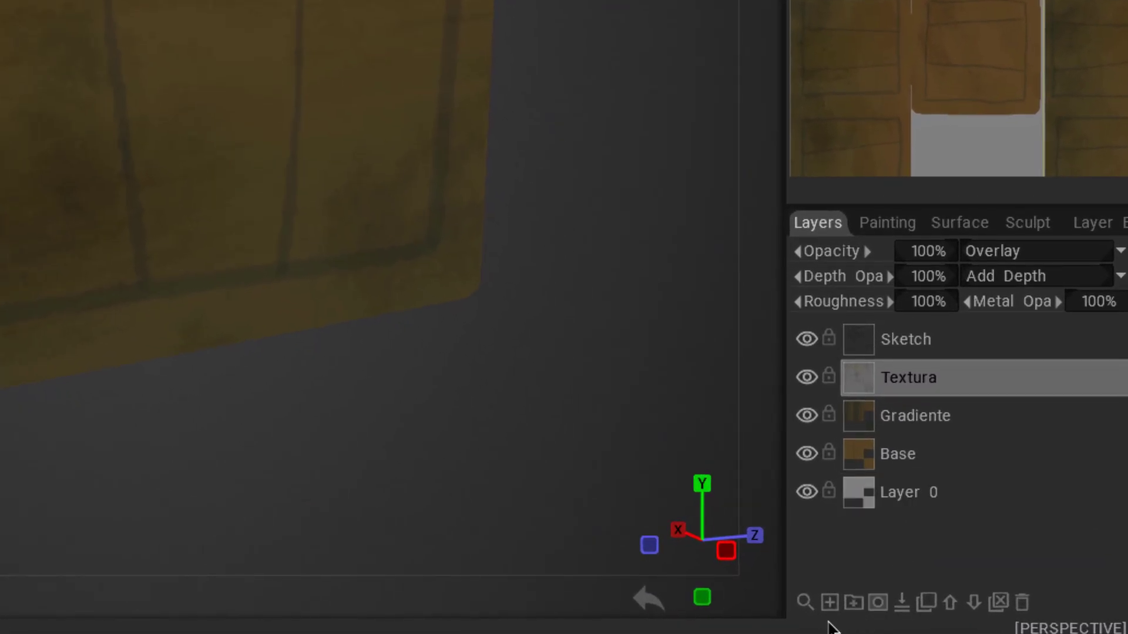
# Add a new layer above the Textura layer and change its blend mode
pyautogui.click(829, 602)
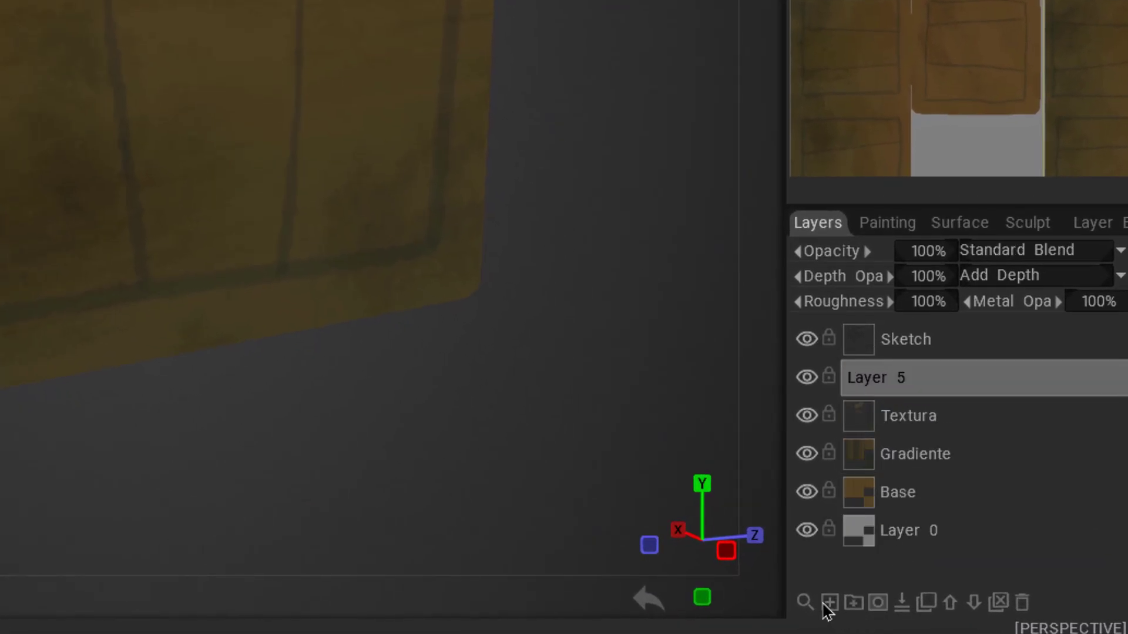
pyautogui.click(1119, 252)
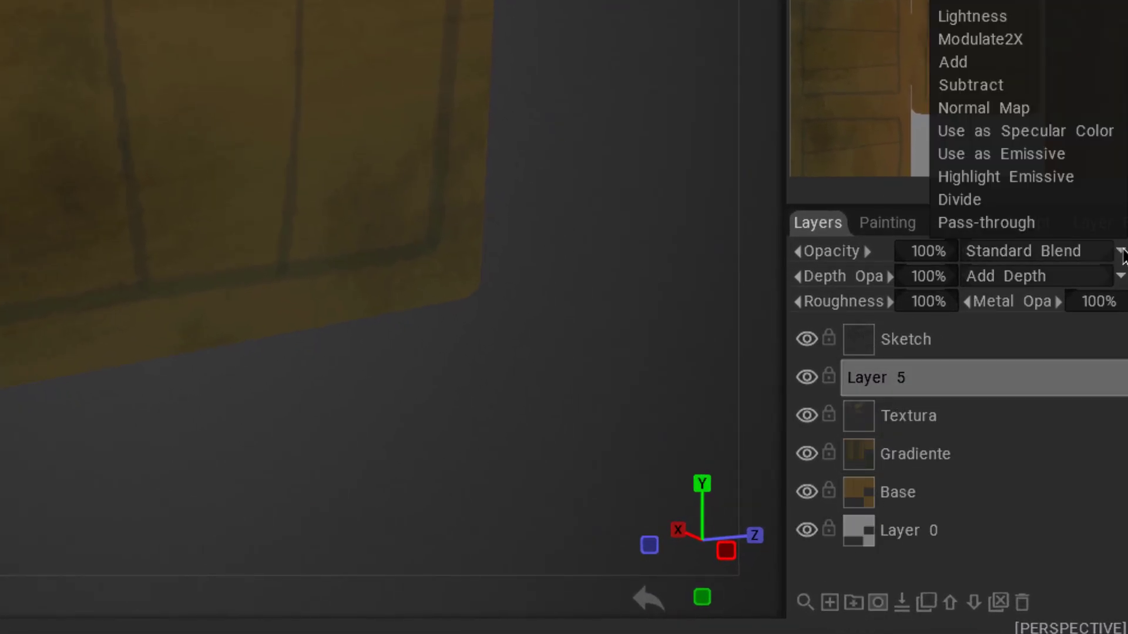
pyautogui.click(1022, 1)
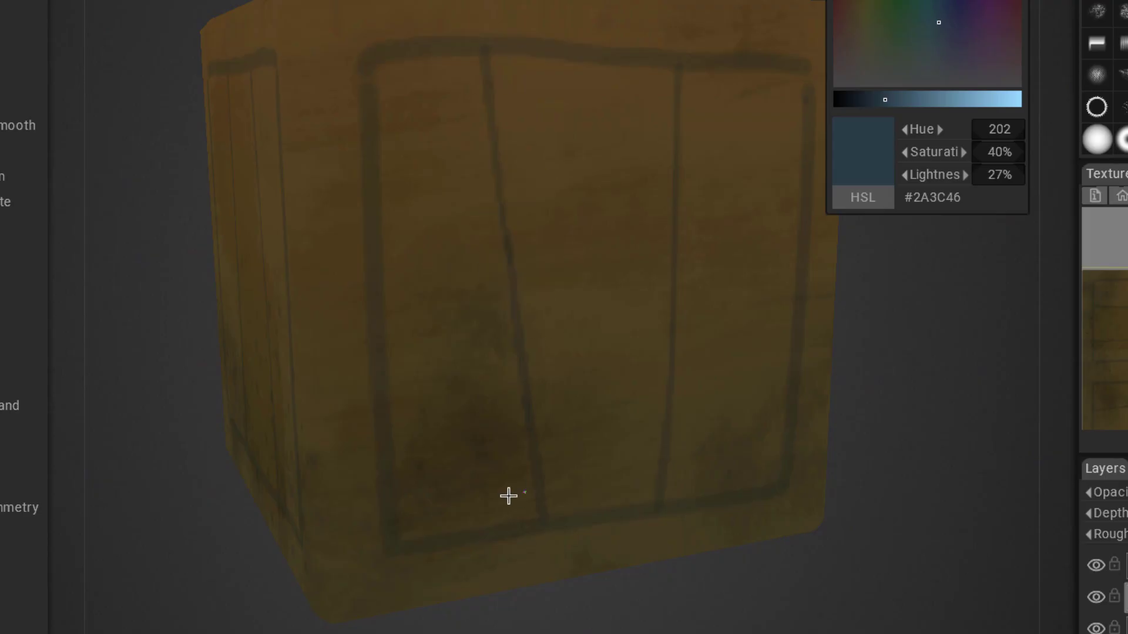
# Sample the dark olive colour #39331A from the wood and paint a shadow along the inner edge of the face's lower frame line
pyautogui.keyDown('alt'); pyautogui.moveTo(509, 495); pyautogui.dragTo(544, 468, button='right'); pyautogui.keyUp('alt')
pyautogui.keyDown('alt'); pyautogui.moveTo(544, 468); pyautogui.dragTo(536, 278, button='middle'); pyautogui.keyUp('alt')
pyautogui.moveTo(454, 333); pyautogui.dragTo(411, 335, button='right')
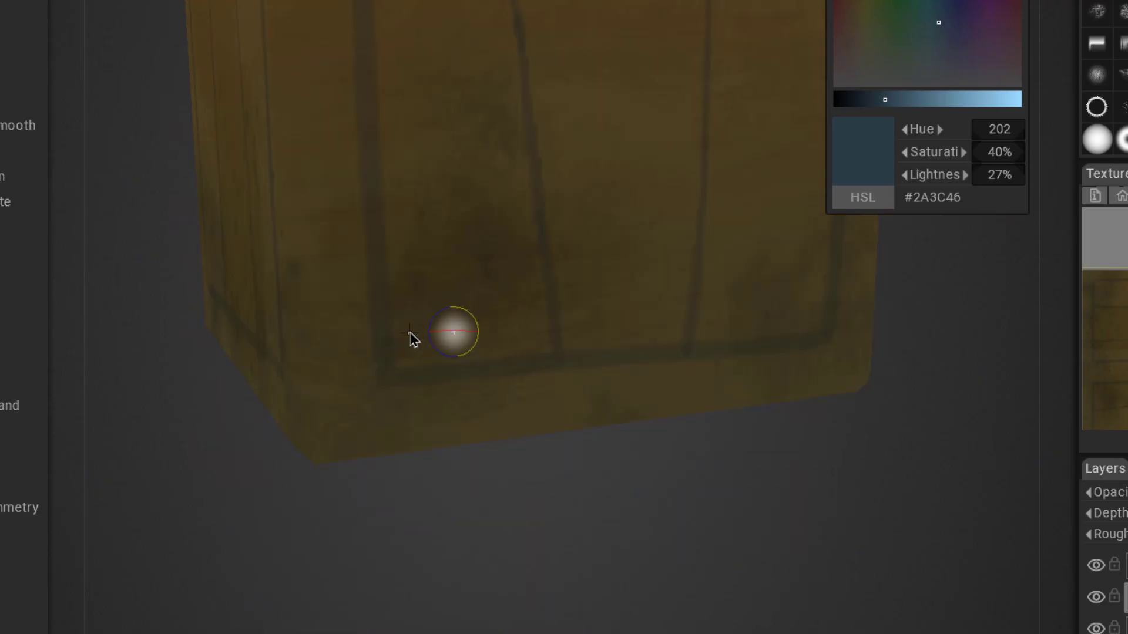
pyautogui.press('v')
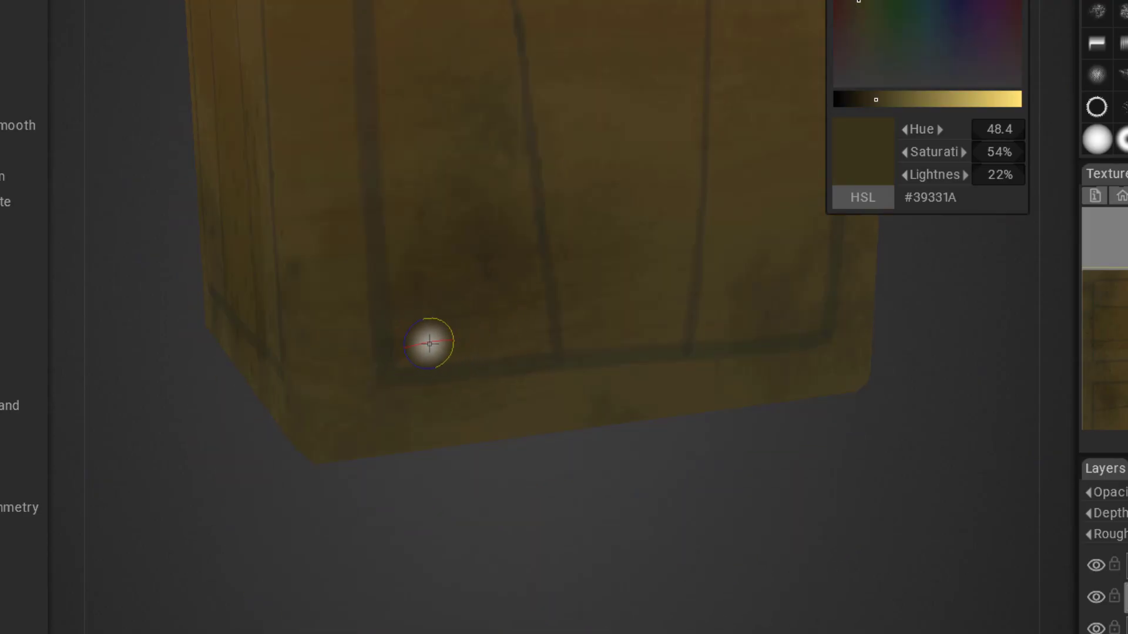
pyautogui.moveTo(402, 353); pyautogui.dragTo(553, 349)
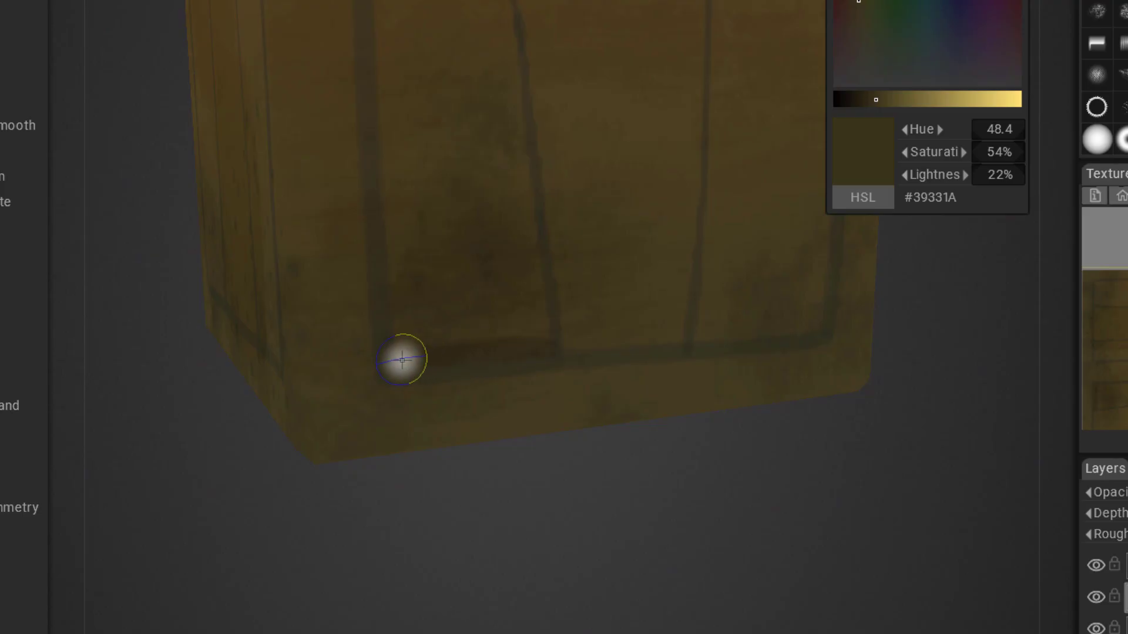
pyautogui.moveTo(405, 359); pyautogui.dragTo(556, 350)
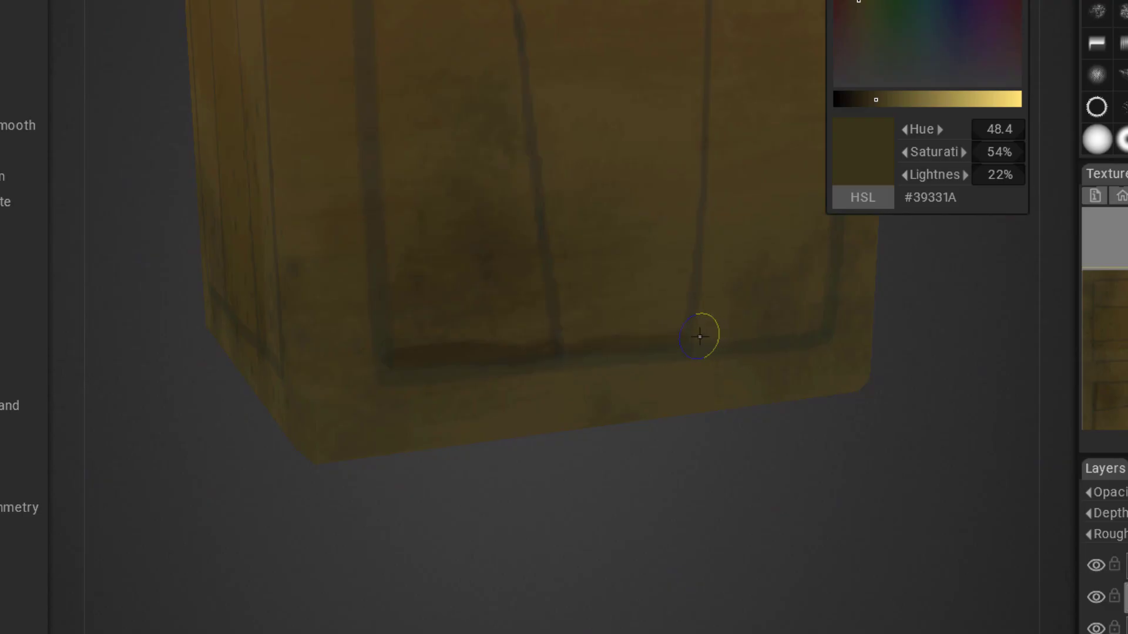
pyautogui.moveTo(697, 335); pyautogui.dragTo(819, 323)
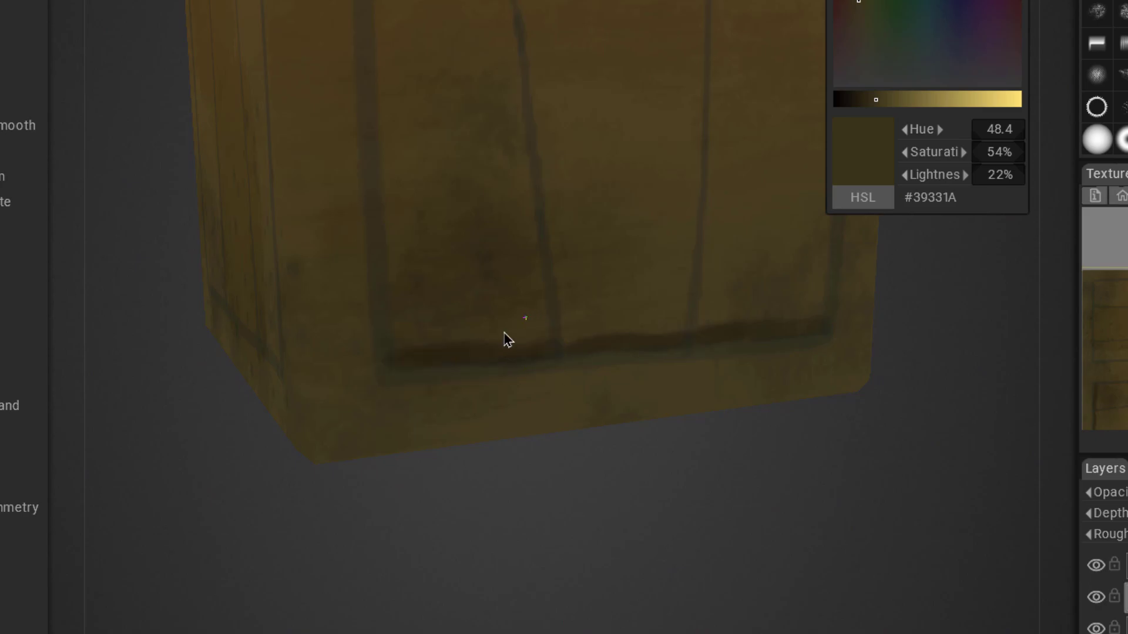
# Paint the same dark shadow above the lower frame line of the adjacent crate face, plank by plank
pyautogui.keyDown('alt'); pyautogui.moveTo(506, 337); pyautogui.dragTo(450, 188, button='right'); pyautogui.keyUp('alt')
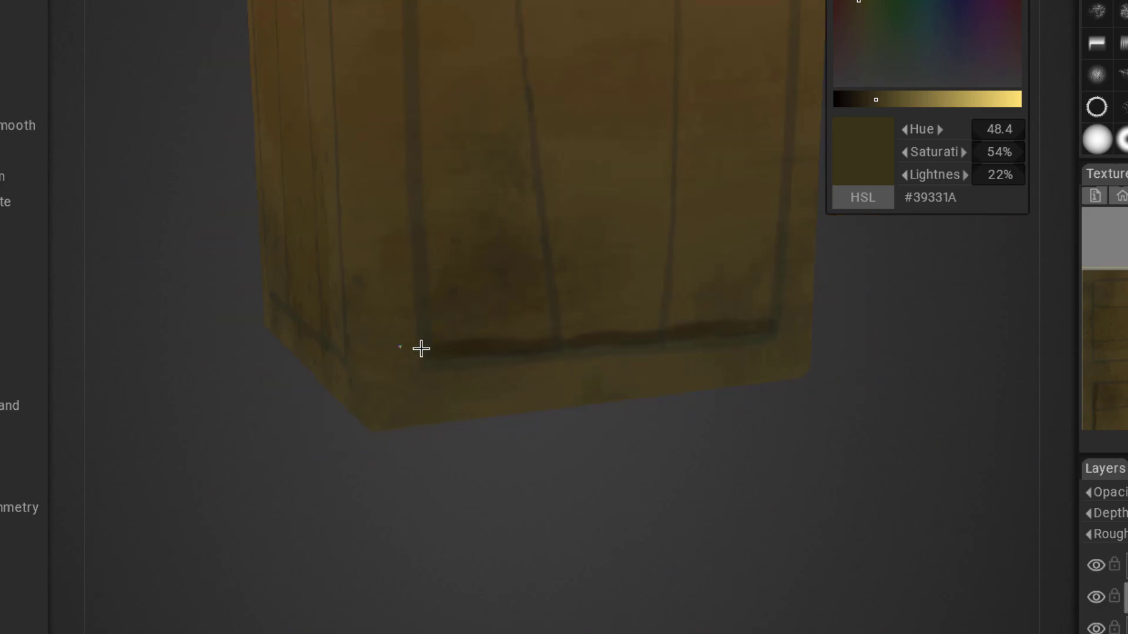
pyautogui.moveTo(421, 347)
pyautogui.keyDown('alt'); pyautogui.mouseDown()
pyautogui.moveTo(470, 312)
pyautogui.moveTo(415, 325)
pyautogui.moveTo(397, 347)
pyautogui.moveTo(605, 264)
pyautogui.mouseUp(); pyautogui.keyUp('alt')
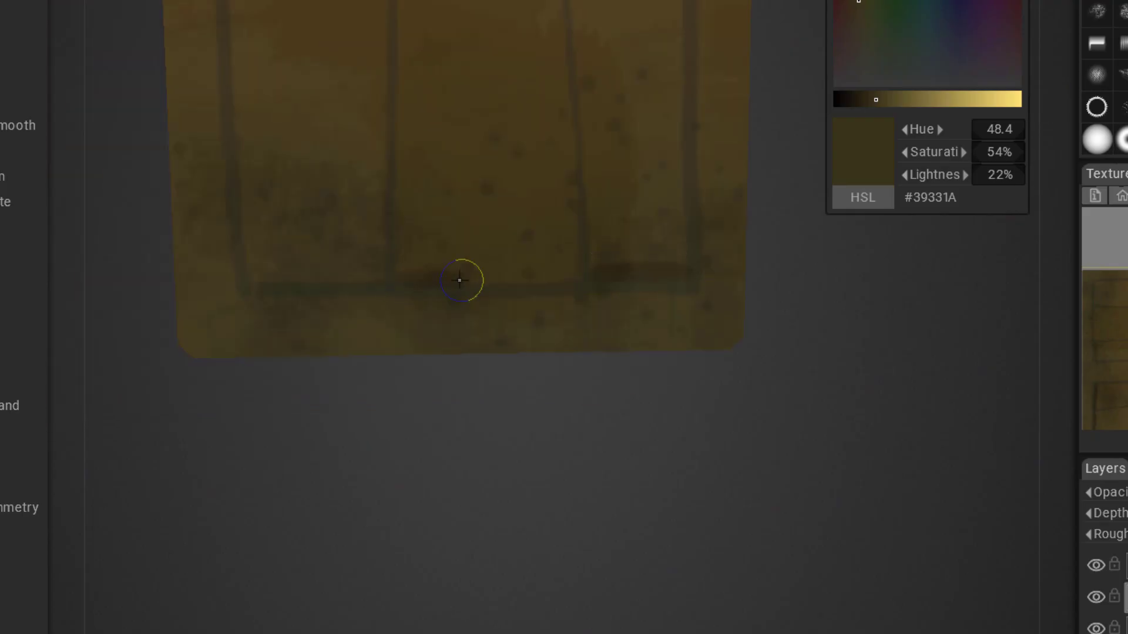
pyautogui.moveTo(415, 272); pyautogui.dragTo(571, 269)
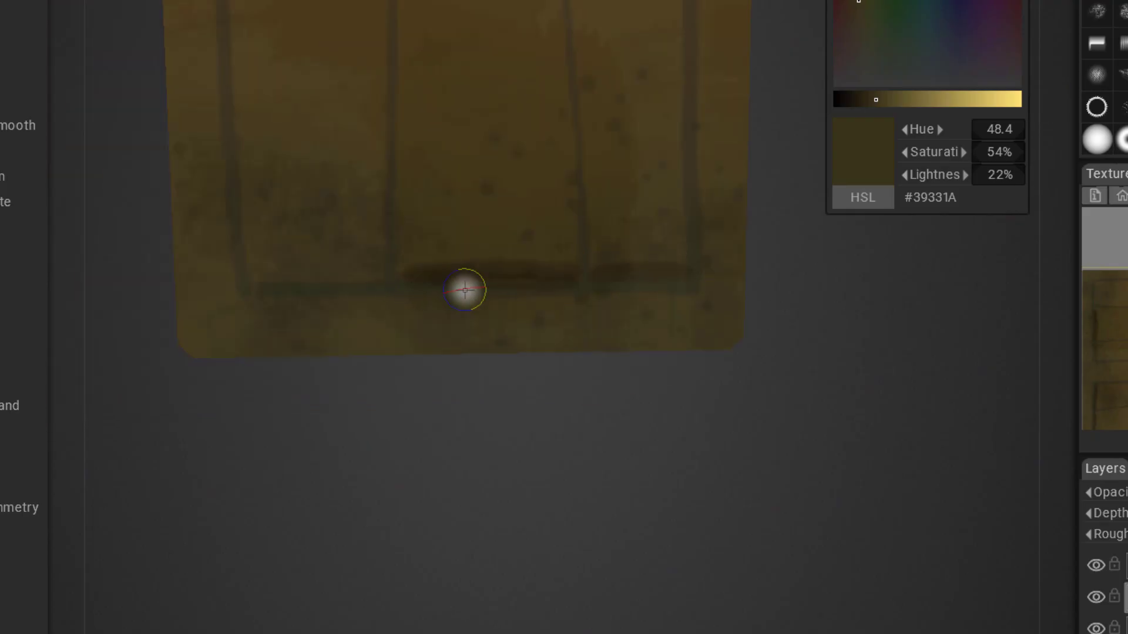
pyautogui.moveTo(258, 282); pyautogui.dragTo(373, 269)
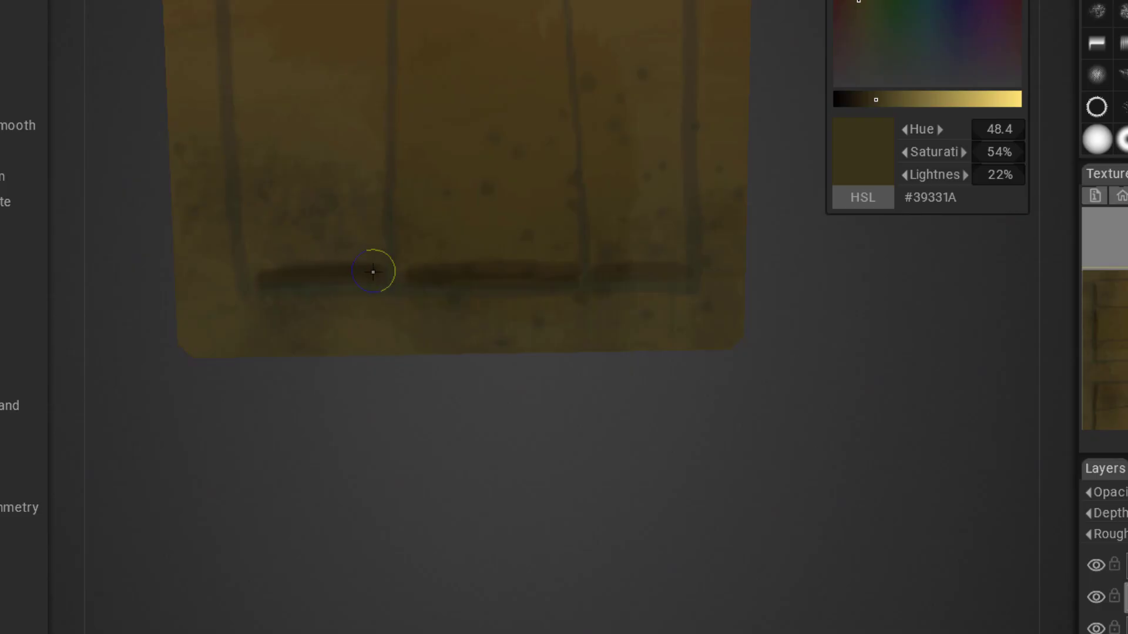
# Shade the lower ends of the three planks on the third side face, along the frame line
pyautogui.moveTo(371, 252)
pyautogui.mouseDown(button='middle')
pyautogui.moveTo(426, 284)
pyautogui.moveTo(549, 239)
pyautogui.moveTo(516, 252)
pyautogui.moveTo(555, 293)
pyautogui.moveTo(459, 285)
pyautogui.mouseUp(button='middle')
pyautogui.moveTo(458, 285); pyautogui.dragTo(511, 276)
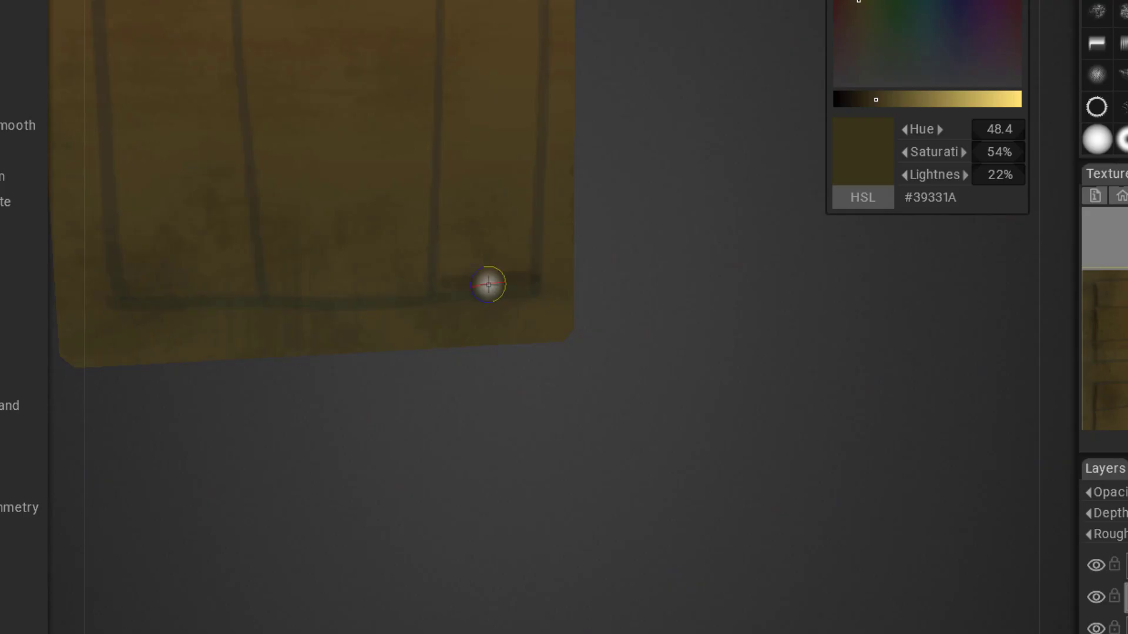
pyautogui.moveTo(276, 295); pyautogui.dragTo(421, 288)
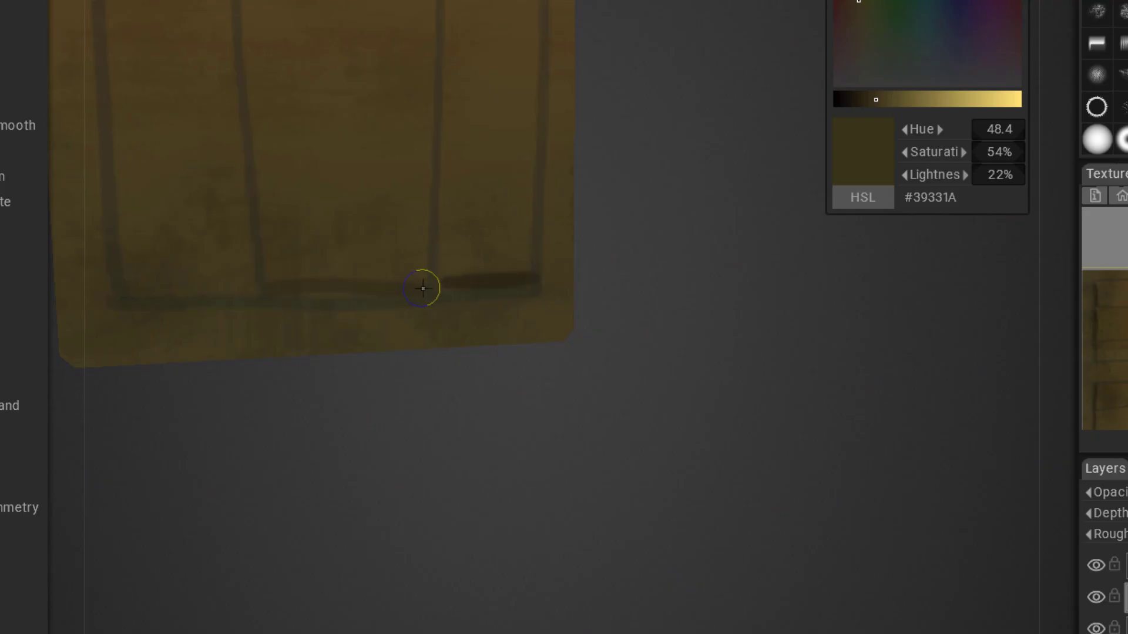
pyautogui.moveTo(286, 292)
pyautogui.mouseDown()
pyautogui.moveTo(420, 289)
pyautogui.moveTo(285, 290)
pyautogui.moveTo(410, 285)
pyautogui.mouseUp()
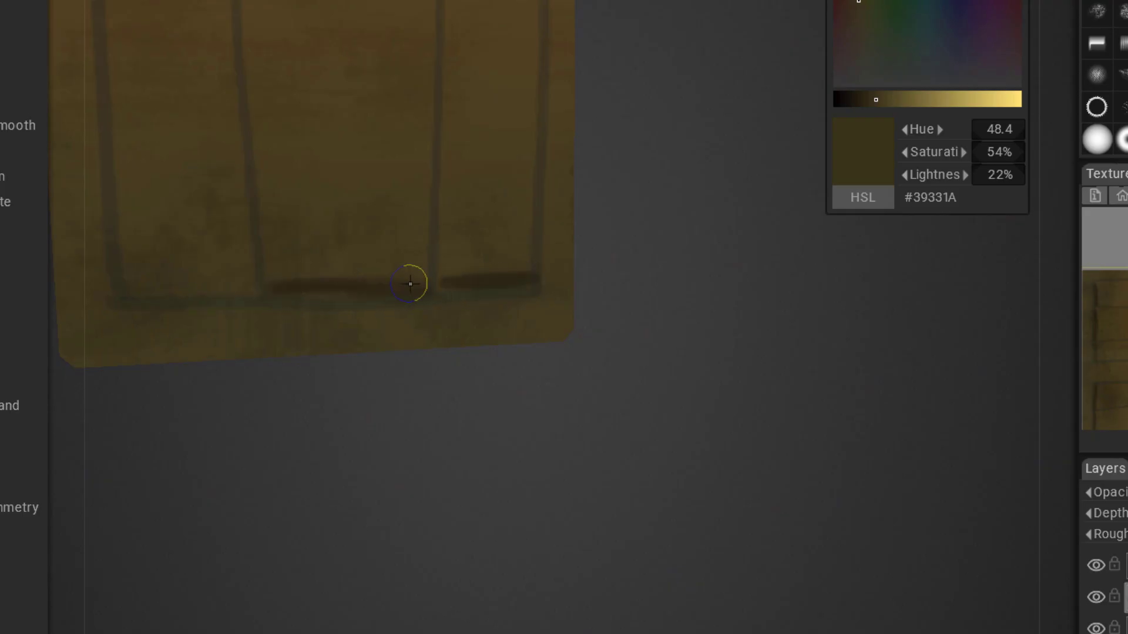
pyautogui.moveTo(305, 268)
pyautogui.mouseDown(button='middle')
pyautogui.moveTo(647, 270)
pyautogui.moveTo(511, 249)
pyautogui.mouseUp(button='middle')
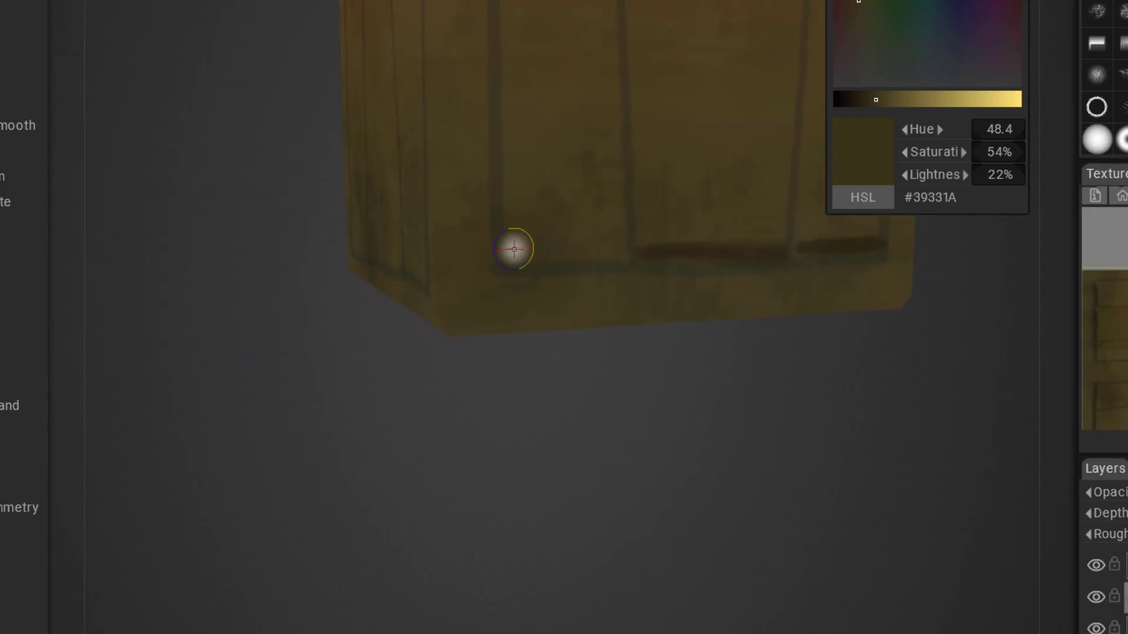
pyautogui.moveTo(511, 254); pyautogui.dragTo(629, 256)
# Shade the lower plank ends along the frame line on the remaining side face
pyautogui.moveTo(391, 268); pyautogui.dragTo(752, 275, button='middle')
pyautogui.moveTo(389, 262); pyautogui.dragTo(512, 261, button='middle')
pyautogui.moveTo(512, 260)
pyautogui.mouseDown()
pyautogui.moveTo(604, 259)
pyautogui.moveTo(514, 259)
pyautogui.moveTo(570, 261)
pyautogui.mouseUp()
pyautogui.moveTo(319, 262)
pyautogui.mouseDown()
pyautogui.moveTo(480, 257)
pyautogui.moveTo(327, 268)
pyautogui.mouseUp()
pyautogui.moveTo(176, 280); pyautogui.dragTo(302, 272)
# Paint a dark shadow just above the upper frame line of one side face of the crate
pyautogui.keyDown('alt'); pyautogui.moveTo(219, 301); pyautogui.dragTo(397, 237); pyautogui.keyUp('alt')
pyautogui.keyDown('alt'); pyautogui.moveTo(396, 237); pyautogui.dragTo(690, 487, button='middle'); pyautogui.keyUp('alt')
pyautogui.keyDown('alt'); pyautogui.moveTo(368, 184); pyautogui.dragTo(276, 169, button='middle'); pyautogui.keyUp('alt')
pyautogui.keyDown('alt'); pyautogui.moveTo(277, 168); pyautogui.dragTo(277, 171); pyautogui.keyUp('alt')
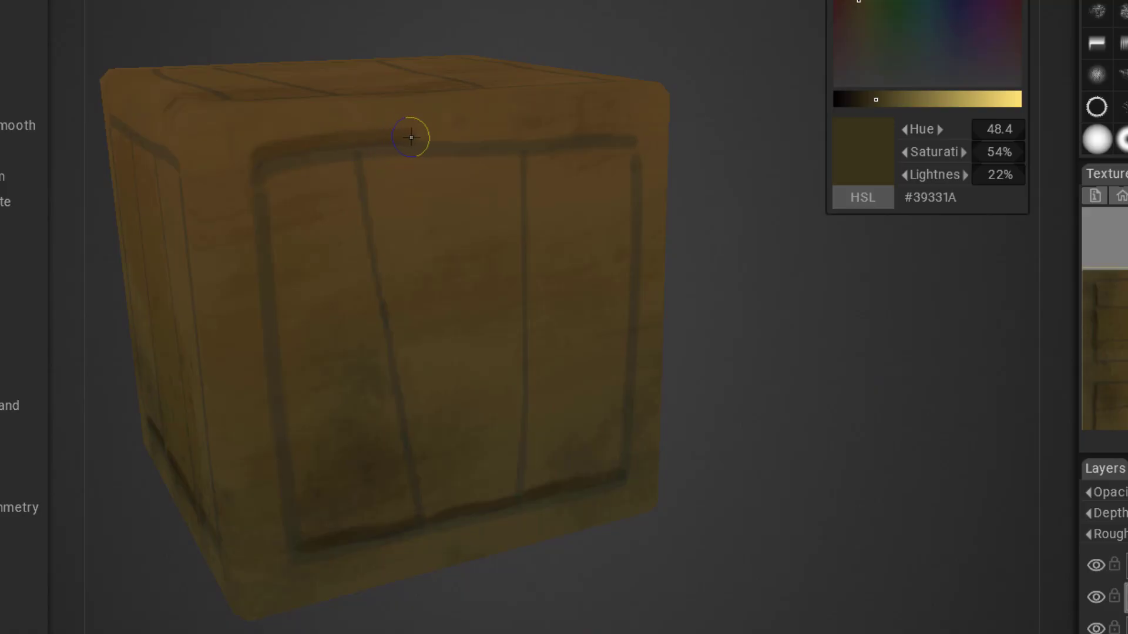
pyautogui.moveTo(411, 138)
pyautogui.mouseDown()
pyautogui.moveTo(574, 116)
pyautogui.moveTo(634, 129)
pyautogui.mouseUp()
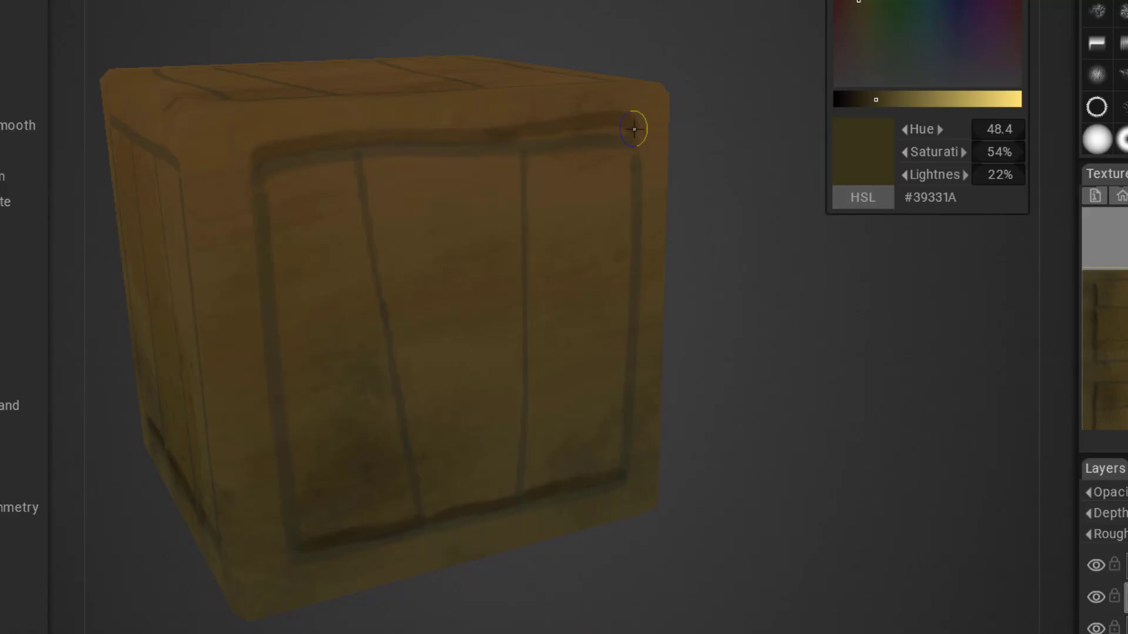
# Paint the same dark shadow along the upper frame lines of the next two side faces
pyautogui.moveTo(302, 145); pyautogui.dragTo(634, 151)
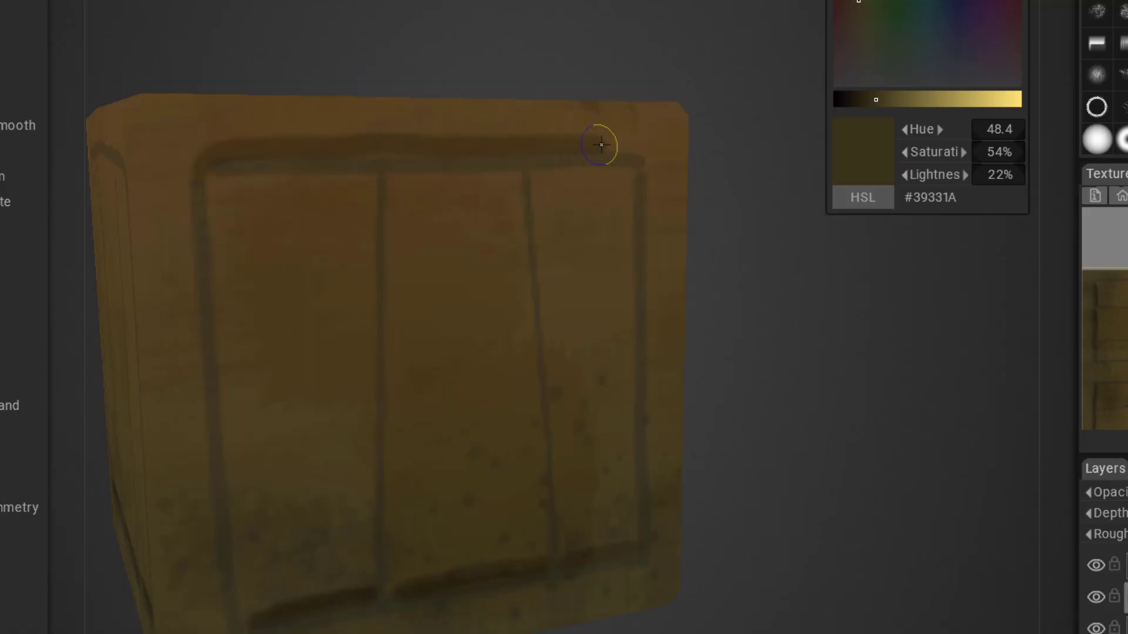
pyautogui.moveTo(509, 143); pyautogui.dragTo(566, 146)
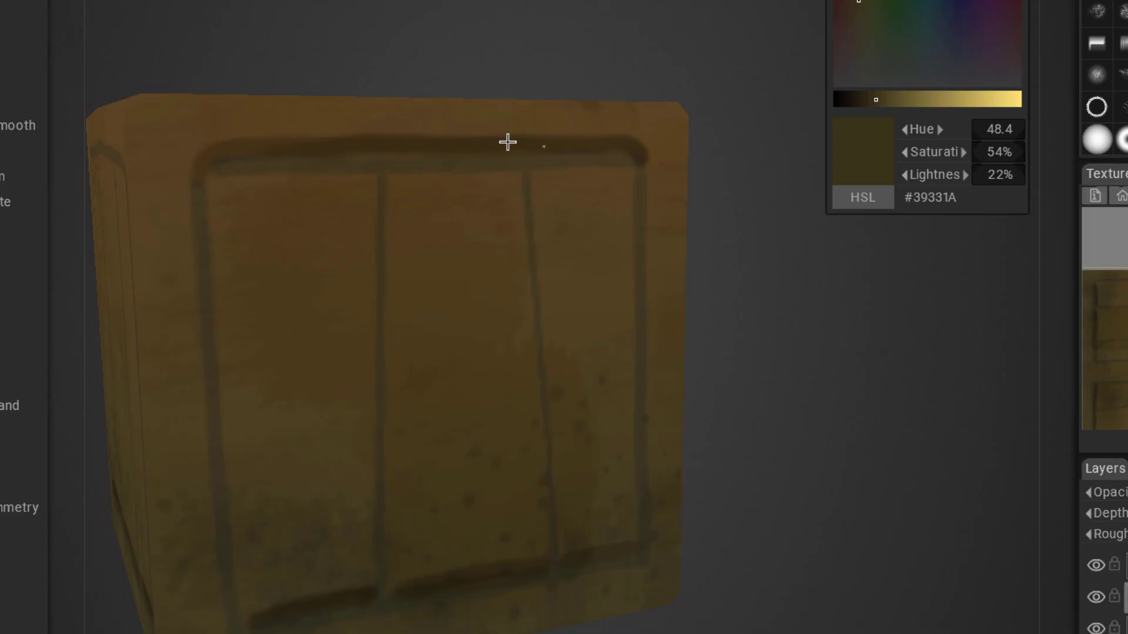
pyautogui.moveTo(507, 141); pyautogui.dragTo(383, 252, button='middle')
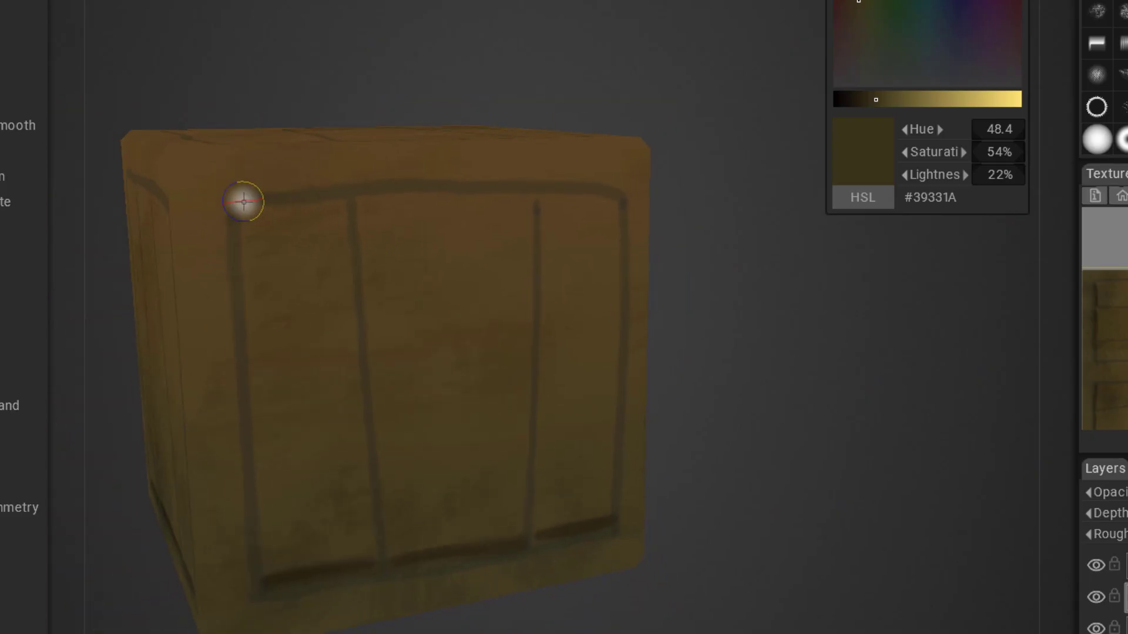
pyautogui.moveTo(244, 202)
pyautogui.mouseDown()
pyautogui.moveTo(382, 177)
pyautogui.moveTo(445, 175)
pyautogui.moveTo(274, 192)
pyautogui.moveTo(474, 178)
pyautogui.moveTo(606, 187)
pyautogui.mouseUp()
# Shade the near ends of the planks on the crate's top face along the inner frame line
pyautogui.moveTo(606, 187); pyautogui.dragTo(345, 289, button='middle')
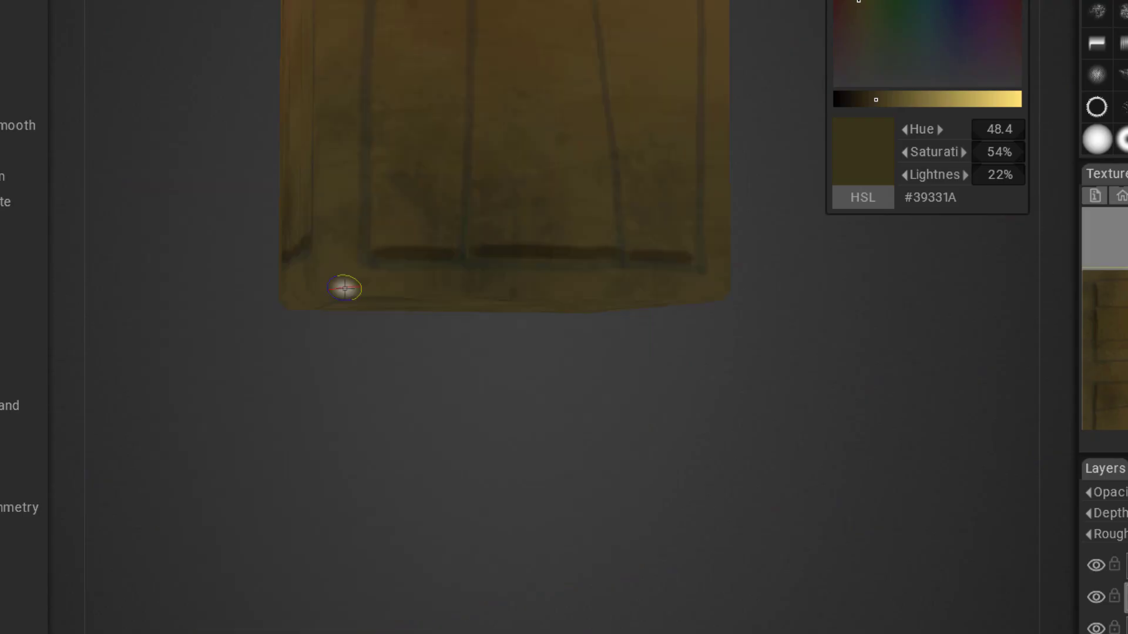
pyautogui.moveTo(443, 268)
pyautogui.mouseDown(button='middle')
pyautogui.moveTo(378, 206)
pyautogui.moveTo(382, 227)
pyautogui.moveTo(360, 247)
pyautogui.moveTo(320, 202)
pyautogui.moveTo(458, 385)
pyautogui.moveTo(358, 108)
pyautogui.moveTo(460, 229)
pyautogui.moveTo(344, 287)
pyautogui.mouseUp(button='middle')
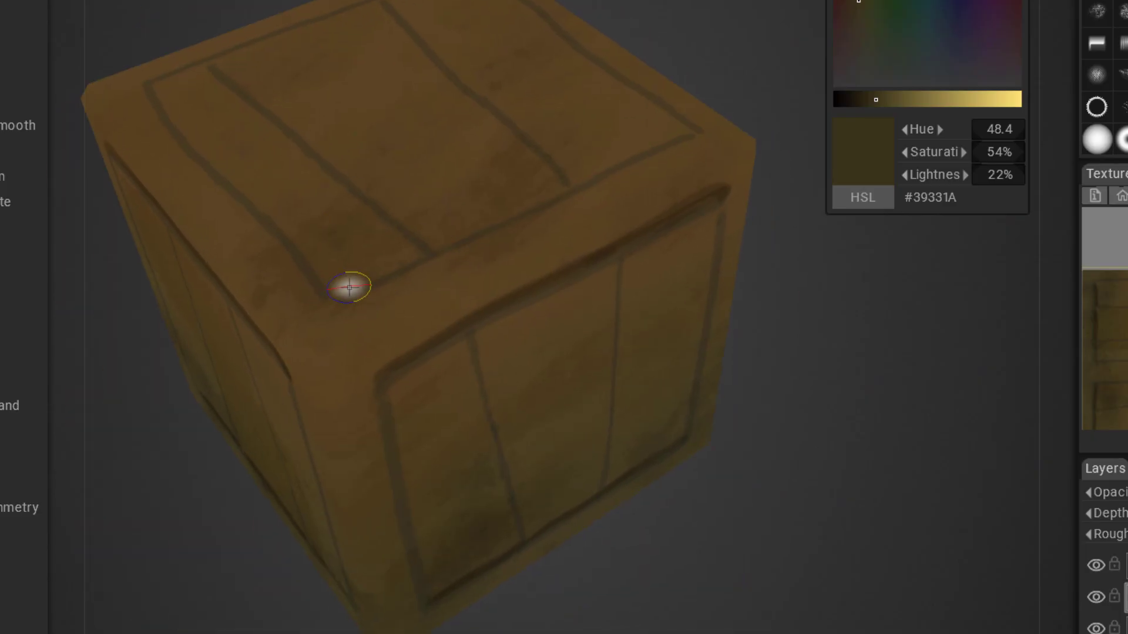
pyautogui.moveTo(428, 248); pyautogui.dragTo(663, 139)
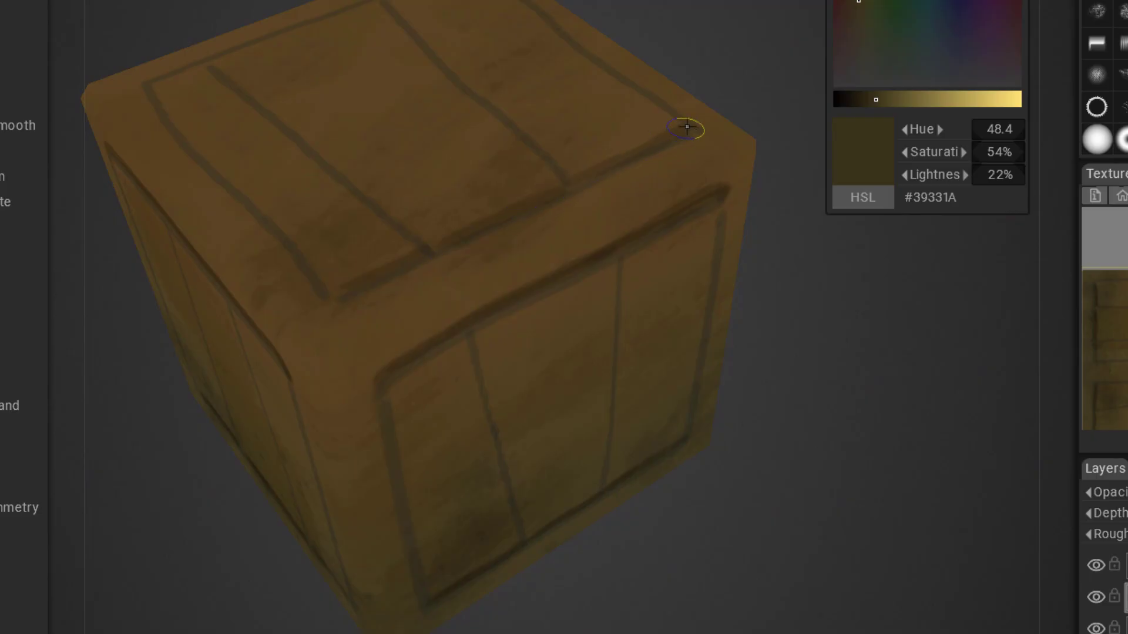
# Set the brush opacity to 25% and paint soft shading beside the vertical frame line and slanted plank gap of a side face
pyautogui.moveTo(687, 127); pyautogui.dragTo(511, 316, button='middle')
pyautogui.moveTo(524, 157); pyautogui.dragTo(514, 282, button='middle')
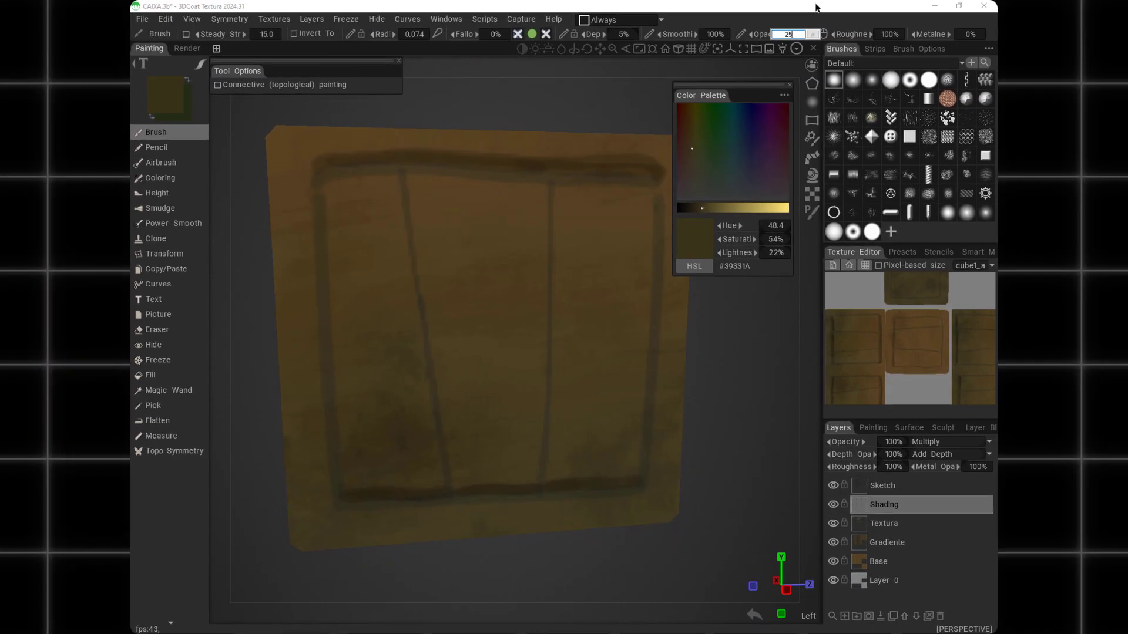
pyautogui.press('Return')
pyautogui.scroll(-2, 453, 266)
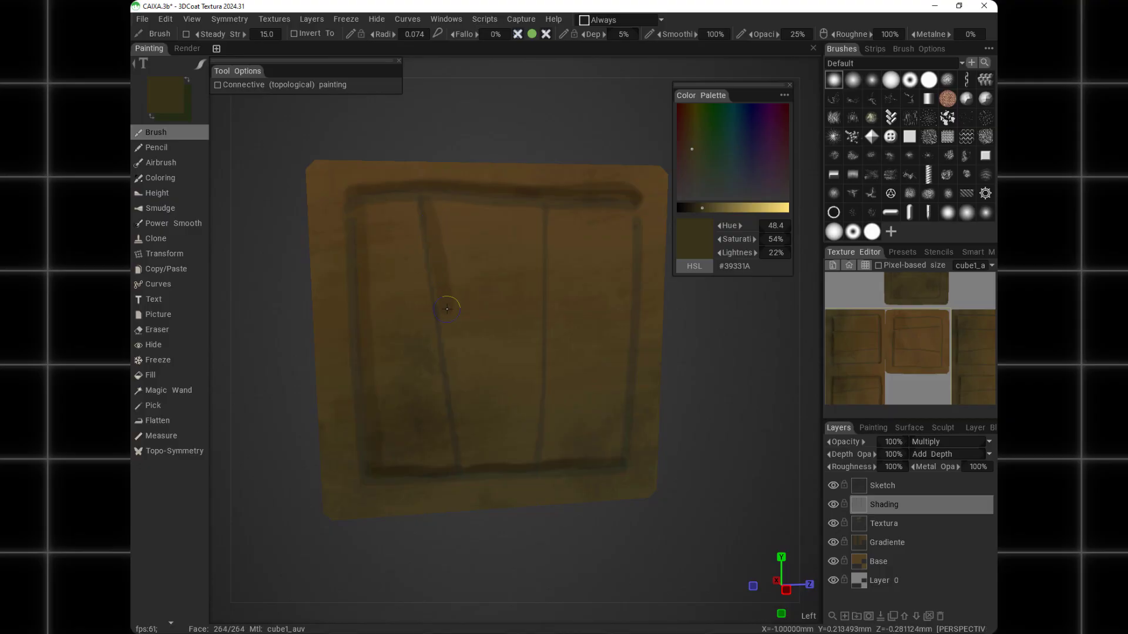
pyautogui.moveTo(446, 308)
pyautogui.mouseDown()
pyautogui.moveTo(423, 212)
pyautogui.moveTo(427, 231)
pyautogui.mouseUp()
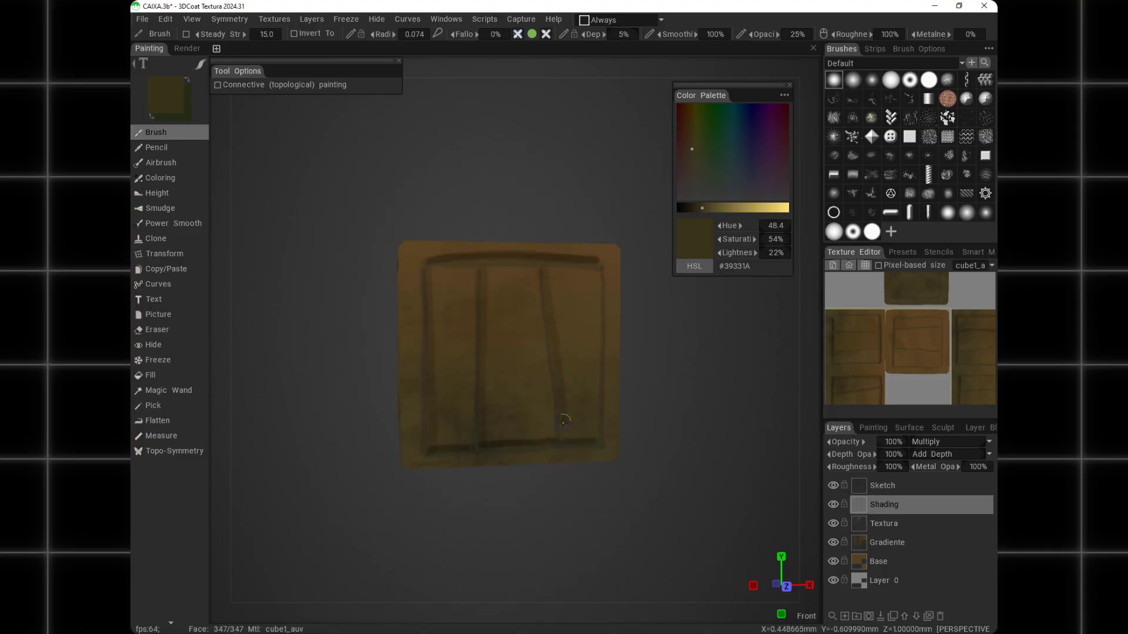
# Paint the same soft shading along the vertical plank gaps of the other side faces
pyautogui.keyDown('alt'); pyautogui.moveTo(563, 429); pyautogui.dragTo(432, 276); pyautogui.keyUp('alt')
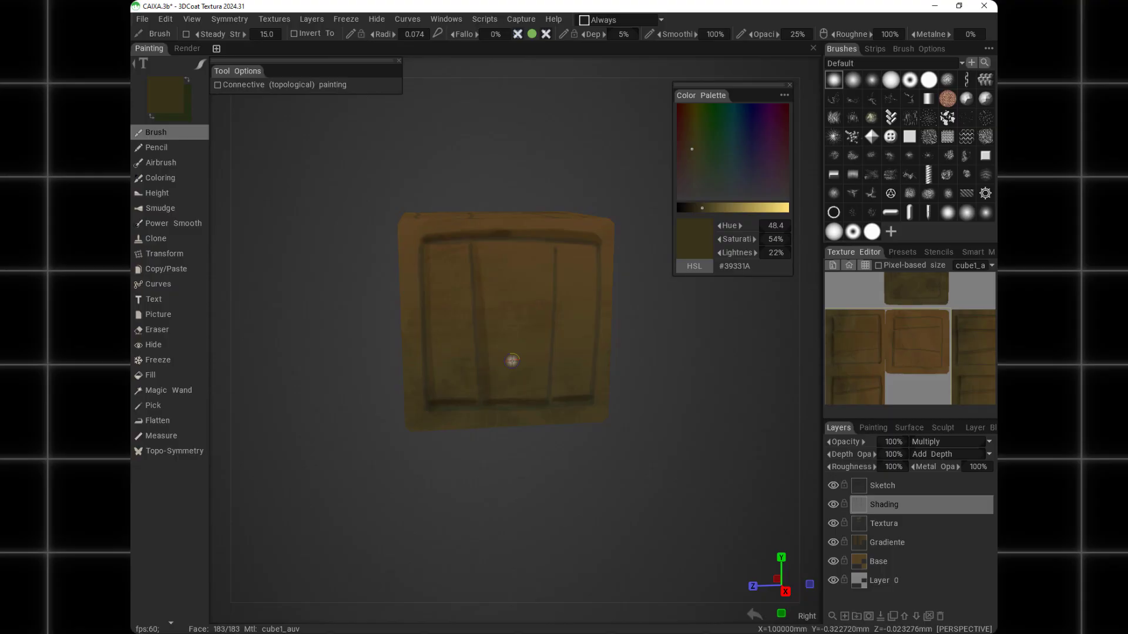
pyautogui.moveTo(562, 257); pyautogui.dragTo(554, 397)
pyautogui.keyDown('alt'); pyautogui.moveTo(606, 294); pyautogui.dragTo(600, 275); pyautogui.keyUp('alt')
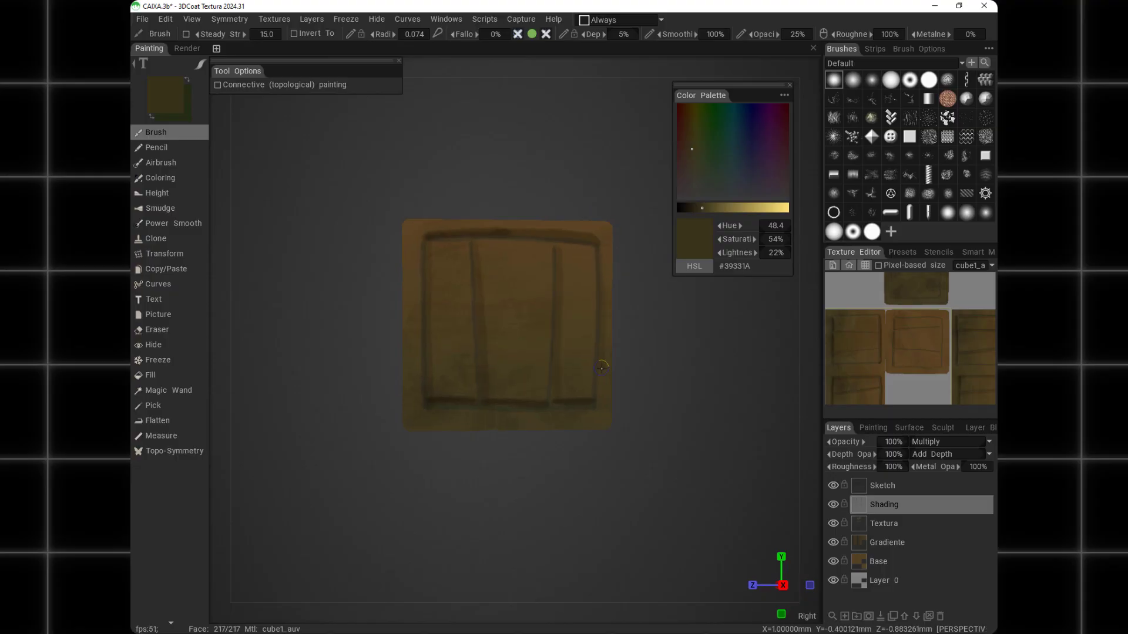
# Add soft shading along the plank gaps on the crate's top face
pyautogui.keyDown('alt'); pyautogui.moveTo(611, 344); pyautogui.dragTo(410, 219); pyautogui.keyUp('alt')
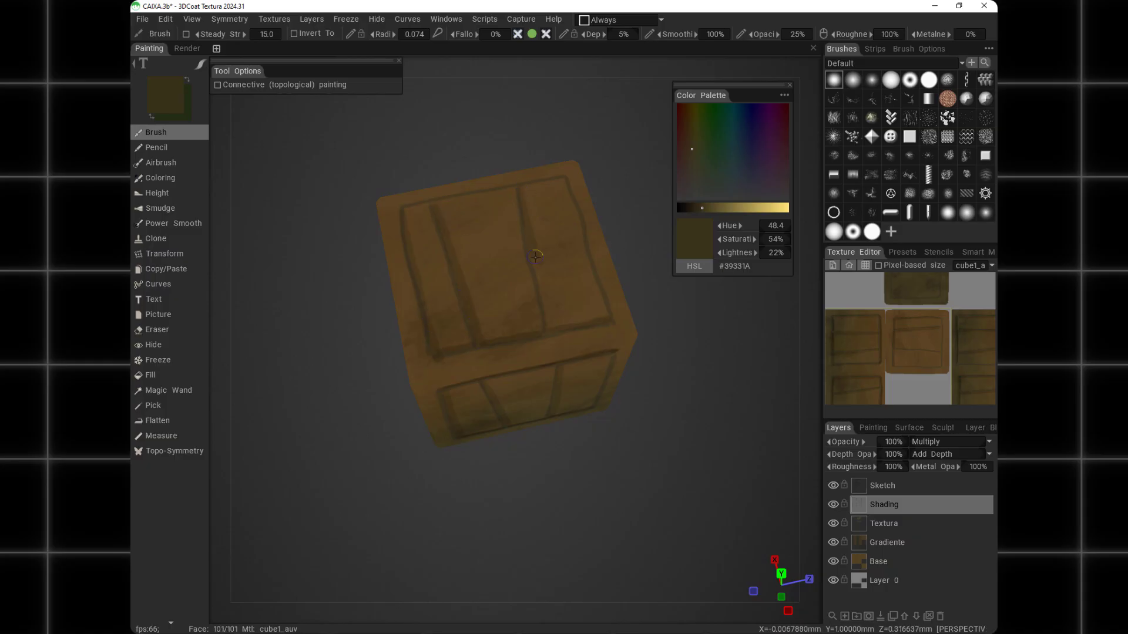
pyautogui.moveTo(550, 320)
pyautogui.keyDown('alt'); pyautogui.mouseDown()
pyautogui.moveTo(541, 262)
pyautogui.moveTo(491, 446)
pyautogui.moveTo(530, 428)
pyautogui.moveTo(551, 351)
pyautogui.moveTo(488, 393)
pyautogui.moveTo(468, 344)
pyautogui.mouseUp(); pyautogui.keyUp('alt')
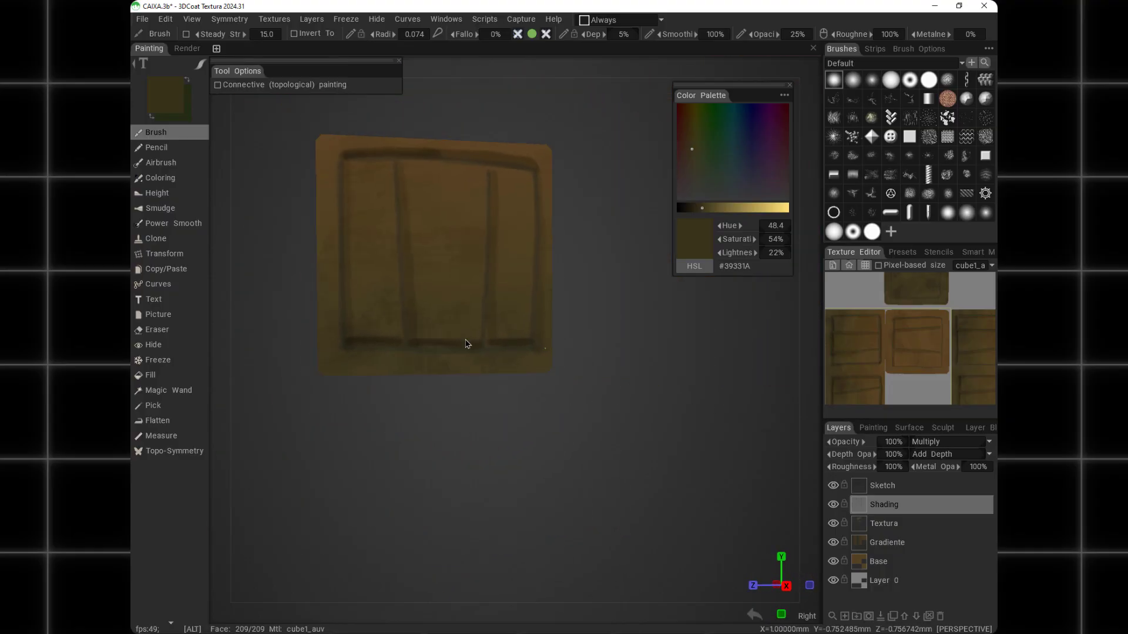
pyautogui.keyDown('alt'); pyautogui.moveTo(468, 345); pyautogui.dragTo(425, 319, button='right'); pyautogui.keyUp('alt')
pyautogui.moveTo(541, 337)
pyautogui.keyDown('alt'); pyautogui.mouseDown()
pyautogui.moveTo(447, 314)
pyautogui.moveTo(503, 335)
pyautogui.moveTo(466, 335)
pyautogui.moveTo(617, 330)
pyautogui.moveTo(387, 365)
pyautogui.moveTo(541, 332)
pyautogui.moveTo(471, 340)
pyautogui.moveTo(590, 357)
pyautogui.mouseUp(); pyautogui.keyUp('alt')
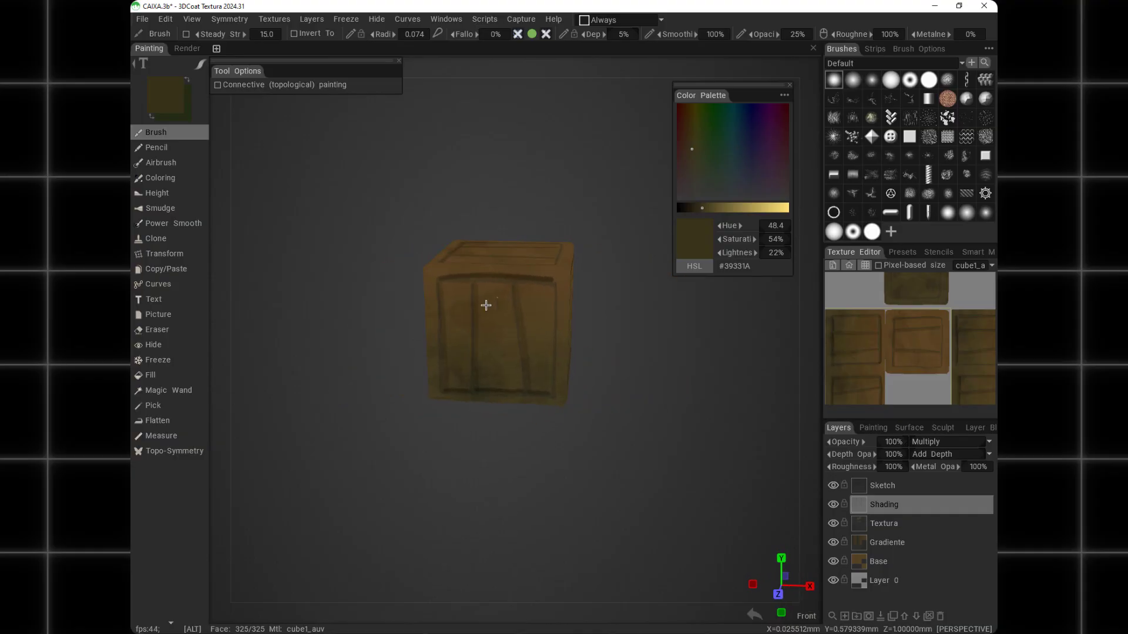
pyautogui.moveTo(486, 305)
pyautogui.keyDown('alt'); pyautogui.mouseDown()
pyautogui.moveTo(535, 307)
pyautogui.moveTo(458, 320)
pyautogui.moveTo(540, 319)
pyautogui.moveTo(438, 312)
pyautogui.moveTo(473, 291)
pyautogui.mouseUp(); pyautogui.keyUp('alt')
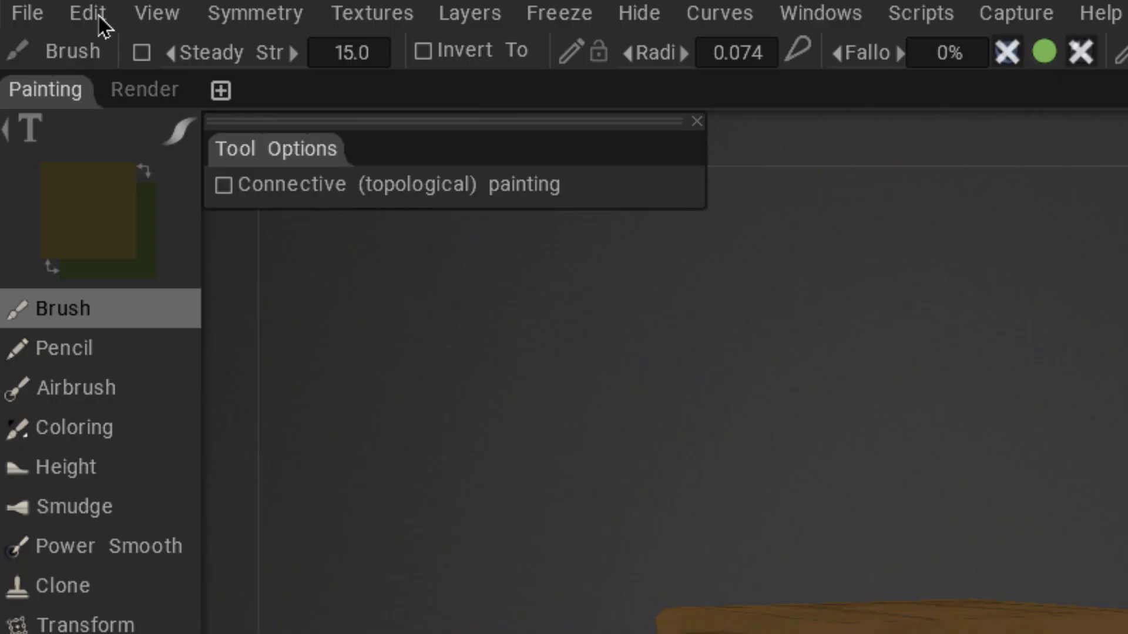
# Send all layers to the external editor and agree to specify which graphics program to use
pyautogui.click(98, 18)
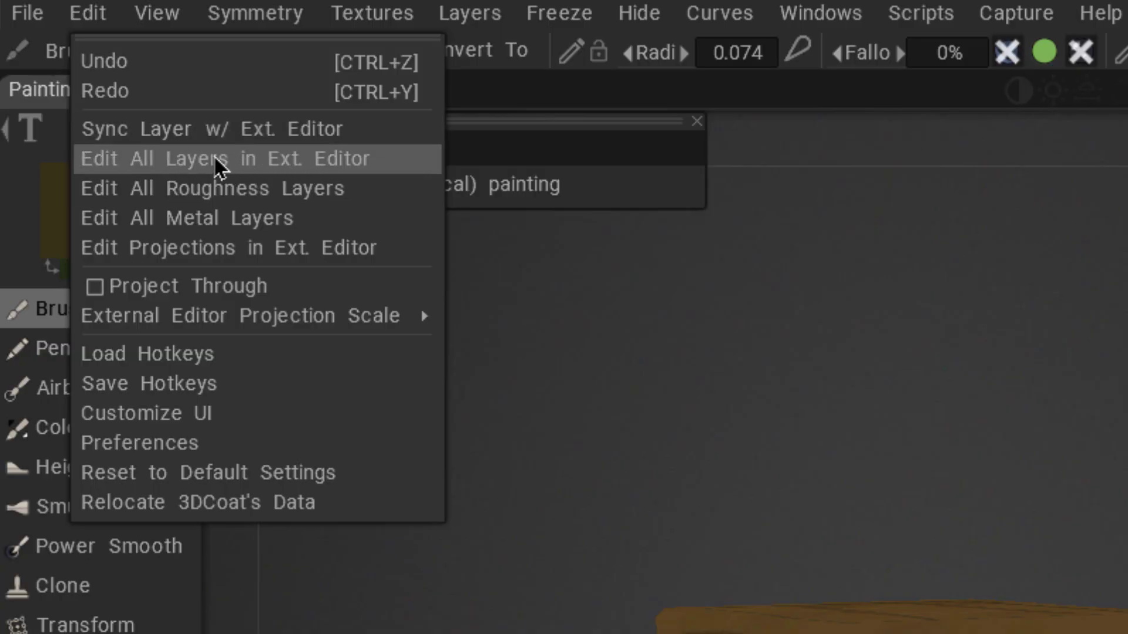
pyautogui.click(243, 160)
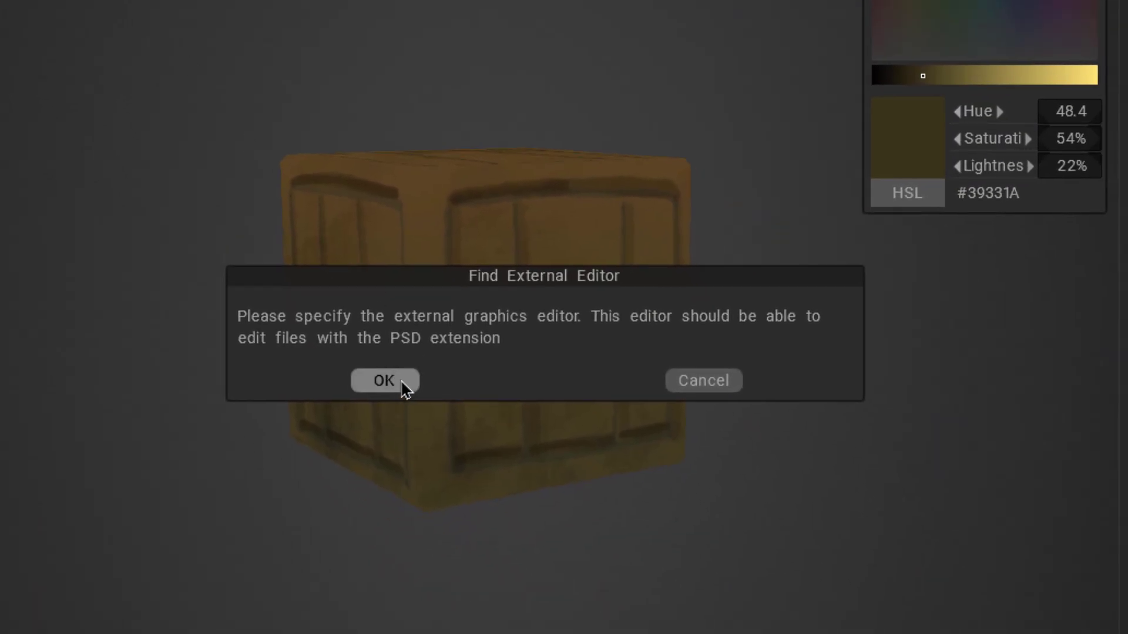
pyautogui.click(399, 386)
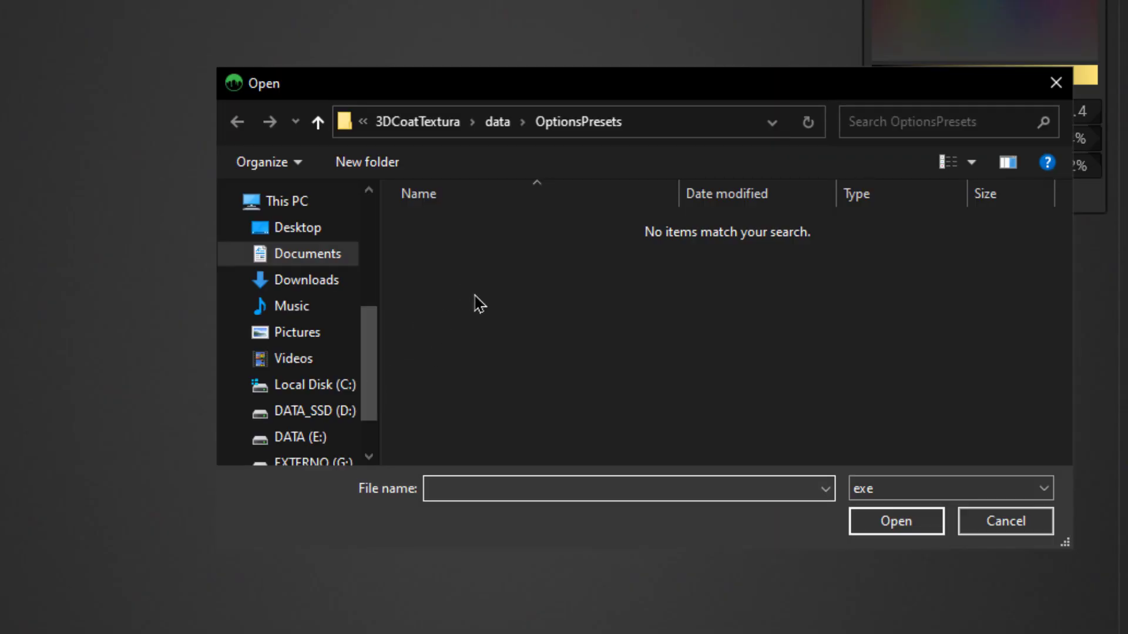
pyautogui.doubleClick(498, 296)
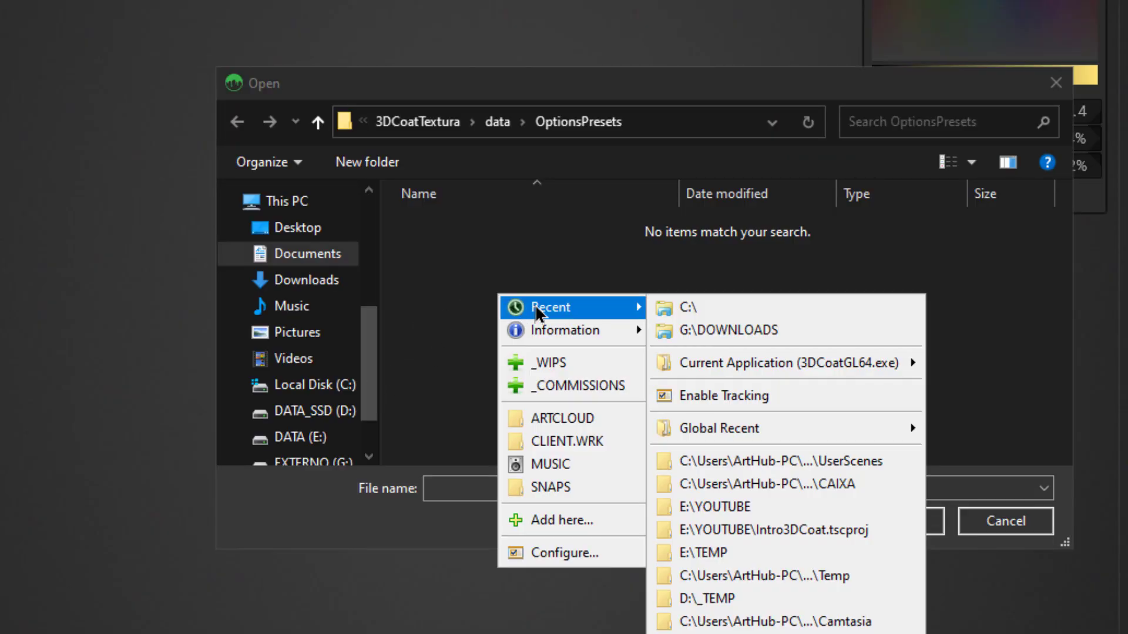
# Choose CLIPStudioPaint.exe from C:\Program Files\CELSYS\CLIP STUDIO 1.5\CLIP STUDIO PAINT as the external editor, opening the layers in Clip Studio Paint
pyautogui.click(355, 388)
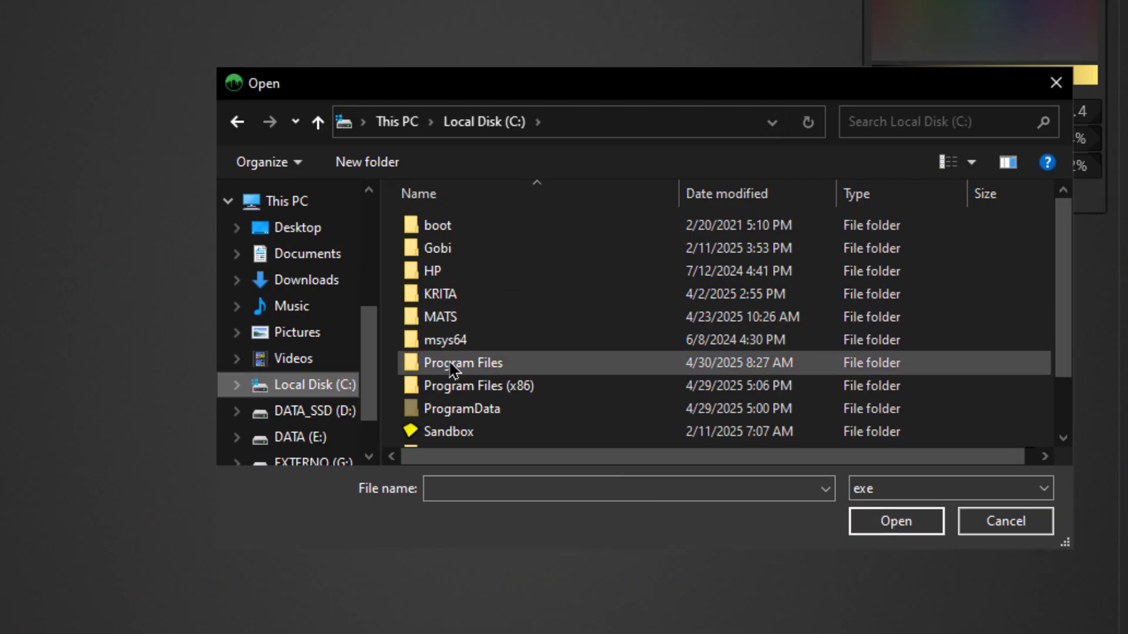
pyautogui.doubleClick(452, 364)
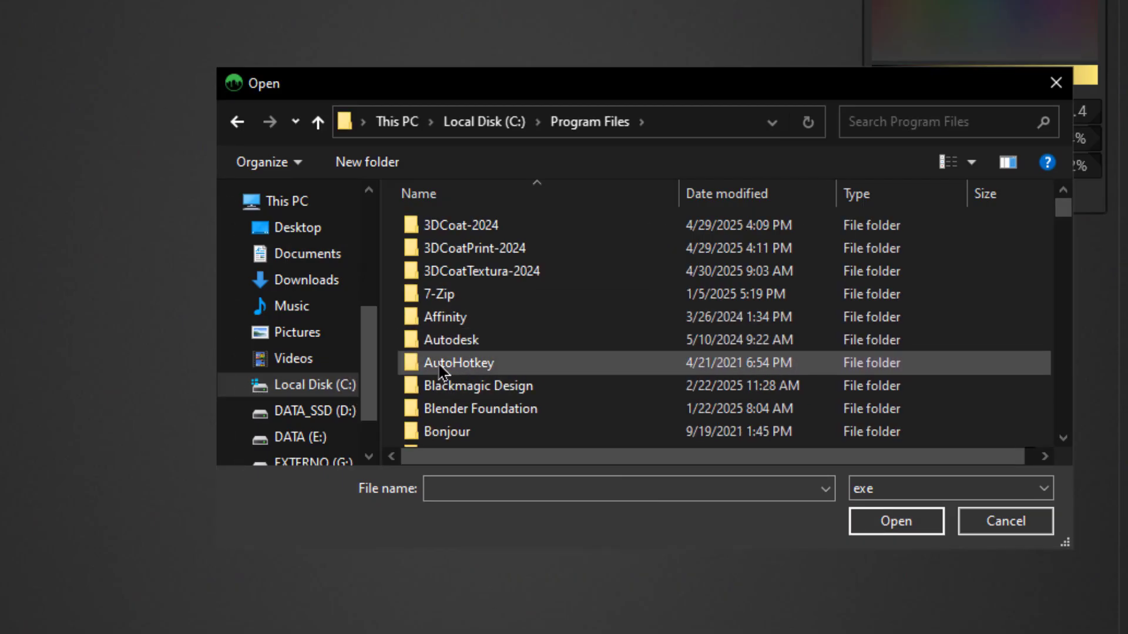
pyautogui.scroll(-2, 446, 370)
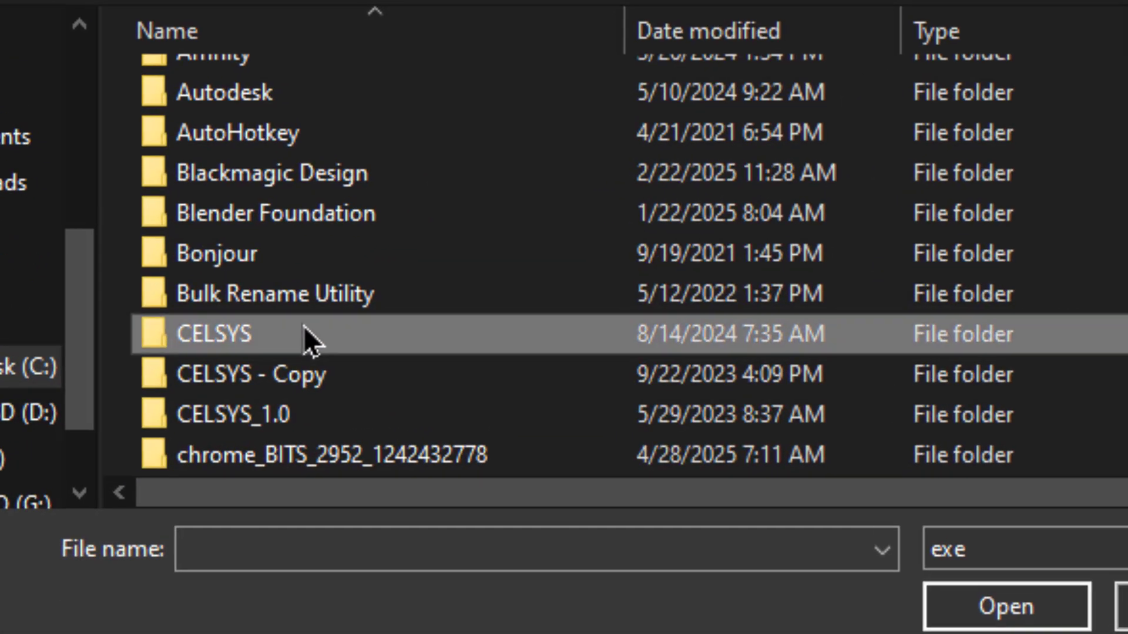
pyautogui.doubleClick(304, 330)
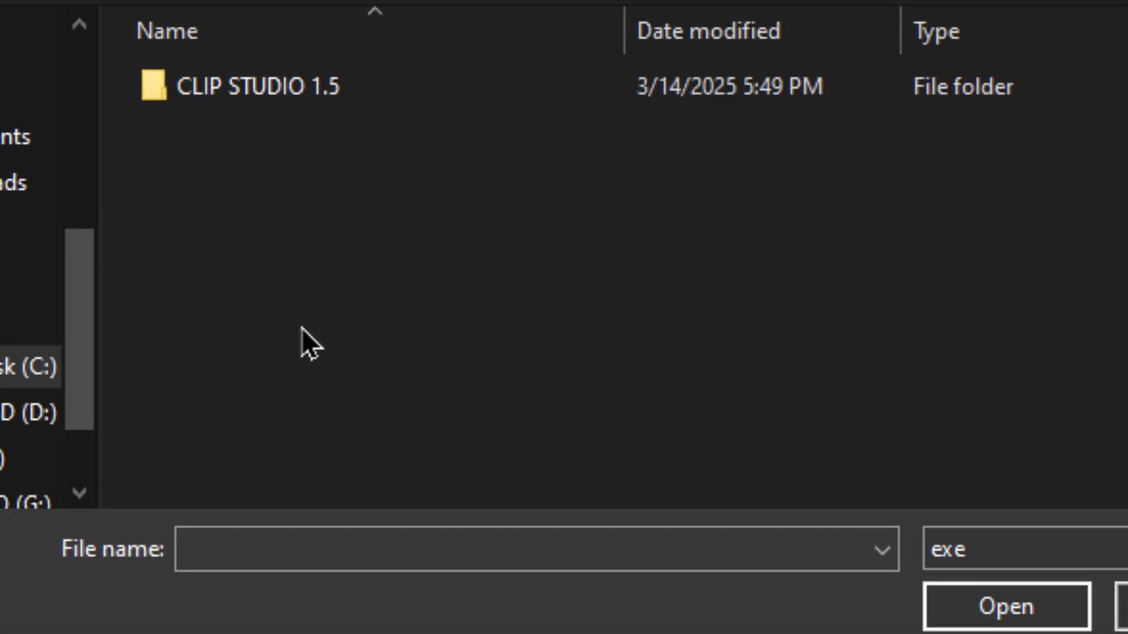
pyautogui.click(292, 88)
pyautogui.doubleClick(291, 85)
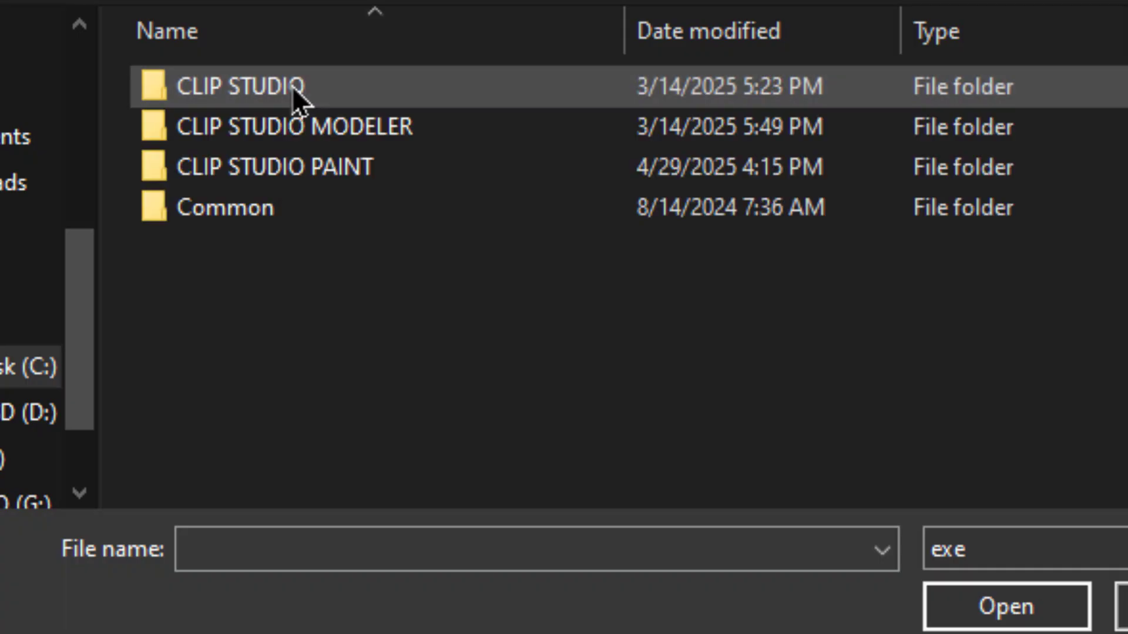
pyautogui.doubleClick(324, 166)
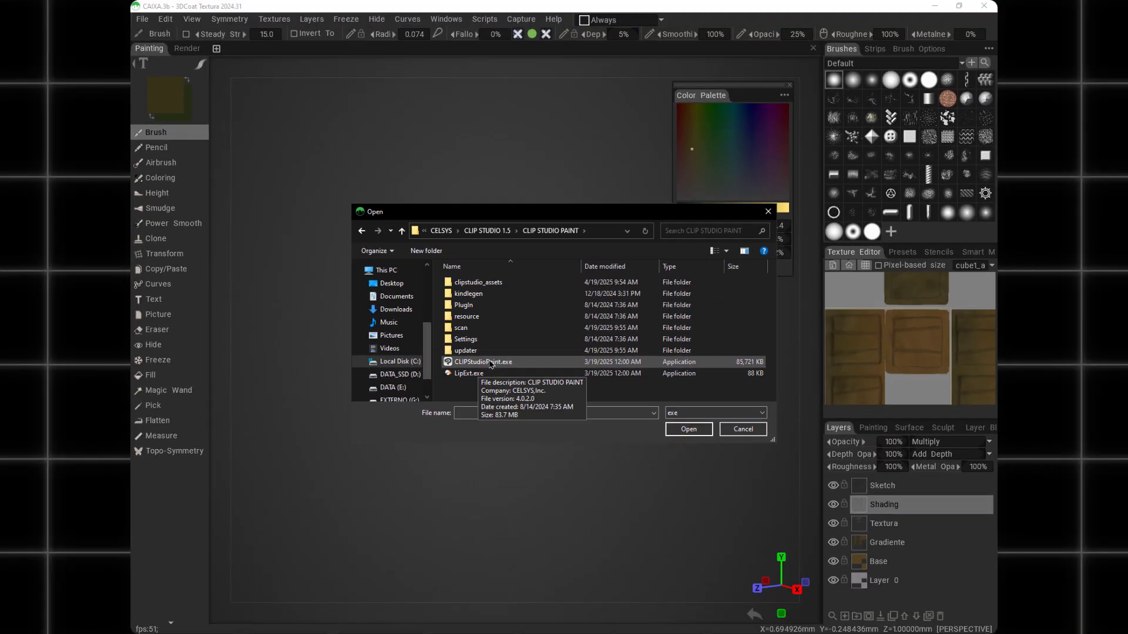
pyautogui.click(313, 376)
pyautogui.doubleClick(493, 363)
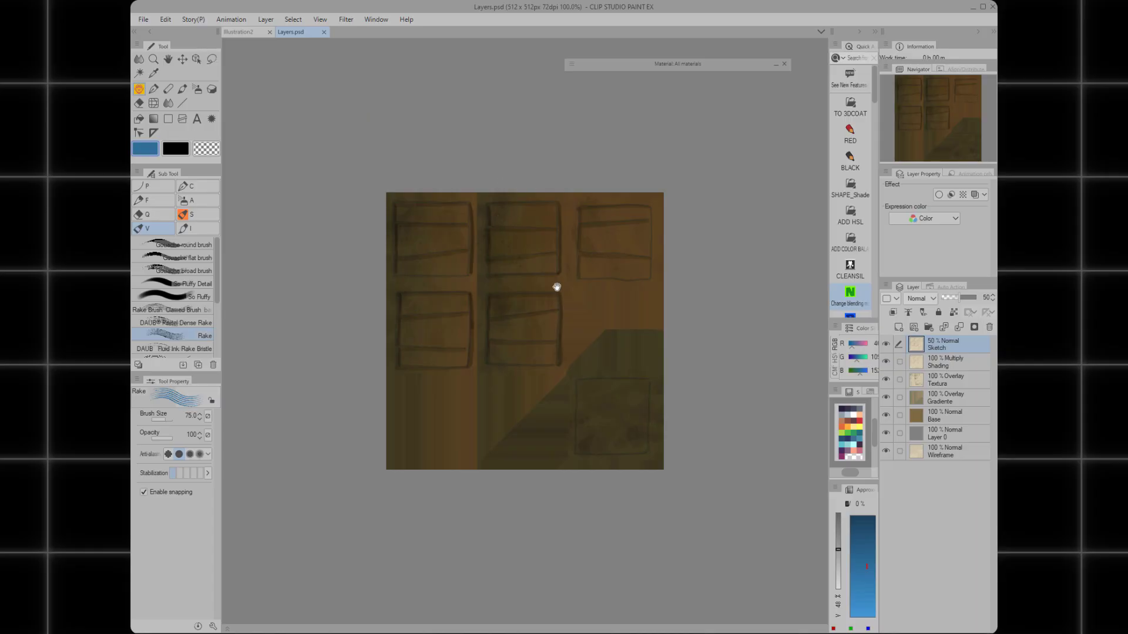
# Hide the Sketch layer briefly and show it again to check the transferred layers
pyautogui.scroll(2, 557, 286)
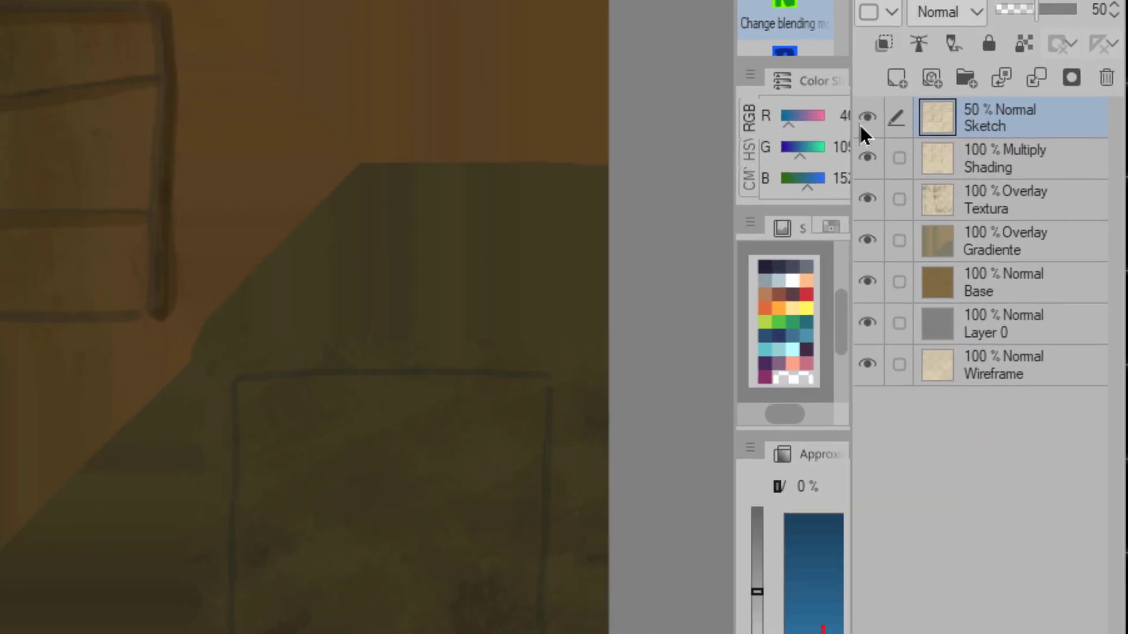
pyautogui.click(886, 344)
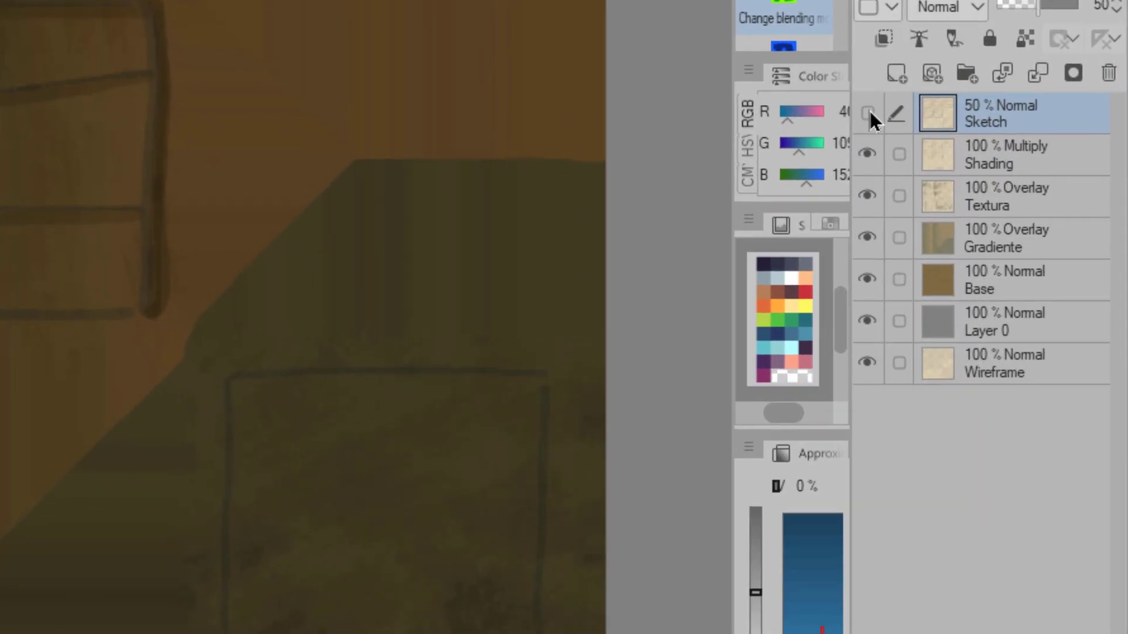
pyautogui.click(868, 113)
# Move the Wireframe layer above the Sketch layer to view the UV grid over the texture, and undo the reordering
pyautogui.click(961, 370)
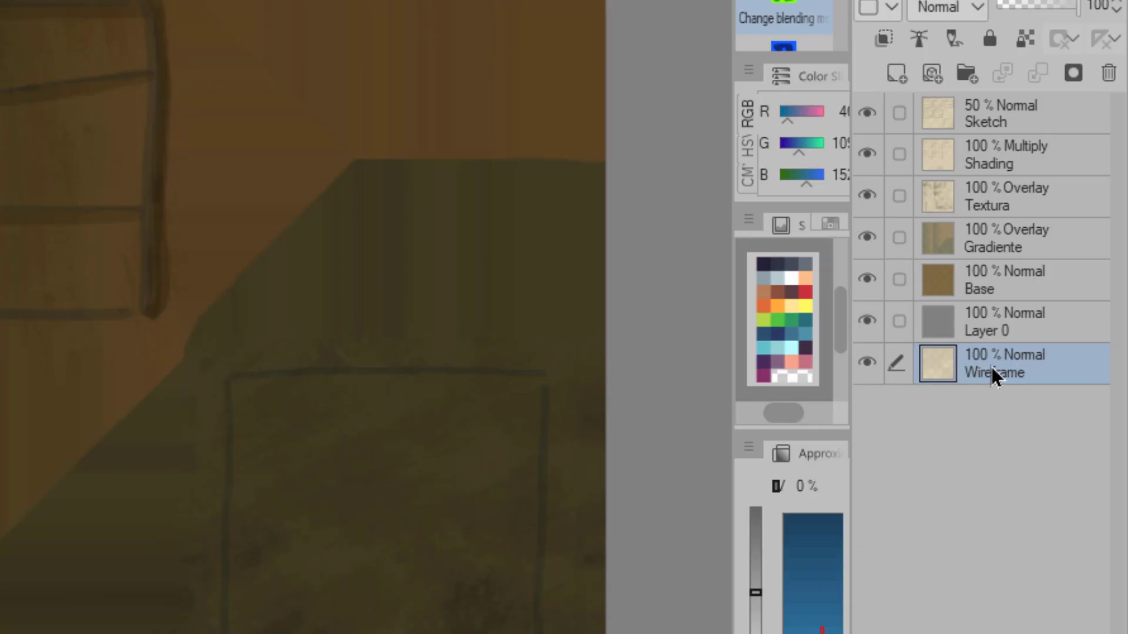
pyautogui.moveTo(989, 364); pyautogui.dragTo(993, 103)
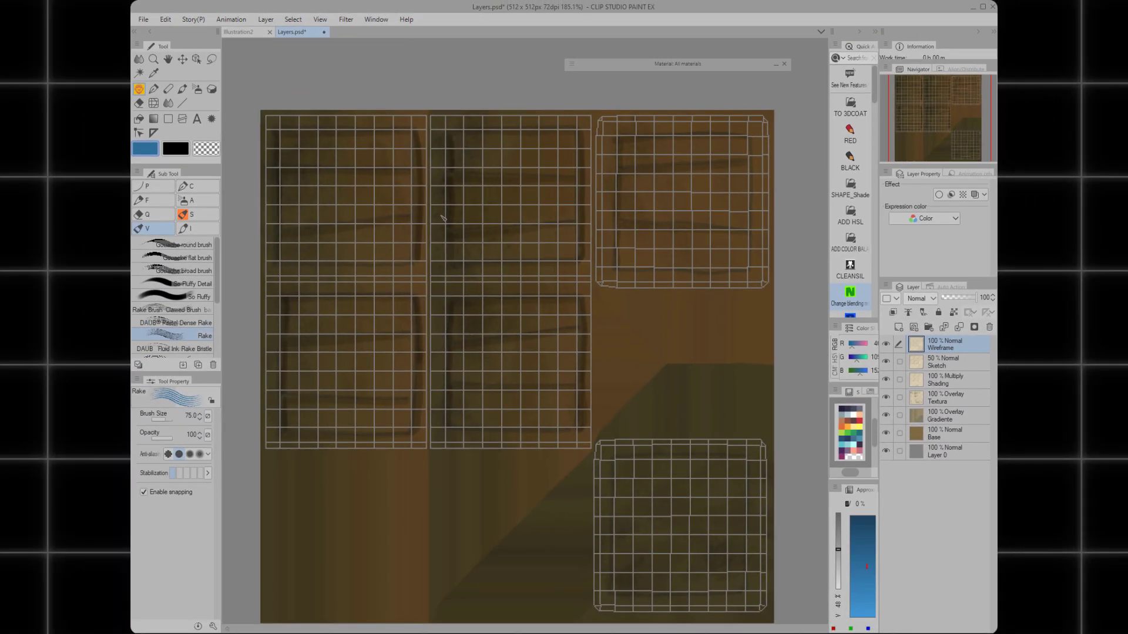
pyautogui.moveTo(612, 468); pyautogui.dragTo(607, 361)
pyautogui.hotkey('ctrl', 'z')
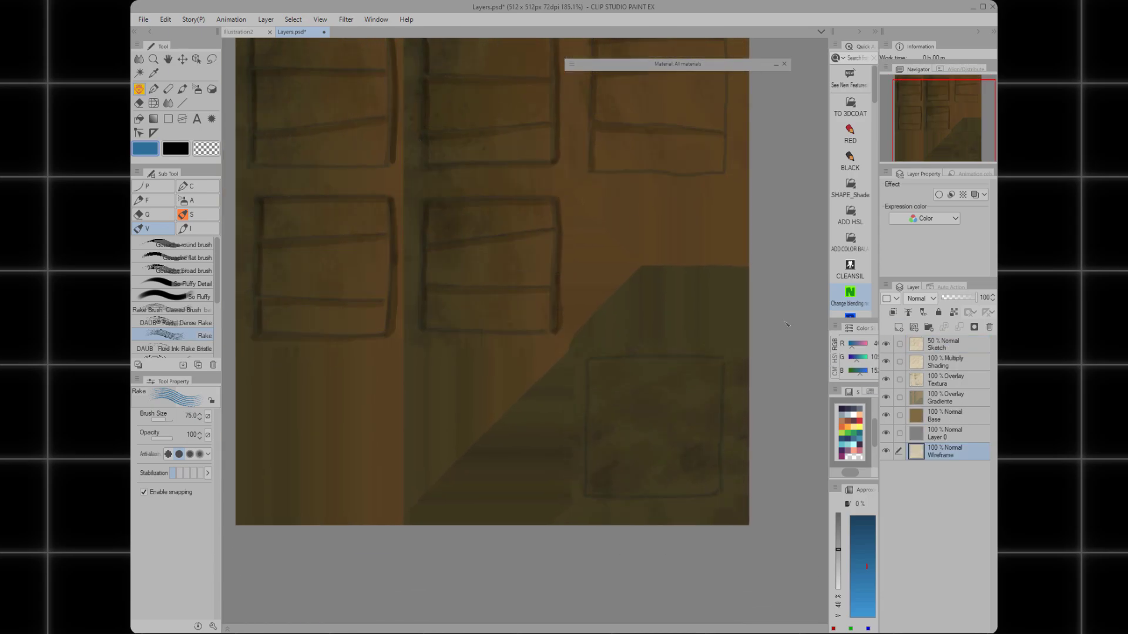
# Make the Sketch layer the active layer
pyautogui.moveTo(589, 258); pyautogui.dragTo(626, 337)
pyautogui.click(927, 345)
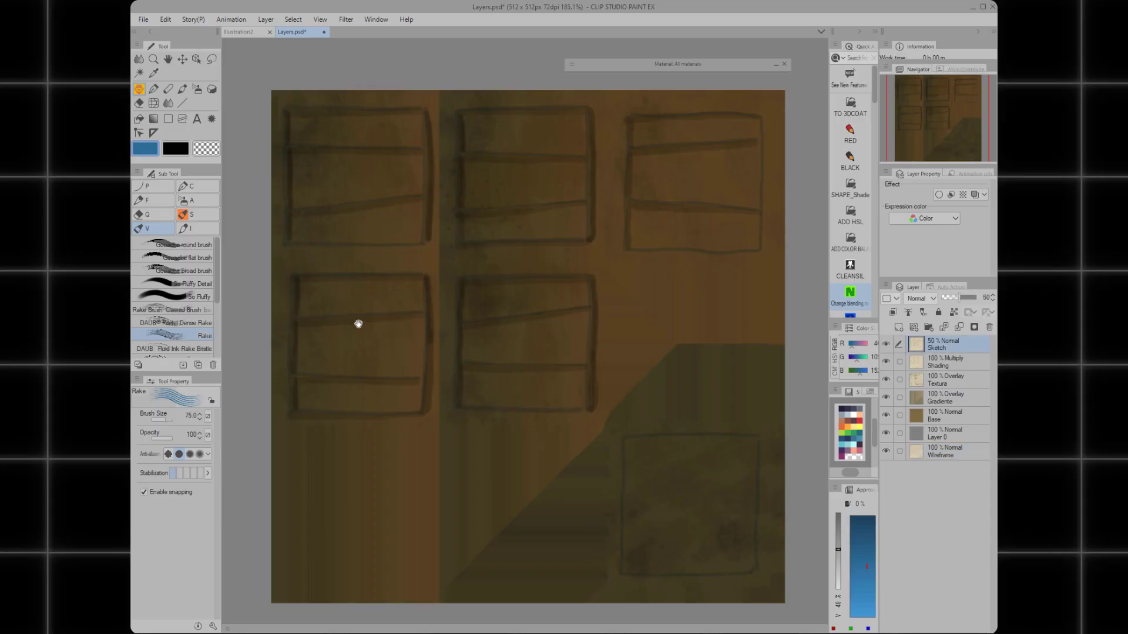
pyautogui.moveTo(445, 298)
pyautogui.mouseDown()
pyautogui.moveTo(498, 285)
pyautogui.moveTo(468, 308)
pyautogui.mouseUp()
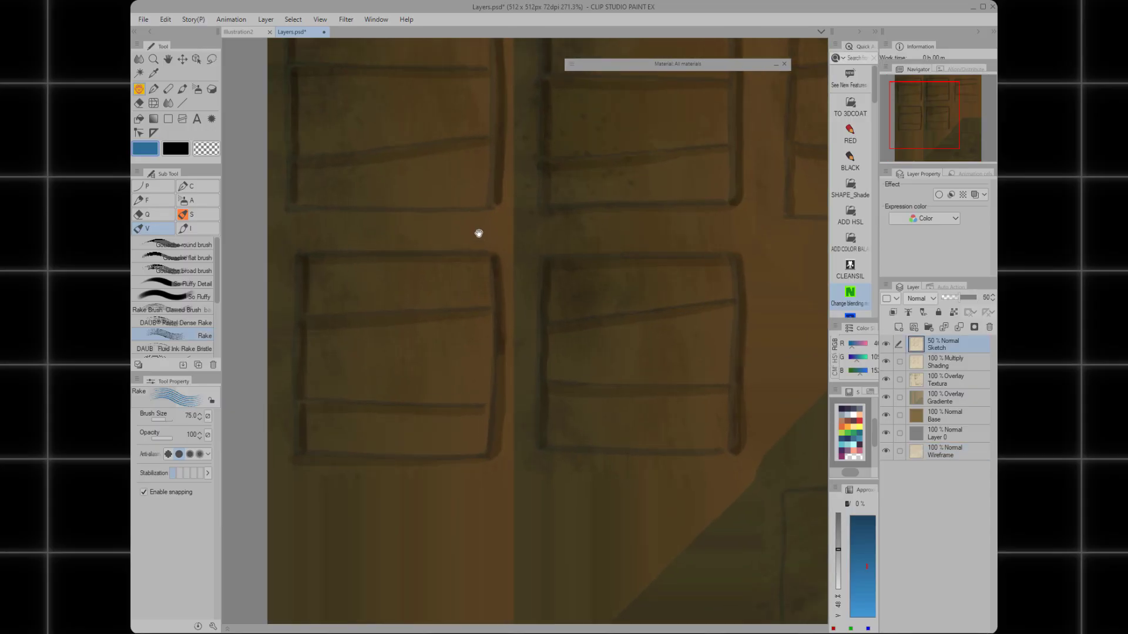
pyautogui.moveTo(479, 233); pyautogui.dragTo(517, 322)
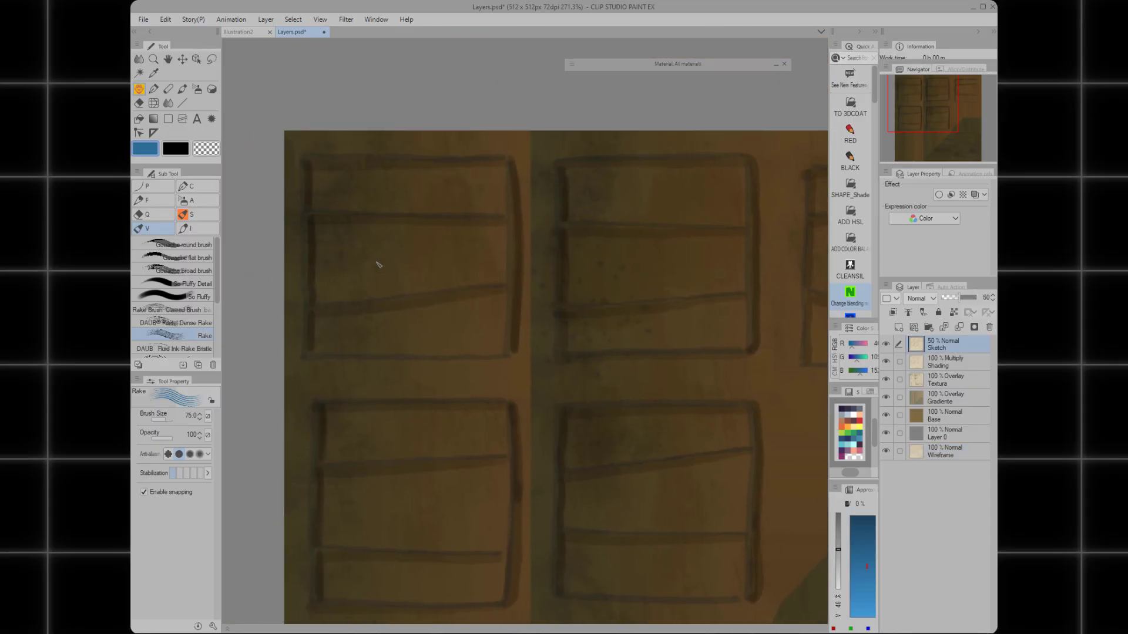
pyautogui.moveTo(353, 268); pyautogui.dragTo(385, 267)
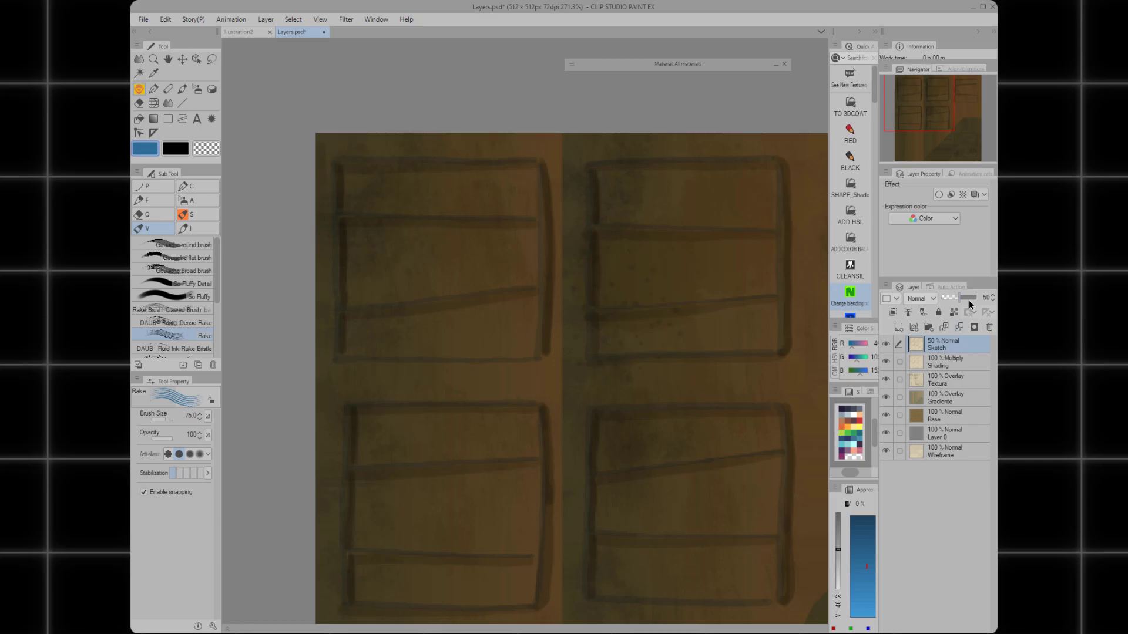
pyautogui.click(928, 302)
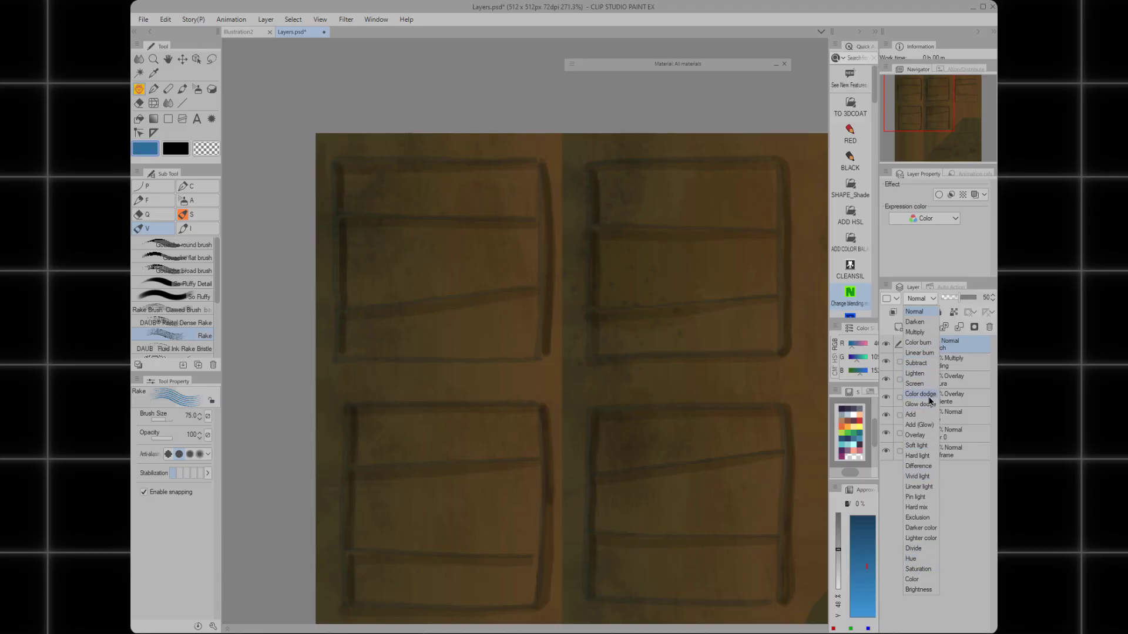
pyautogui.click(966, 531)
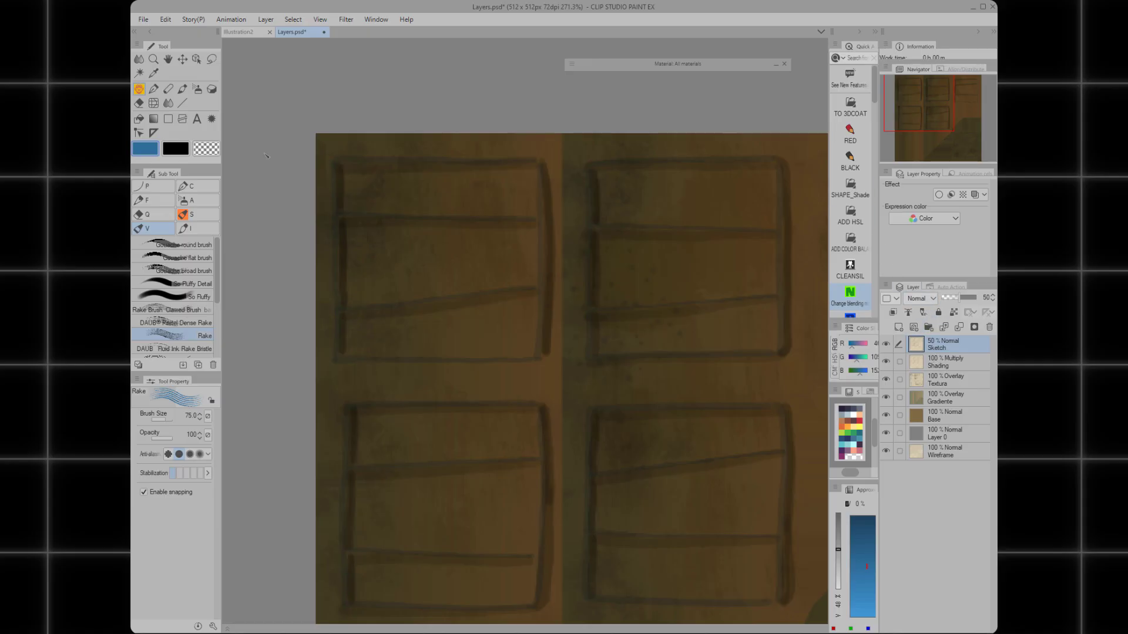
# Choose the Gouache round brush, sample the dark brown of the artwork and begin shading the lower-left crate panel on the Sketch layer
pyautogui.keyDown('ctrl'); pyautogui.moveTo(358, 233); pyautogui.dragTo(376, 234); pyautogui.keyUp('ctrl')
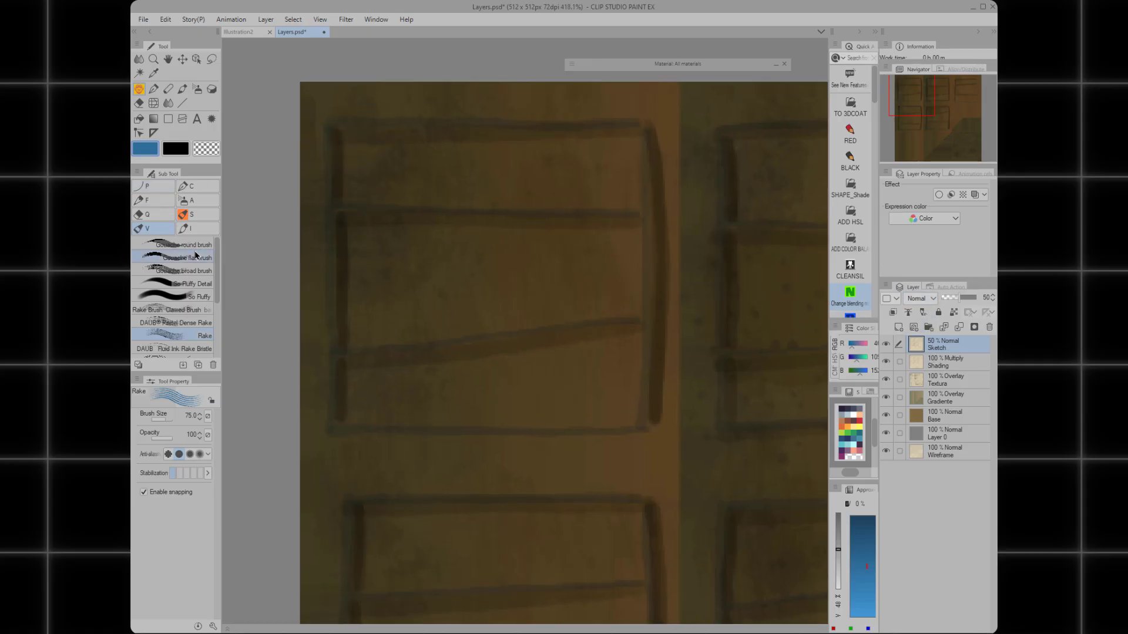
pyautogui.click(191, 246)
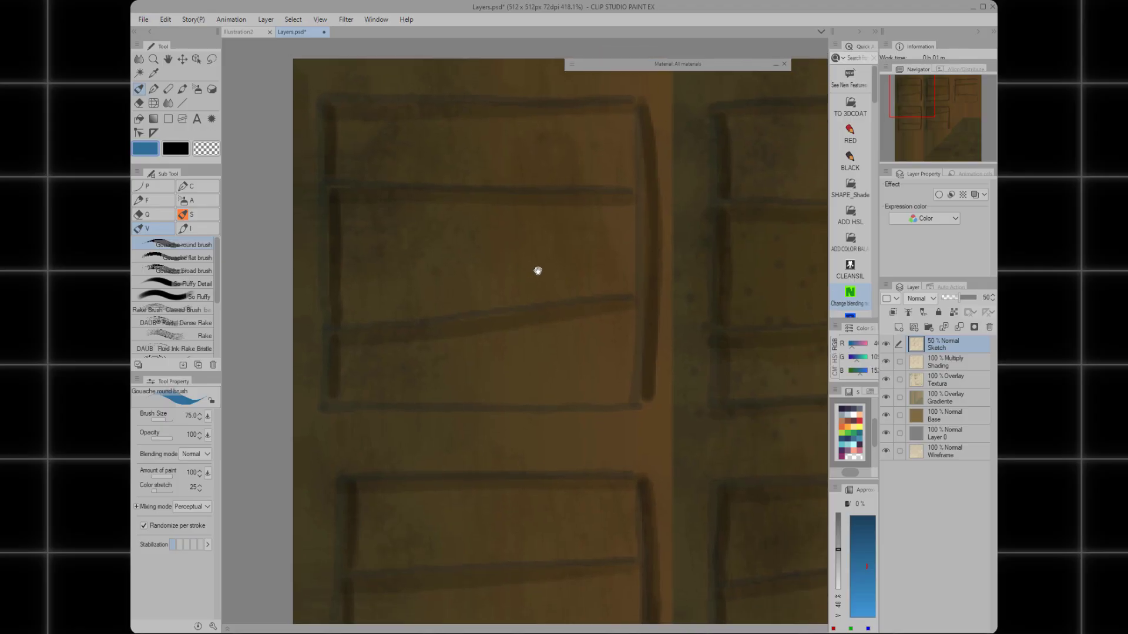
pyautogui.scroll(-3, 536, 270)
pyautogui.scroll(2, 548, 310)
pyautogui.scroll(4, 406, 313)
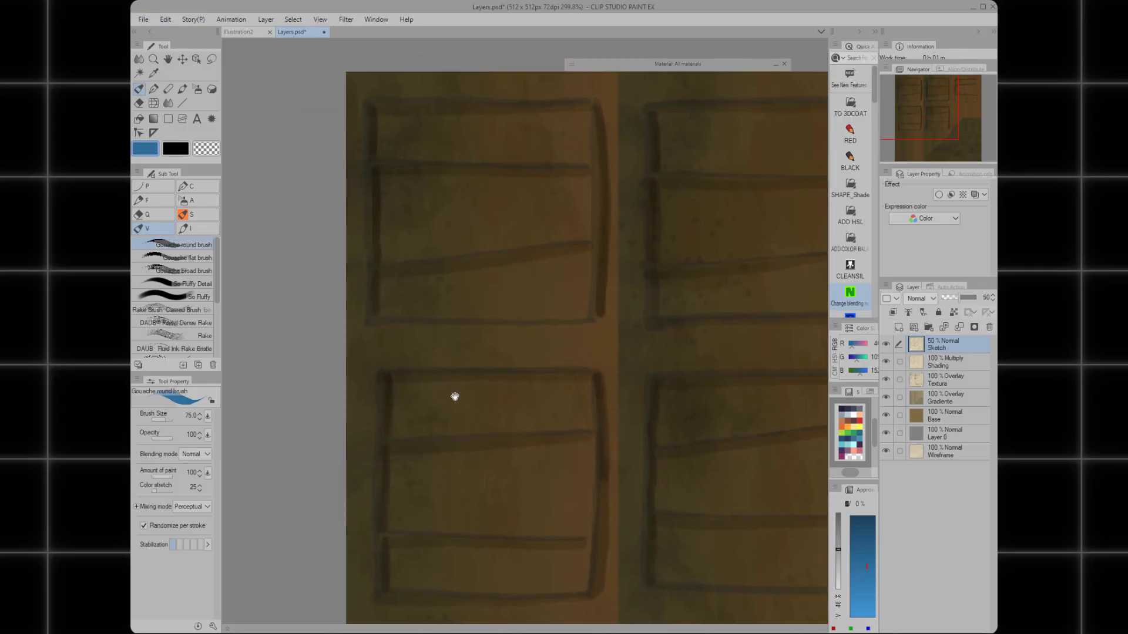
pyautogui.keyDown('alt'); pyautogui.click(414, 351); pyautogui.keyUp('alt')
pyautogui.moveTo(414, 351); pyautogui.dragTo(418, 385)
pyautogui.scroll(-3, 420, 352)
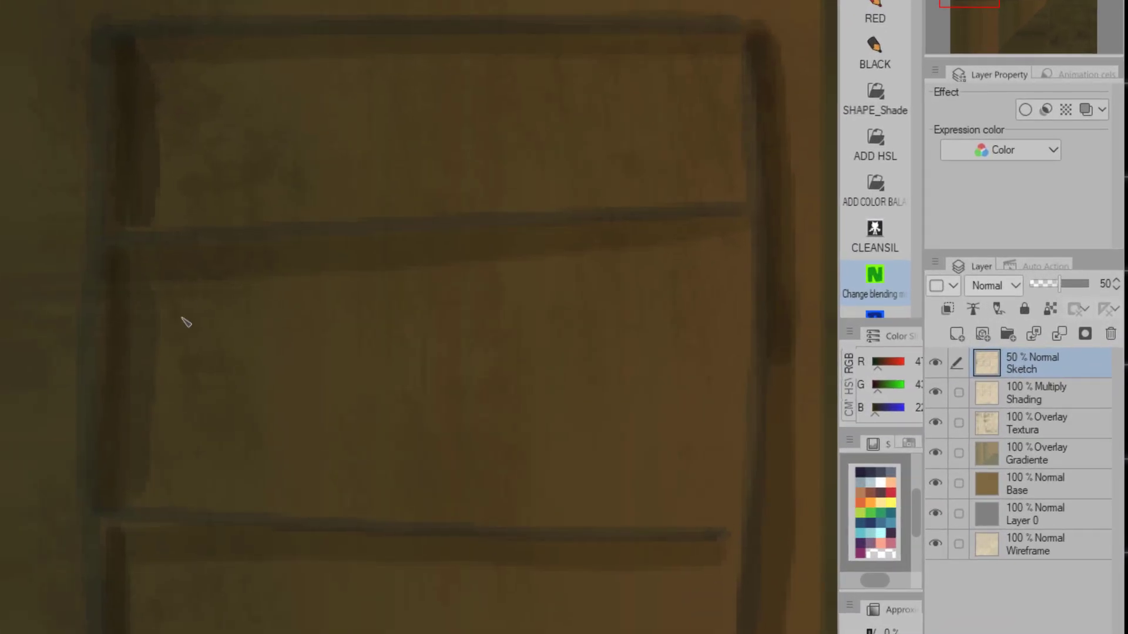
# Paint dark brown shading along the left inner edges of the planks in the two left-column panels, resampling the shadow colour
pyautogui.keyDown('alt'); pyautogui.click(156, 356); pyautogui.keyUp('alt')
pyautogui.keyDown('alt'); pyautogui.click(127, 555); pyautogui.keyUp('alt')
pyautogui.moveTo(170, 72); pyautogui.dragTo(158, 277)
pyautogui.keyDown('alt'); pyautogui.click(128, 251); pyautogui.keyUp('alt')
pyautogui.keyDown('ctrl'); pyautogui.moveTo(192, 126); pyautogui.dragTo(99, 121); pyautogui.keyUp('ctrl')
pyautogui.moveTo(121, 94); pyautogui.dragTo(103, 229)
pyautogui.keyDown('ctrl'); pyautogui.moveTo(138, 55); pyautogui.dragTo(197, 62); pyautogui.keyUp('ctrl')
pyautogui.keyDown('alt'); pyautogui.click(107, 167); pyautogui.keyUp('alt')
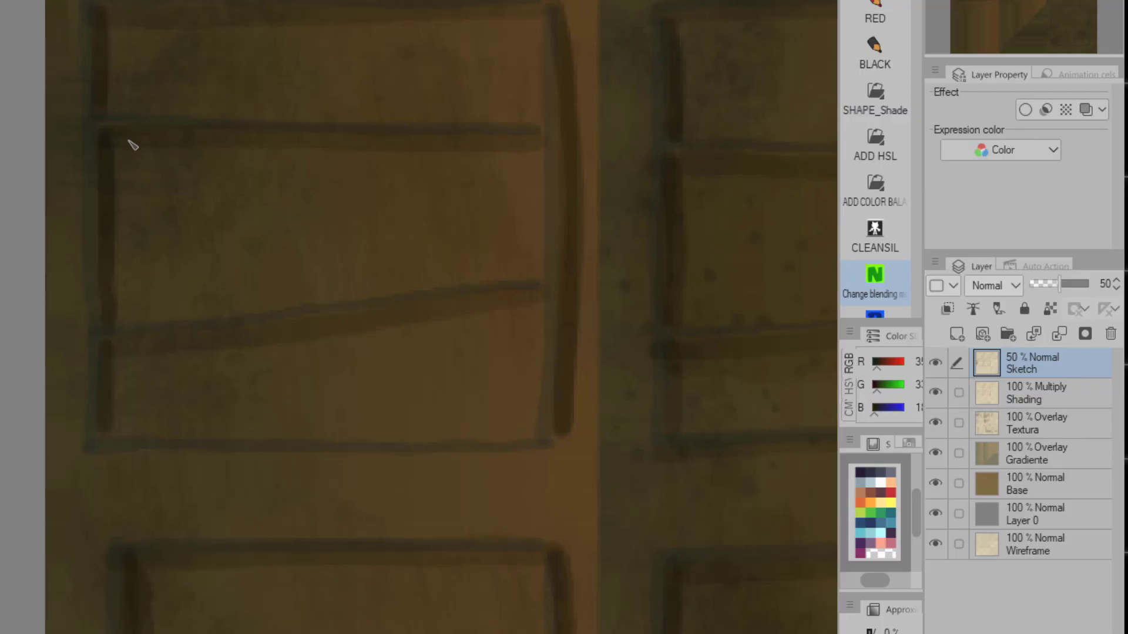
# Continue the dark shading along the left inner edges of the planks in the middle-column panels
pyautogui.keyDown('ctrl'); pyautogui.moveTo(440, 203); pyautogui.dragTo(385, 206); pyautogui.keyUp('ctrl')
pyautogui.moveTo(470, 244)
pyautogui.mouseDown()
pyautogui.moveTo(370, 226)
pyautogui.moveTo(458, 249)
pyautogui.mouseUp()
pyautogui.moveTo(426, 214); pyautogui.dragTo(372, 234)
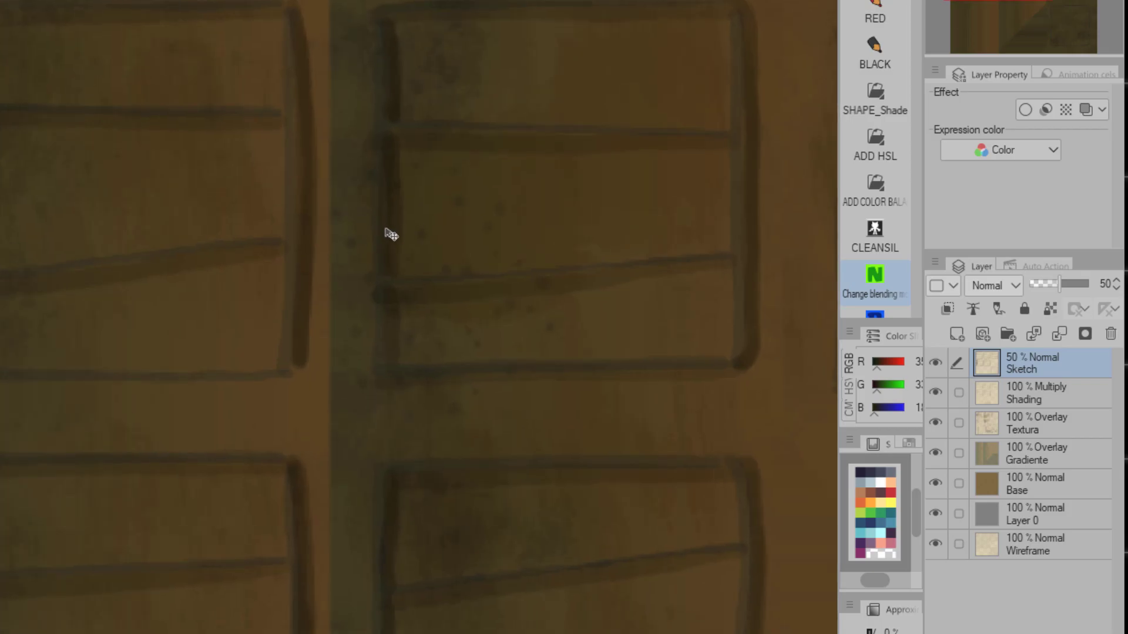
pyautogui.keyDown('ctrl'); pyautogui.moveTo(111, 186); pyautogui.dragTo(62, 194); pyautogui.keyUp('ctrl')
pyautogui.moveTo(141, 292); pyautogui.dragTo(169, 246)
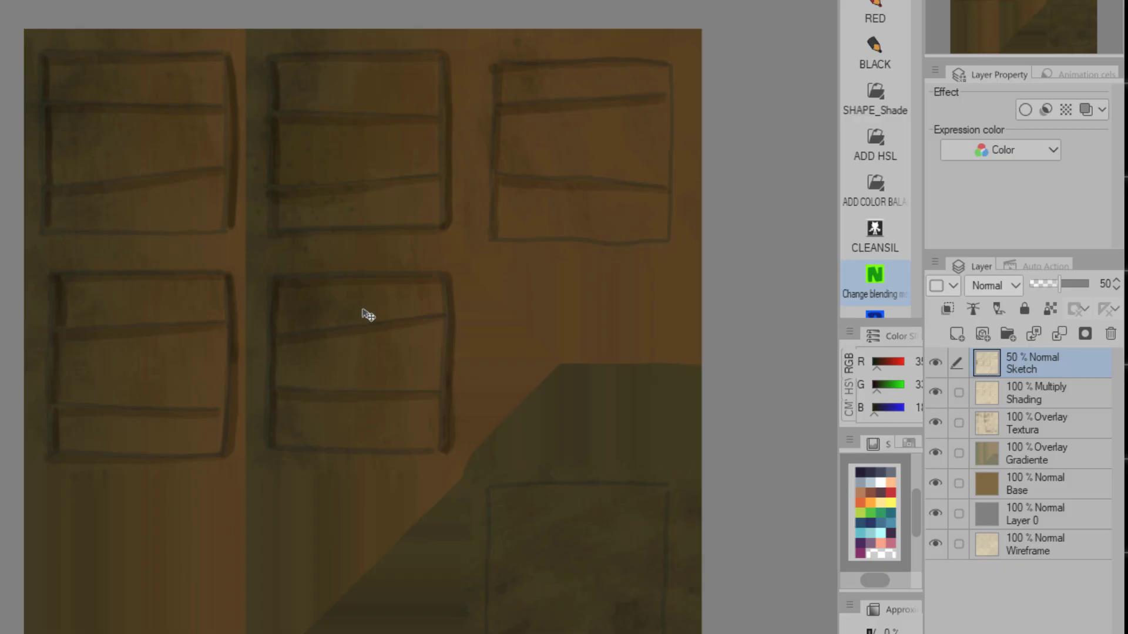
# Create a new layer directly below the Sketch layer and name it Highlights
pyautogui.hotkey('ctrl', 'shift', 'n')
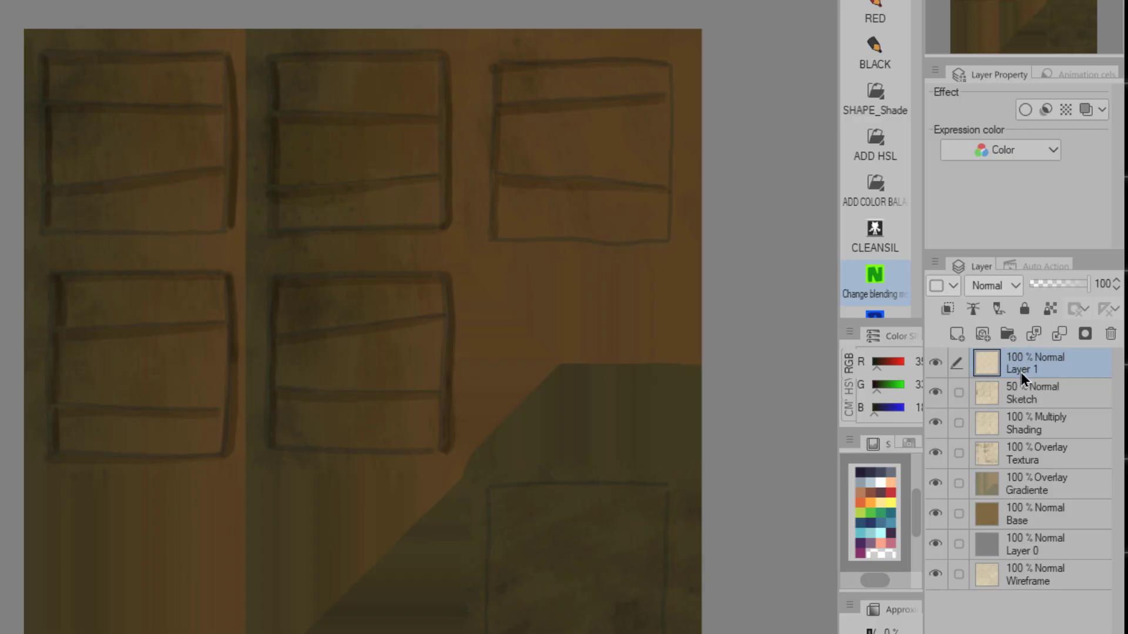
pyautogui.moveTo(1020, 372); pyautogui.dragTo(1018, 395)
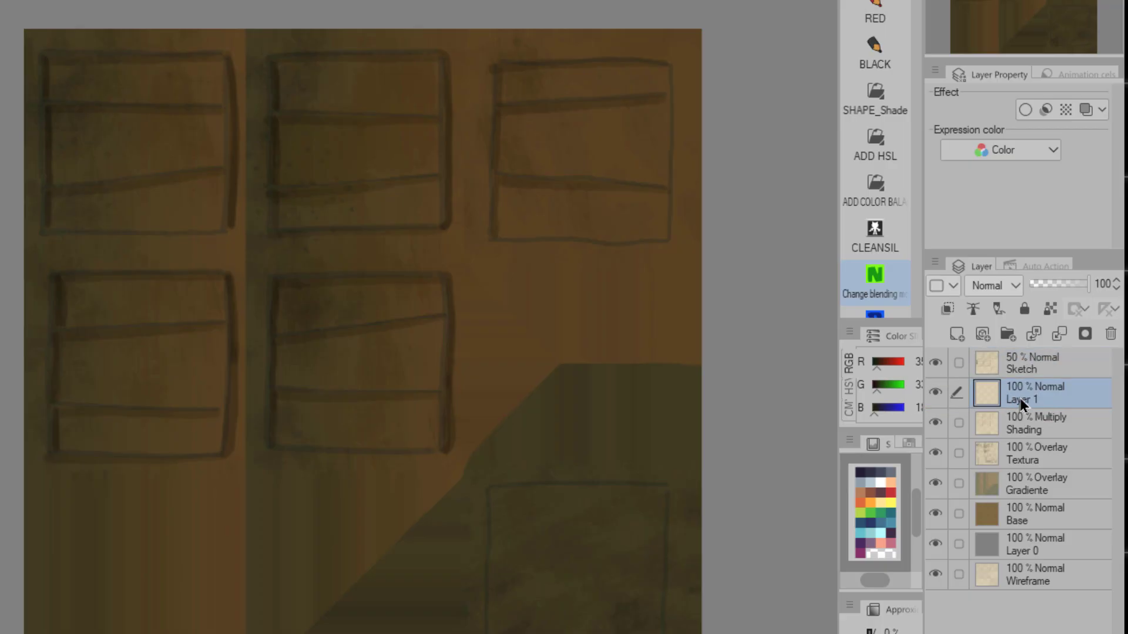
pyautogui.doubleClick(1021, 401)
pyautogui.write('Hig')
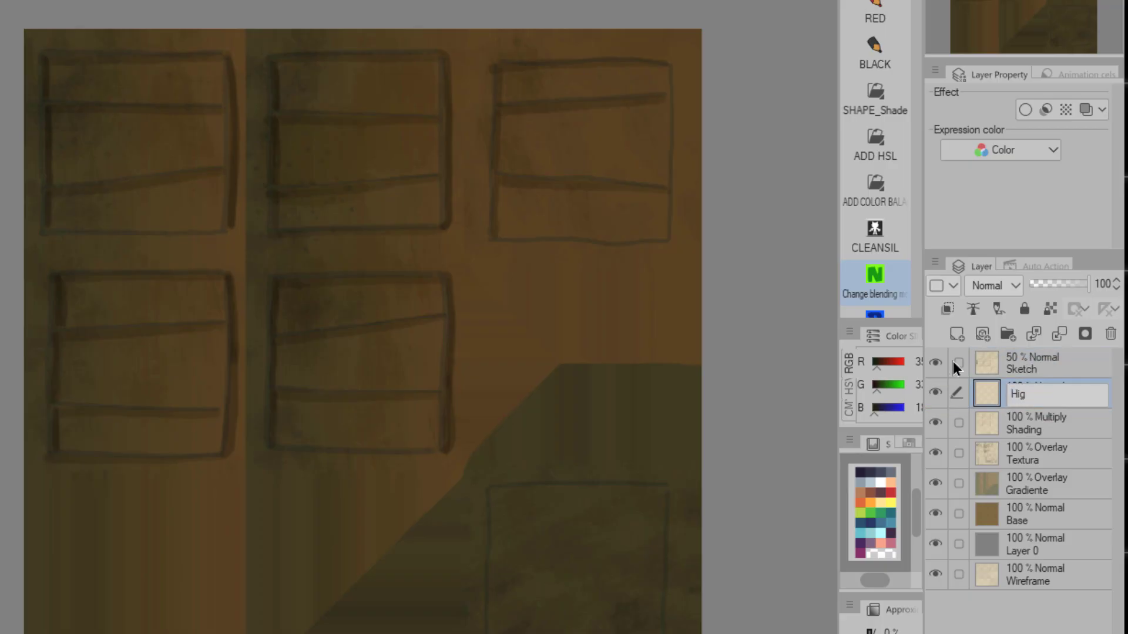
pyautogui.write('hlights')
pyautogui.press('Return')
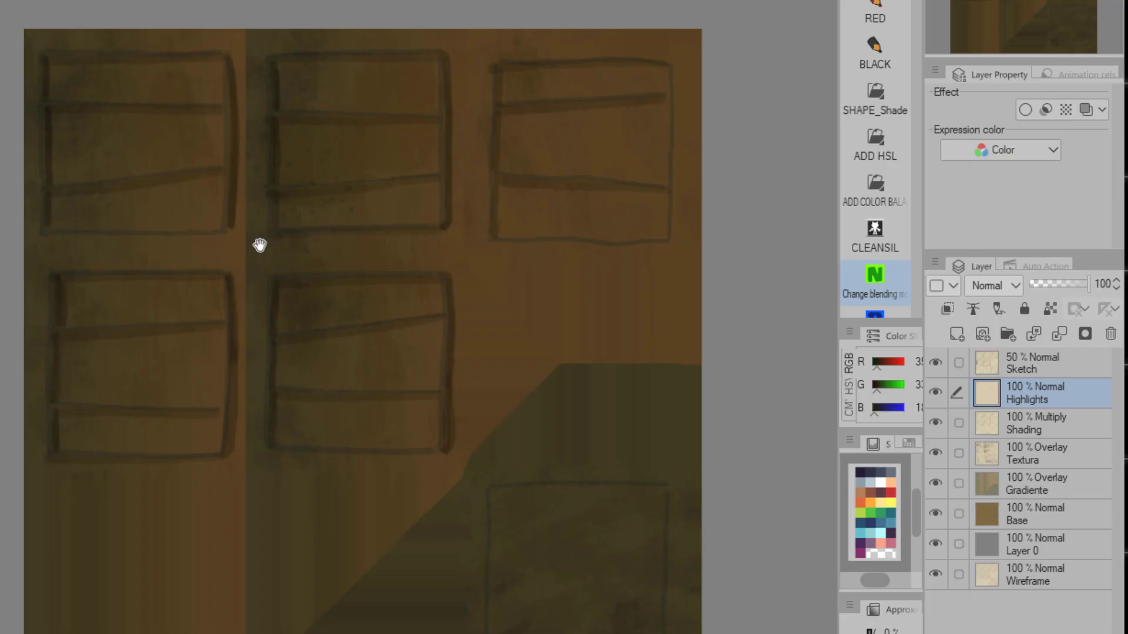
# Set the Highlights layer to Color dodge at 54% opacity, painting a sampled-brown highlight on the right end of the upper-left panel's bottom plank
pyautogui.keyDown('ctrl'); pyautogui.moveTo(217, 161); pyautogui.dragTo(245, 296); pyautogui.keyUp('ctrl')
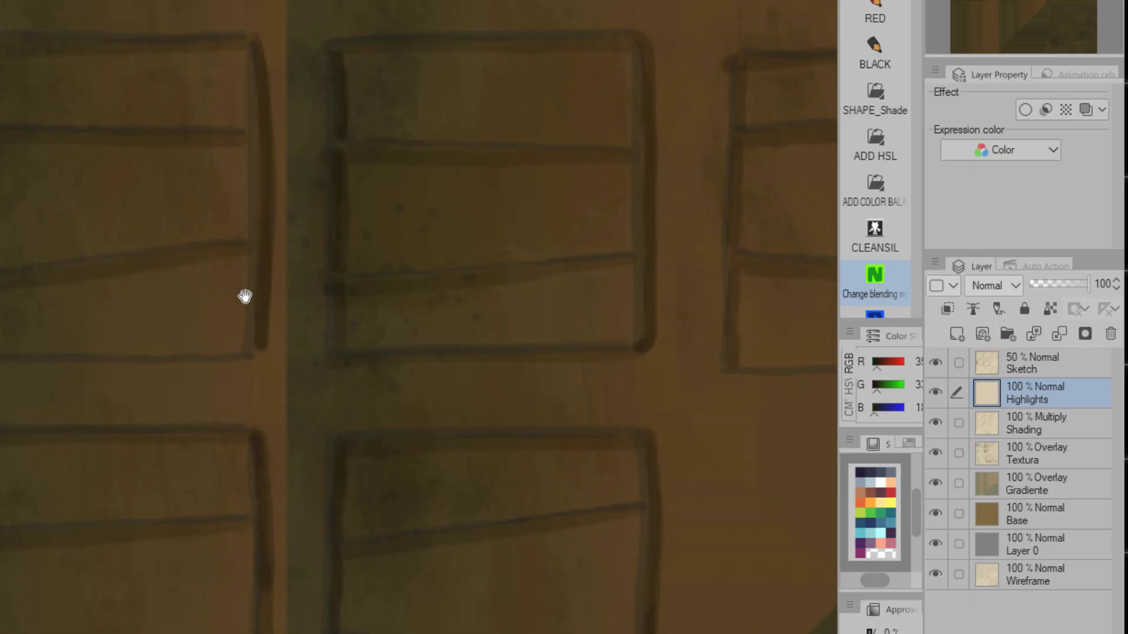
pyautogui.keyDown('alt'); pyautogui.click(233, 291); pyautogui.keyUp('alt')
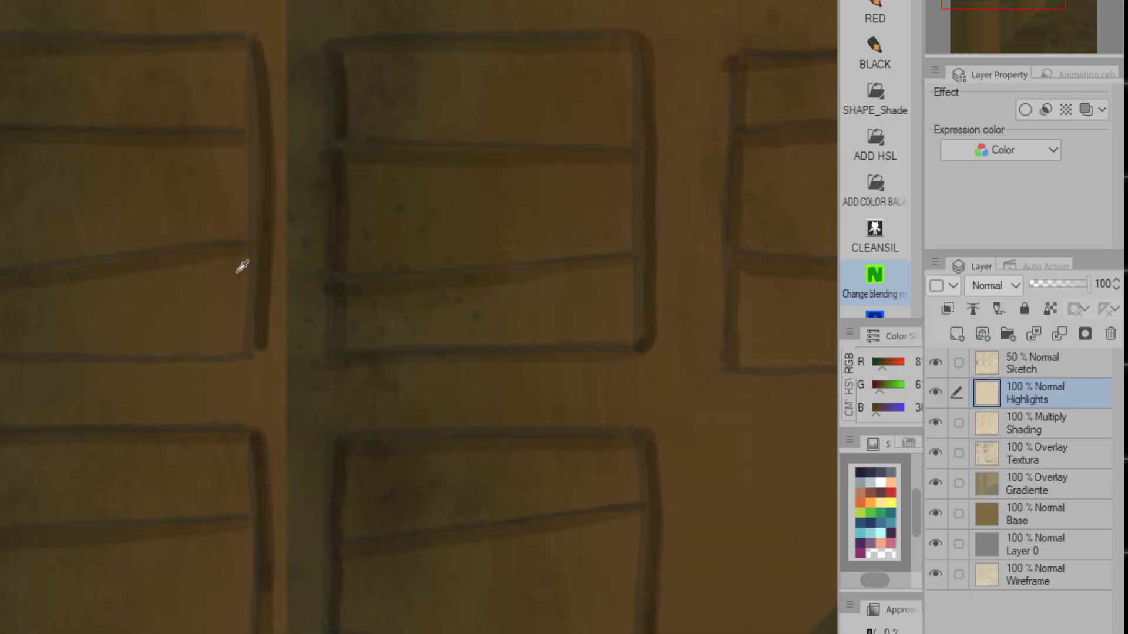
pyautogui.click(989, 287)
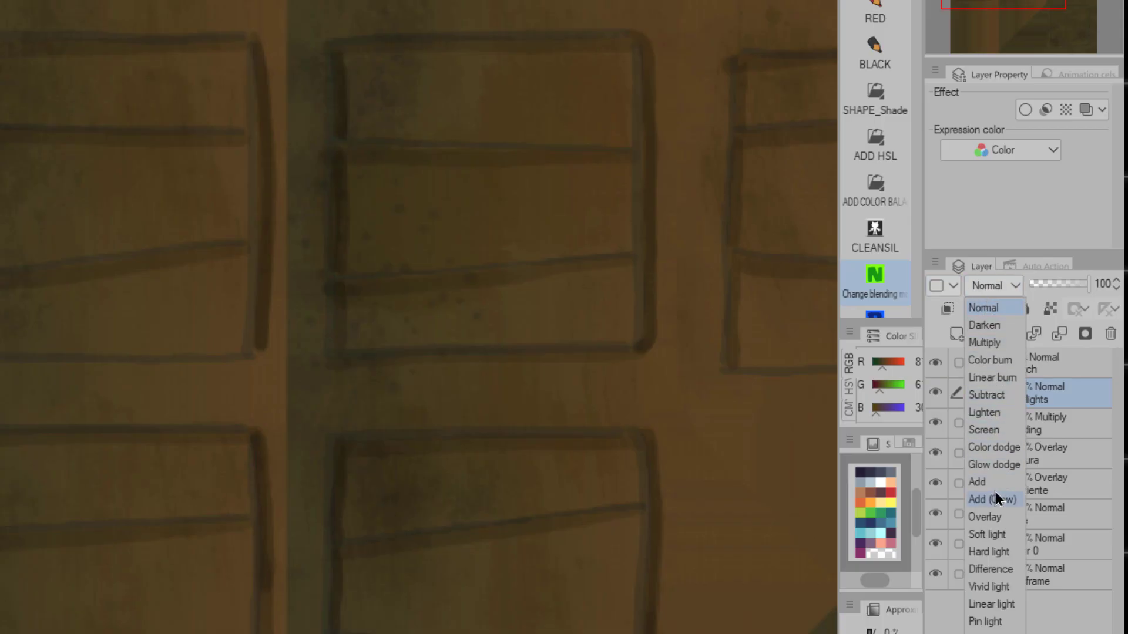
pyautogui.click(995, 447)
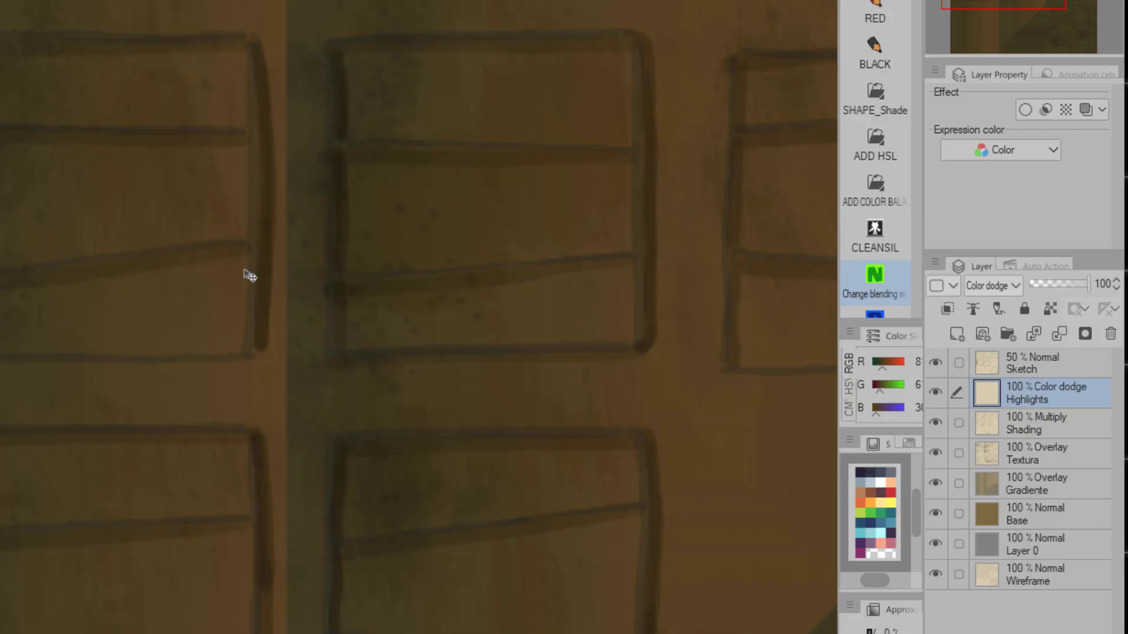
pyautogui.moveTo(246, 264); pyautogui.dragTo(240, 351)
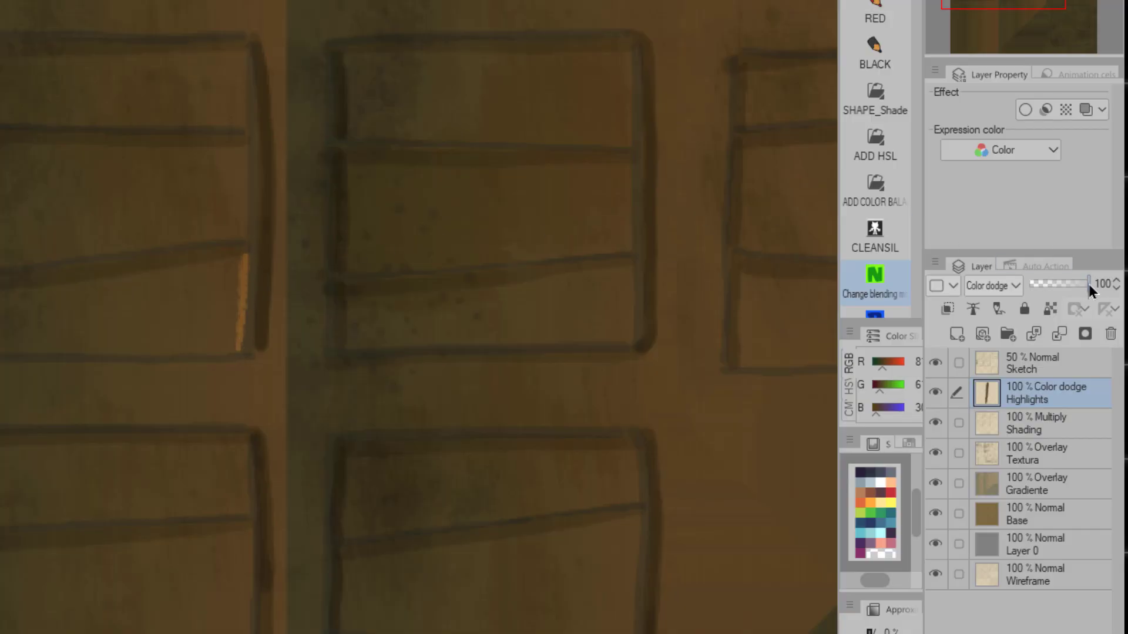
pyautogui.moveTo(1087, 281); pyautogui.dragTo(1061, 279)
# Paint highlights along the right ends of the remaining planks in the upper-left and lower-left panels
pyautogui.scroll(2, 245, 150)
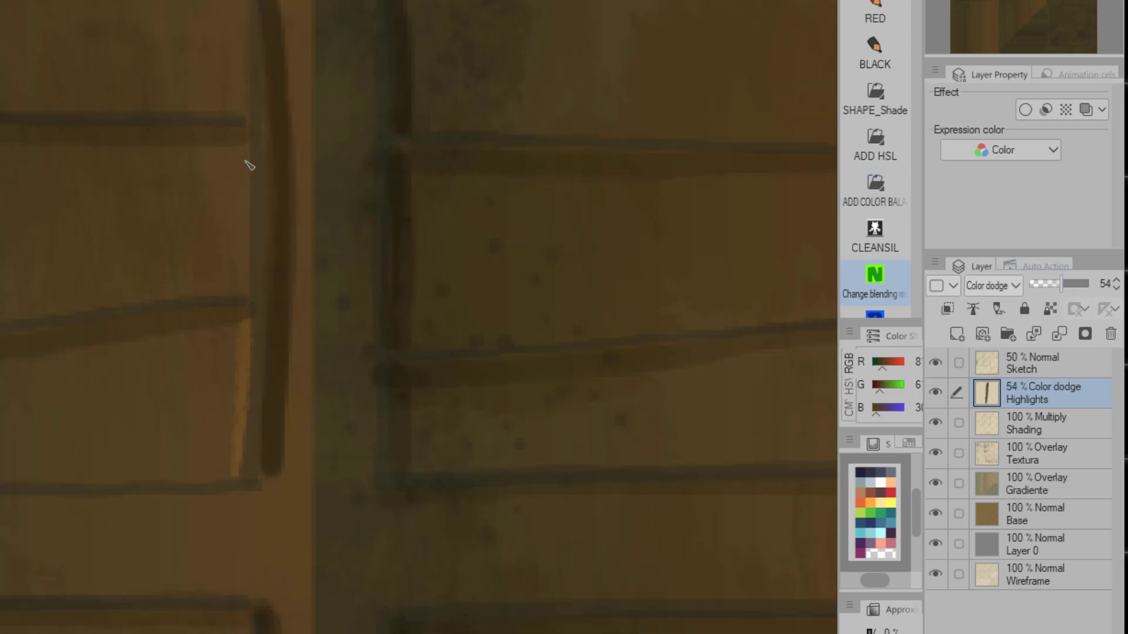
pyautogui.moveTo(245, 148); pyautogui.dragTo(243, 147)
pyautogui.moveTo(242, 286); pyautogui.dragTo(246, 448, button='middle')
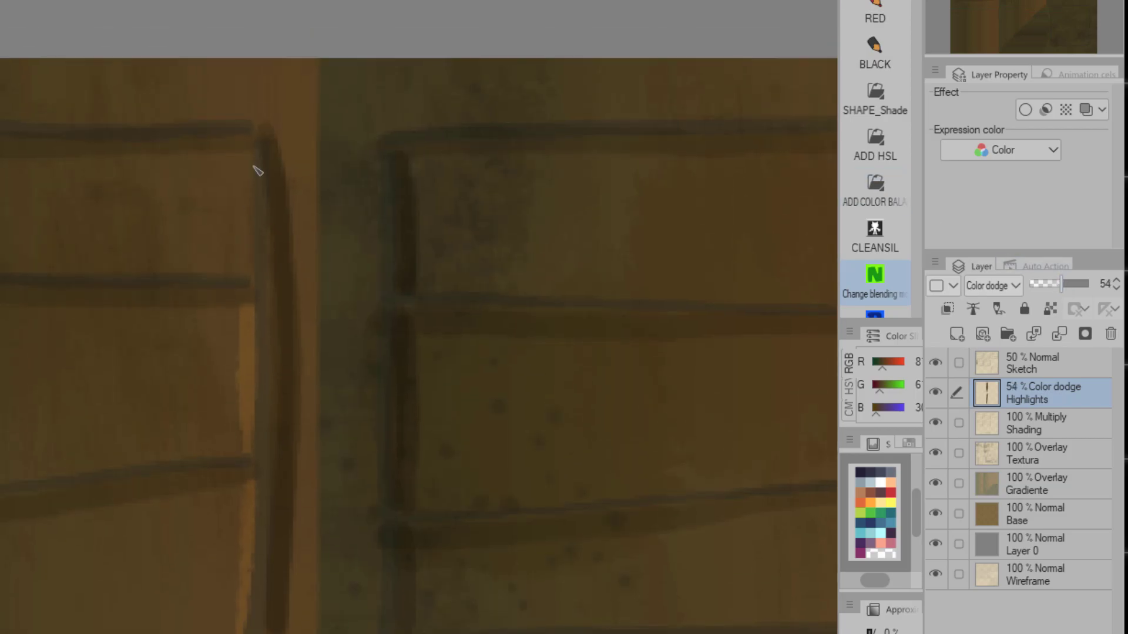
pyautogui.scroll(-4, 269, 415)
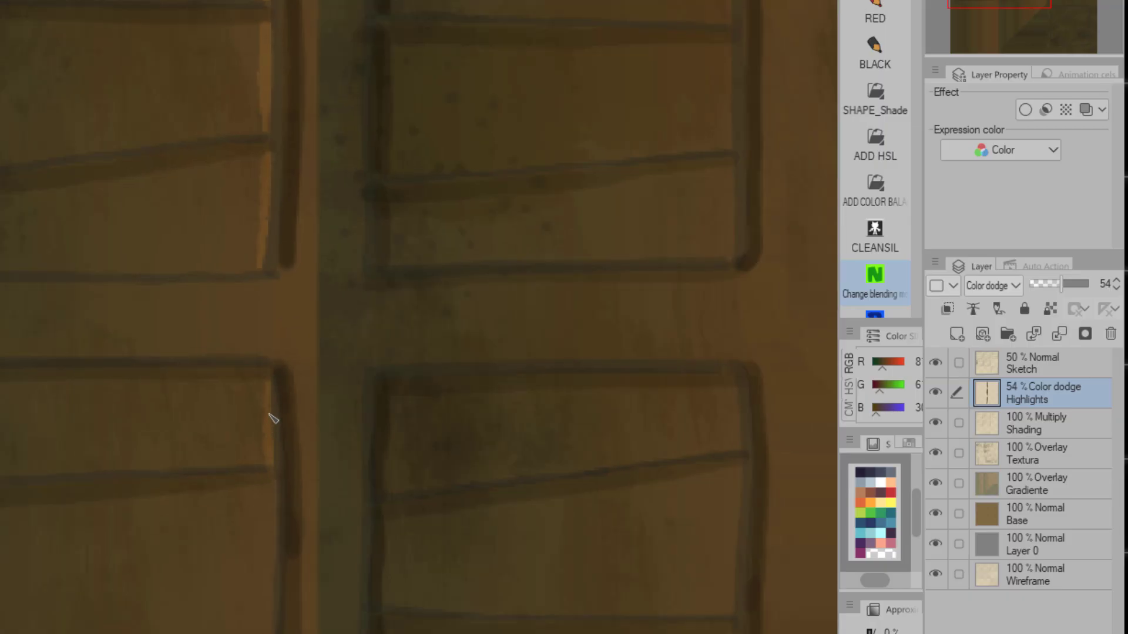
pyautogui.scroll(-2, 273, 454)
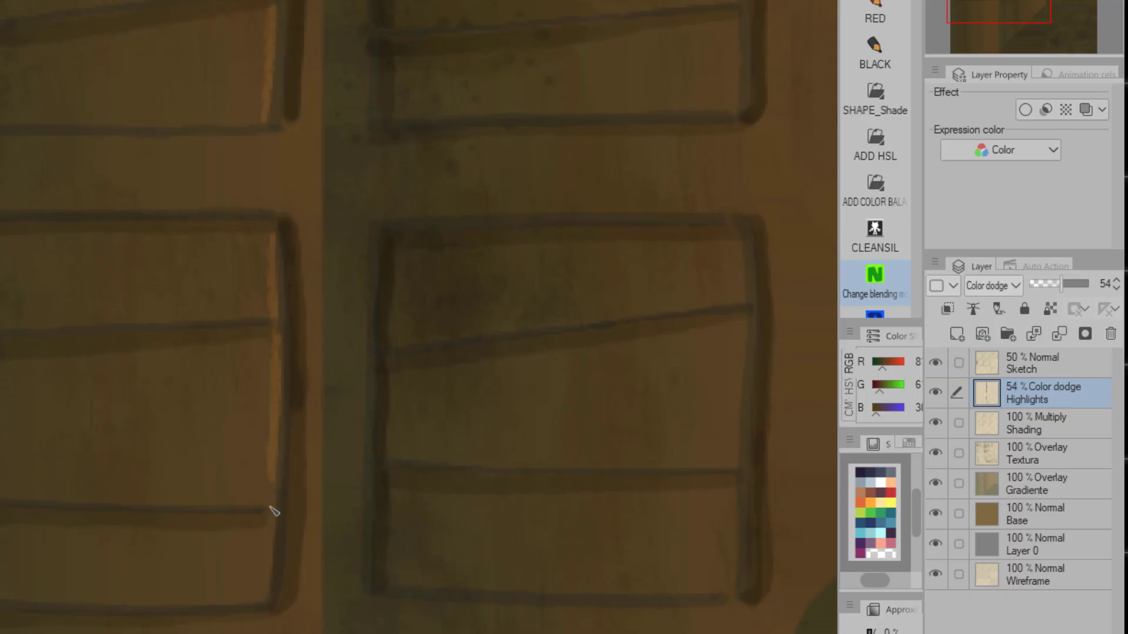
pyautogui.scroll(-2, 274, 458)
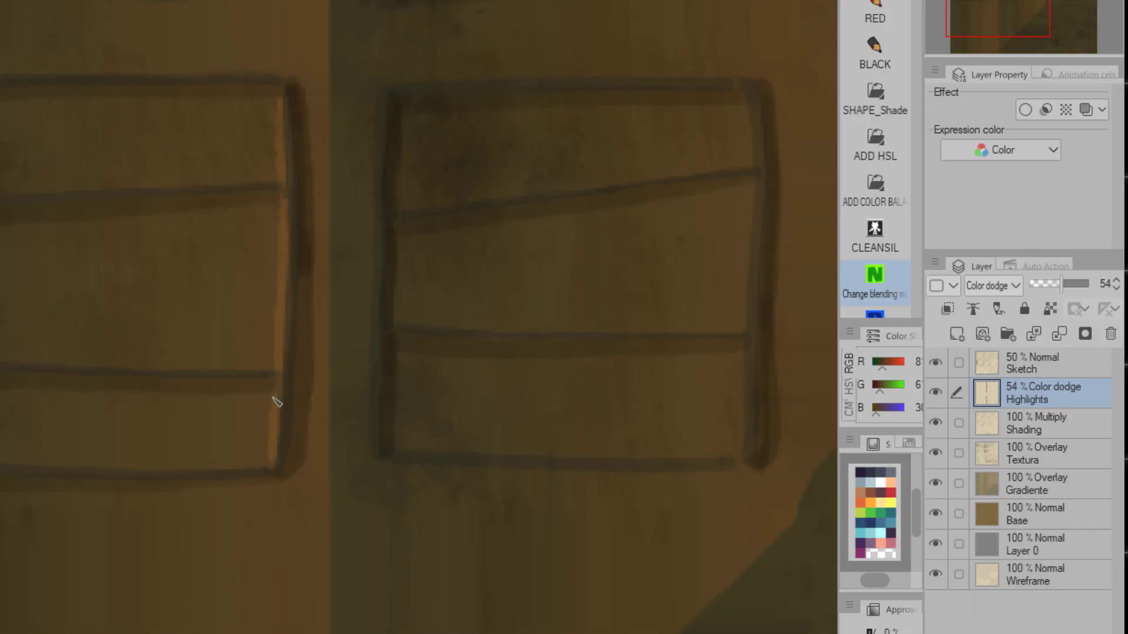
# Paint highlights along the right ends of the three planks in the lower middle panel
pyautogui.moveTo(658, 174); pyautogui.dragTo(394, 267)
pyautogui.moveTo(479, 199); pyautogui.dragTo(483, 246)
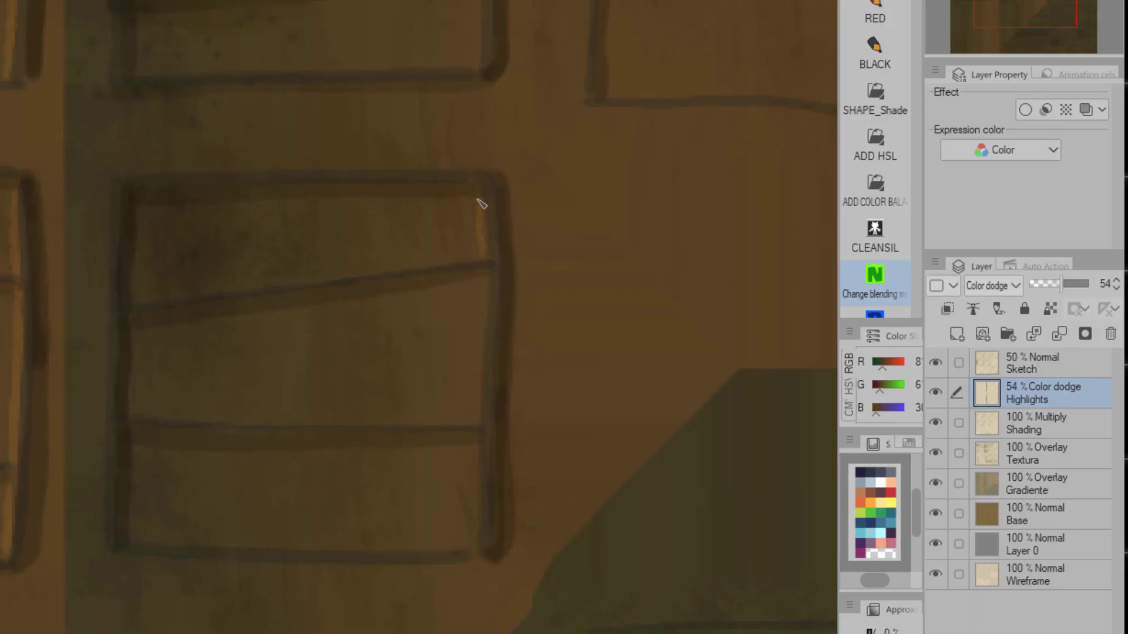
pyautogui.moveTo(483, 287)
pyautogui.mouseDown()
pyautogui.moveTo(477, 436)
pyautogui.moveTo(485, 314)
pyautogui.moveTo(471, 398)
pyautogui.mouseUp()
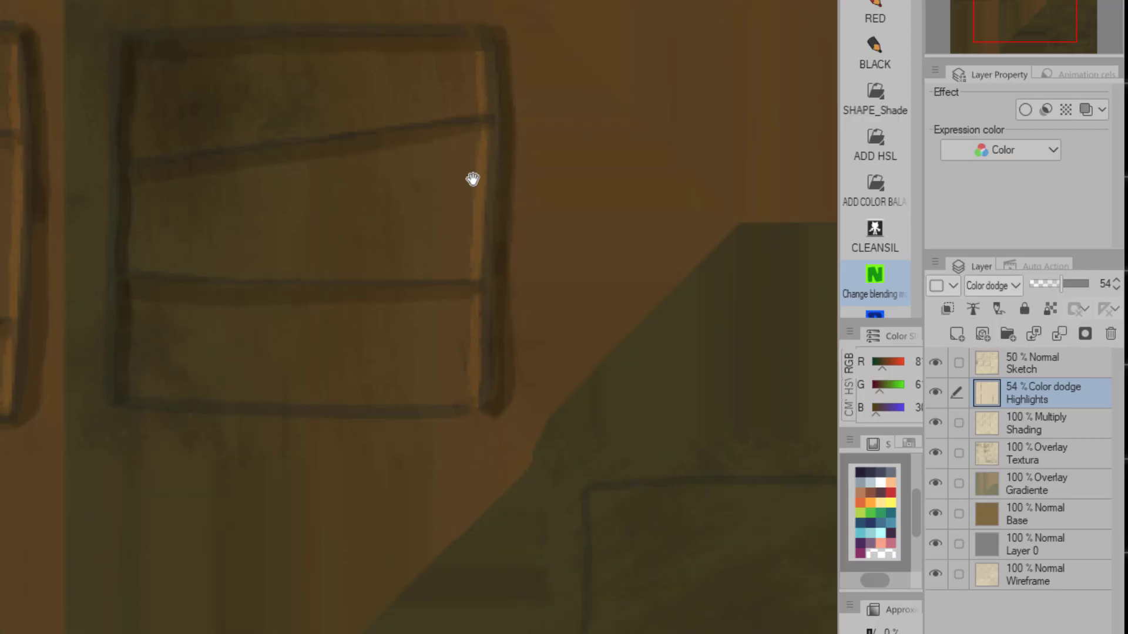
# Paint highlights along the right ends of the three planks in the upper middle panel
pyautogui.moveTo(472, 179); pyautogui.dragTo(452, 531)
pyautogui.moveTo(462, 44); pyautogui.dragTo(440, 258)
pyautogui.moveTo(429, 400); pyautogui.dragTo(428, 484)
pyautogui.moveTo(427, 276); pyautogui.dragTo(428, 376)
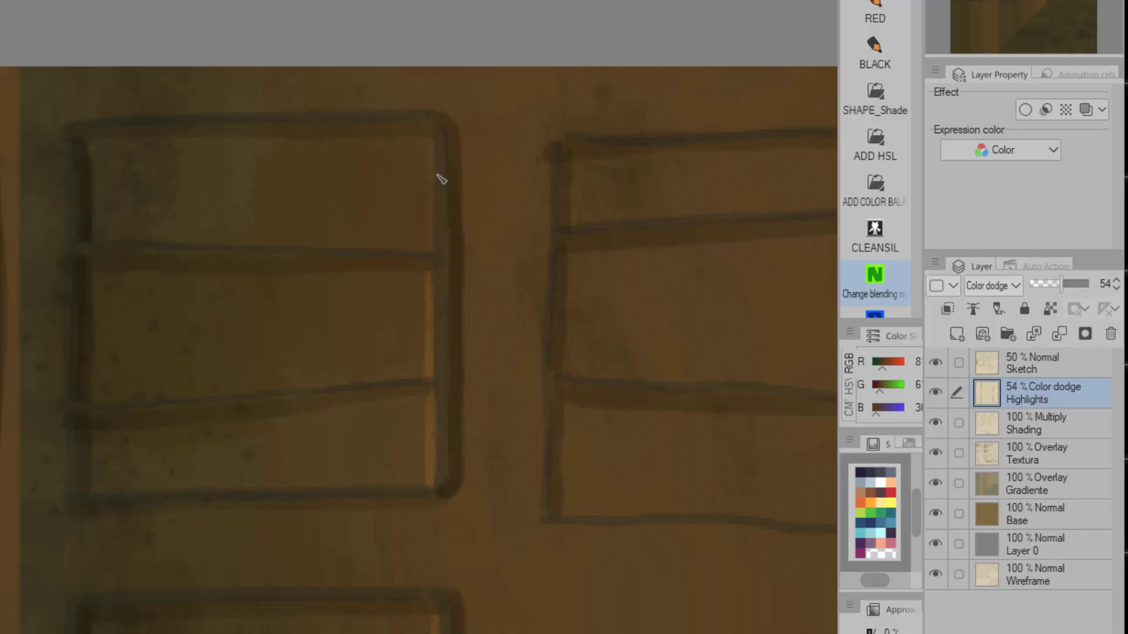
pyautogui.moveTo(429, 141); pyautogui.dragTo(427, 245)
# Paint highlights along the right ends of the planks in the upper-right panel
pyautogui.moveTo(739, 333); pyautogui.dragTo(287, 173, button='middle')
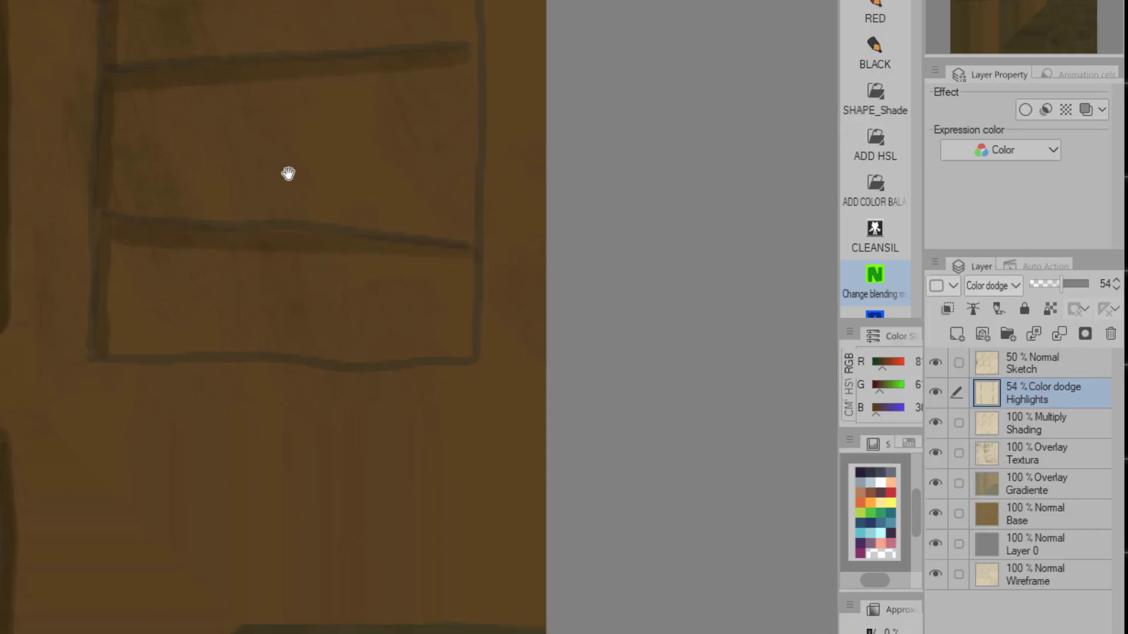
pyautogui.moveTo(470, 266); pyautogui.dragTo(469, 332)
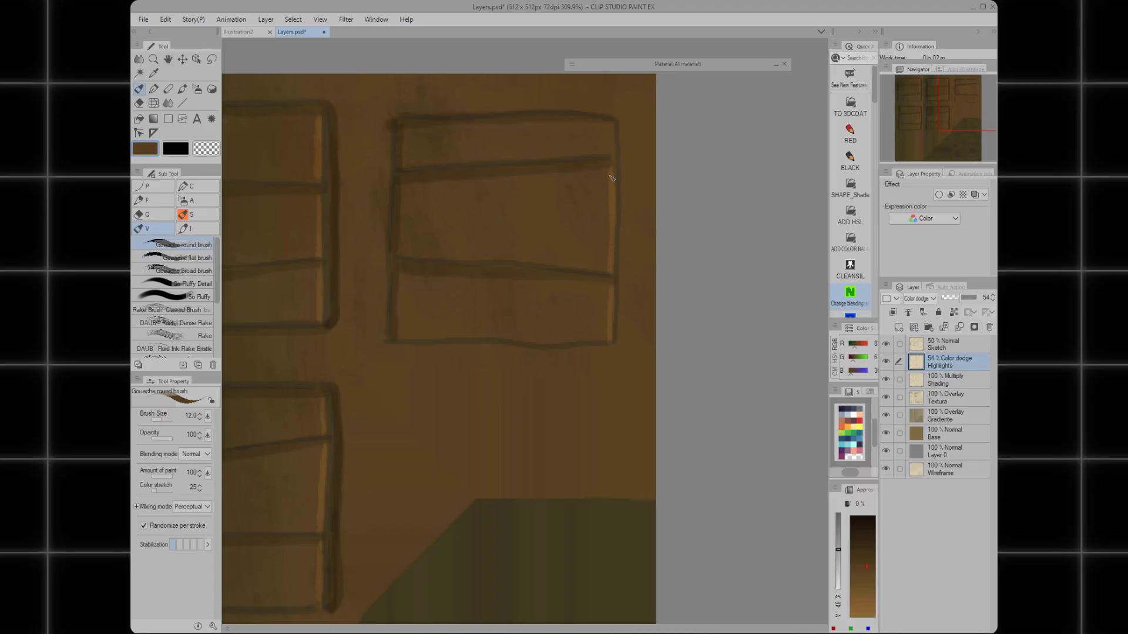
pyautogui.scroll(3, 610, 177)
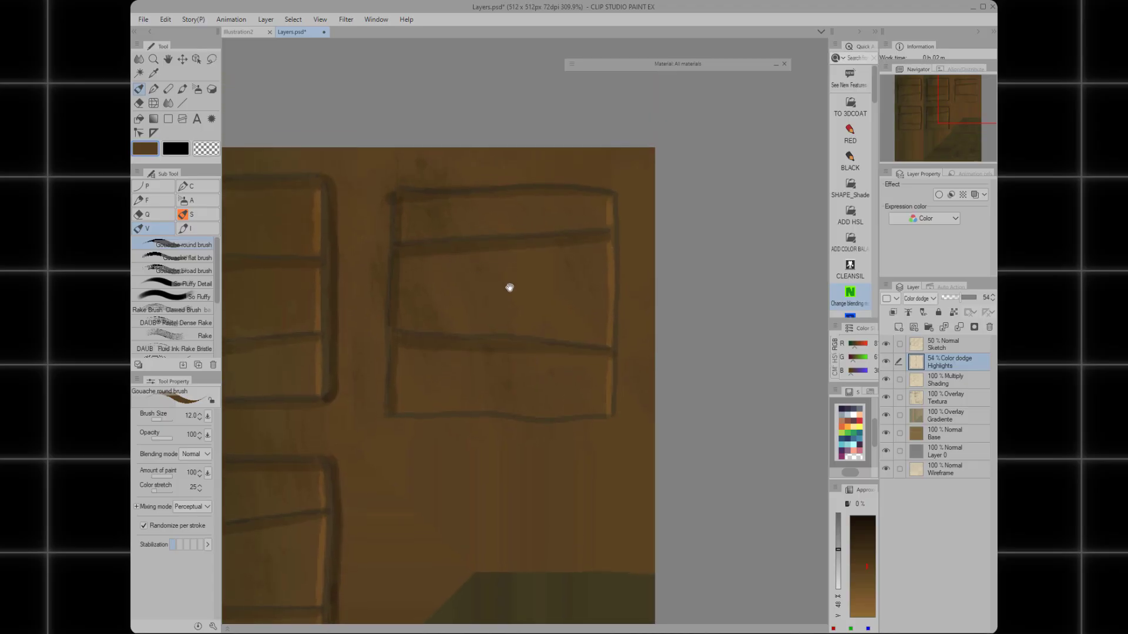
pyautogui.scroll(-5, 499, 299)
pyautogui.moveTo(476, 403)
pyautogui.mouseDown(button='middle')
pyautogui.moveTo(524, 322)
pyautogui.moveTo(562, 367)
pyautogui.mouseUp(button='middle')
pyautogui.scroll(4, 514, 330)
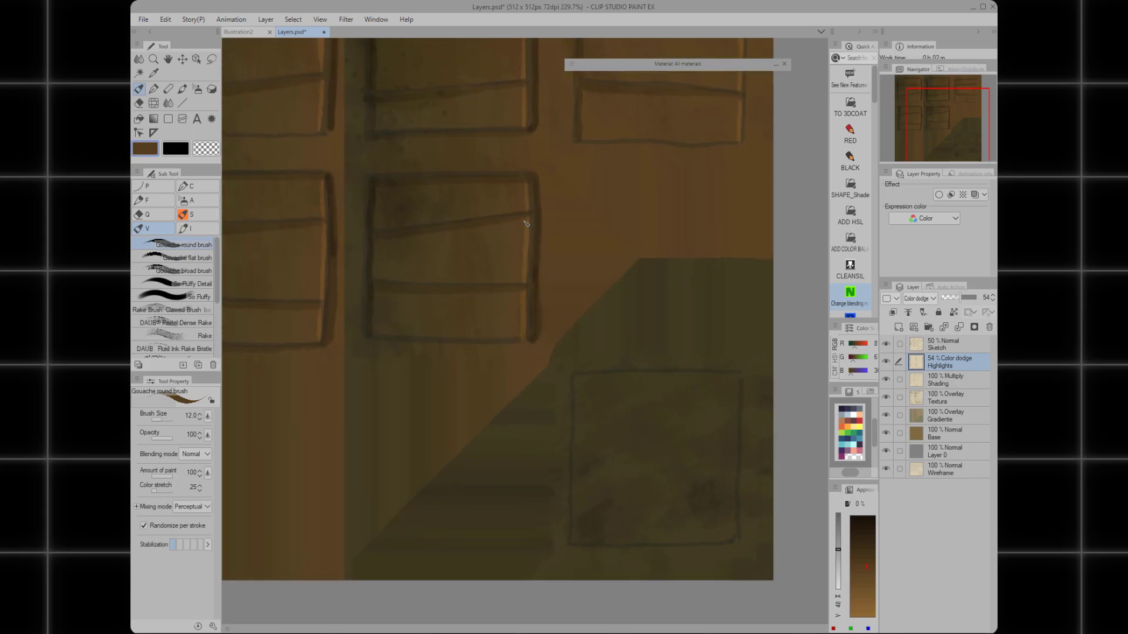
pyautogui.moveTo(528, 141); pyautogui.dragTo(515, 247, button='middle')
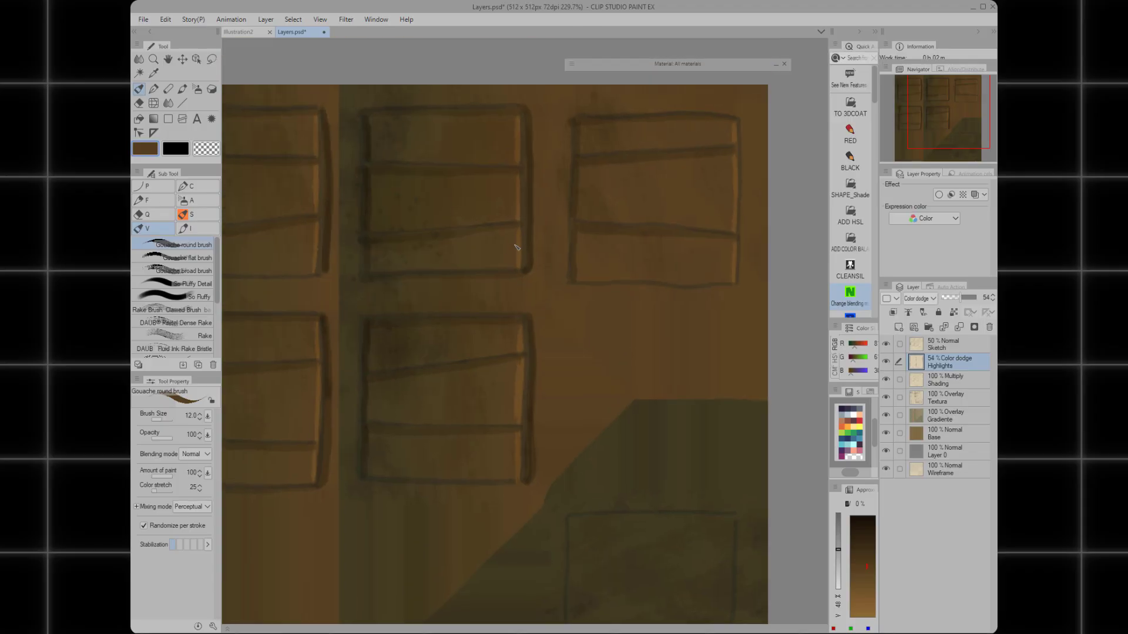
pyautogui.keyDown('ctrl'); pyautogui.moveTo(520, 233); pyautogui.dragTo(516, 233); pyautogui.keyUp('ctrl')
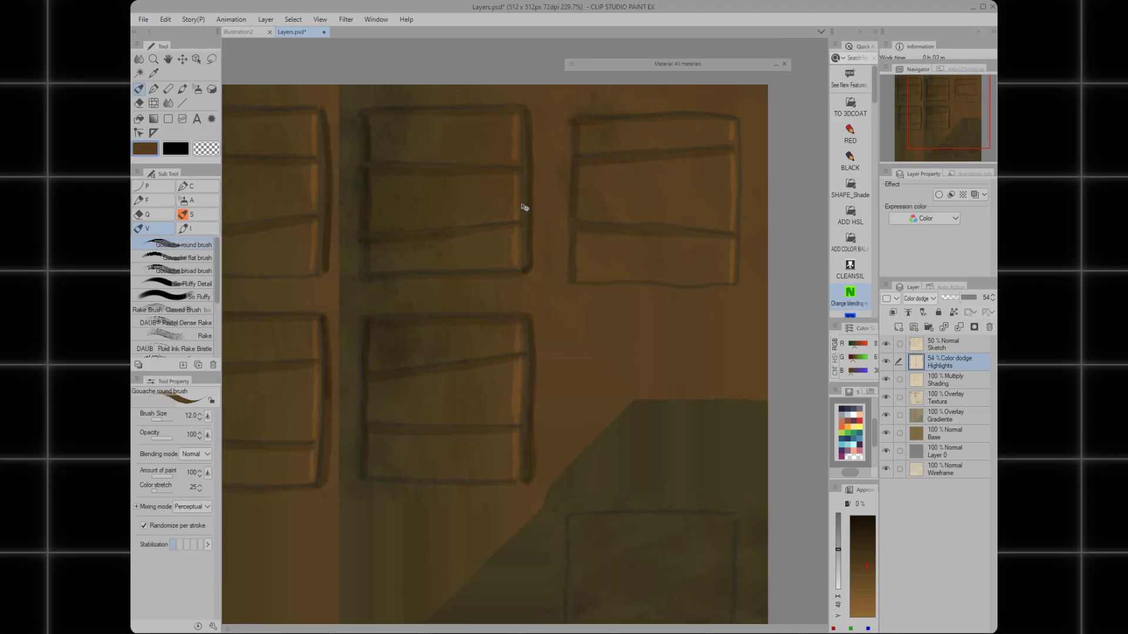
pyautogui.hotkey('ctrl', 'z')
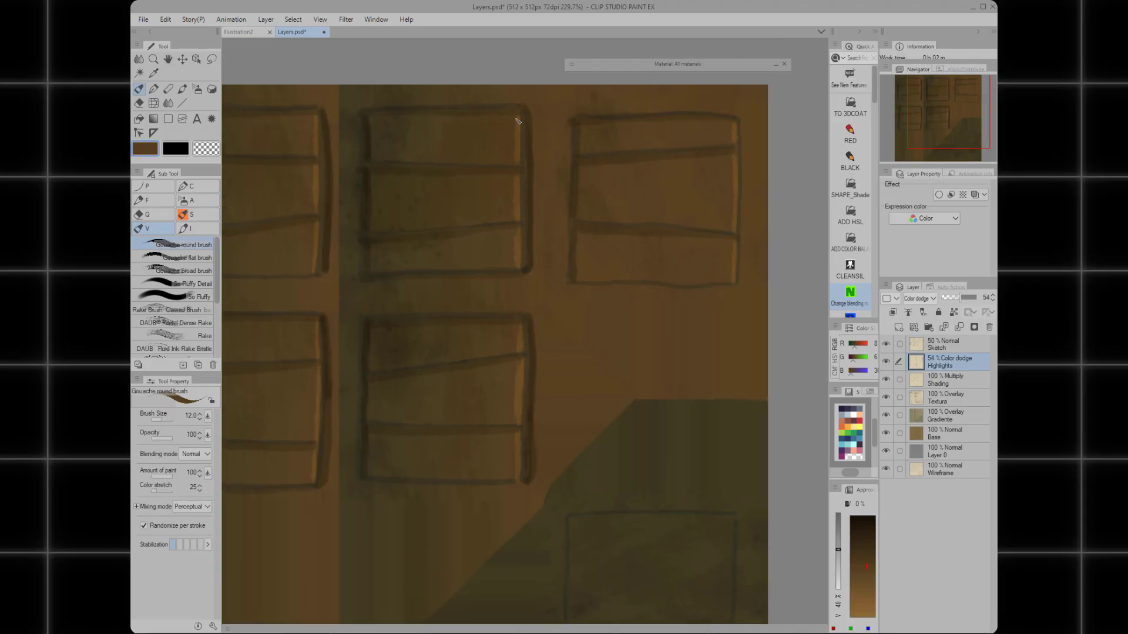
# Save the changes to Layers.psd and switch back to 3DCoat to update the crate's texture
pyautogui.scroll(-5, 410, 164)
pyautogui.scroll(4, 451, 189)
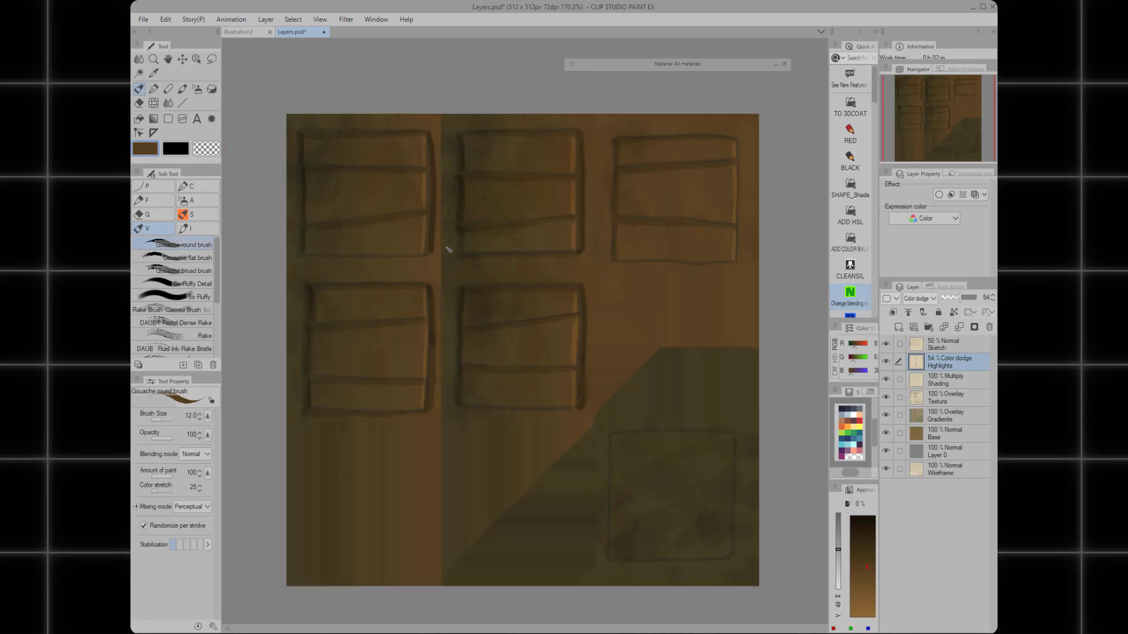
pyautogui.moveTo(455, 314); pyautogui.dragTo(489, 270)
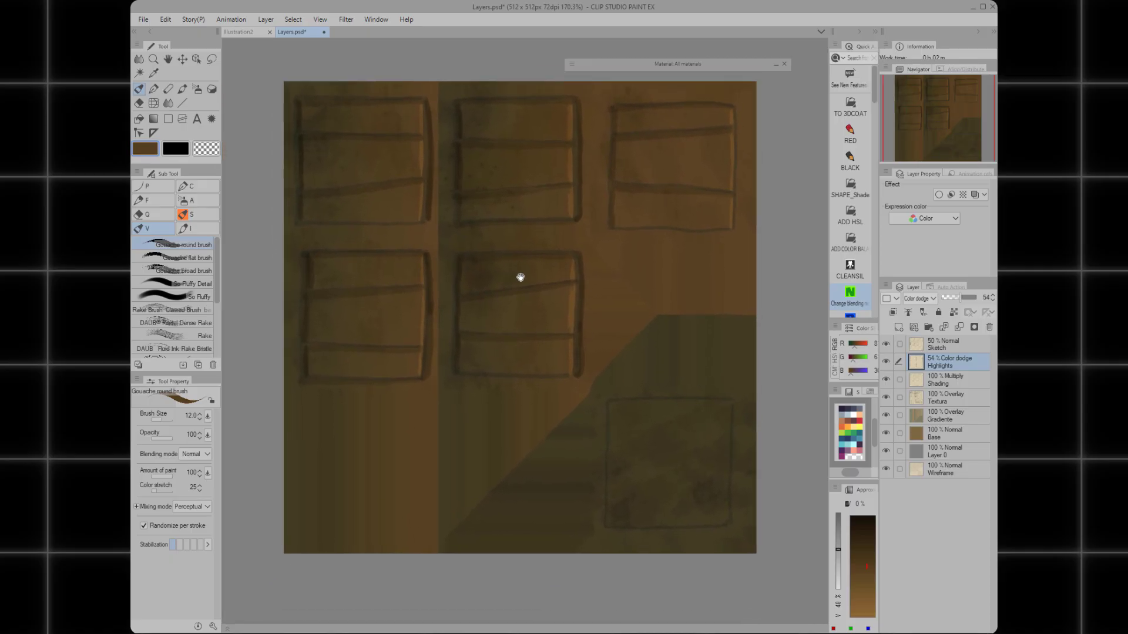
pyautogui.hotkey('ctrl', 's')
pyautogui.click(719, 241)
pyautogui.moveTo(661, 295)
pyautogui.mouseDown()
pyautogui.moveTo(657, 284)
pyautogui.moveTo(659, 294)
pyautogui.mouseUp()
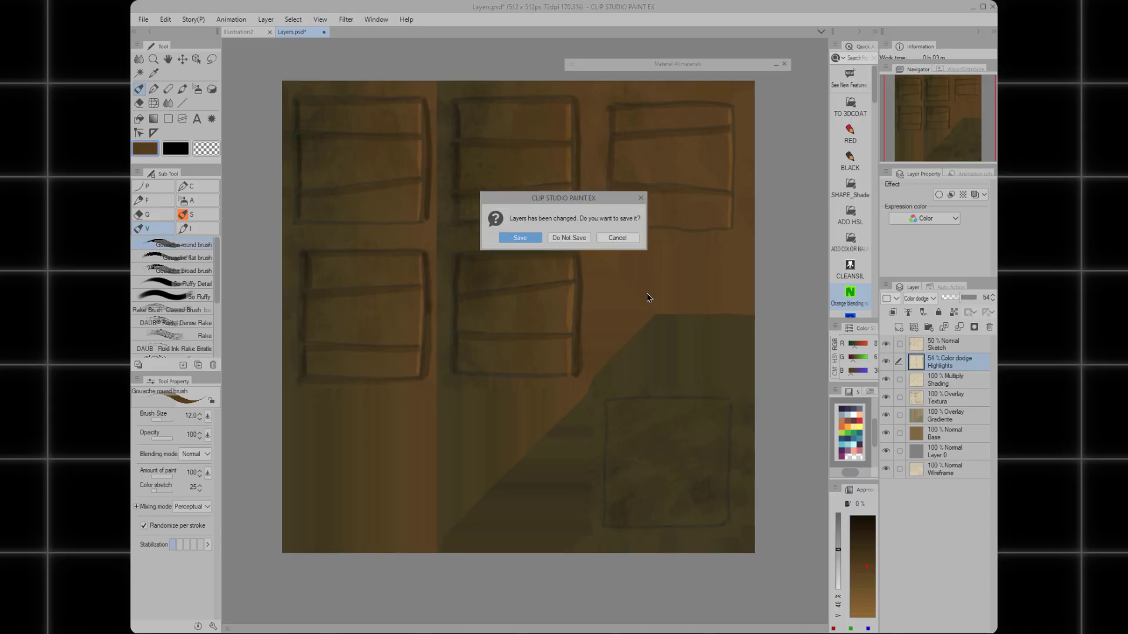
pyautogui.click(529, 237)
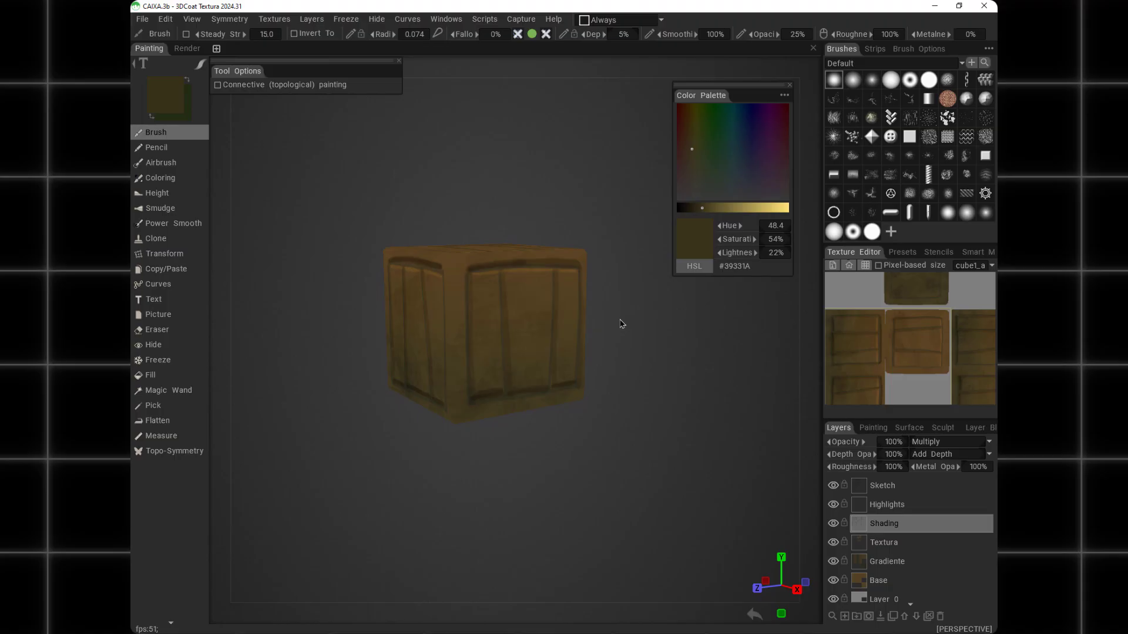
# Compare the crate with the Highlights layer hidden and shown
pyautogui.keyDown('alt'); pyautogui.moveTo(623, 323); pyautogui.dragTo(646, 326); pyautogui.keyUp('alt')
pyautogui.keyDown('alt'); pyautogui.moveTo(646, 326); pyautogui.dragTo(569, 330, button='right'); pyautogui.keyUp('alt')
pyautogui.keyDown('alt'); pyautogui.moveTo(570, 330); pyautogui.dragTo(559, 302); pyautogui.keyUp('alt')
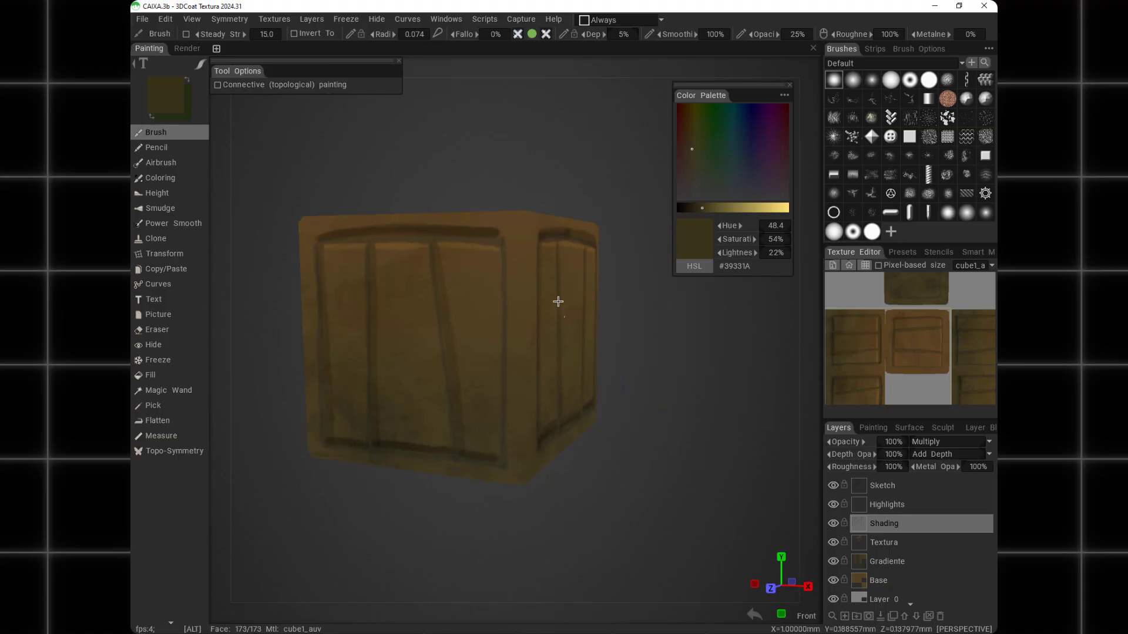
pyautogui.click(834, 507)
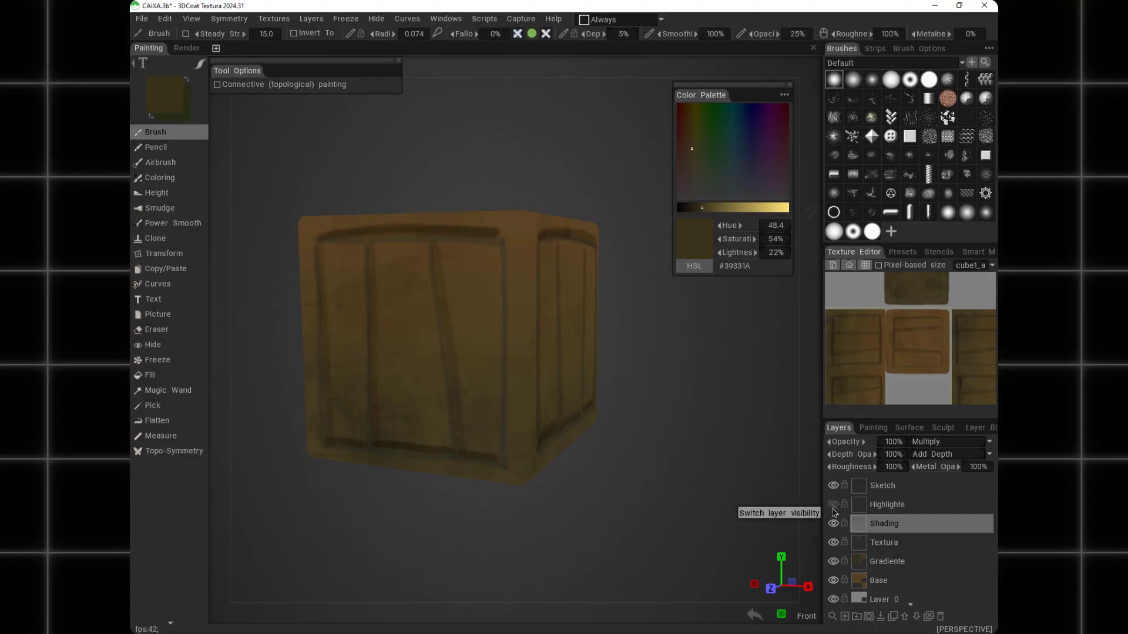
pyautogui.click(834, 509)
# Make the Highlights layer active and sample the orange-brown highlight color #694C23 from a plank's upper edge on the front face
pyautogui.keyDown('alt'); pyautogui.moveTo(593, 379); pyautogui.dragTo(502, 361, button='right'); pyautogui.keyUp('alt')
pyautogui.keyDown('alt'); pyautogui.moveTo(502, 361); pyautogui.dragTo(525, 310); pyautogui.keyUp('alt')
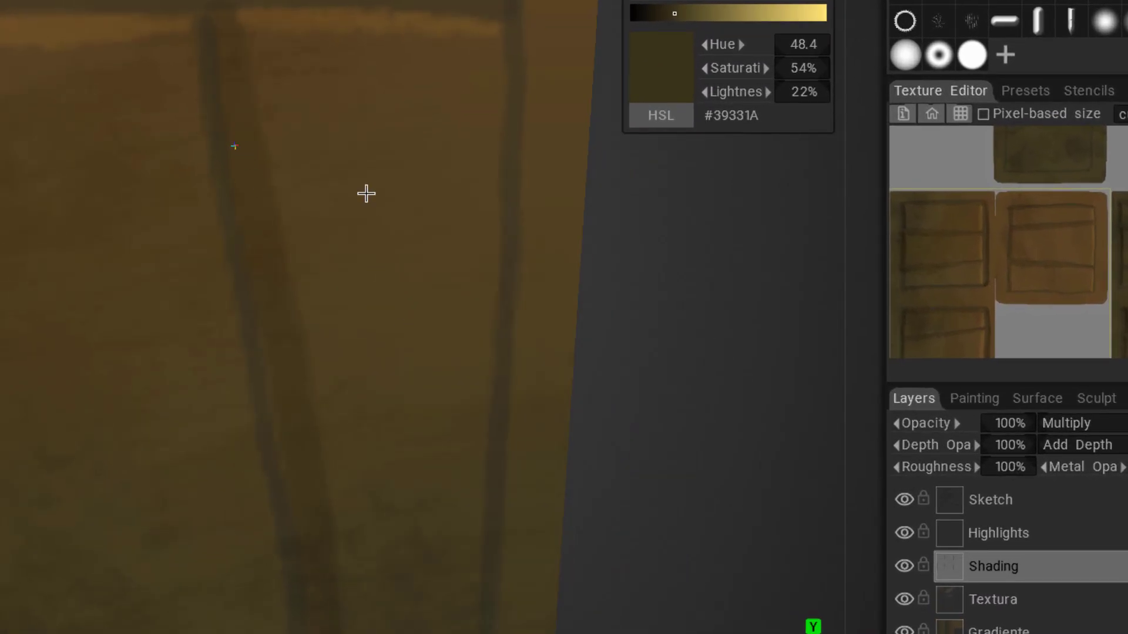
pyautogui.keyDown('alt'); pyautogui.moveTo(357, 244); pyautogui.dragTo(646, 420, button='middle'); pyautogui.keyUp('alt')
pyautogui.click(997, 532)
pyautogui.keyDown('alt'); pyautogui.moveTo(658, 336); pyautogui.dragTo(70, 258, button='right'); pyautogui.keyUp('alt')
pyautogui.keyDown('alt'); pyautogui.moveTo(71, 258); pyautogui.dragTo(231, 186, button='middle'); pyautogui.keyUp('alt')
pyautogui.keyDown('alt'); pyautogui.moveTo(232, 186); pyautogui.dragTo(164, 173, button='right'); pyautogui.keyUp('alt')
pyautogui.keyDown('alt'); pyautogui.moveTo(206, 217); pyautogui.dragTo(132, 233); pyautogui.keyUp('alt')
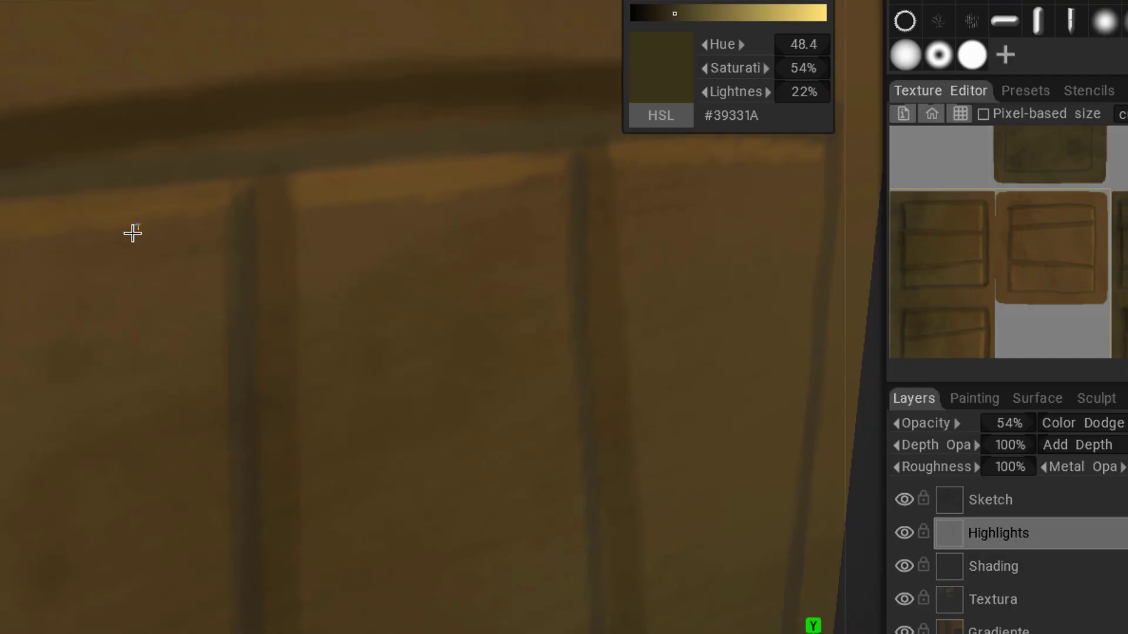
pyautogui.keyDown('alt'); pyautogui.moveTo(133, 234); pyautogui.dragTo(231, 192, button='middle'); pyautogui.keyUp('alt')
pyautogui.keyDown('alt'); pyautogui.moveTo(231, 191); pyautogui.dragTo(111, 191, button='right'); pyautogui.keyUp('alt')
pyautogui.press('v')
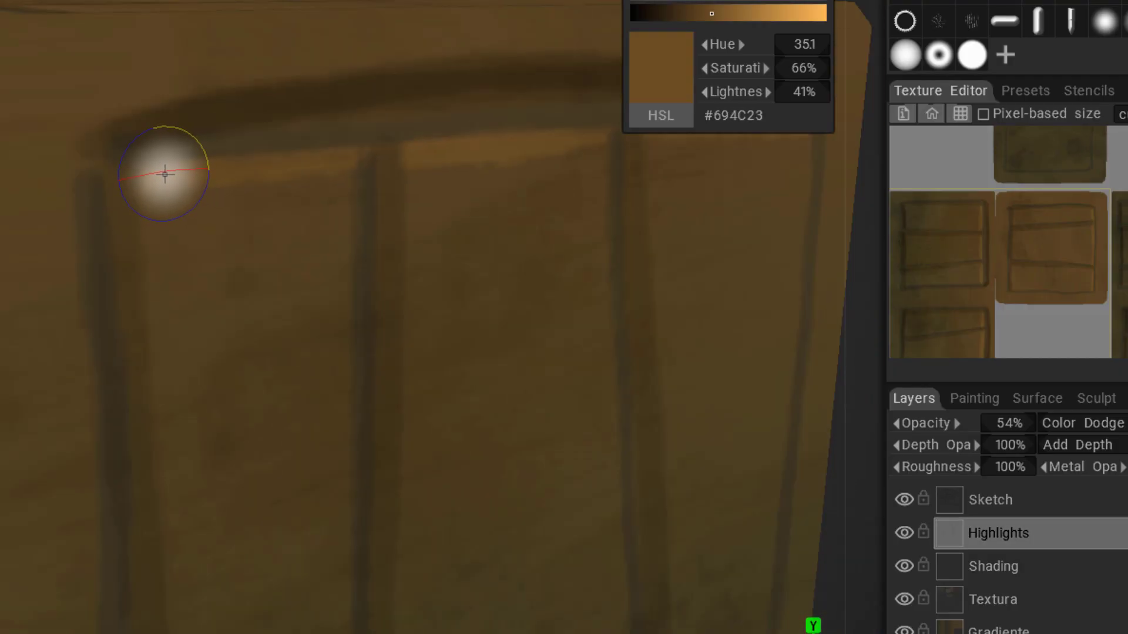
# Reduce the brush size and paint a highlight down the left edge of the front face's first plank
pyautogui.keyDown('alt'); pyautogui.moveTo(176, 176); pyautogui.dragTo(201, 194); pyautogui.keyUp('alt')
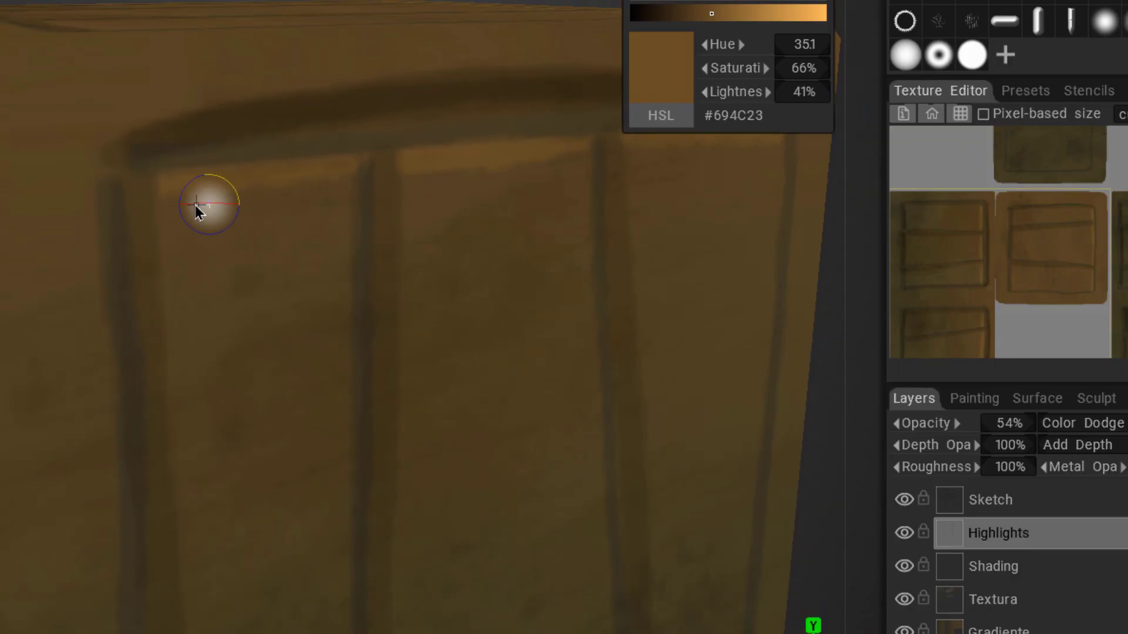
pyautogui.moveTo(197, 209); pyautogui.dragTo(169, 213, button='right')
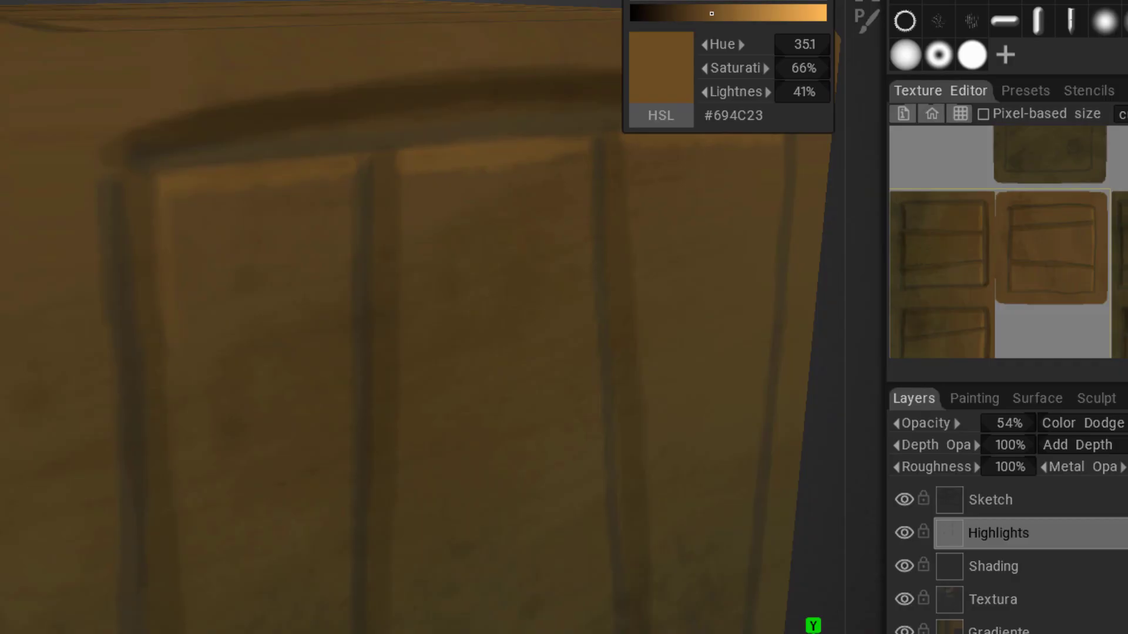
pyautogui.moveTo(181, 178); pyautogui.dragTo(178, 376)
pyautogui.moveTo(170, 218); pyautogui.dragTo(174, 330)
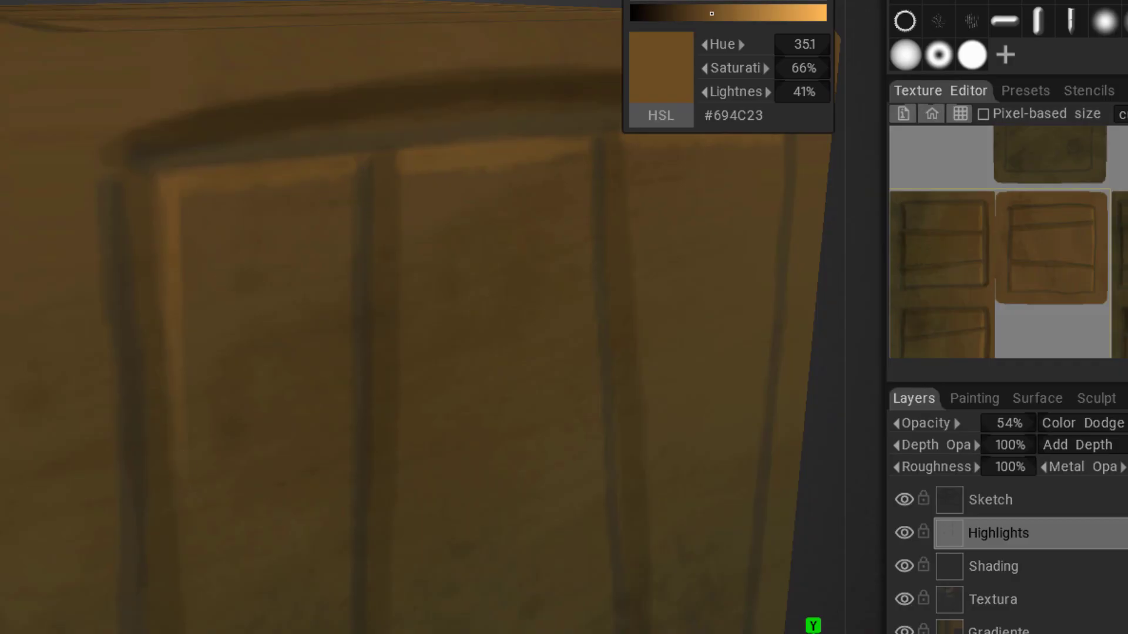
# Paint highlights down the side edges of the front face's remaining planks, strongest near their upper ends
pyautogui.keyDown('alt'); pyautogui.moveTo(233, 212); pyautogui.dragTo(281, 255); pyautogui.keyUp('alt')
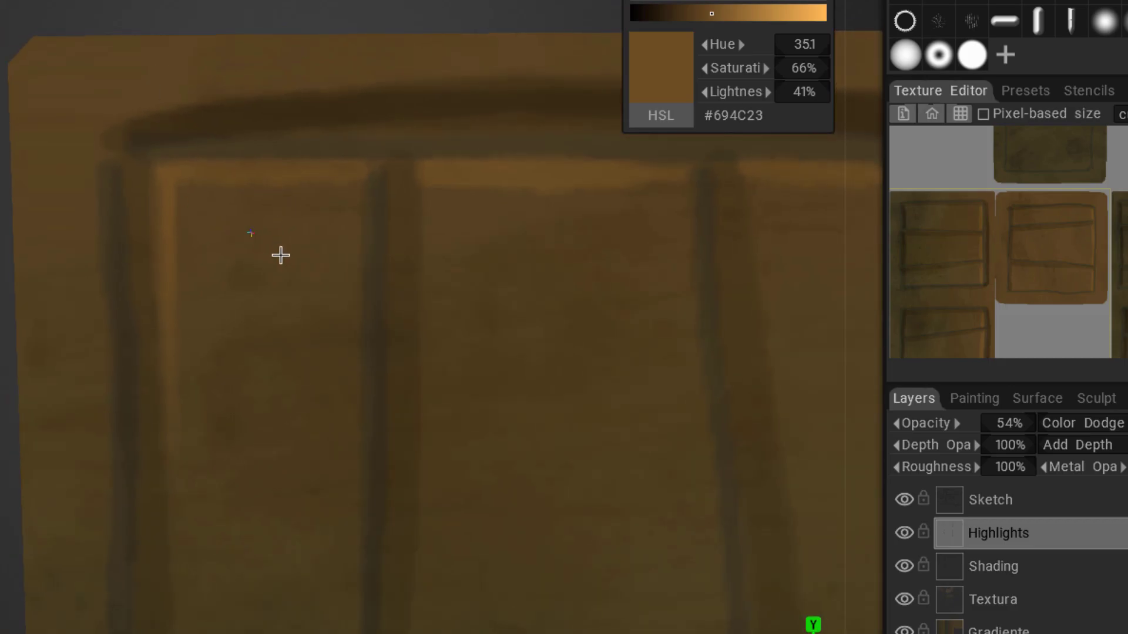
pyautogui.moveTo(367, 169); pyautogui.dragTo(366, 286)
pyautogui.moveTo(435, 180); pyautogui.dragTo(425, 329)
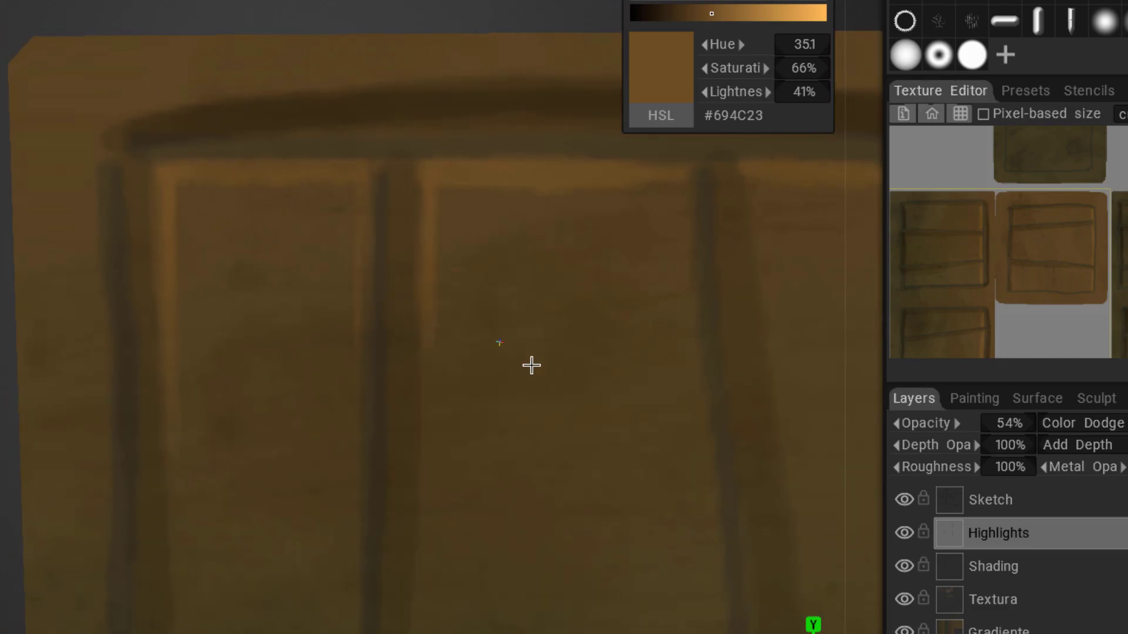
pyautogui.keyDown('alt'); pyautogui.moveTo(531, 365); pyautogui.dragTo(597, 282, button='right'); pyautogui.keyUp('alt')
pyautogui.keyDown('alt'); pyautogui.moveTo(597, 282); pyautogui.dragTo(414, 216, button='middle'); pyautogui.keyUp('alt')
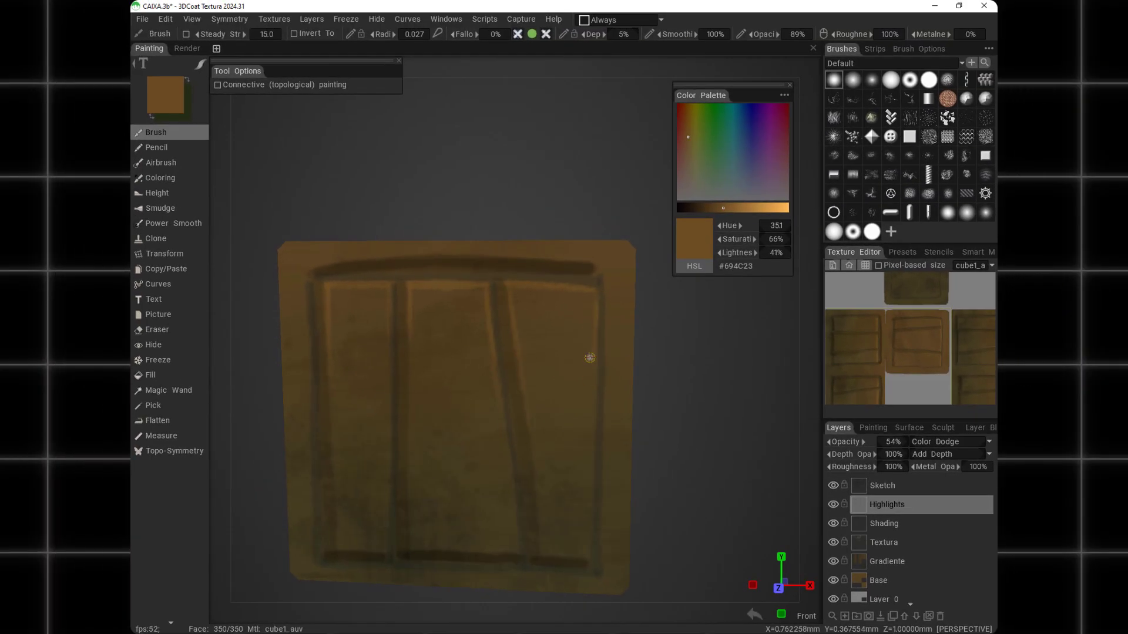
# Paint matching highlights down the plank side edges on the crate's other three side faces
pyautogui.keyDown('alt'); pyautogui.moveTo(589, 358); pyautogui.dragTo(489, 299); pyautogui.keyUp('alt')
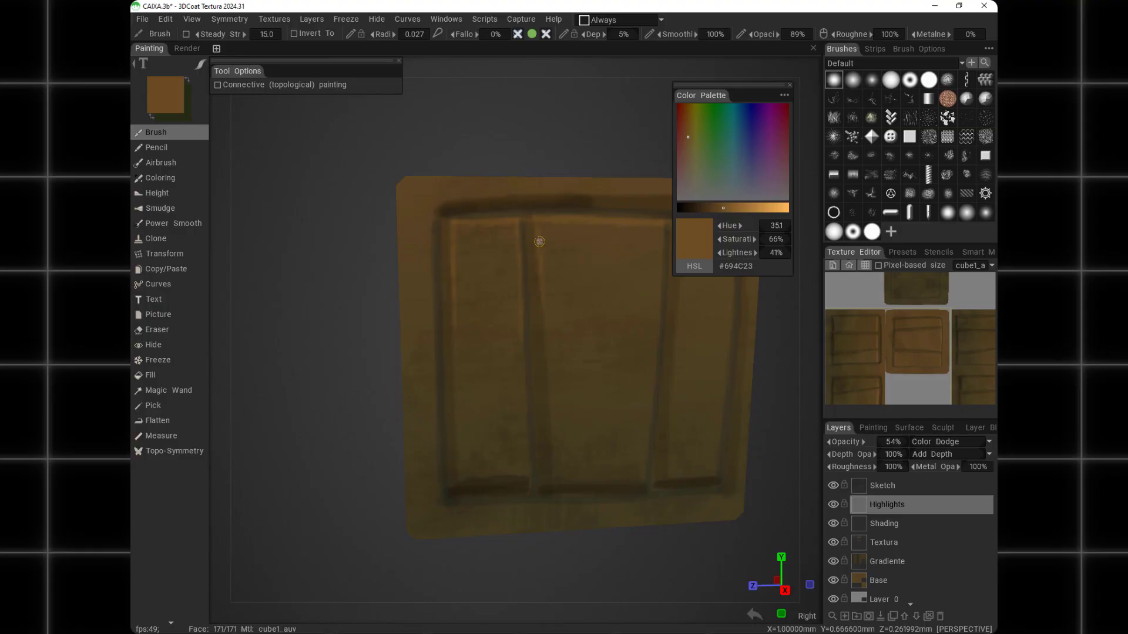
pyautogui.keyDown('alt'); pyautogui.moveTo(584, 353); pyautogui.dragTo(566, 260); pyautogui.keyUp('alt')
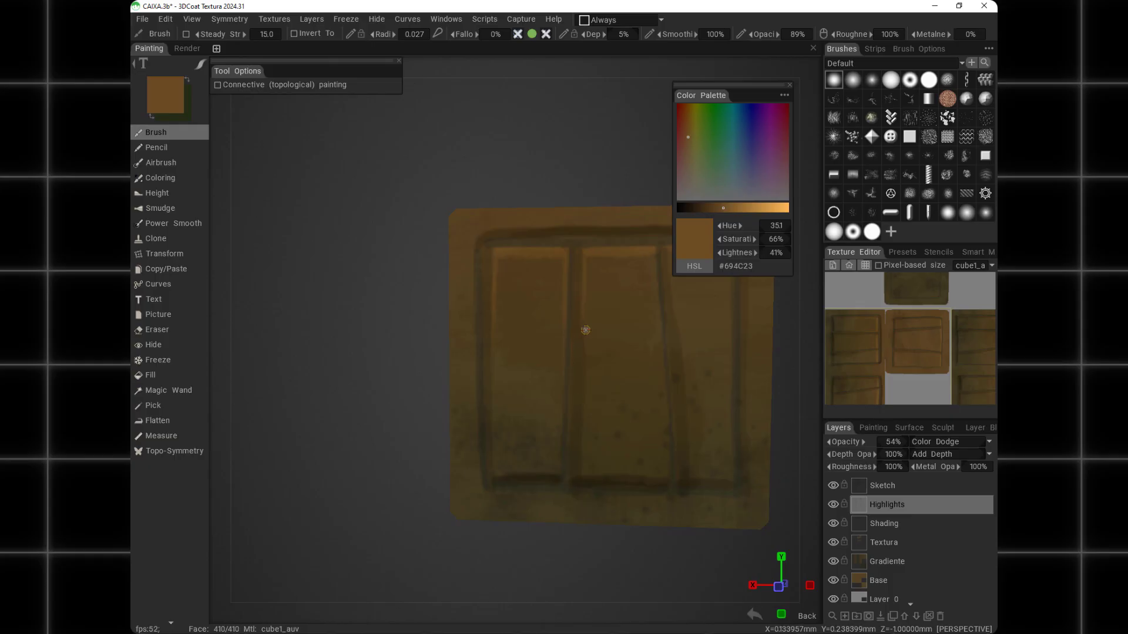
pyautogui.keyDown('alt'); pyautogui.moveTo(585, 330); pyautogui.dragTo(426, 260); pyautogui.keyUp('alt')
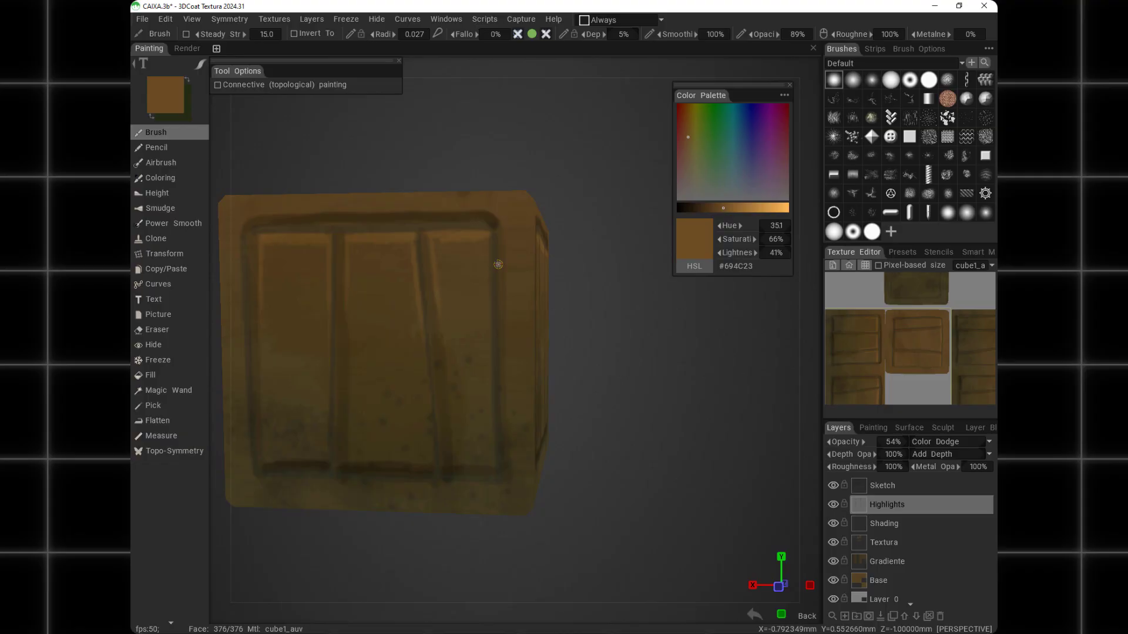
pyautogui.keyDown('alt'); pyautogui.moveTo(531, 314); pyautogui.dragTo(496, 302); pyautogui.keyUp('alt')
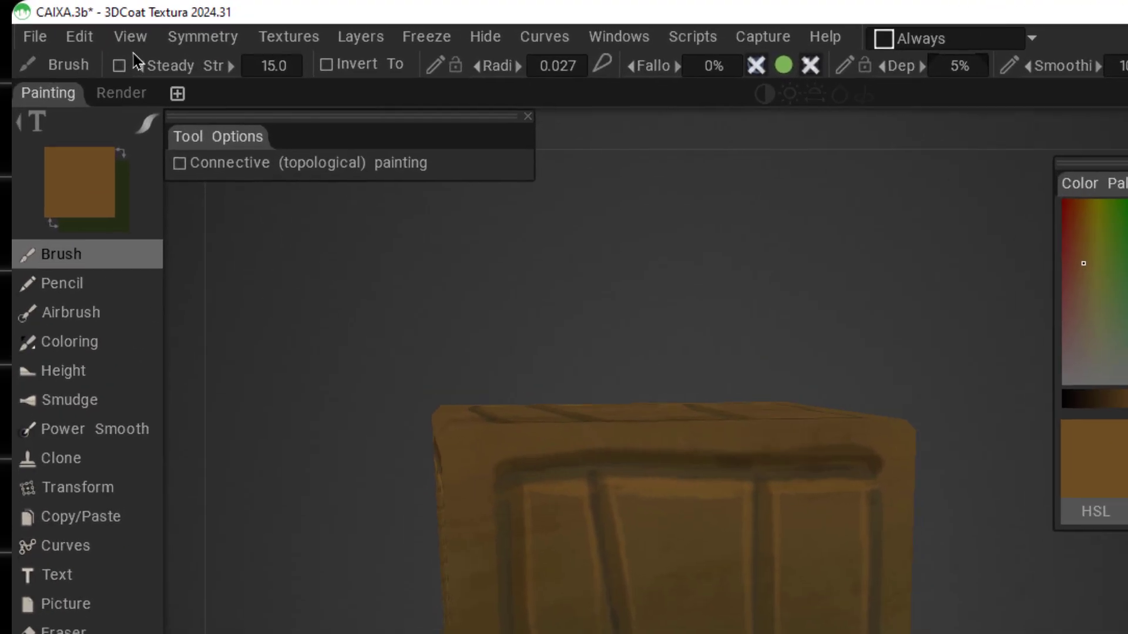
# Turn off Linear Texture Filtering and check the painted plank edges up close
pyautogui.click(192, 19)
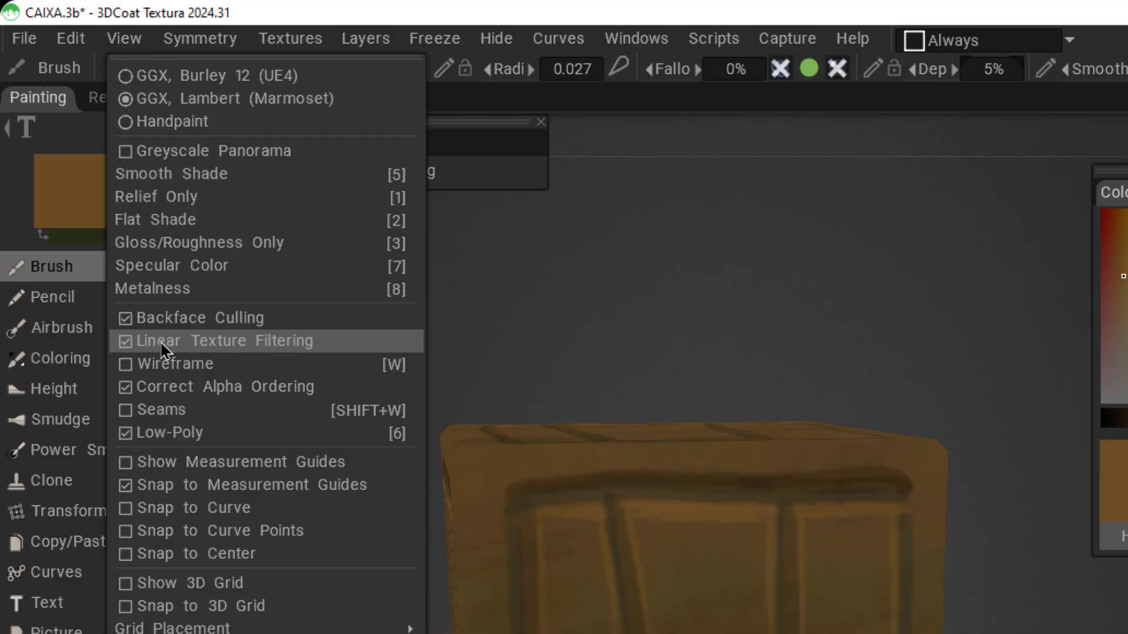
pyautogui.click(187, 347)
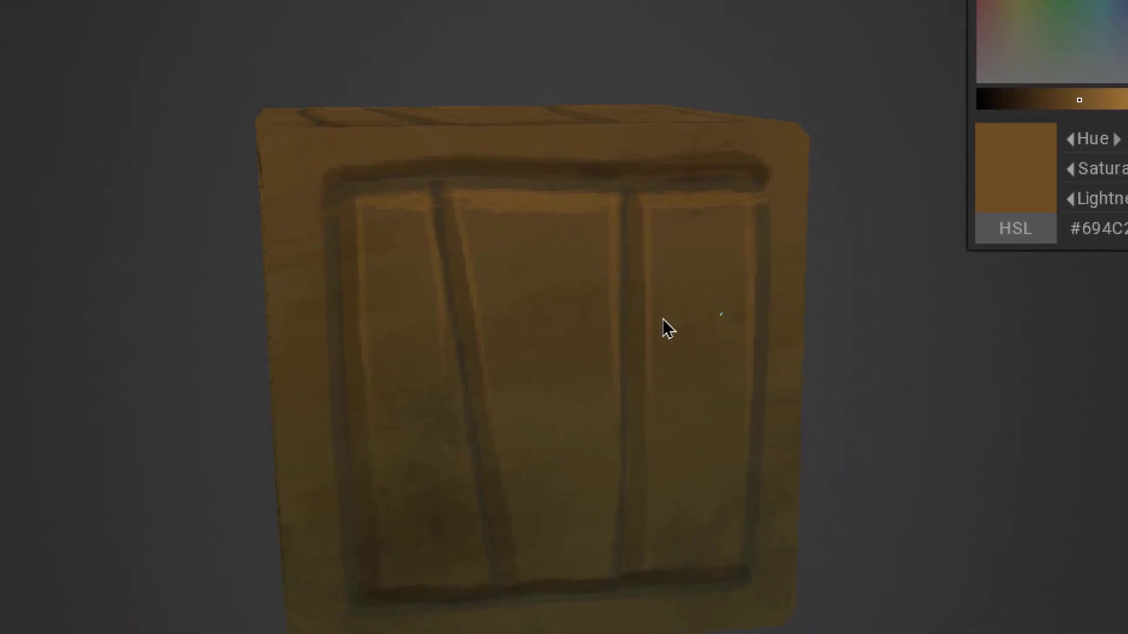
pyautogui.moveTo(664, 327); pyautogui.dragTo(765, 338)
pyautogui.scroll(4, 470, 334)
pyautogui.scroll(-2, 469, 335)
pyautogui.keyDown('alt'); pyautogui.moveTo(345, 360); pyautogui.dragTo(494, 337); pyautogui.keyUp('alt')
pyautogui.scroll(-3, 470, 353)
pyautogui.scroll(3, 450, 373)
# Paint broad highlights along the crate's upper frame edges and corners with a brush radius of 0.064
pyautogui.moveTo(451, 373)
pyautogui.keyDown('alt'); pyautogui.mouseDown()
pyautogui.moveTo(717, 343)
pyautogui.moveTo(677, 317)
pyautogui.moveTo(458, 407)
pyautogui.moveTo(614, 411)
pyautogui.moveTo(505, 319)
pyautogui.moveTo(654, 334)
pyautogui.moveTo(750, 325)
pyautogui.moveTo(458, 252)
pyautogui.moveTo(598, 255)
pyautogui.mouseUp(); pyautogui.keyUp('alt')
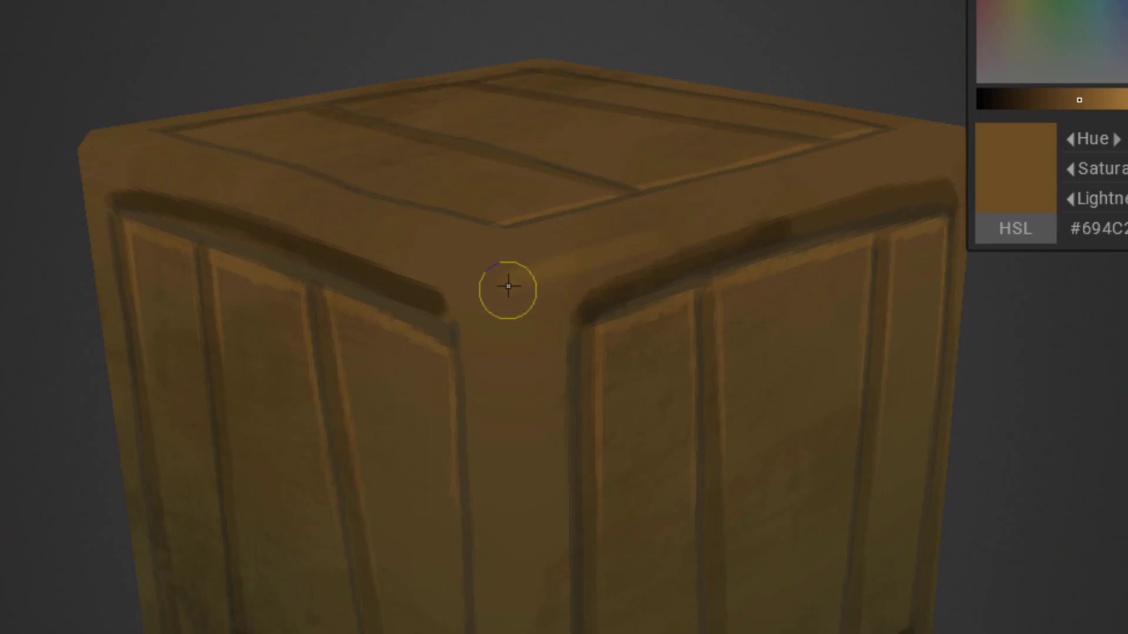
pyautogui.moveTo(505, 287)
pyautogui.mouseDown()
pyautogui.moveTo(504, 571)
pyautogui.moveTo(632, 358)
pyautogui.moveTo(562, 254)
pyautogui.moveTo(518, 317)
pyautogui.moveTo(568, 263)
pyautogui.moveTo(697, 275)
pyautogui.moveTo(573, 289)
pyautogui.moveTo(376, 265)
pyautogui.mouseUp()
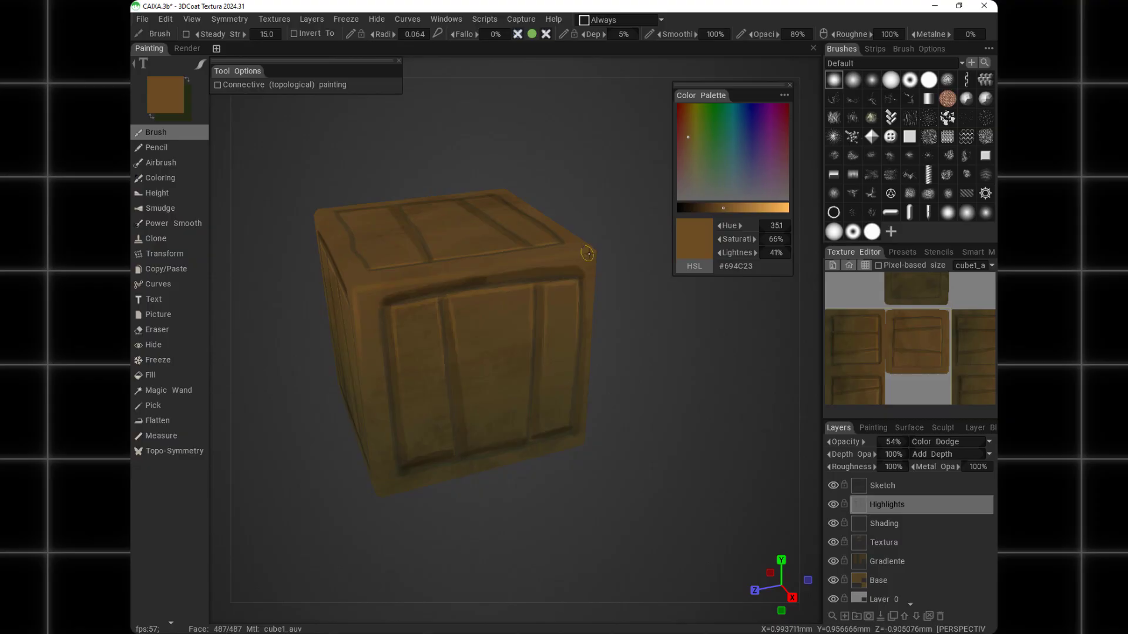
pyautogui.keyDown('alt'); pyautogui.moveTo(588, 252); pyautogui.dragTo(506, 240); pyautogui.keyUp('alt')
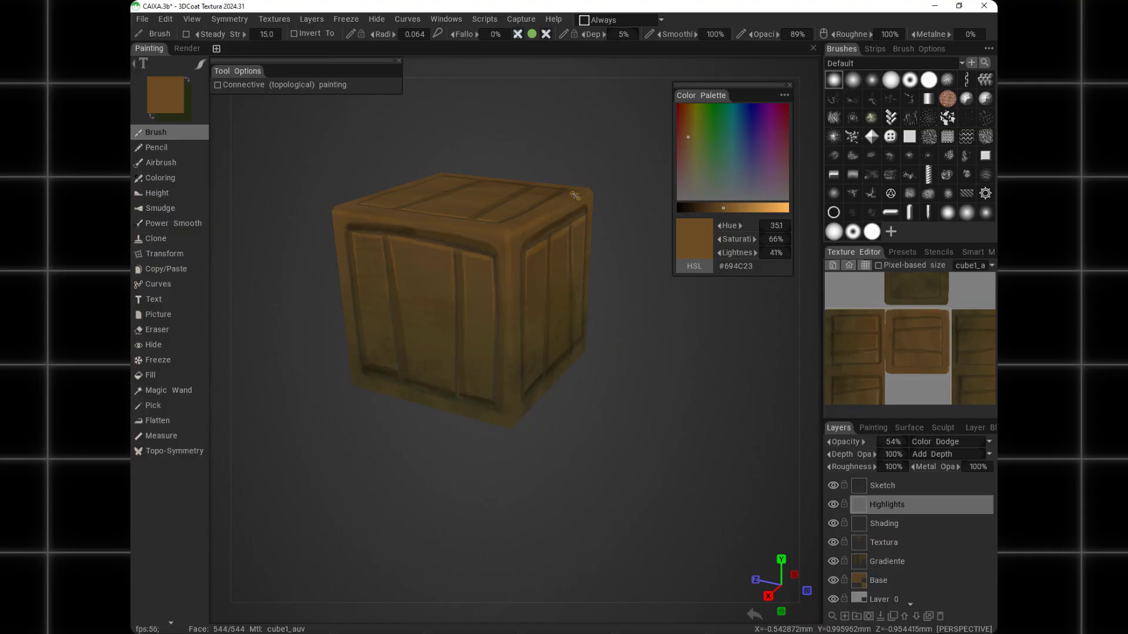
pyautogui.moveTo(575, 195)
pyautogui.keyDown('alt'); pyautogui.mouseDown()
pyautogui.moveTo(478, 229)
pyautogui.moveTo(501, 295)
pyautogui.moveTo(459, 266)
pyautogui.moveTo(506, 282)
pyautogui.moveTo(493, 292)
pyautogui.moveTo(536, 276)
pyautogui.moveTo(468, 264)
pyautogui.moveTo(485, 257)
pyautogui.mouseUp(); pyautogui.keyUp('alt')
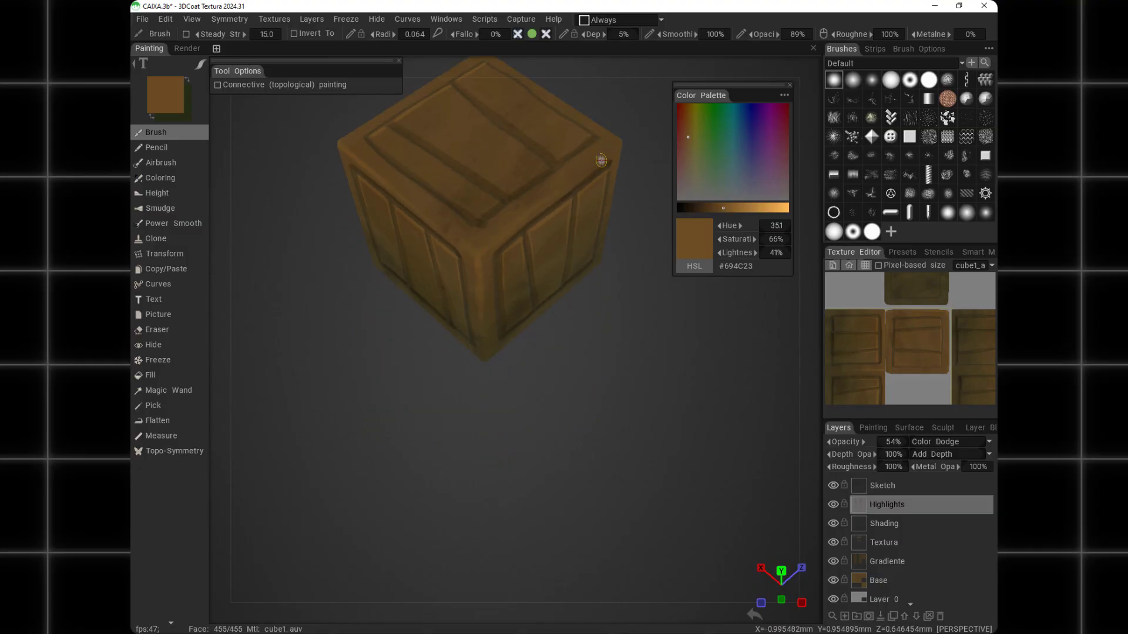
pyautogui.keyDown('alt'); pyautogui.moveTo(601, 160); pyautogui.dragTo(431, 262); pyautogui.keyUp('alt')
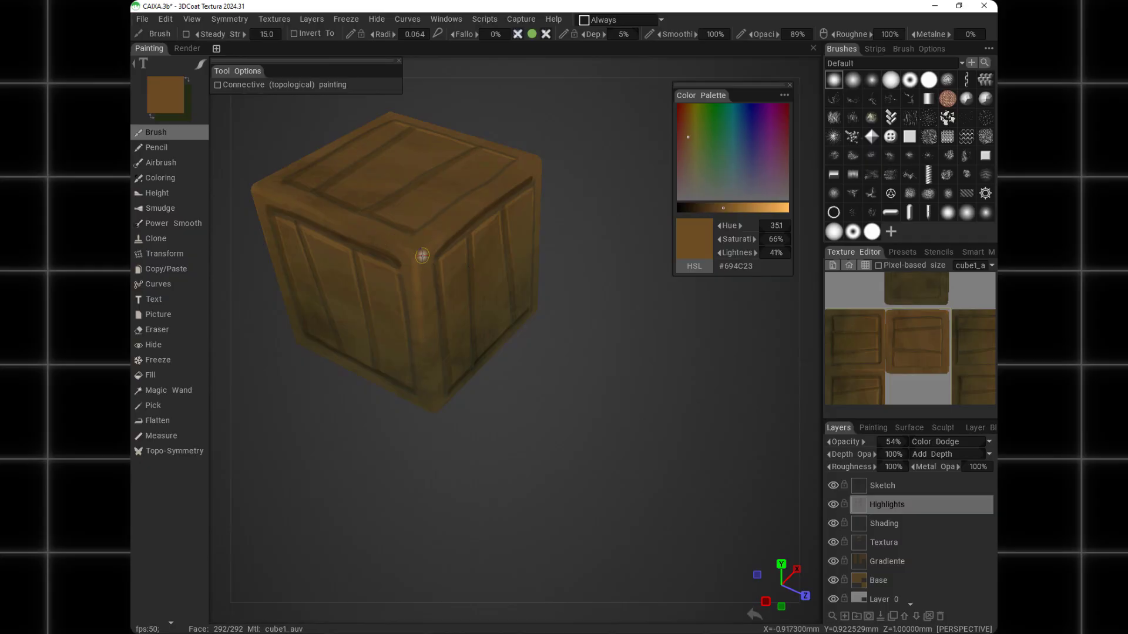
# Add thin highlights to the top face's planks with a 0.018 radius, and broad ones along the vertical corner edges with a 0.080 radius
pyautogui.keyDown('alt'); pyautogui.moveTo(503, 181); pyautogui.dragTo(463, 283); pyautogui.keyUp('alt')
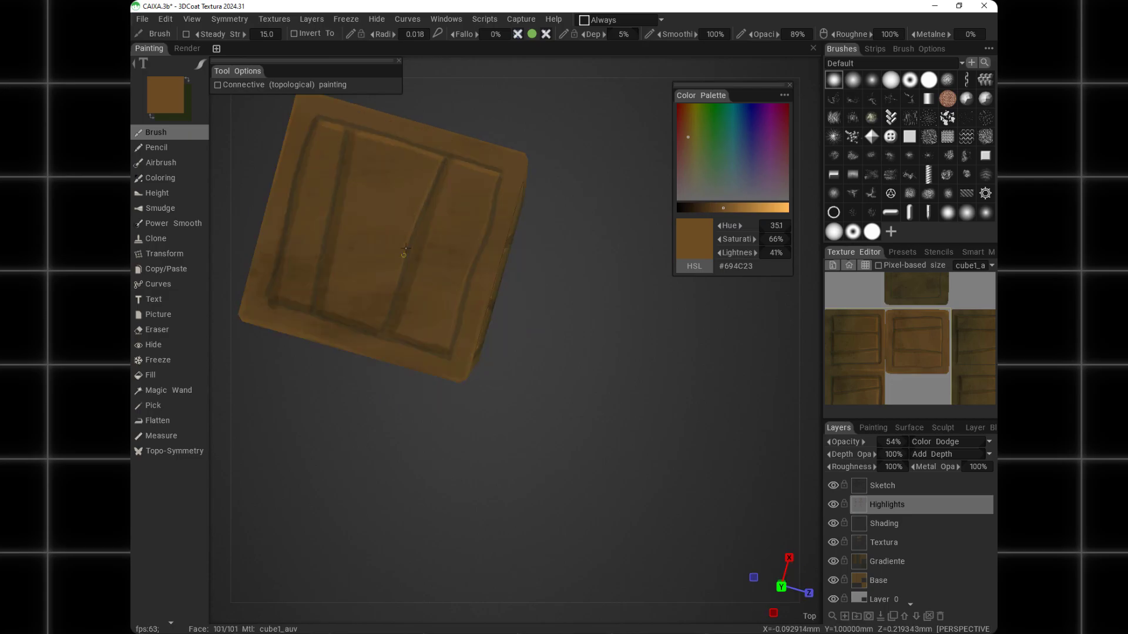
pyautogui.keyDown('alt'); pyautogui.moveTo(338, 145); pyautogui.dragTo(508, 303); pyautogui.keyUp('alt')
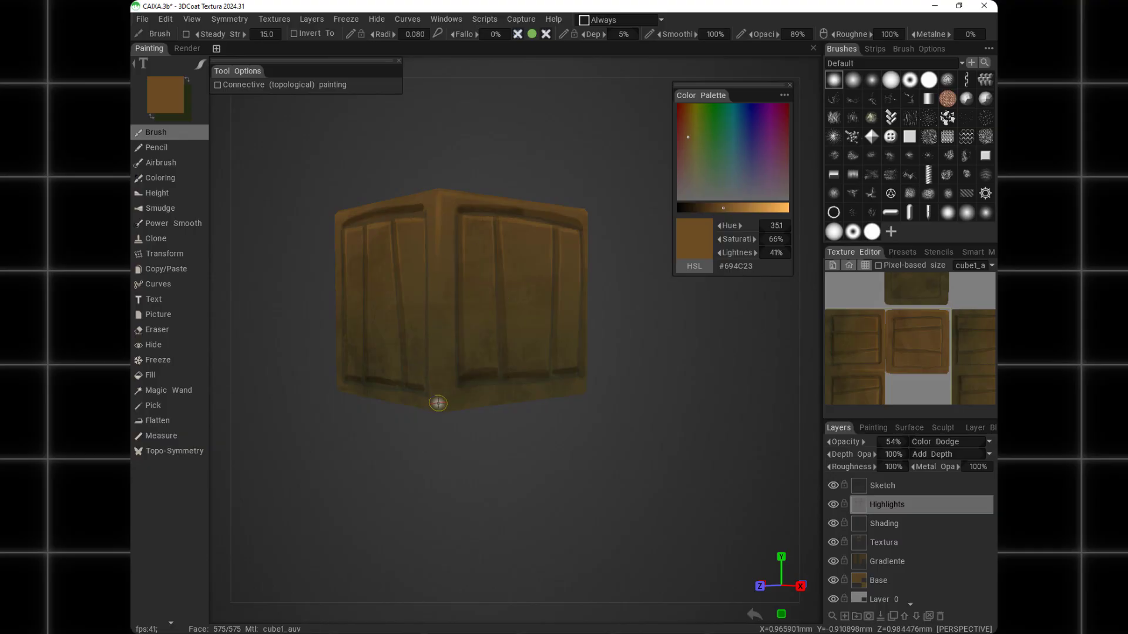
pyautogui.moveTo(479, 267)
pyautogui.keyDown('alt'); pyautogui.mouseDown()
pyautogui.moveTo(608, 349)
pyautogui.moveTo(463, 380)
pyautogui.mouseUp(); pyautogui.keyUp('alt')
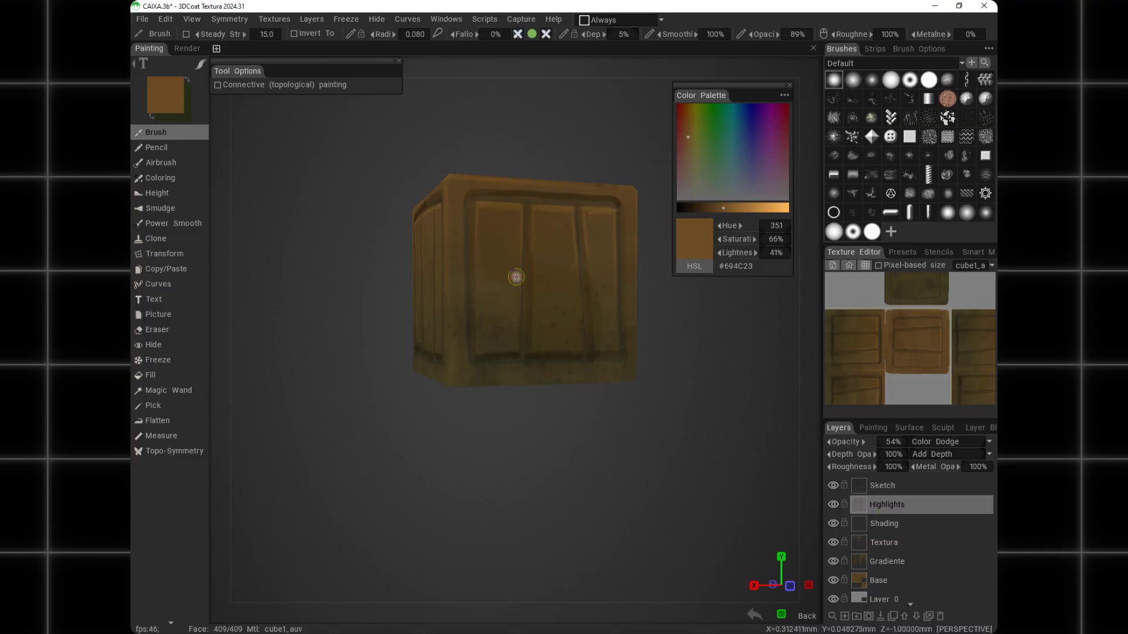
# Send all the crate's layers to the external editor, Clip Studio Paint
pyautogui.keyDown('alt'); pyautogui.moveTo(516, 276); pyautogui.dragTo(559, 276); pyautogui.keyUp('alt')
pyautogui.keyDown('alt'); pyautogui.moveTo(558, 277); pyautogui.dragTo(455, 321, button='middle'); pyautogui.keyUp('alt')
pyautogui.click(164, 22)
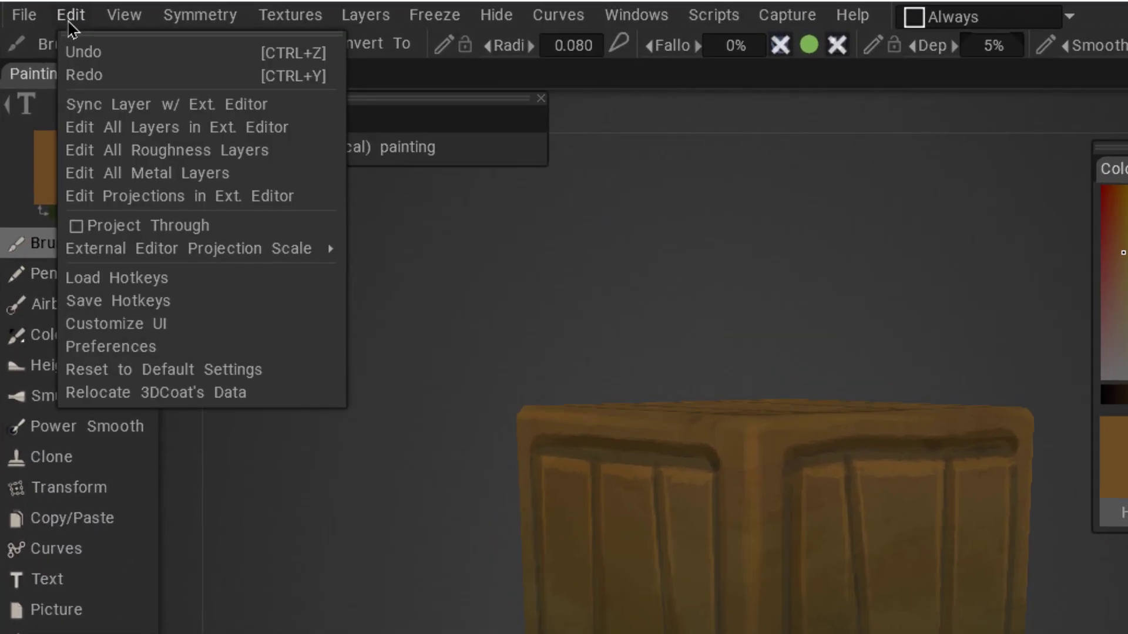
pyautogui.click(128, 130)
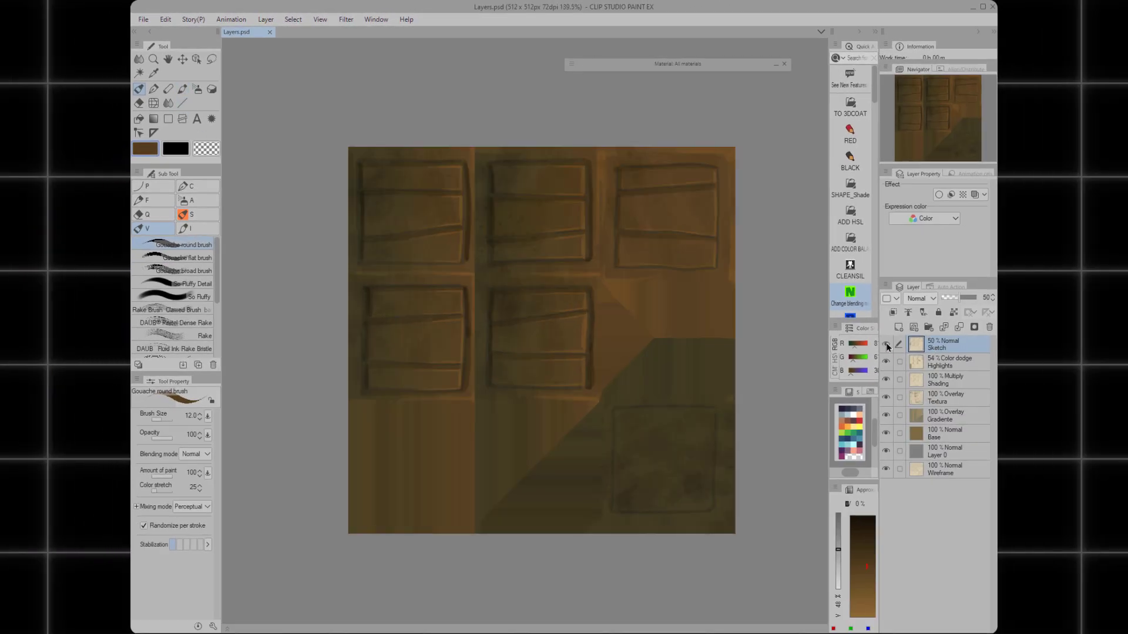
# Compare the texture with the Sketch layer hidden and shown, leave it shown, and make the Highlights layer active
pyautogui.click(887, 346)
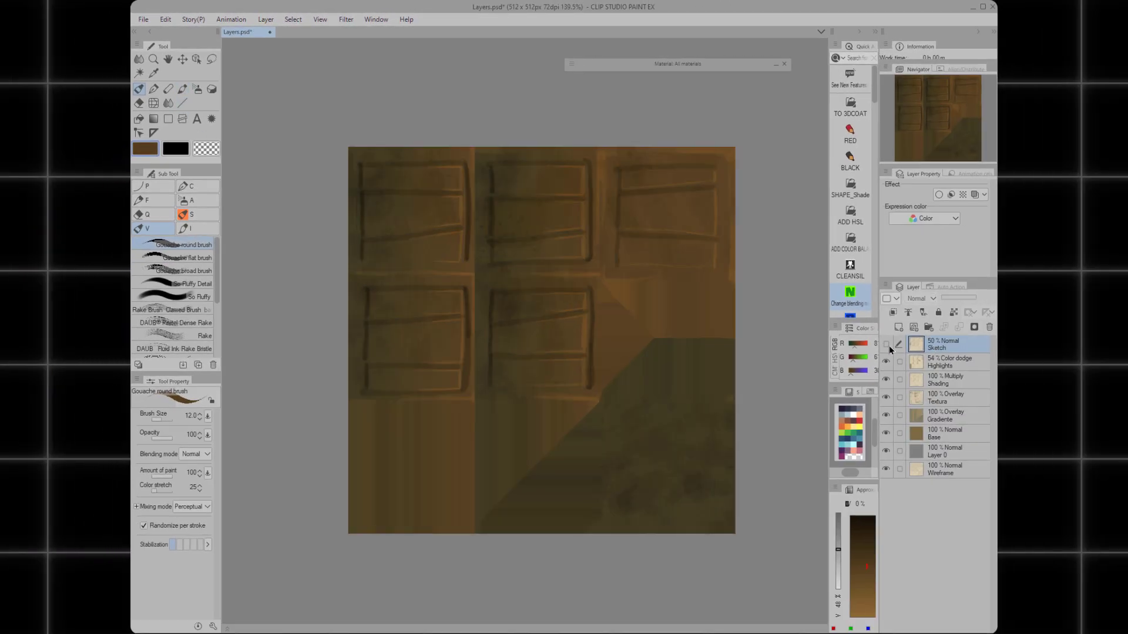
pyautogui.click(888, 346)
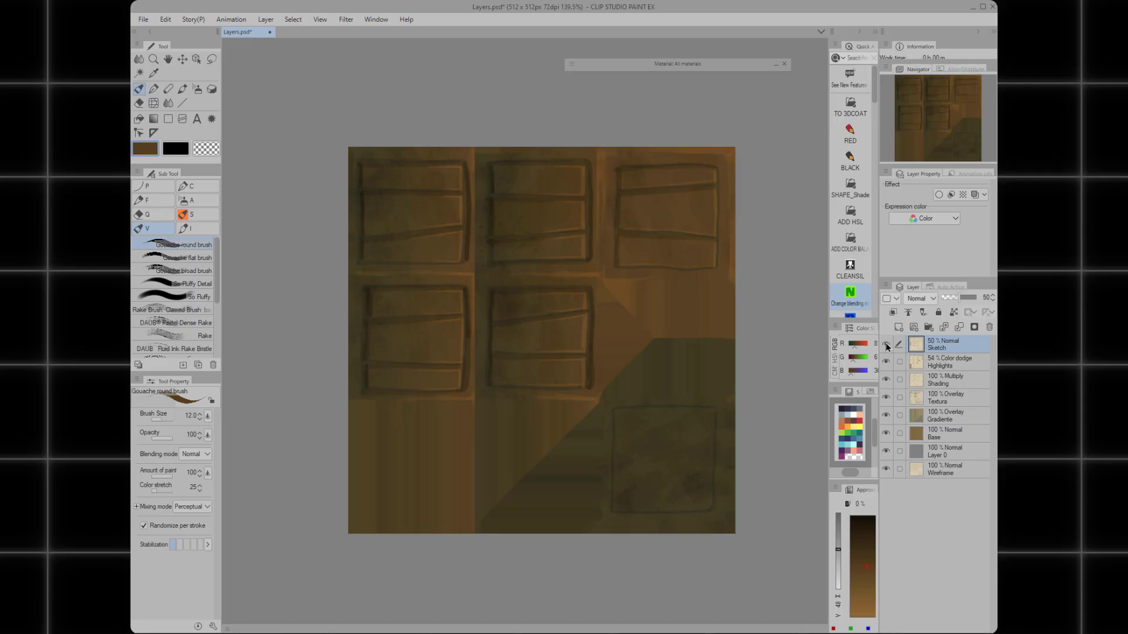
pyautogui.click(887, 347)
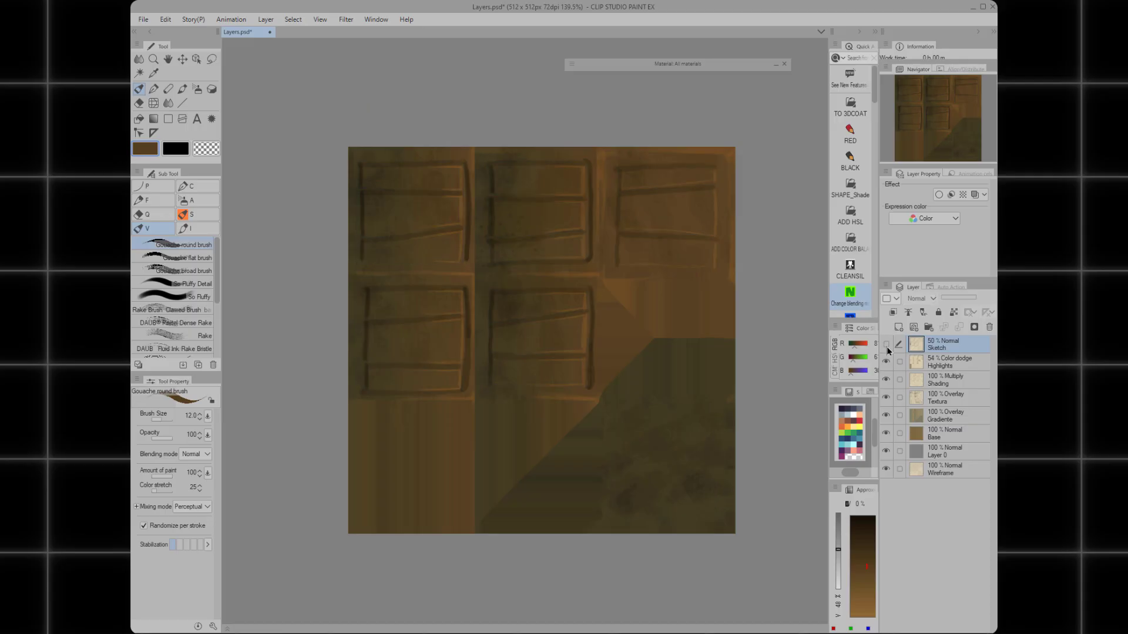
pyautogui.click(930, 370)
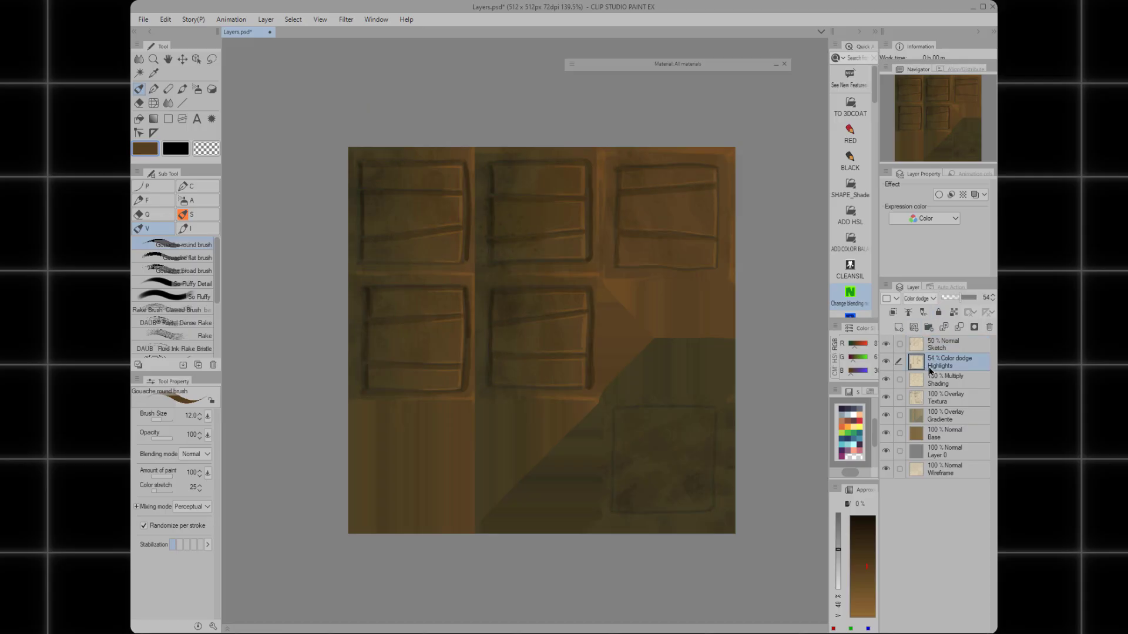
# Add a new layer above the Highlights layer, turning the canvas so the crate's side panels stand upright
pyautogui.scroll(4, 440, 262)
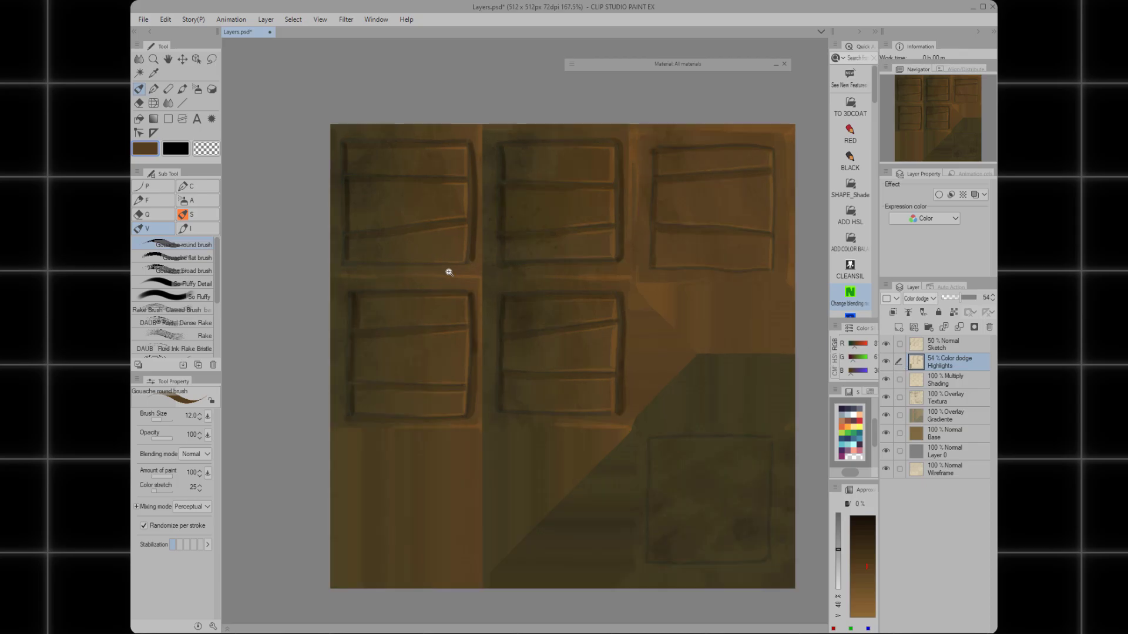
pyautogui.moveTo(466, 295); pyautogui.dragTo(413, 280, button='middle')
pyautogui.moveTo(536, 306); pyautogui.dragTo(540, 330, button='middle')
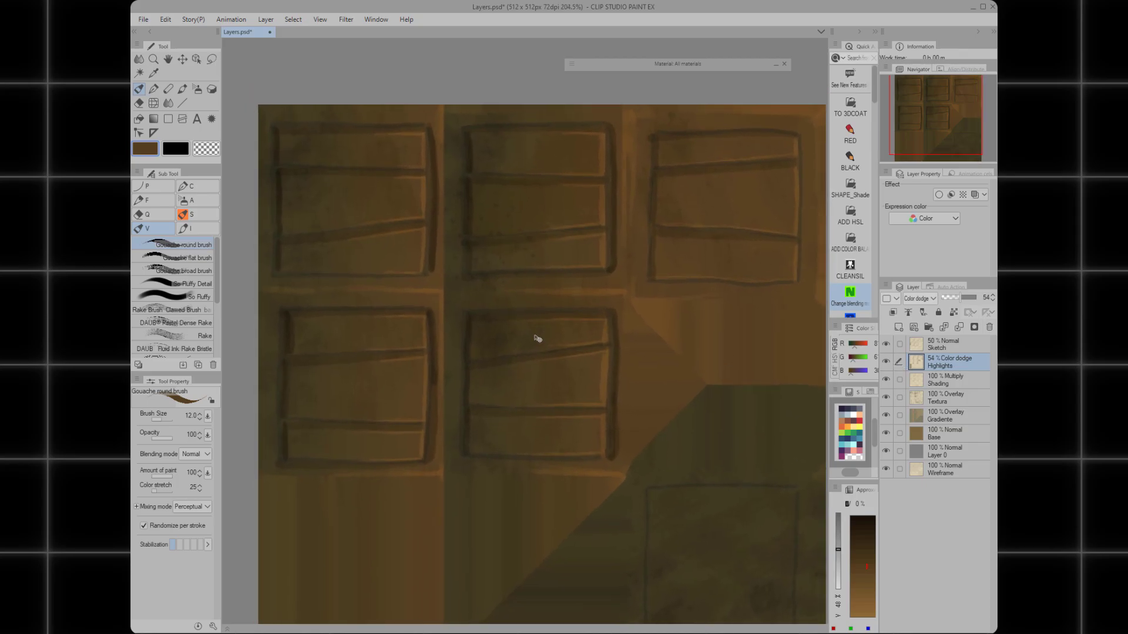
pyautogui.hotkey('ctrl', 'shift', 'n')
pyautogui.keyDown('shift'); pyautogui.moveTo(384, 402); pyautogui.dragTo(659, 360); pyautogui.keyUp('shift')
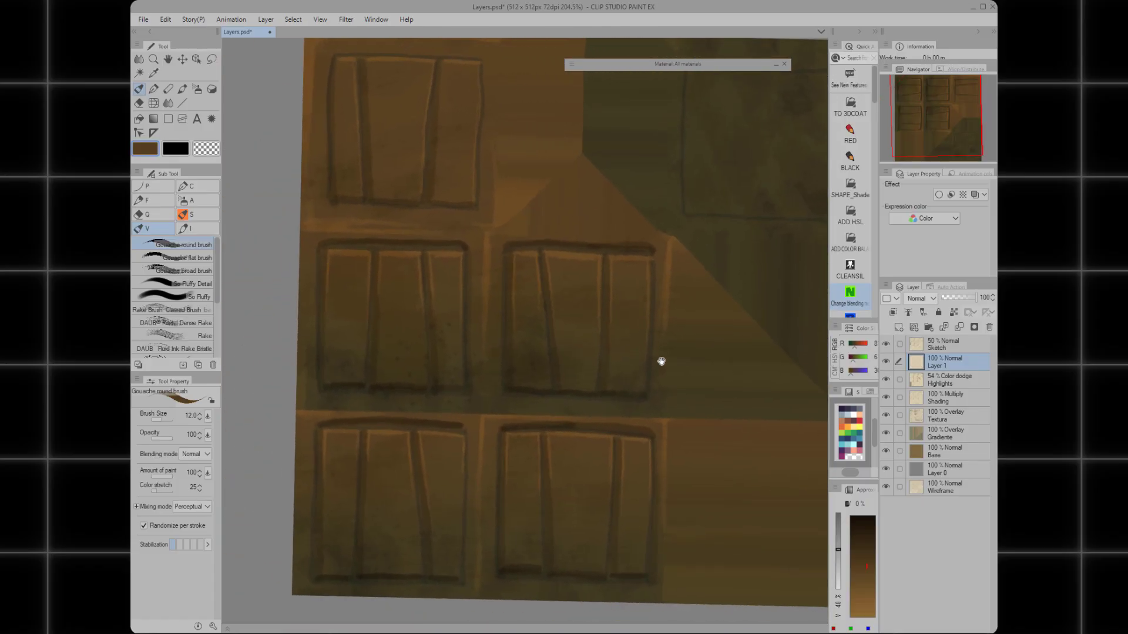
pyautogui.moveTo(659, 361); pyautogui.dragTo(528, 445, button='middle')
pyautogui.keyDown('shift'); pyautogui.moveTo(579, 425); pyautogui.dragTo(595, 232); pyautogui.keyUp('shift')
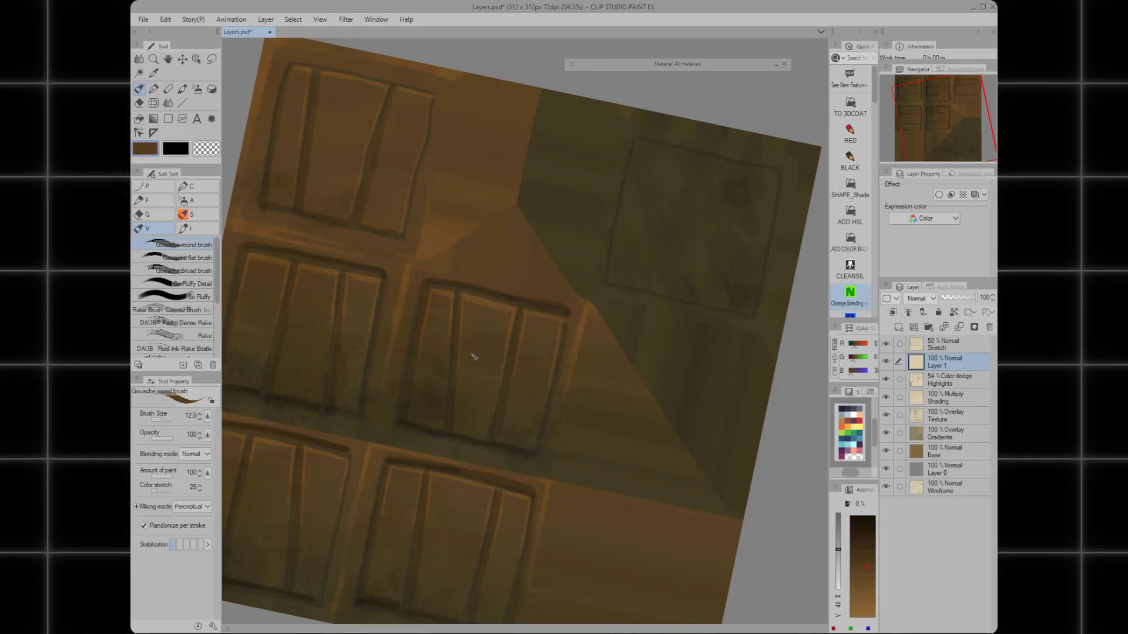
pyautogui.keyDown('shift'); pyautogui.moveTo(465, 402); pyautogui.dragTo(494, 422); pyautogui.keyUp('shift')
pyautogui.moveTo(494, 422); pyautogui.dragTo(438, 335, button='middle')
pyautogui.scroll(1, 440, 337)
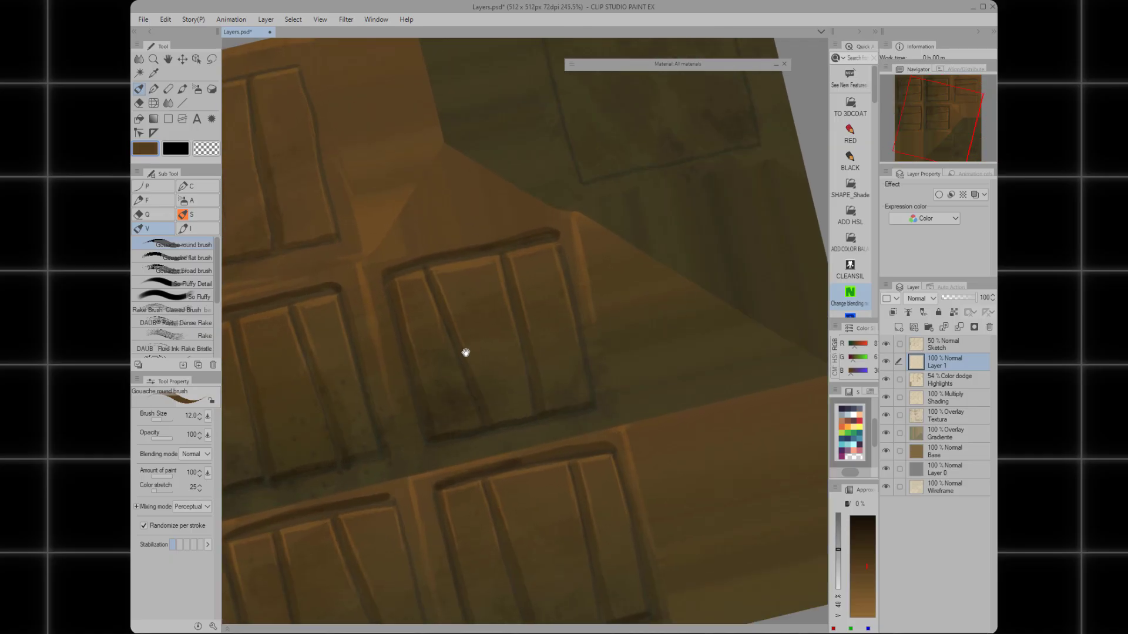
pyautogui.keyDown('shift'); pyautogui.moveTo(468, 357); pyautogui.dragTo(423, 357); pyautogui.keyUp('shift')
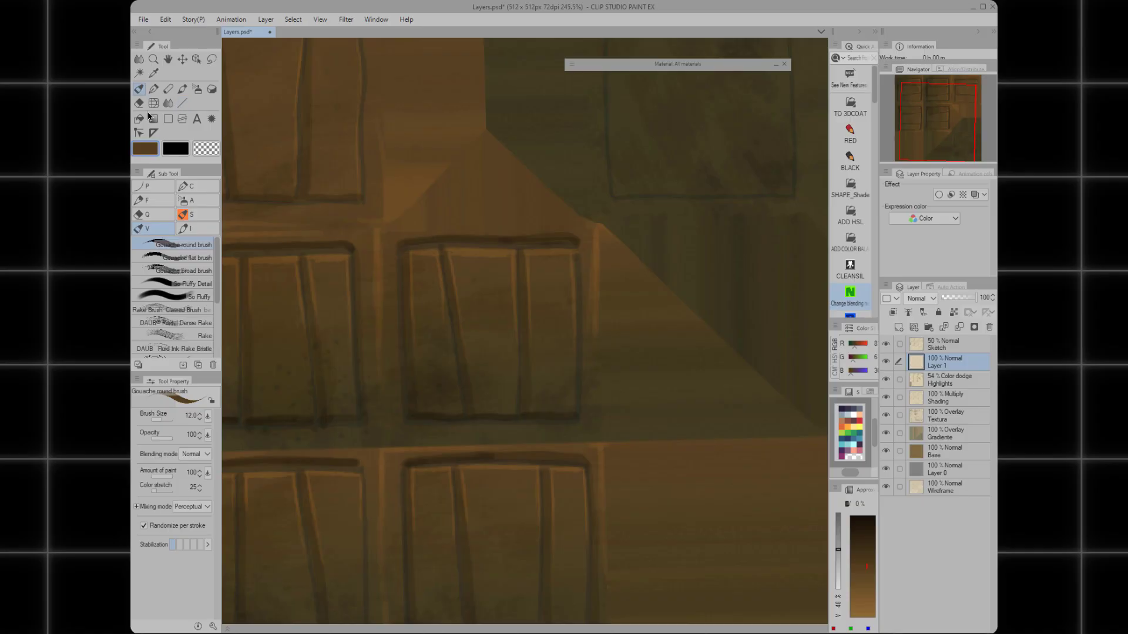
# Paint a solid light beige paper rectangle across the side panel's planks with the Gouache round brush at size 7
pyautogui.press('c')
pyautogui.moveTo(206, 119); pyautogui.dragTo(184, 77)
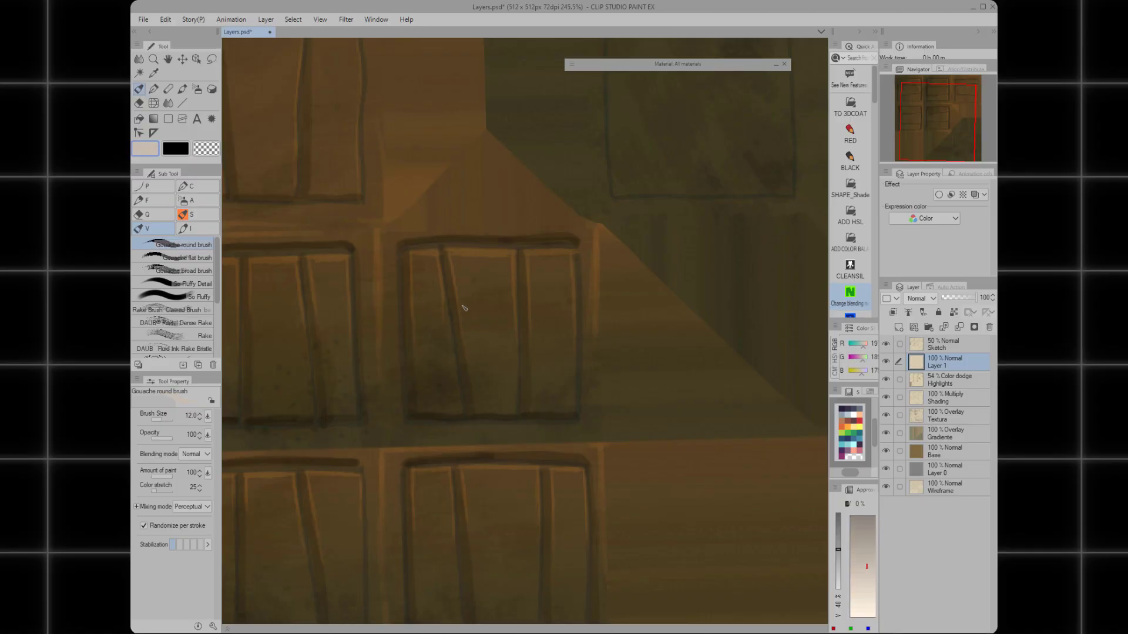
pyautogui.scroll(2, 464, 308)
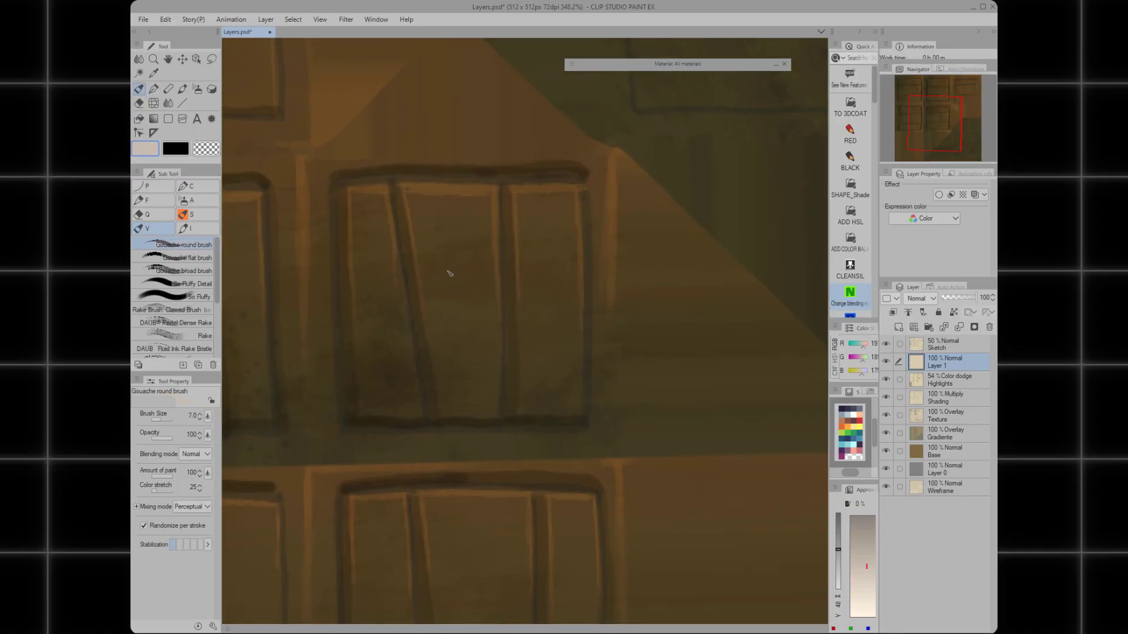
pyautogui.moveTo(452, 345); pyautogui.dragTo(447, 301)
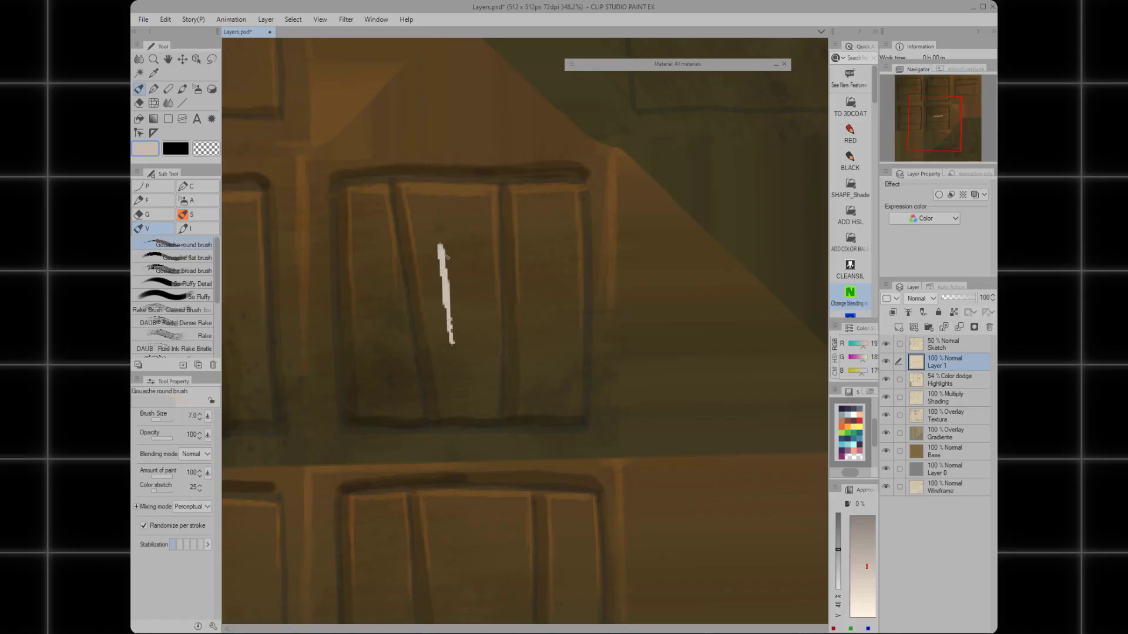
pyautogui.moveTo(444, 250)
pyautogui.mouseDown()
pyautogui.moveTo(528, 244)
pyautogui.moveTo(451, 330)
pyautogui.moveTo(447, 318)
pyautogui.mouseUp()
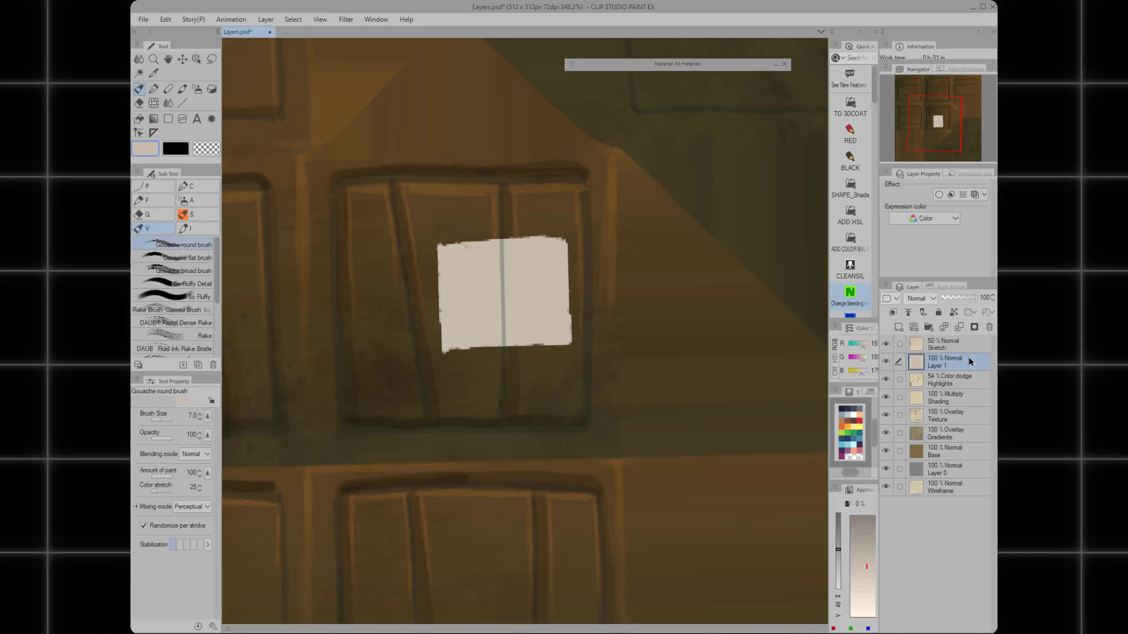
# Group the paper layer in a folder named Papel and move the folder above the Sketch layer
pyautogui.hotkey('ctrl', 'g')
pyautogui.doubleClick(941, 363)
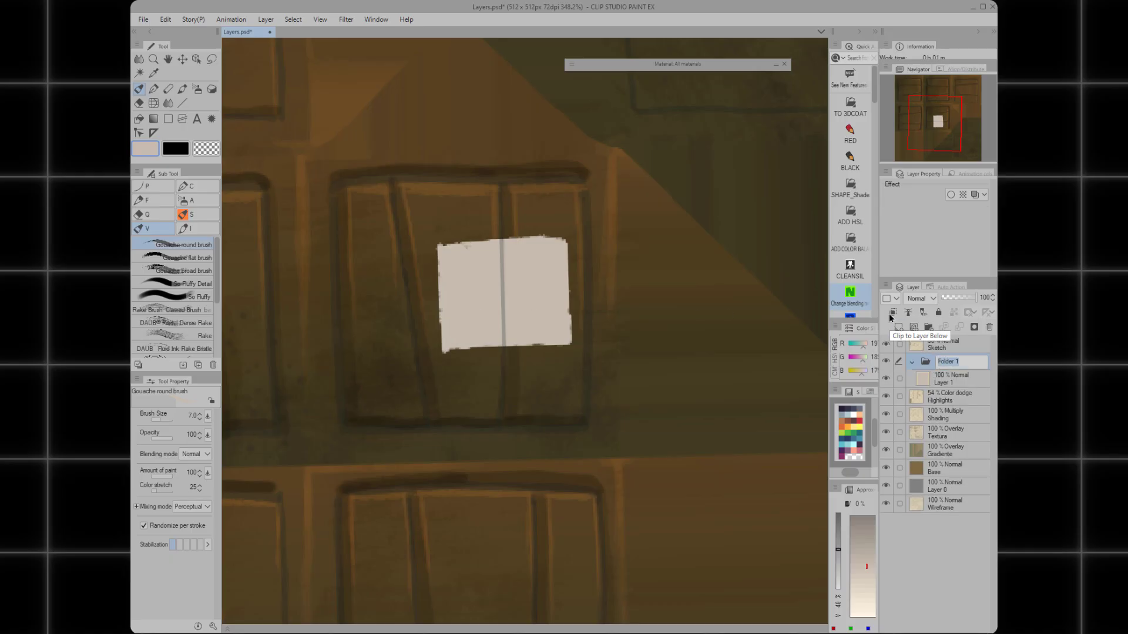
pyautogui.write('Papel')
pyautogui.press('Return')
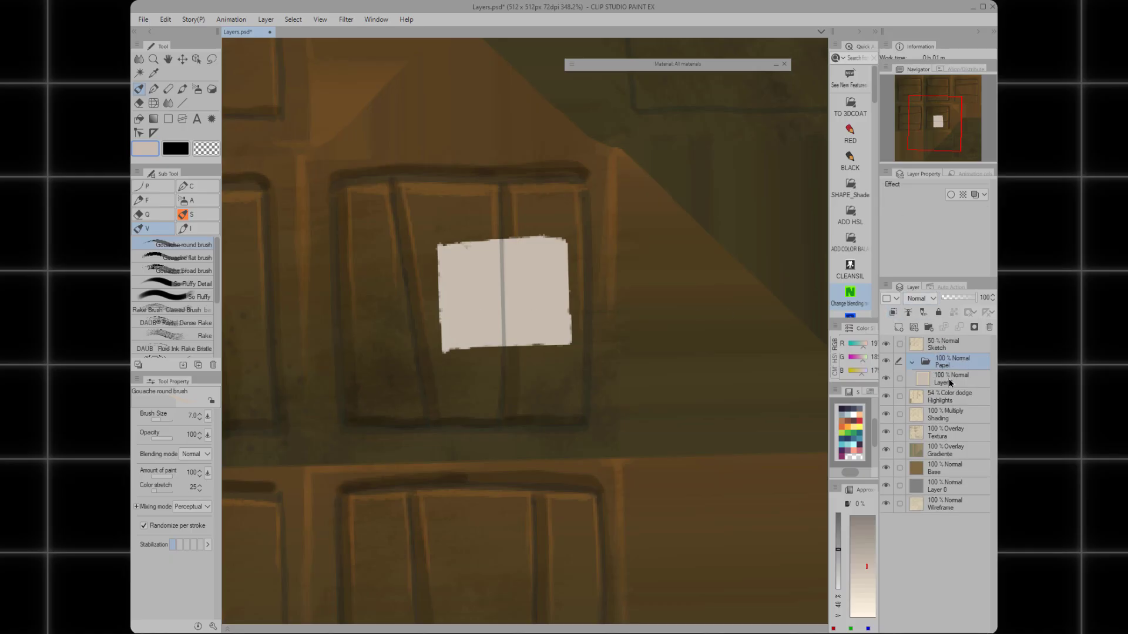
pyautogui.click(945, 382)
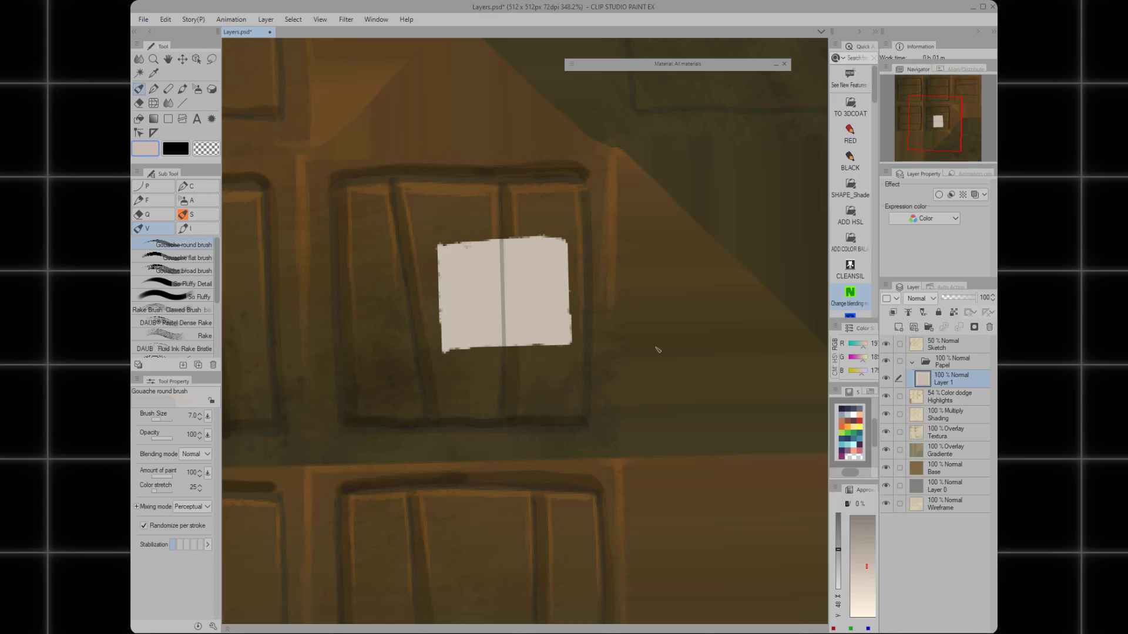
pyautogui.click(940, 365)
pyautogui.moveTo(947, 342); pyautogui.dragTo(946, 339)
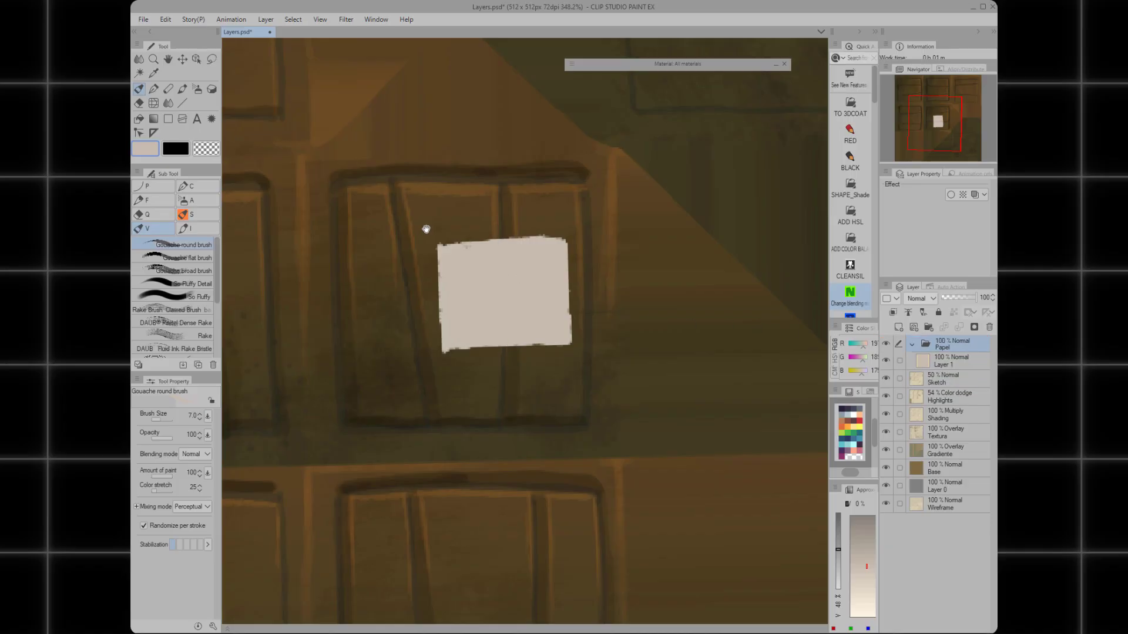
# Duplicate the Sketch layer and hide the lower copy
pyautogui.moveTo(426, 229); pyautogui.dragTo(543, 239)
pyautogui.scroll(-4, 458, 267)
pyautogui.moveTo(439, 272); pyautogui.dragTo(474, 285)
pyautogui.keyDown('ctrl'); pyautogui.moveTo(466, 278); pyautogui.dragTo(495, 309); pyautogui.keyUp('ctrl')
pyautogui.moveTo(532, 318); pyautogui.dragTo(508, 342)
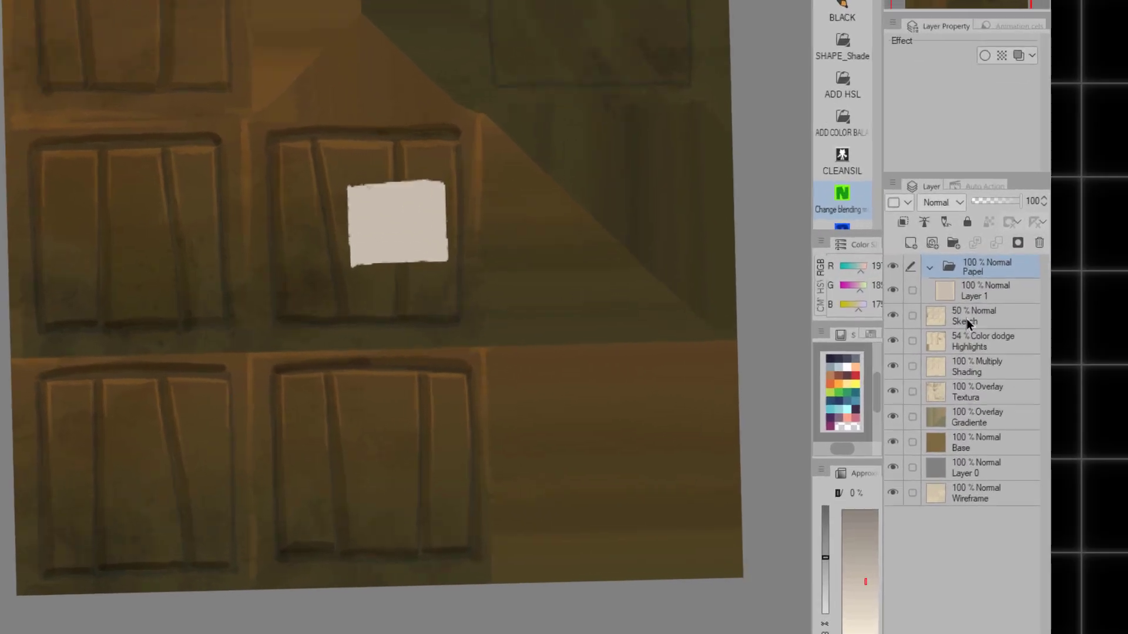
pyautogui.click(967, 318)
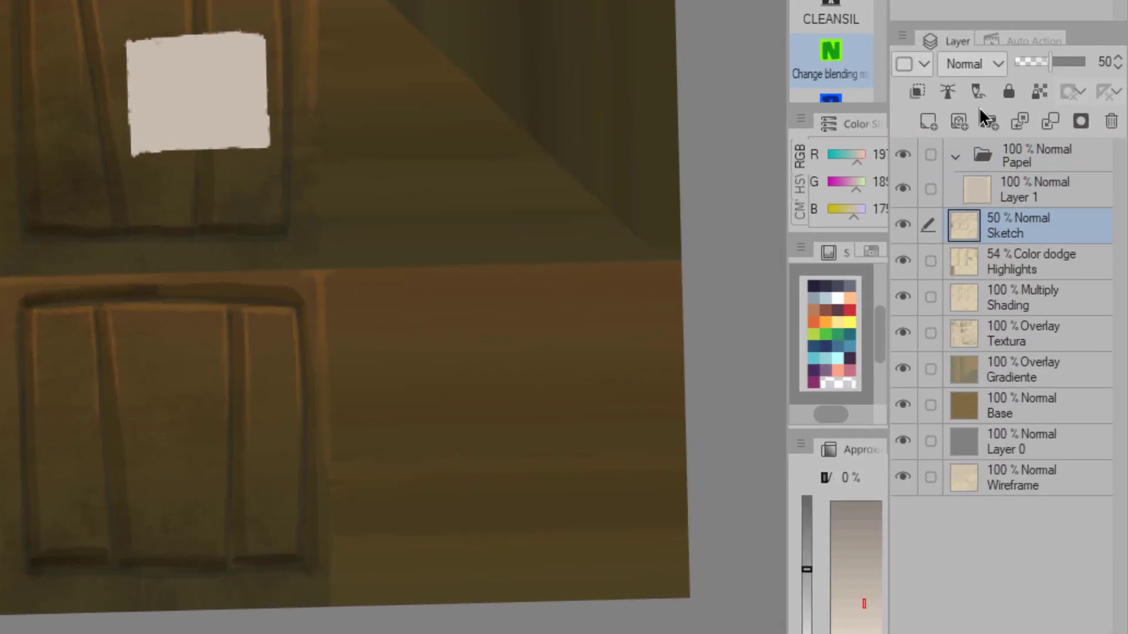
pyautogui.click(985, 116)
pyautogui.click(907, 264)
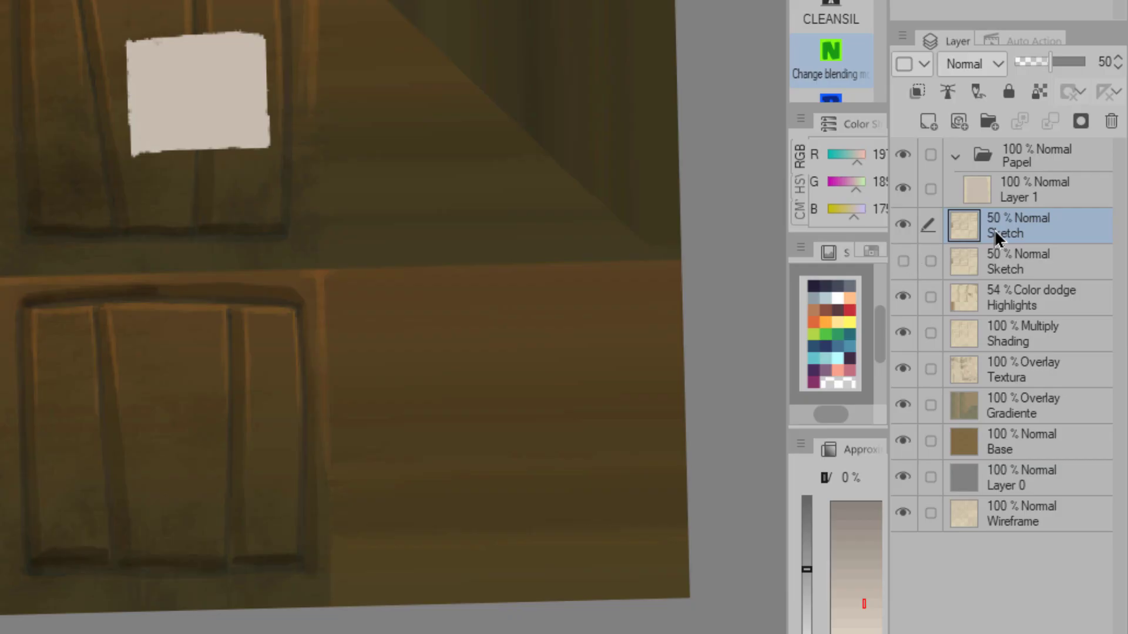
# Apply a Gaussian blur of 4.84 to the visible Sketch copy, set its opacity to 92%, and compare it hidden and shown
pyautogui.moveTo(1062, 69)
pyautogui.mouseDown()
pyautogui.moveTo(1099, 66)
pyautogui.moveTo(1061, 61)
pyautogui.mouseUp()
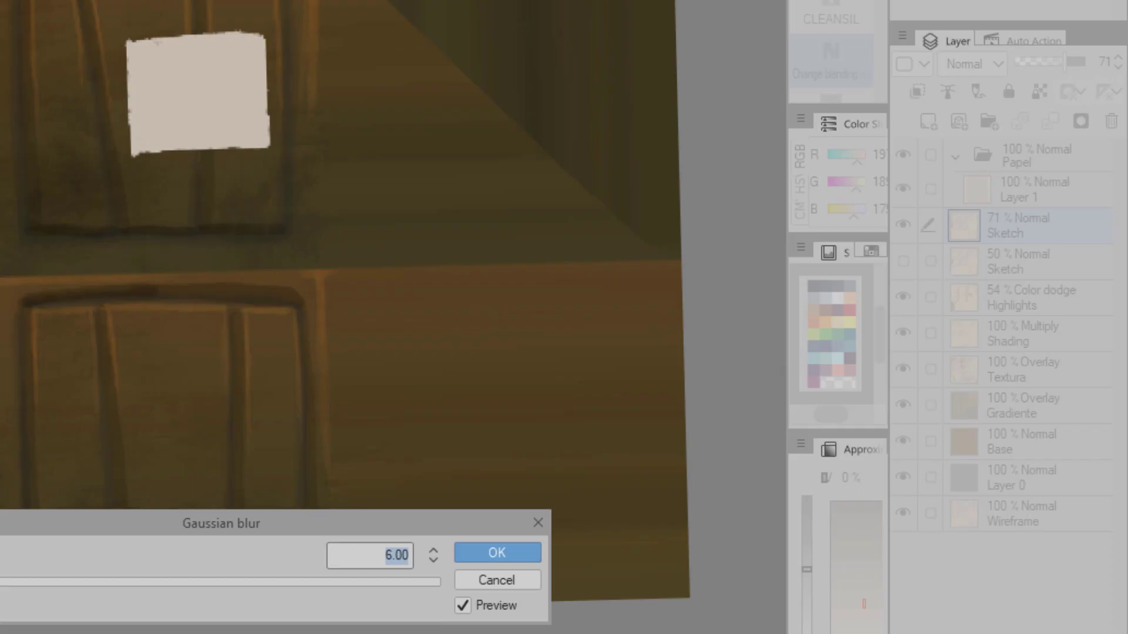
pyautogui.moveTo(2, 582); pyautogui.dragTo(0, 582)
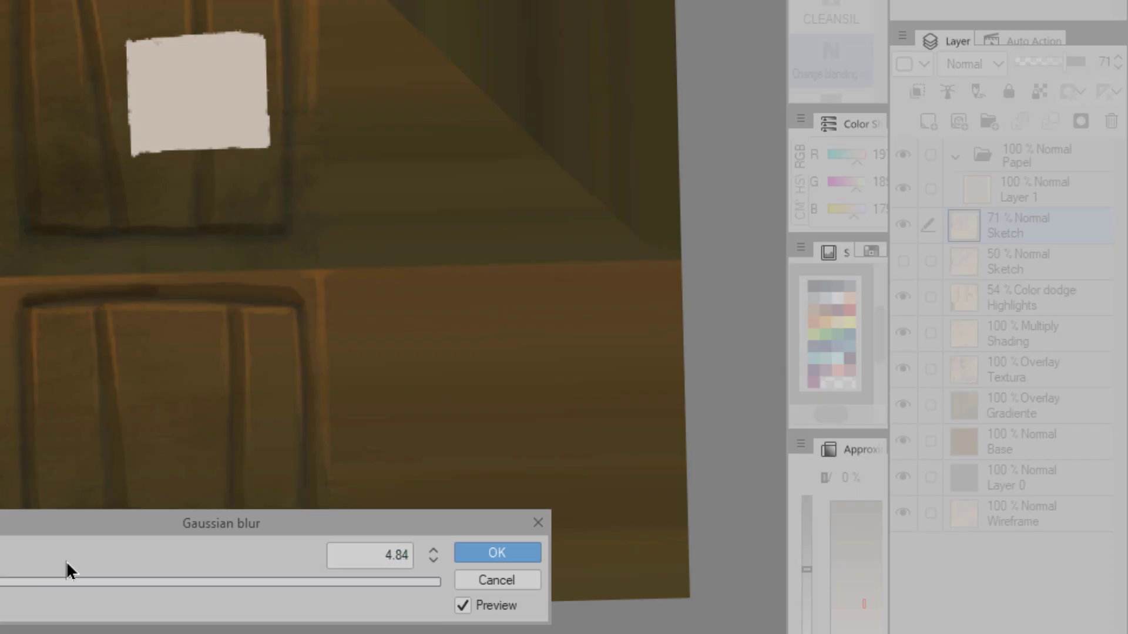
pyautogui.click(497, 553)
pyautogui.moveTo(1063, 61); pyautogui.dragTo(1078, 61)
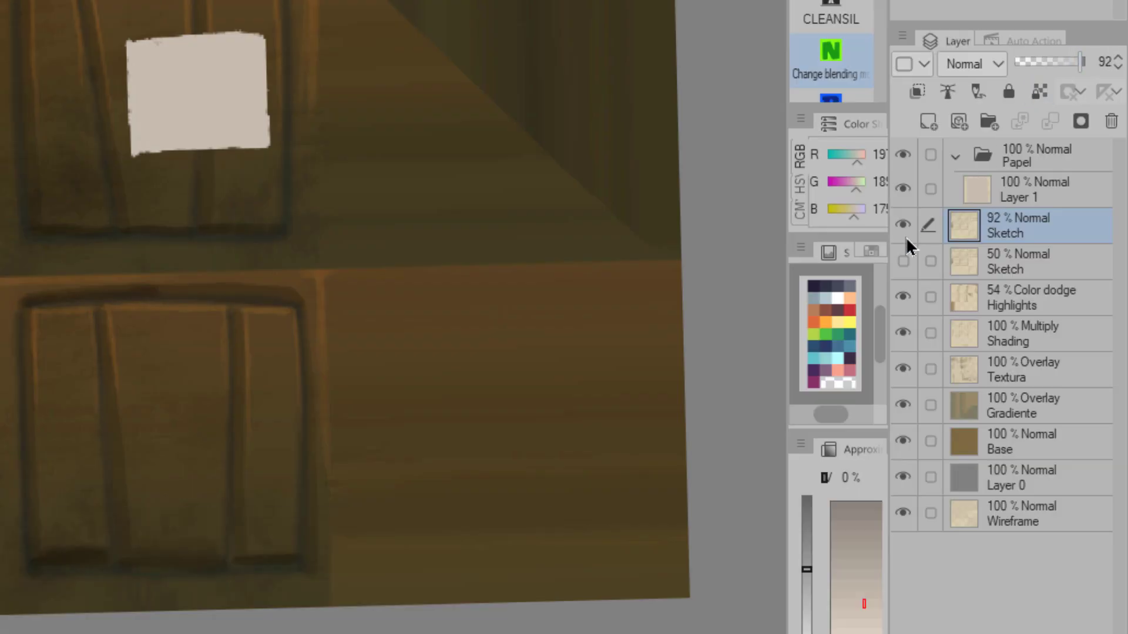
pyautogui.click(901, 225)
pyautogui.click(902, 226)
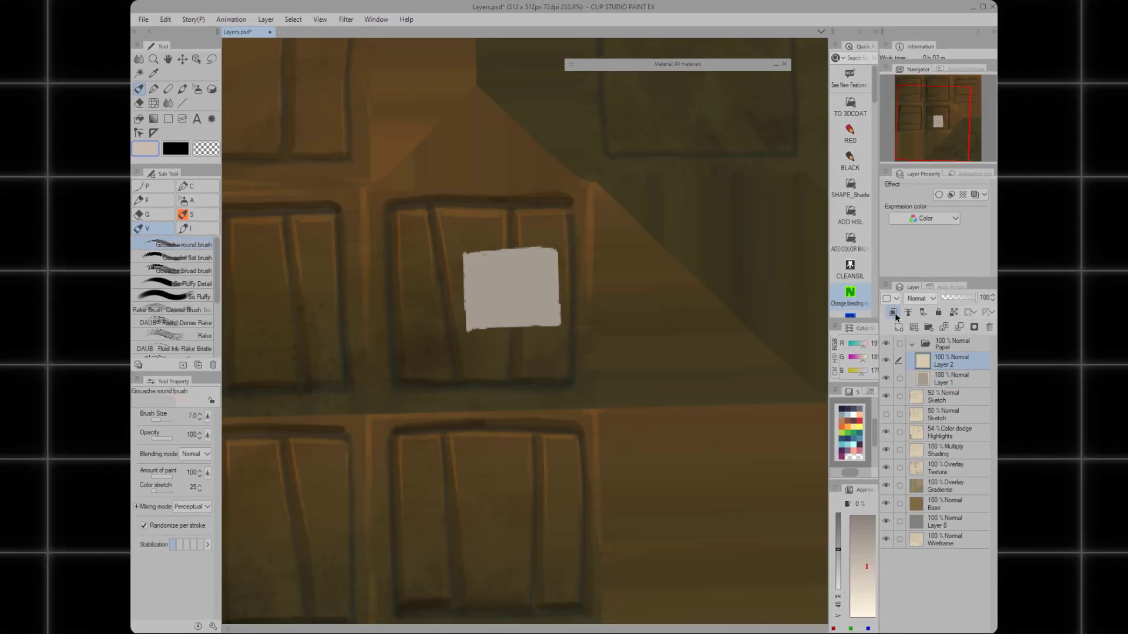
# Clip Layer 2 to the paper layer, scribble dark brown Gouache broad brush texture over the paper, and reduce its opacity to 11%
pyautogui.click(893, 313)
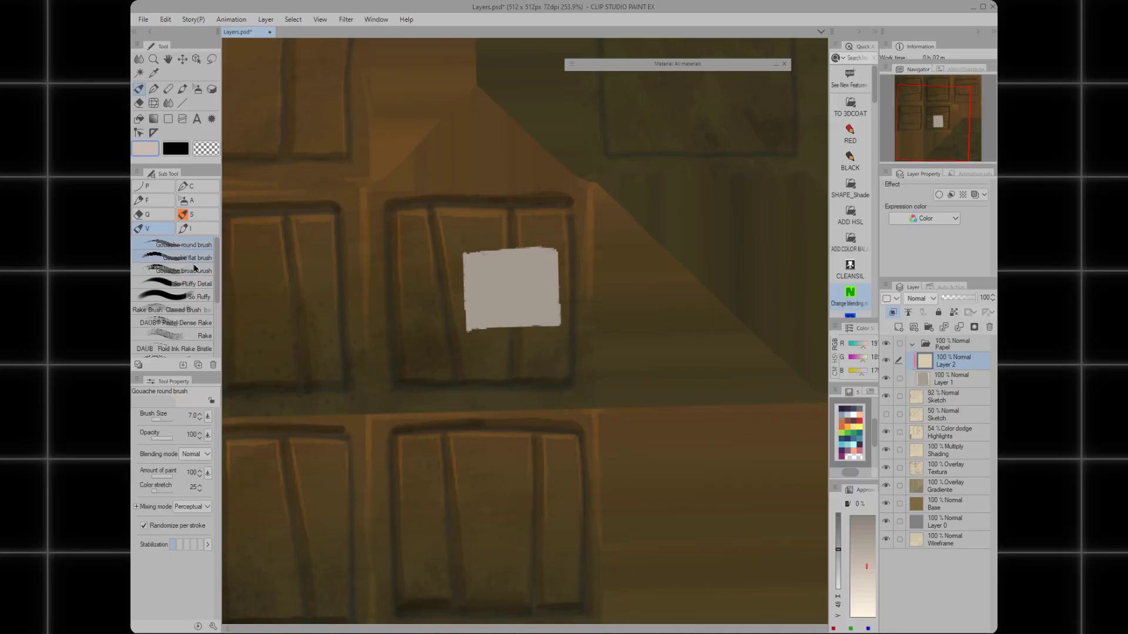
pyautogui.keyDown('alt'); pyautogui.click(545, 334); pyautogui.keyUp('alt')
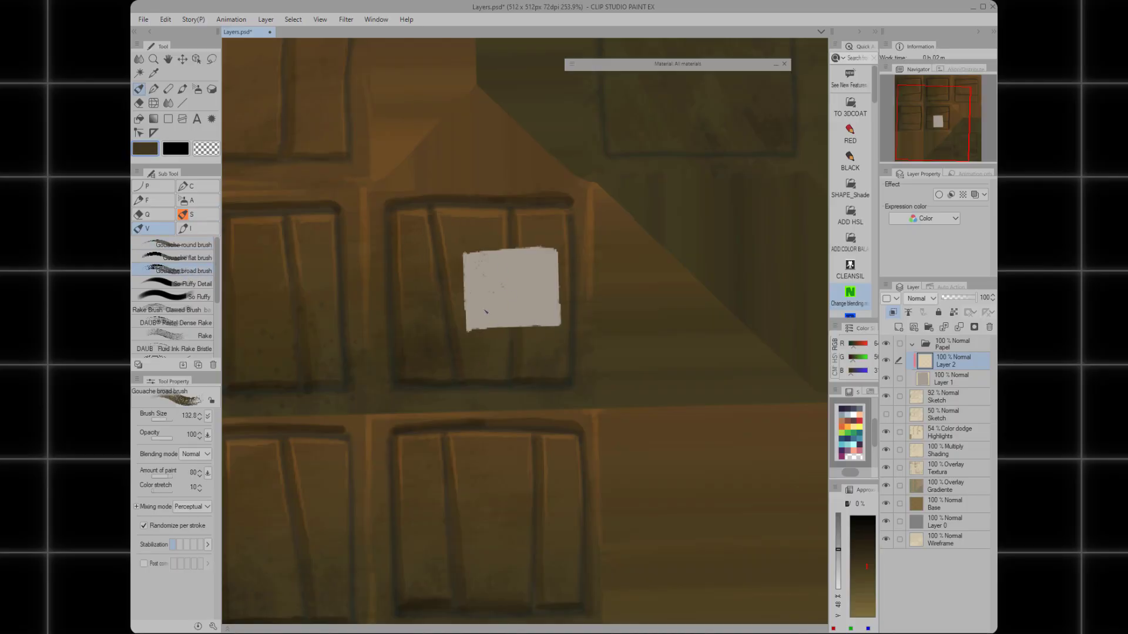
pyautogui.moveTo(486, 311); pyautogui.dragTo(529, 322)
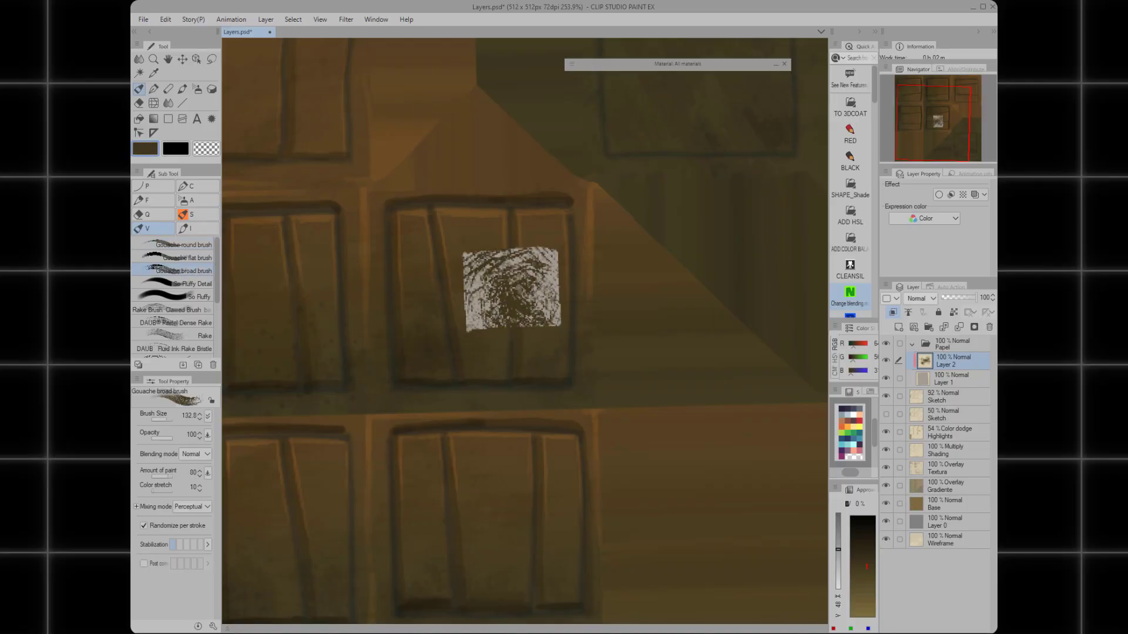
pyautogui.click(963, 297)
pyautogui.moveTo(951, 296); pyautogui.dragTo(946, 297)
# Add another layer in the Papel folder and place it beneath Layer 1
pyautogui.click(933, 384)
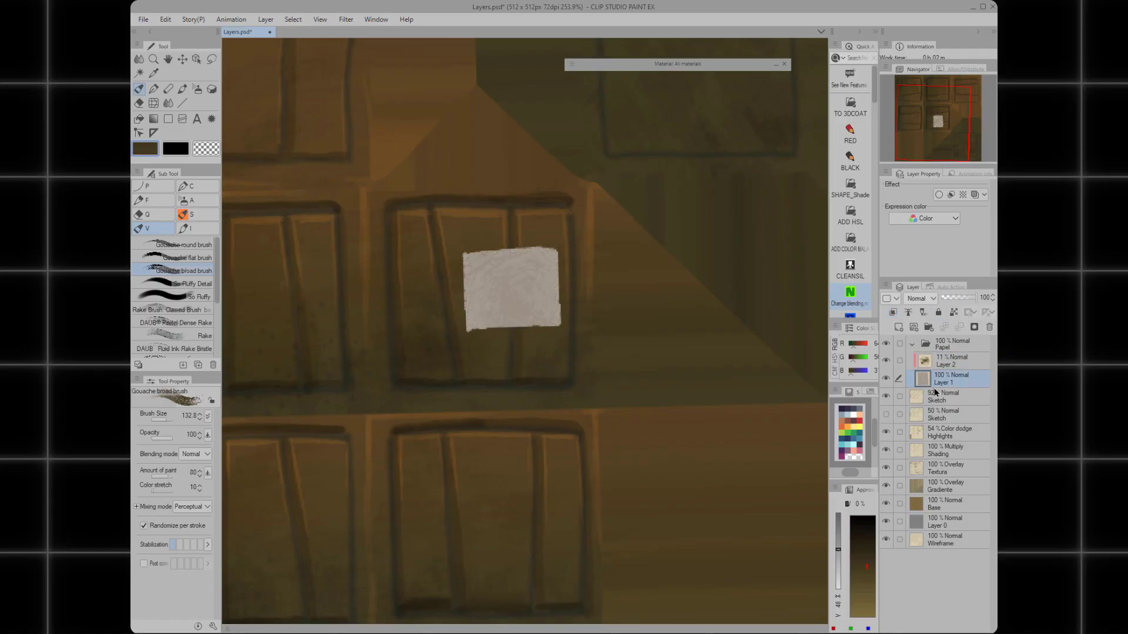
pyautogui.hotkey('ctrl', 'shift', 'n')
pyautogui.moveTo(932, 383); pyautogui.dragTo(935, 404)
pyautogui.scroll(2, 516, 311)
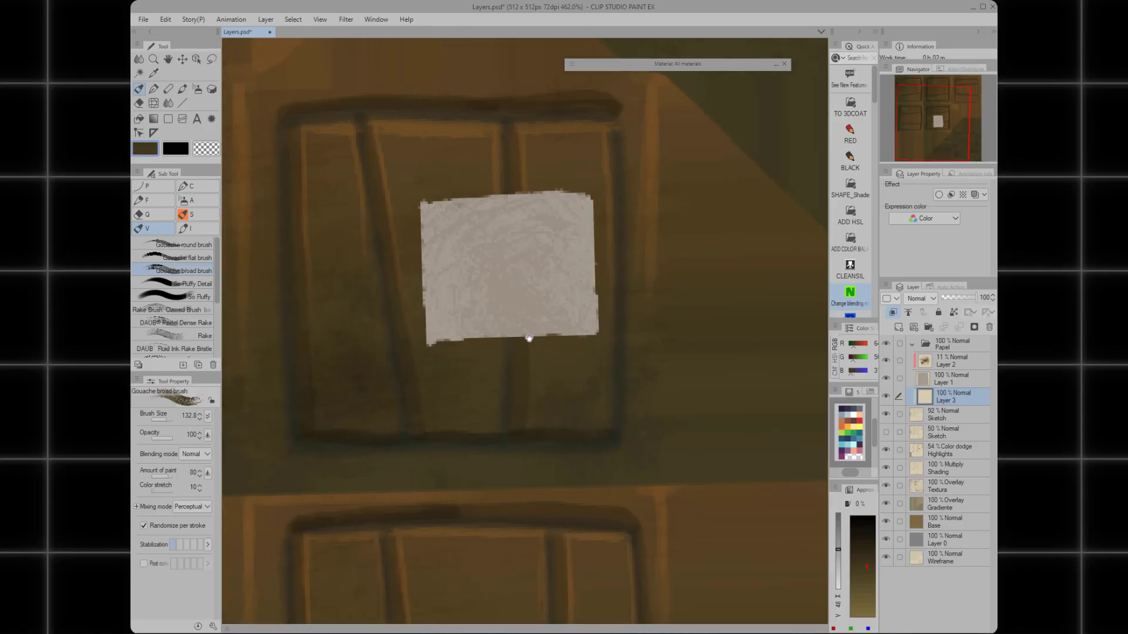
# Save Layers.psd and close it to return to 3DCoat with the updated texture
pyautogui.keyDown('ctrl'); pyautogui.moveTo(565, 319); pyautogui.dragTo(550, 359); pyautogui.keyUp('ctrl')
pyautogui.keyDown('ctrl'); pyautogui.moveTo(551, 347); pyautogui.dragTo(566, 347); pyautogui.keyUp('ctrl')
pyautogui.moveTo(558, 355); pyautogui.dragTo(556, 315)
pyautogui.hotkey('ctrl', 's')
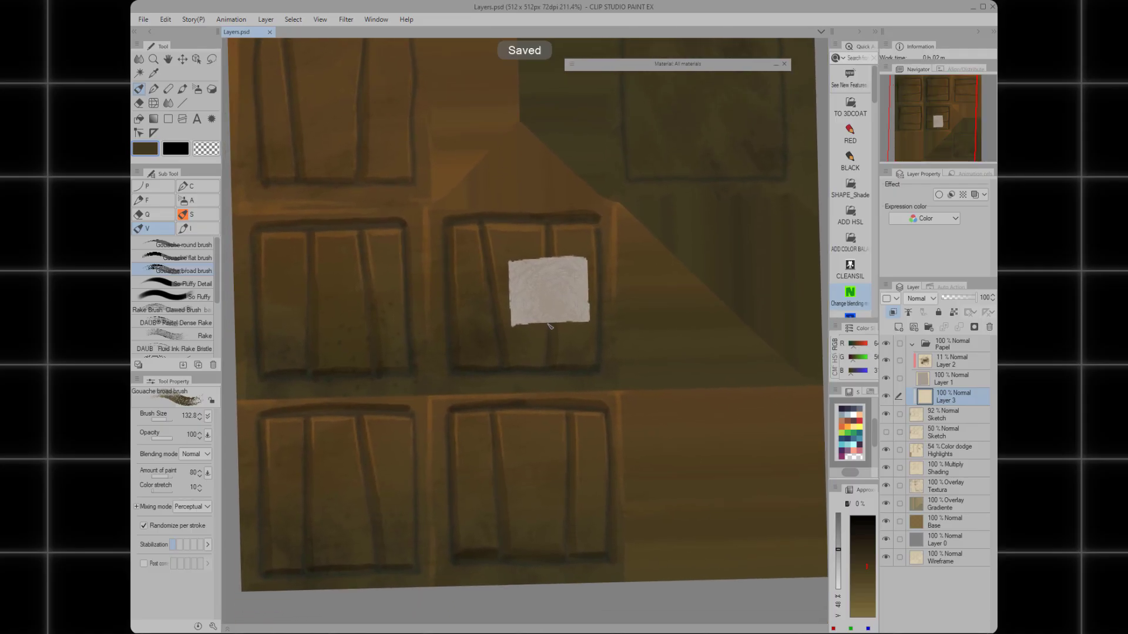
pyautogui.hotkey('ctrl', 'w')
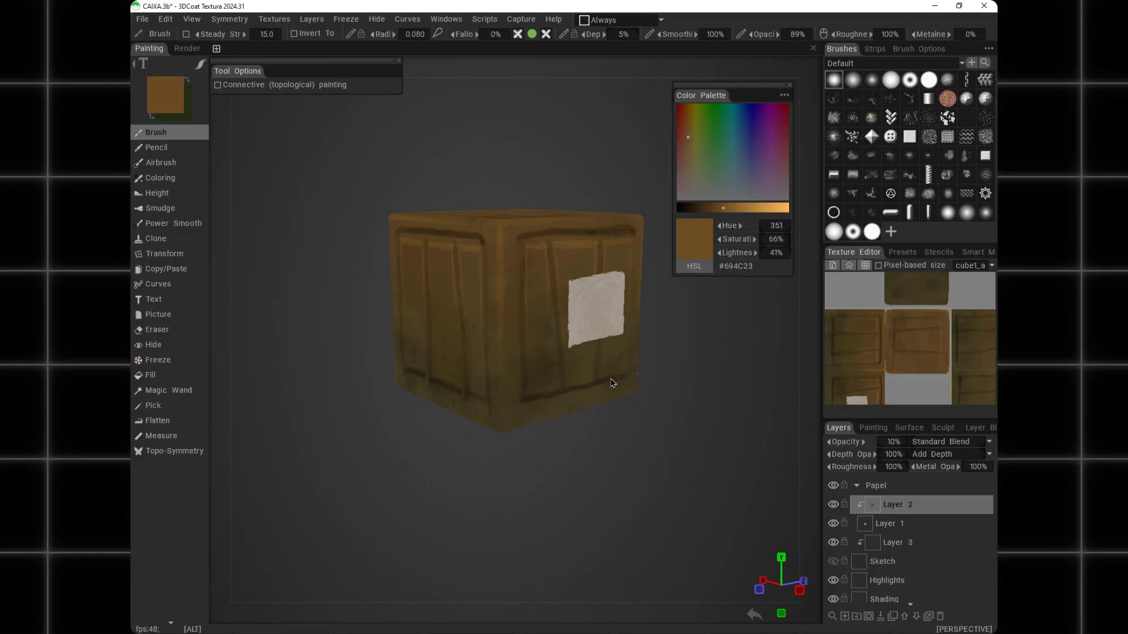
# Add a new unclipped layer in the Papel folder between Layer 1 and Layer 3
pyautogui.moveTo(611, 382)
pyautogui.keyDown('alt'); pyautogui.mouseDown()
pyautogui.moveTo(622, 374)
pyautogui.moveTo(612, 352)
pyautogui.moveTo(654, 320)
pyautogui.moveTo(728, 322)
pyautogui.mouseUp(); pyautogui.keyUp('alt')
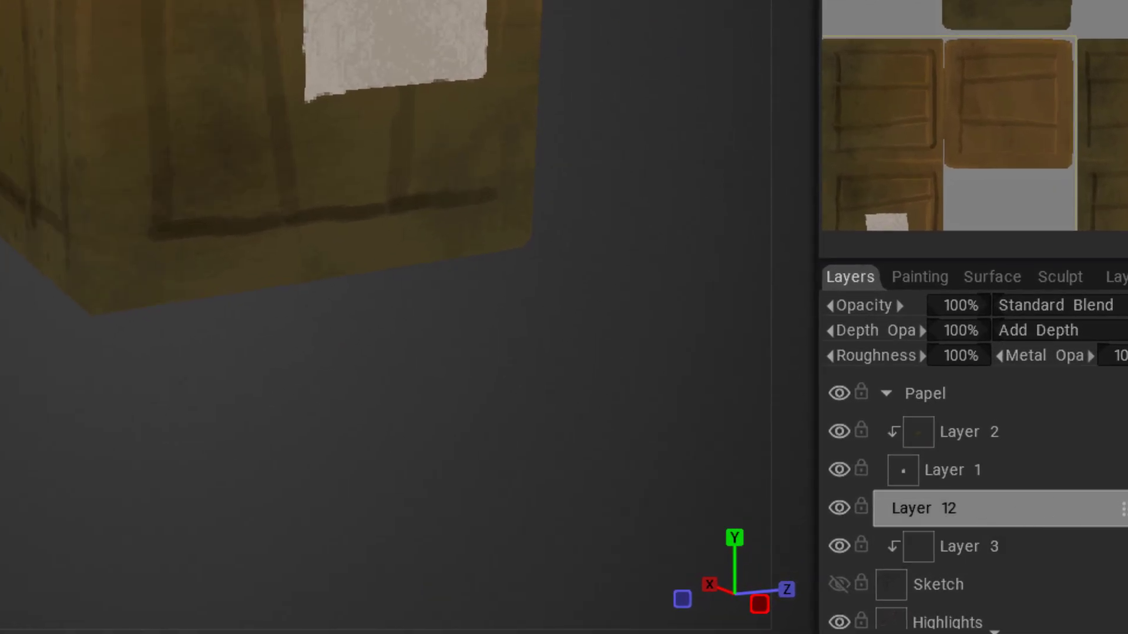
pyautogui.moveTo(1122, 509); pyautogui.dragTo(1121, 551)
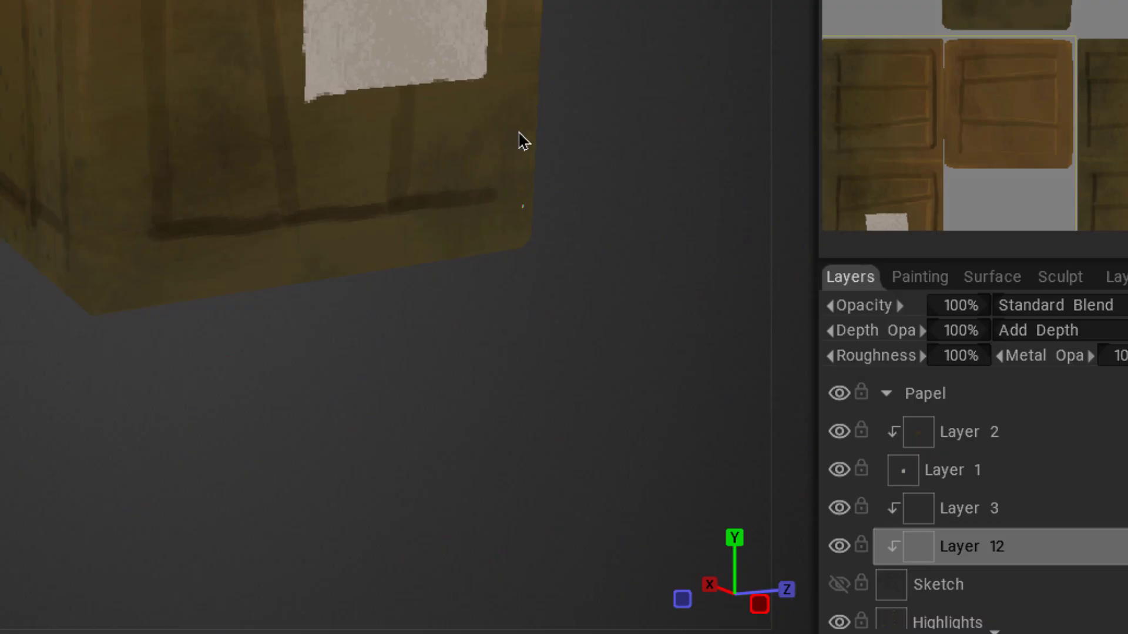
pyautogui.moveTo(519, 141); pyautogui.dragTo(304, 313, button='middle')
pyautogui.scroll(2, 181, 78)
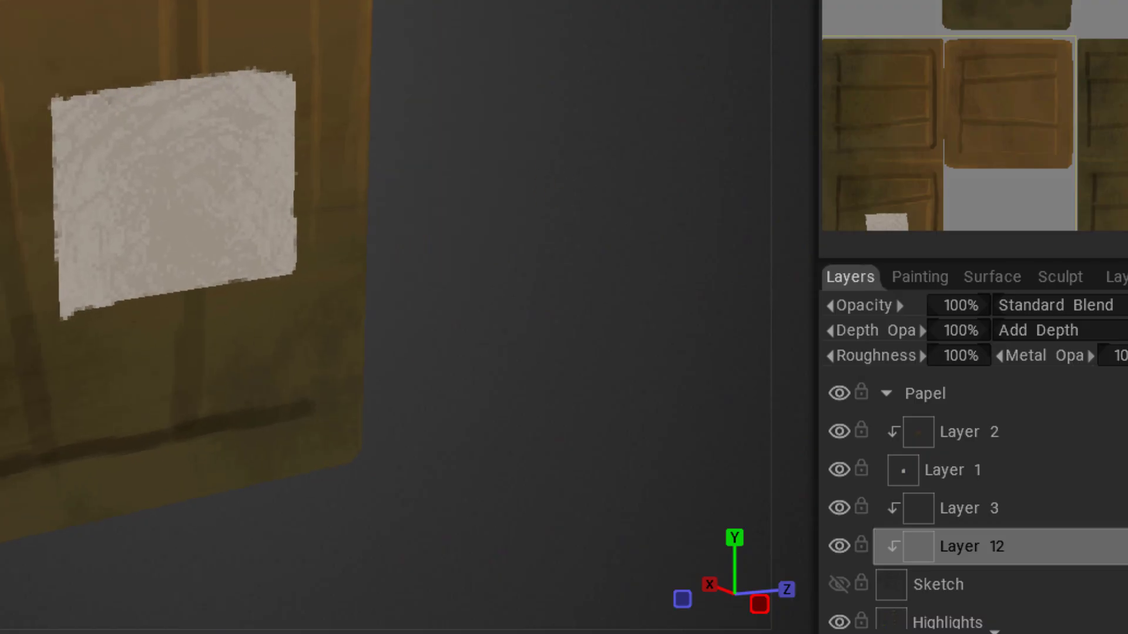
pyautogui.keyDown('alt'); pyautogui.moveTo(104, 293); pyautogui.dragTo(94, 320, button='right'); pyautogui.keyUp('alt')
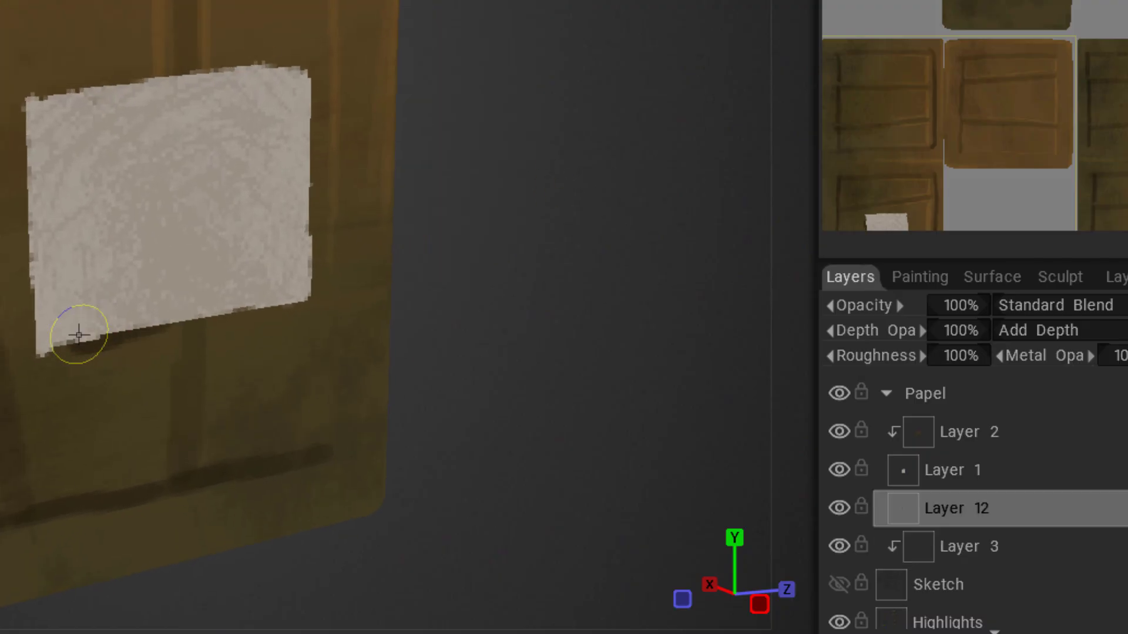
# Paint a dark drop shadow beneath the paper along its lower edge and both side edges
pyautogui.moveTo(78, 333); pyautogui.dragTo(210, 314)
pyautogui.moveTo(118, 336); pyautogui.dragTo(269, 305)
pyautogui.moveTo(197, 315)
pyautogui.mouseDown()
pyautogui.moveTo(309, 307)
pyautogui.moveTo(312, 196)
pyautogui.mouseUp()
pyautogui.keyDown('alt'); pyautogui.moveTo(283, 197); pyautogui.dragTo(177, 218, button='right'); pyautogui.keyUp('alt')
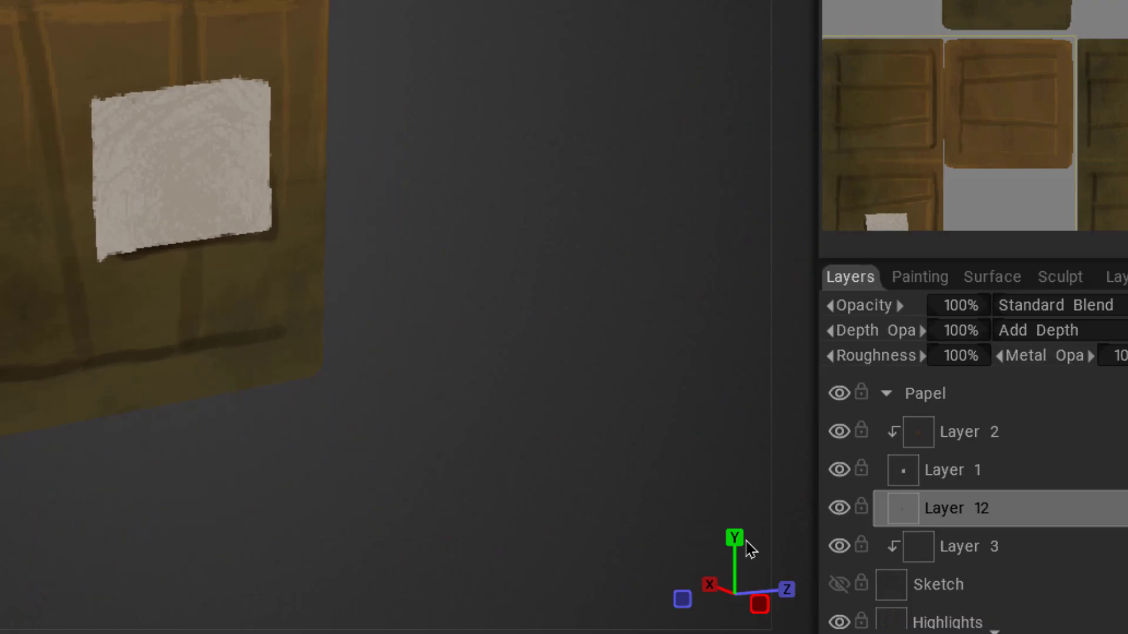
pyautogui.keyDown('alt'); pyautogui.moveTo(179, 146); pyautogui.dragTo(309, 173, button='right'); pyautogui.keyUp('alt')
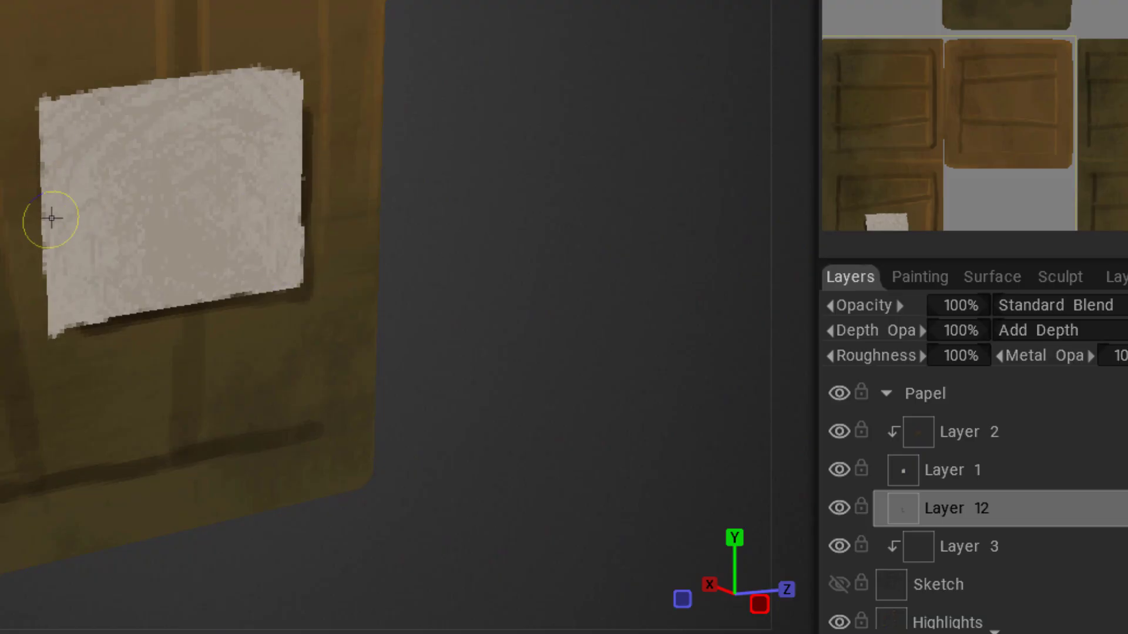
pyautogui.moveTo(43, 202)
pyautogui.mouseDown()
pyautogui.moveTo(43, 290)
pyautogui.moveTo(68, 324)
pyautogui.moveTo(80, 323)
pyautogui.mouseUp()
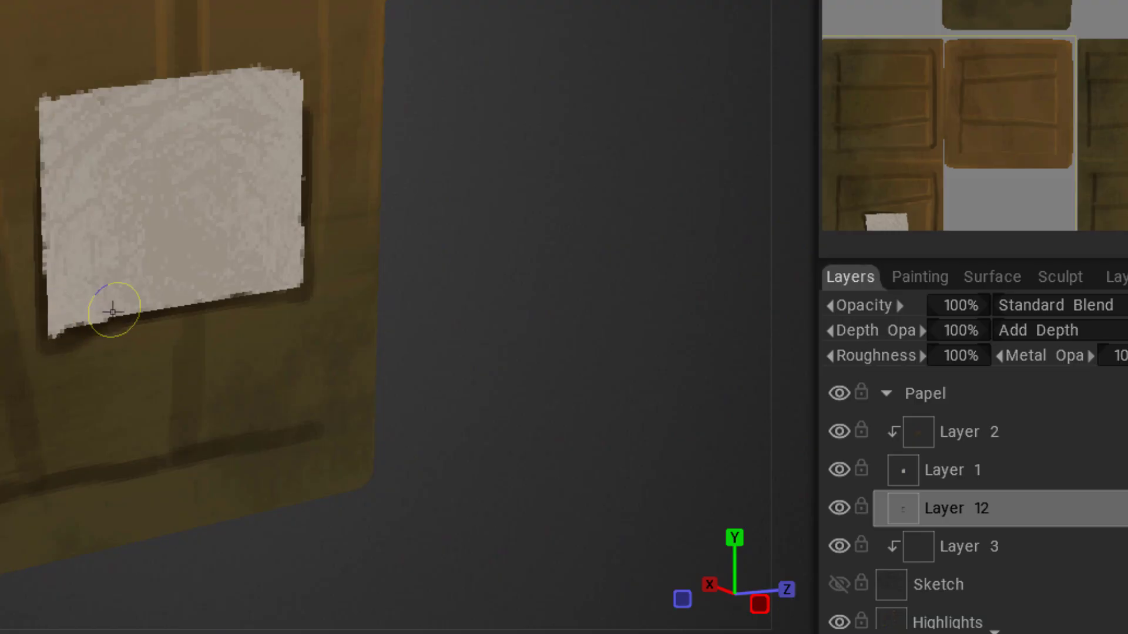
# Soften the outer edge of the paper's drop shadow with a soft round Eraser at radius 0.209
pyautogui.press('e')
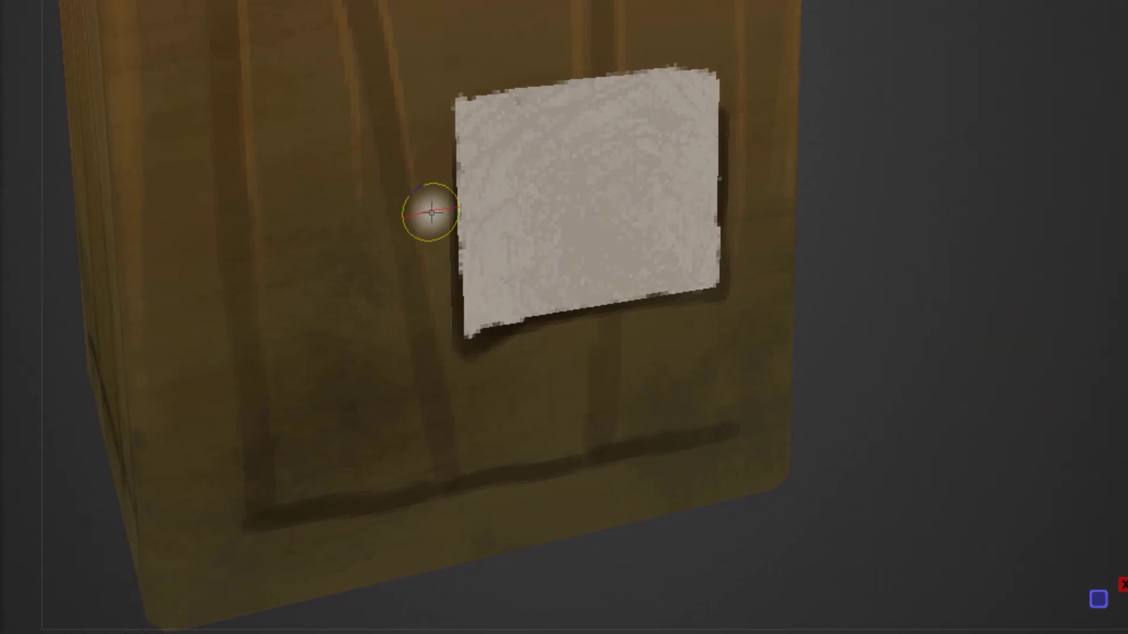
pyautogui.press('e')
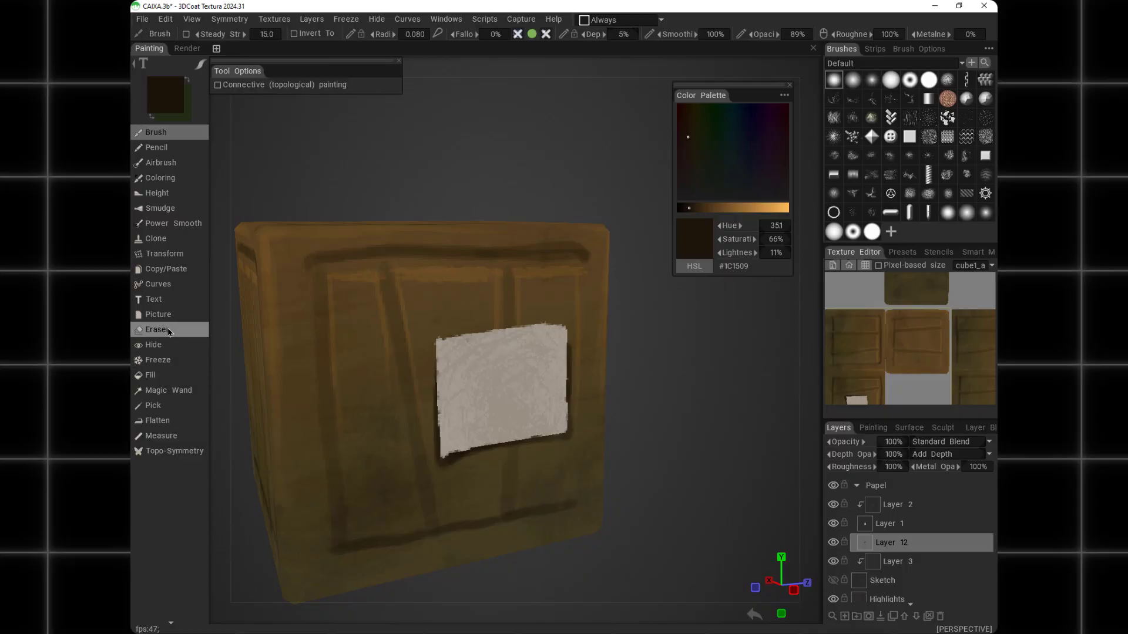
pyautogui.click(168, 332)
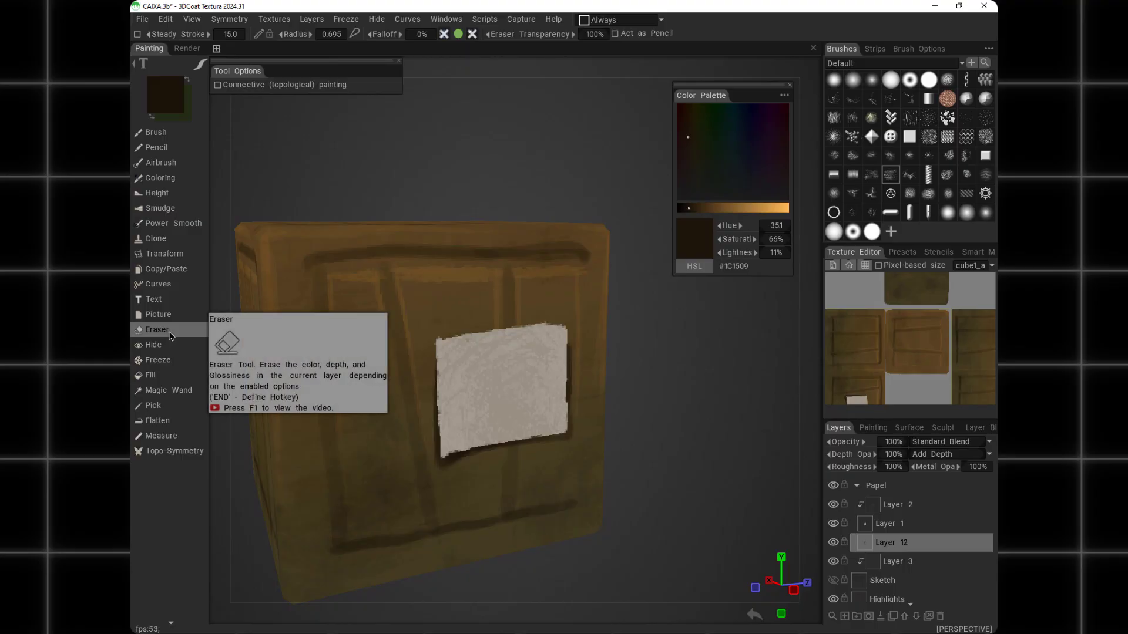
pyautogui.moveTo(533, 468); pyautogui.dragTo(496, 452, button='right')
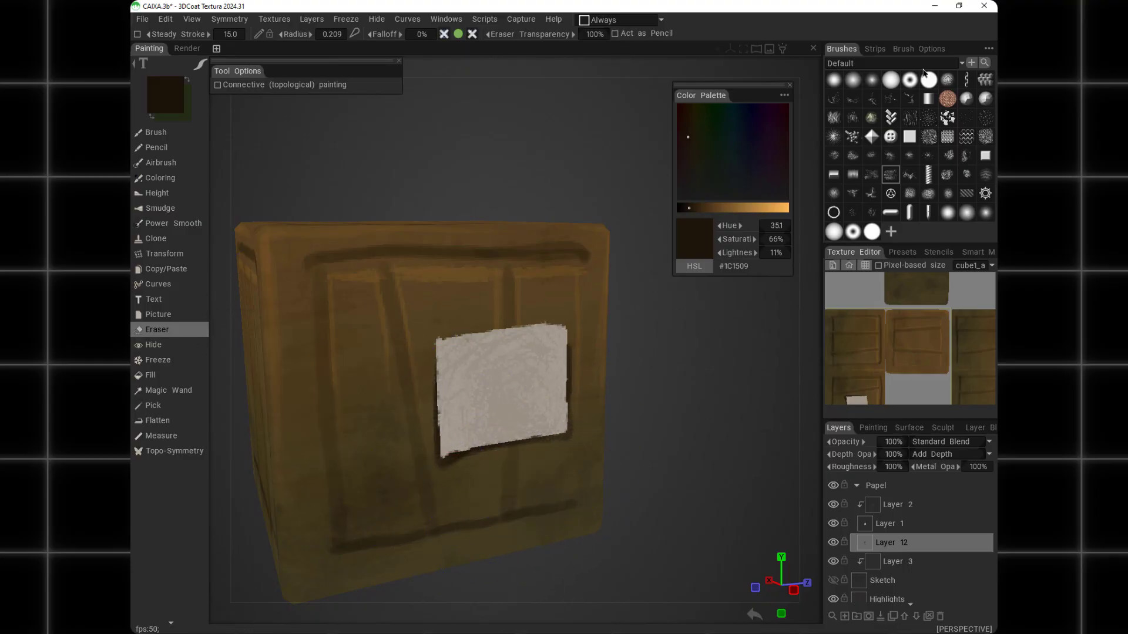
pyautogui.click(833, 79)
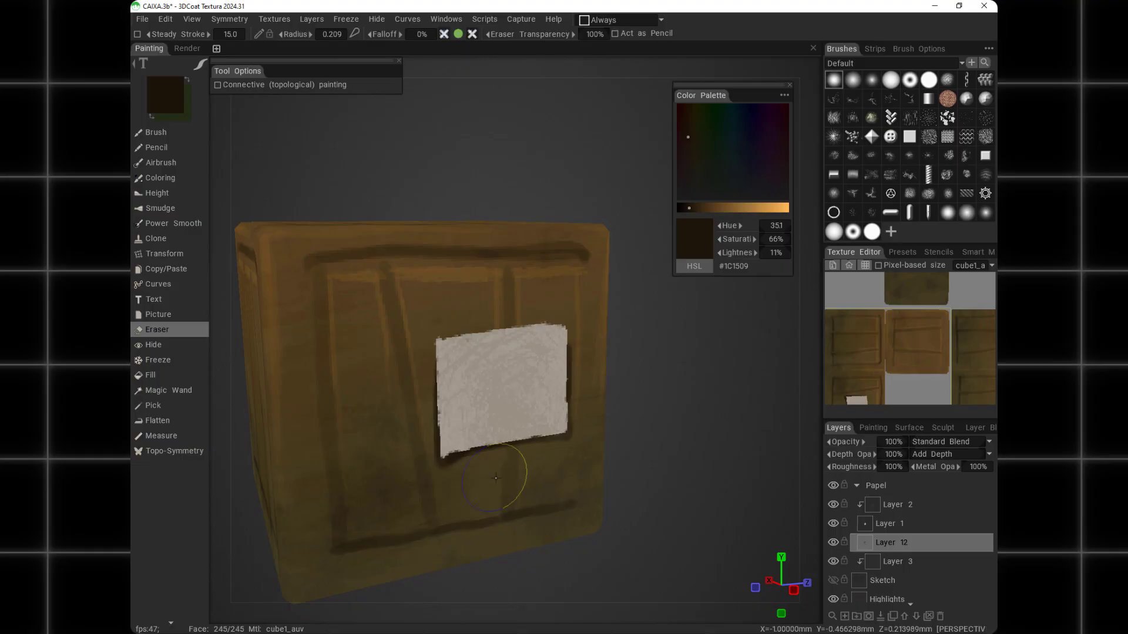
pyautogui.moveTo(557, 452)
pyautogui.mouseDown()
pyautogui.moveTo(478, 471)
pyautogui.moveTo(516, 467)
pyautogui.mouseUp()
pyautogui.moveTo(524, 466); pyautogui.dragTo(512, 424, button='right')
pyautogui.moveTo(512, 424)
pyautogui.mouseDown()
pyautogui.moveTo(561, 405)
pyautogui.moveTo(586, 314)
pyautogui.moveTo(587, 361)
pyautogui.moveTo(564, 354)
pyautogui.mouseUp()
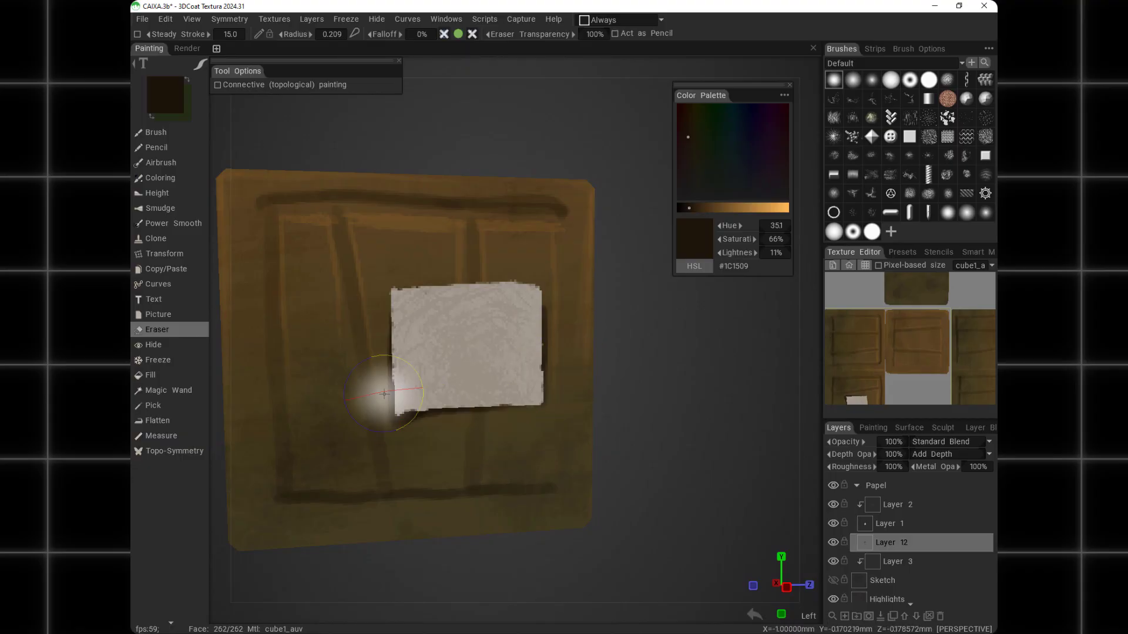
# Save the crate project and send all its layers to Clip Studio Paint as the external editor
pyautogui.hotkey('ctrl', 's')
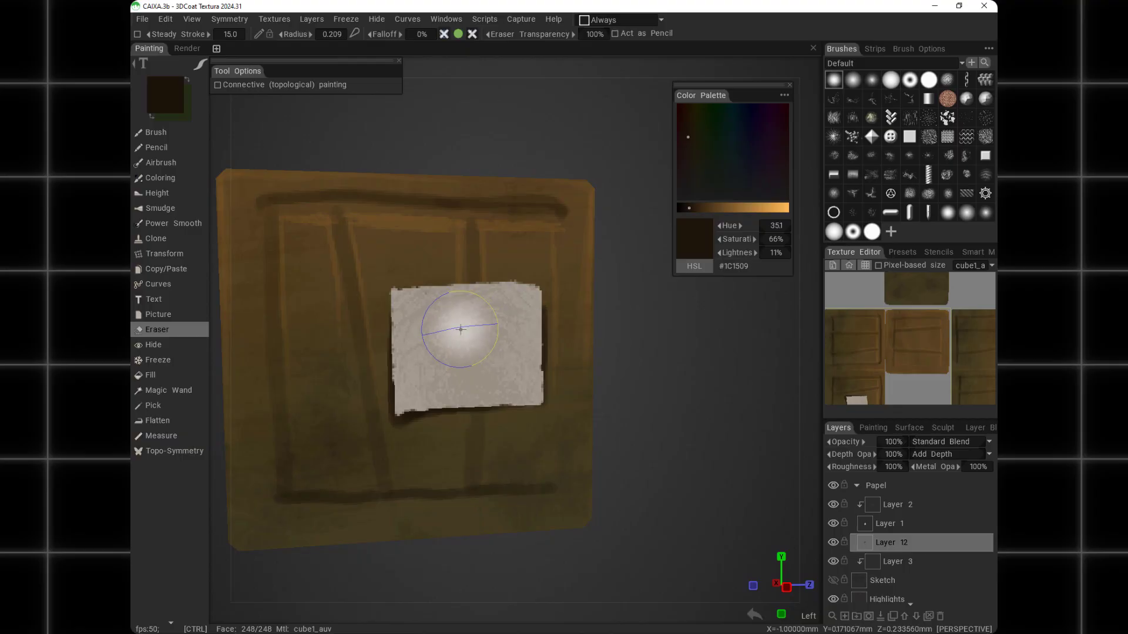
pyautogui.hotkey('alt', 'Tab')
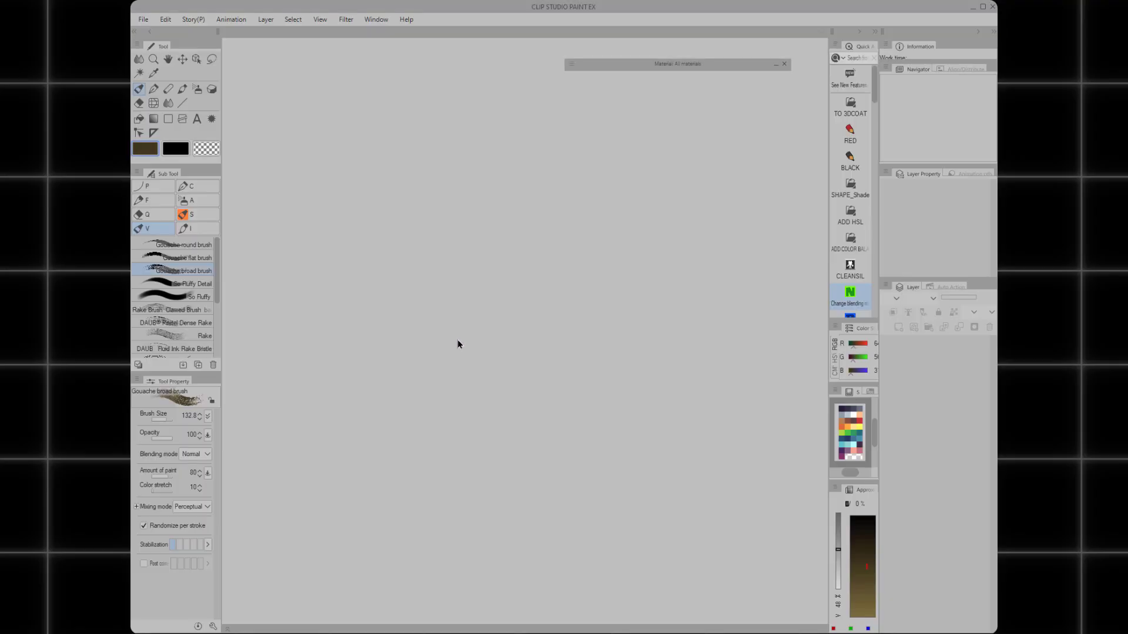
pyautogui.hotkey('alt', 'Tab')
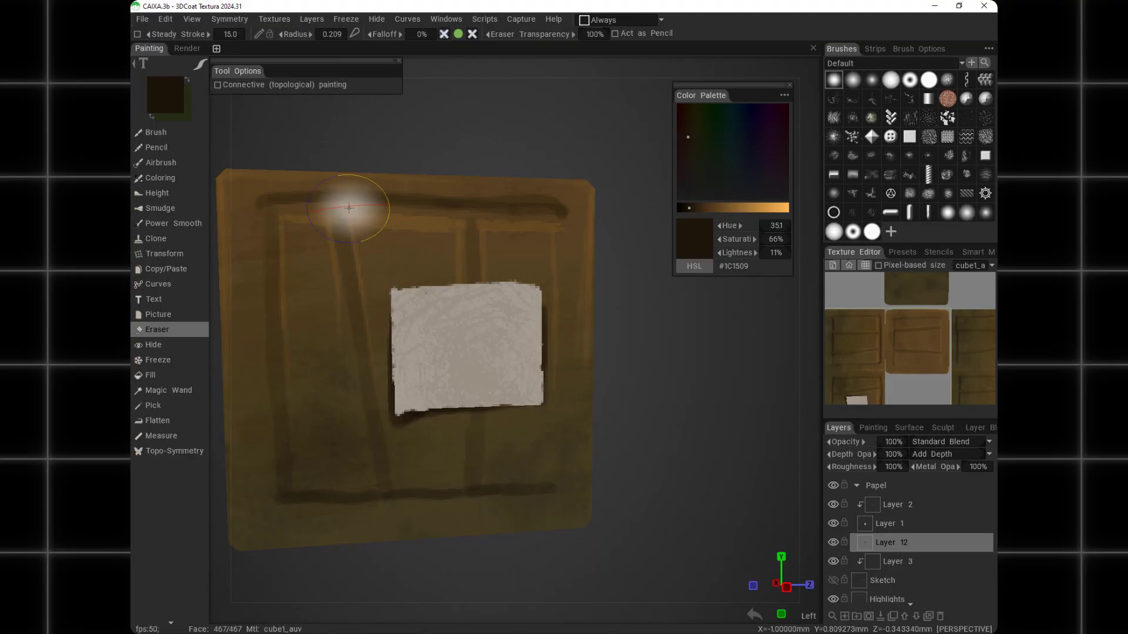
pyautogui.click(165, 19)
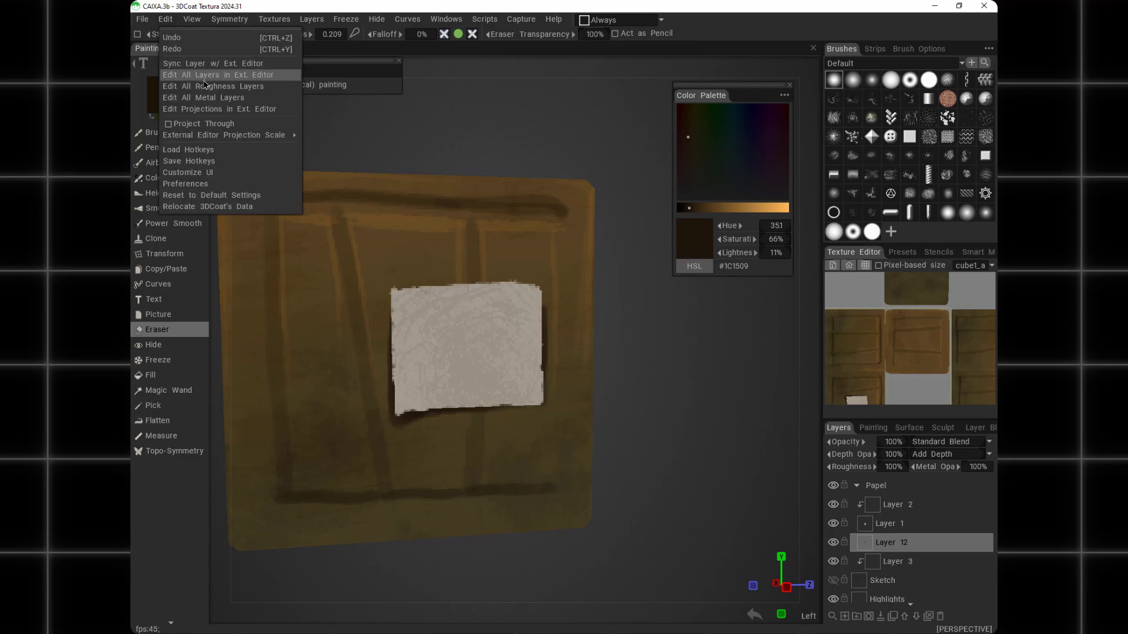
pyautogui.click(206, 79)
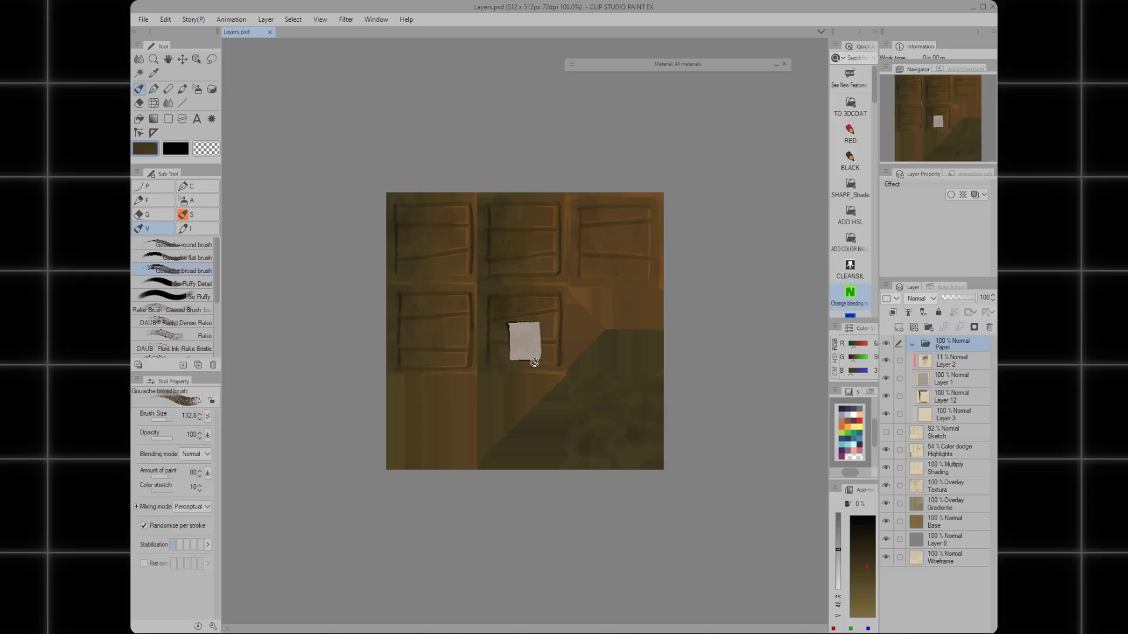
# Touch up the paper's drop shadow on Layer 12 with a gouache brush and a dark brown sampled from the shadow
pyautogui.keyDown('ctrl'); pyautogui.moveTo(523, 326); pyautogui.dragTo(580, 360); pyautogui.keyUp('ctrl')
pyautogui.keyDown('ctrl'); pyautogui.moveTo(408, 325); pyautogui.dragTo(394, 328); pyautogui.keyUp('ctrl')
pyautogui.moveTo(408, 332); pyautogui.dragTo(436, 326)
pyautogui.keyDown('ctrl'); pyautogui.keyDown('shift'); pyautogui.click(438, 320); pyautogui.keyUp('shift'); pyautogui.keyUp('ctrl')
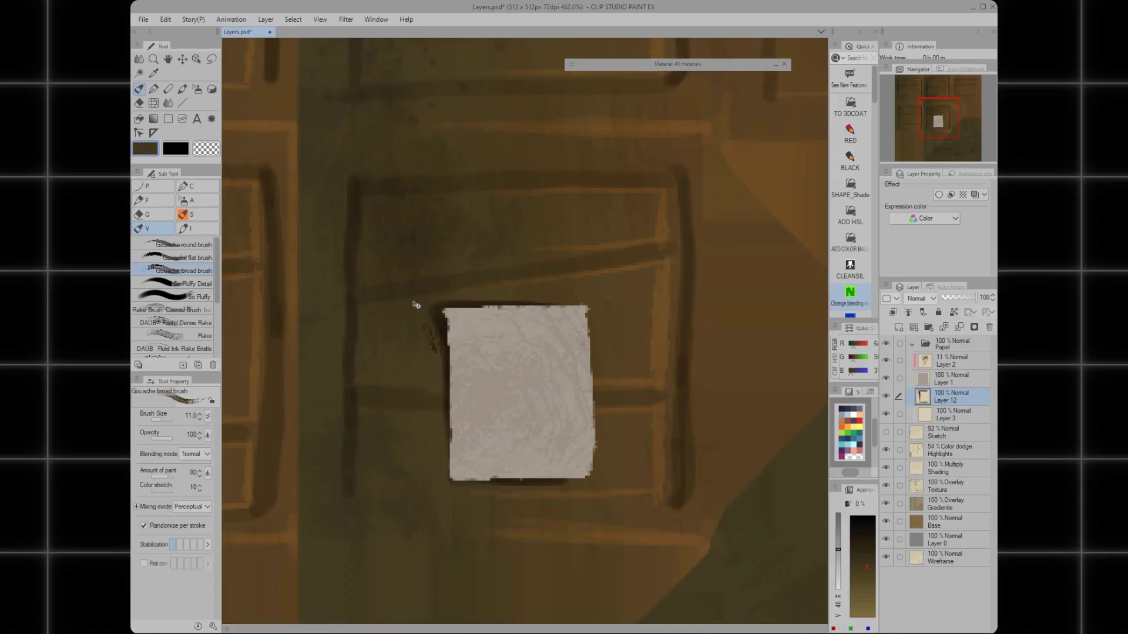
pyautogui.keyDown('alt'); pyautogui.click(443, 316); pyautogui.keyUp('alt')
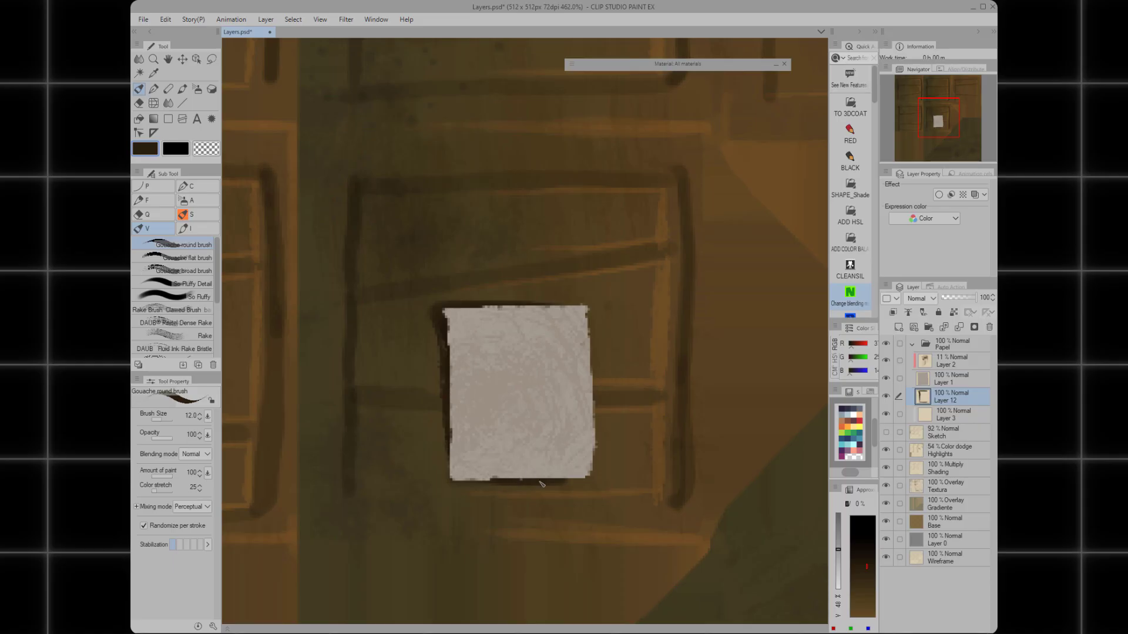
pyautogui.keyDown('shift'); pyautogui.moveTo(592, 379); pyautogui.dragTo(598, 298); pyautogui.keyUp('shift')
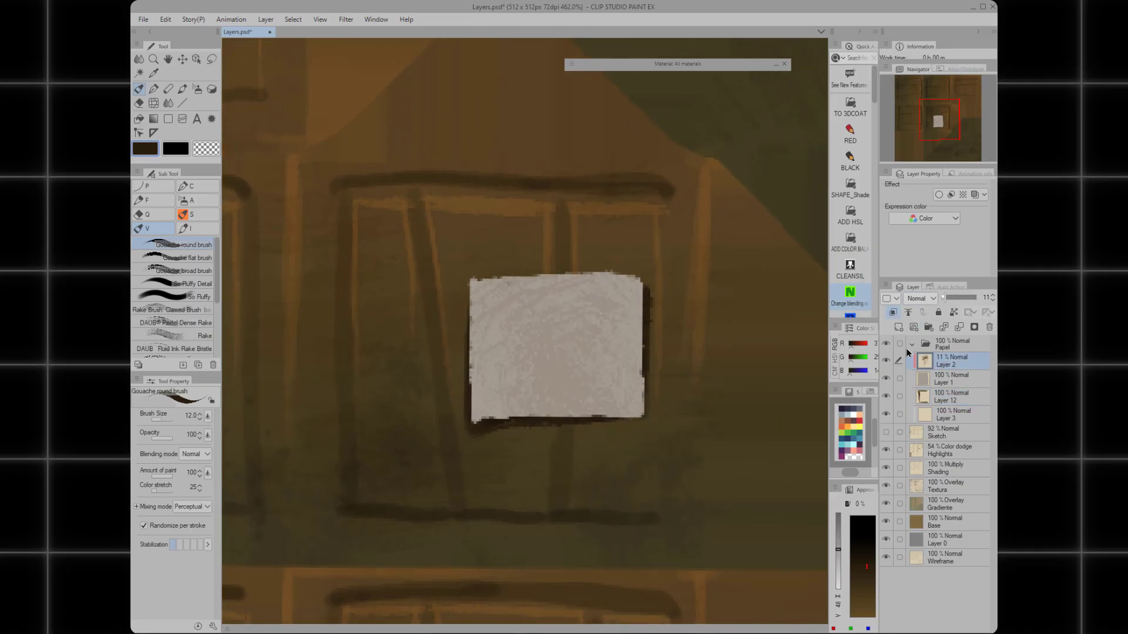
# Add a layer above Layer 2 in the Papel folder and hand-letter DADO in crimson across the paper
pyautogui.click(898, 327)
pyautogui.moveTo(609, 320); pyautogui.dragTo(585, 295)
pyautogui.press('w')
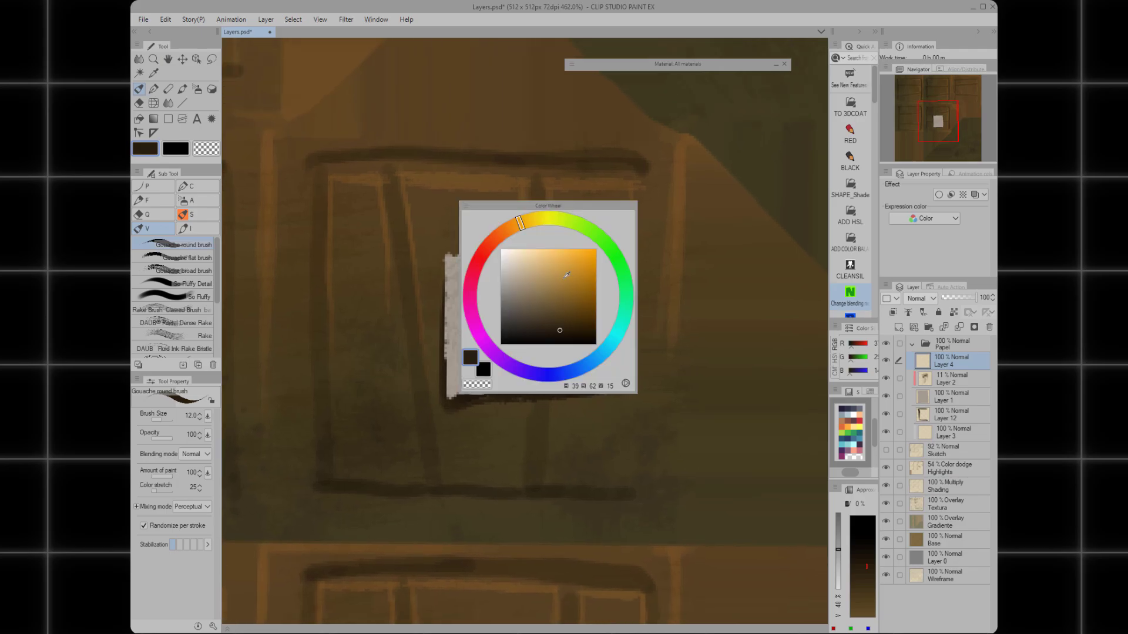
pyautogui.click(477, 285)
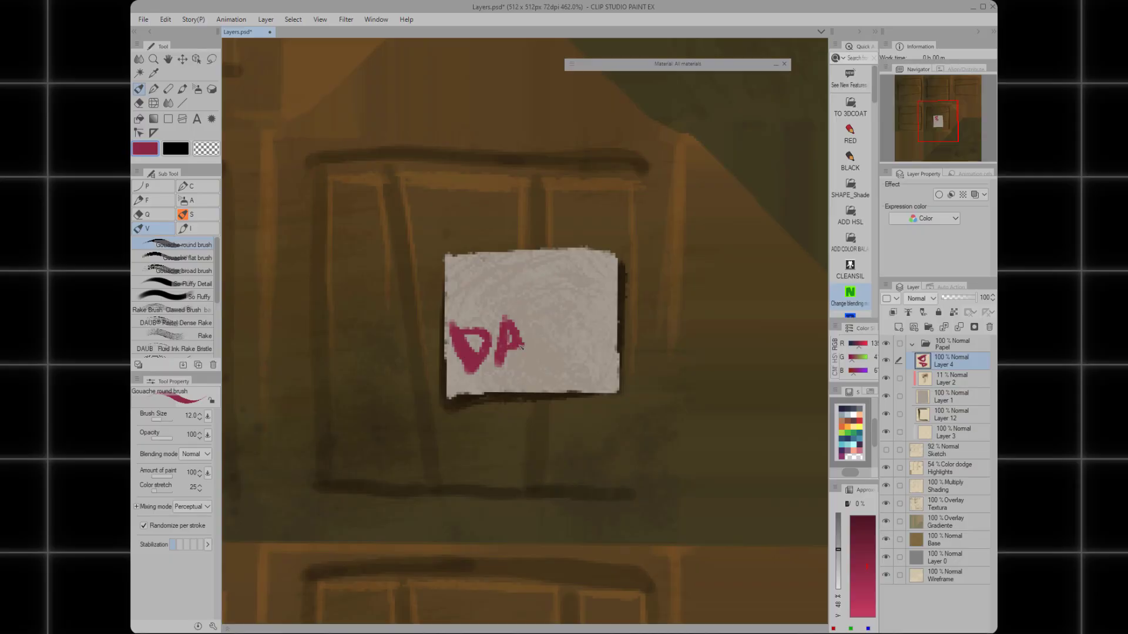
pyautogui.moveTo(579, 303); pyautogui.dragTo(581, 305)
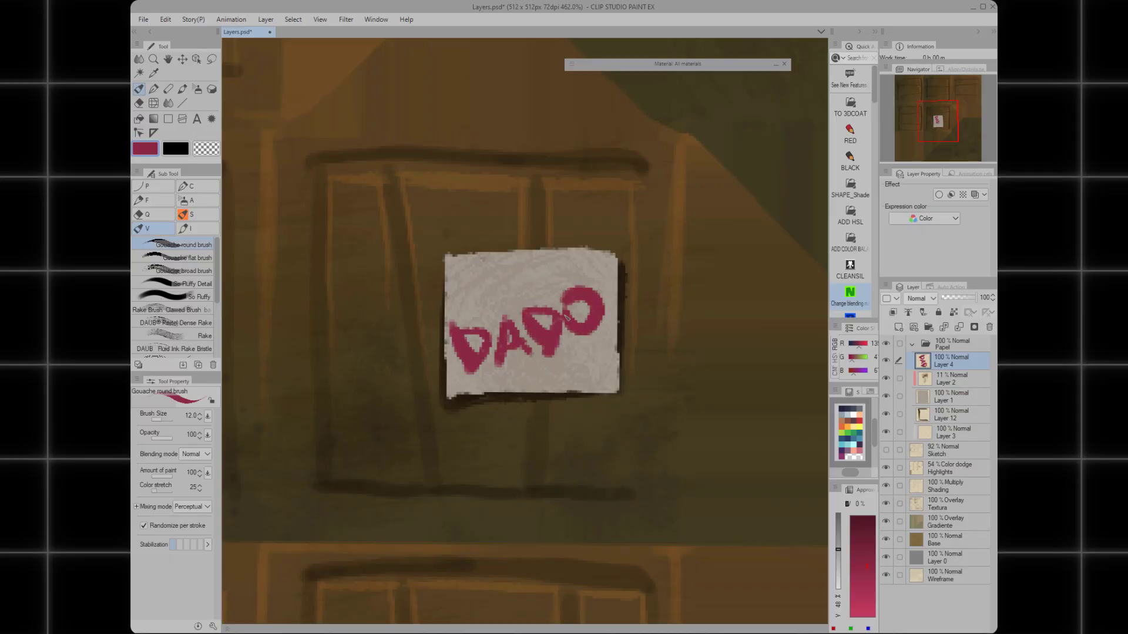
# Set the lettering layer to Multiply blending at 51% opacity
pyautogui.moveTo(976, 297); pyautogui.dragTo(961, 299)
pyautogui.click(919, 299)
pyautogui.click(928, 338)
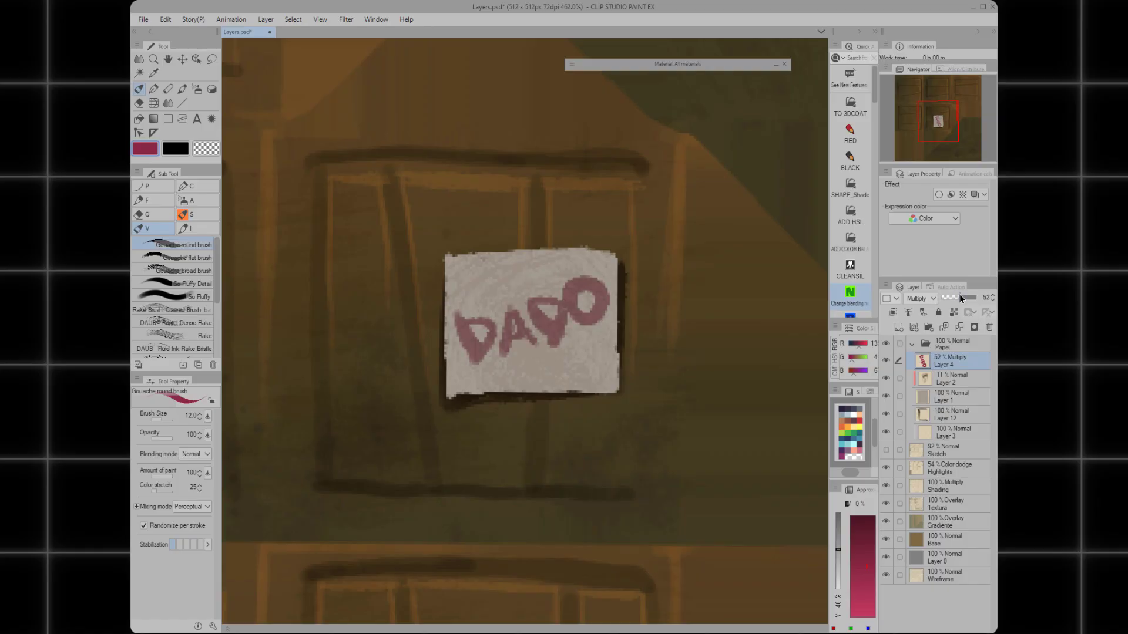
# Underline the DADO lettering with one thin slanted stroke, redoing the stroke where it is too heavy
pyautogui.hotkey('ctrl', 'z')
pyautogui.moveTo(482, 382); pyautogui.dragTo(605, 334)
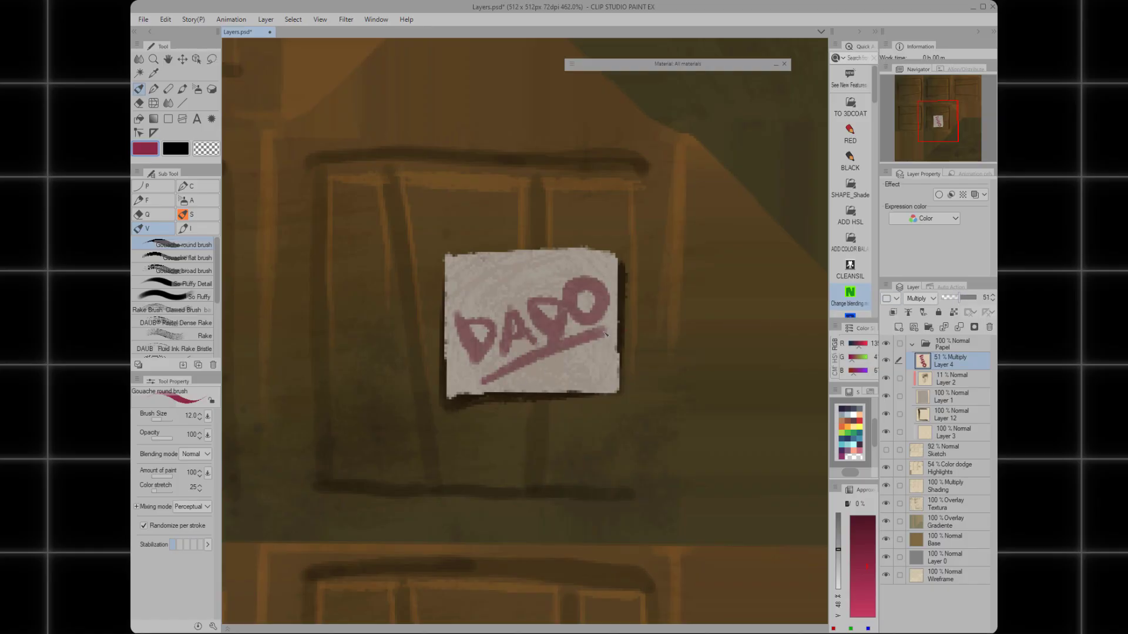
pyautogui.hotkey('ctrl', 'z')
pyautogui.moveTo(486, 376); pyautogui.dragTo(592, 333)
# Save Layers.psd and return to 3DCoat to view the lettered paper on the crate
pyautogui.hotkey('ctrl', 's')
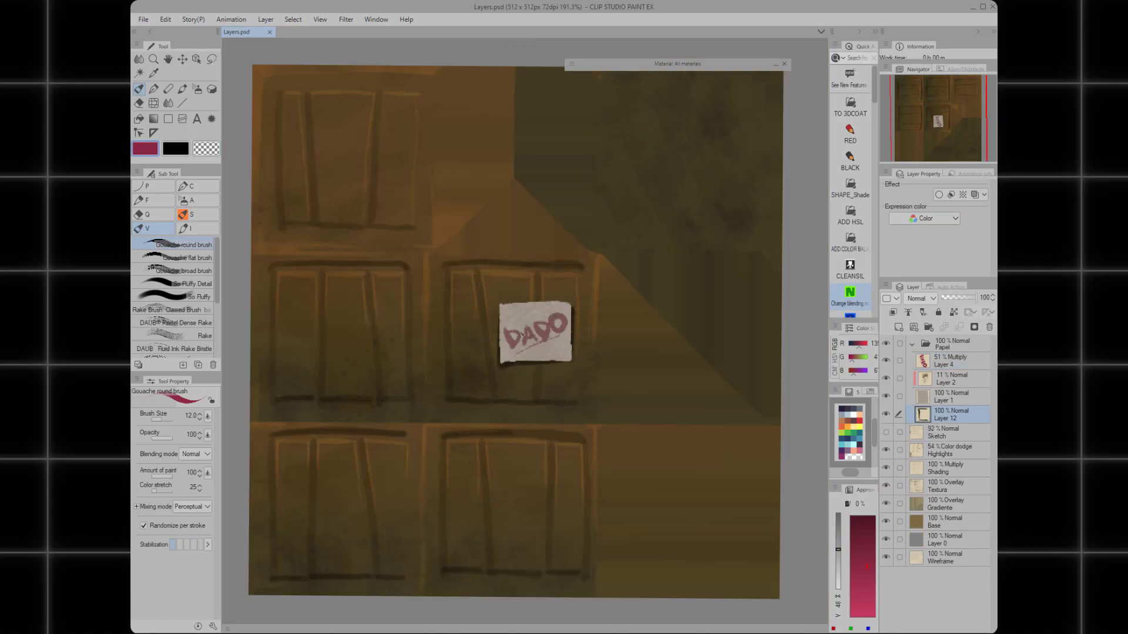
pyautogui.hotkey('alt', 'Tab')
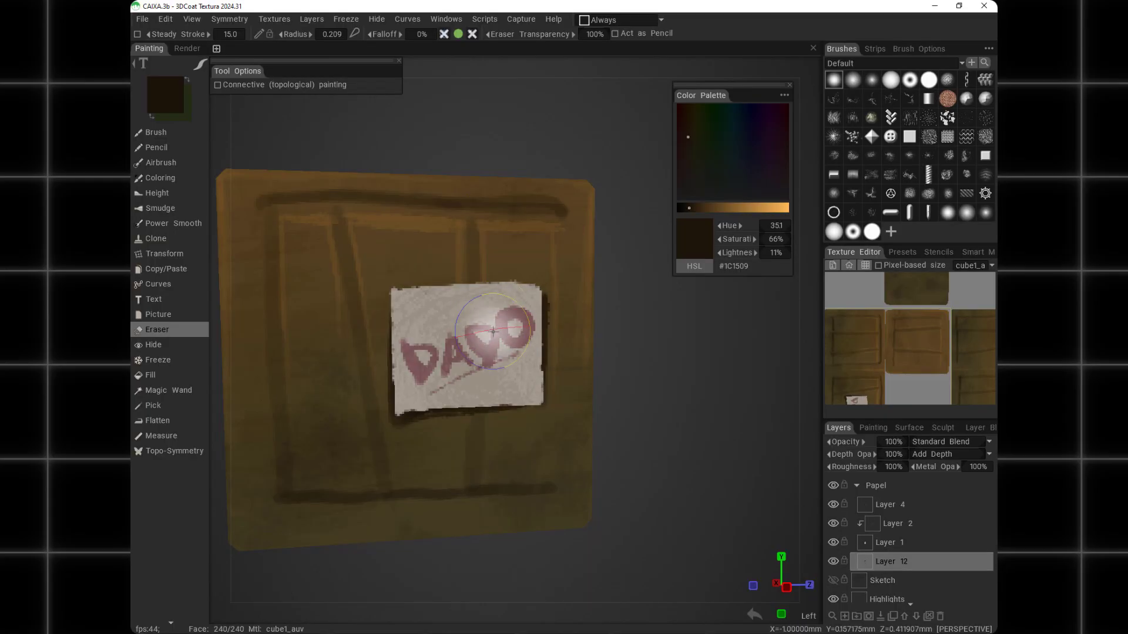
pyautogui.keyDown('alt'); pyautogui.moveTo(655, 375); pyautogui.dragTo(517, 329); pyautogui.keyUp('alt')
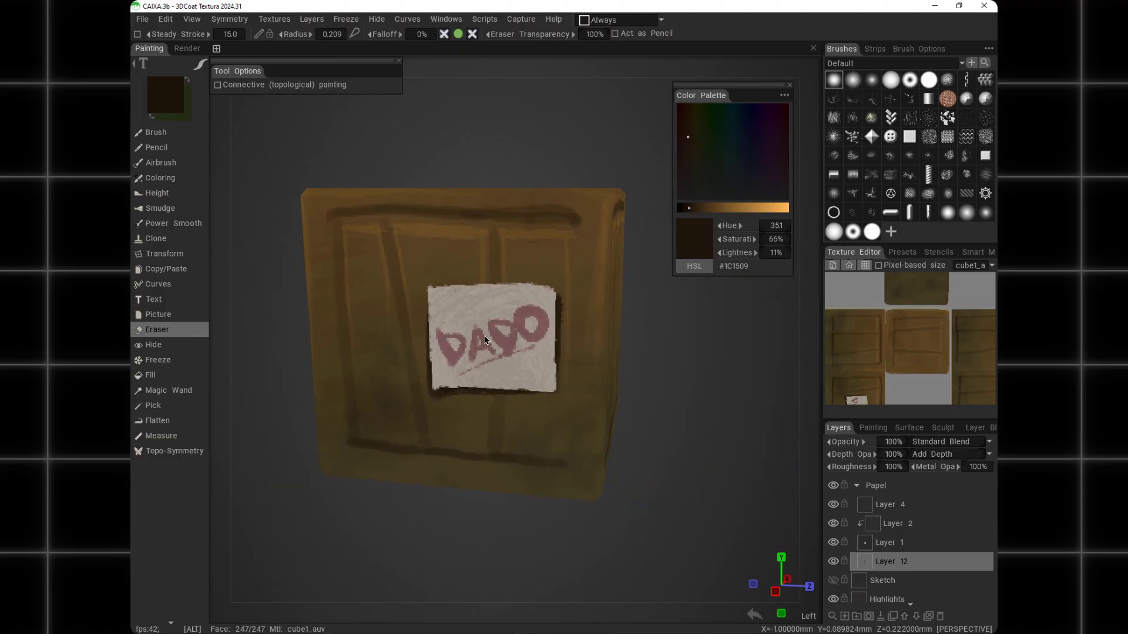
# Add a new layer above Layer 4 in the Papel folder
pyautogui.click(886, 504)
pyautogui.click(894, 523)
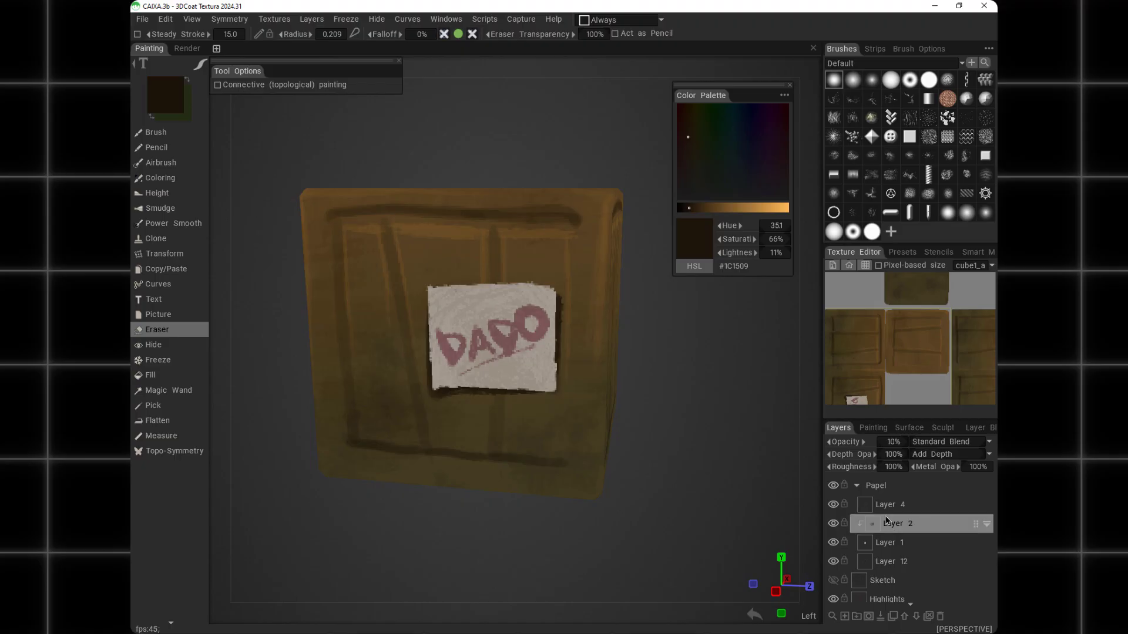
pyautogui.click(887, 504)
pyautogui.click(844, 616)
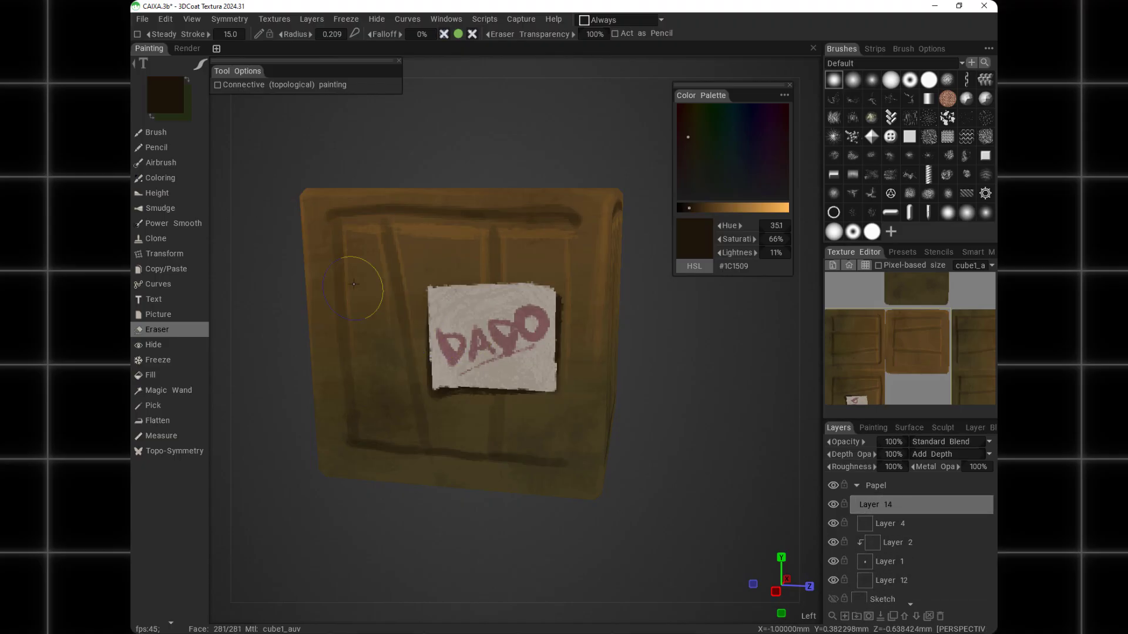
# Paint a dark test scribble over the paper's upper part and send all layers to the external editor
pyautogui.click(166, 133)
pyautogui.moveTo(431, 291)
pyautogui.mouseDown()
pyautogui.moveTo(464, 276)
pyautogui.moveTo(423, 320)
pyautogui.moveTo(464, 334)
pyautogui.mouseUp()
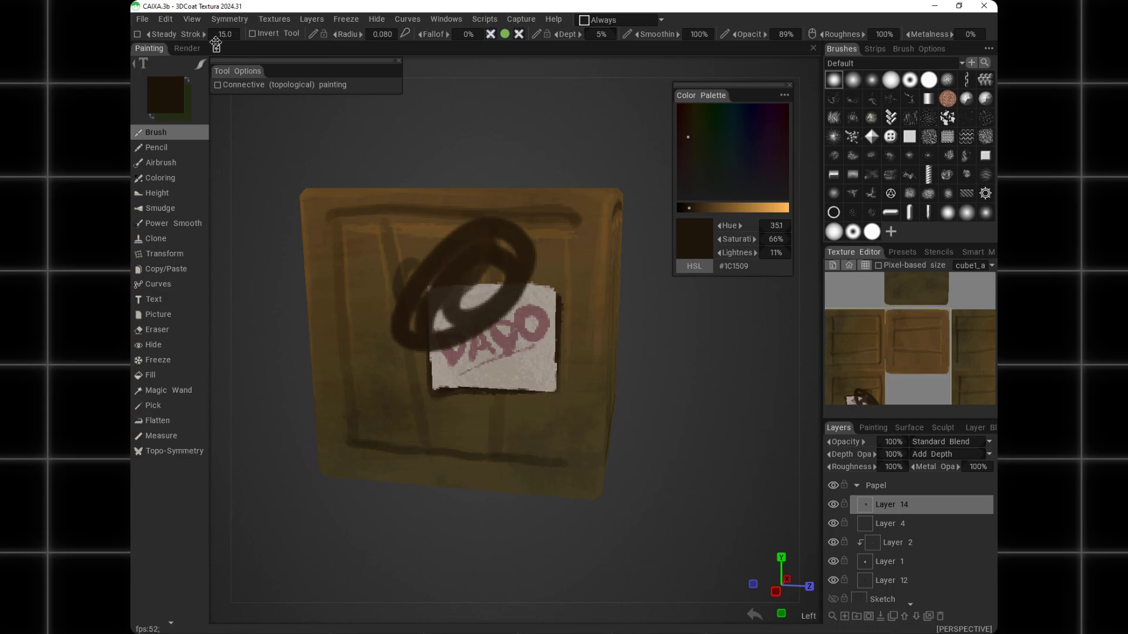
pyautogui.click(167, 20)
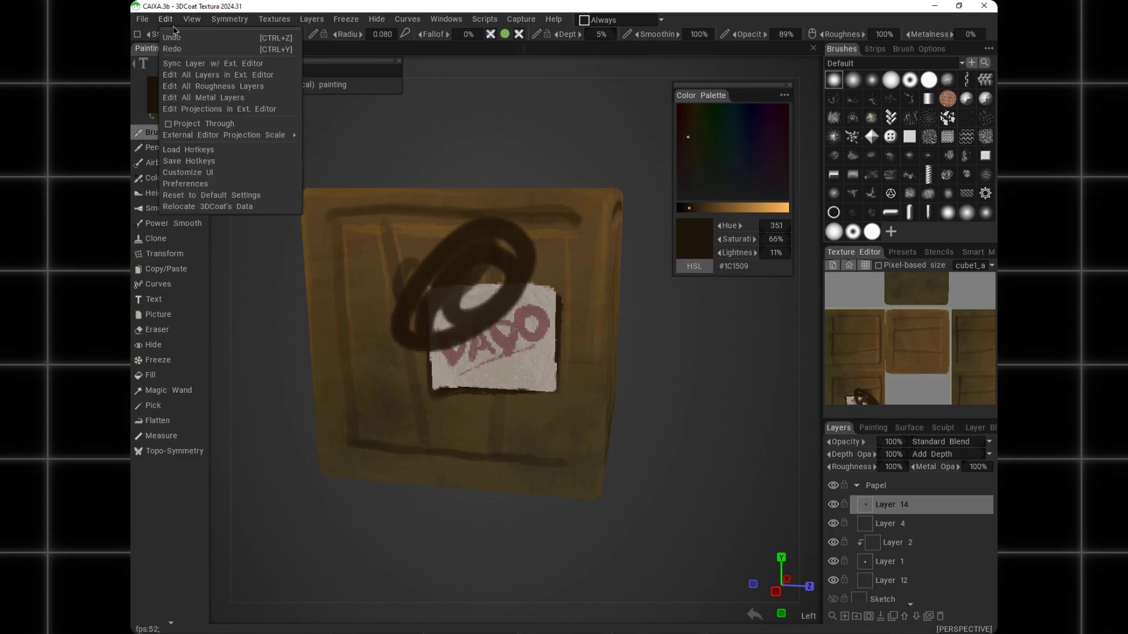
pyautogui.click(189, 81)
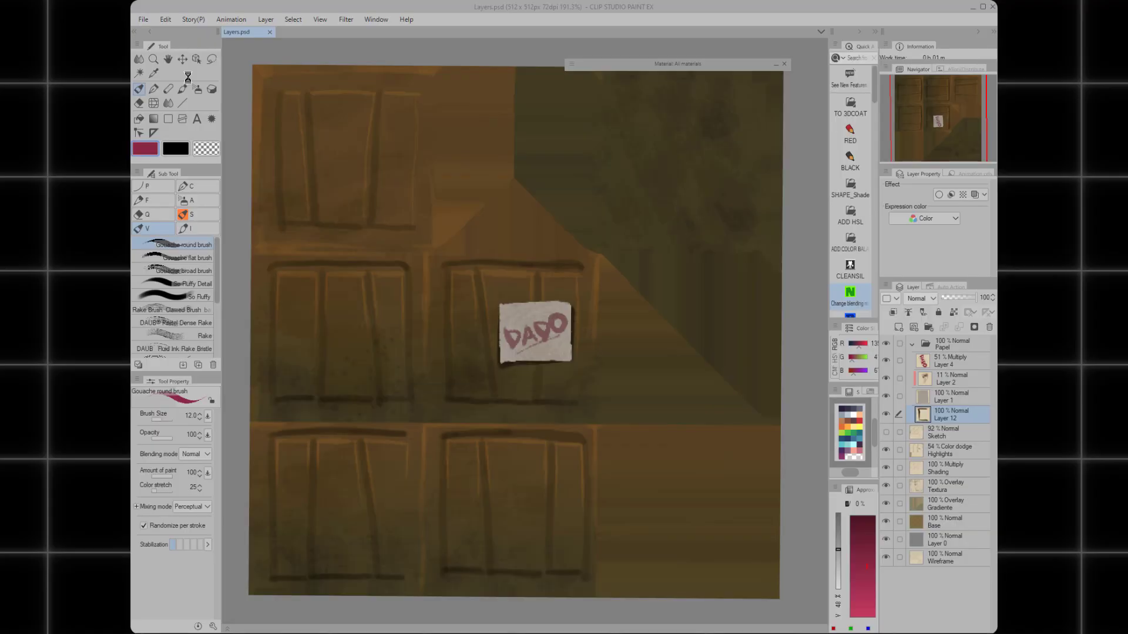
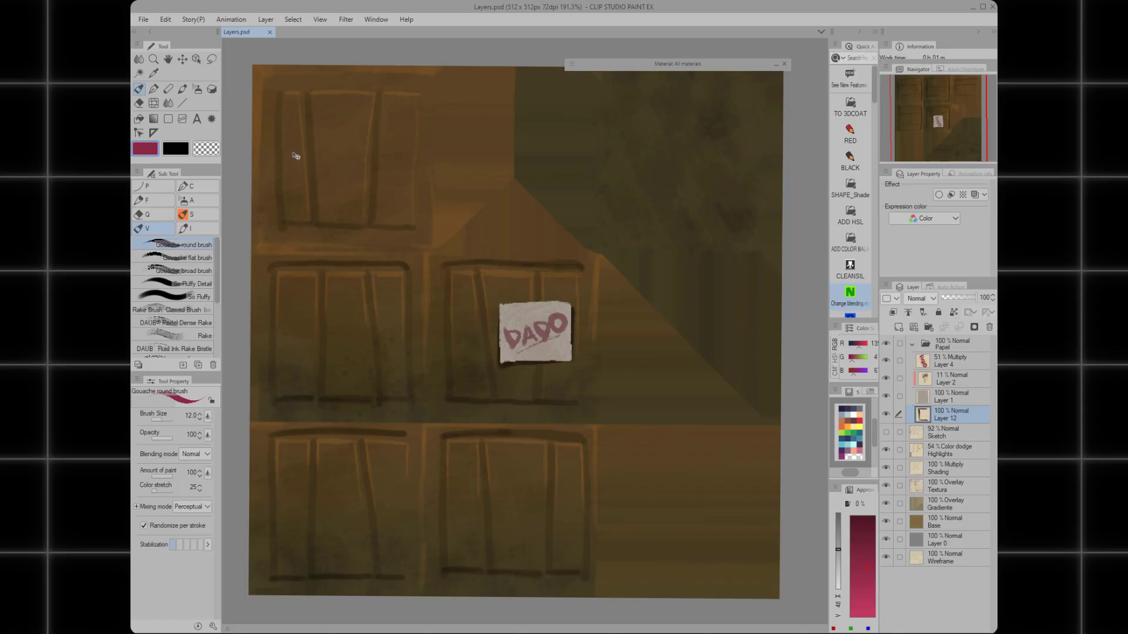
# Close the outdated Layers.psd and send all layers from 3DCoat to Clip Studio Paint again
pyautogui.hotkey('ctrl', 'w')
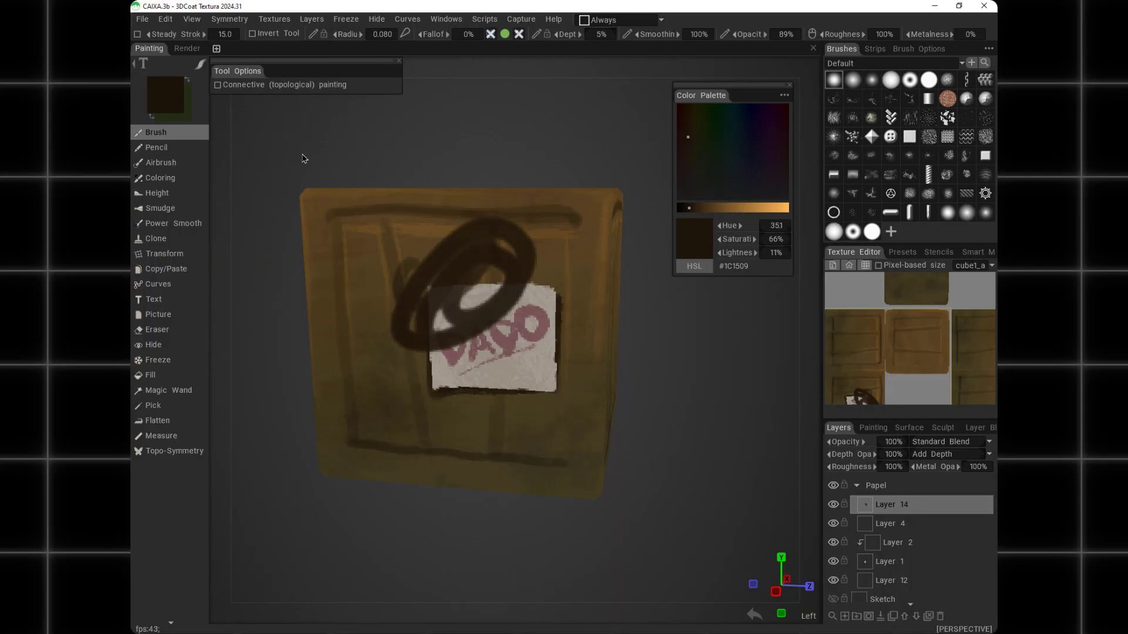
pyautogui.click(166, 20)
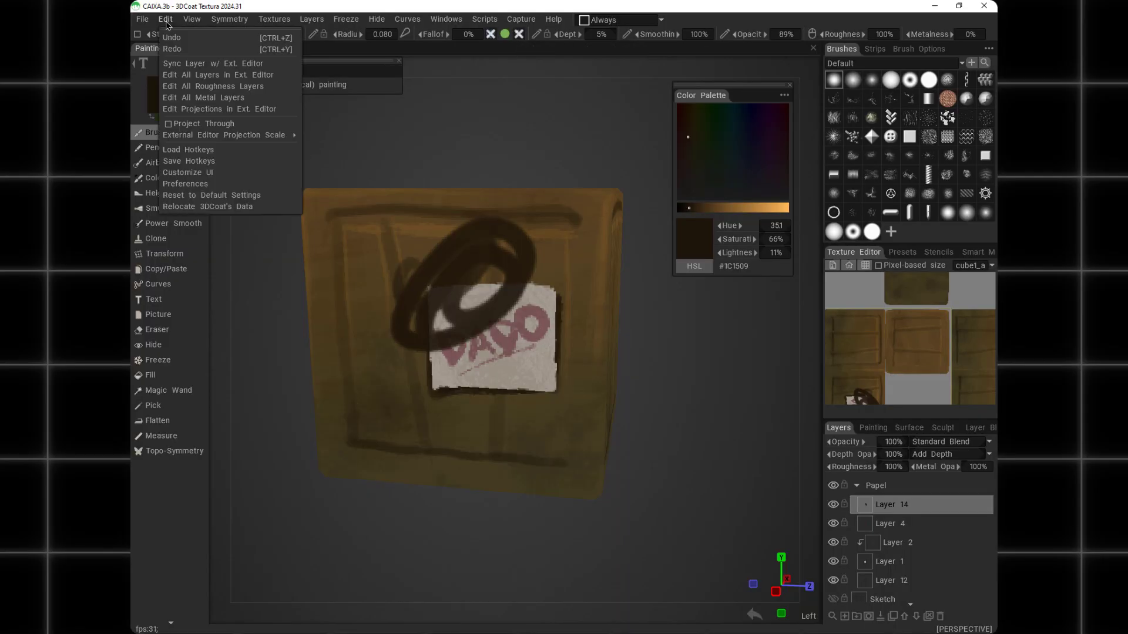
pyautogui.click(194, 76)
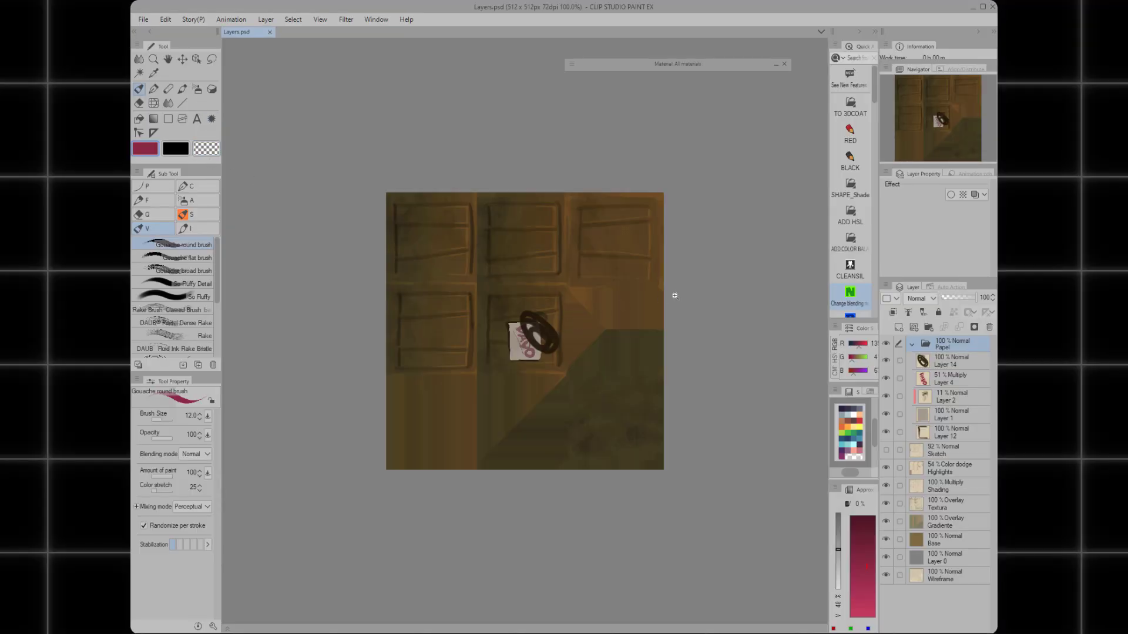
pyautogui.scroll(3, 595, 334)
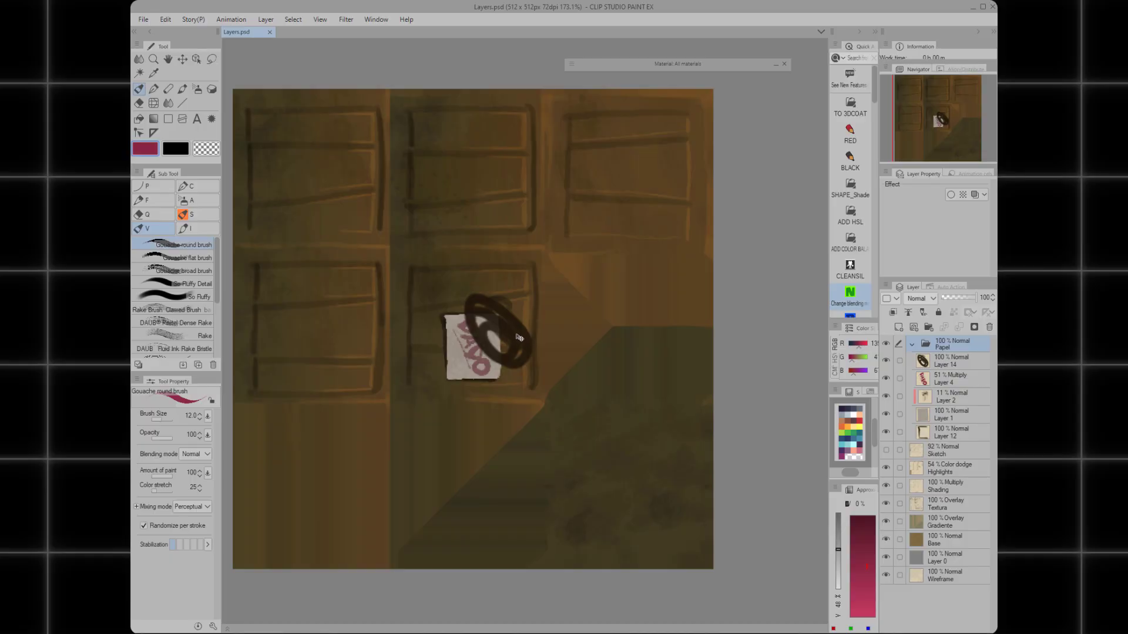
# Close Layers.psd, switch back to 3DCoat and undo the dark test scribble
pyautogui.hotkey('ctrl', 'w')
pyautogui.hotkey('alt', 'Tab')
pyautogui.hotkey('ctrl', 'z')
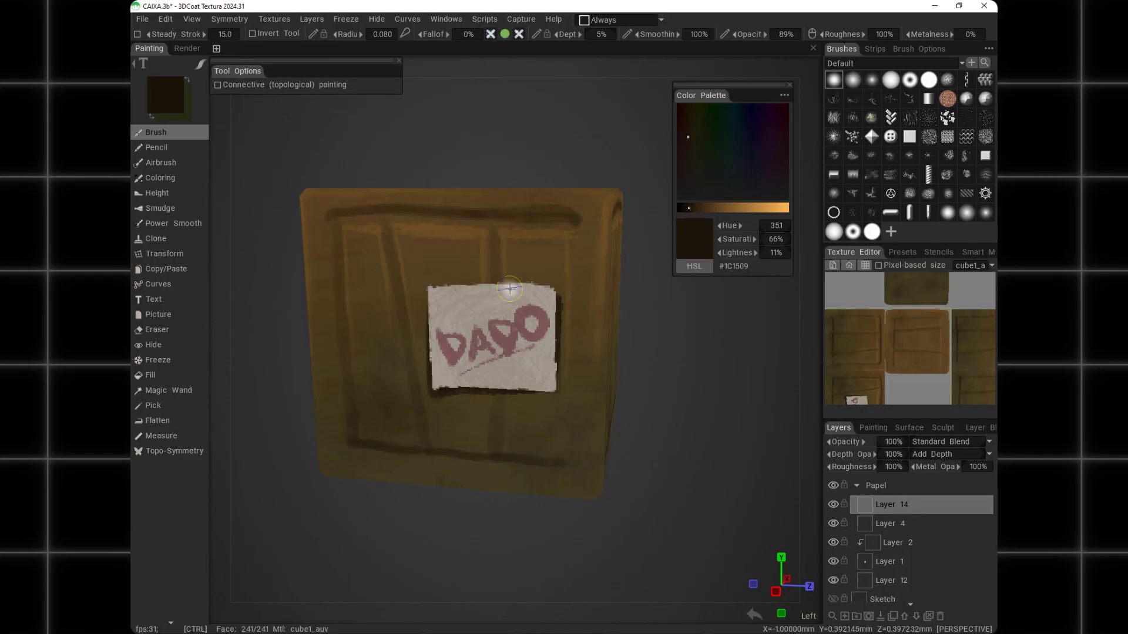
# Collapse the Papel folder in the layer stack
pyautogui.keyDown('alt'); pyautogui.moveTo(700, 357); pyautogui.dragTo(678, 344); pyautogui.keyUp('alt')
pyautogui.click(875, 485)
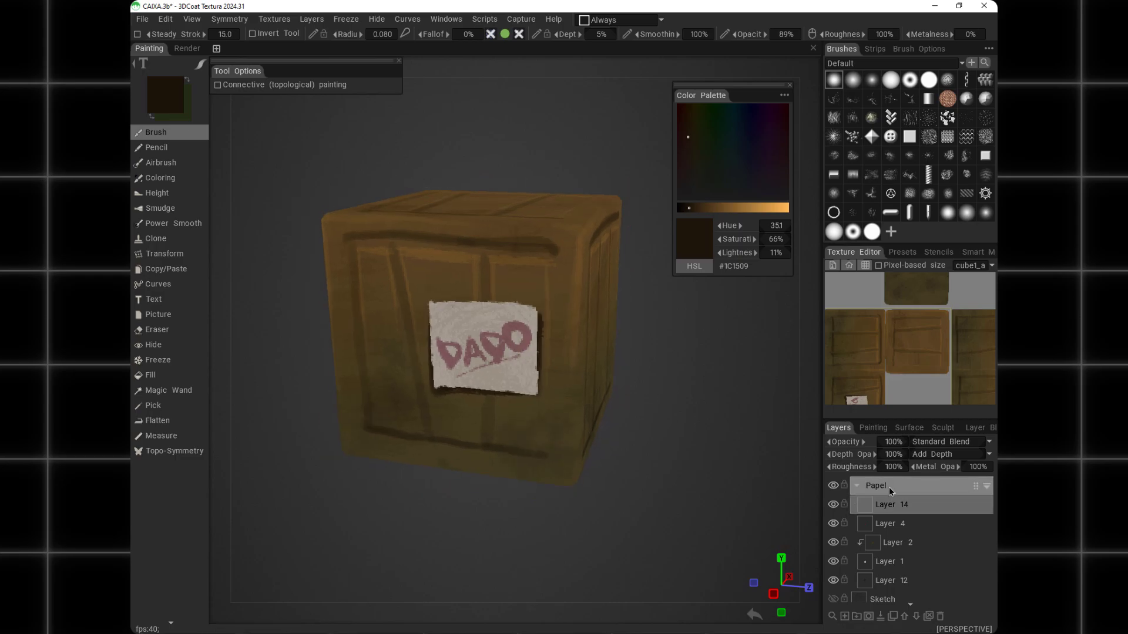
pyautogui.click(856, 485)
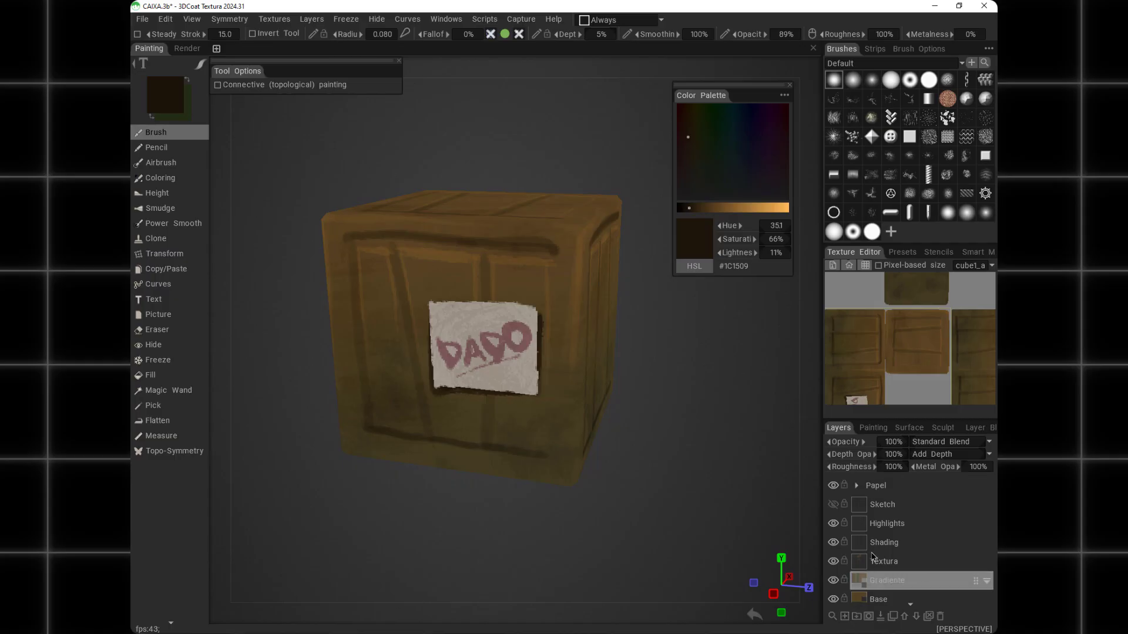
# Move Layer 14 out of the Papel folder to the very top of the layer stack and collapse the folder
pyautogui.scroll(-1, 899, 535)
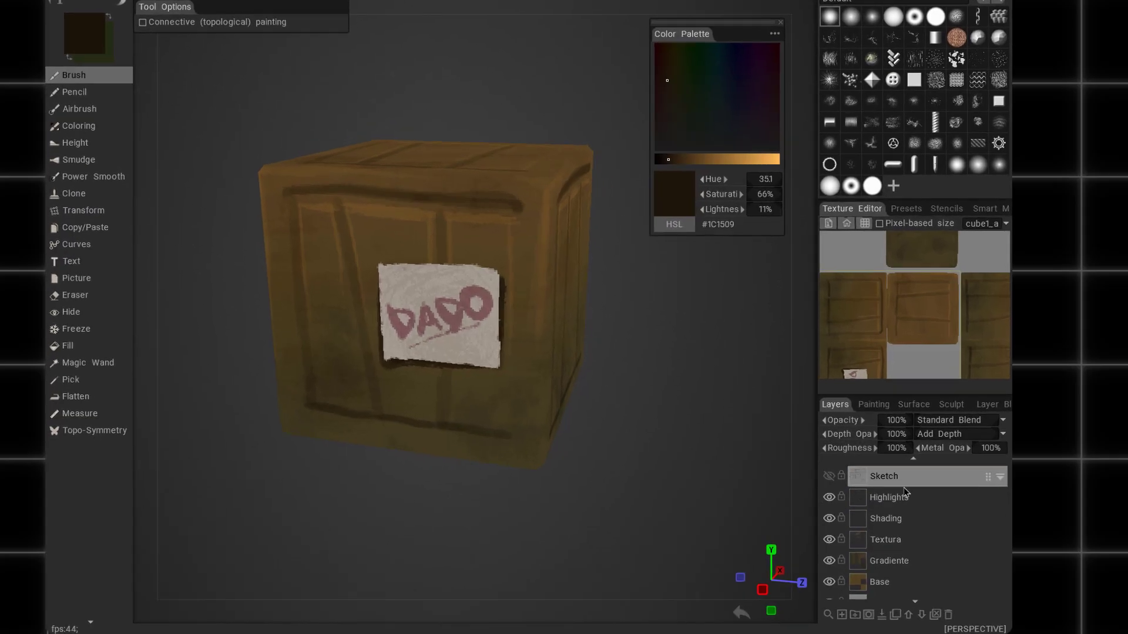
pyautogui.click(856, 464)
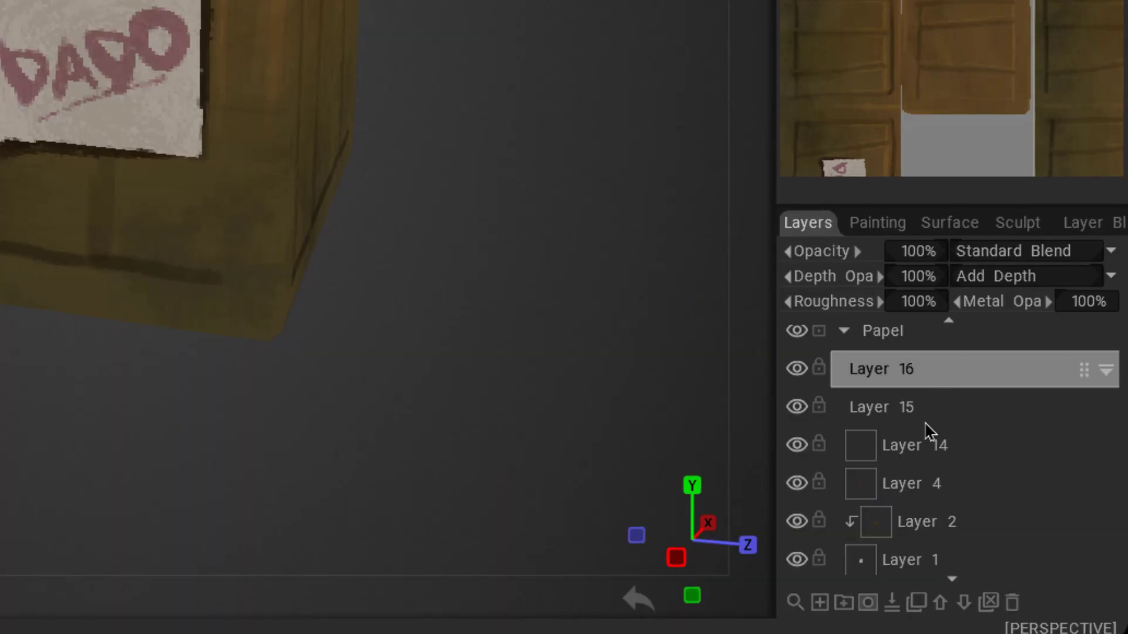
pyautogui.moveTo(922, 436); pyautogui.dragTo(1077, 320)
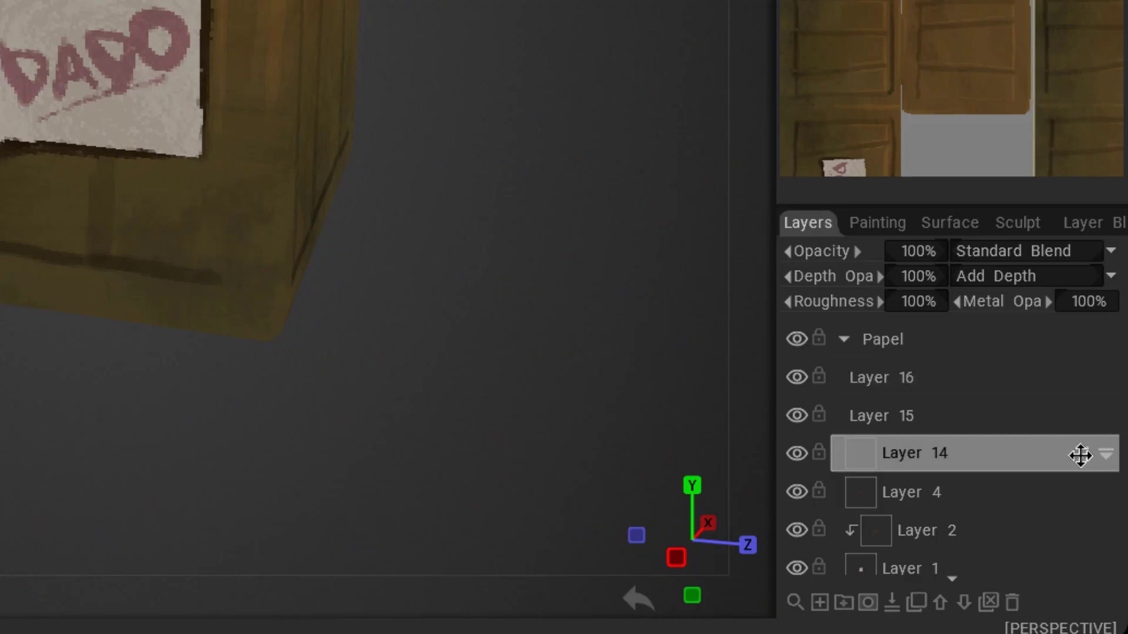
pyautogui.moveTo(1080, 455); pyautogui.dragTo(1077, 336)
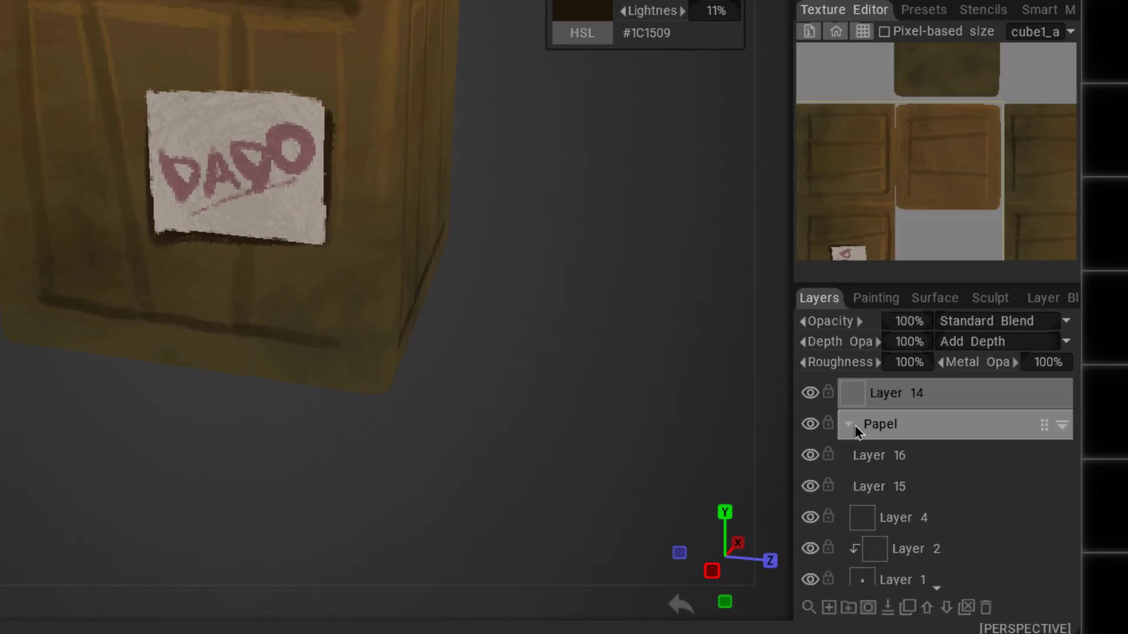
pyautogui.click(844, 379)
# Rename Layer 14 as OVERPAINT
pyautogui.doubleClick(884, 486)
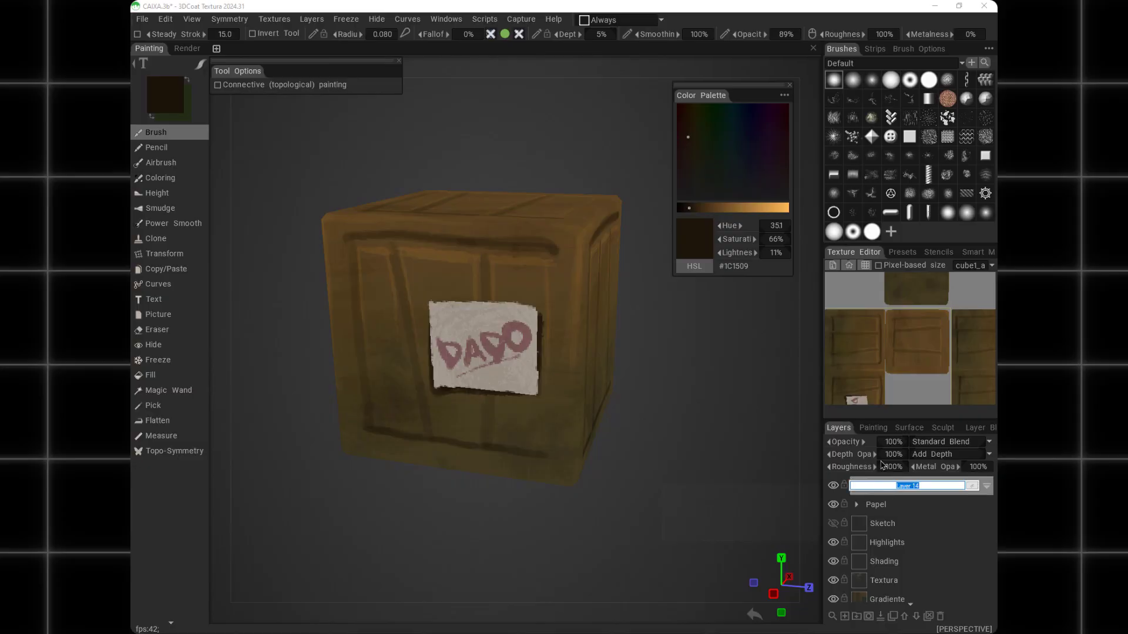
pyautogui.write('OVERPAINT')
pyautogui.press('Return')
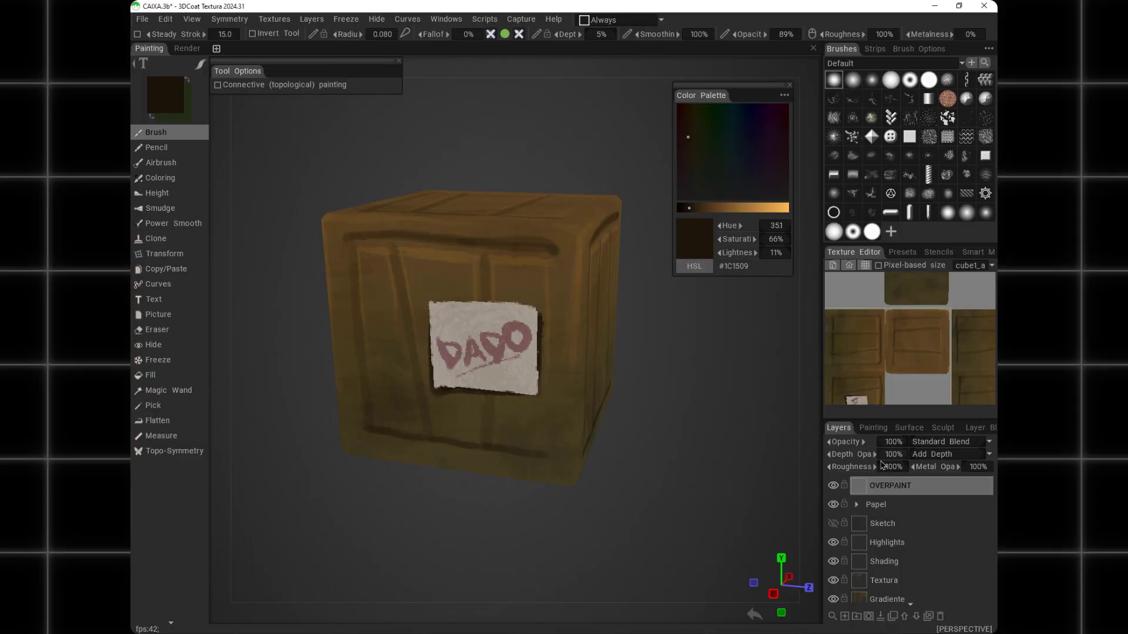
# Sample the dark groove brown (#312512) and darken the left vertical groove on the crate side with the DADO note
pyautogui.keyDown('alt'); pyautogui.moveTo(446, 298); pyautogui.dragTo(284, 114, button='right'); pyautogui.keyUp('alt')
pyautogui.keyDown('alt'); pyautogui.moveTo(284, 113); pyautogui.dragTo(420, 241, button='middle'); pyautogui.keyUp('alt')
pyautogui.moveTo(420, 242)
pyautogui.keyDown('alt'); pyautogui.mouseDown(button='right')
pyautogui.moveTo(393, 370)
pyautogui.moveTo(409, 379)
pyautogui.mouseUp(button='right'); pyautogui.keyUp('alt')
pyautogui.keyDown('alt'); pyautogui.moveTo(433, 368); pyautogui.dragTo(443, 340, button='middle'); pyautogui.keyUp('alt')
pyautogui.keyDown('alt'); pyautogui.moveTo(443, 340); pyautogui.dragTo(415, 302, button='right'); pyautogui.keyUp('alt')
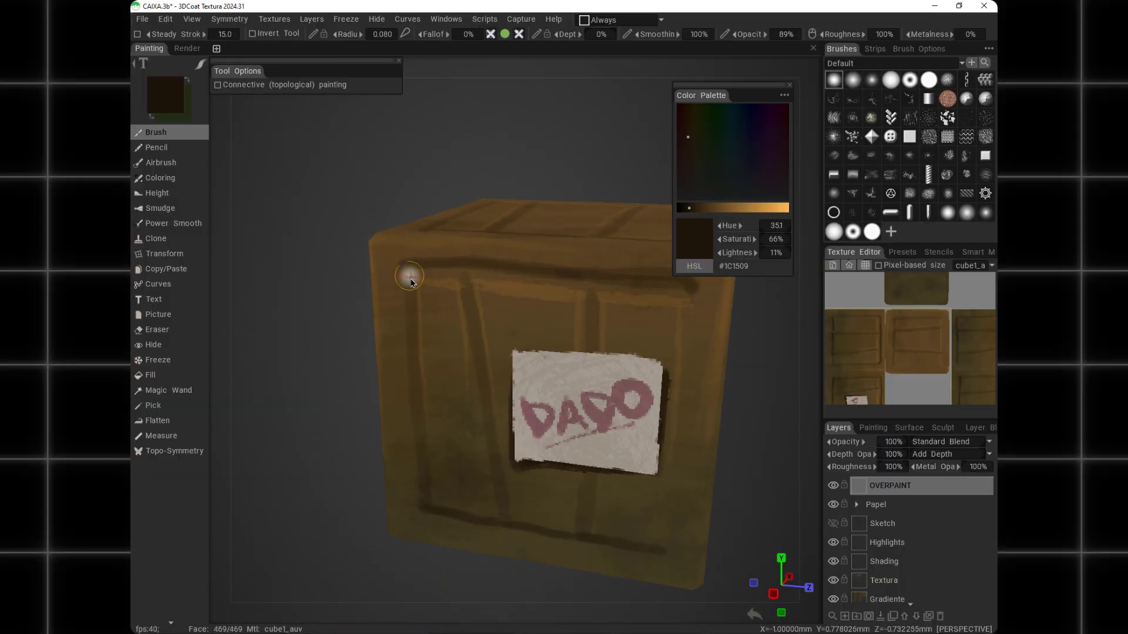
pyautogui.press('v')
pyautogui.click(698, 208)
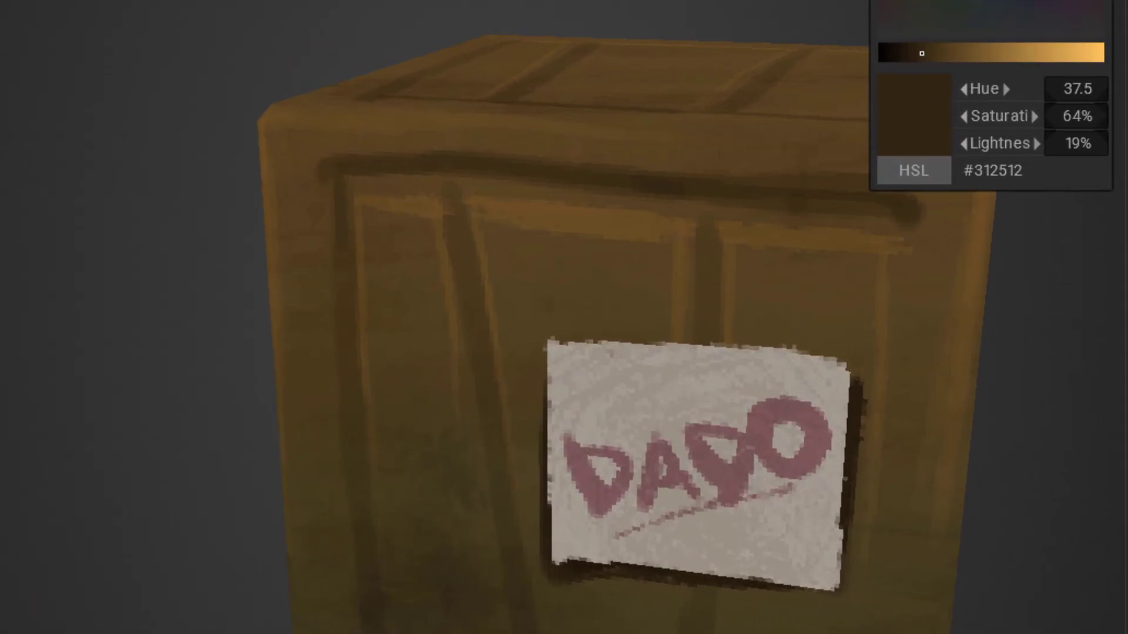
pyautogui.keyDown('alt'); pyautogui.moveTo(372, 350); pyautogui.dragTo(351, 203); pyautogui.keyUp('alt')
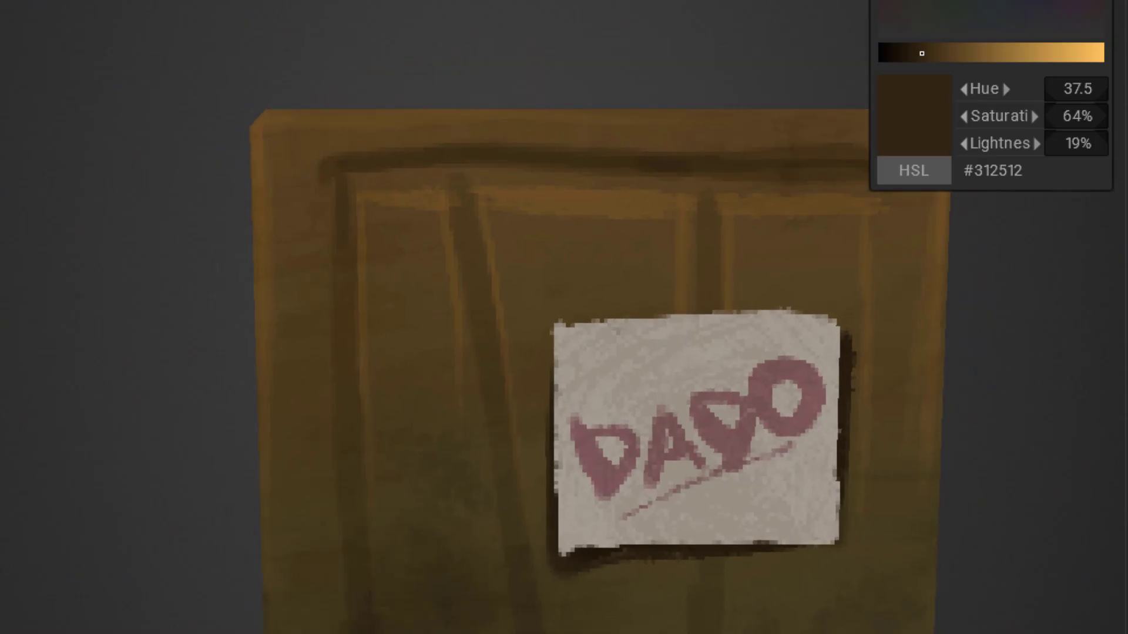
pyautogui.moveTo(340, 170)
pyautogui.mouseDown()
pyautogui.moveTo(342, 330)
pyautogui.moveTo(343, 280)
pyautogui.mouseUp()
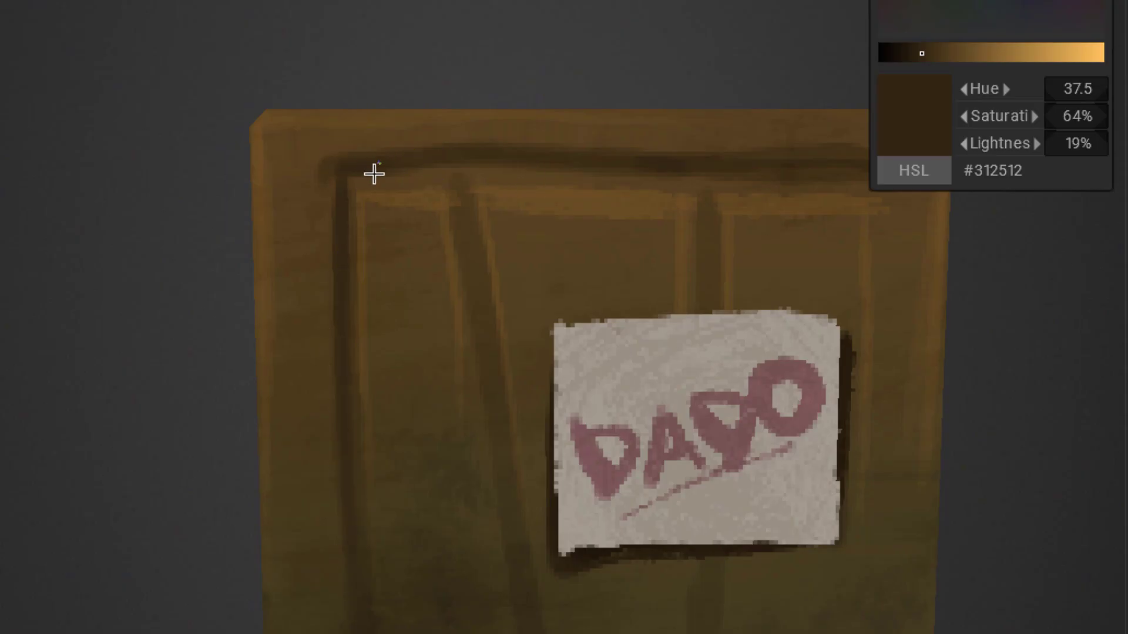
pyautogui.moveTo(372, 170)
pyautogui.keyDown('alt'); pyautogui.mouseDown()
pyautogui.moveTo(358, 164)
pyautogui.moveTo(531, 136)
pyautogui.mouseUp(); pyautogui.keyUp('alt')
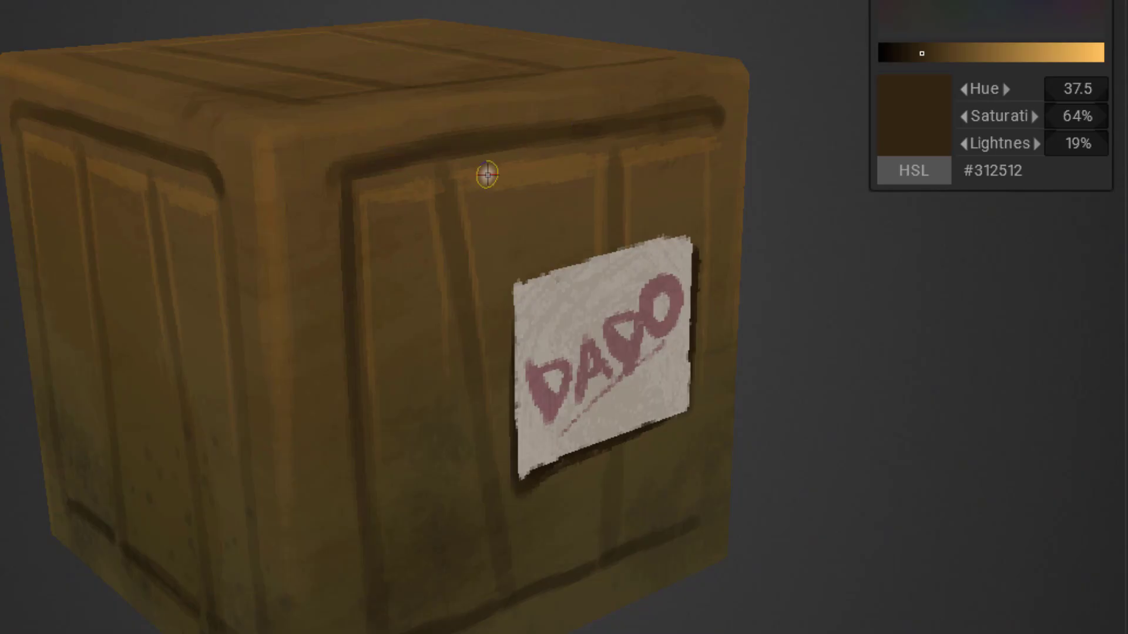
# Sample a lighter edge brown (#674B22) and paint a highlight along the outer edge of the left vertical groove
pyautogui.keyDown('alt'); pyautogui.moveTo(486, 174); pyautogui.dragTo(410, 183); pyautogui.keyUp('alt')
pyautogui.click(397, 186)
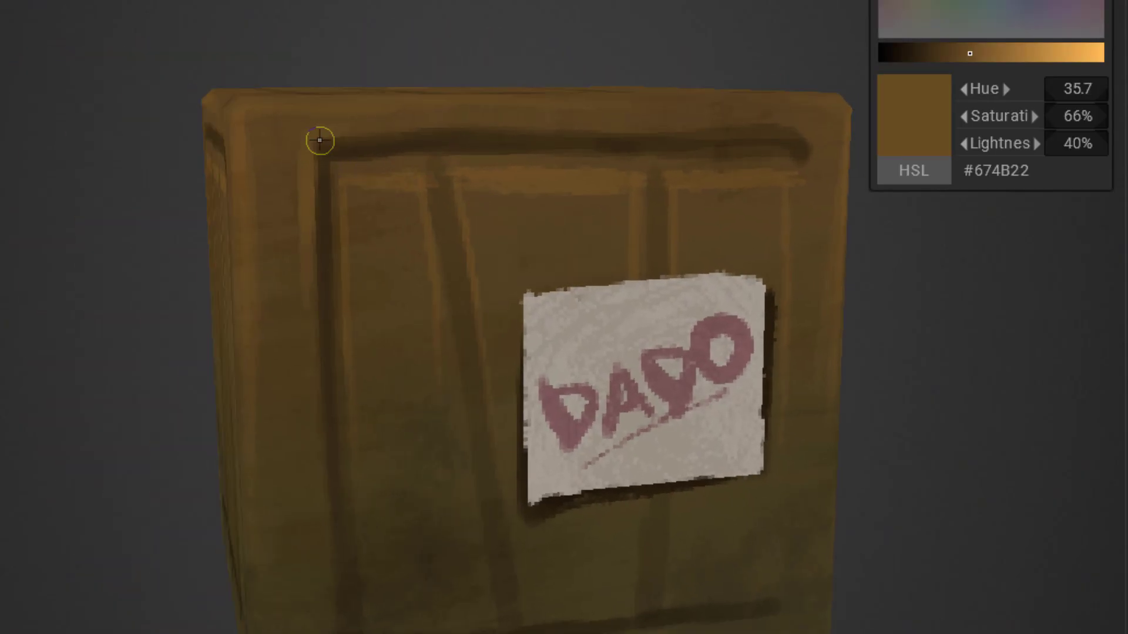
pyautogui.keyDown('alt'); pyautogui.moveTo(365, 149); pyautogui.dragTo(367, 147); pyautogui.keyUp('alt')
pyautogui.click(374, 144)
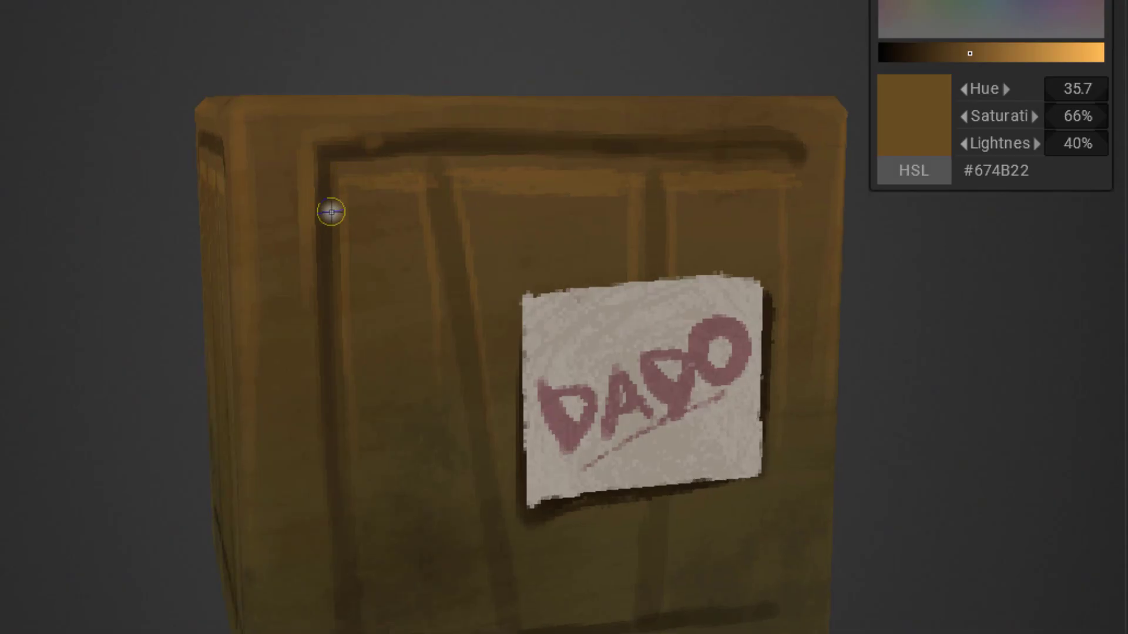
# Paint a dark brown (#342813) crack running diagonally down from the left groove and edge it with a lighter brown (#614721) stroke
pyautogui.press('s')
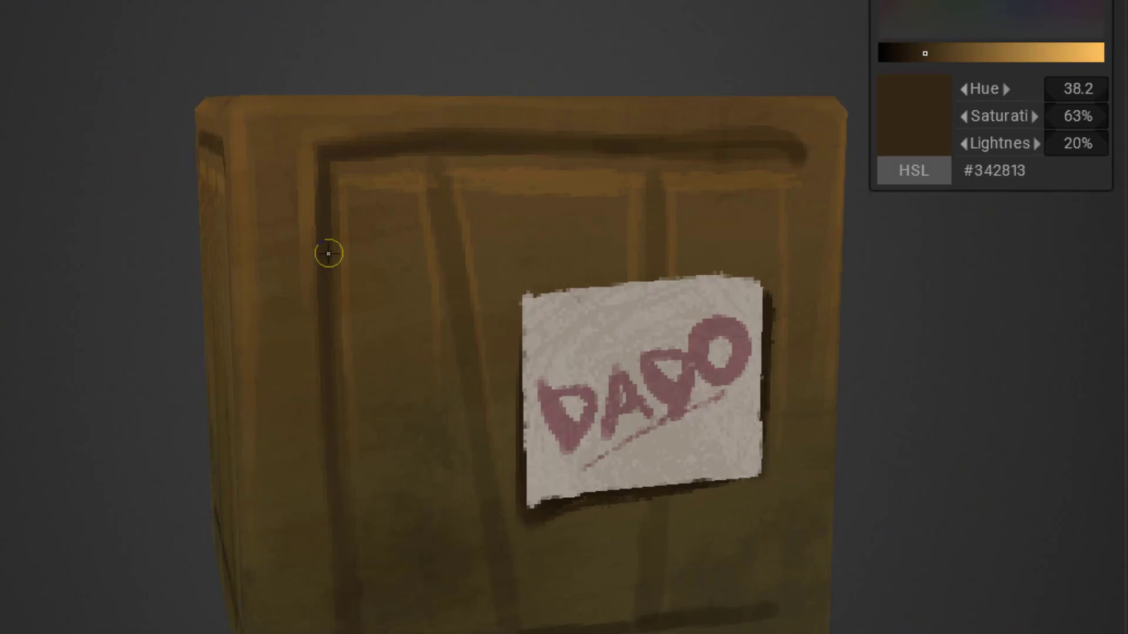
pyautogui.moveTo(326, 261)
pyautogui.mouseDown()
pyautogui.moveTo(284, 354)
pyautogui.moveTo(318, 292)
pyautogui.mouseUp()
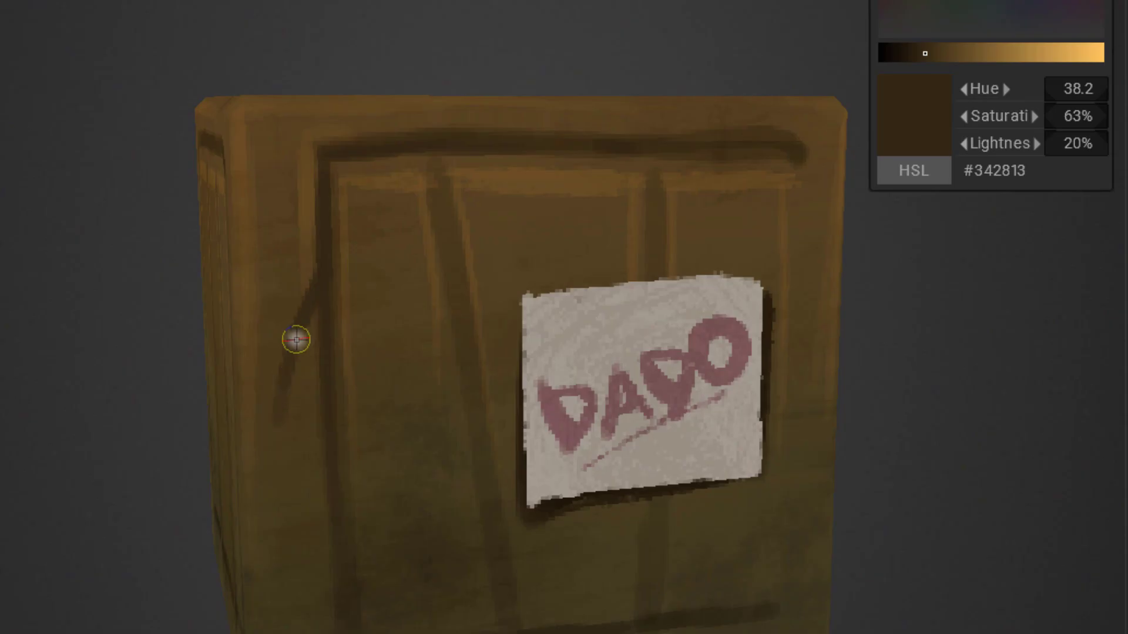
pyautogui.press('s')
pyautogui.moveTo(311, 329); pyautogui.dragTo(279, 471)
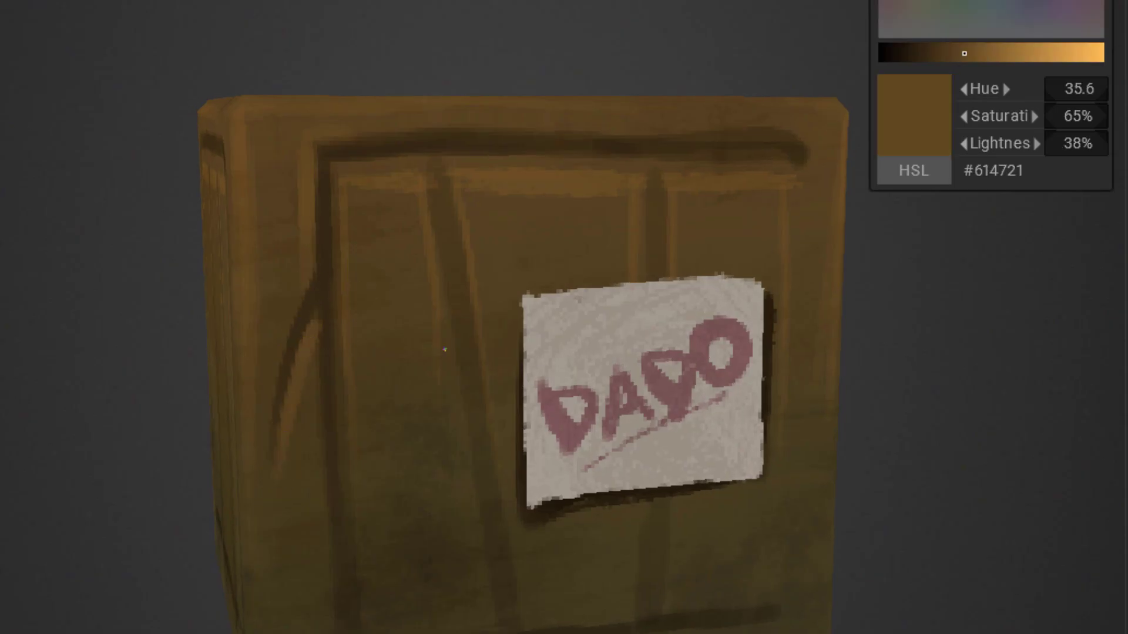
pyautogui.keyDown('alt'); pyautogui.moveTo(446, 350); pyautogui.dragTo(576, 363); pyautogui.keyUp('alt')
pyautogui.keyDown('alt'); pyautogui.moveTo(576, 364); pyautogui.dragTo(499, 395, button='right'); pyautogui.keyUp('alt')
pyautogui.keyDown('alt'); pyautogui.moveTo(499, 395); pyautogui.dragTo(579, 346); pyautogui.keyUp('alt')
pyautogui.keyDown('alt'); pyautogui.moveTo(391, 333); pyautogui.dragTo(659, 288, button='middle'); pyautogui.keyUp('alt')
pyautogui.keyDown('alt'); pyautogui.moveTo(659, 288); pyautogui.dragTo(423, 292); pyautogui.keyUp('alt')
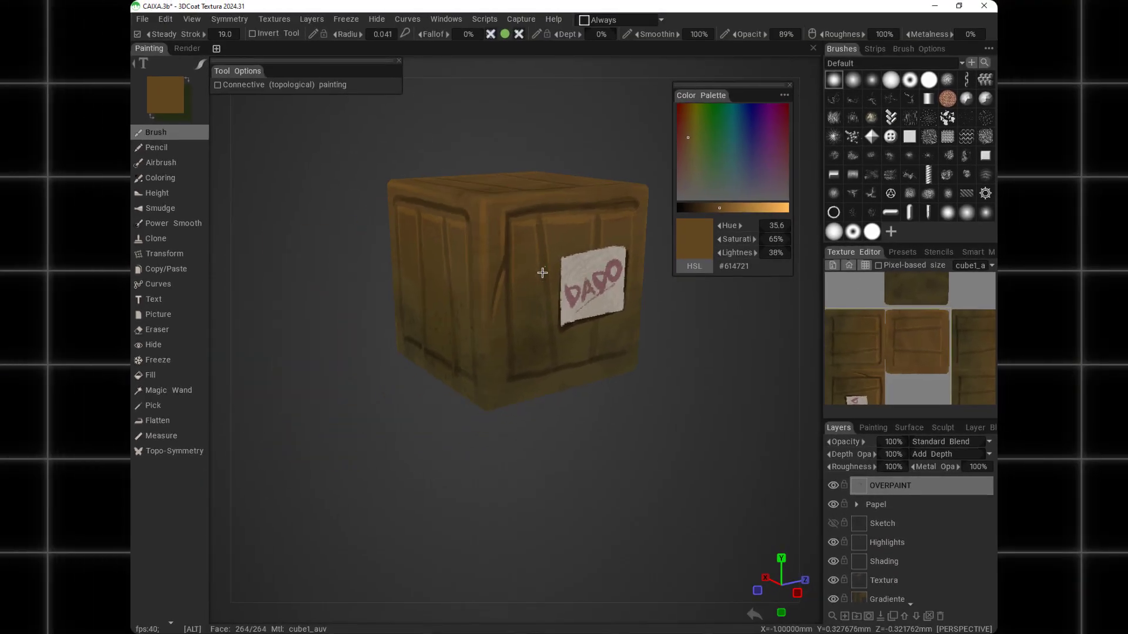
pyautogui.keyDown('alt'); pyautogui.moveTo(542, 272); pyautogui.dragTo(486, 251); pyautogui.keyUp('alt')
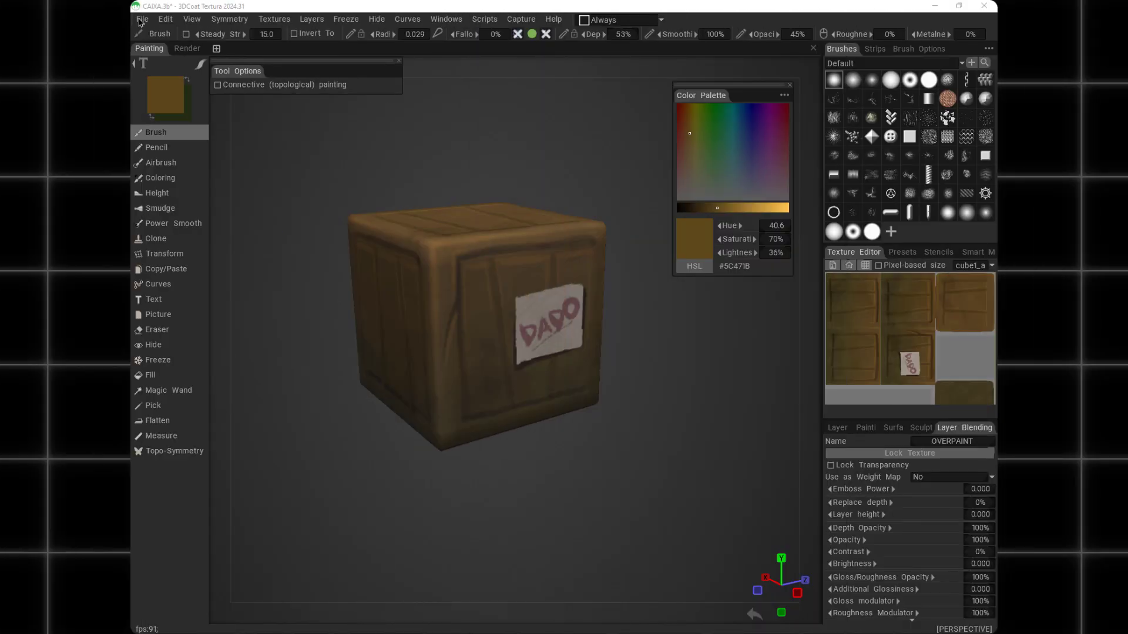
# Set up an Objects & Textures export that overwrites caixa.fbx in the Desktop CAIXA folder and uses that folder for textures
pyautogui.click(142, 20)
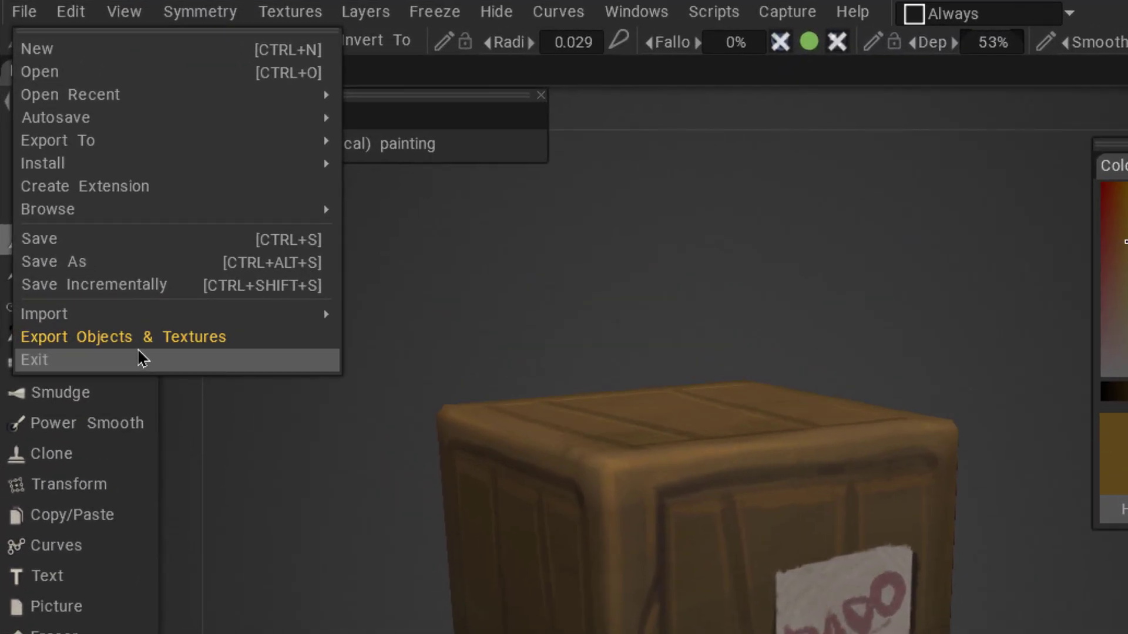
pyautogui.click(135, 338)
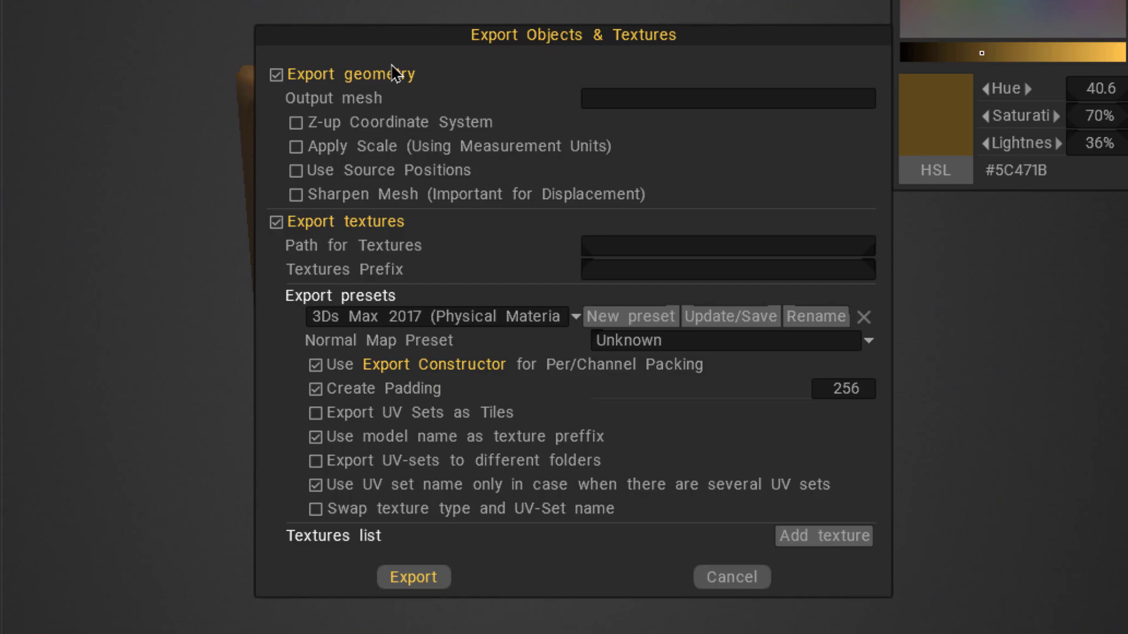
pyautogui.click(652, 100)
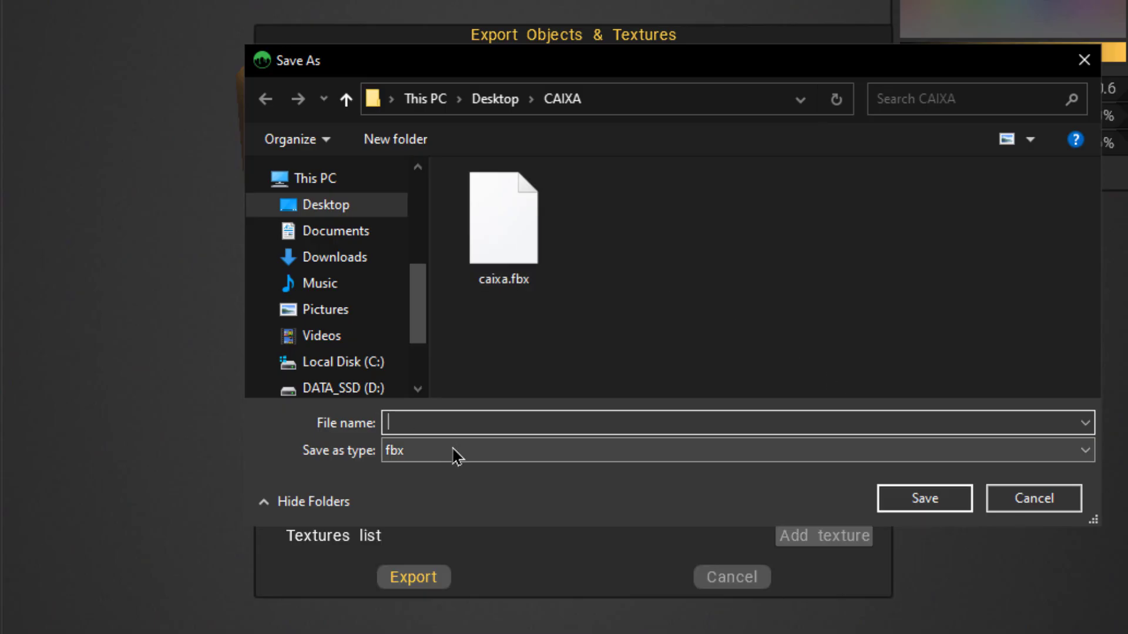
pyautogui.click(527, 265)
pyautogui.click(925, 498)
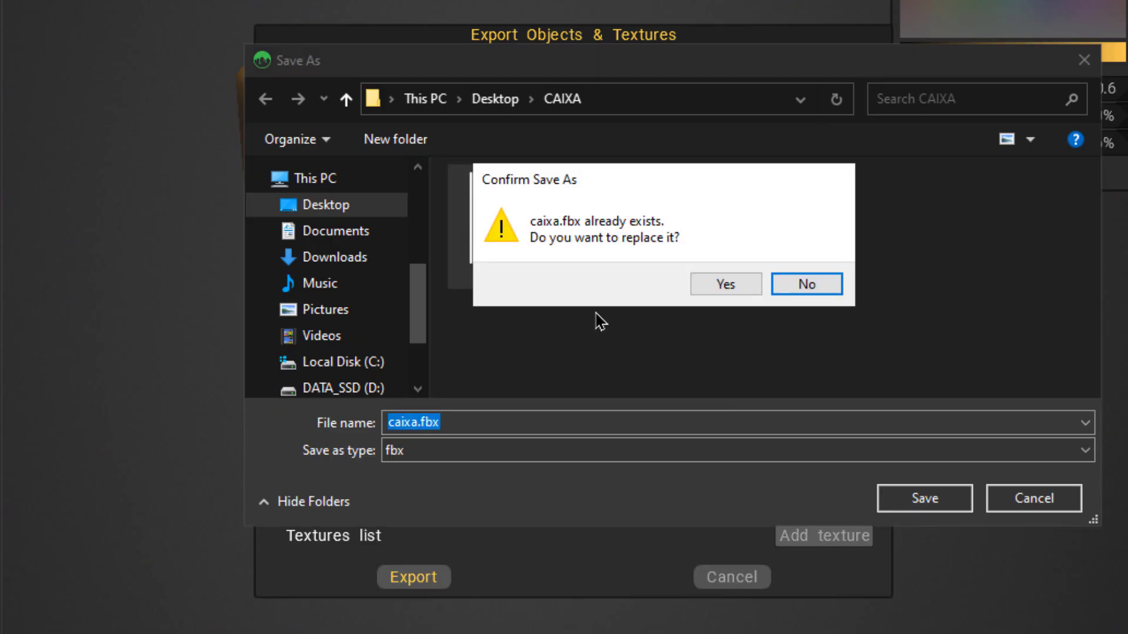
pyautogui.click(732, 292)
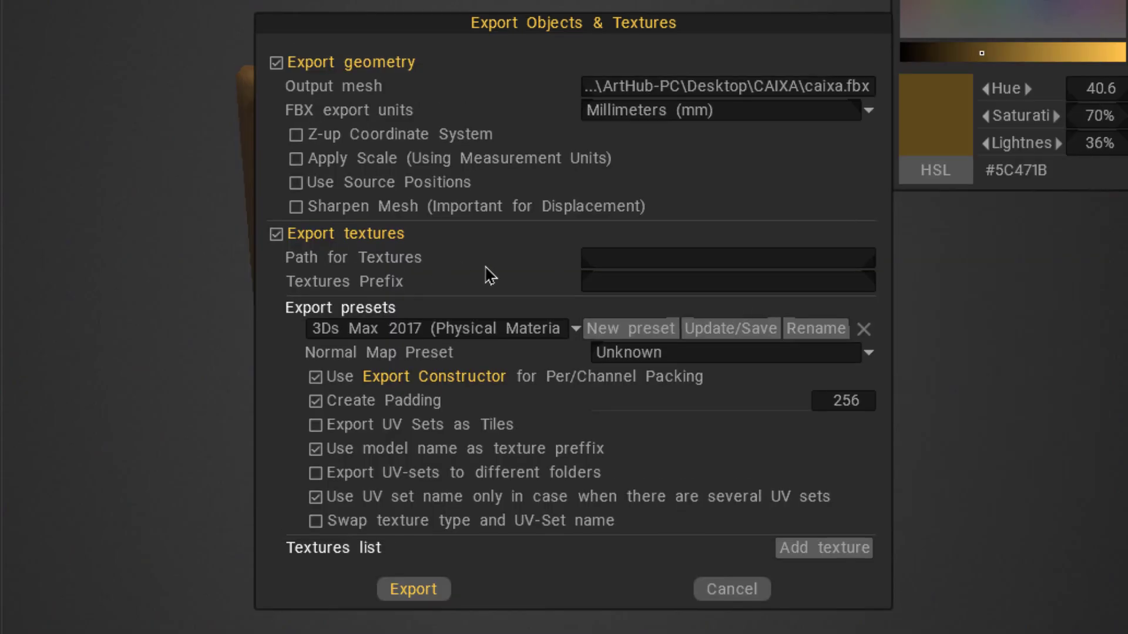
pyautogui.click(635, 259)
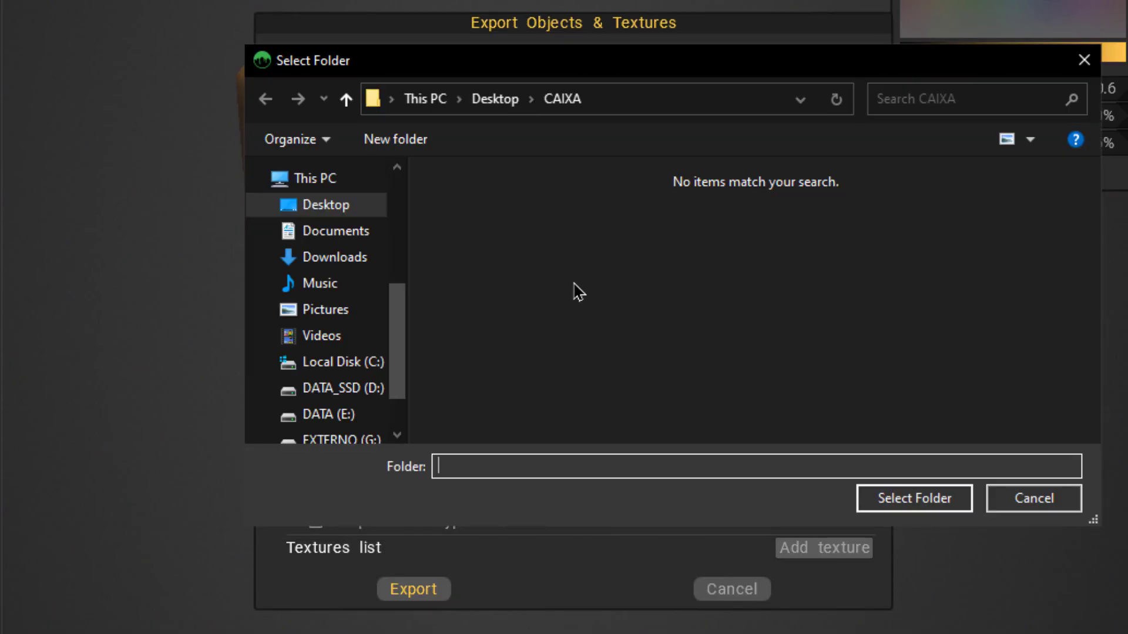
pyautogui.click(875, 499)
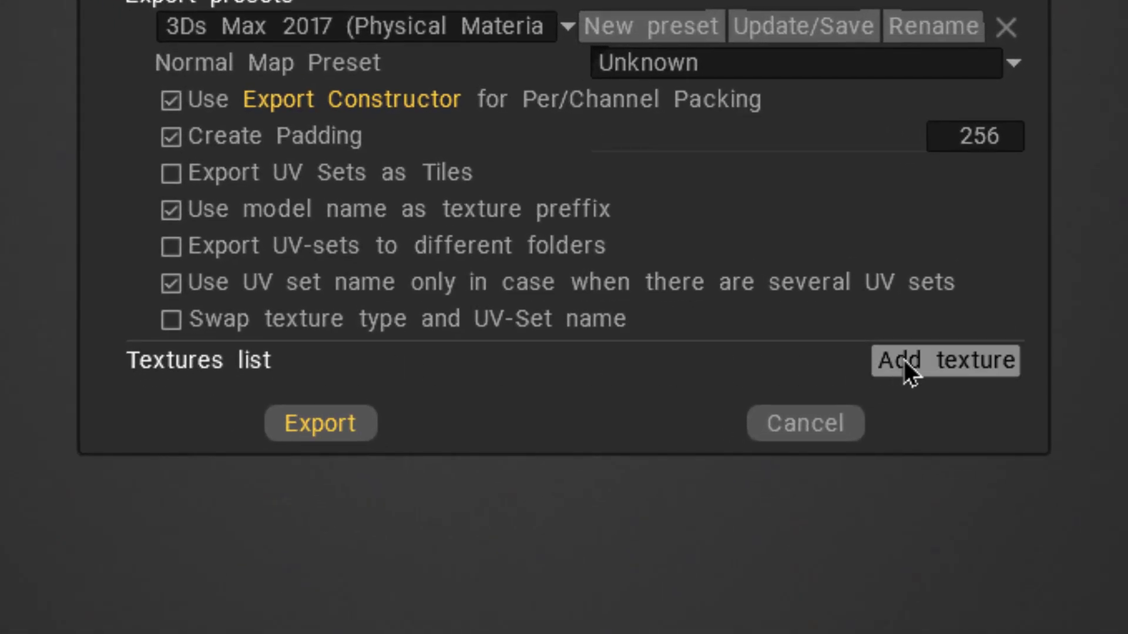
# Add one texture to the export's texture list and set its file format to .png
pyautogui.click(922, 366)
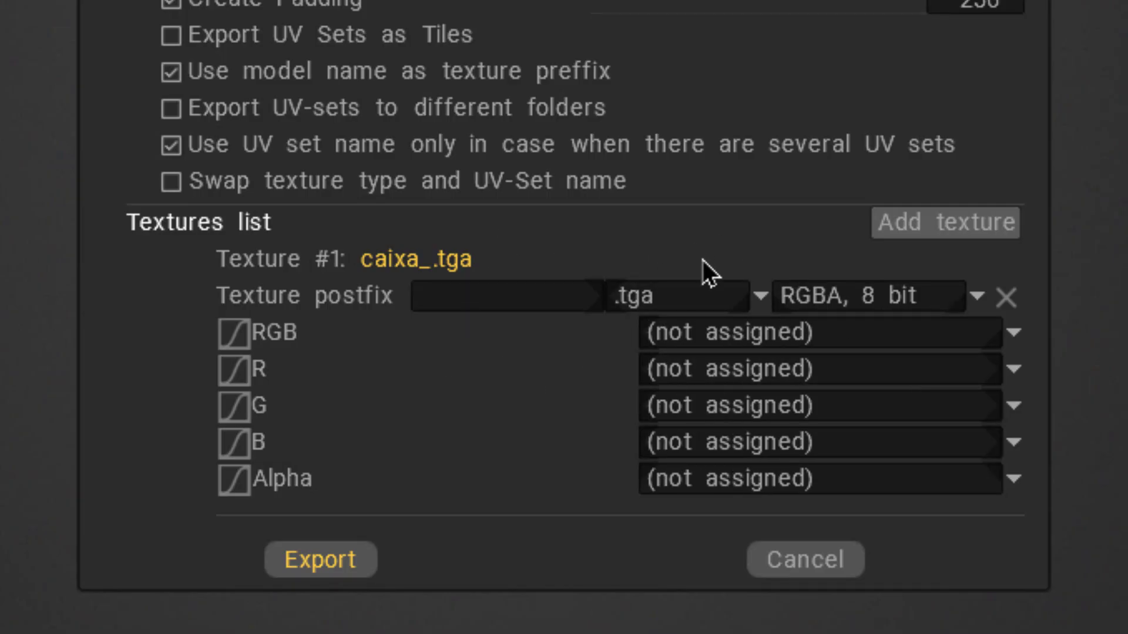
pyautogui.click(661, 300)
pyautogui.click(666, 298)
pyautogui.click(666, 298)
pyautogui.click(668, 375)
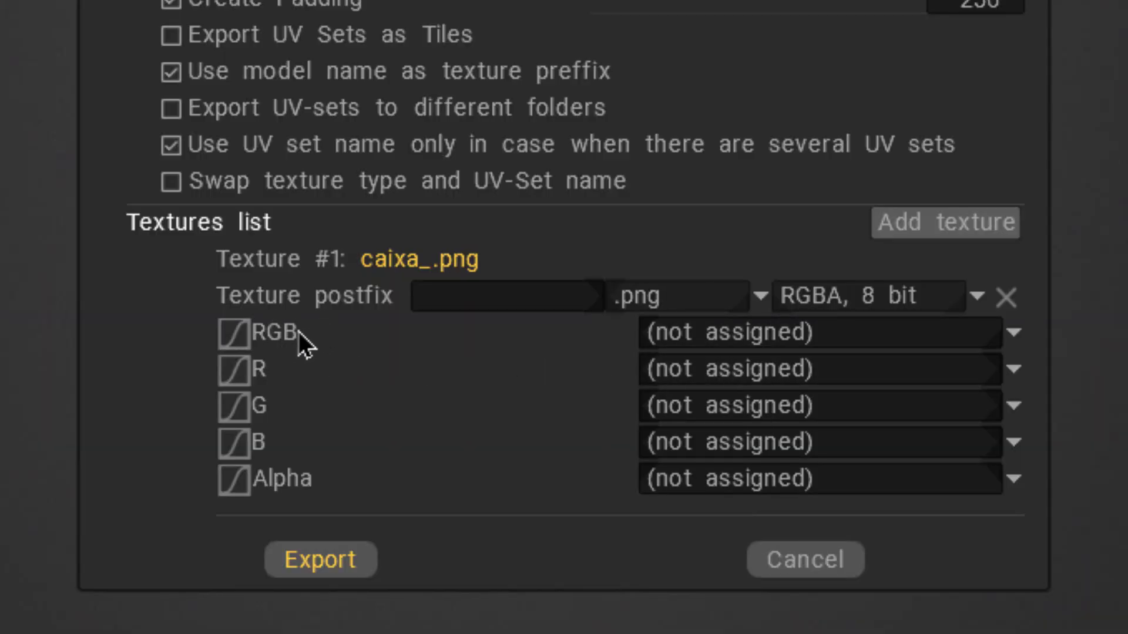
# Assign Color (albedo) to the texture's RGB channel and Alpha to its Alpha channel, and run the export
pyautogui.click(709, 332)
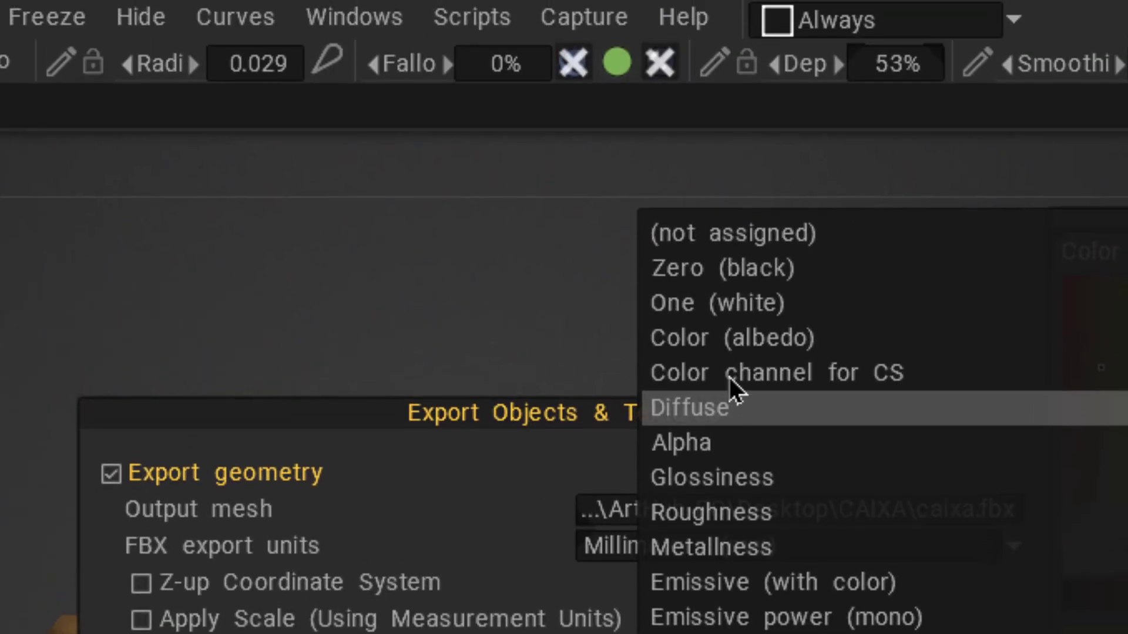
pyautogui.click(748, 341)
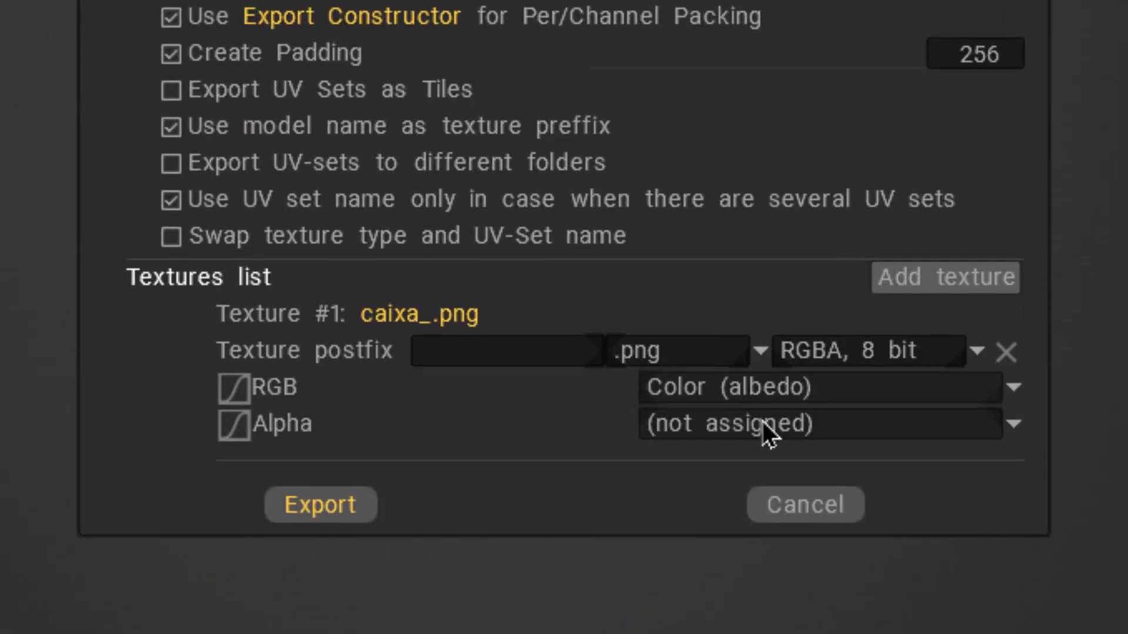
pyautogui.click(764, 423)
pyautogui.click(764, 1)
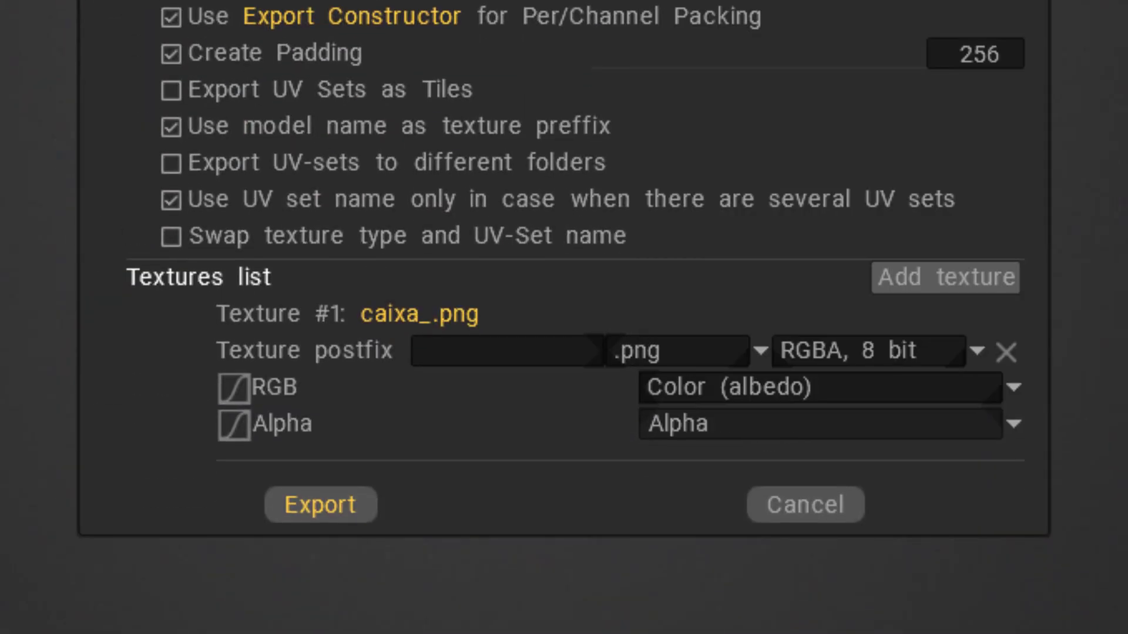
pyautogui.click(327, 503)
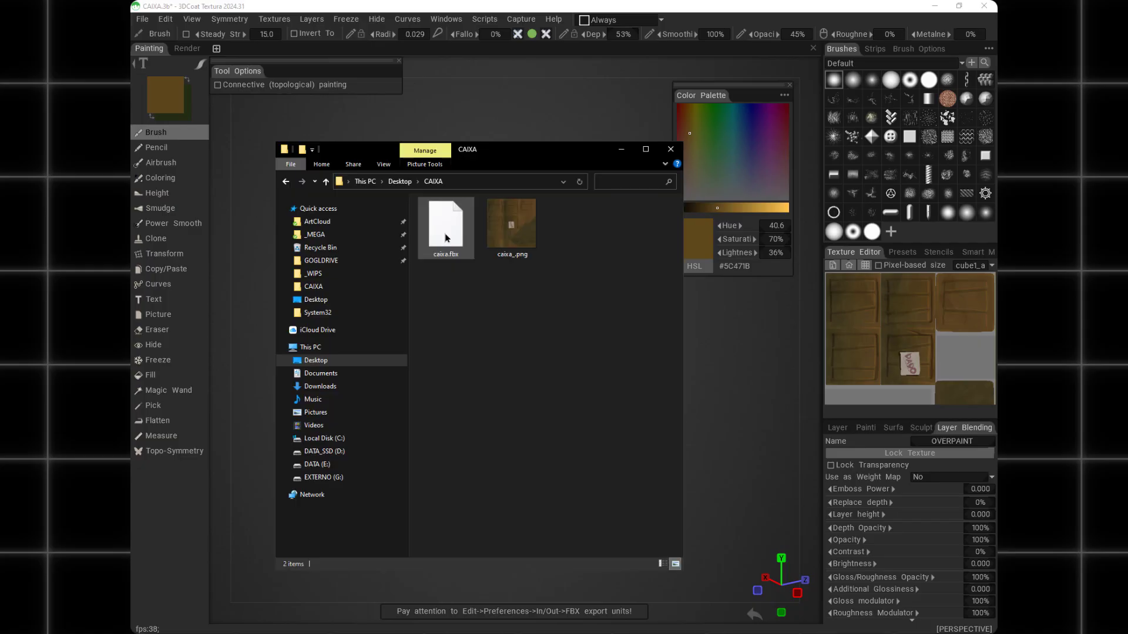
# Bring the exported caixa.fbx from the CAIXA folder into the Clip Studio Paint illustration as a 3D object
pyautogui.click(446, 237)
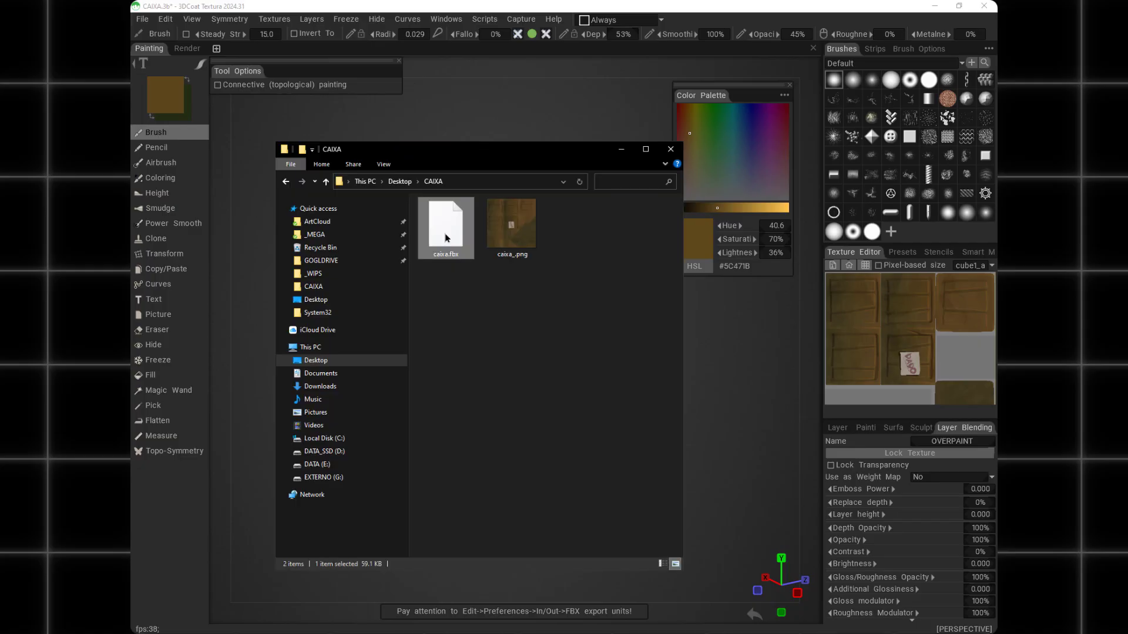
pyautogui.click(516, 227)
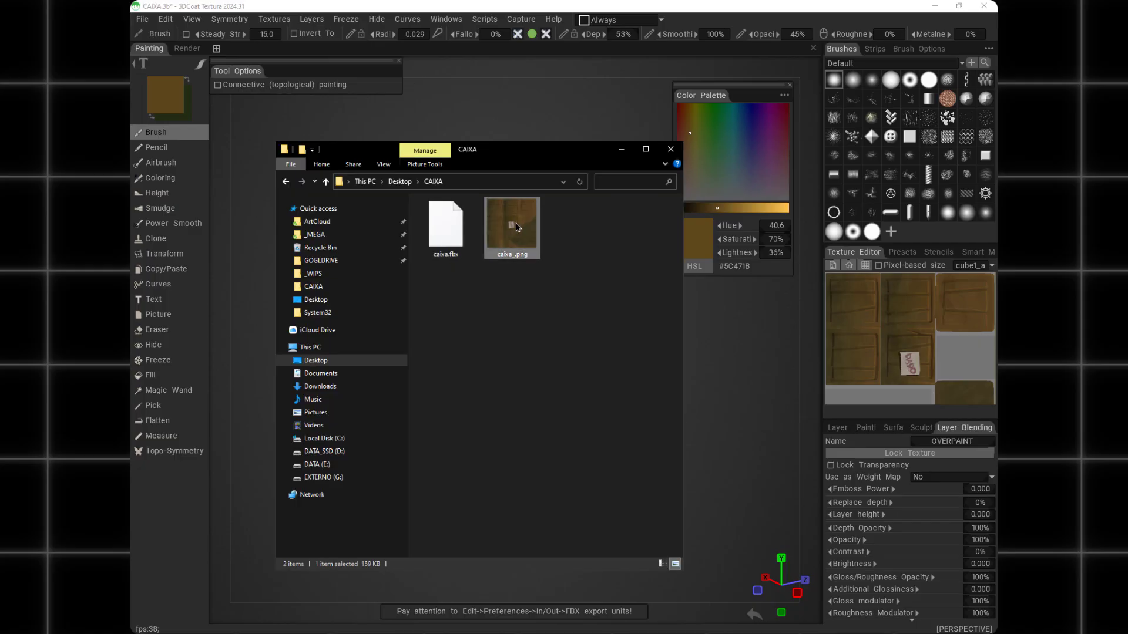
pyautogui.click(527, 327)
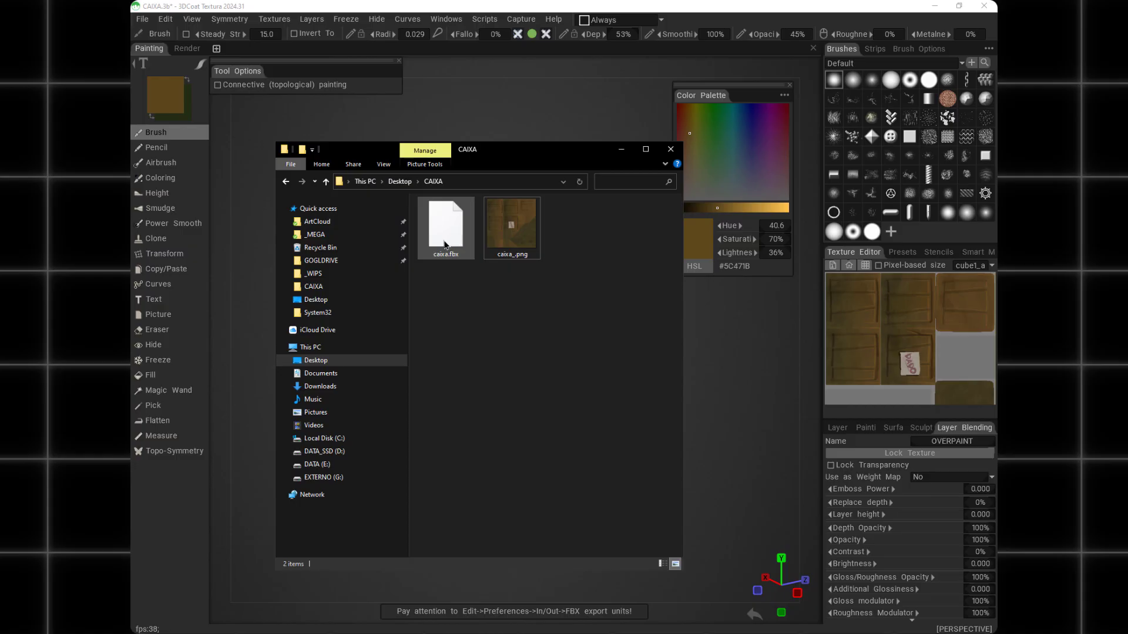
pyautogui.moveTo(446, 247); pyautogui.dragTo(482, 288)
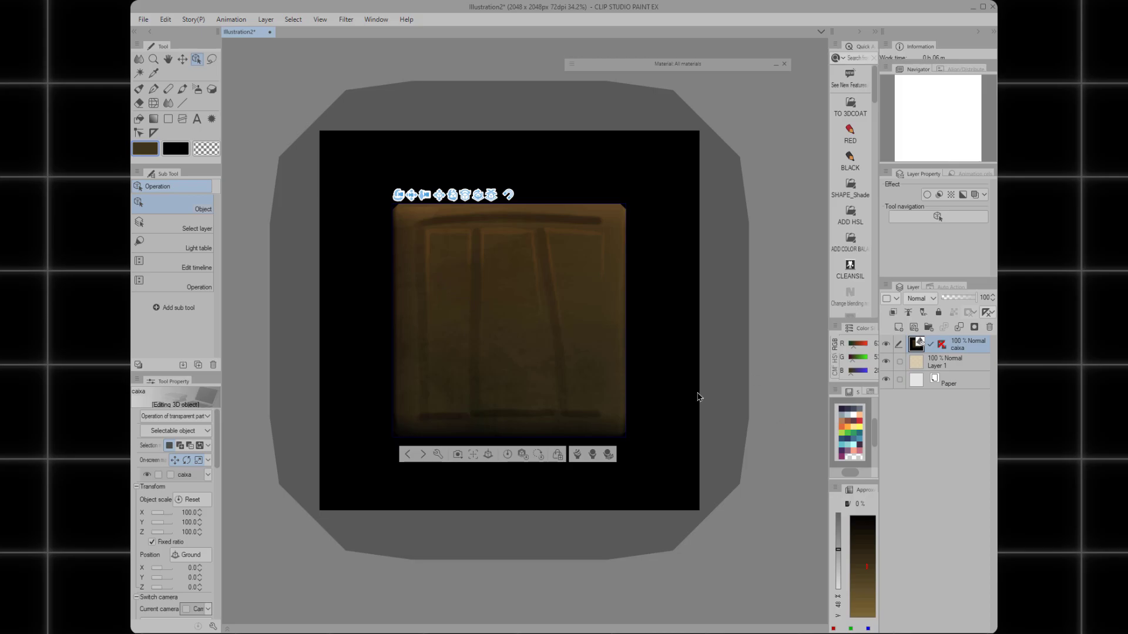
# Turn off Outline width and Apply light source for the caixa 3D object so only its painted texture colors show
pyautogui.moveTo(399, 199); pyautogui.dragTo(519, 253)
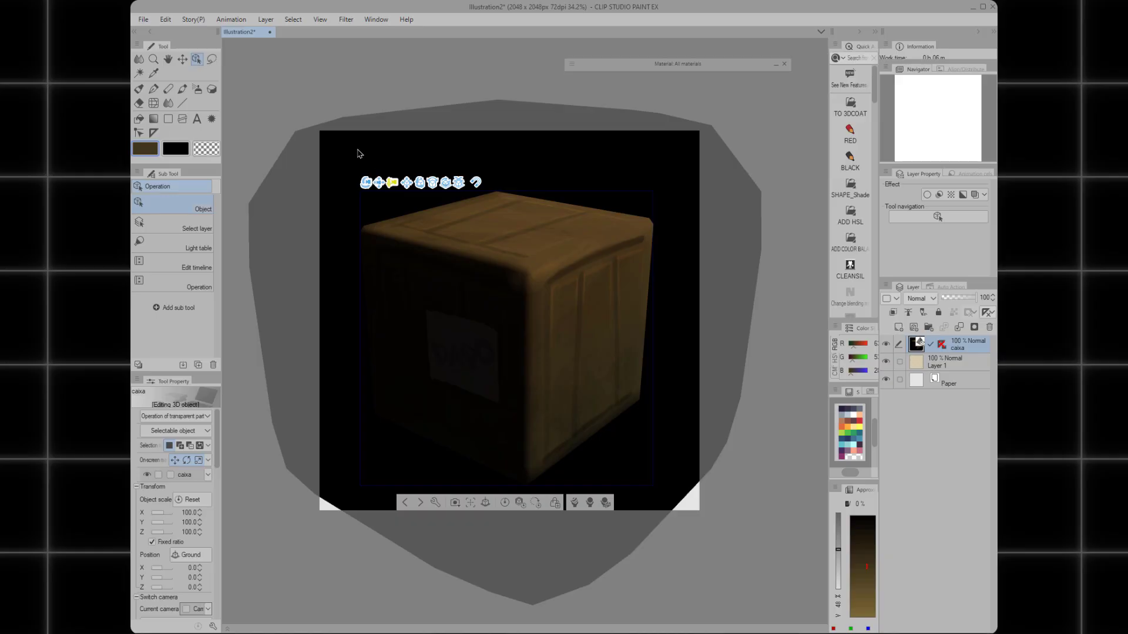
pyautogui.moveTo(358, 150); pyautogui.dragTo(330, 131)
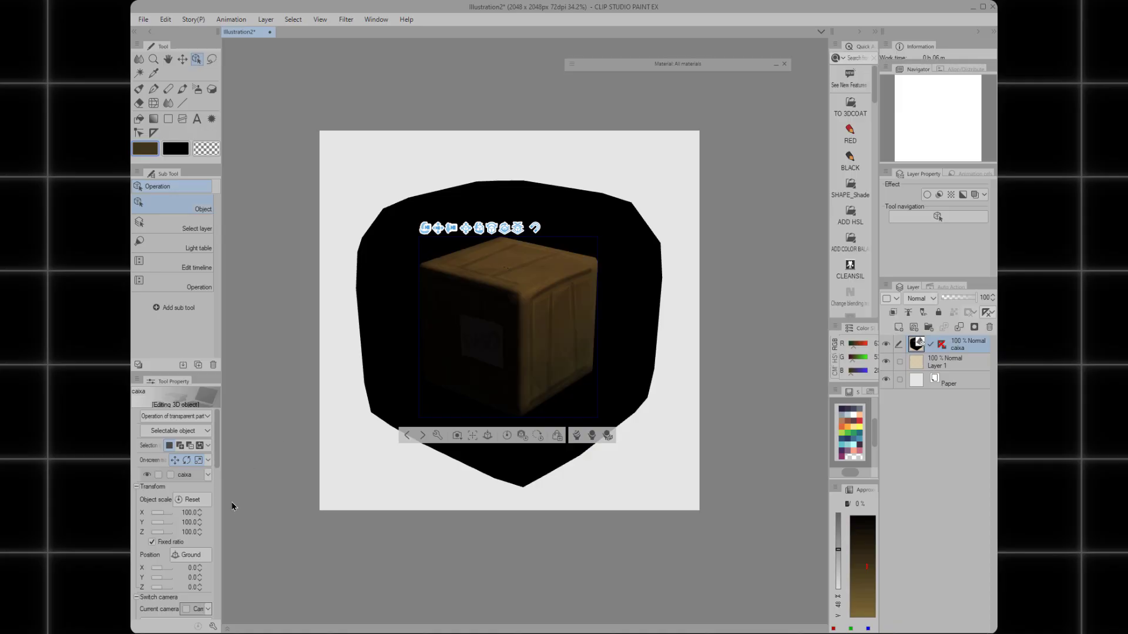
pyautogui.click(216, 523)
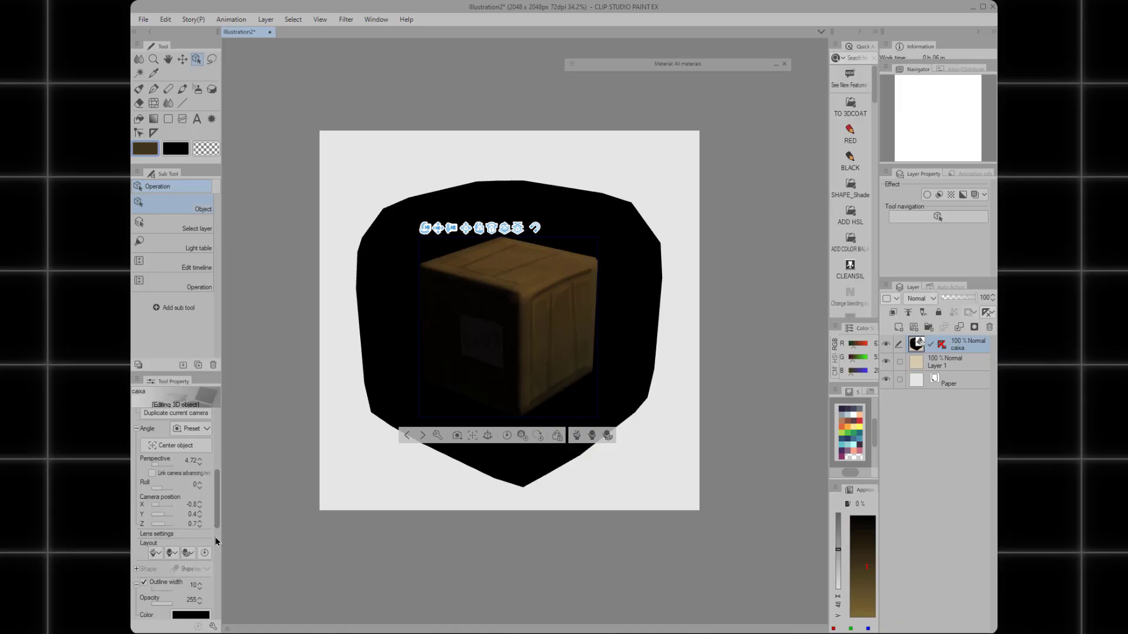
pyautogui.click(216, 542)
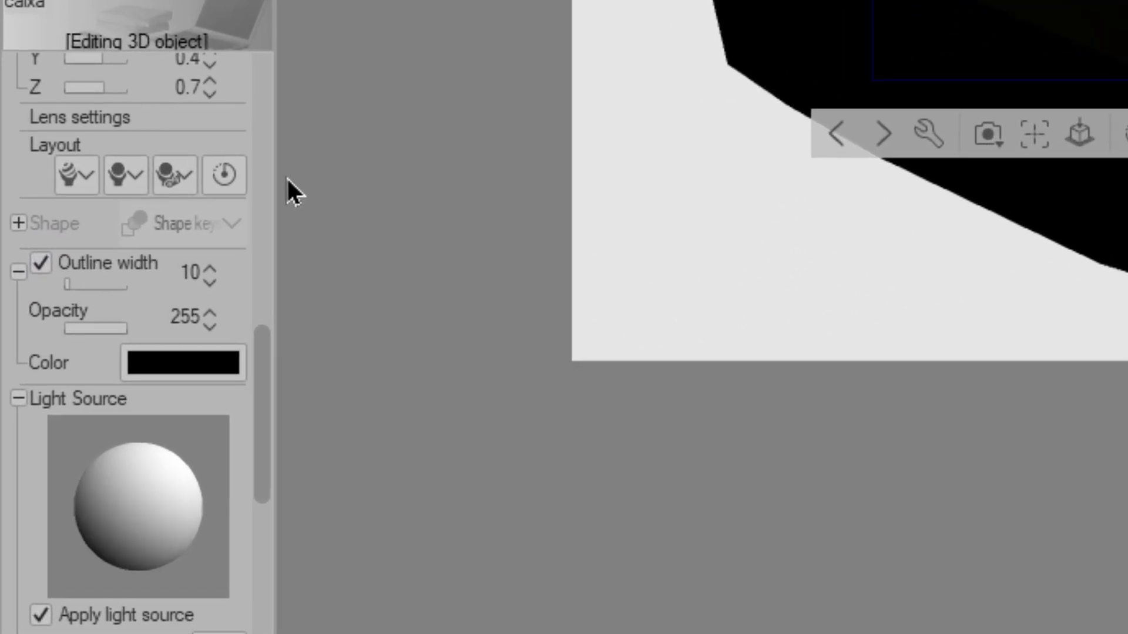
pyautogui.click(40, 263)
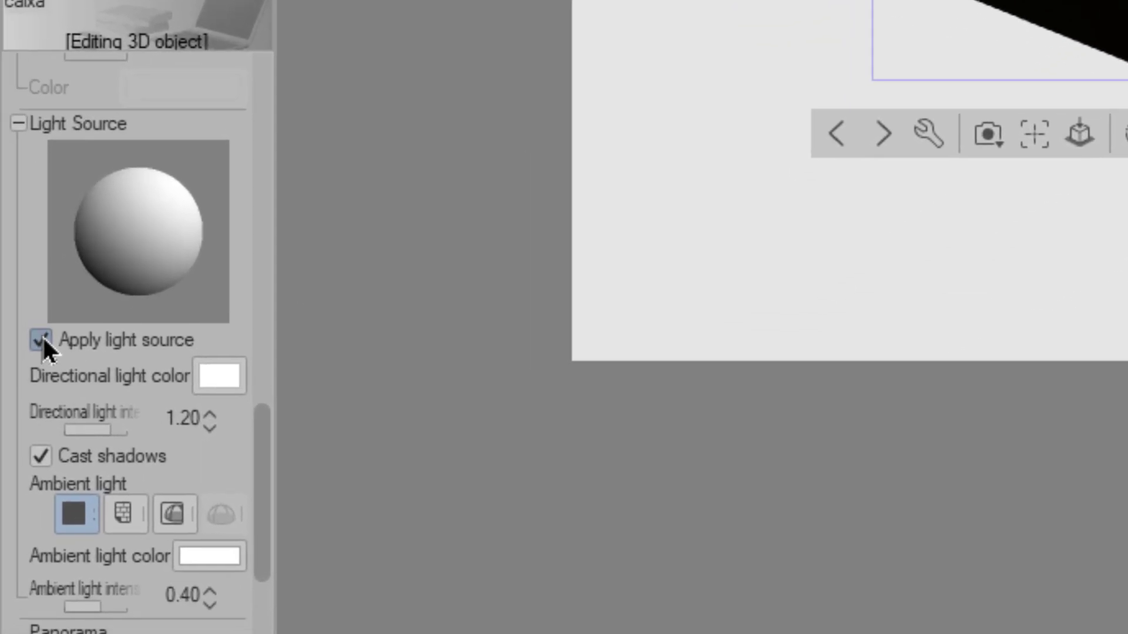
pyautogui.click(42, 337)
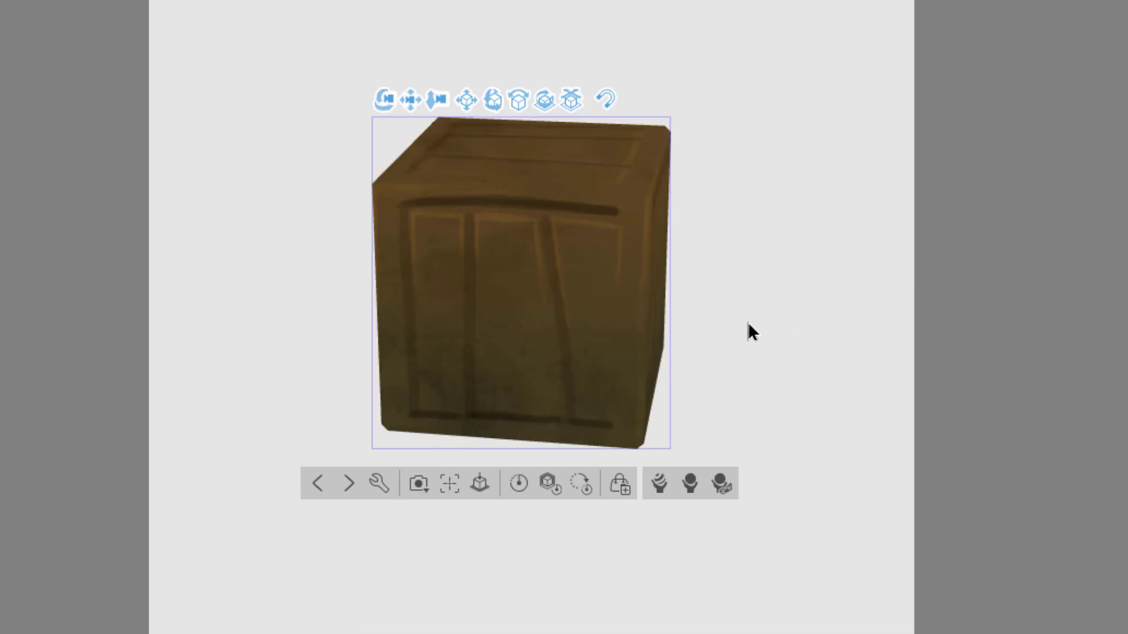
pyautogui.moveTo(747, 323); pyautogui.dragTo(1049, 335)
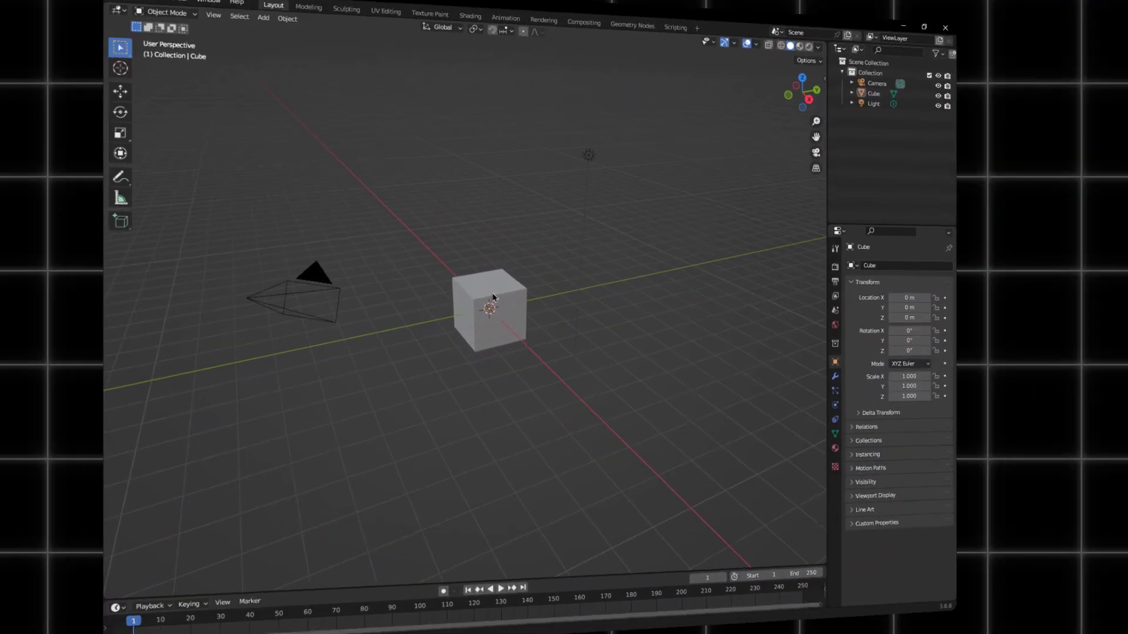
# Switch to Blender, delete the default cube and import the exported crate FBX
pyautogui.press('x')
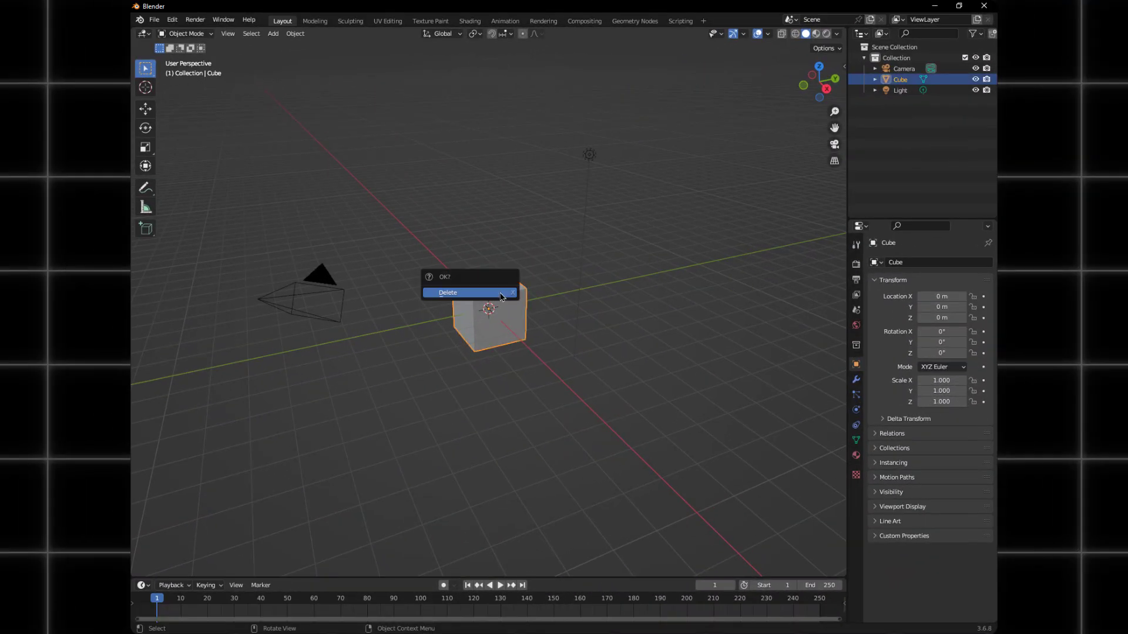
pyautogui.click(502, 292)
pyautogui.click(154, 20)
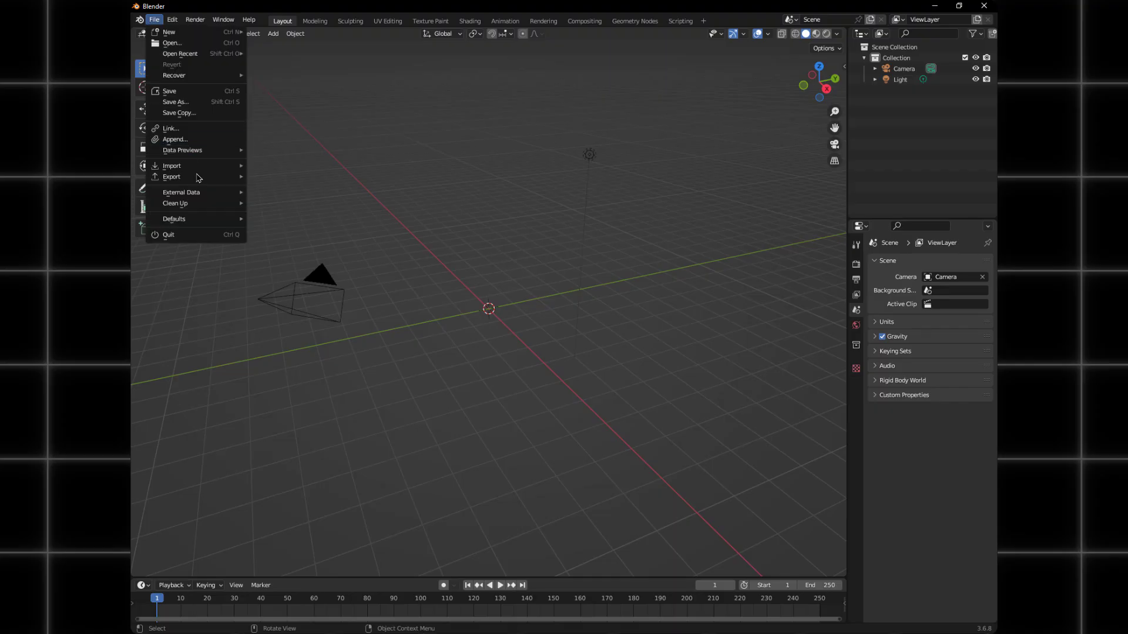
pyautogui.moveTo(205, 171)
pyautogui.click(277, 284)
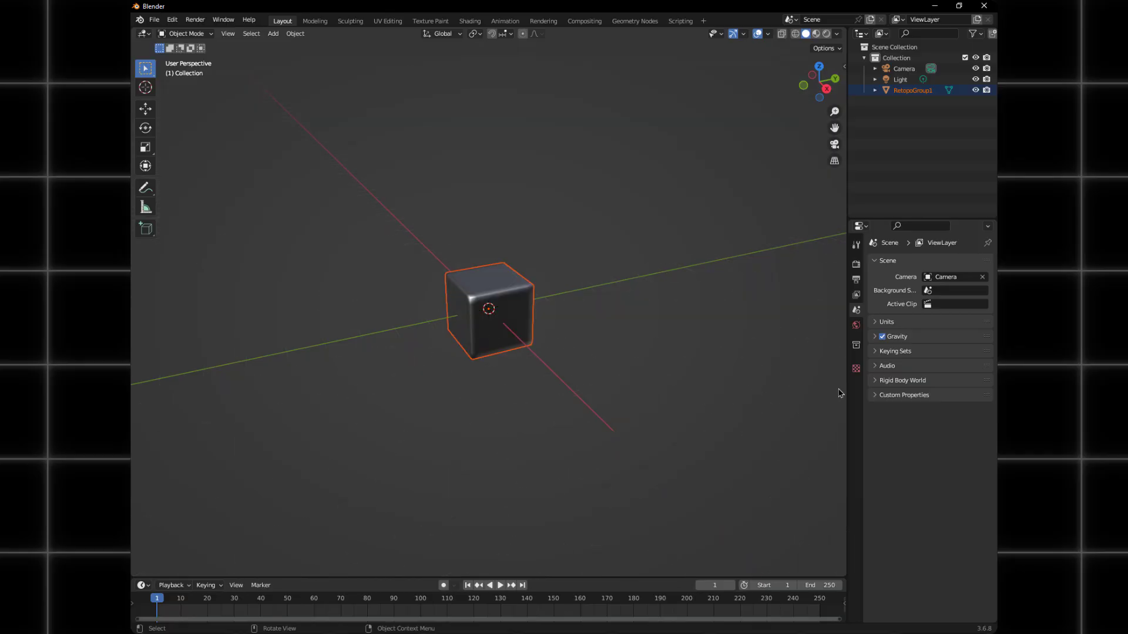
# Set the imported crate's X, Y and Z scale to 1
pyautogui.click(574, 336)
pyautogui.click(499, 328)
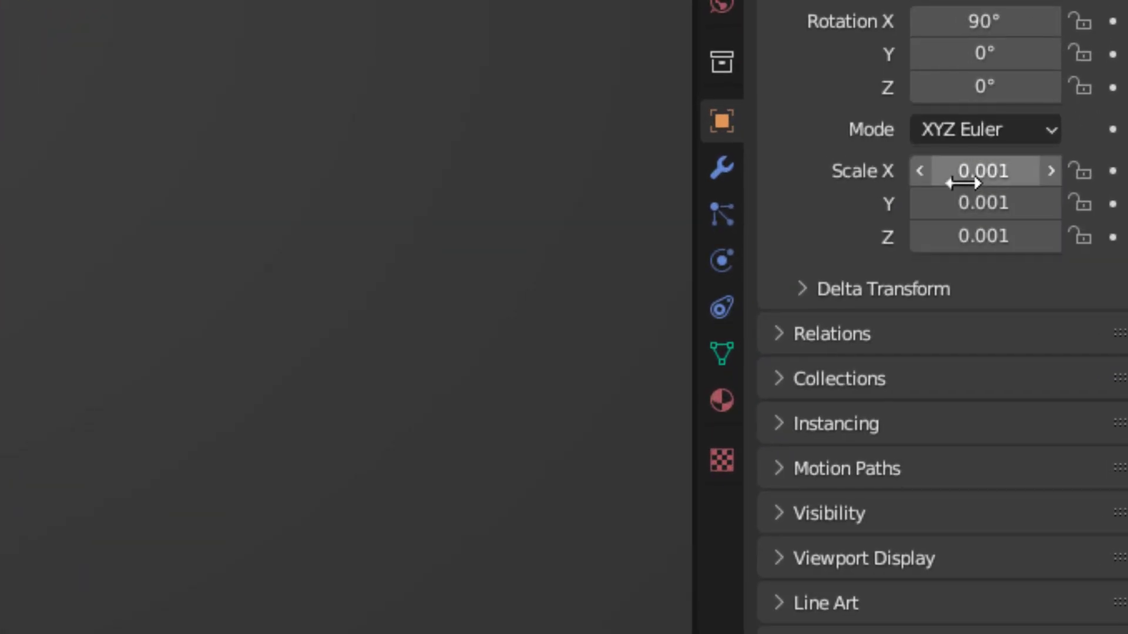
pyautogui.click(984, 159)
pyautogui.write('1')
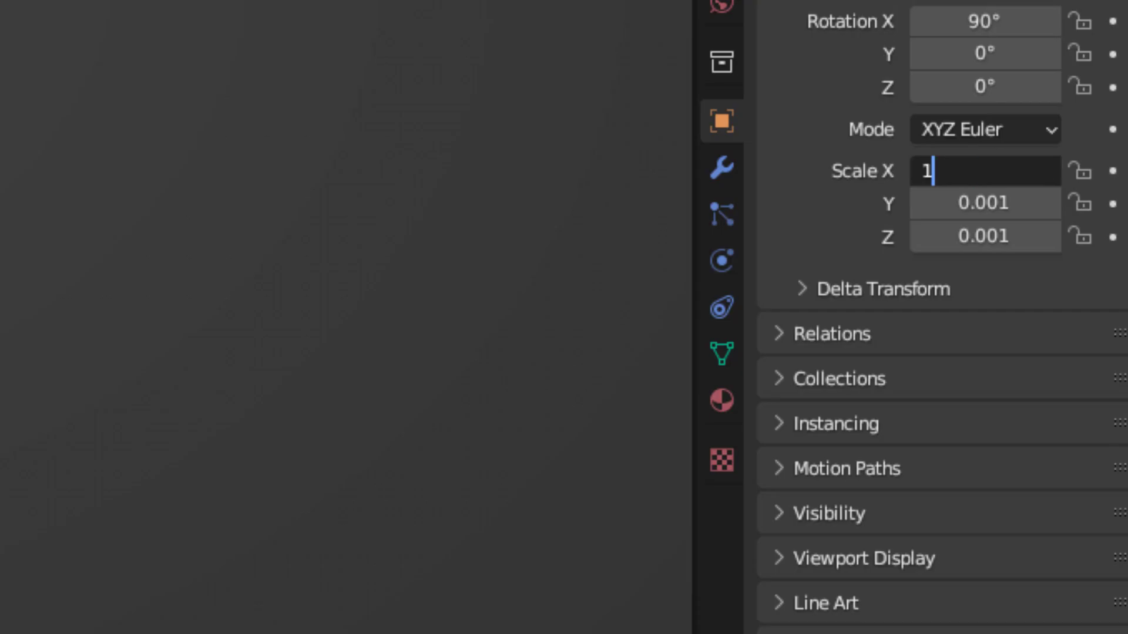
pyautogui.press('Return')
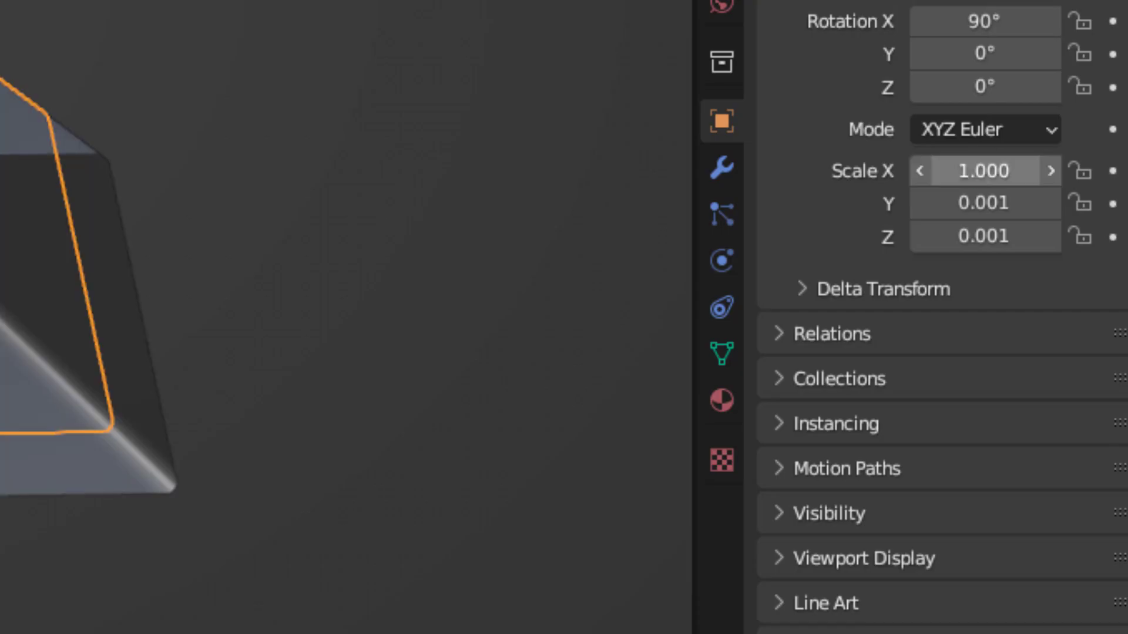
pyautogui.click(998, 206)
pyautogui.write('1')
pyautogui.press('Return')
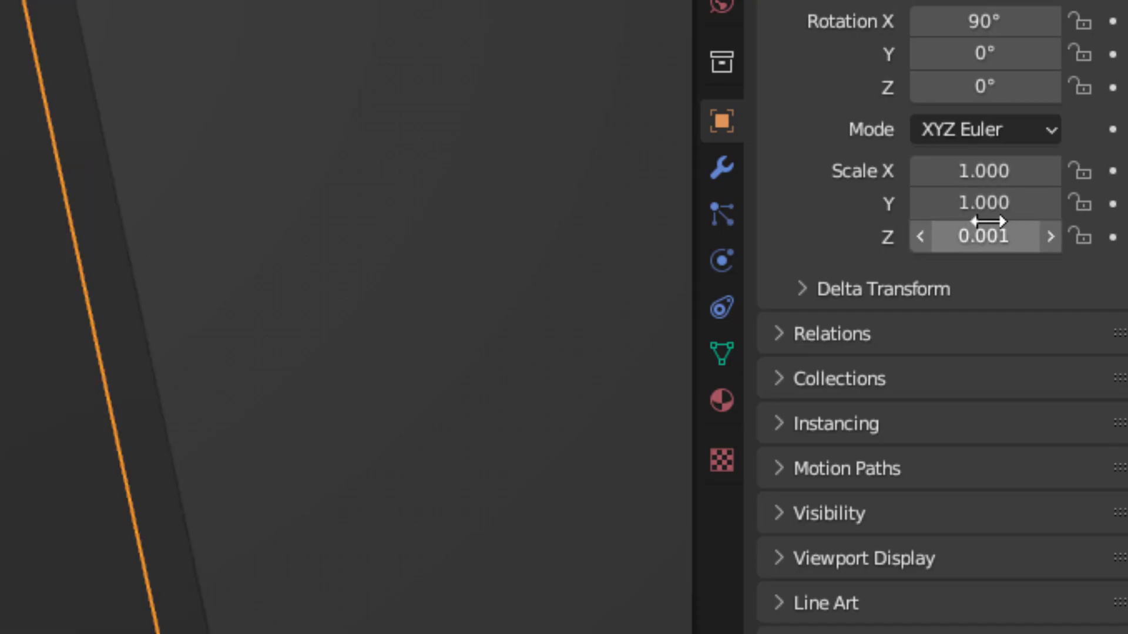
pyautogui.click(975, 233)
pyautogui.write('1')
pyautogui.press('Return')
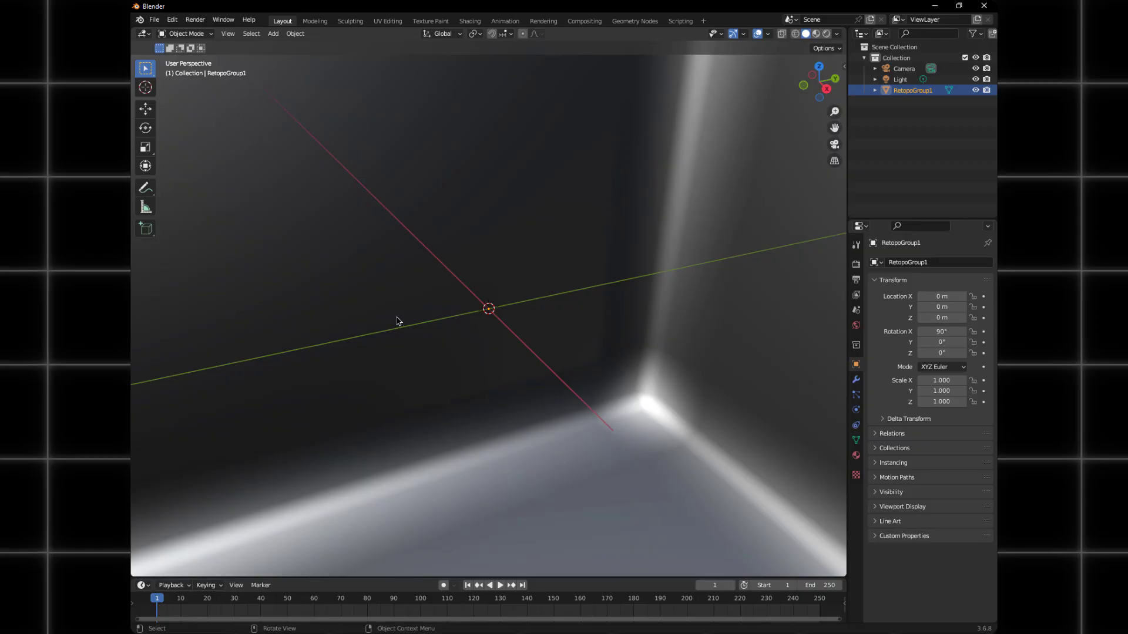
# Apply all transforms to the rescaled crate
pyautogui.scroll(-3, 399, 321)
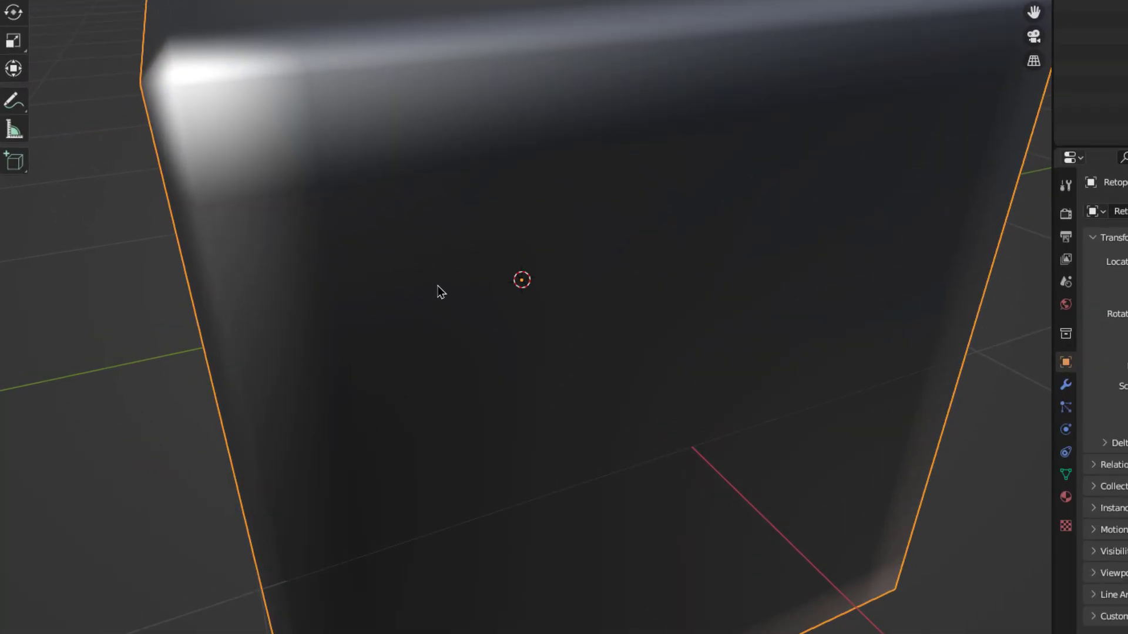
pyautogui.hotkey('ctrl', 'a')
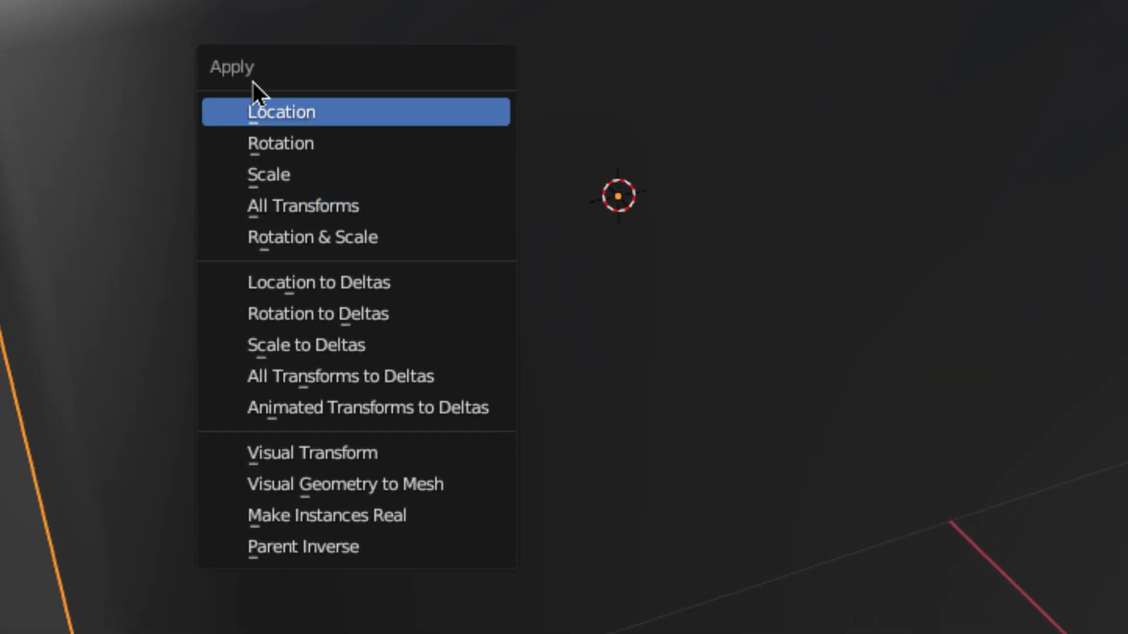
pyautogui.click(294, 204)
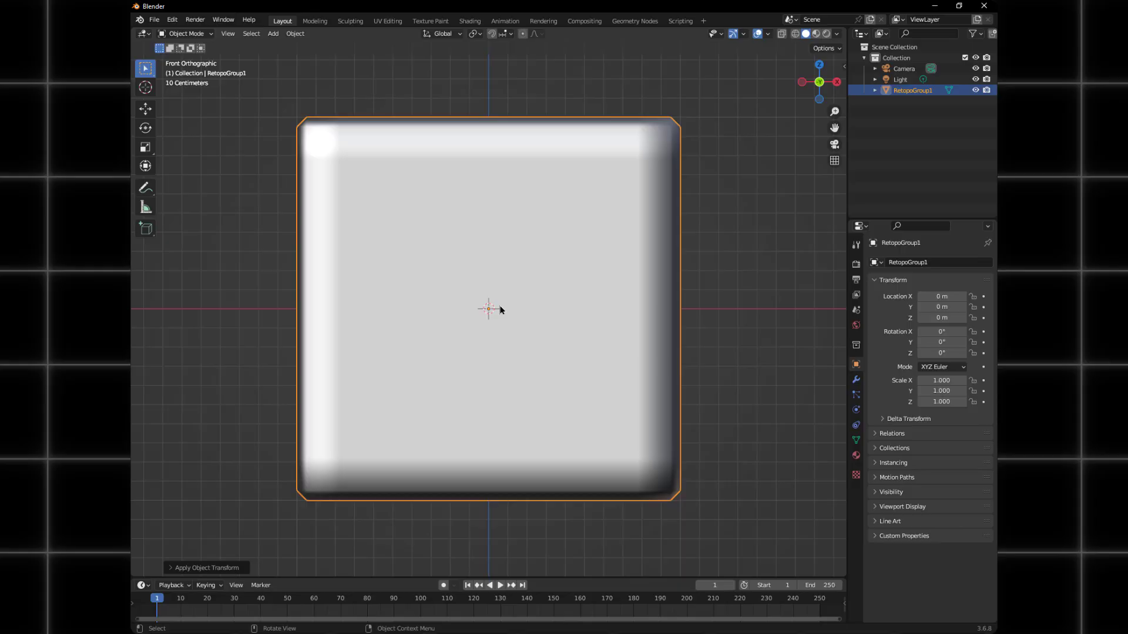
# Set the solid viewport shading to Flat lighting with Texture color and view the crate from the front and at an angle
pyautogui.moveTo(500, 309); pyautogui.dragTo(509, 354, button='middle')
pyautogui.scroll(-4, 509, 354)
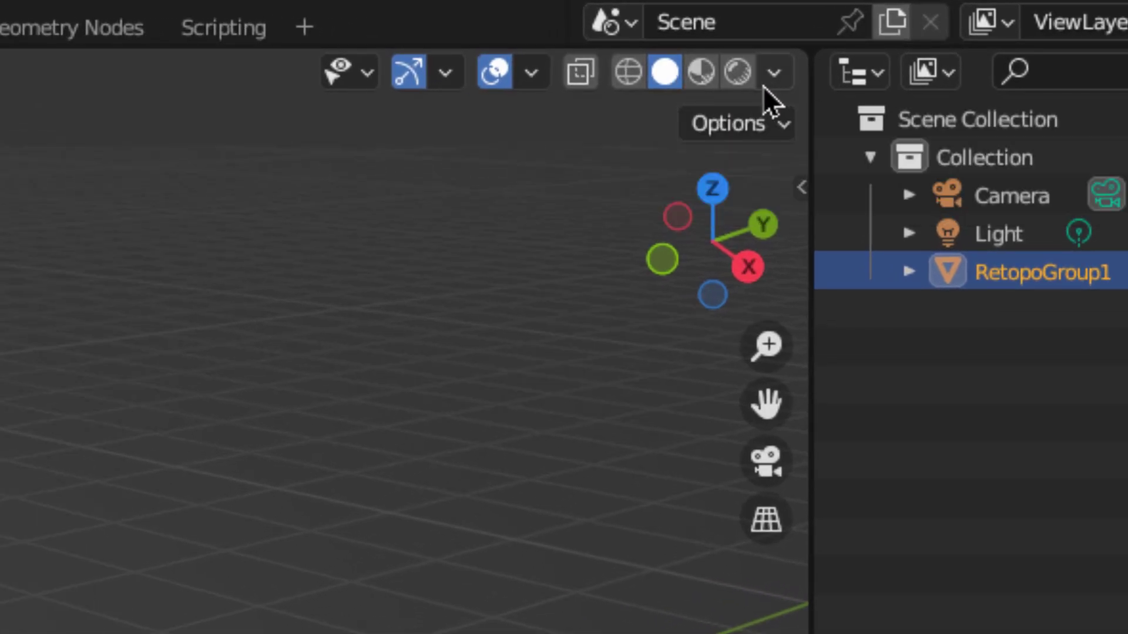
pyautogui.click(775, 72)
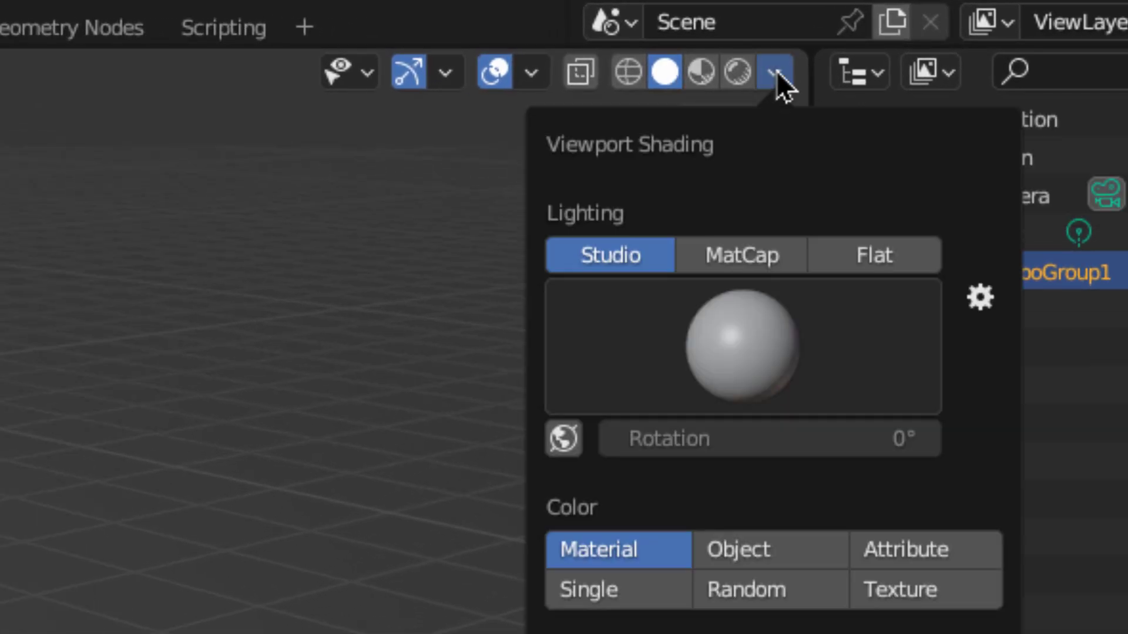
pyautogui.click(862, 253)
pyautogui.click(907, 414)
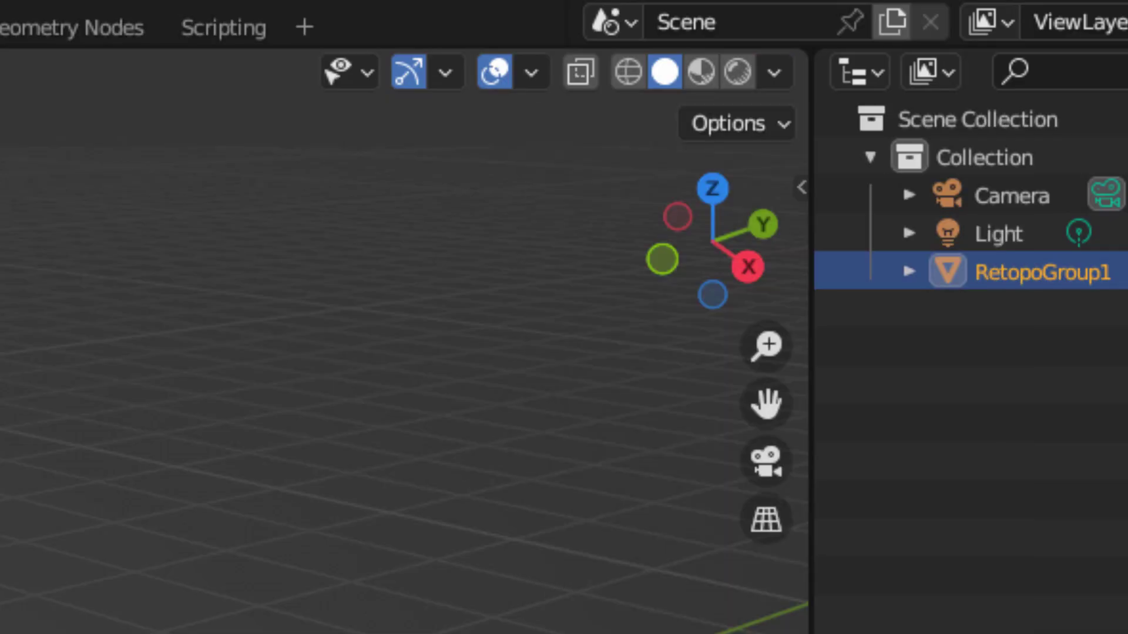
pyautogui.press('KP_1')
pyautogui.moveTo(528, 295); pyautogui.dragTo(552, 326, button='middle')
pyautogui.scroll(3, 518, 329)
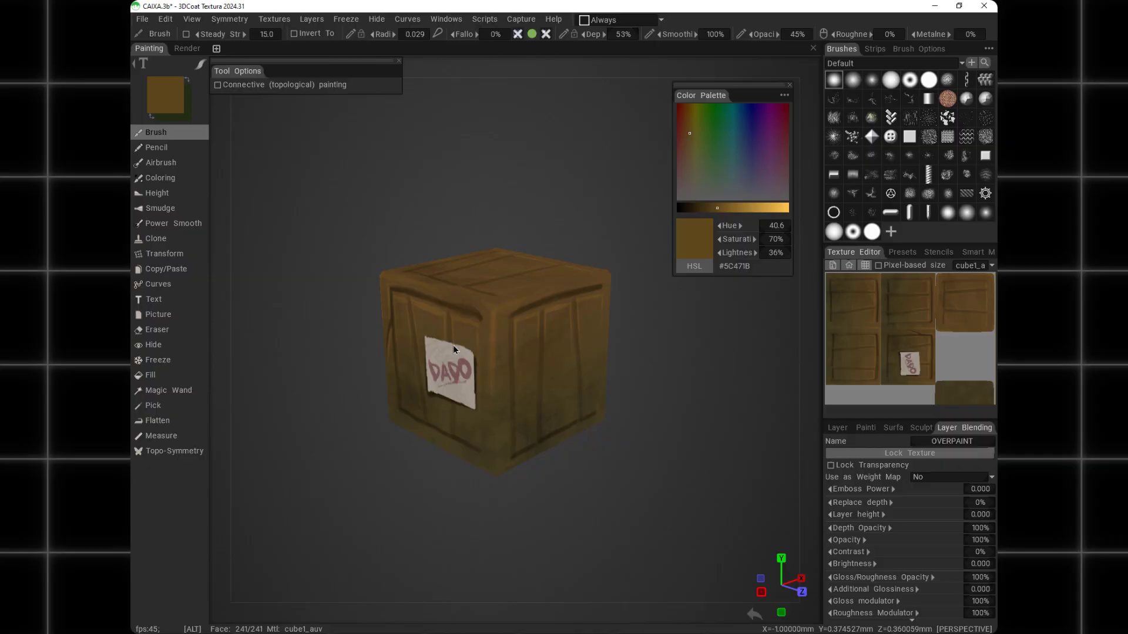
# Switch to 3DCoat and examine the painted crate from several angles, including the DADO poster side
pyautogui.keyDown('alt'); pyautogui.moveTo(453, 350); pyautogui.dragTo(499, 323, button='right'); pyautogui.keyUp('alt')
pyautogui.keyDown('alt'); pyautogui.moveTo(499, 322); pyautogui.dragTo(494, 270, button='middle'); pyautogui.keyUp('alt')
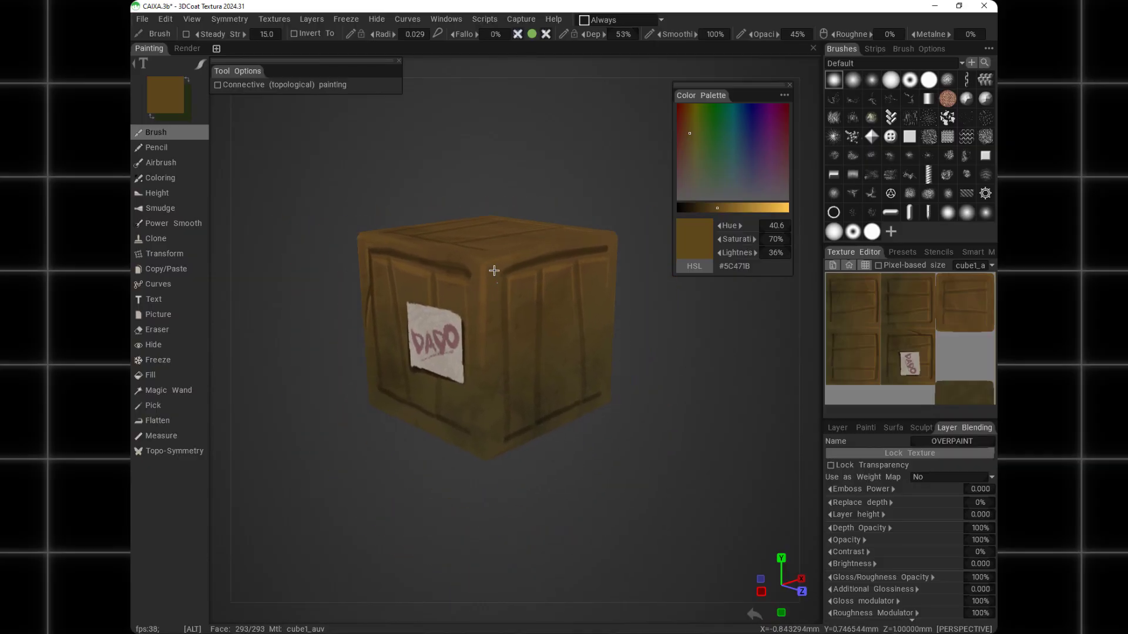
pyautogui.keyDown('alt'); pyautogui.moveTo(487, 296); pyautogui.dragTo(536, 348, button='right'); pyautogui.keyUp('alt')
pyautogui.moveTo(517, 344)
pyautogui.keyDown('alt'); pyautogui.mouseDown(button='middle')
pyautogui.moveTo(476, 338)
pyautogui.moveTo(510, 348)
pyautogui.mouseUp(button='middle'); pyautogui.keyUp('alt')
pyautogui.keyDown('alt'); pyautogui.moveTo(451, 367); pyautogui.dragTo(499, 344); pyautogui.keyUp('alt')
pyautogui.keyDown('alt'); pyautogui.moveTo(500, 344); pyautogui.dragTo(476, 329, button='right'); pyautogui.keyUp('alt')
pyautogui.keyDown('alt'); pyautogui.moveTo(477, 352); pyautogui.dragTo(531, 368); pyautogui.keyUp('alt')
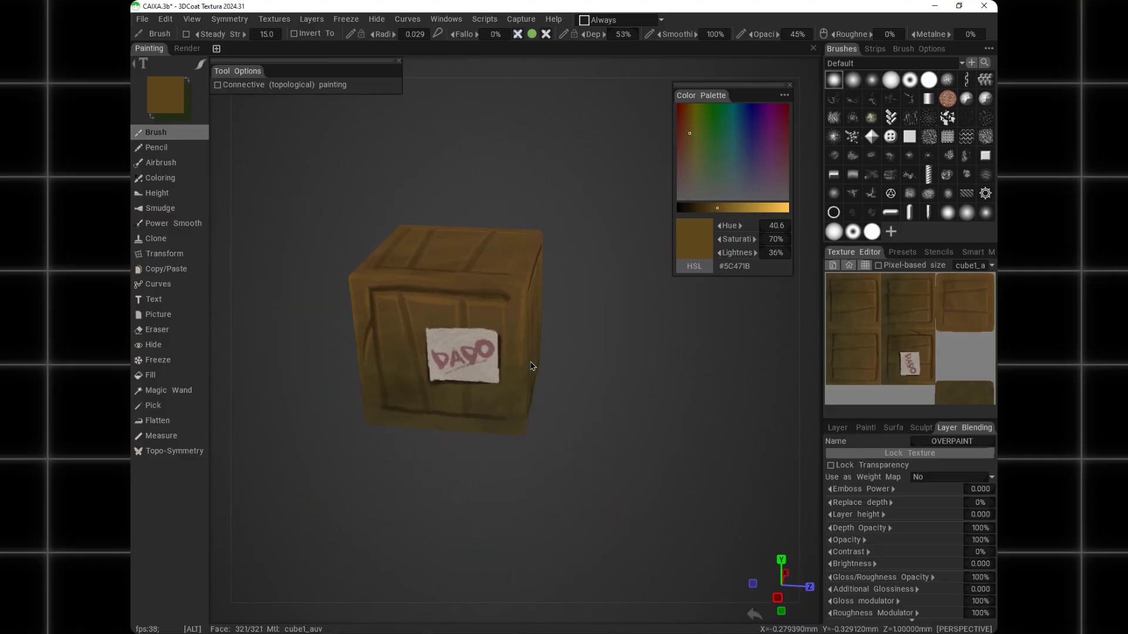
pyautogui.keyDown('alt'); pyautogui.moveTo(515, 352); pyautogui.dragTo(529, 328, button='middle'); pyautogui.keyUp('alt')
pyautogui.keyDown('alt'); pyautogui.moveTo(527, 328); pyautogui.dragTo(501, 316); pyautogui.keyUp('alt')
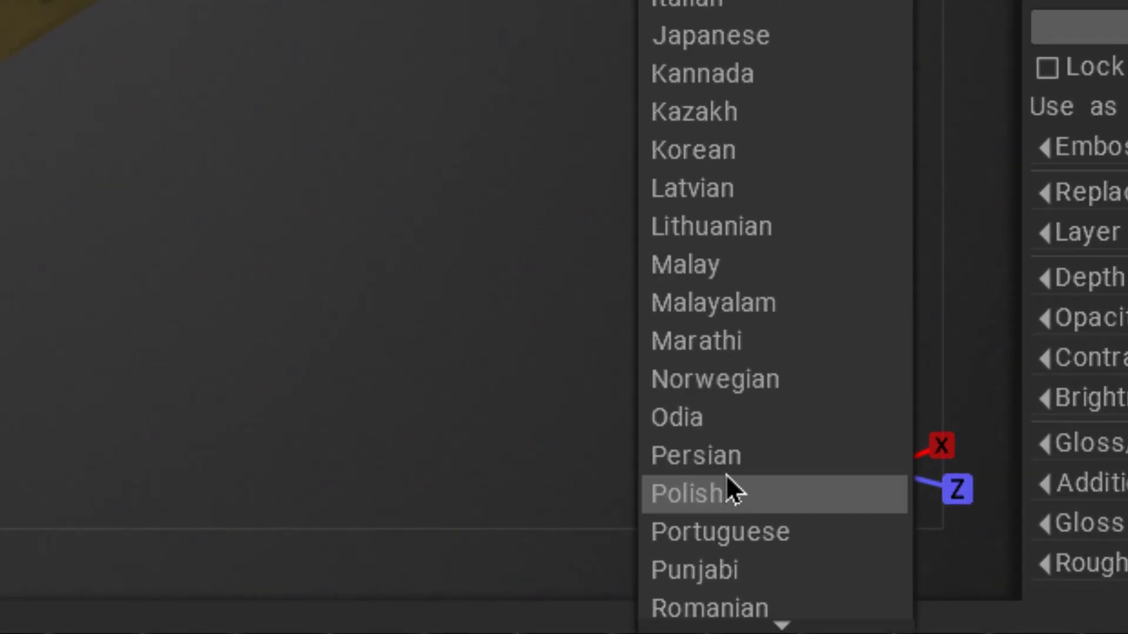
# Switch the 3DCoat interface language to Portuguese and return it to English
pyautogui.click(720, 532)
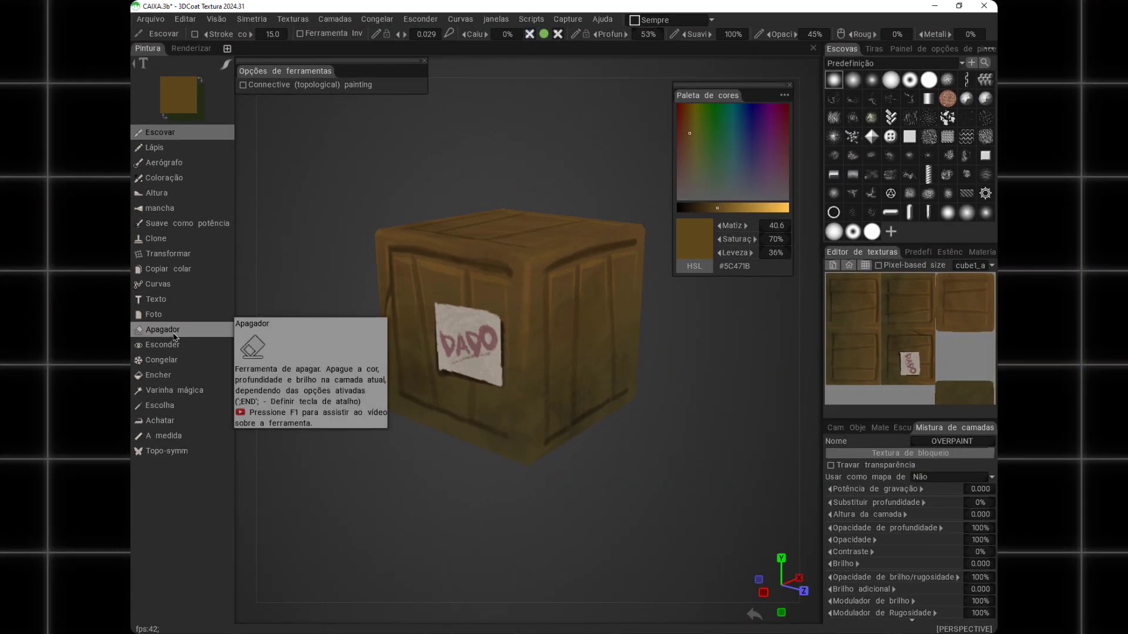
pyautogui.click(602, 19)
pyautogui.moveTo(558, 129)
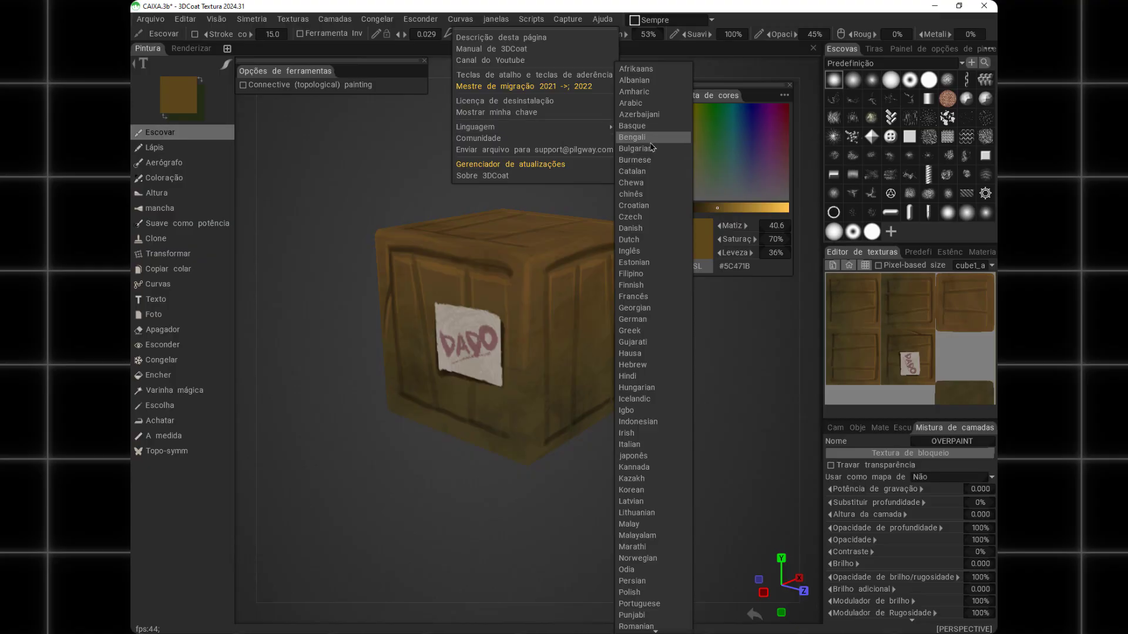
pyautogui.click(629, 251)
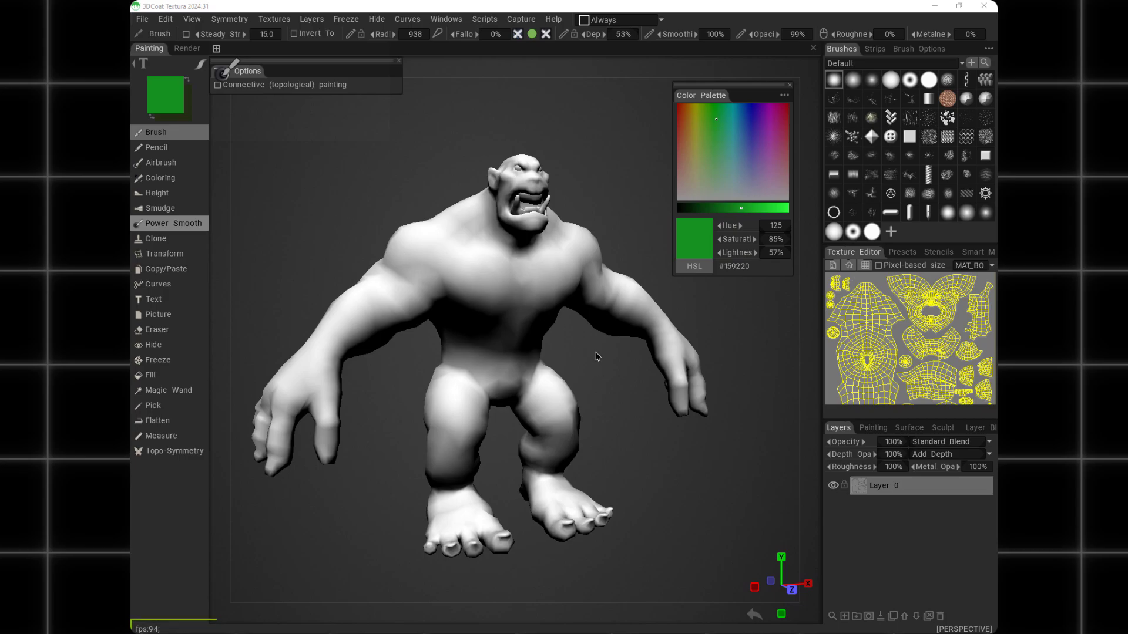
# Compare the orc model in shaded and flat display, leaving it in flat display
pyautogui.moveTo(499, 305); pyautogui.dragTo(502, 312, button='middle')
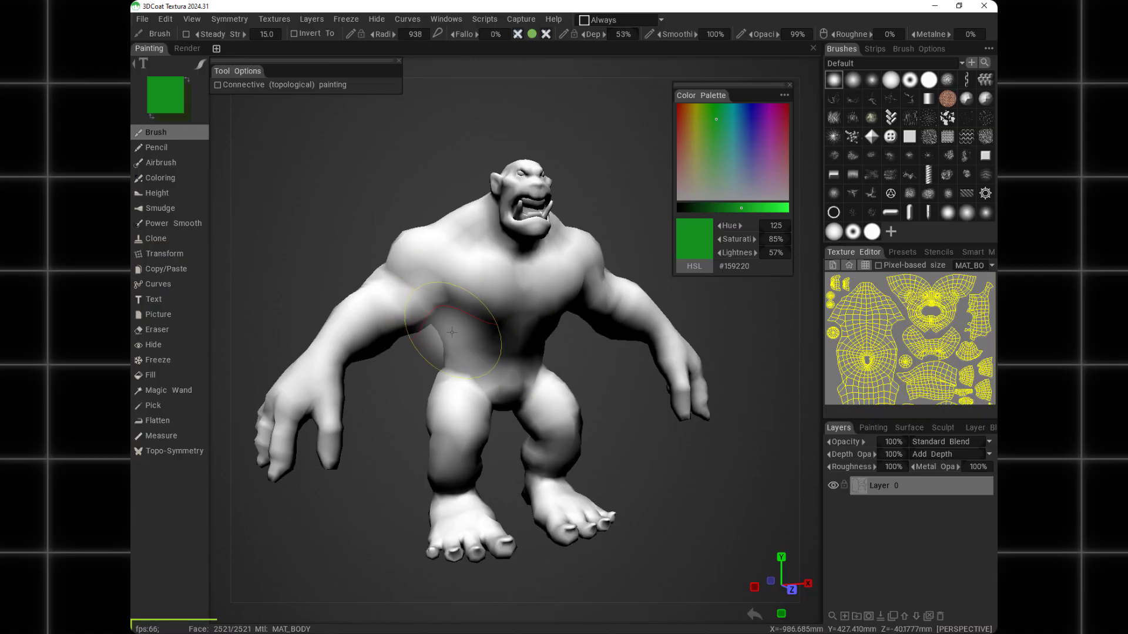
pyautogui.press('2')
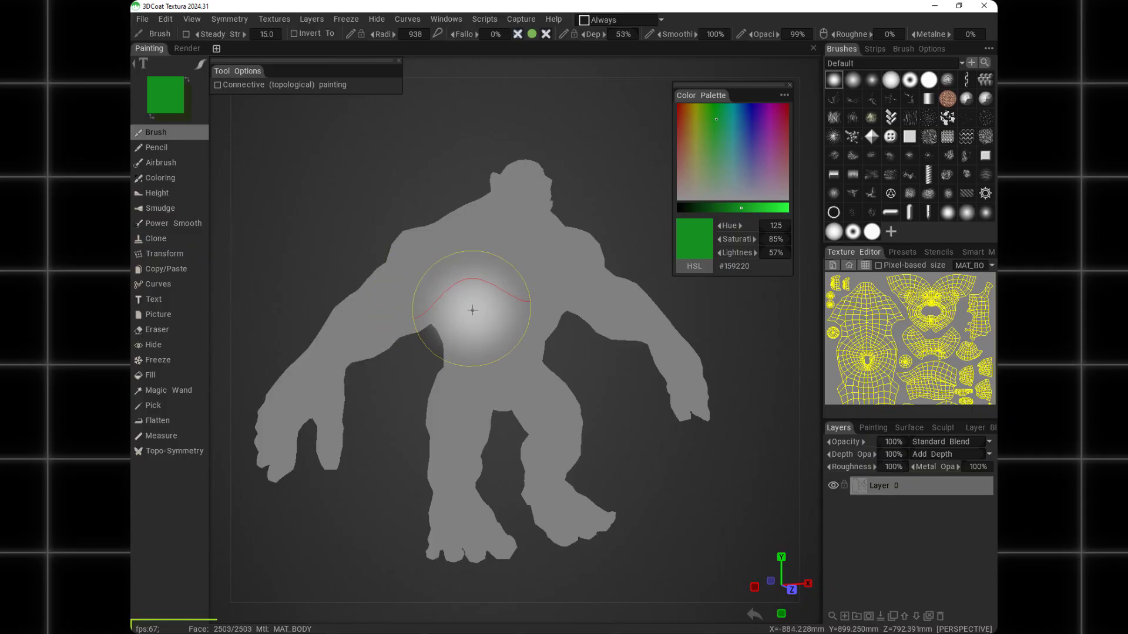
pyautogui.press('2')
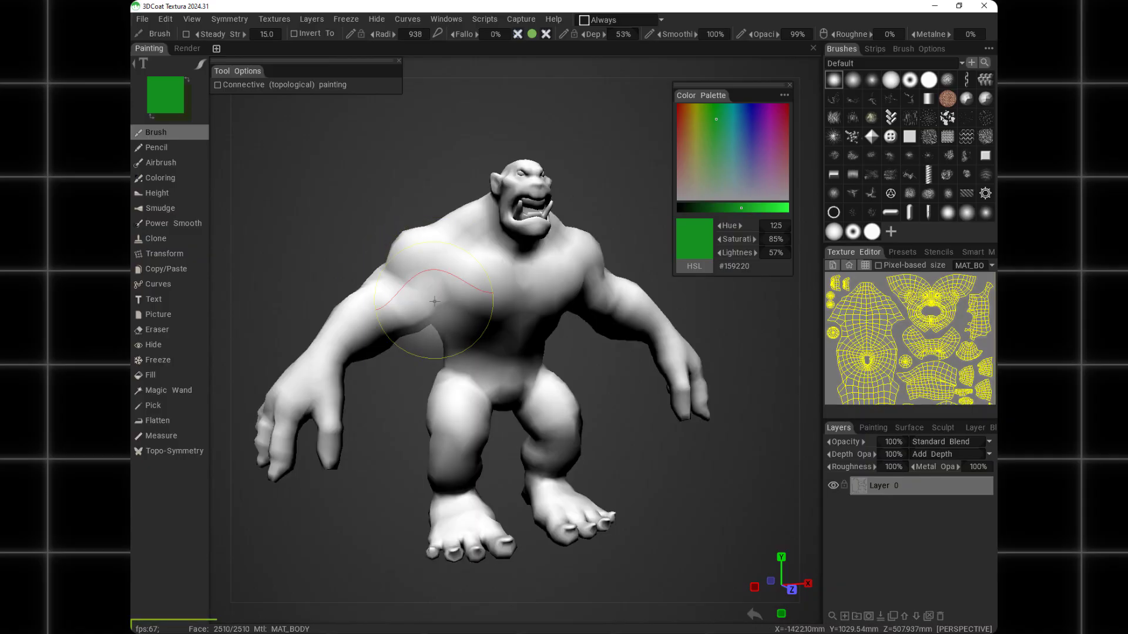
pyautogui.press('2')
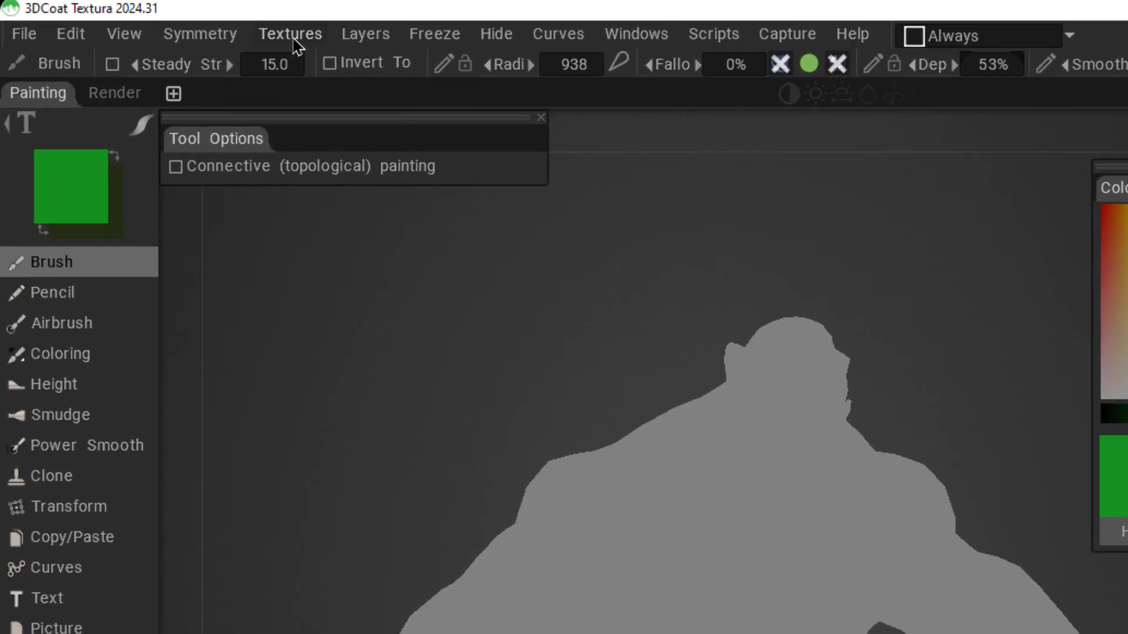
# Bake Sphere lighting into a new layer using Light From Render Room, intensity 100 and light count 1600
pyautogui.click(275, 20)
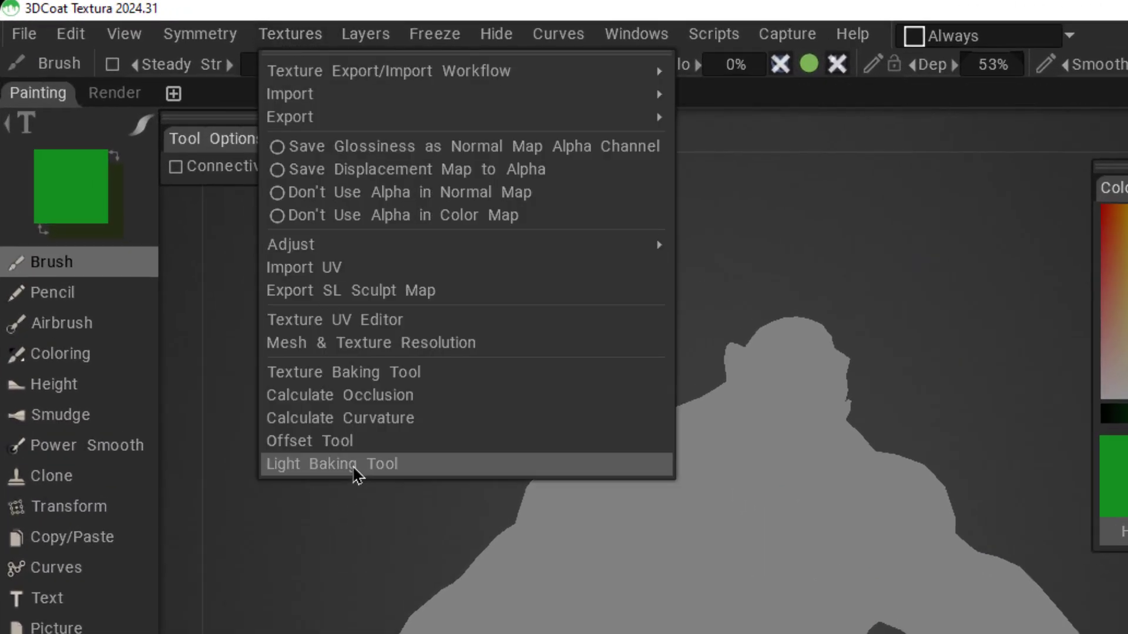
pyautogui.click(359, 466)
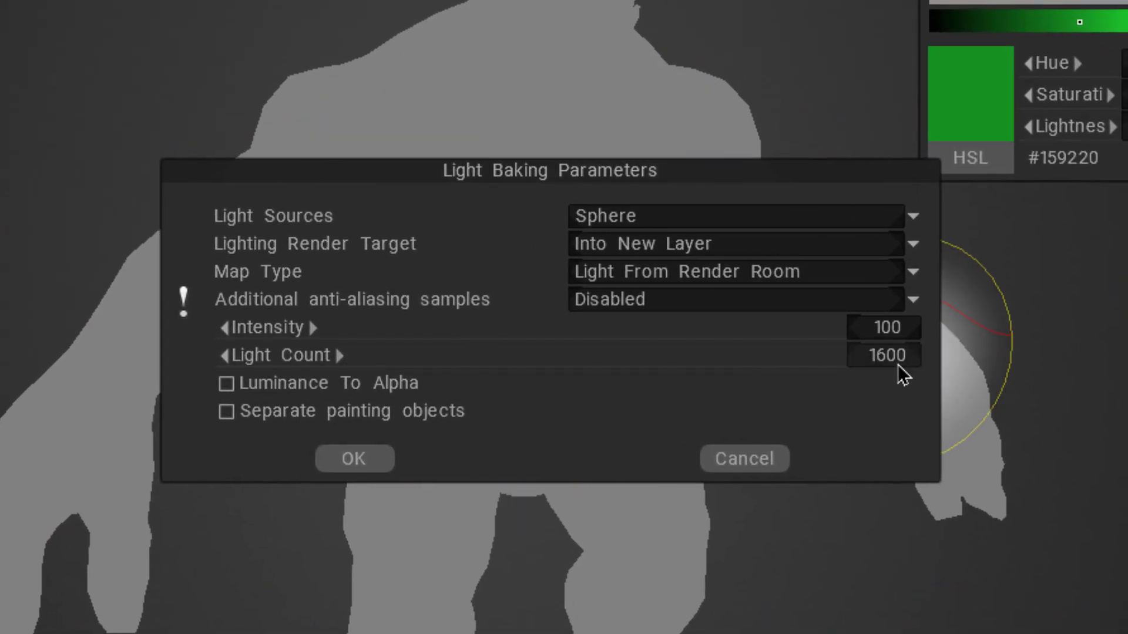
pyautogui.click(371, 462)
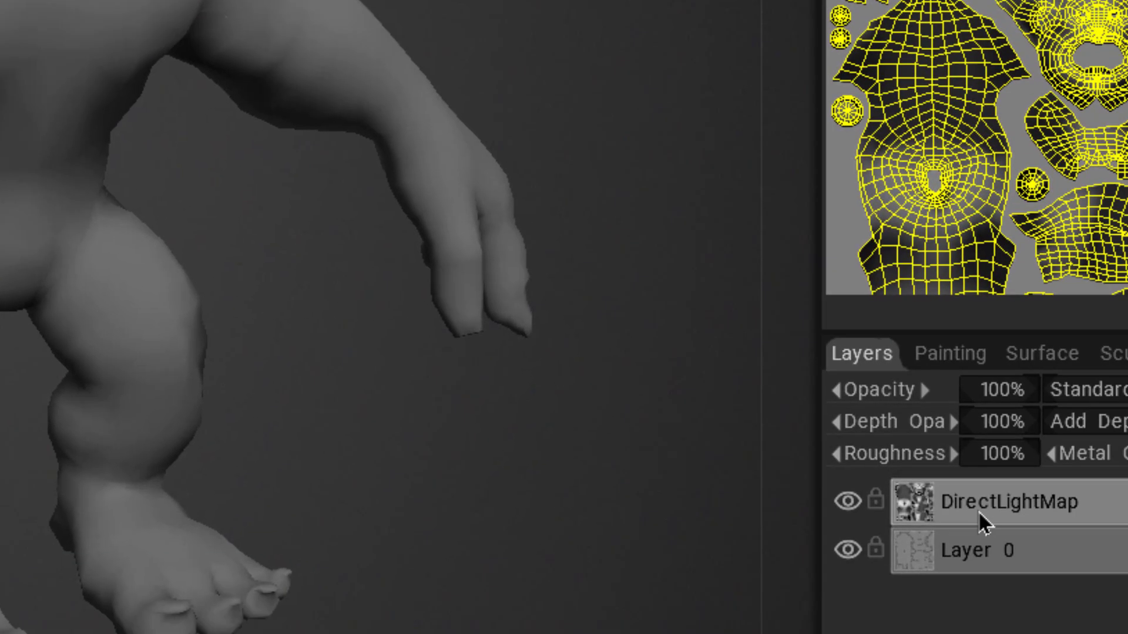
# Select the DirectLightMap layer and toggle its visibility off and on to compare the orc with and without baked lighting
pyautogui.click(851, 463)
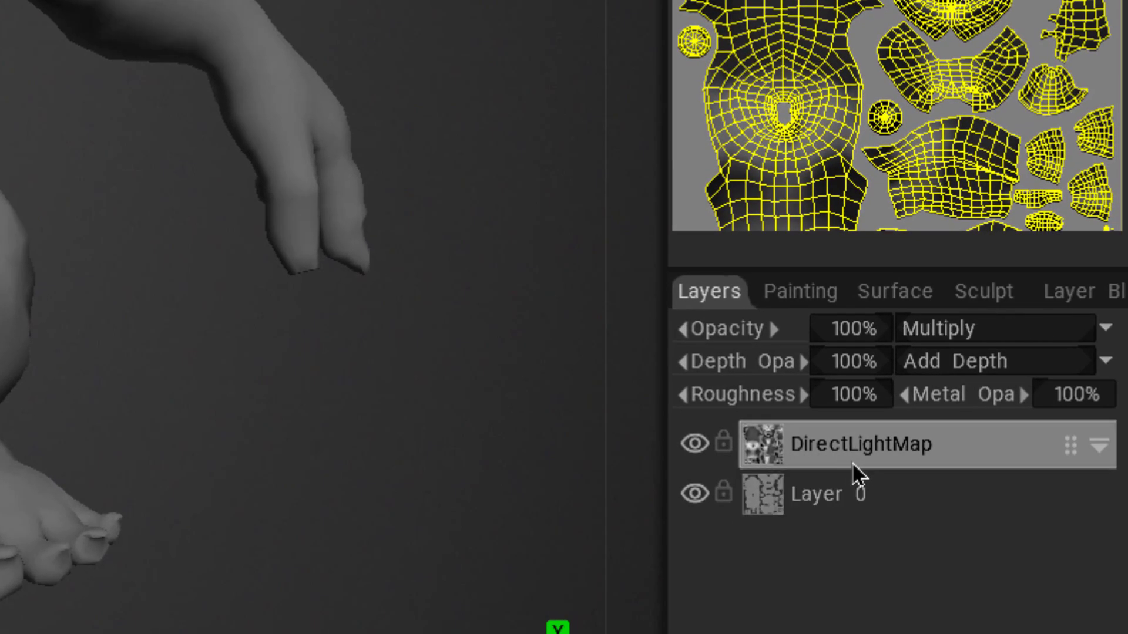
pyautogui.click(695, 443)
pyautogui.click(695, 443)
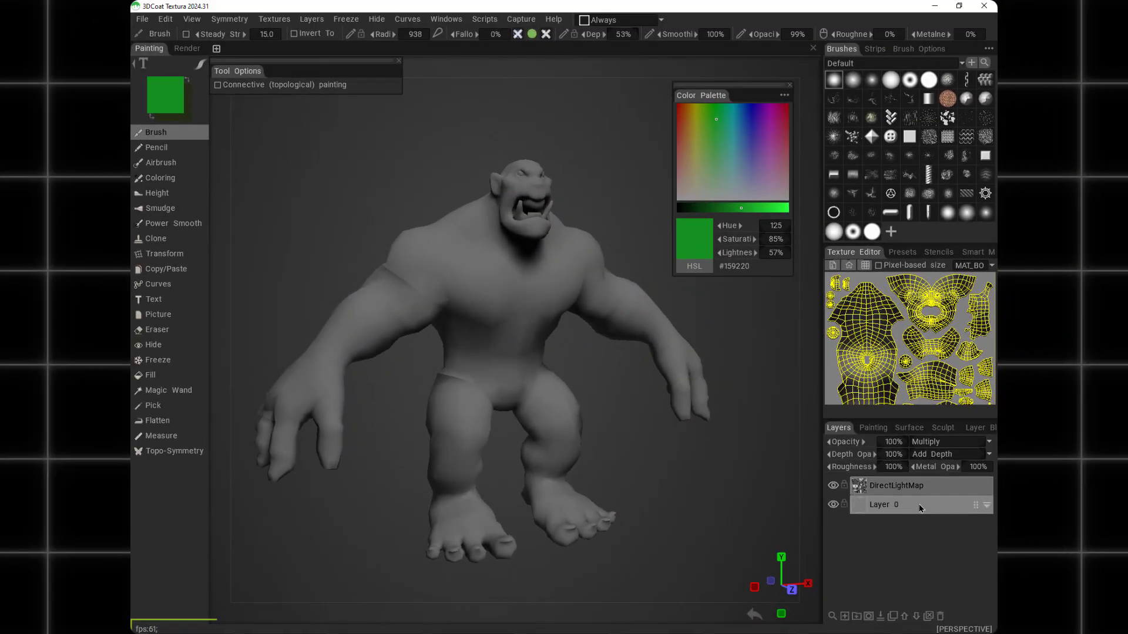
# Paint the front of the orc's body green (#159220) on Layer 0, beneath the DirectLightMap layer, and inspect the shading
pyautogui.click(915, 514)
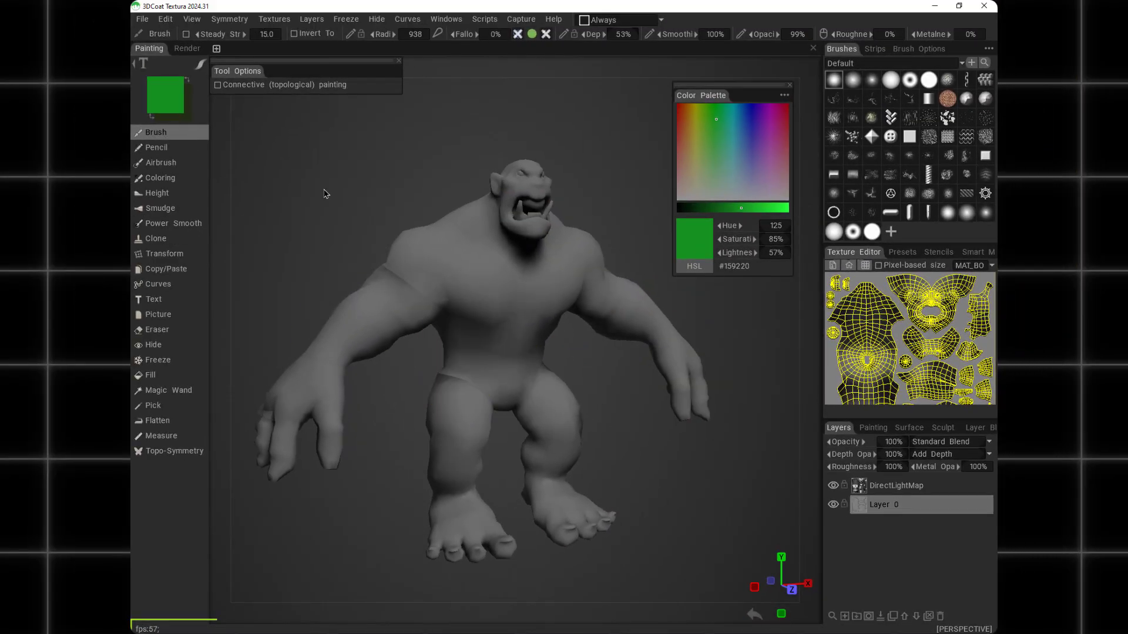
pyautogui.click(486, 324)
pyautogui.moveTo(485, 323)
pyautogui.mouseDown()
pyautogui.moveTo(475, 321)
pyautogui.moveTo(448, 390)
pyautogui.moveTo(491, 290)
pyautogui.moveTo(397, 300)
pyautogui.moveTo(302, 415)
pyautogui.moveTo(329, 327)
pyautogui.moveTo(453, 230)
pyautogui.moveTo(523, 223)
pyautogui.moveTo(567, 291)
pyautogui.moveTo(493, 398)
pyautogui.mouseUp()
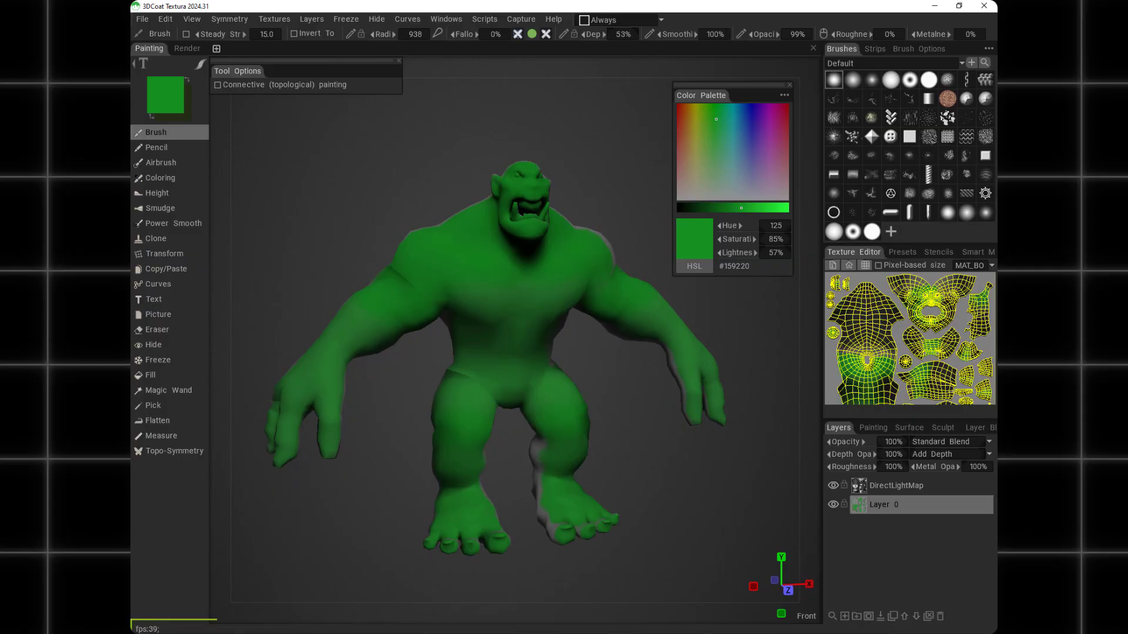
pyautogui.moveTo(582, 294)
pyautogui.keyDown('alt'); pyautogui.mouseDown()
pyautogui.moveTo(553, 291)
pyautogui.moveTo(550, 276)
pyautogui.mouseUp(); pyautogui.keyUp('alt')
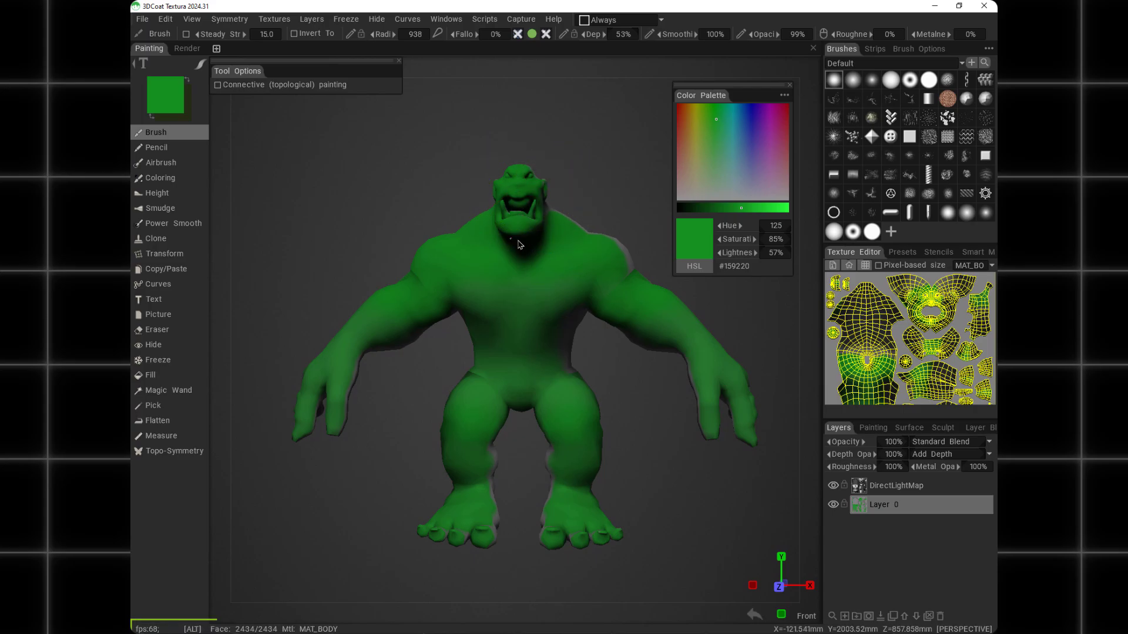
pyautogui.keyDown('alt'); pyautogui.moveTo(519, 166); pyautogui.dragTo(553, 252); pyautogui.keyUp('alt')
pyautogui.moveTo(551, 258)
pyautogui.keyDown('alt'); pyautogui.mouseDown(button='right')
pyautogui.moveTo(580, 266)
pyautogui.moveTo(552, 255)
pyautogui.mouseUp(button='right'); pyautogui.keyUp('alt')
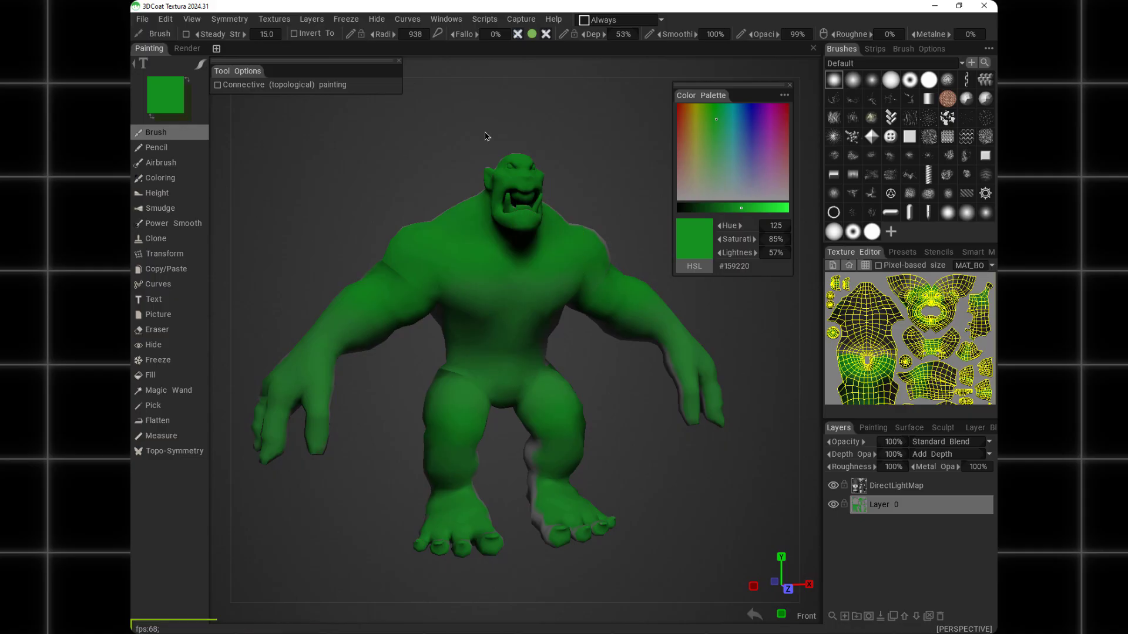